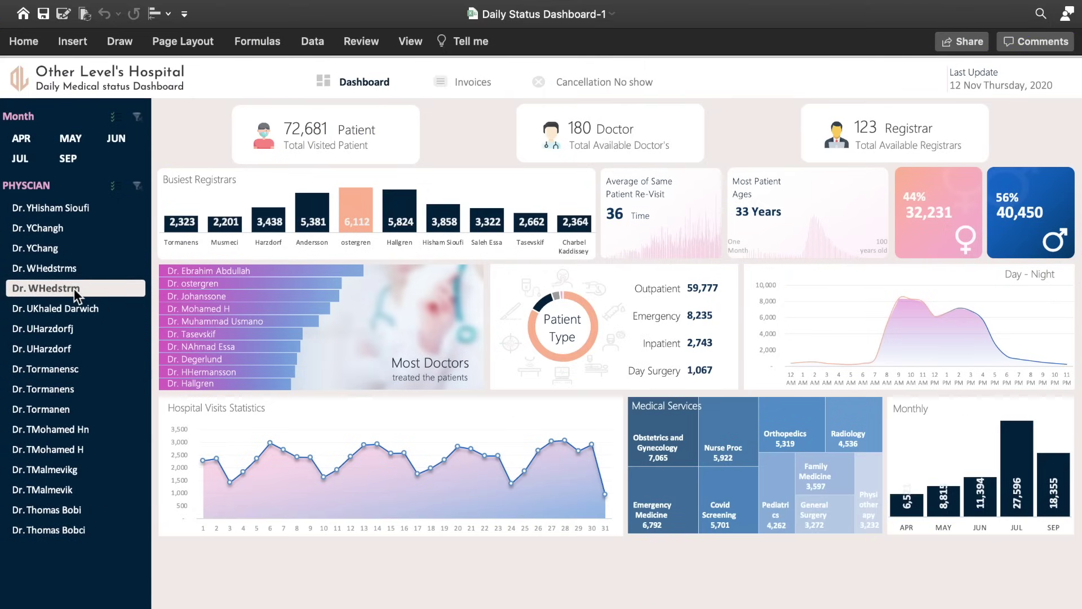
Step: Filter the finished dashboard by physician, October invoices and September cancellations, then return to Dashboard
click(102, 208)
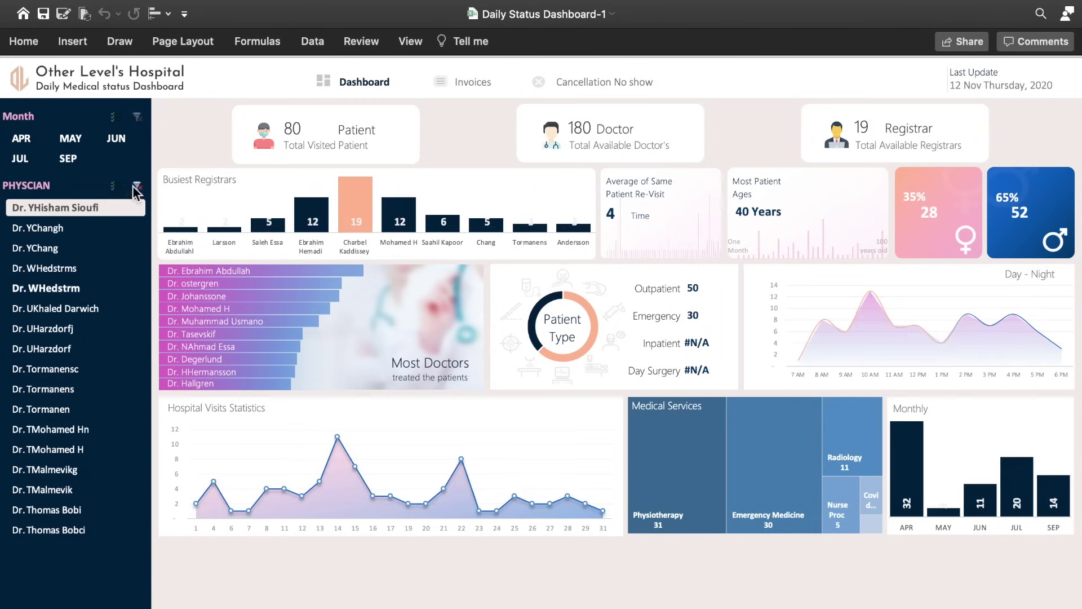
click(462, 80)
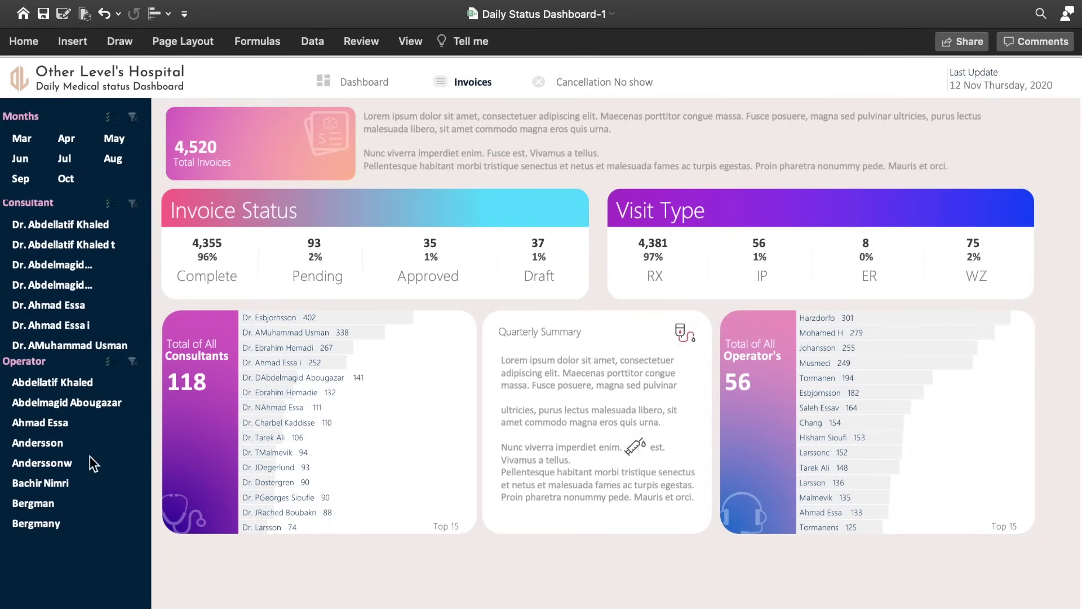
click(63, 178)
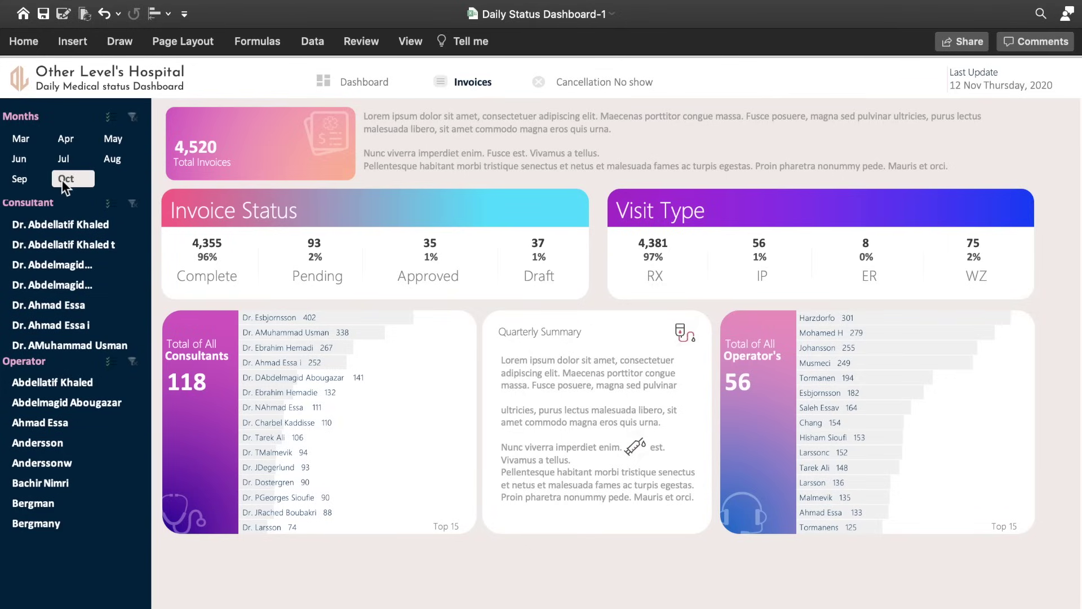
click(594, 81)
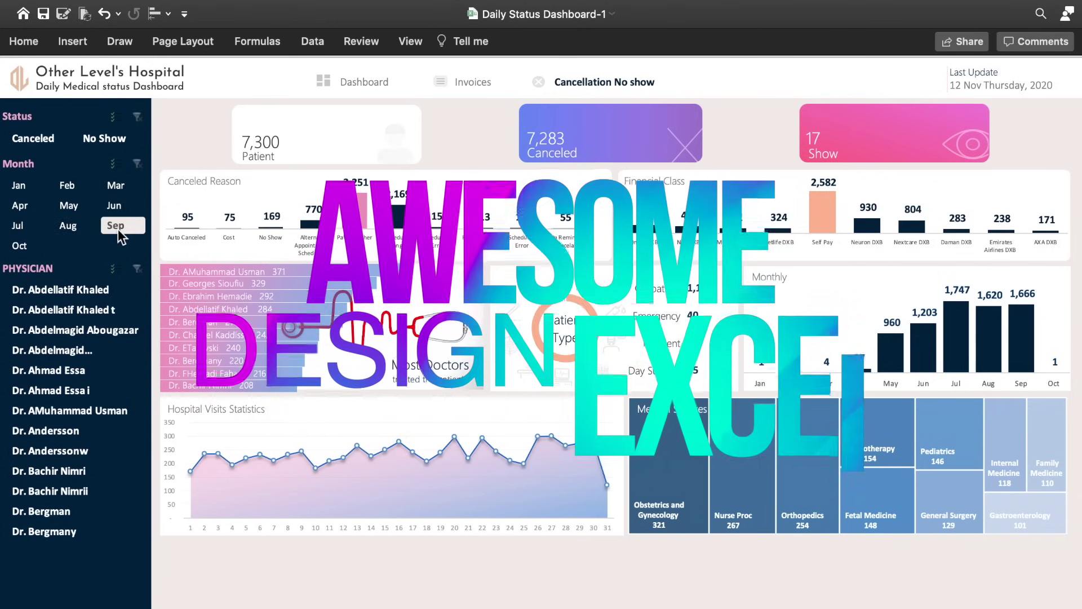
click(117, 227)
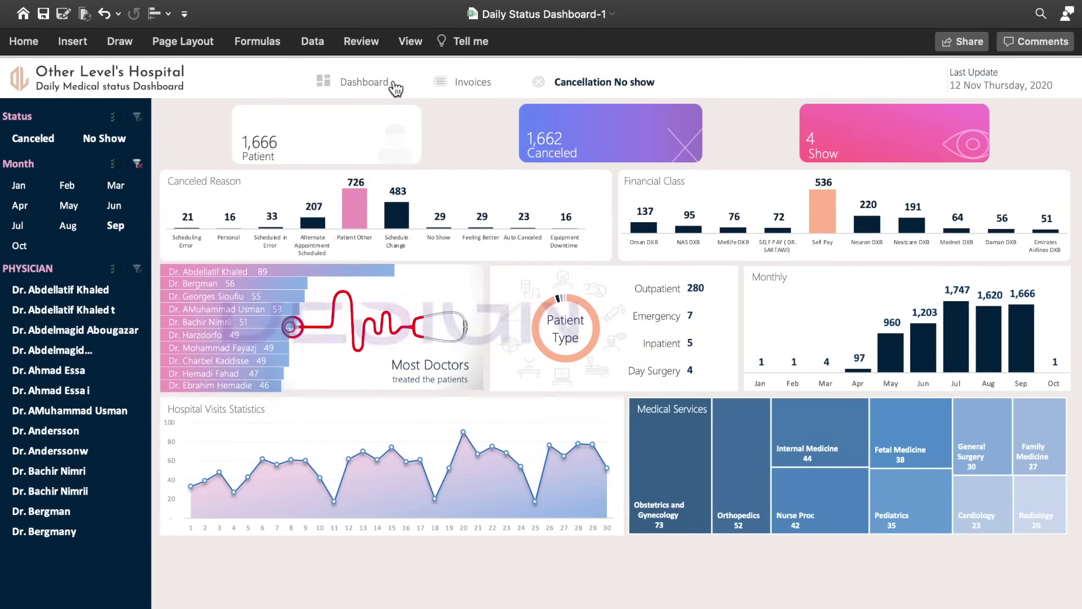
click(382, 83)
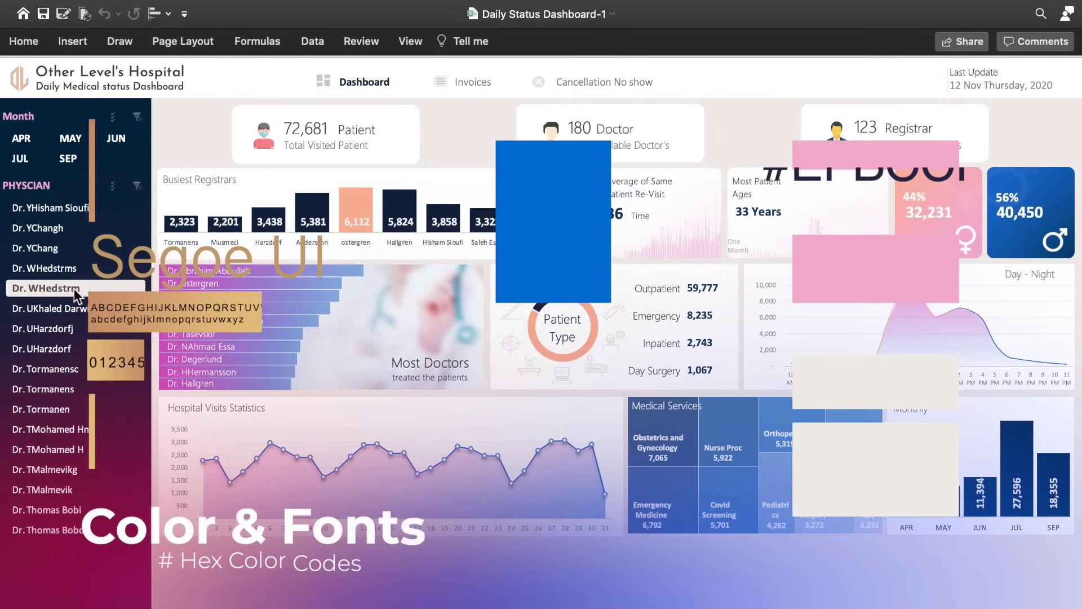
Step: Filter by a physician again and view the Cancellation No show page for September
click(114, 207)
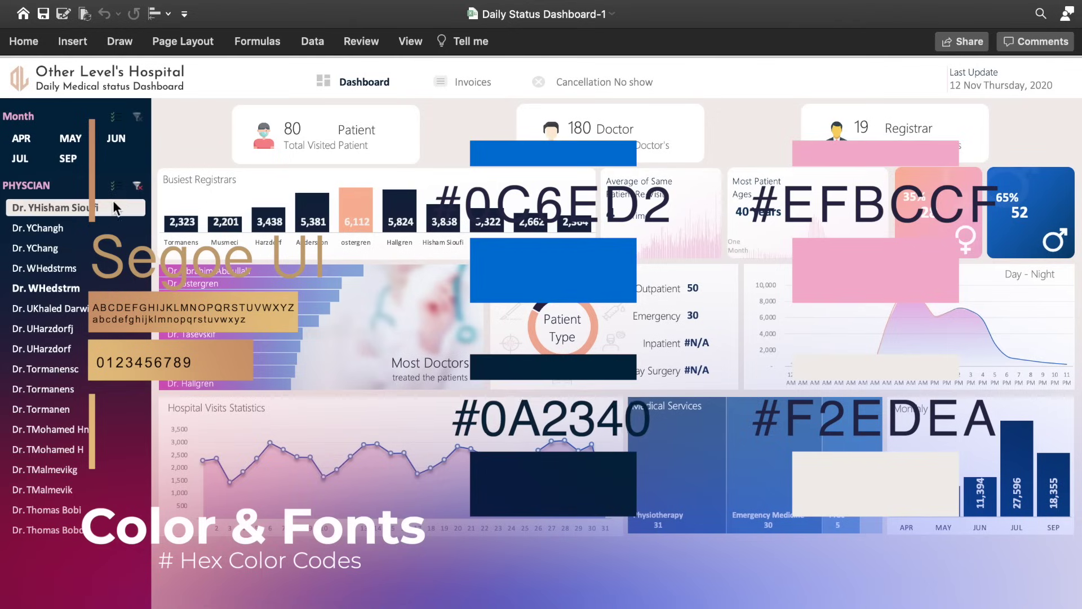
click(462, 80)
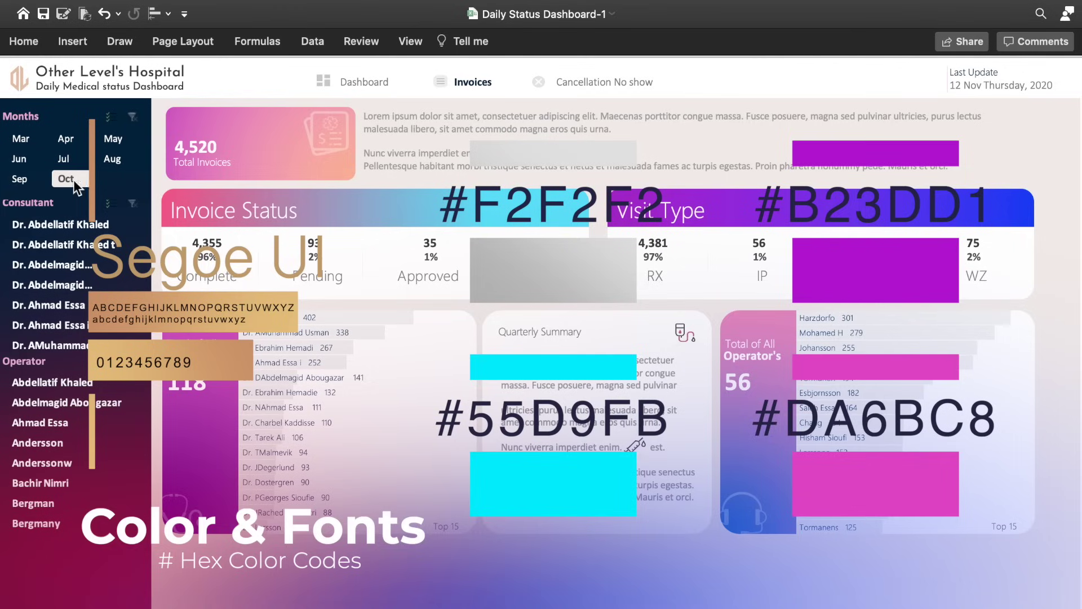
click(594, 79)
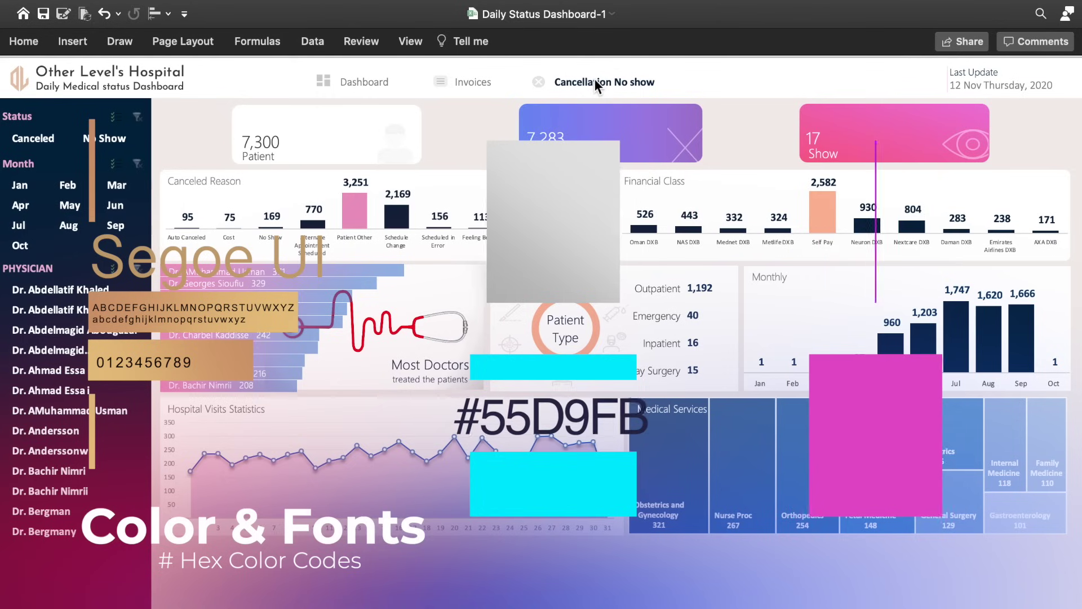
click(116, 226)
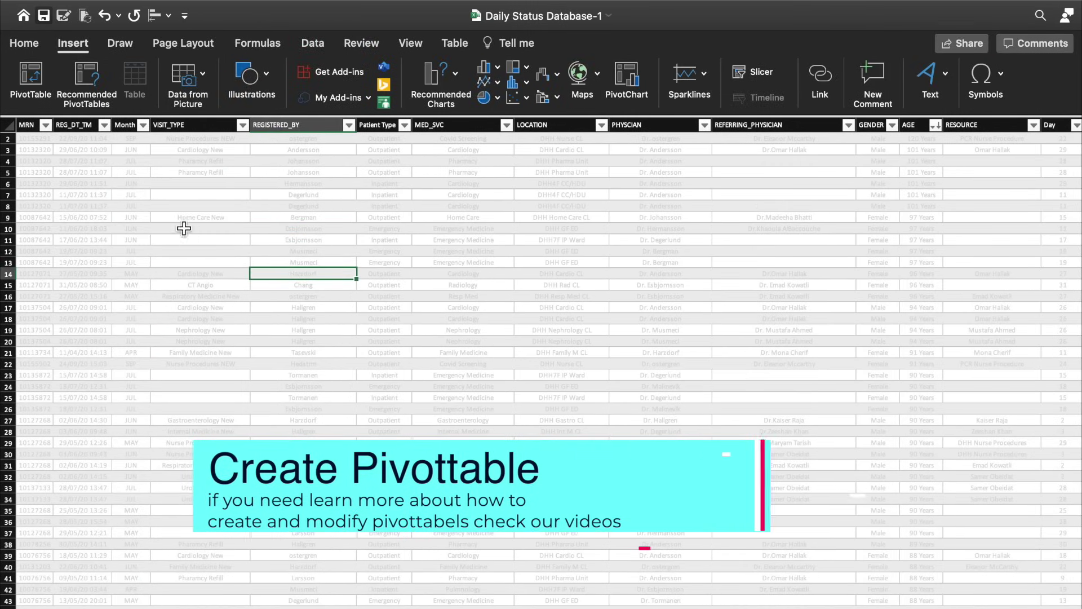
Step: Start a PivotTable from Database_1 and cancel it without creating one
scroll(355, 176, up, 1)
scroll(354, 178, down, 1)
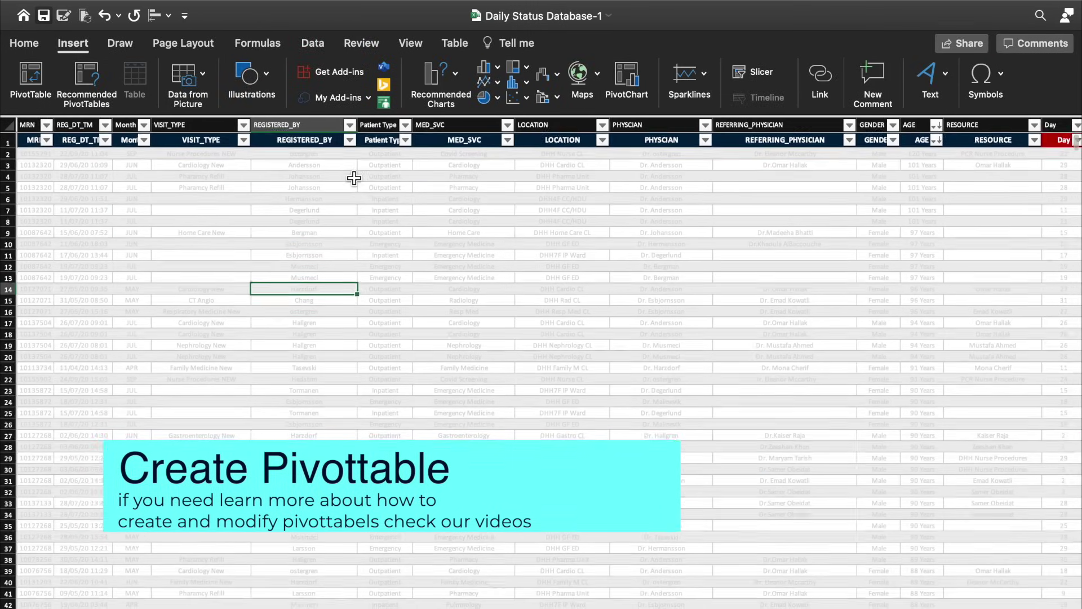
click(29, 79)
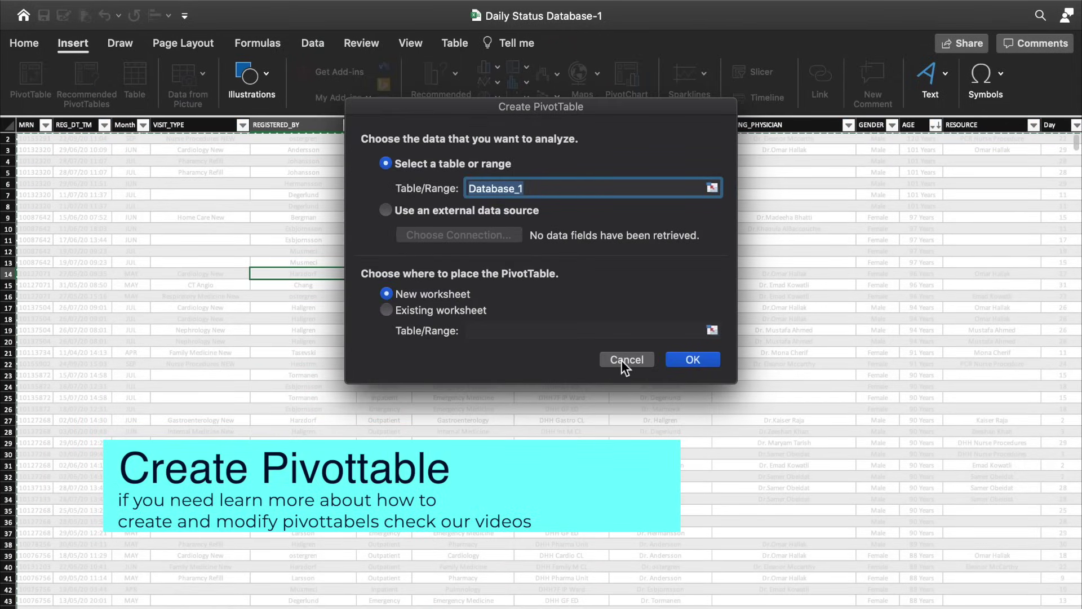
click(621, 360)
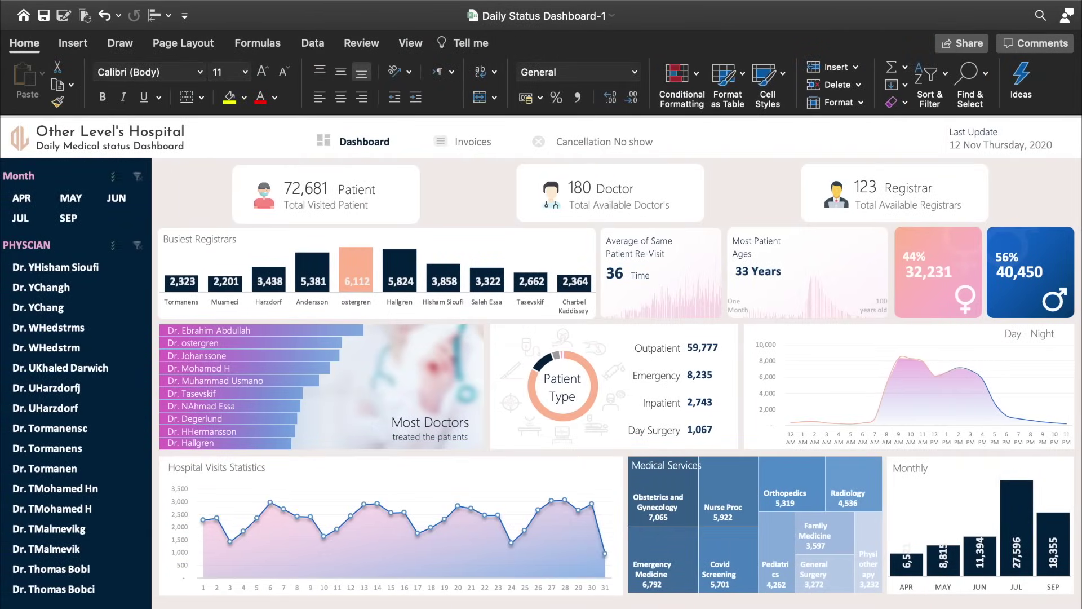
Step: Review the pivot table calculation sheet and select a cell in the monthly patients pivot
scroll(461, 393, right, 5)
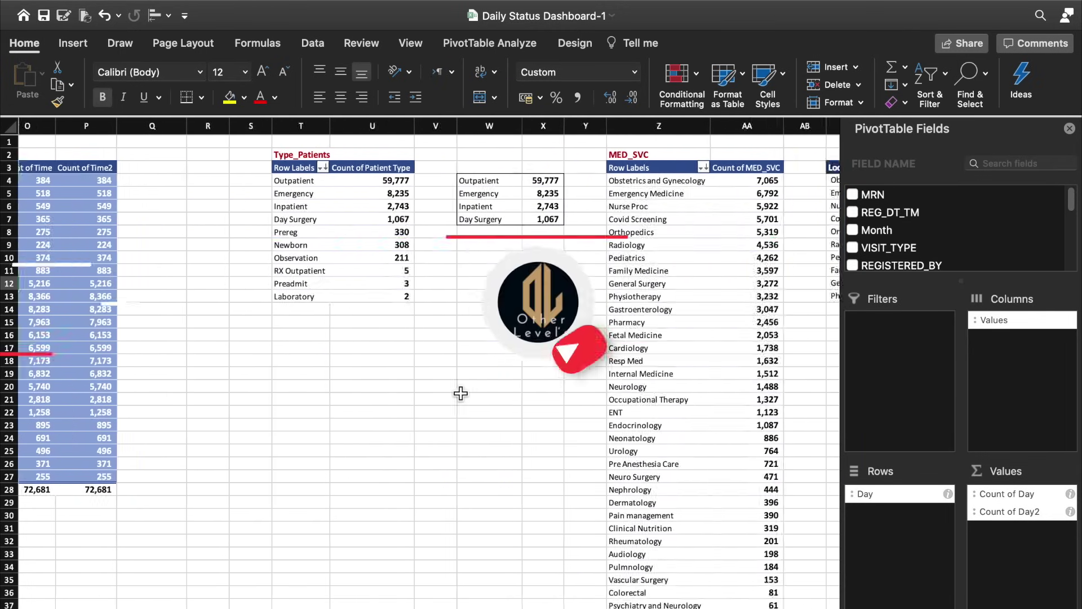
scroll(460, 393, right, 5)
scroll(461, 393, right, 5)
scroll(460, 394, right, 5)
scroll(460, 394, right, 5)
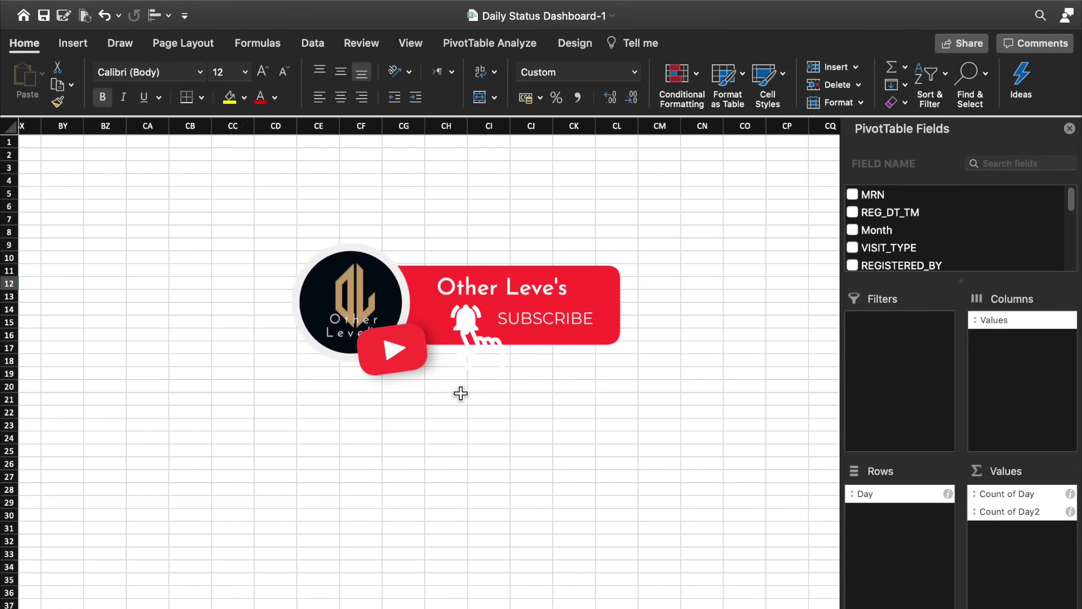
scroll(460, 393, left, 5)
scroll(460, 394, left, 10)
scroll(461, 393, left, 10)
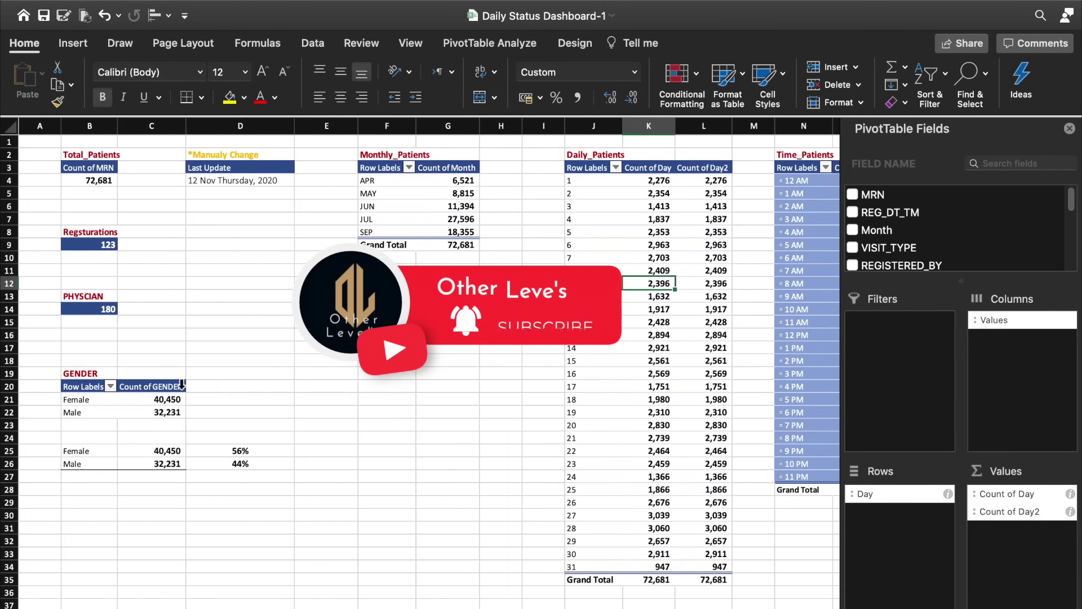
click(451, 335)
click(398, 195)
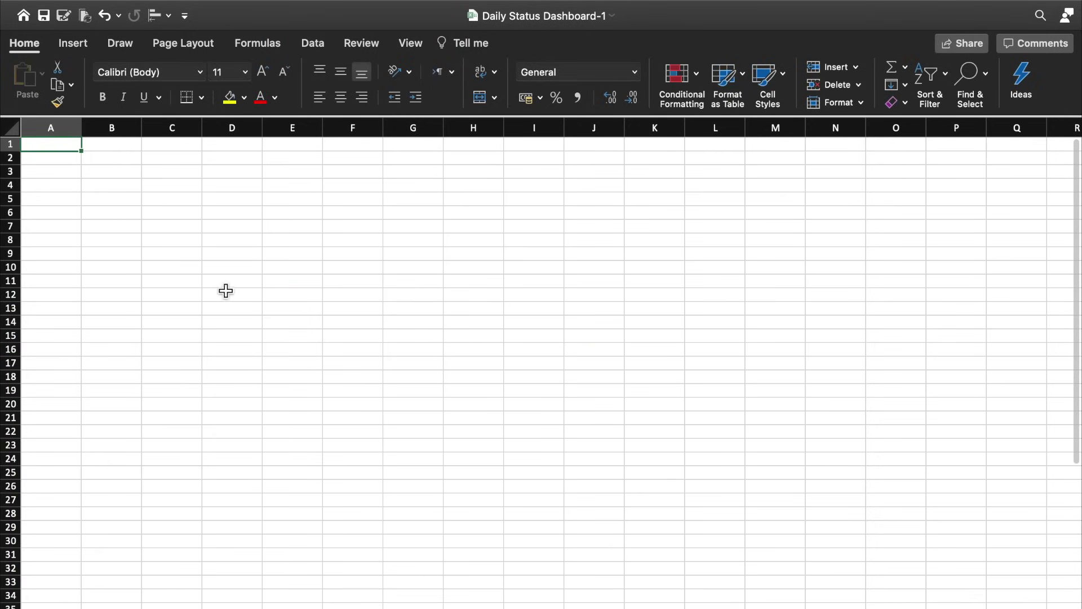
Step: Draw a rectangle over A1:B3 and place it at the sheet's top-left corner
click(73, 44)
click(267, 96)
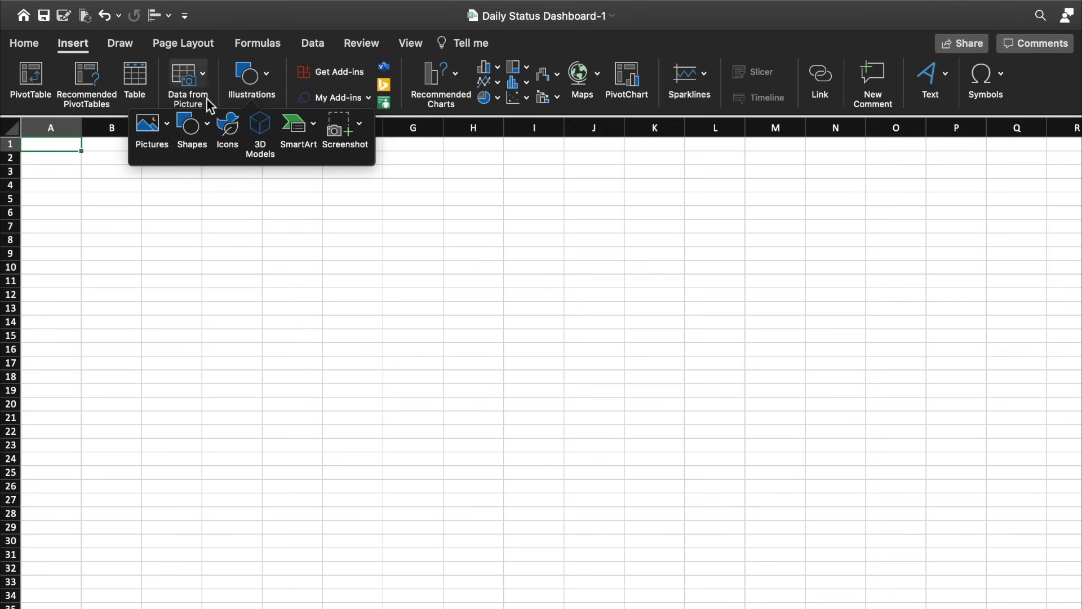
click(204, 129)
click(263, 181)
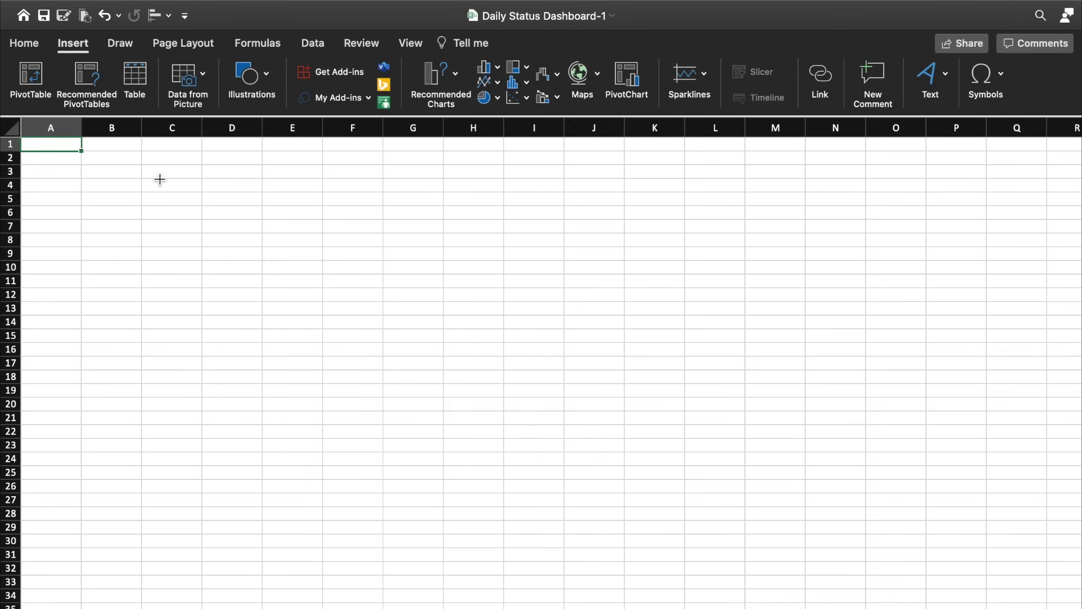
drag(158, 177, 21, 139)
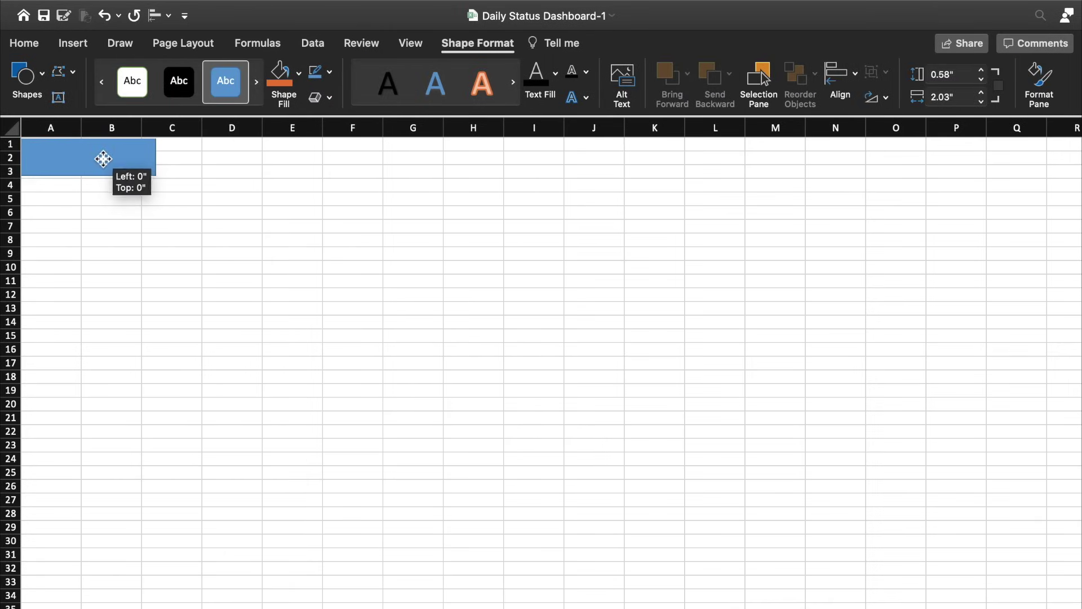
drag(115, 169, 88, 145)
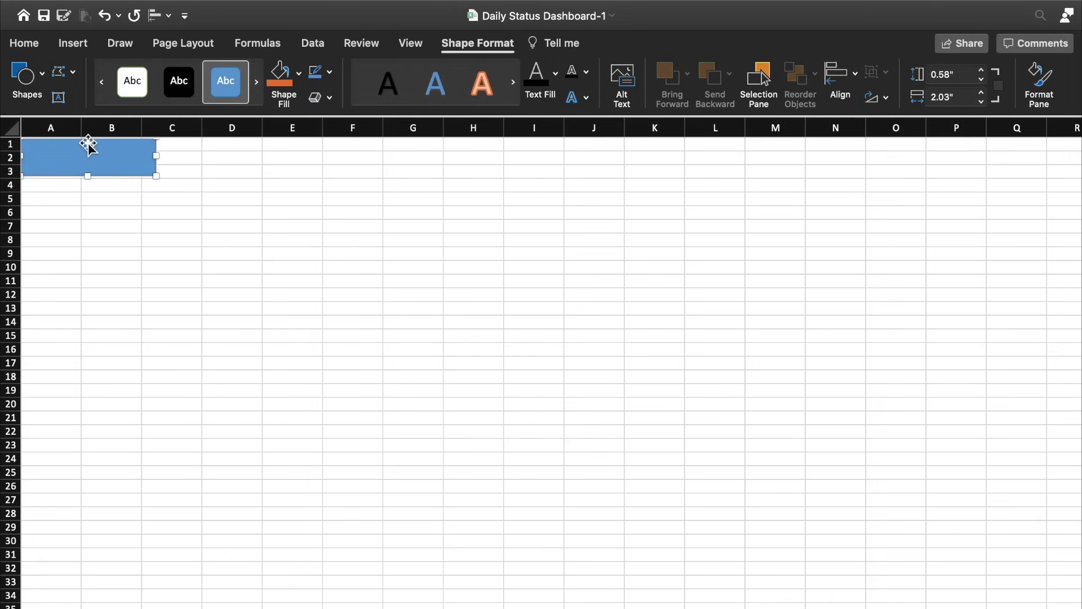
Step: Make the rectangle 0.6" tall and stretch it across the top from column A to P
click(981, 70)
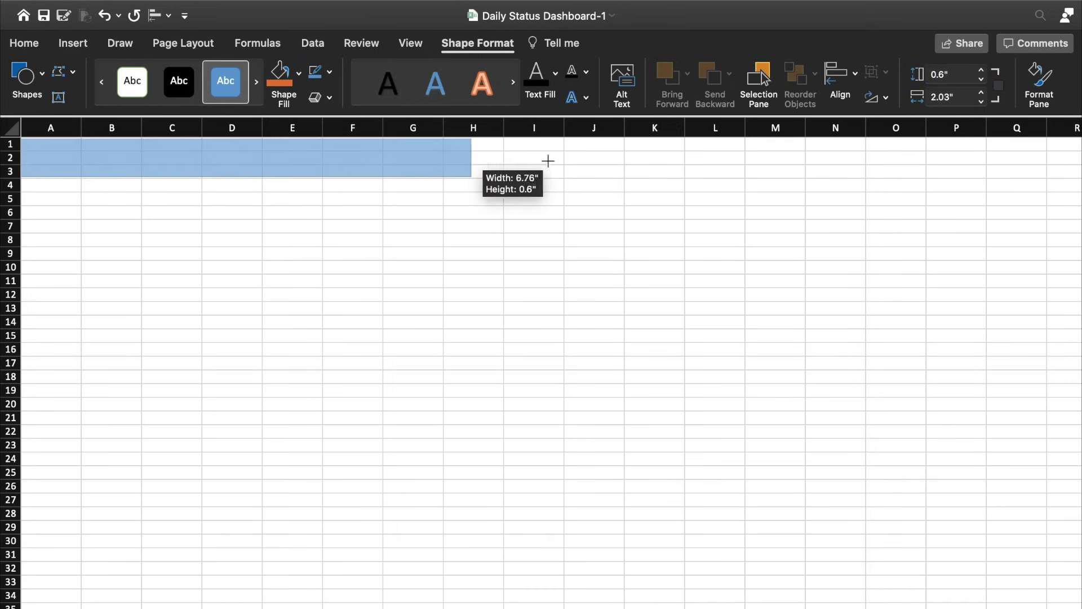
drag(159, 162, 995, 162)
drag(519, 167, 545, 160)
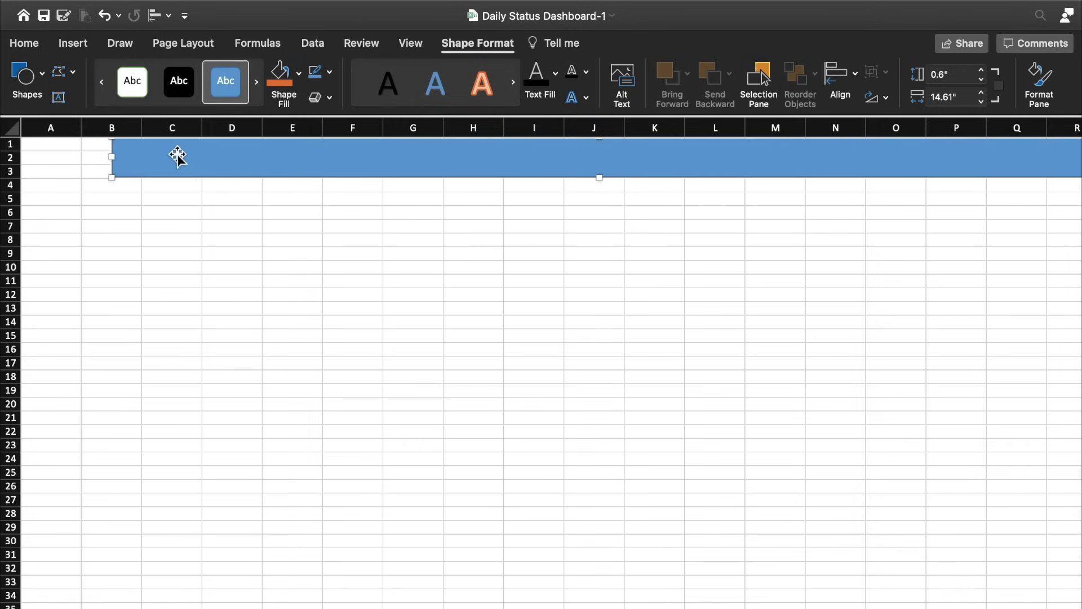
drag(112, 162, 22, 161)
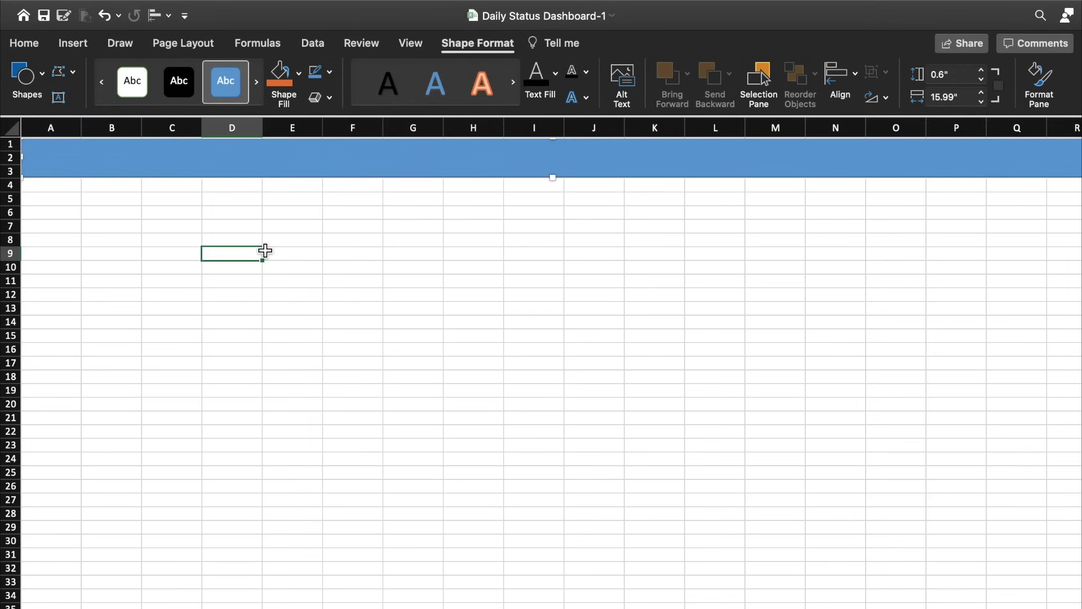
key(Escape)
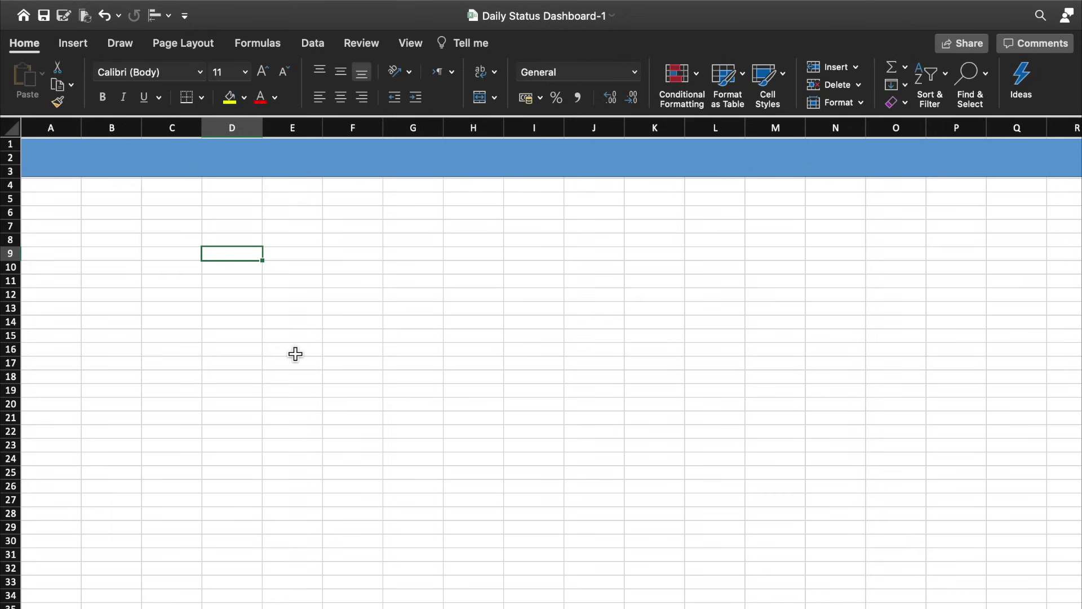
Step: Fill every cell of the sheet with a light background colour
key(ctrl+a)
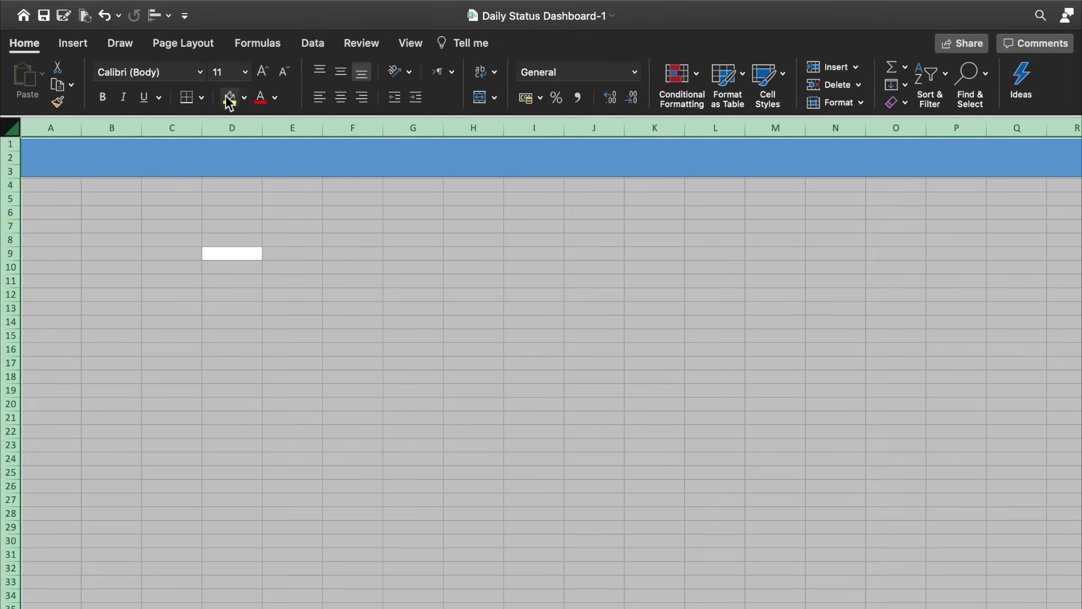
click(245, 98)
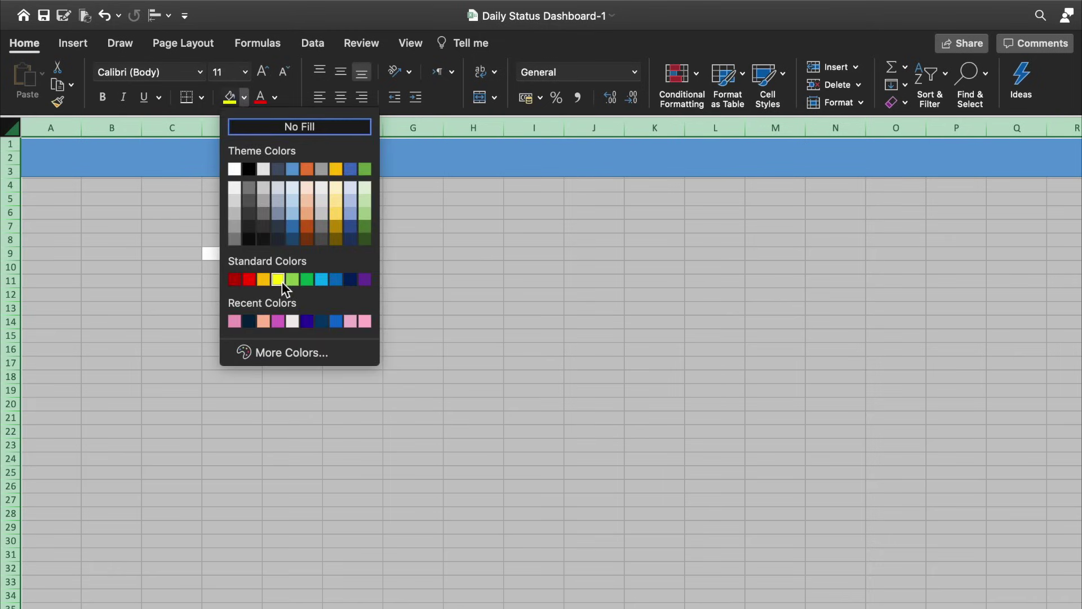
click(293, 320)
click(212, 242)
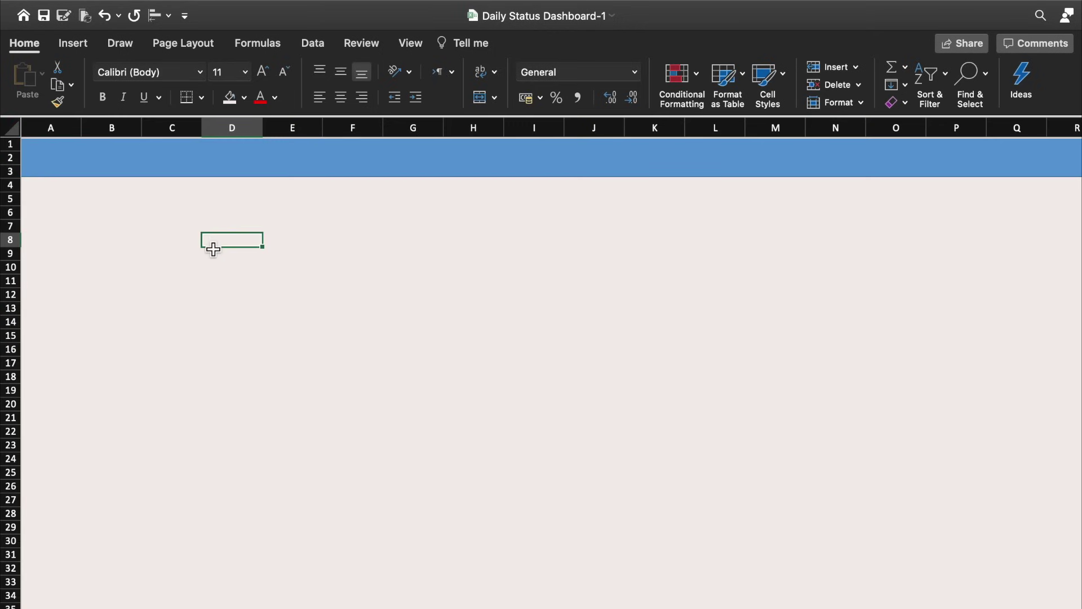
Step: Remove the header banner's outline and give it a white fill
click(107, 151)
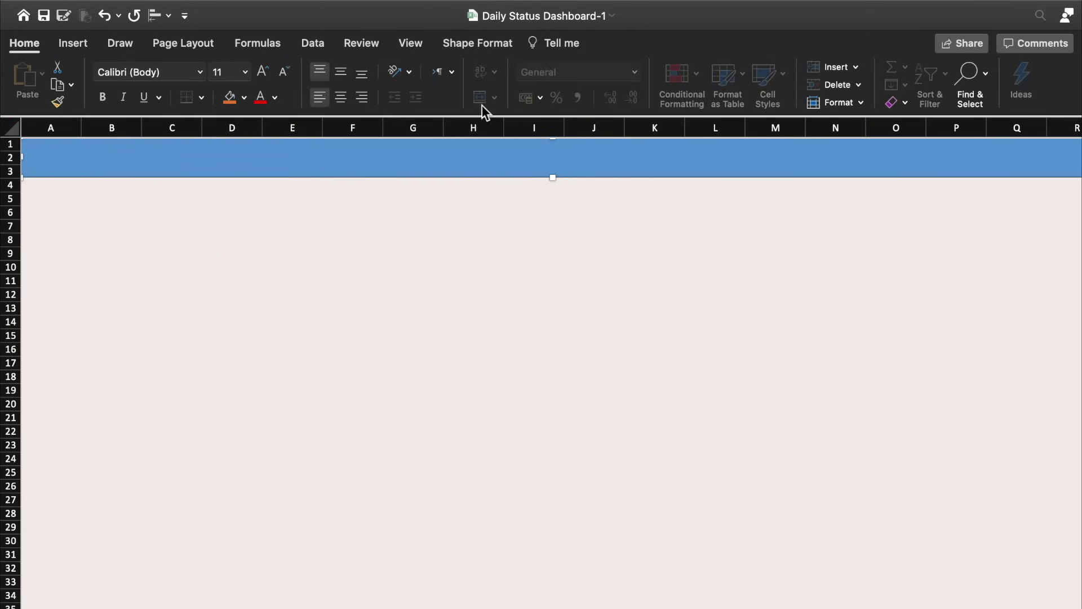
click(475, 44)
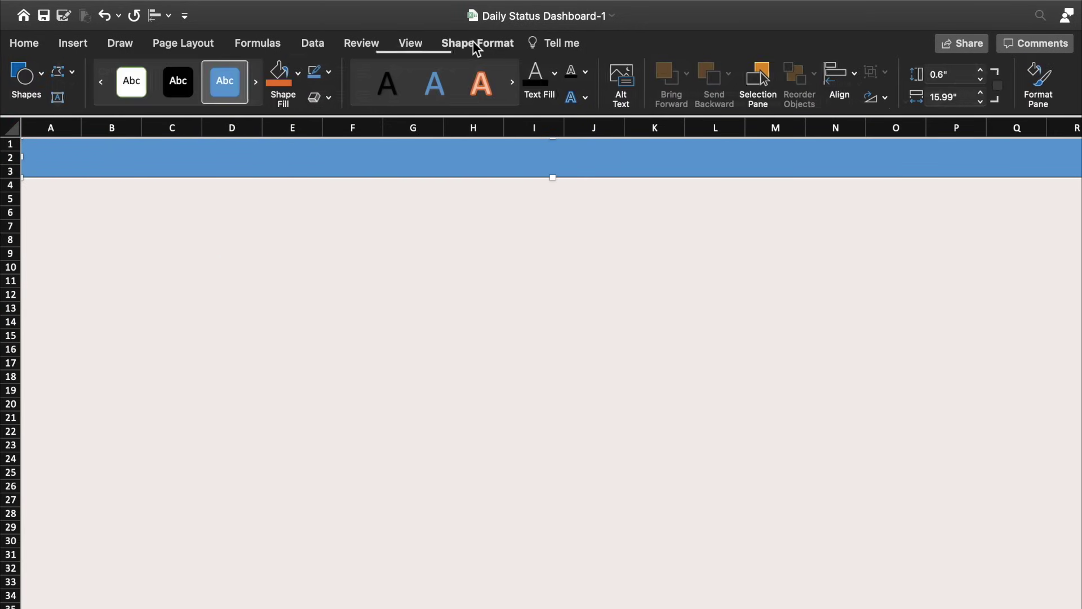
click(331, 68)
click(359, 123)
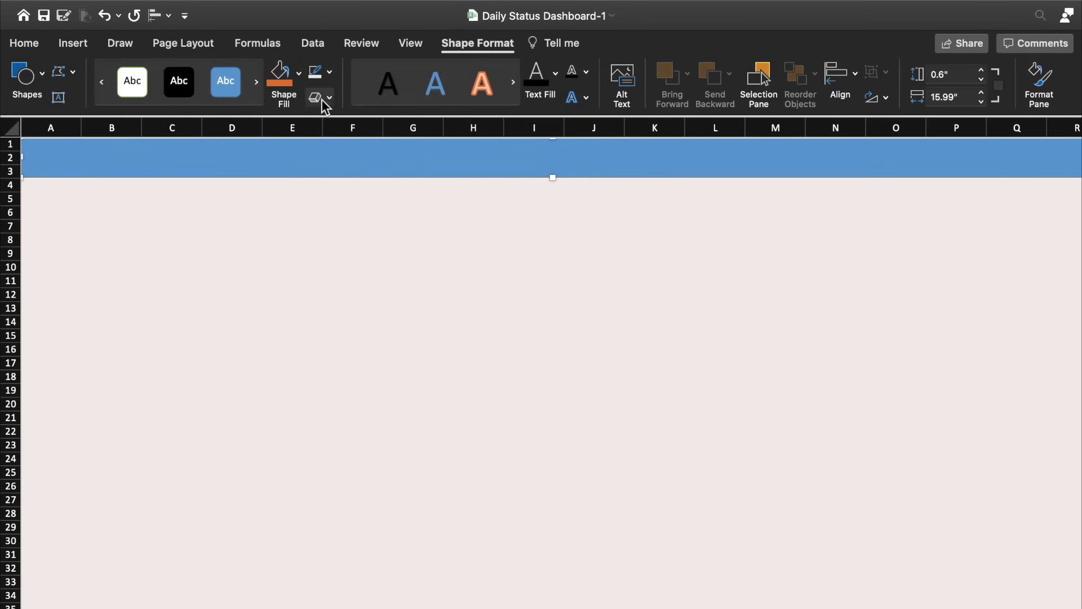
click(300, 72)
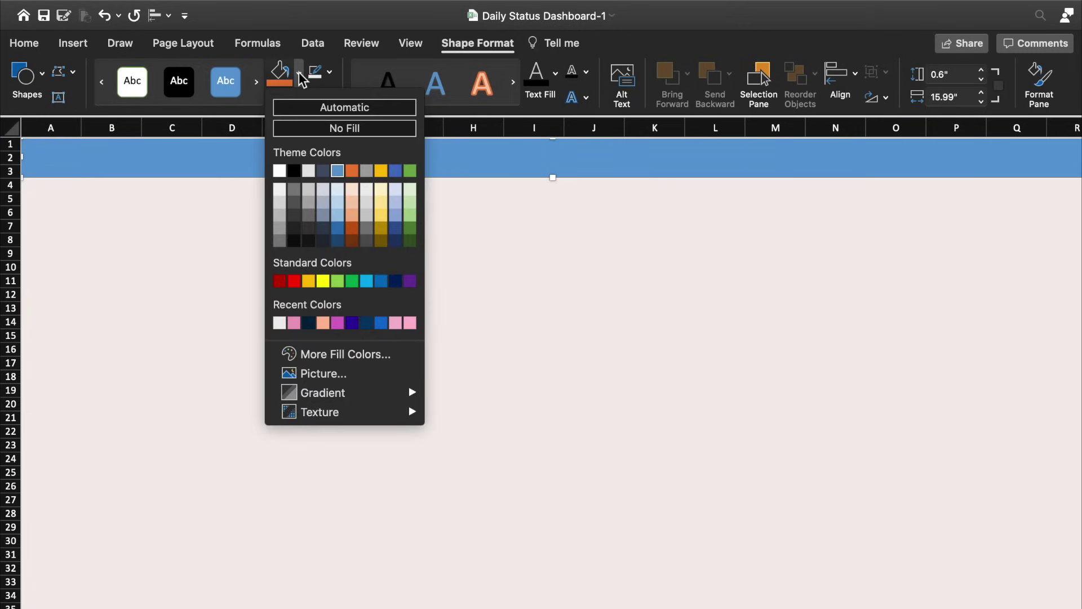
click(279, 170)
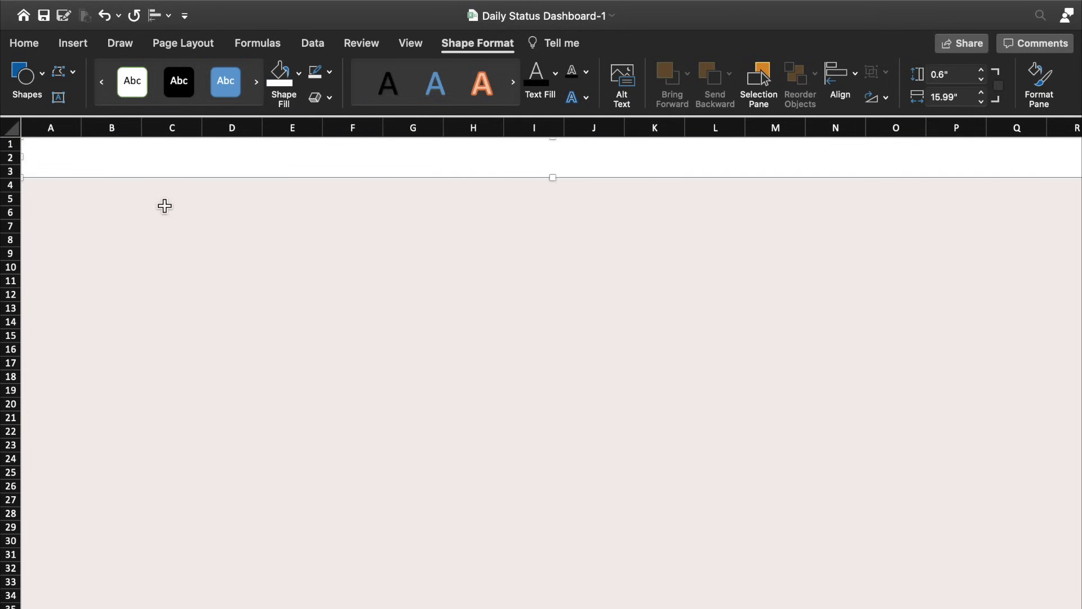
click(71, 43)
Step: Duplicate the banner and resize the copy to span columns A–C down to row 22
click(217, 172)
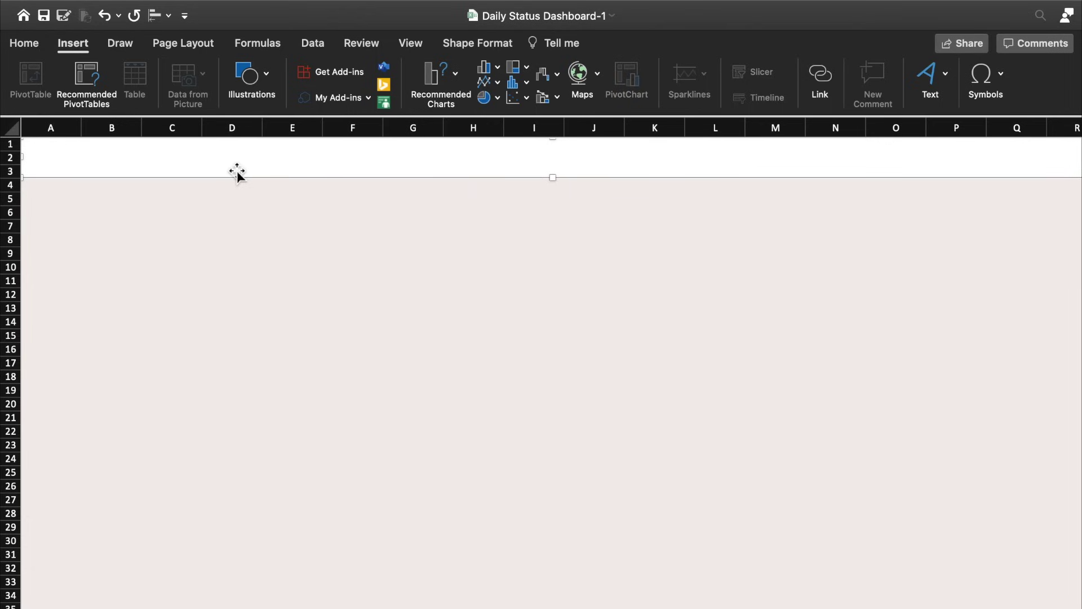
drag(236, 172, 186, 258)
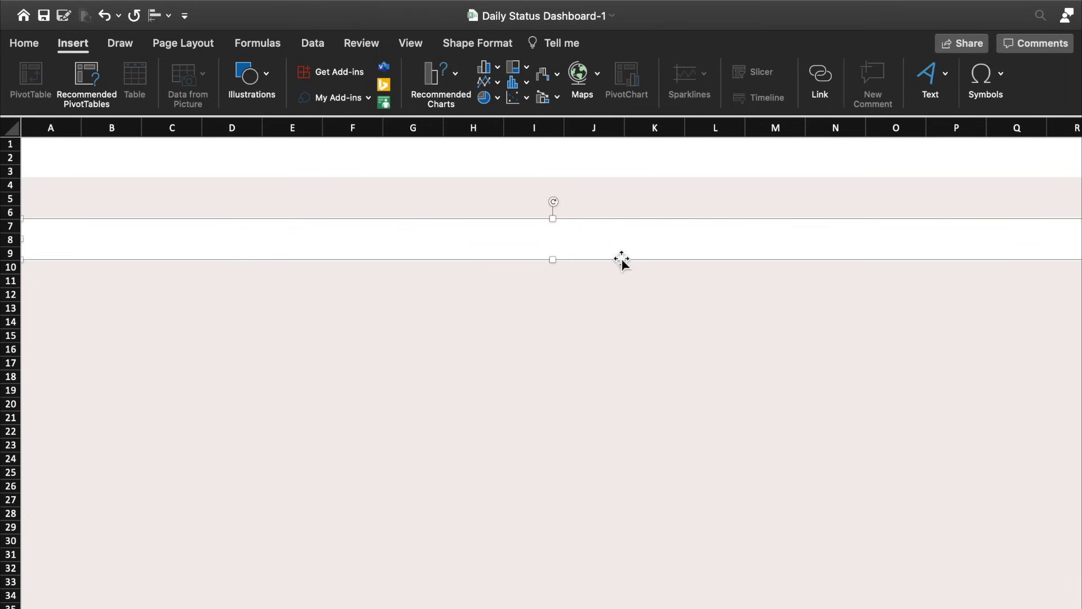
drag(553, 259, 552, 334)
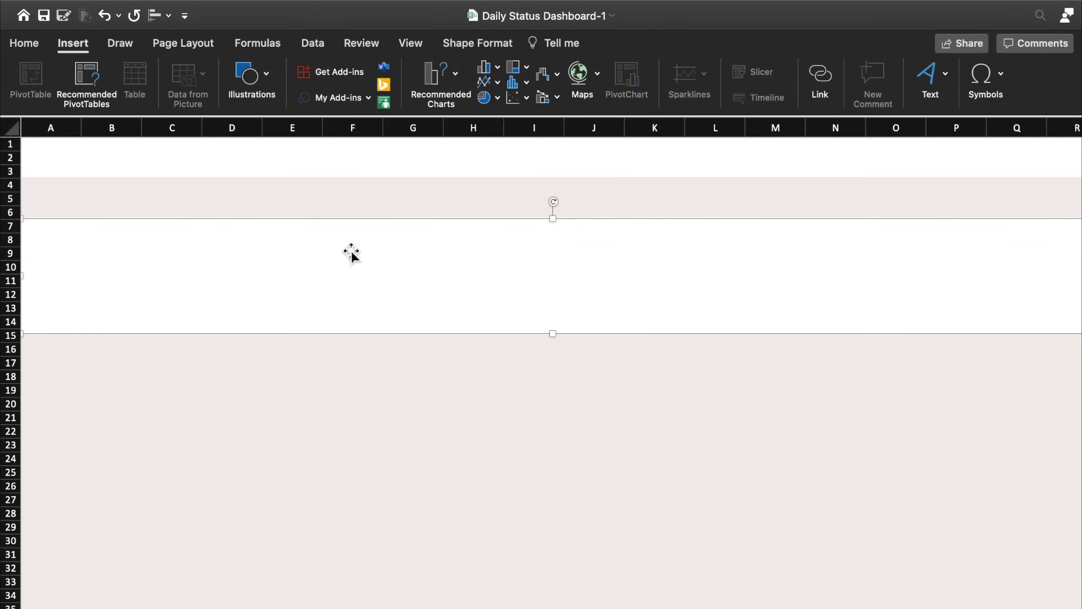
drag(350, 248, 419, 263)
drag(98, 290, 884, 302)
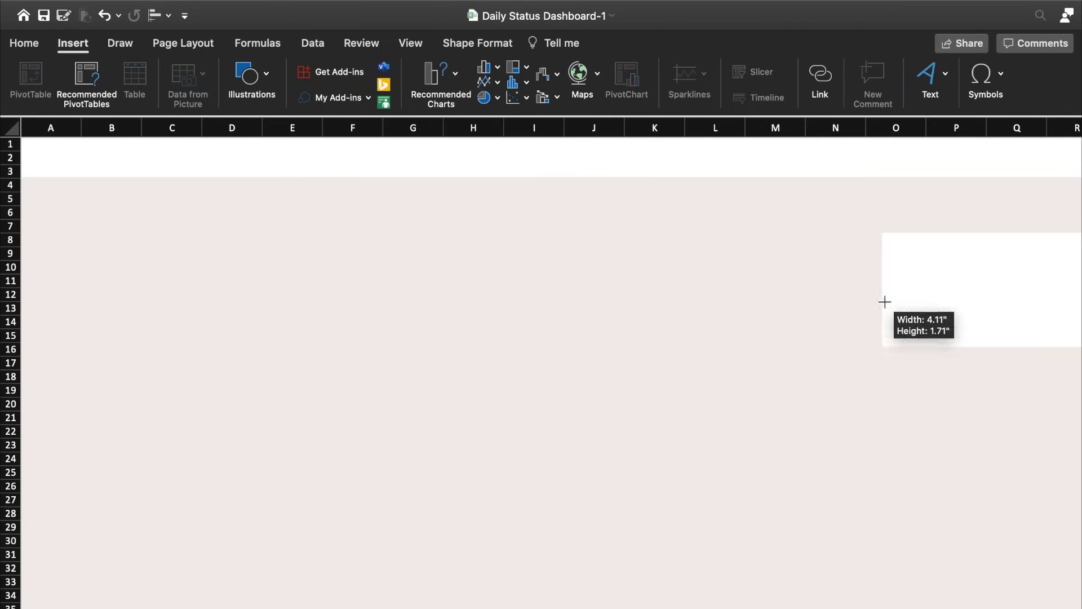
drag(986, 284, 130, 186)
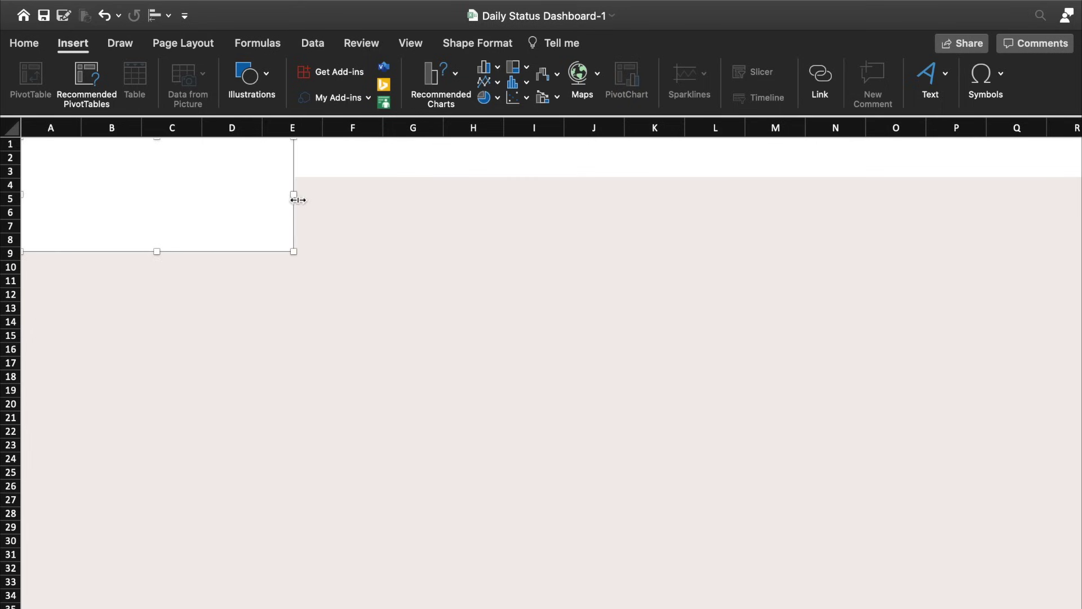
drag(294, 200, 177, 196)
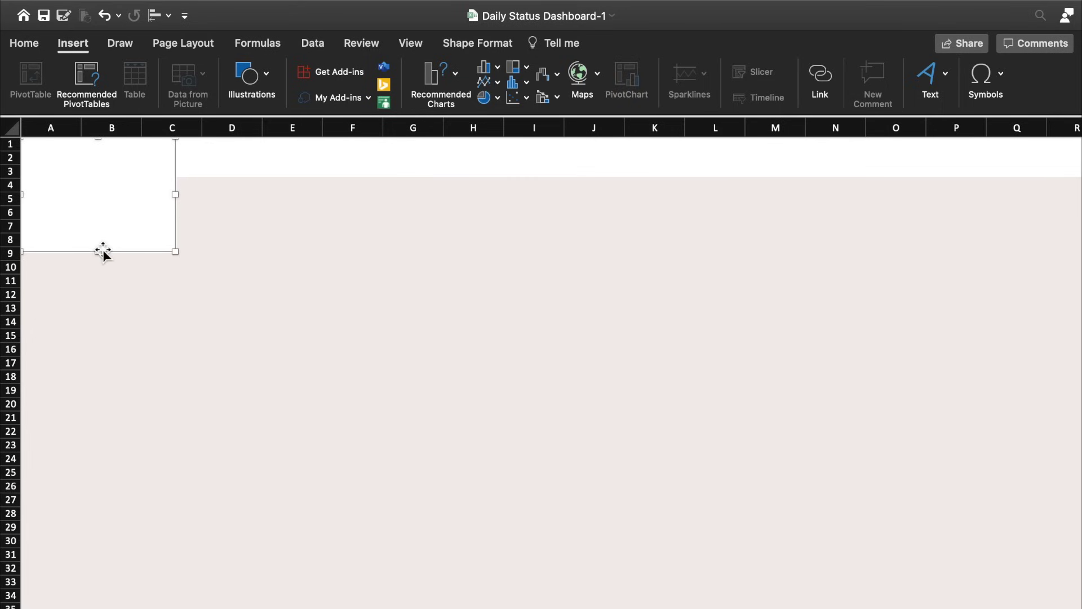
drag(102, 252, 102, 432)
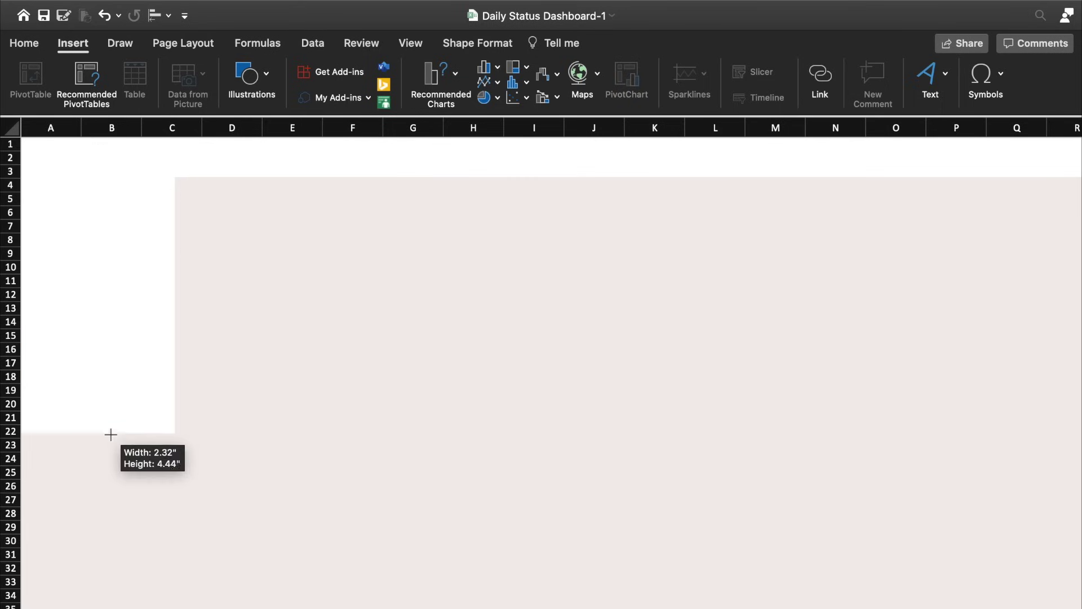
Step: Fill the sidebar dark navy, send it to back, and extend it to 8.43" tall
click(15, 45)
click(244, 97)
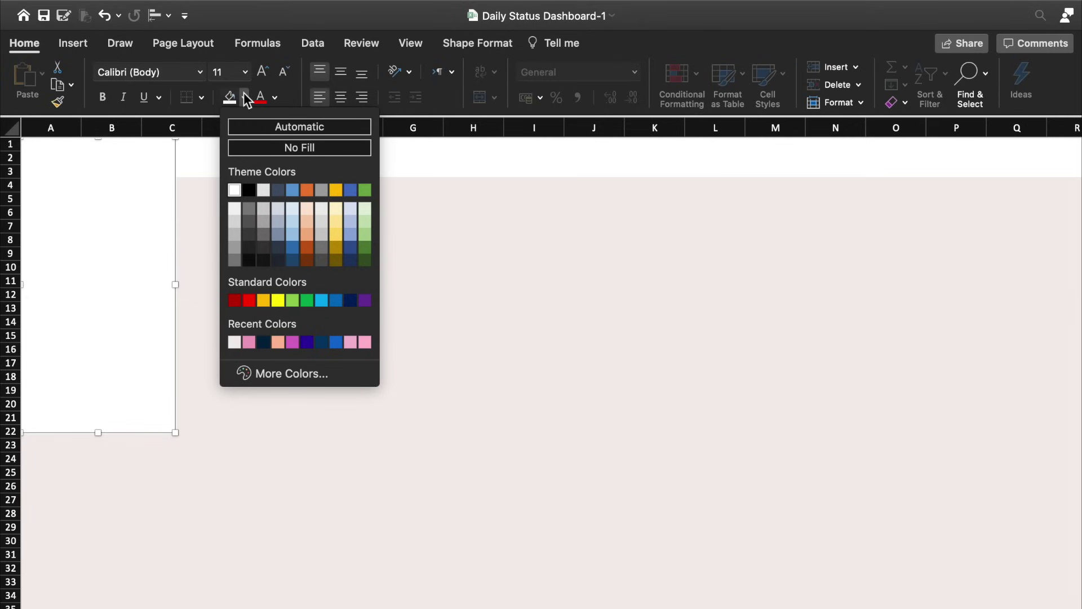
click(263, 342)
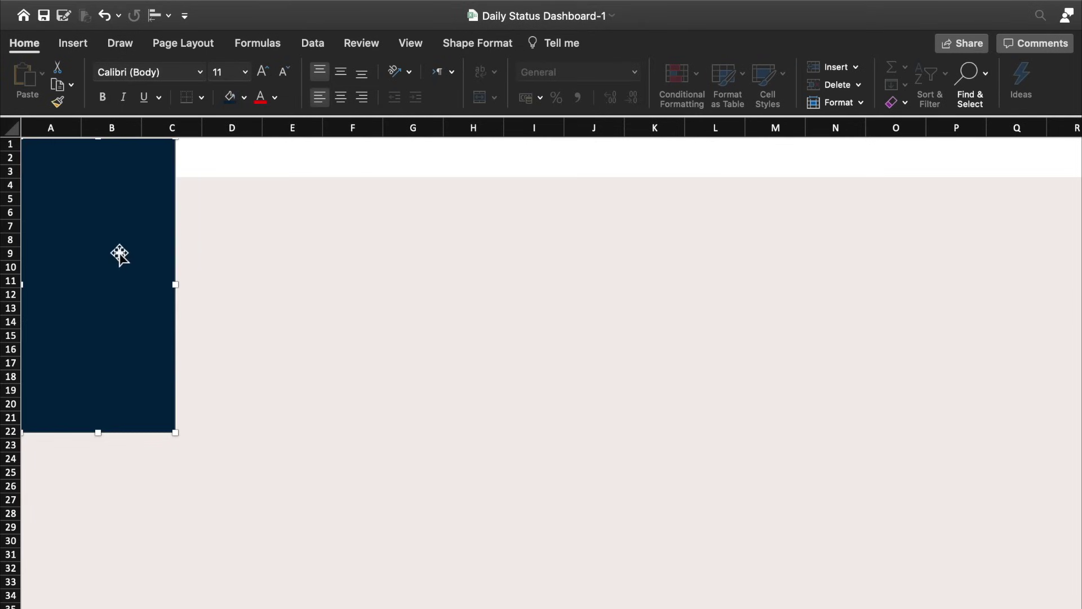
right_click(68, 200)
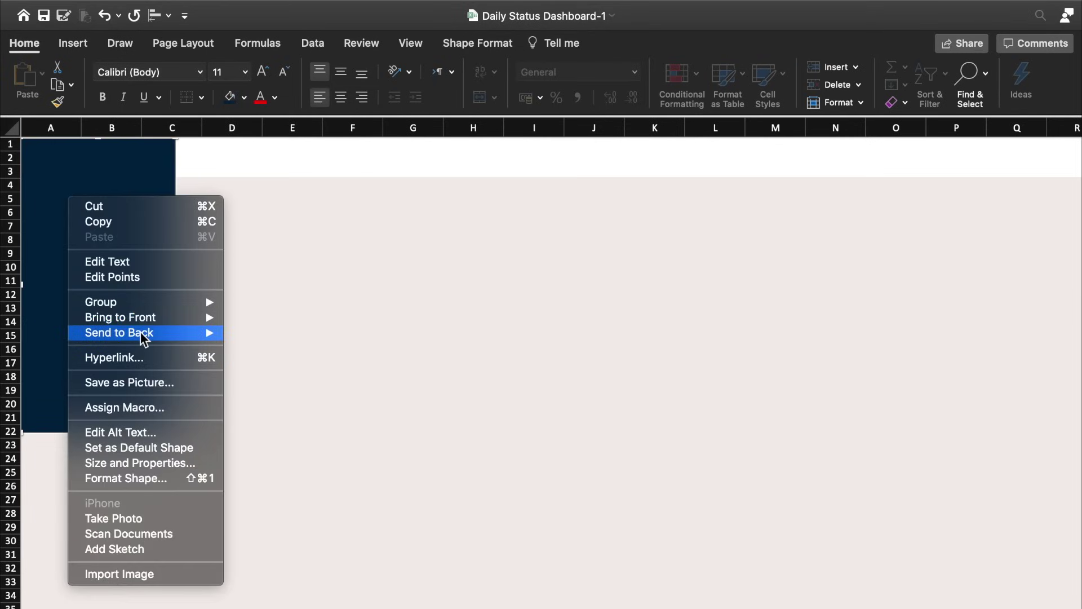
mouse_move(119, 332)
click(312, 337)
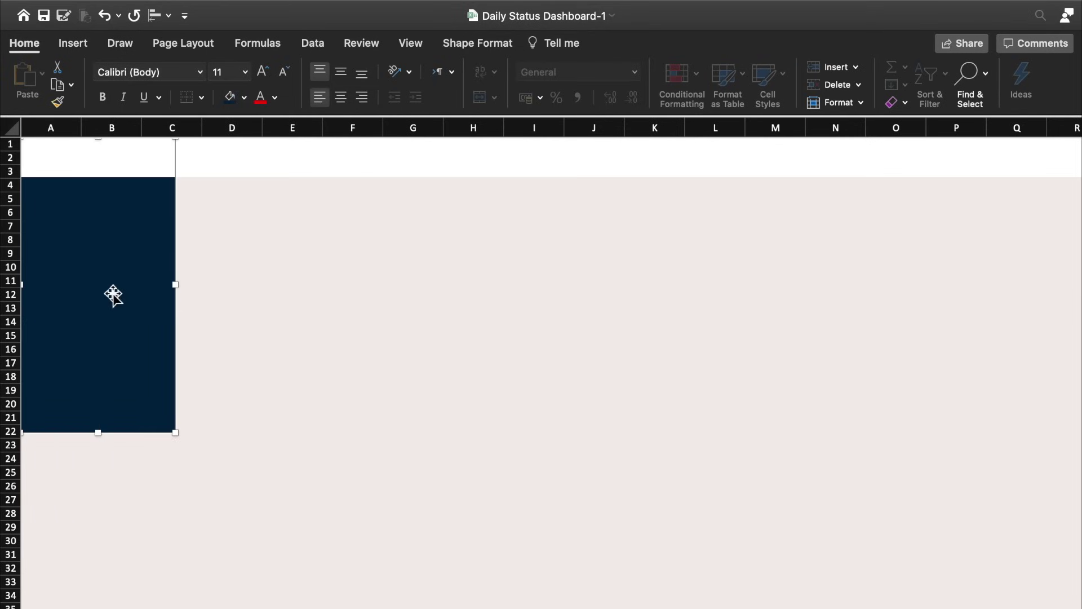
click(478, 43)
text(2.28")
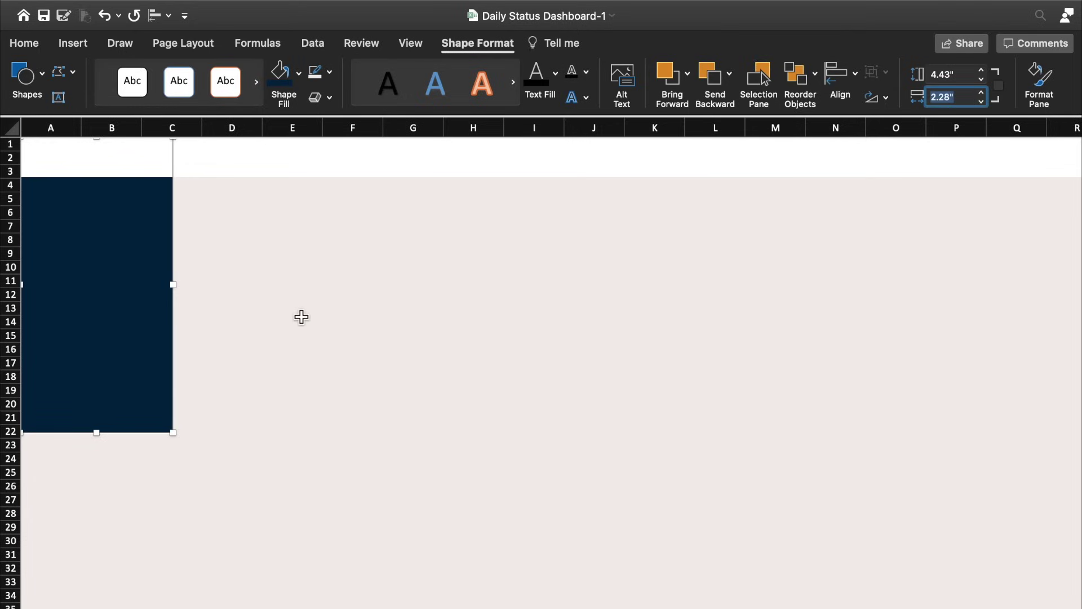
mouse_move(105, 275)
mouse_down()
mouse_move(112, 423)
mouse_move(92, 118)
mouse_up()
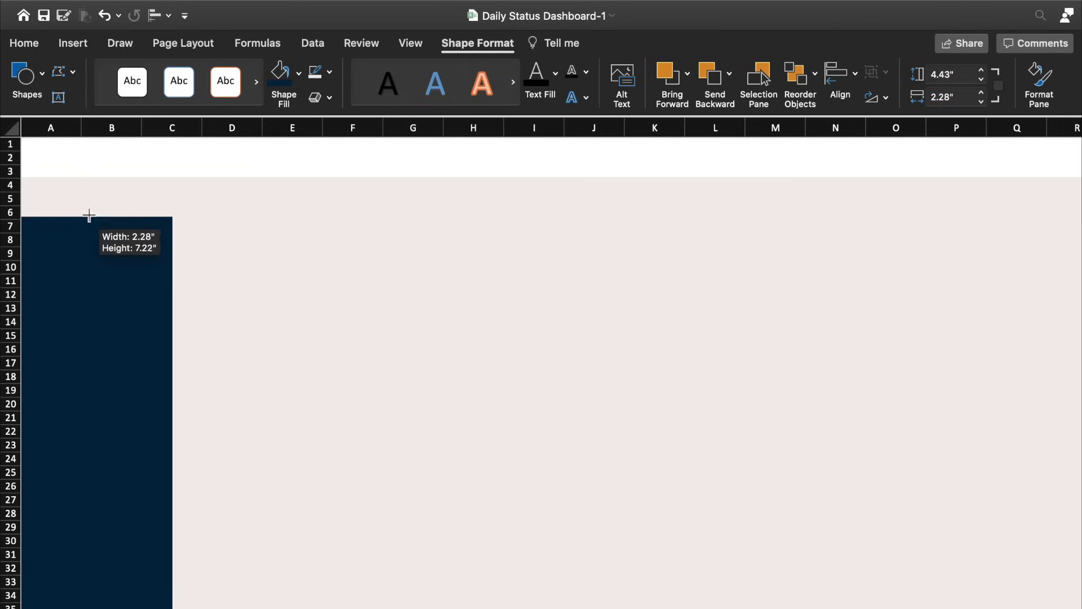
click(231, 288)
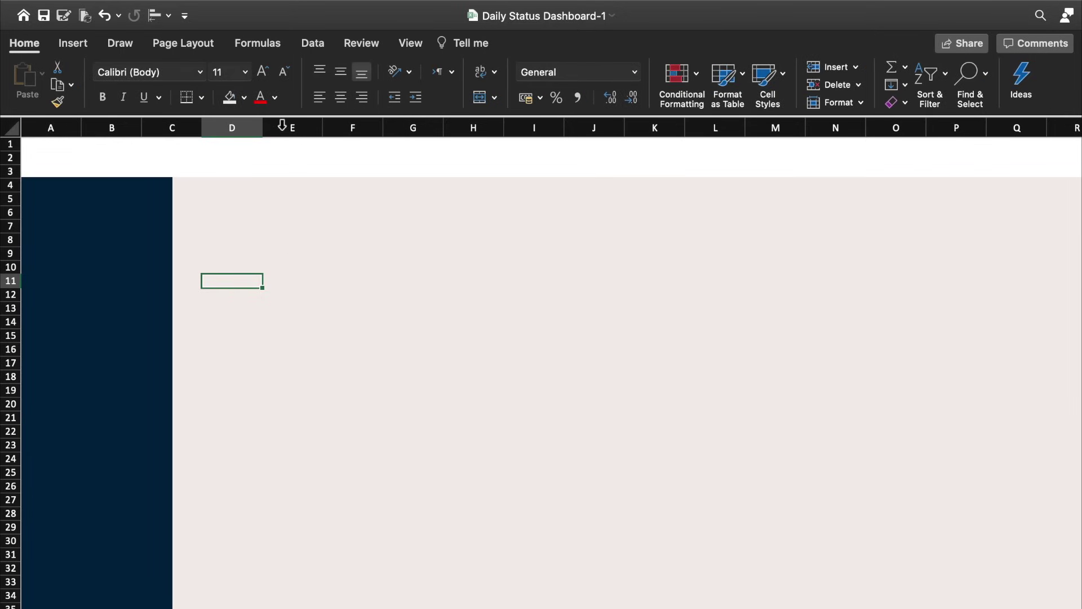
Step: Draw a rounded rectangle card at rows 5–9 with no outline and white fill
click(74, 43)
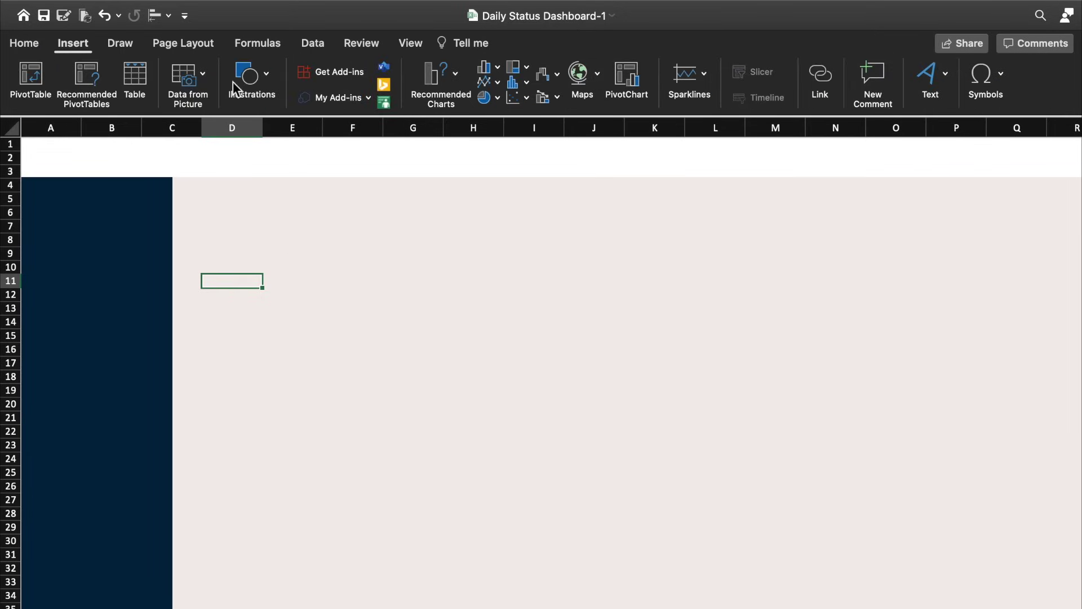
click(266, 83)
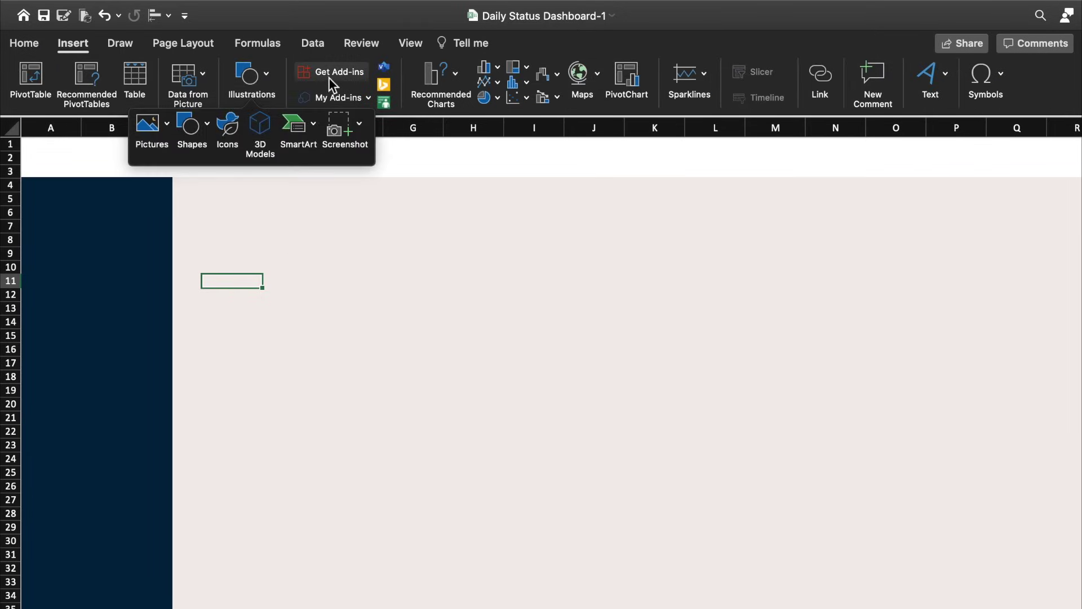
click(207, 128)
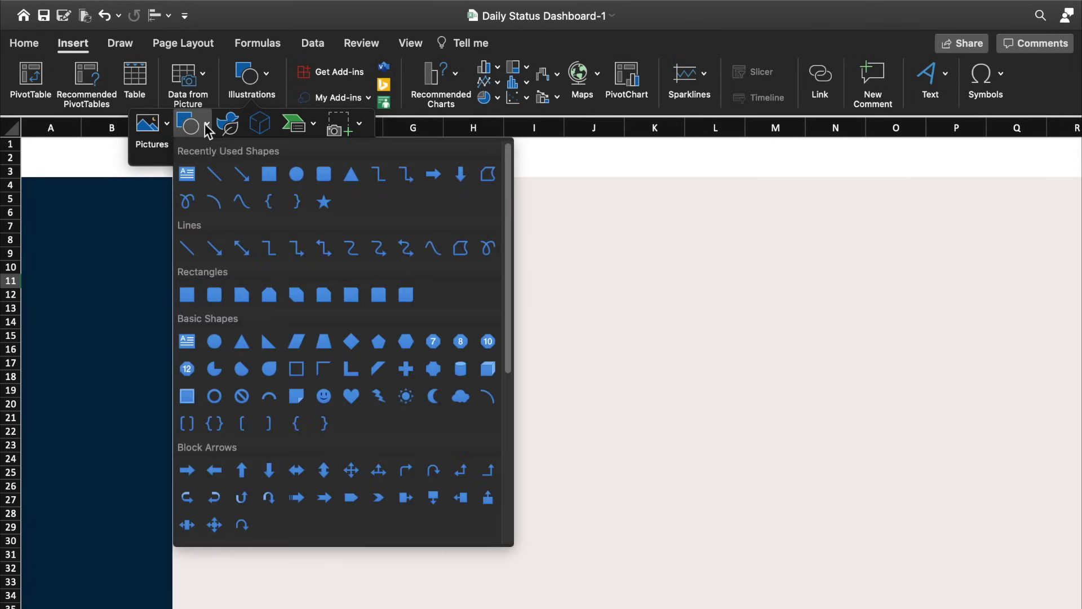
click(328, 179)
drag(263, 198, 420, 258)
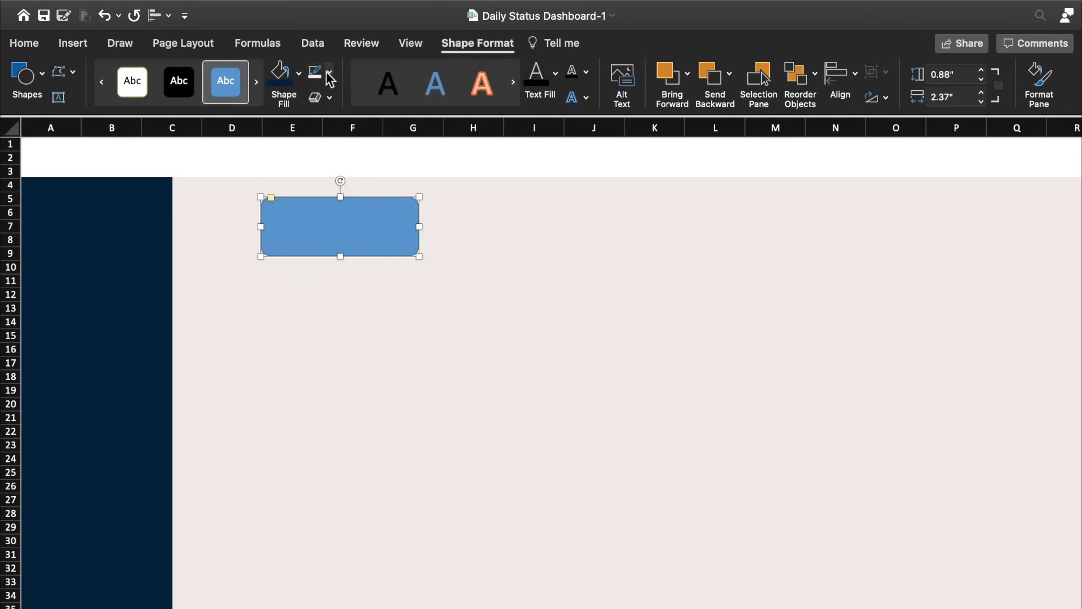
click(330, 73)
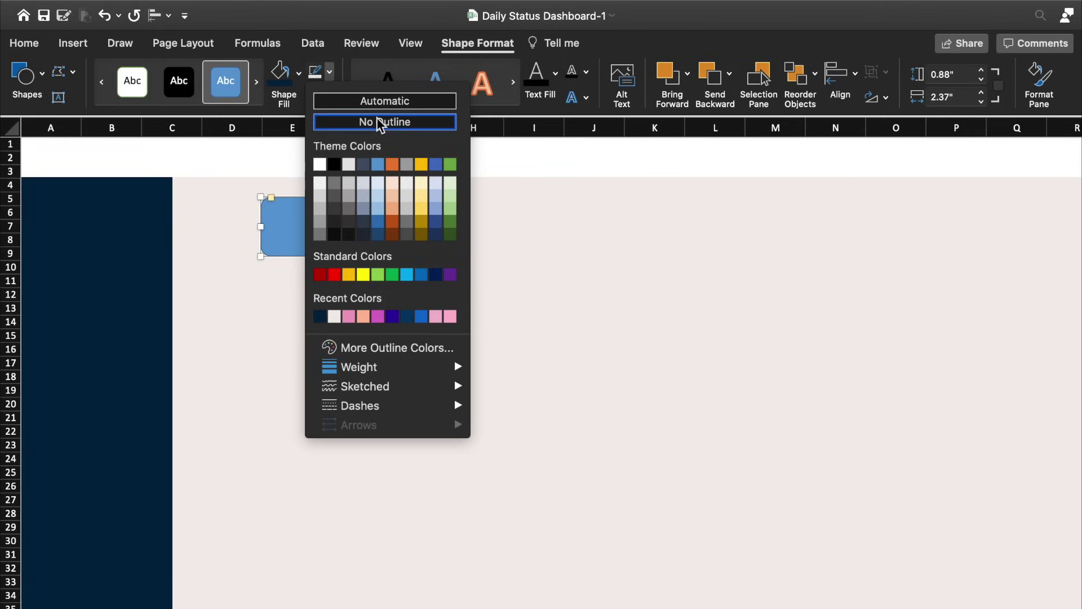
click(376, 119)
click(300, 78)
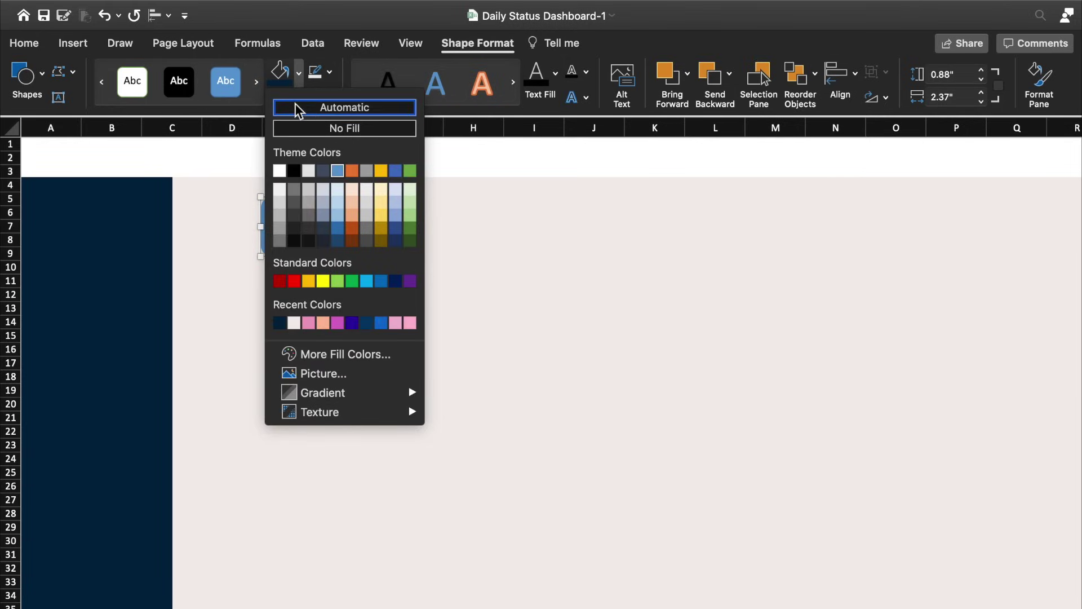
click(340, 110)
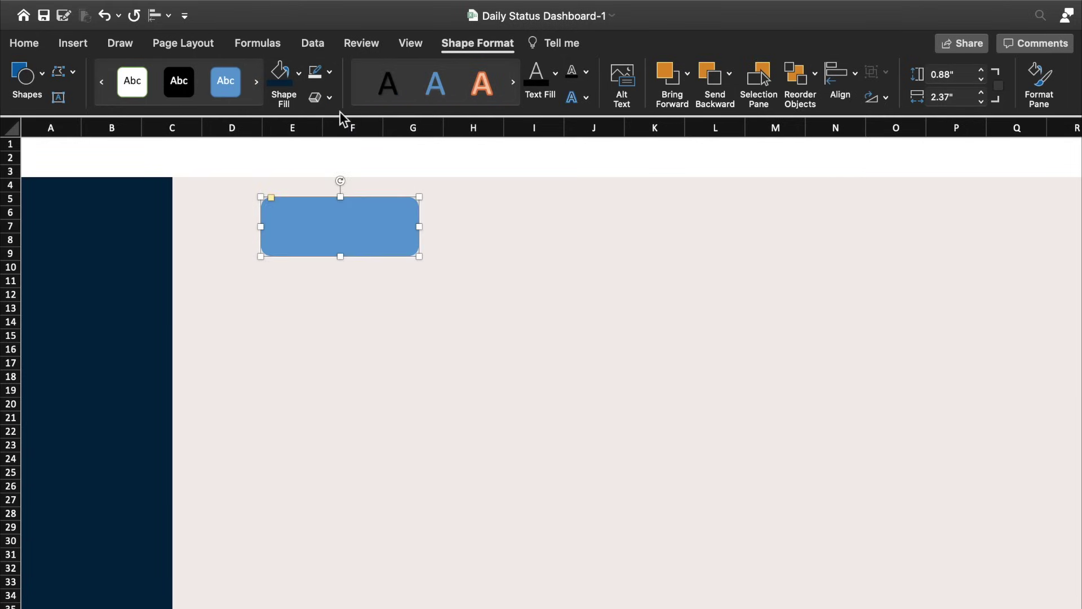
click(299, 78)
click(279, 171)
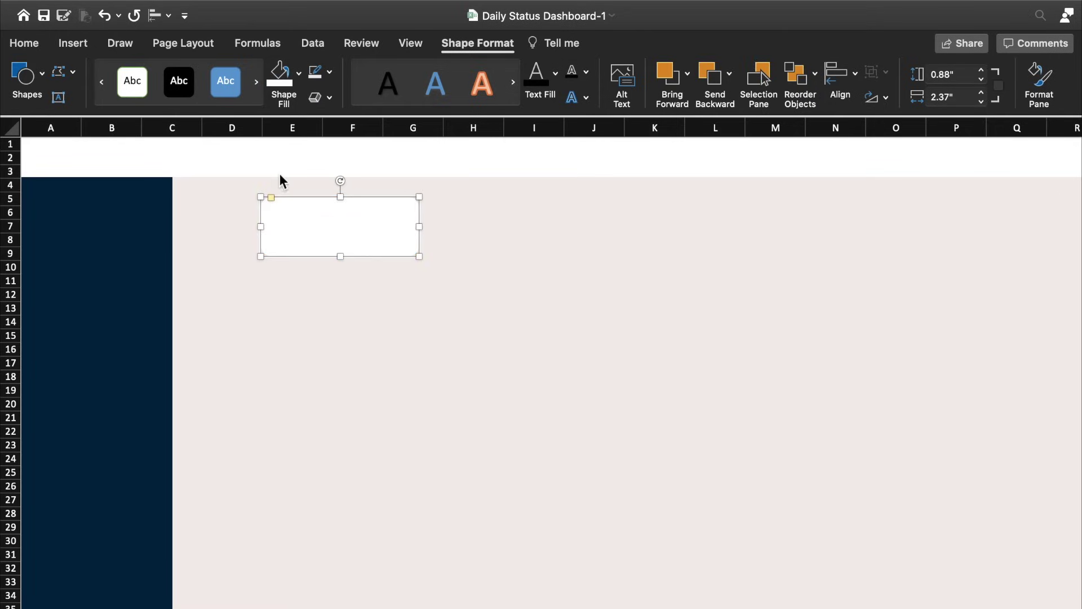
Step: Set the card's width to 2.82"
drag(340, 228, 367, 226)
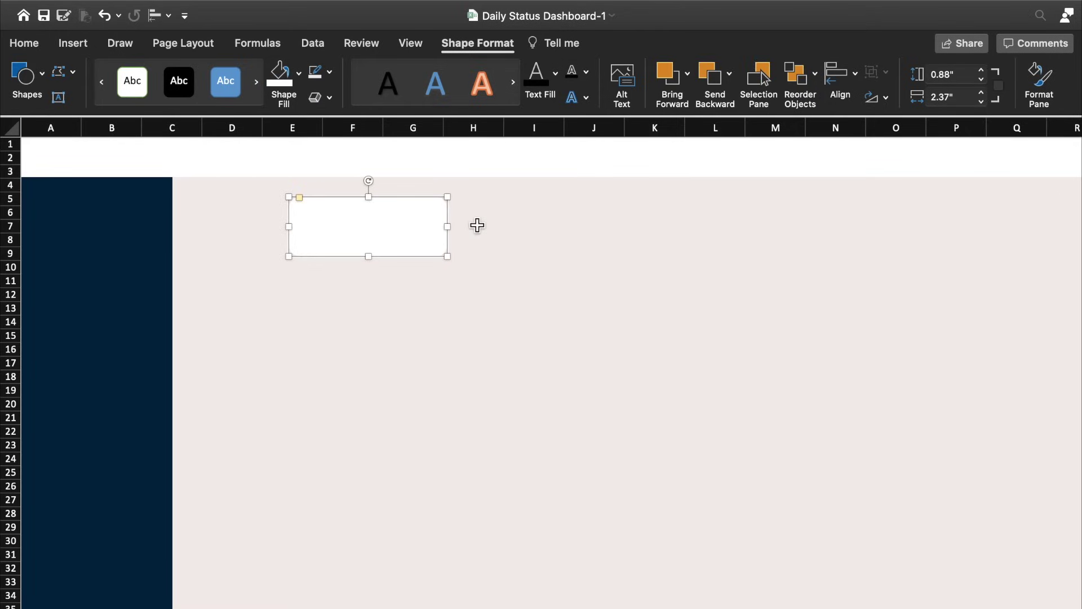
key(ctrl+z)
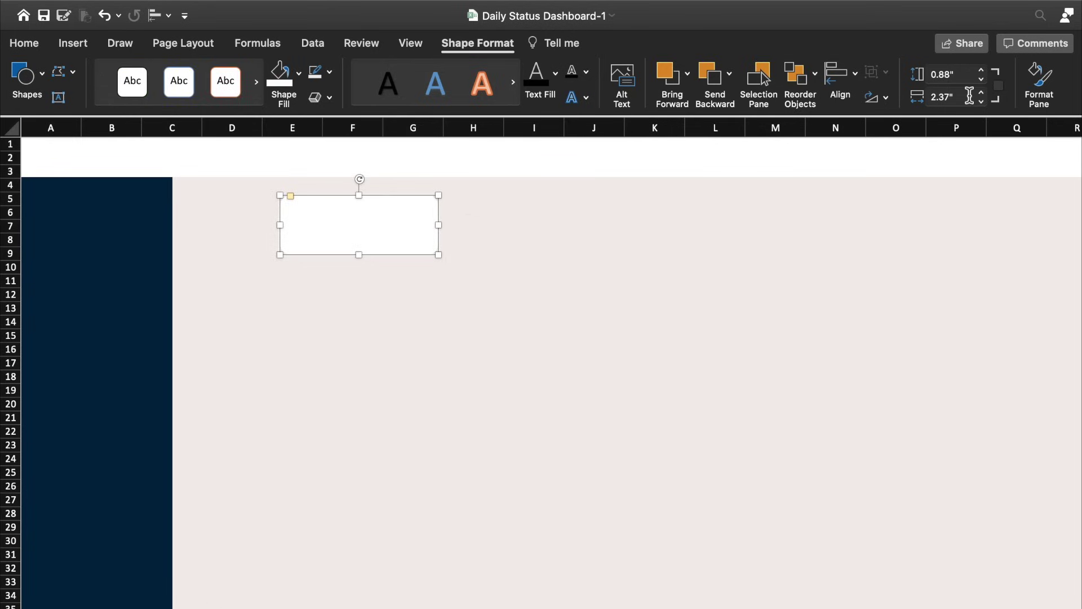
click(946, 97)
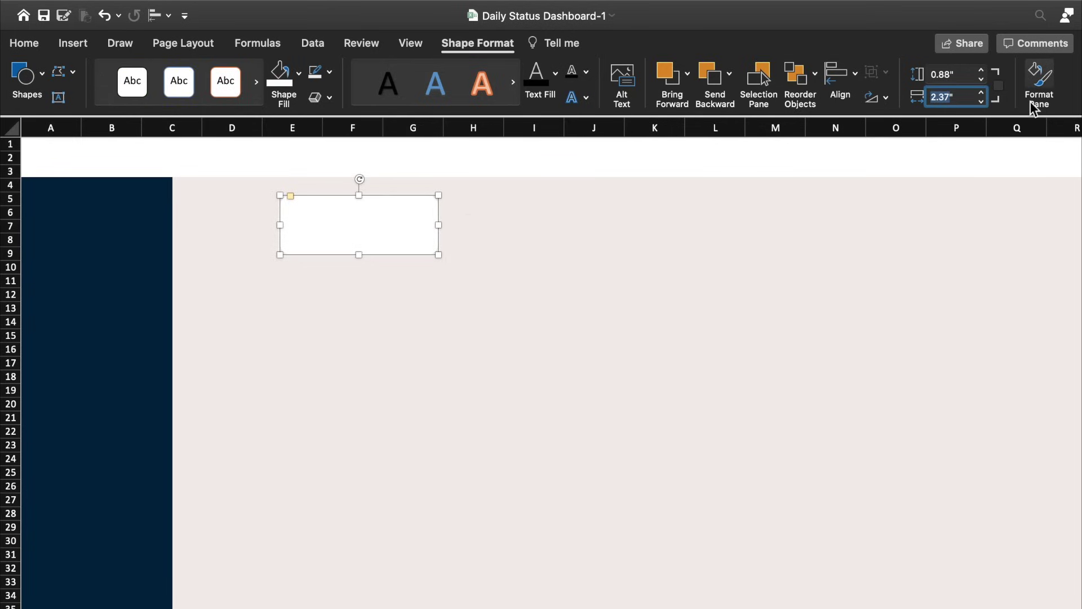
text(2)
key(Return)
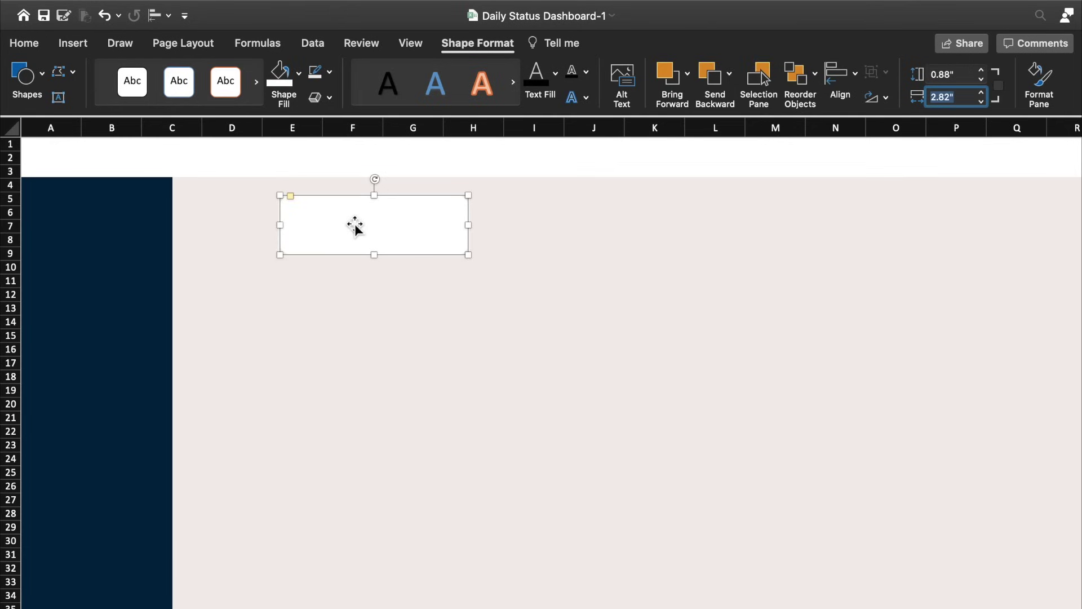
click(355, 226)
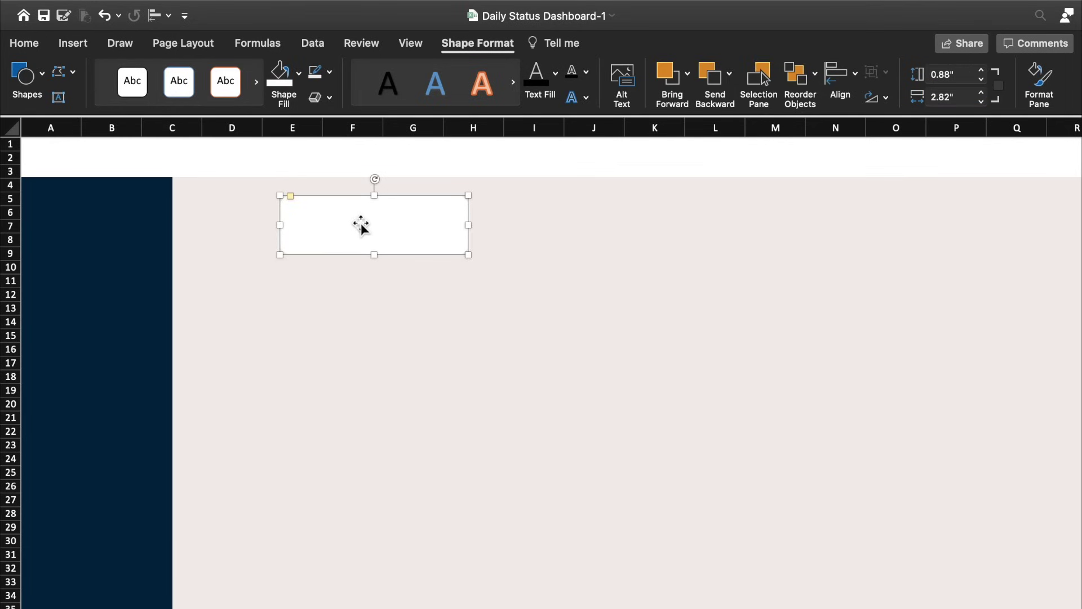
Step: Move the card to columns J–M, duplicate it, and distribute the three cards horizontally
drag(355, 226, 681, 231)
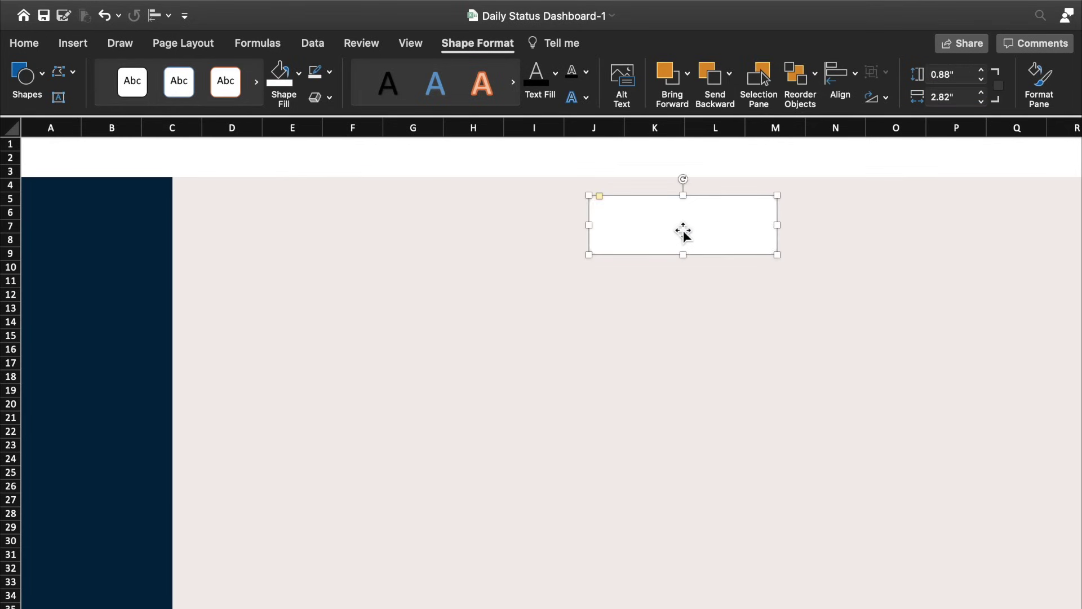
mouse_move(683, 231)
mouse_down()
mouse_move(379, 231)
mouse_move(889, 237)
mouse_up()
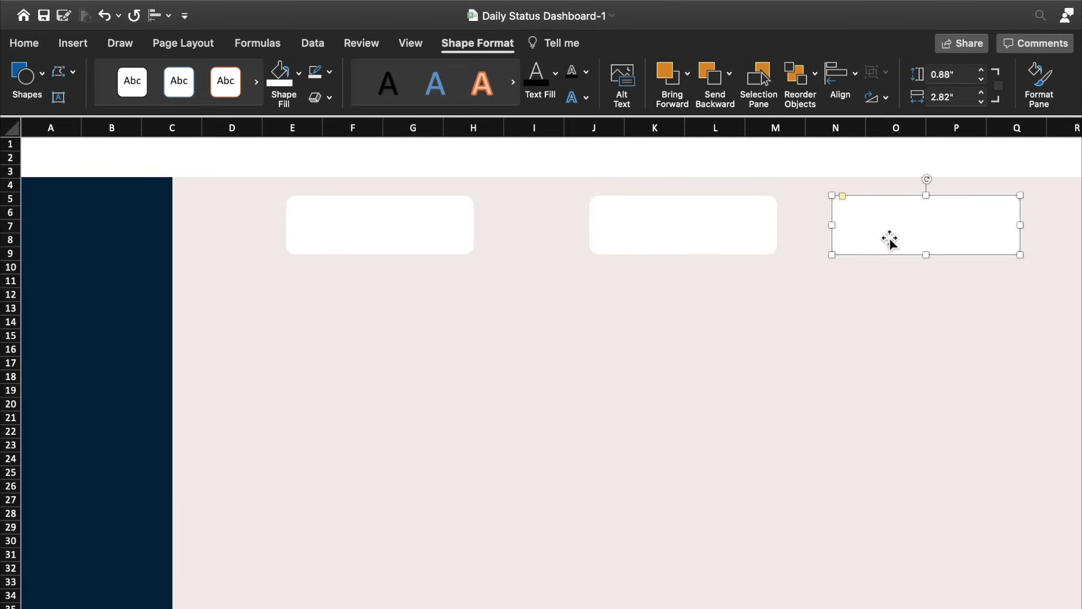
shift+click(671, 242)
shift+click(454, 240)
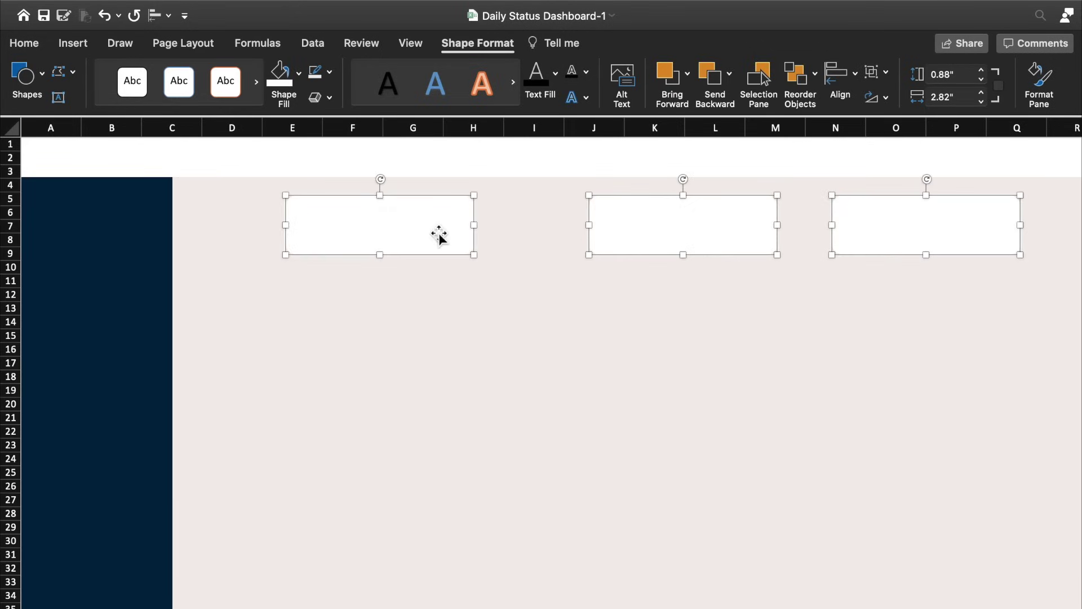
click(167, 15)
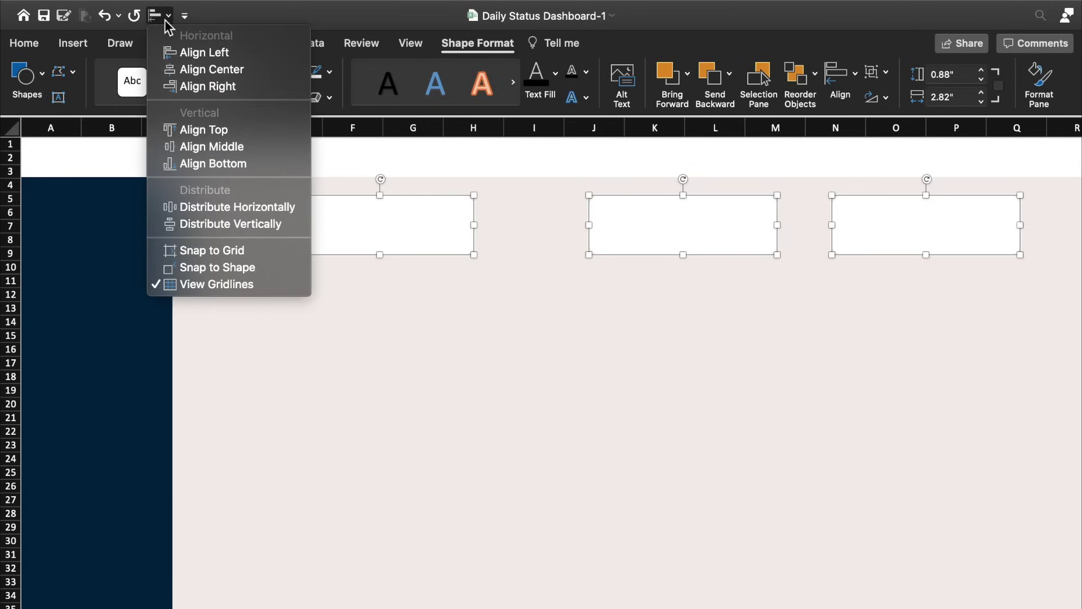
click(218, 208)
click(459, 306)
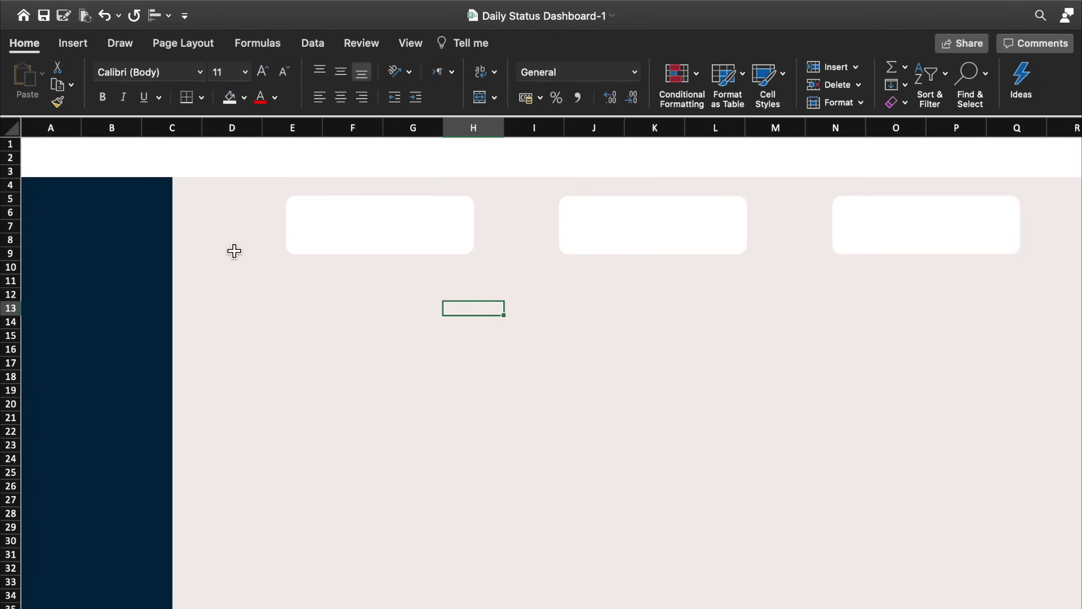
Step: Insert a title text box below the first card in Josefin Sans font
click(90, 43)
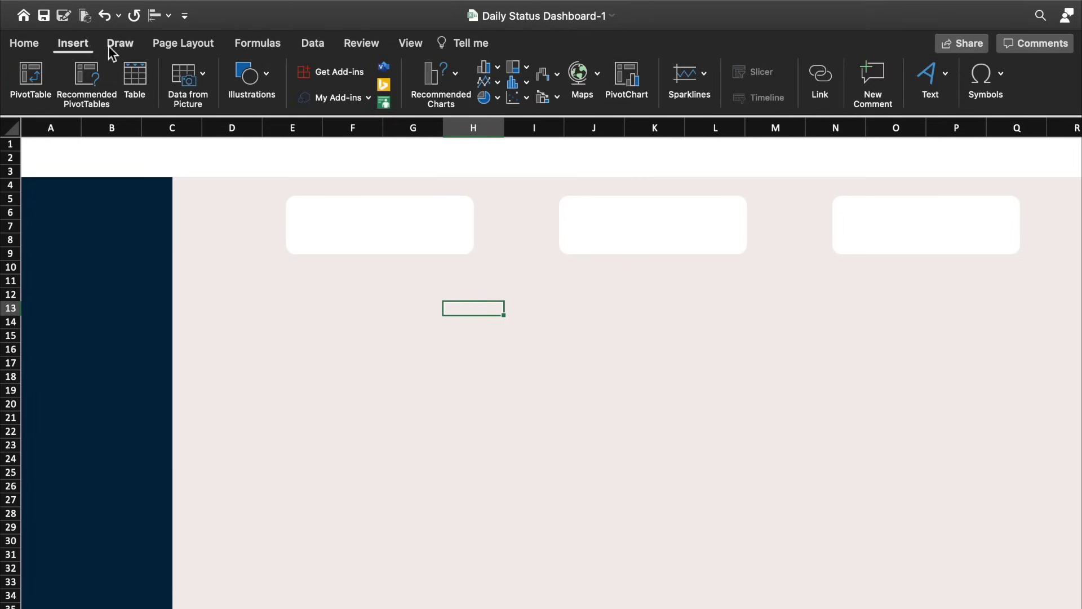
click(259, 80)
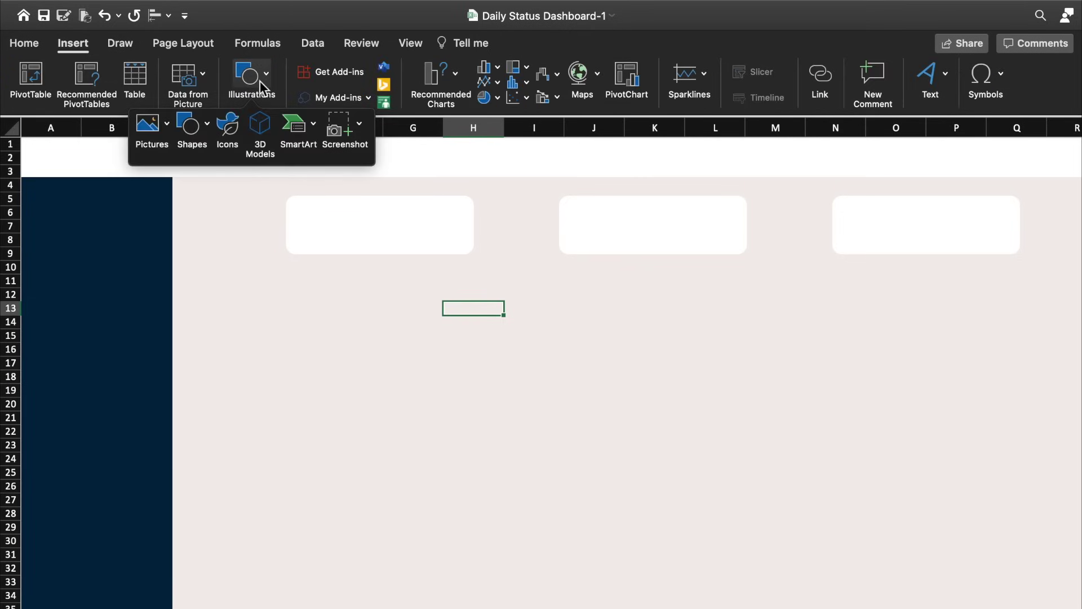
click(207, 134)
click(188, 174)
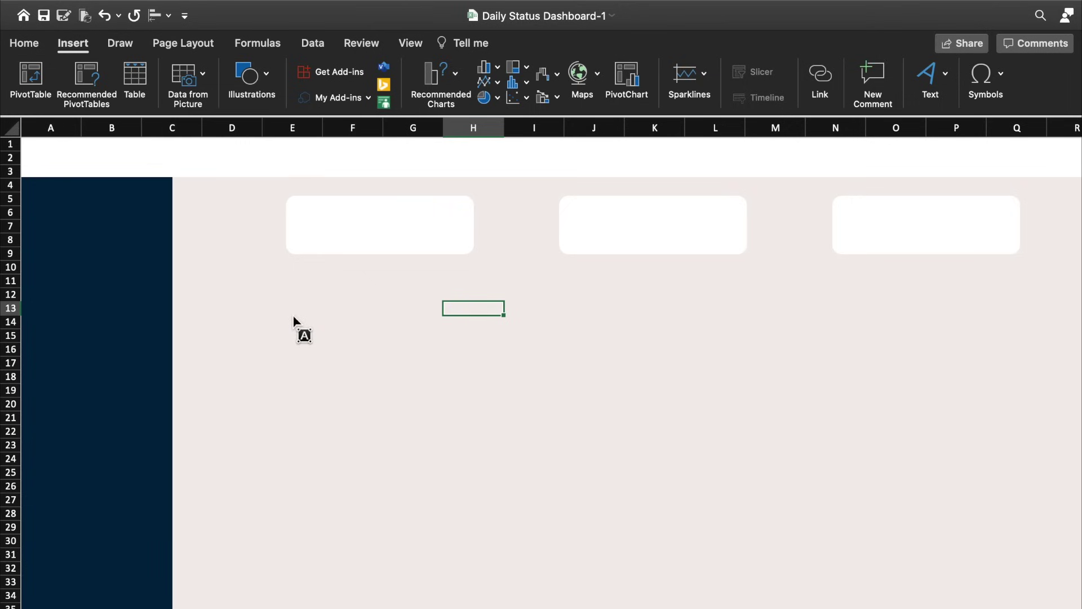
drag(293, 316, 416, 372)
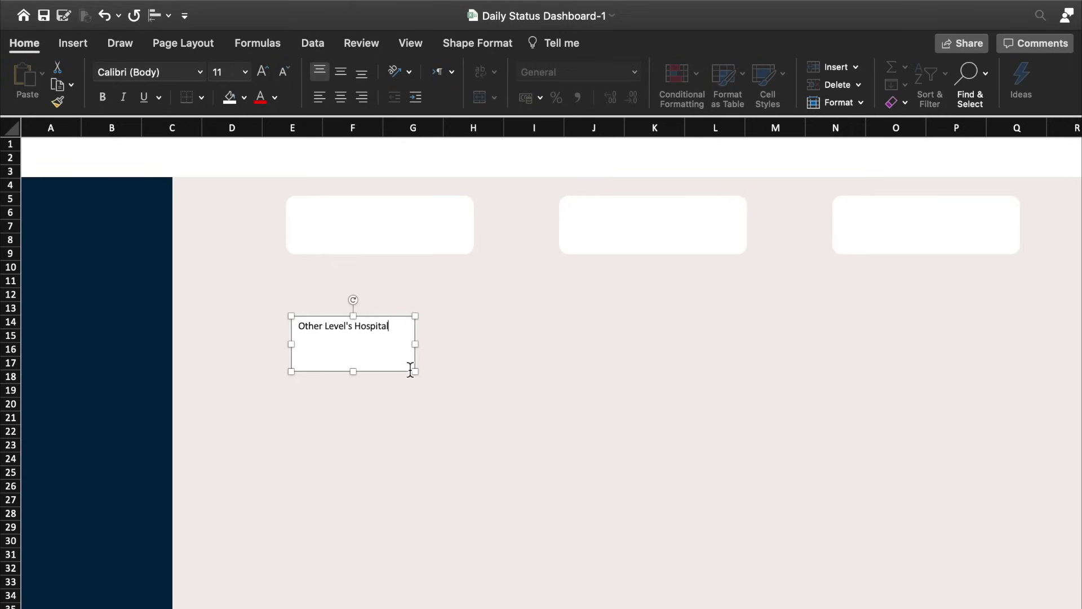
drag(356, 372, 364, 349)
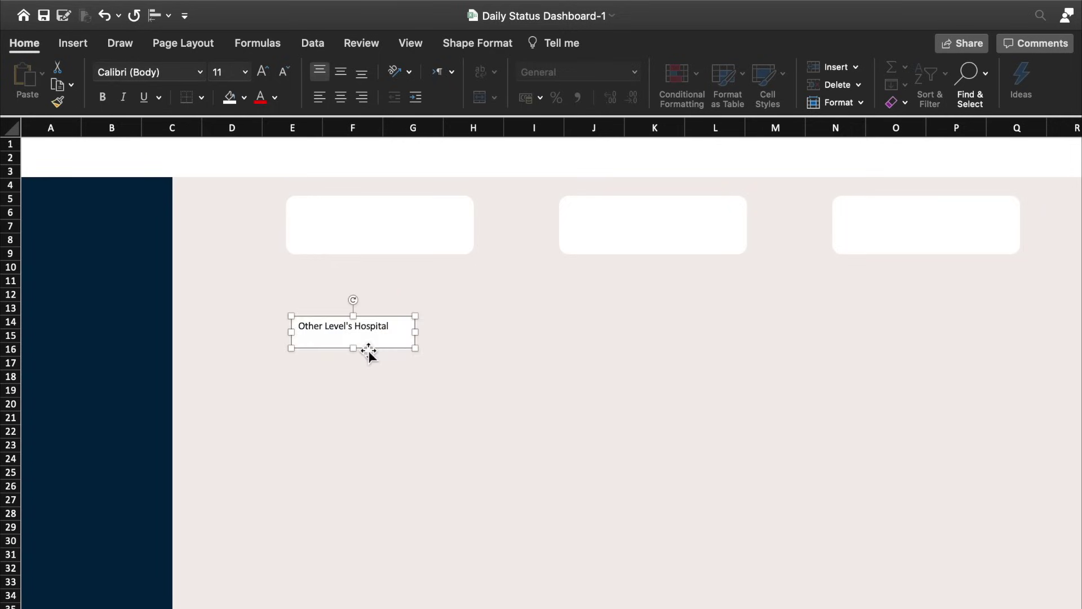
click(200, 73)
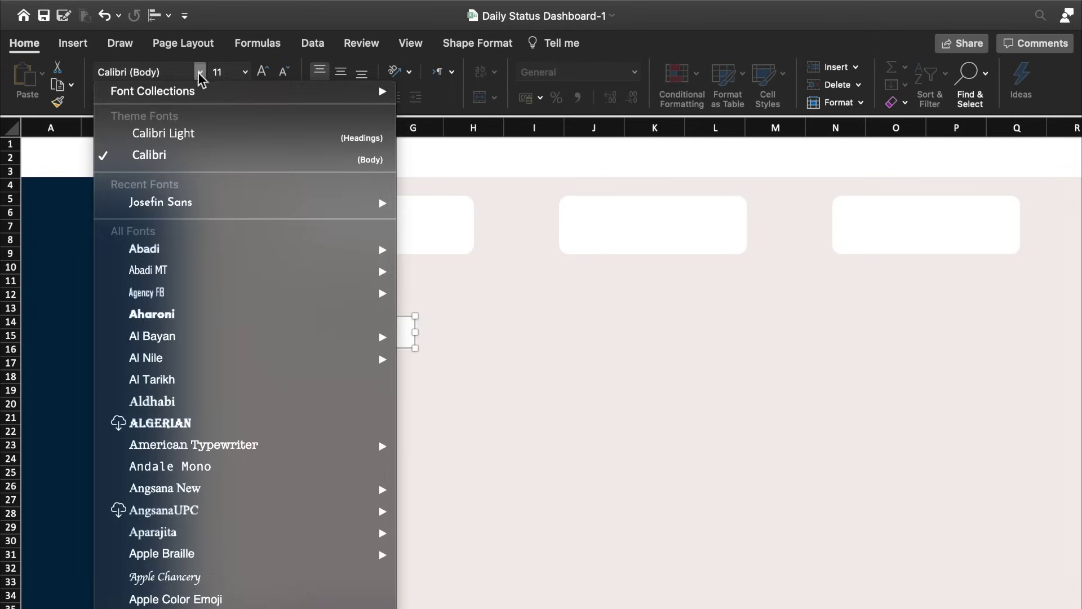
click(215, 203)
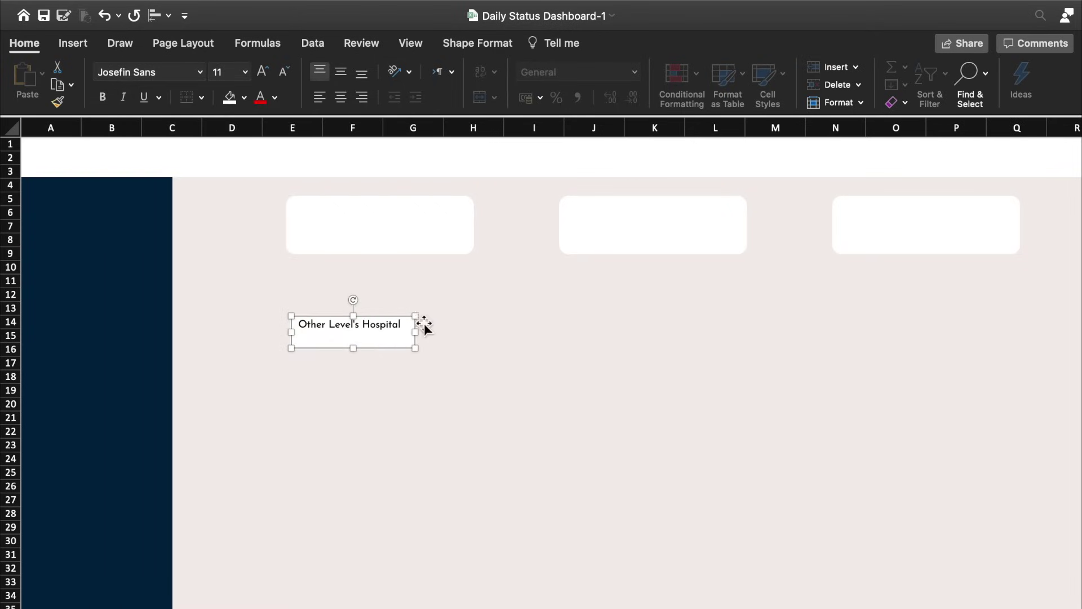
Step: Move the title text box to the top-left header with no fill and no outline
drag(396, 344, 159, 165)
click(244, 96)
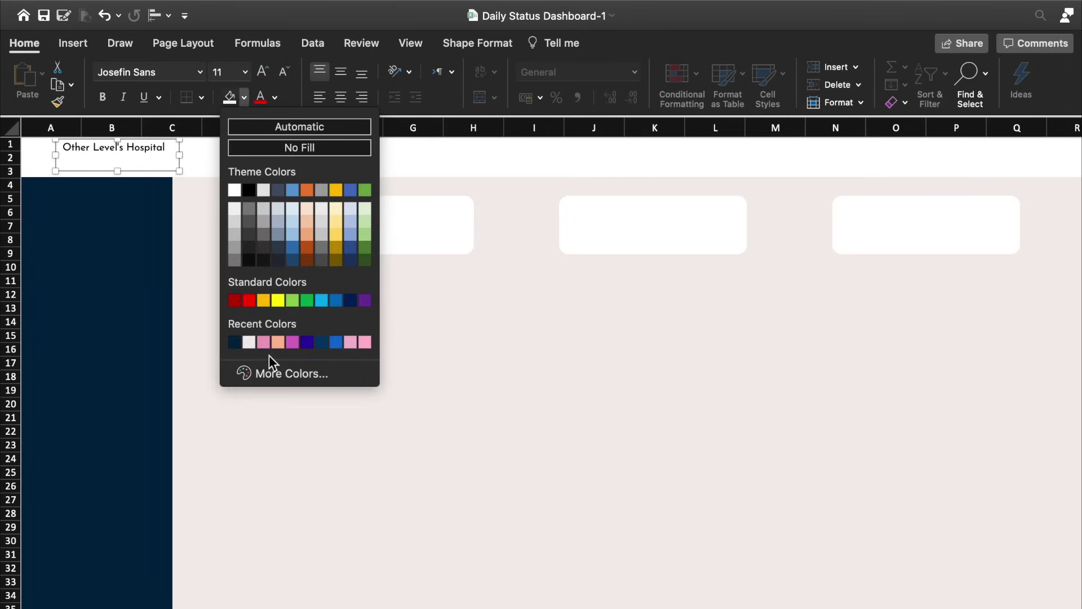
click(295, 148)
click(514, 43)
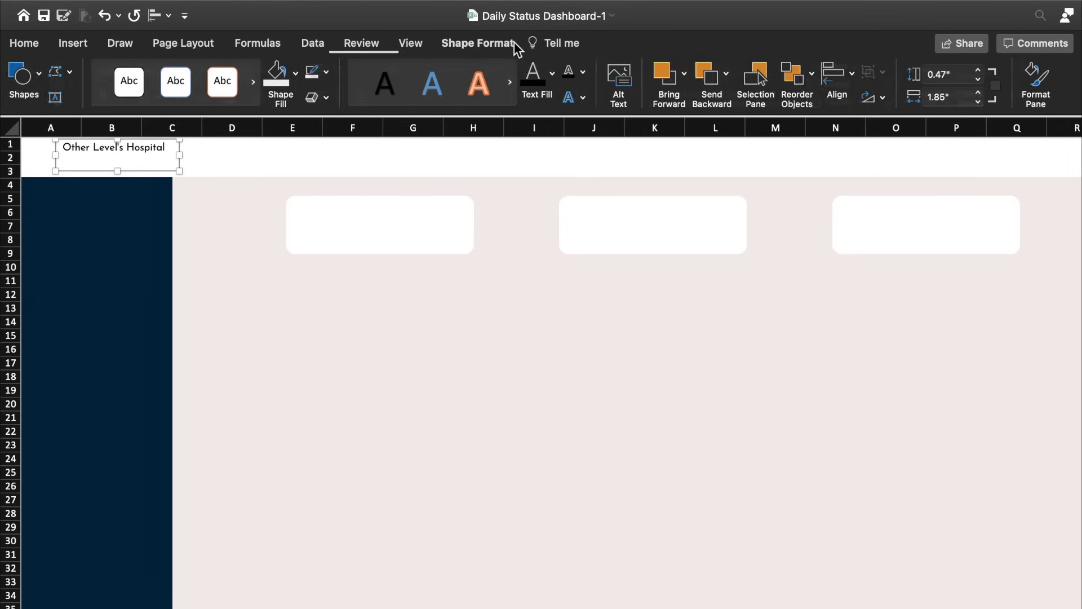
click(335, 72)
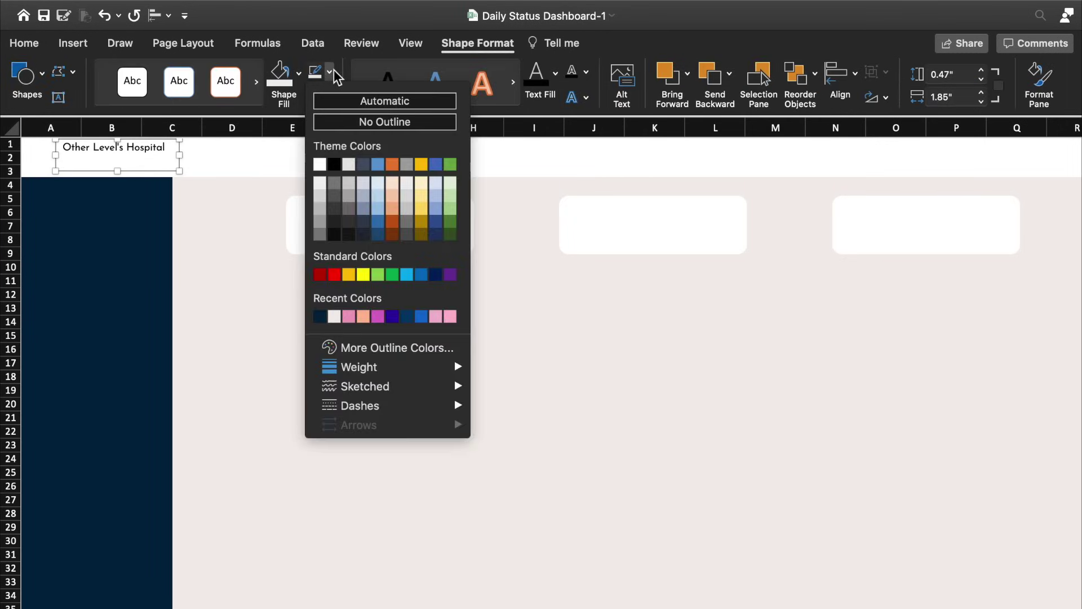
click(343, 118)
Step: Set the title to size 18 dark gray text and widen it to one line
click(35, 45)
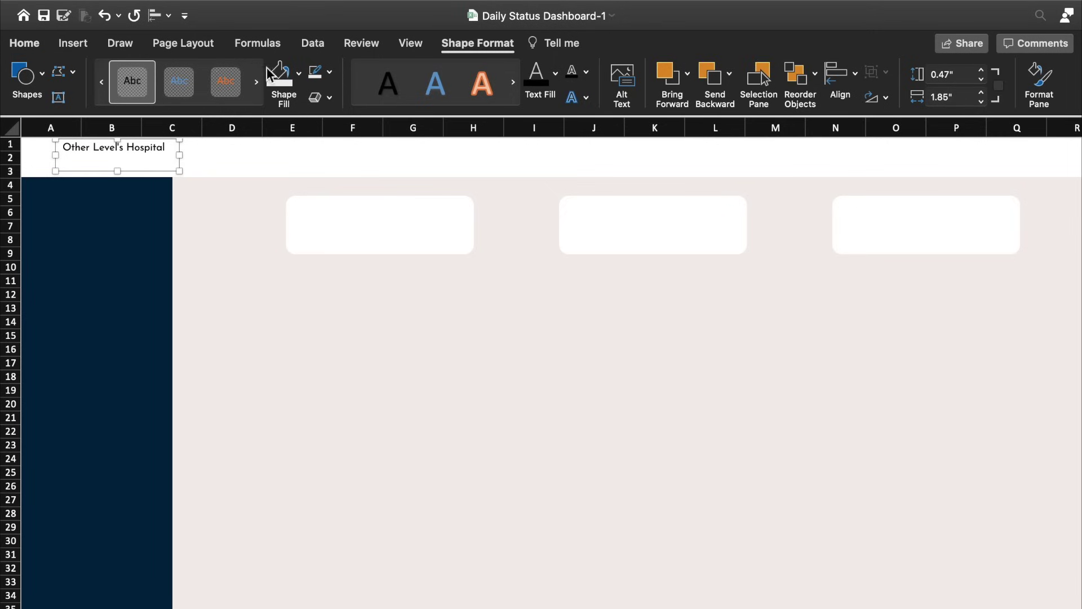
click(260, 72)
click(260, 72)
click(260, 73)
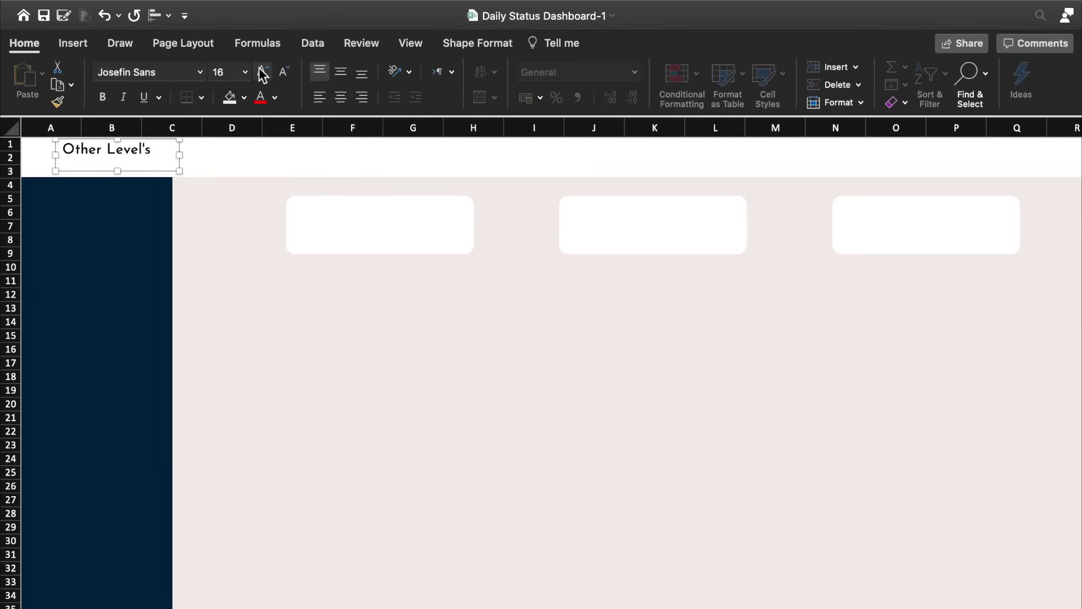
click(260, 72)
text(Hospital)
drag(185, 155, 261, 156)
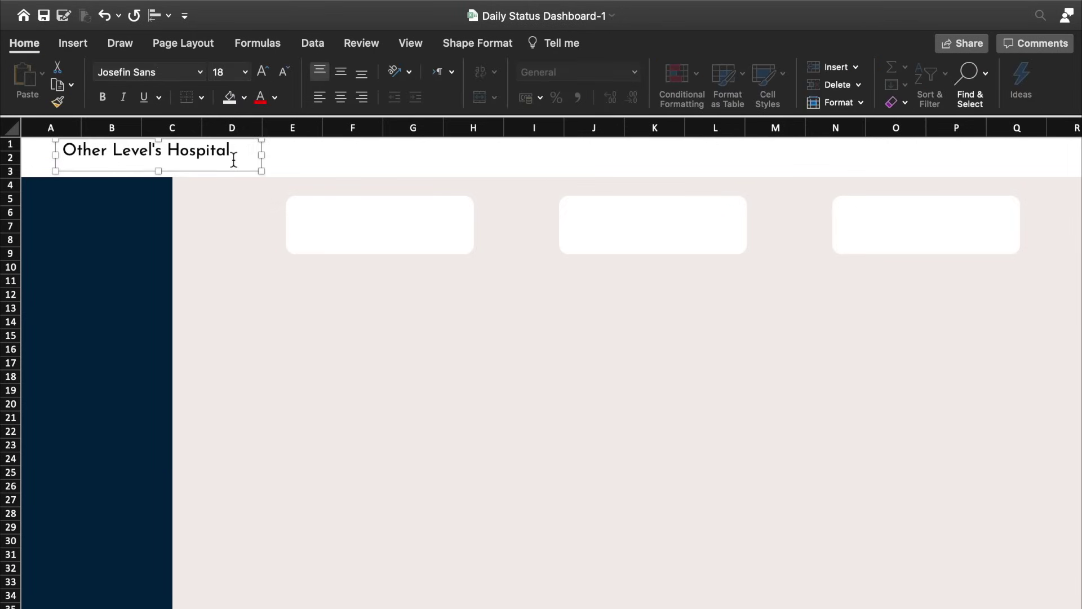
click(276, 96)
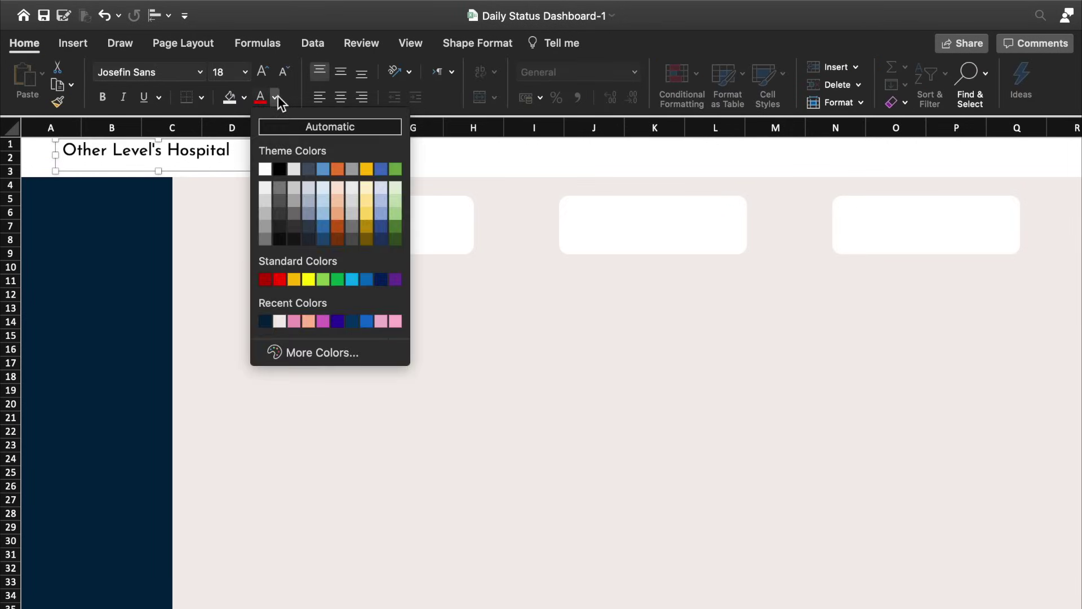
click(280, 214)
mouse_move(222, 176)
mouse_down()
mouse_move(200, 176)
mouse_move(216, 176)
mouse_up()
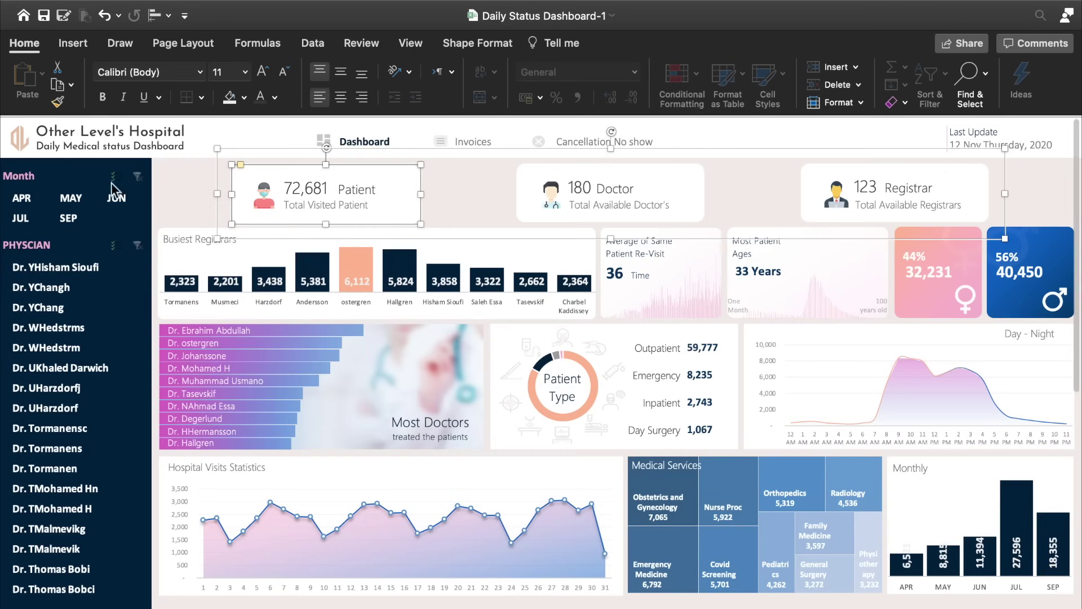
Step: Replace the text box with the hospital logo picture at the header's top-left
click(23, 142)
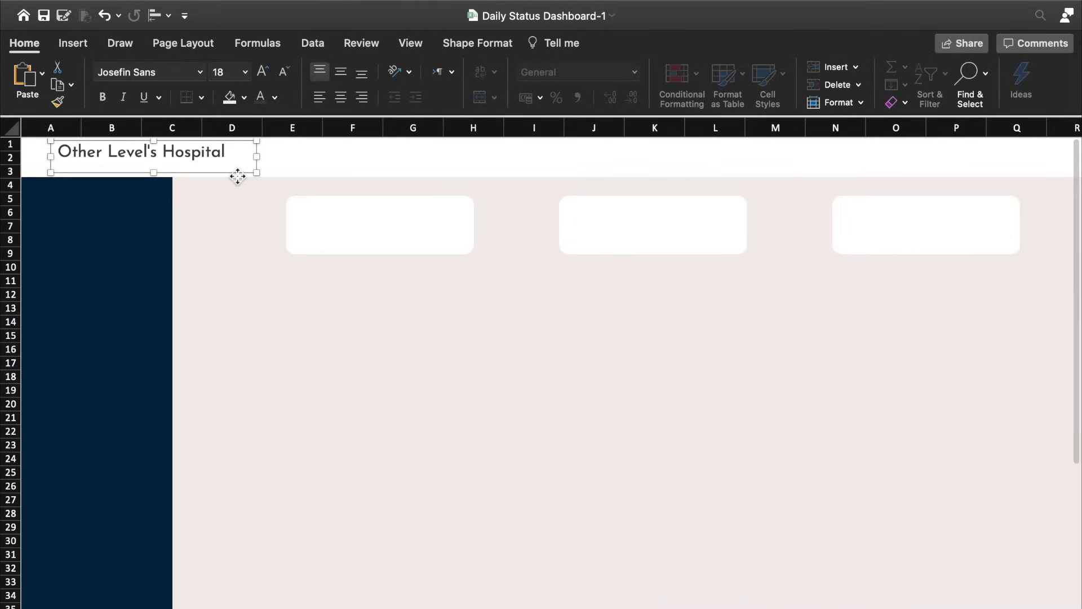
key(Delete)
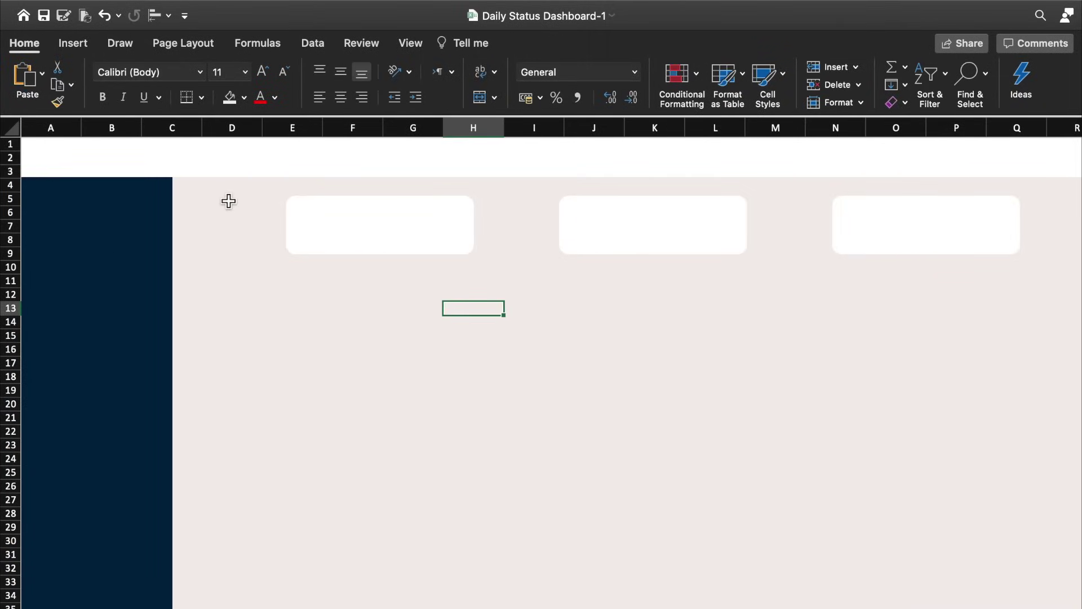
key(ctrl+z)
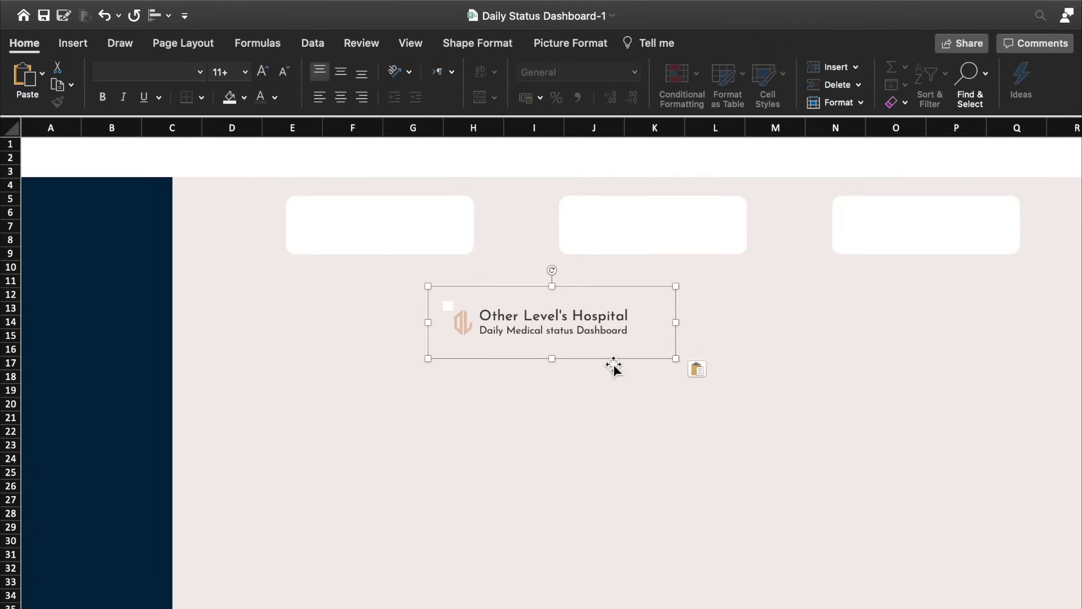
drag(614, 366, 197, 206)
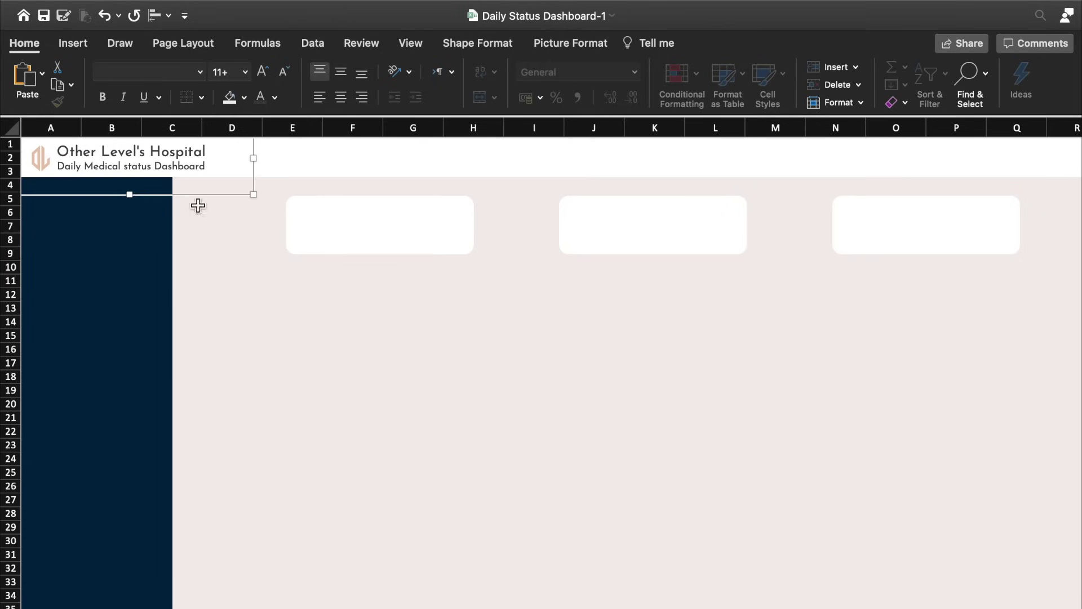
click(282, 361)
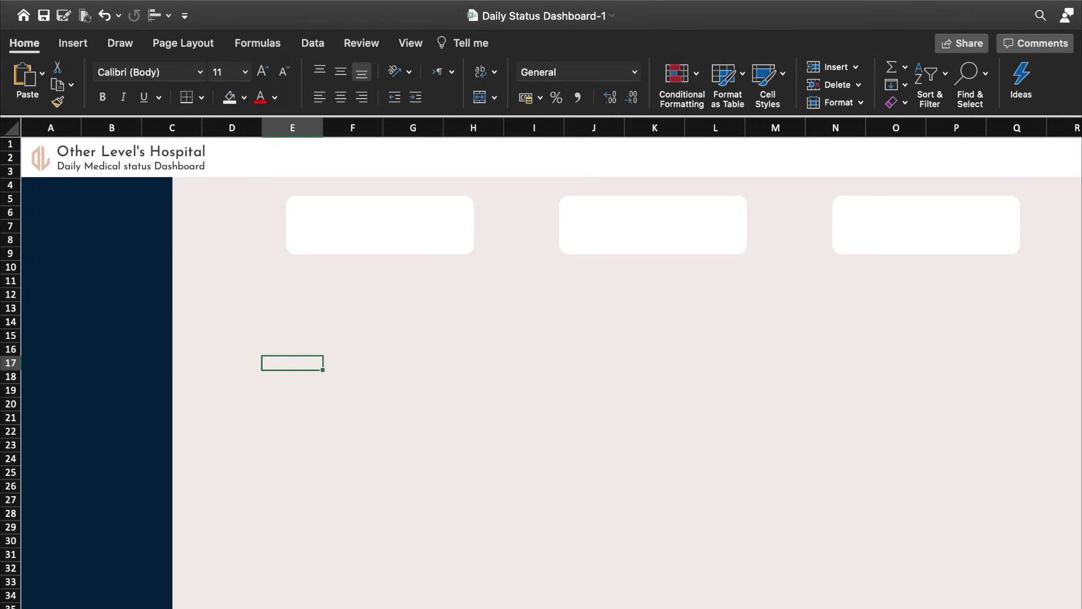
Step: Draw a short pink vertical line with zero width and move it into the header near column P
click(292, 472)
click(79, 43)
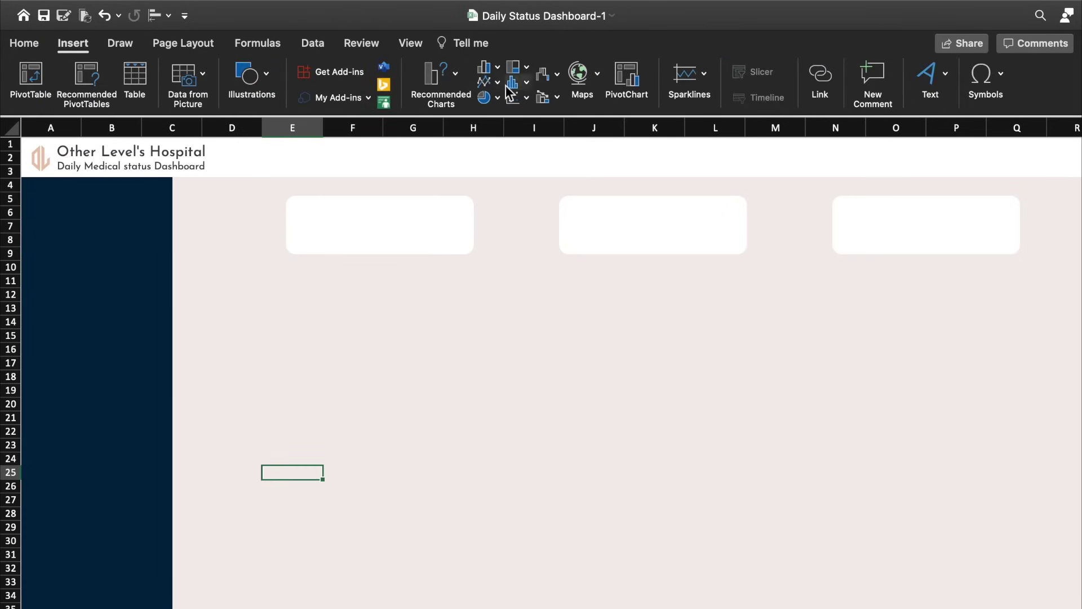
click(272, 80)
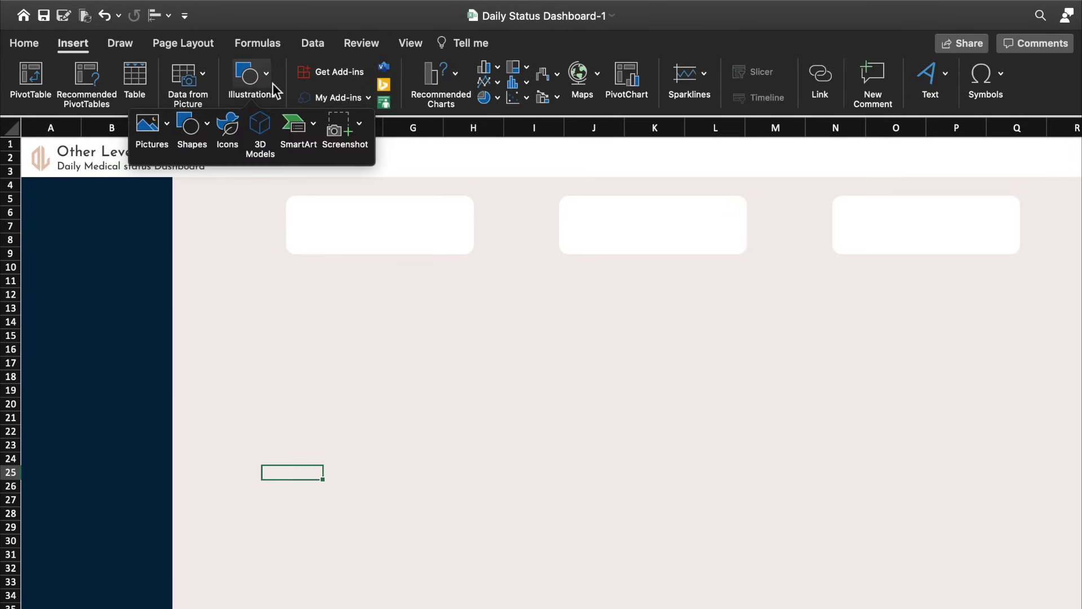
click(183, 141)
click(214, 174)
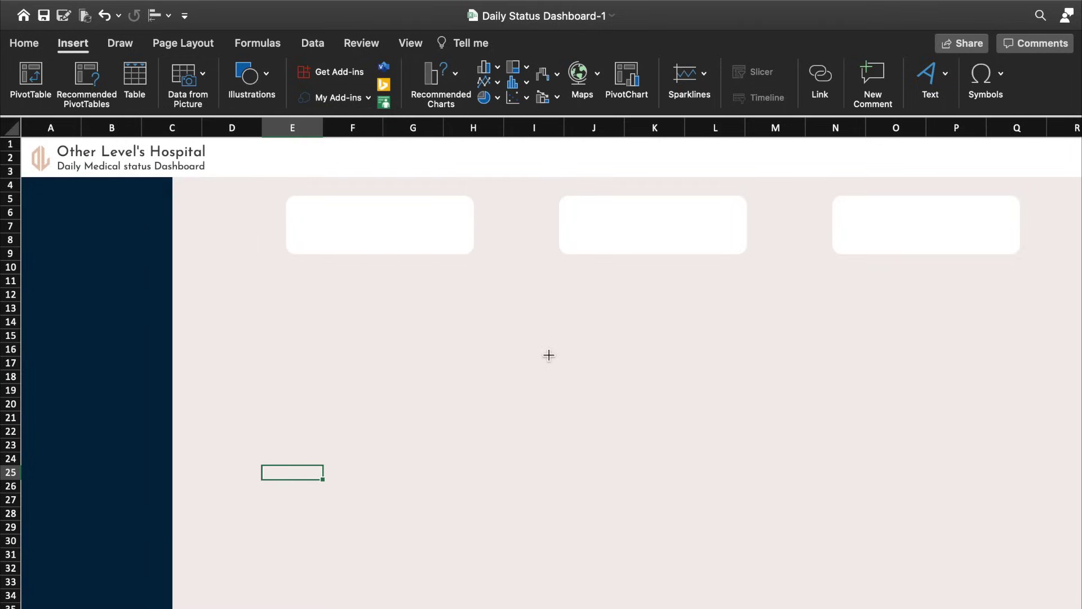
drag(544, 353, 546, 382)
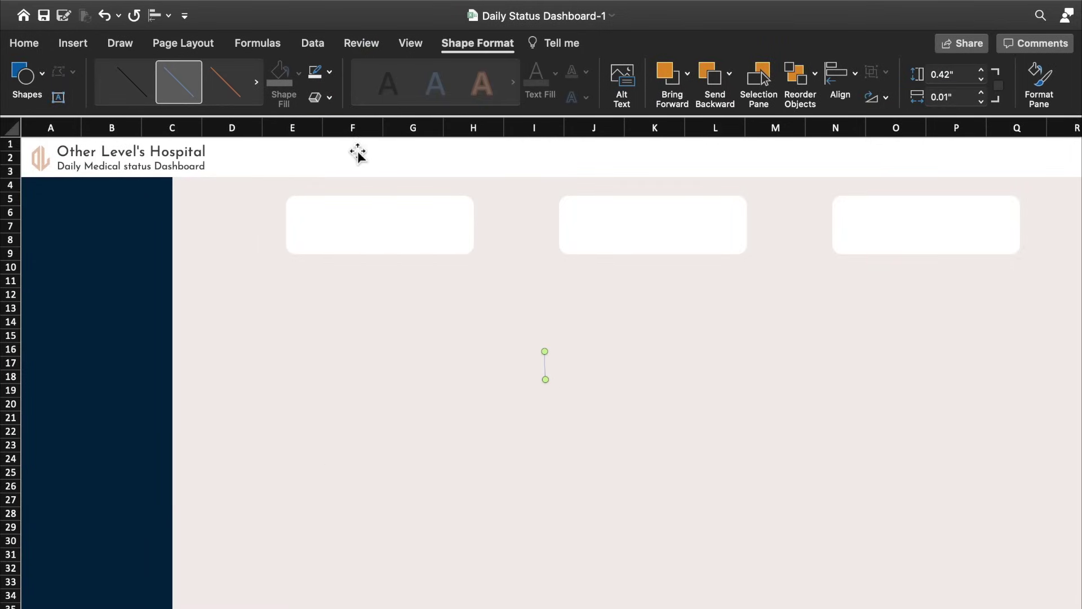
click(330, 77)
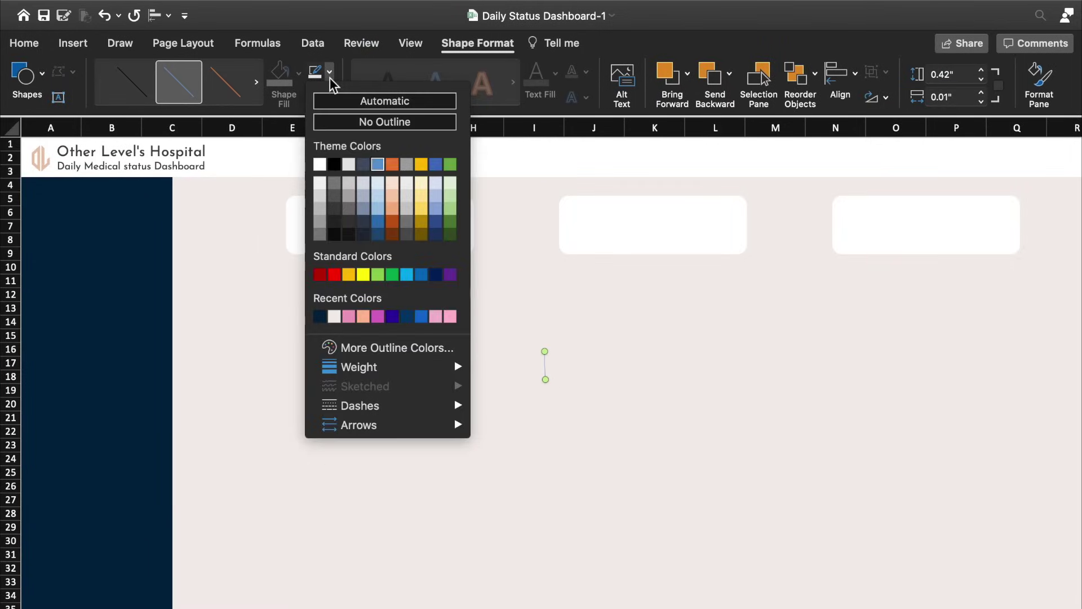
click(349, 316)
click(982, 101)
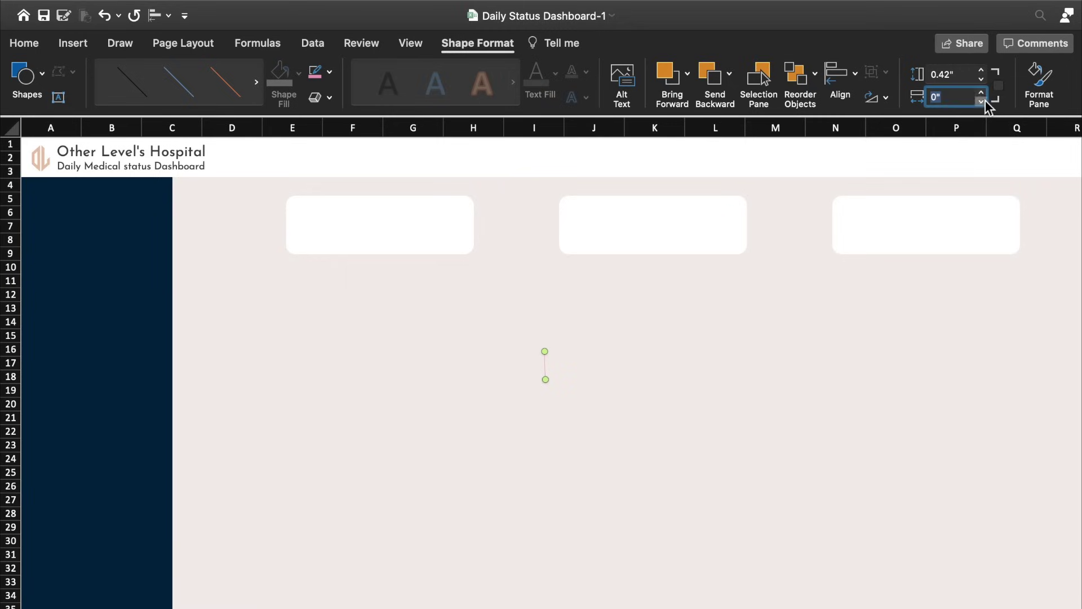
drag(550, 376, 961, 161)
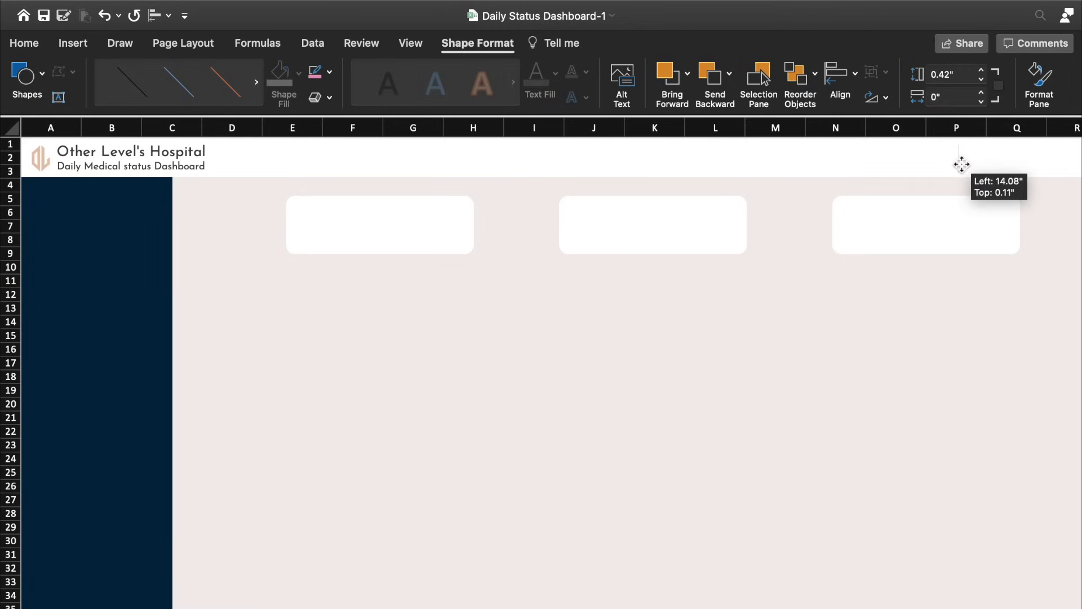
drag(961, 160, 961, 165)
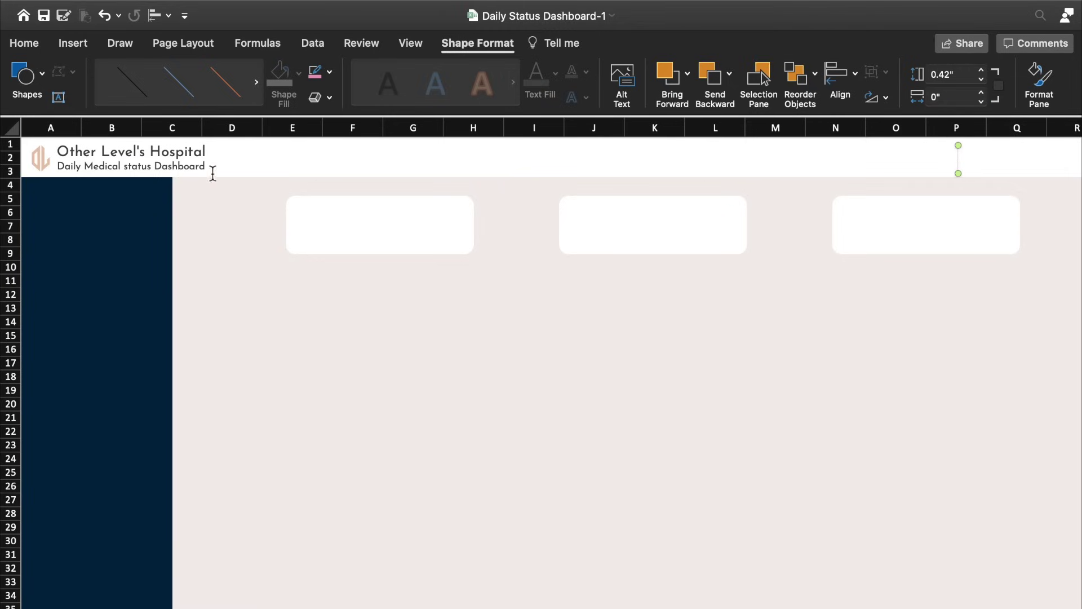
Step: Draw a text box for 'Last Update 12 Nov. Tuesday, 2020' and widen it to fit
click(90, 43)
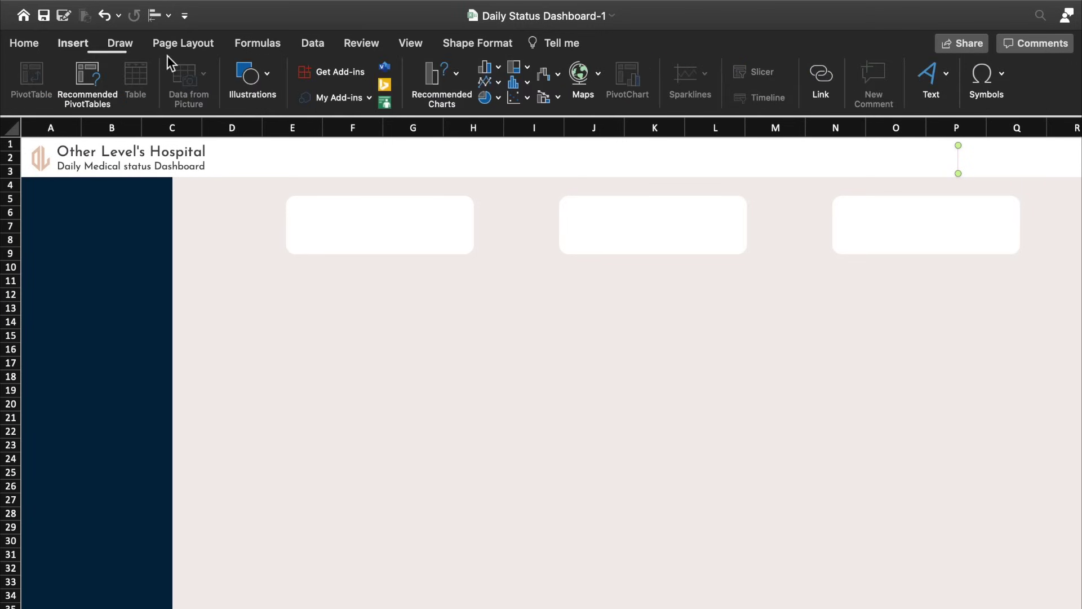
click(252, 79)
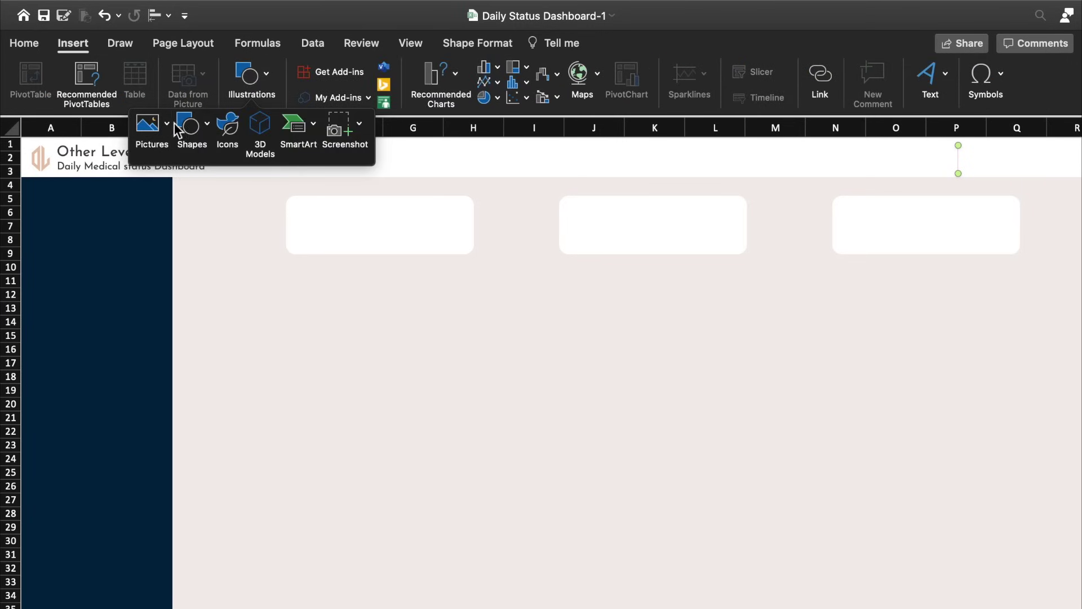
click(189, 124)
click(187, 173)
drag(466, 312, 583, 368)
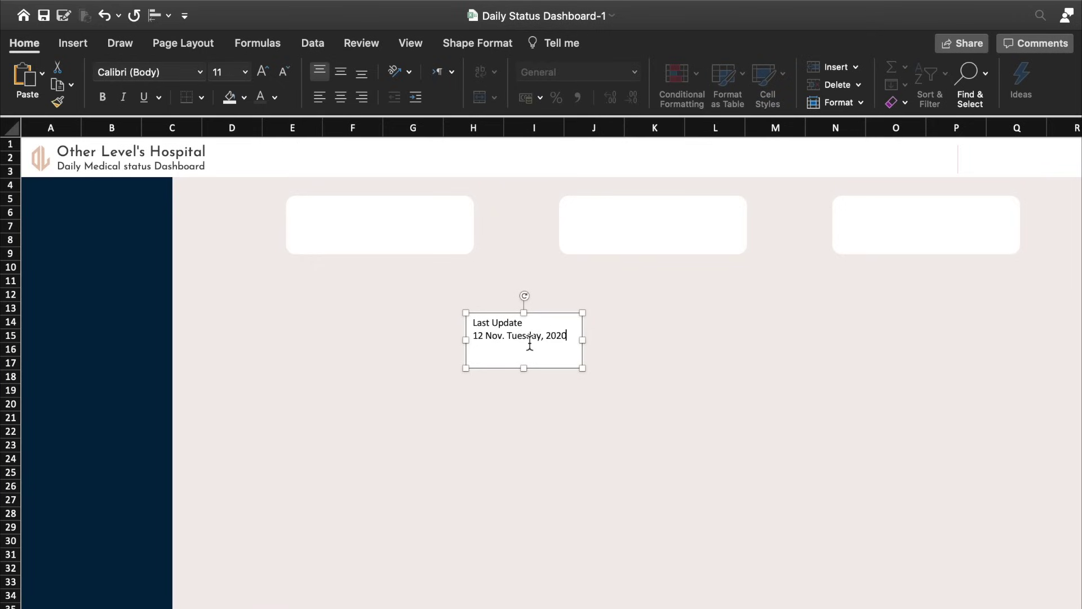
mouse_move(581, 340)
mouse_down()
mouse_move(669, 340)
mouse_move(595, 340)
mouse_up()
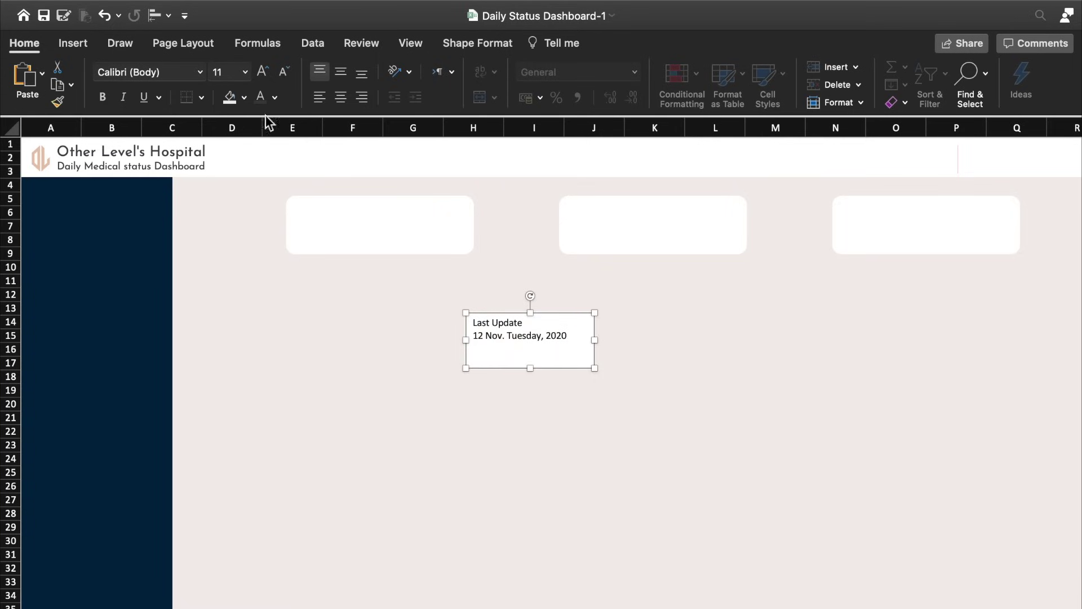
Step: Remove the label's fill and outline and move it to the header's top-right
click(244, 97)
click(284, 149)
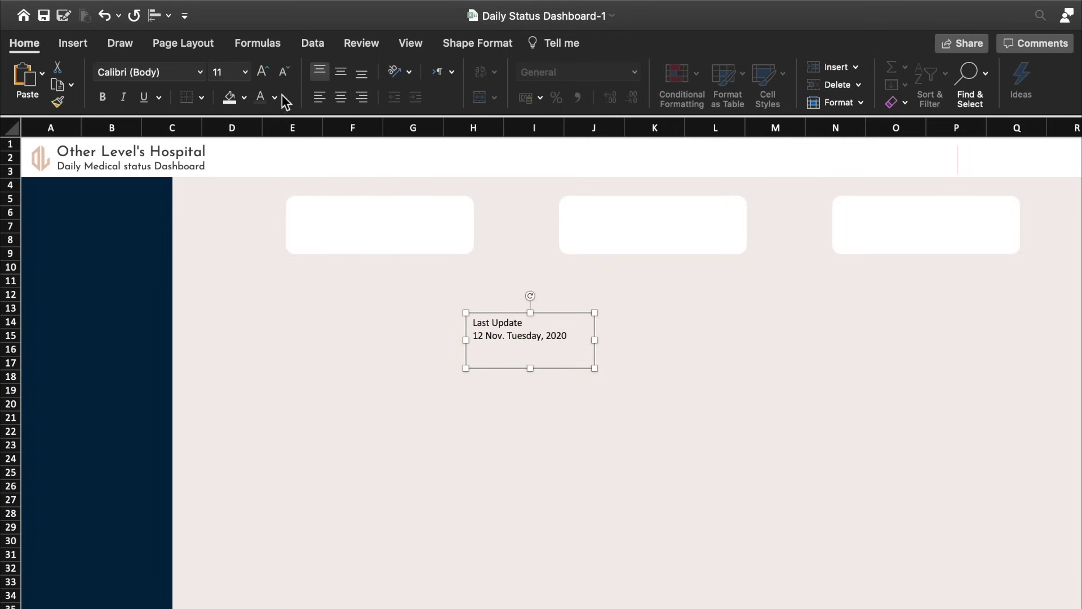
click(499, 41)
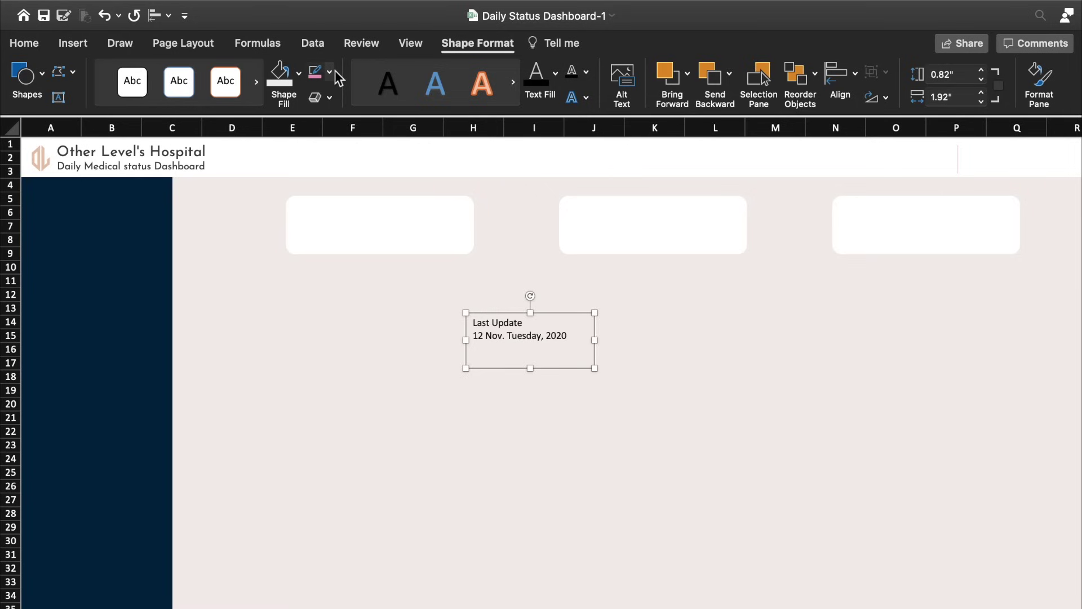
click(332, 72)
click(360, 120)
drag(496, 367, 989, 203)
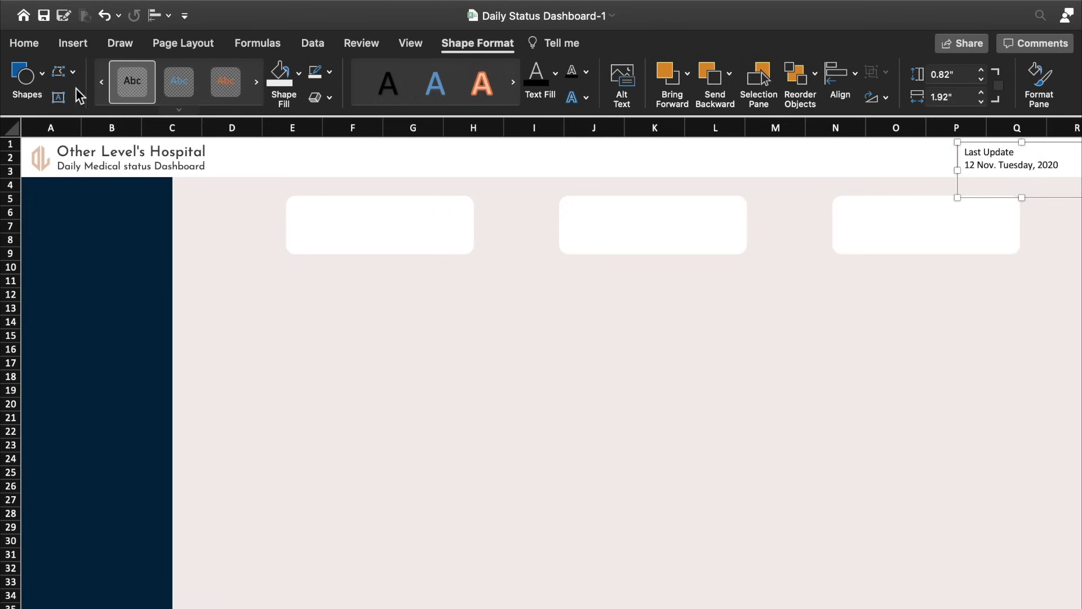
Step: Colour the Last Update text grey
click(23, 43)
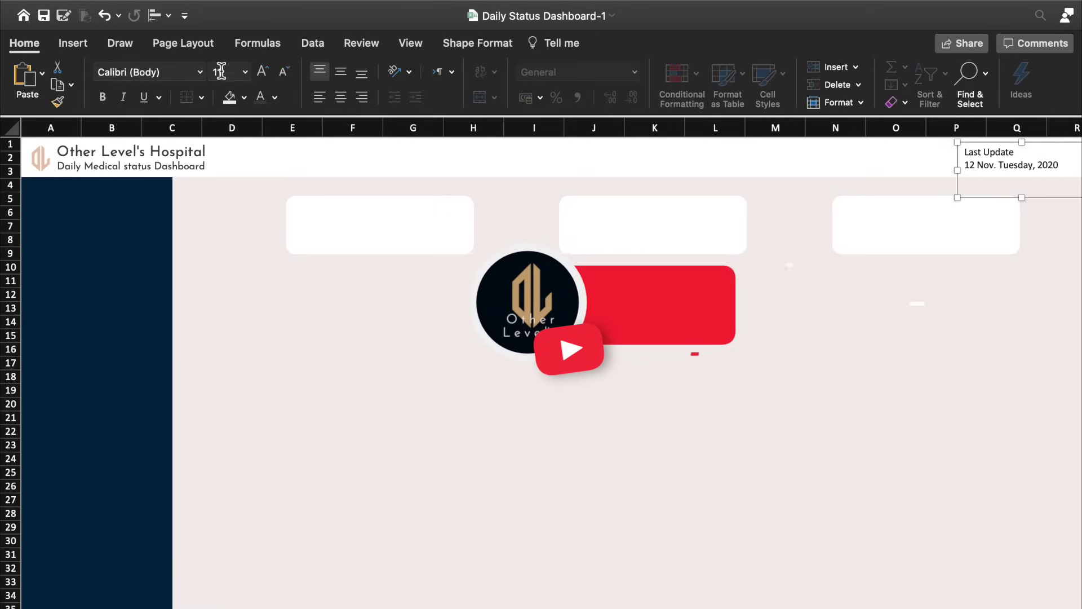
click(275, 97)
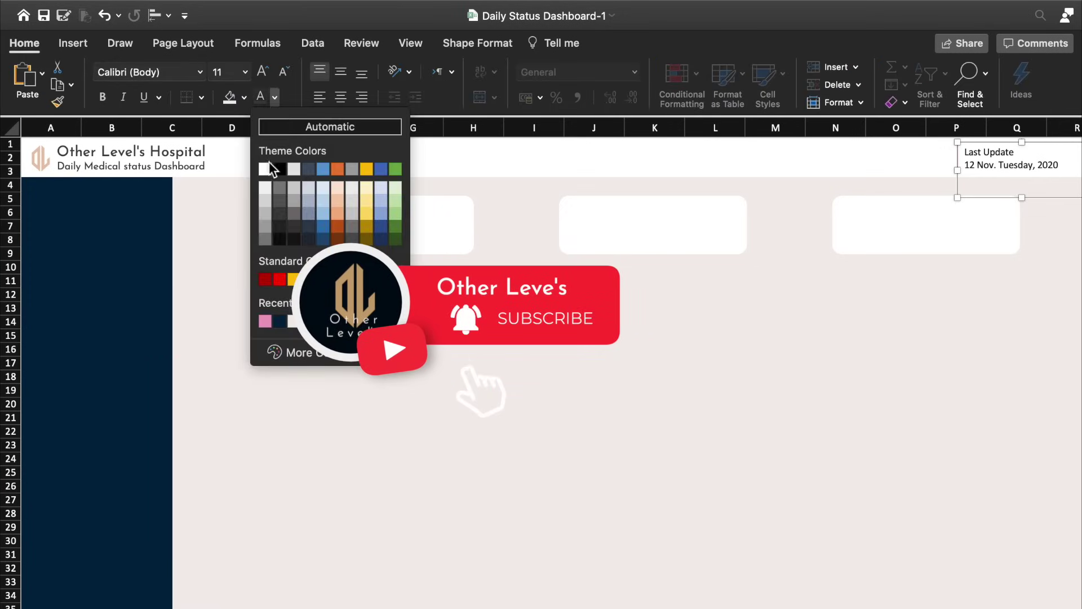
click(279, 219)
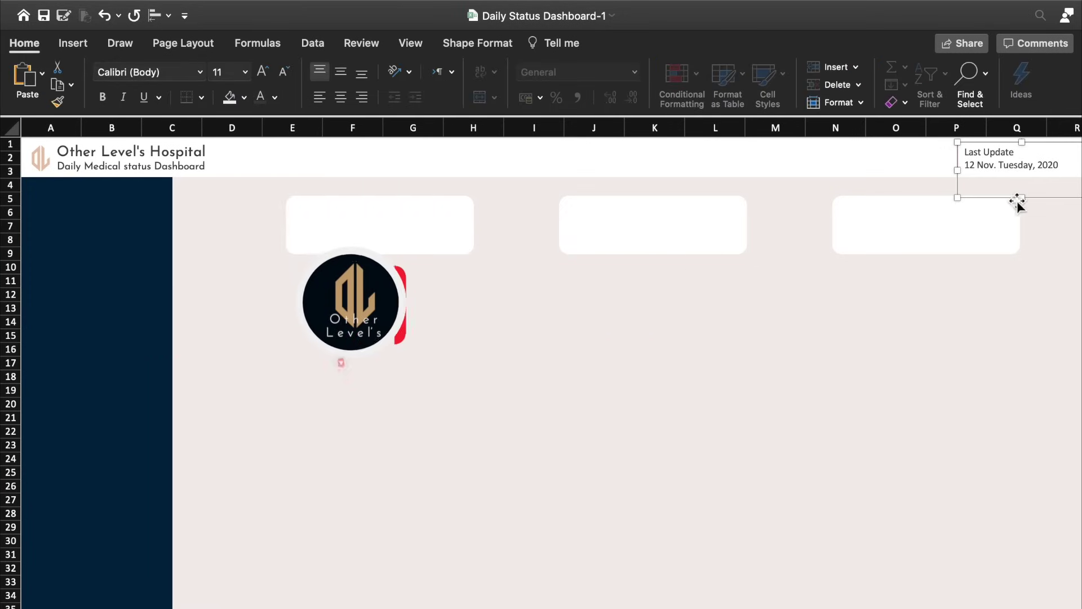
click(870, 380)
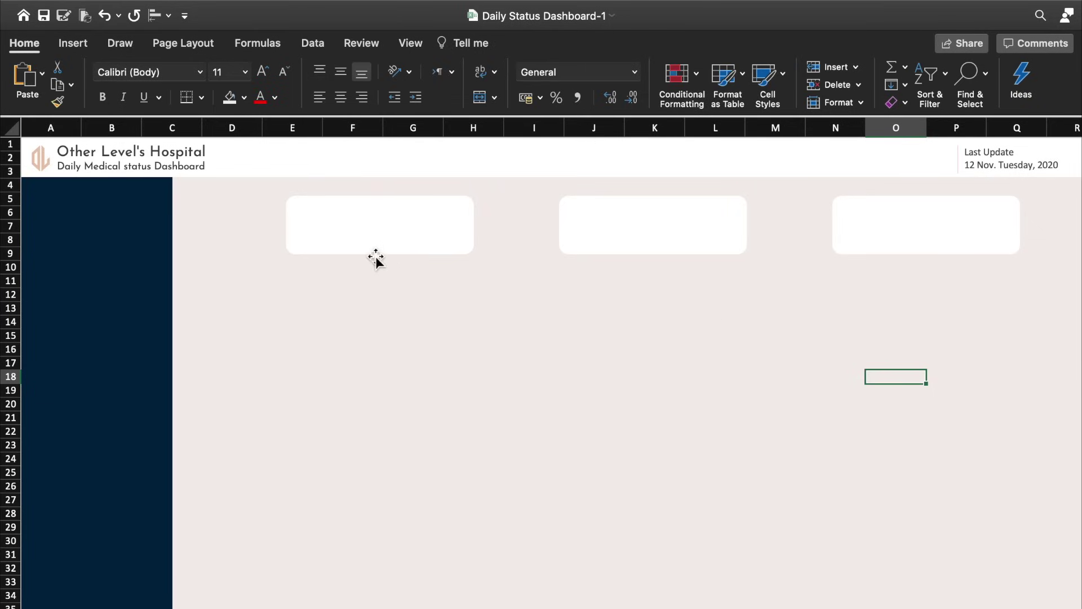
Step: Copy the Last Update box into the header as a tight 'Dashboard' label at font size 12
click(990, 152)
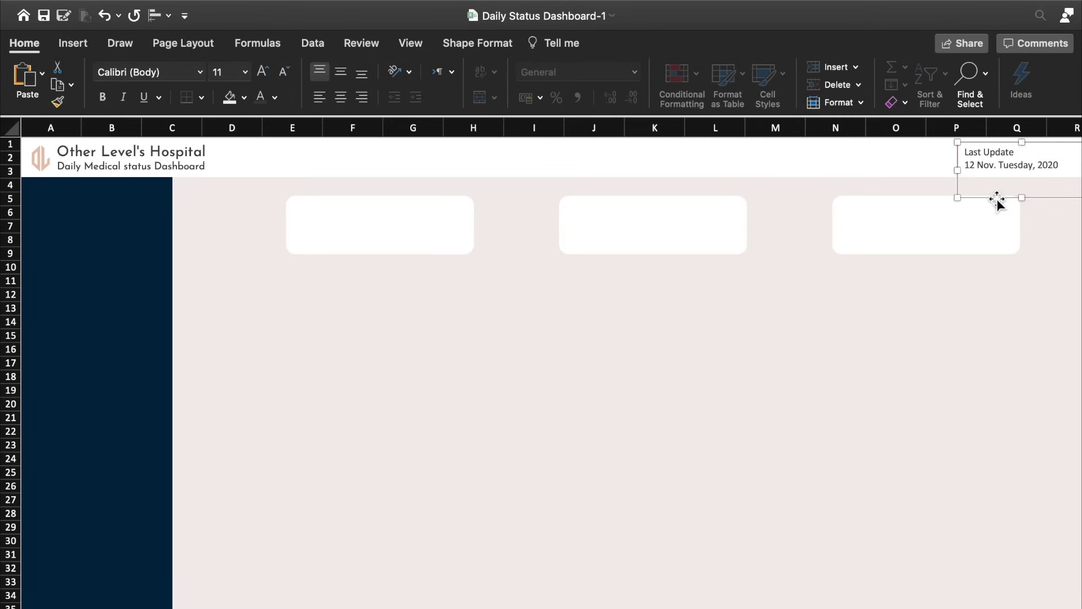
mouse_move(996, 199)
mouse_down()
mouse_move(1035, 213)
mouse_move(466, 206)
mouse_up()
triple_click(444, 169)
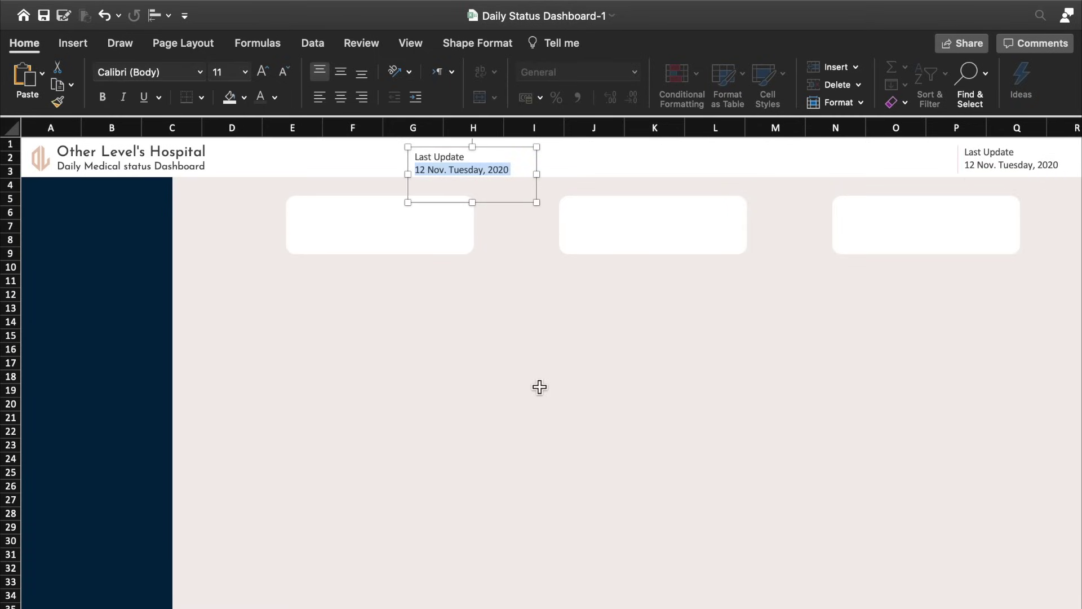
key(ctrl+a)
text(D)
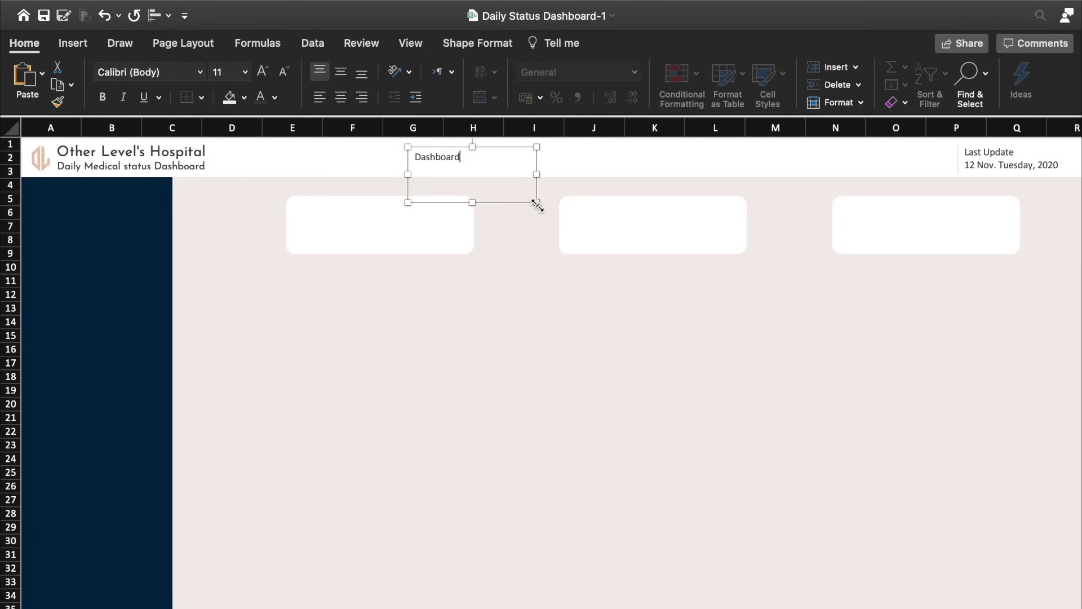
drag(537, 202, 487, 169)
drag(475, 170, 429, 176)
click(262, 72)
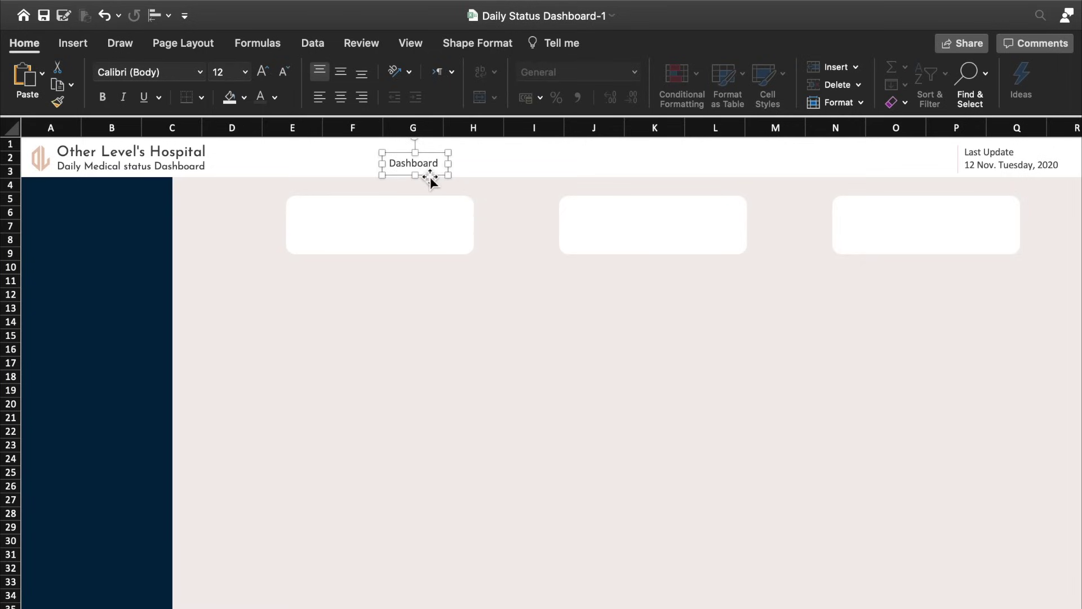
Step: Copy the Dashboard label twice, retyping the copies as 'Invoice' and 'Cancellation No Show'
mouse_move(430, 179)
mouse_down()
mouse_move(679, 184)
mouse_move(654, 178)
mouse_up()
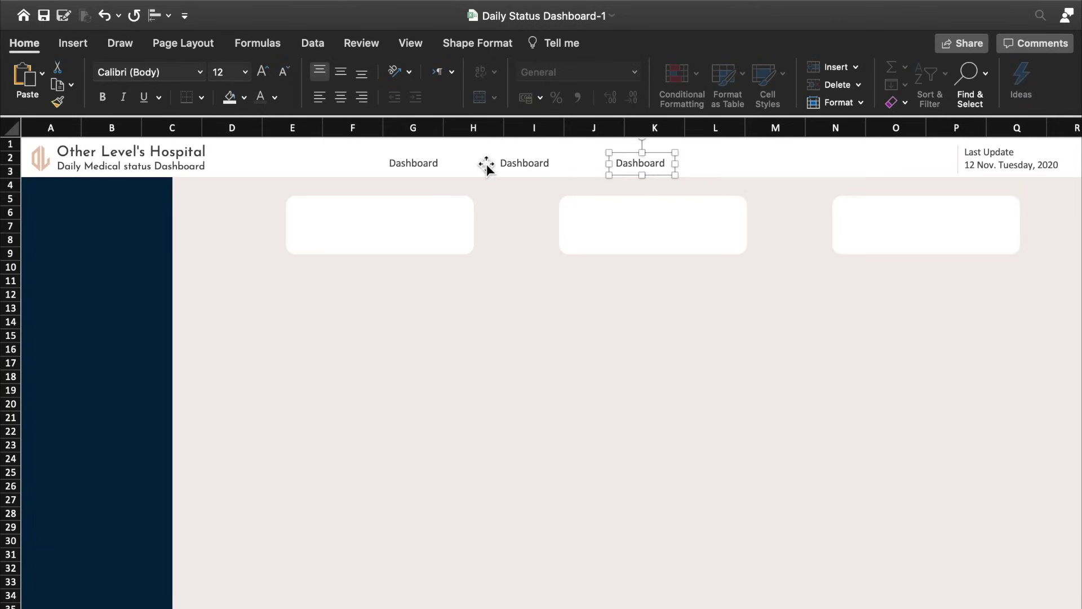
double_click(545, 165)
text(Invoice)
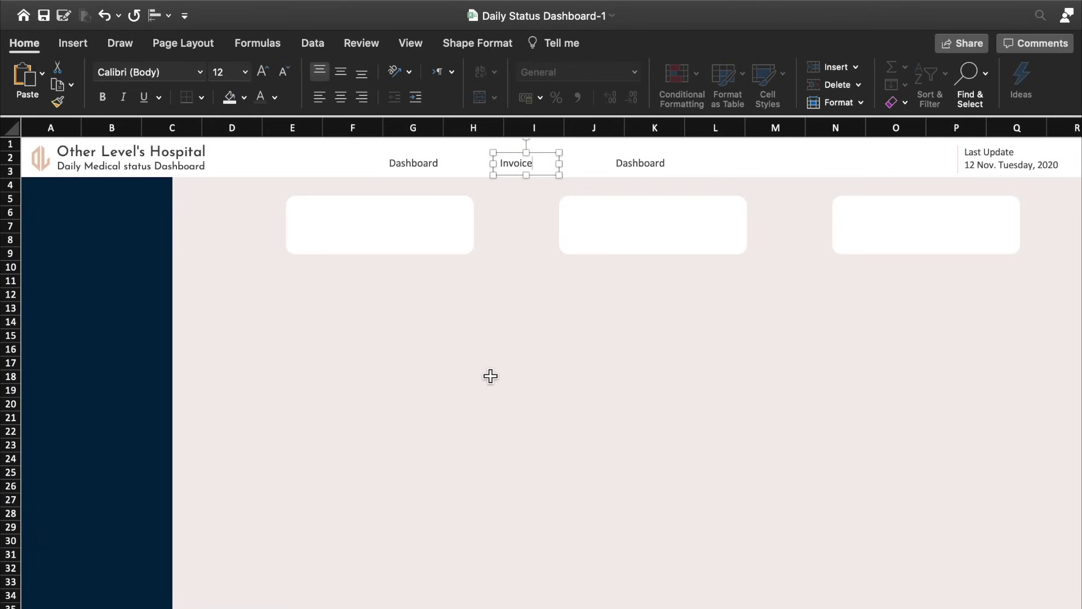
double_click(641, 163)
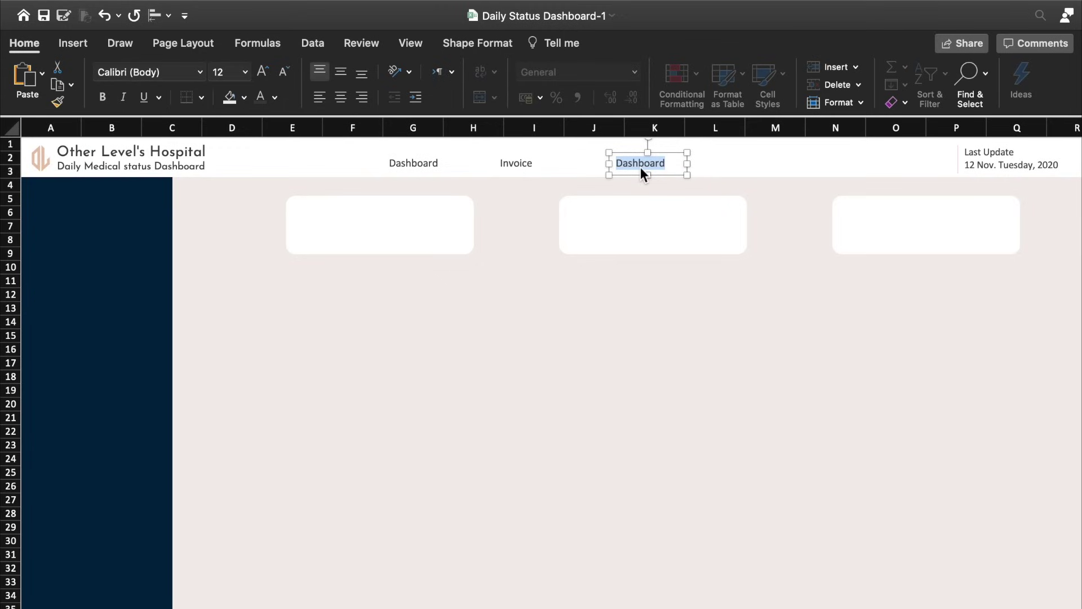
text(Cancellation No Show)
drag(687, 164, 732, 167)
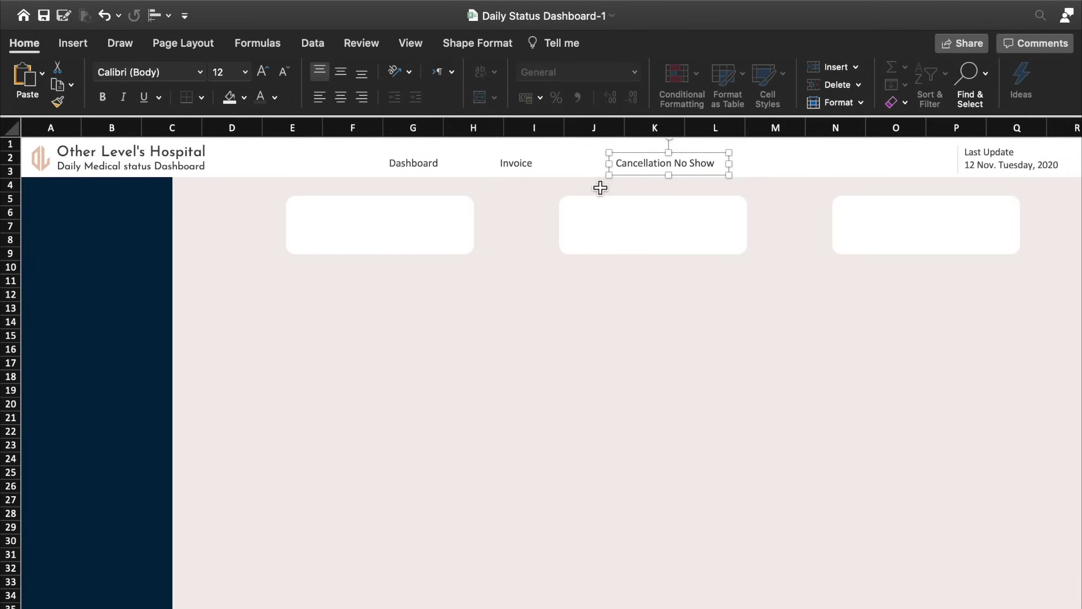
Step: Align the three navigation labels on their middles and distribute them horizontally
shift+click(535, 167)
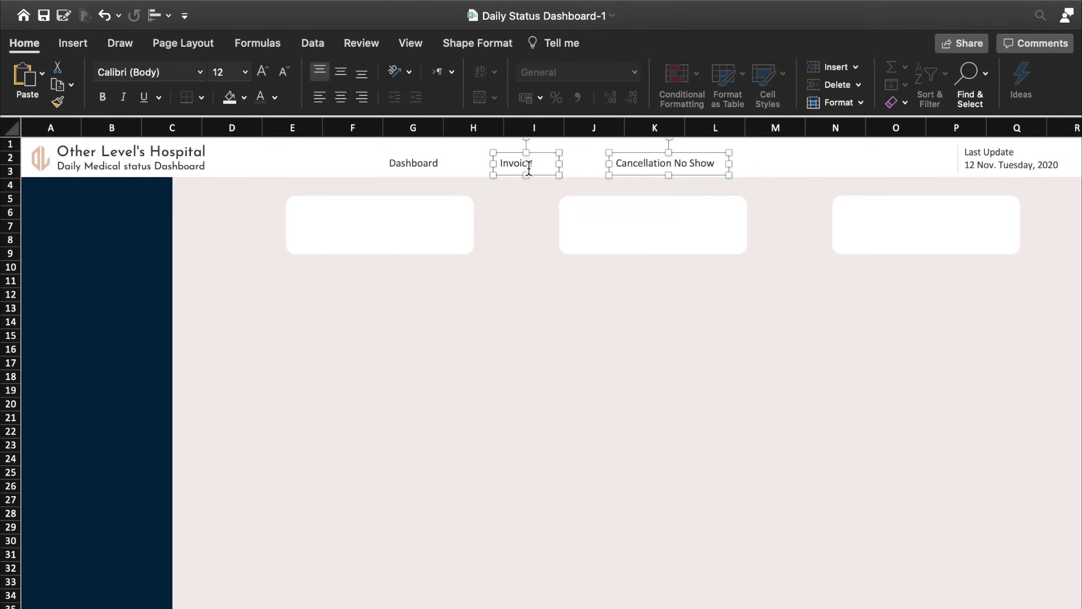
shift+click(407, 168)
click(168, 15)
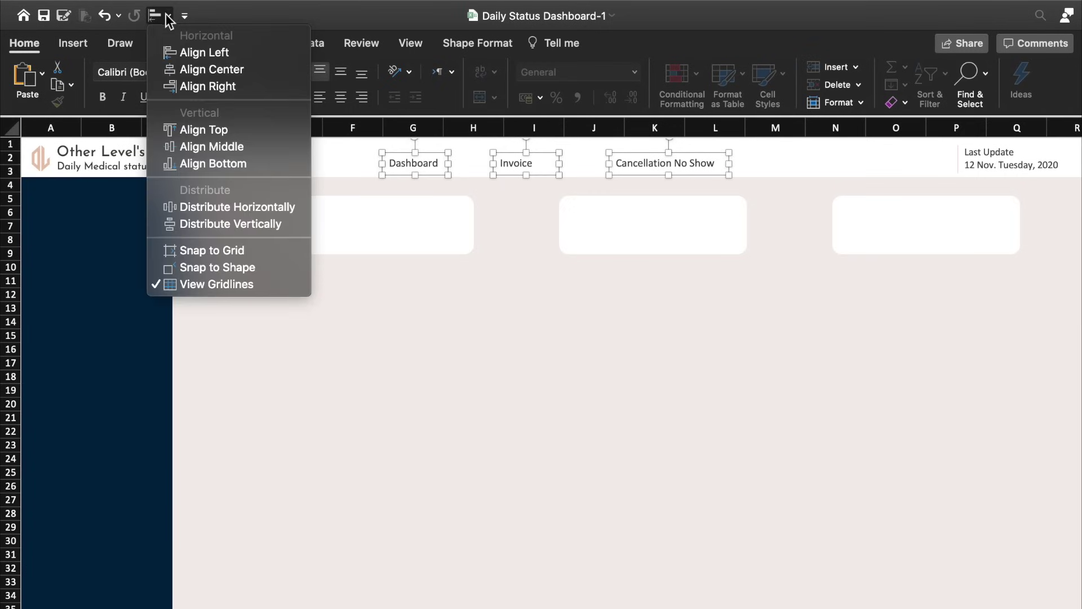
click(206, 148)
click(165, 15)
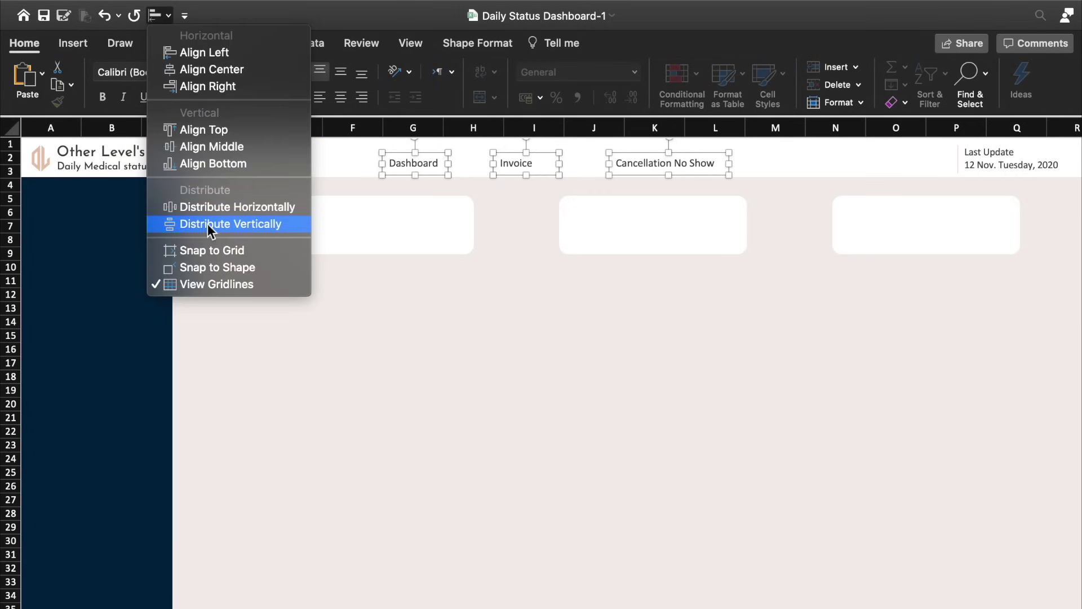
click(223, 207)
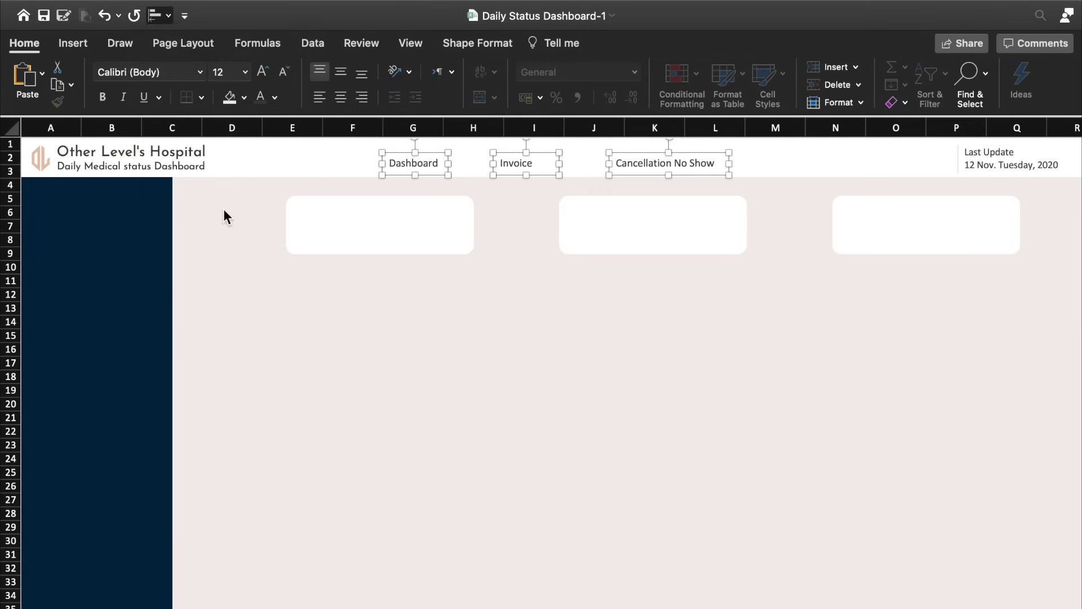
Step: Set Dashboard, Invoice and Cancellation No Show to a dark grey font colour
double_click(429, 163)
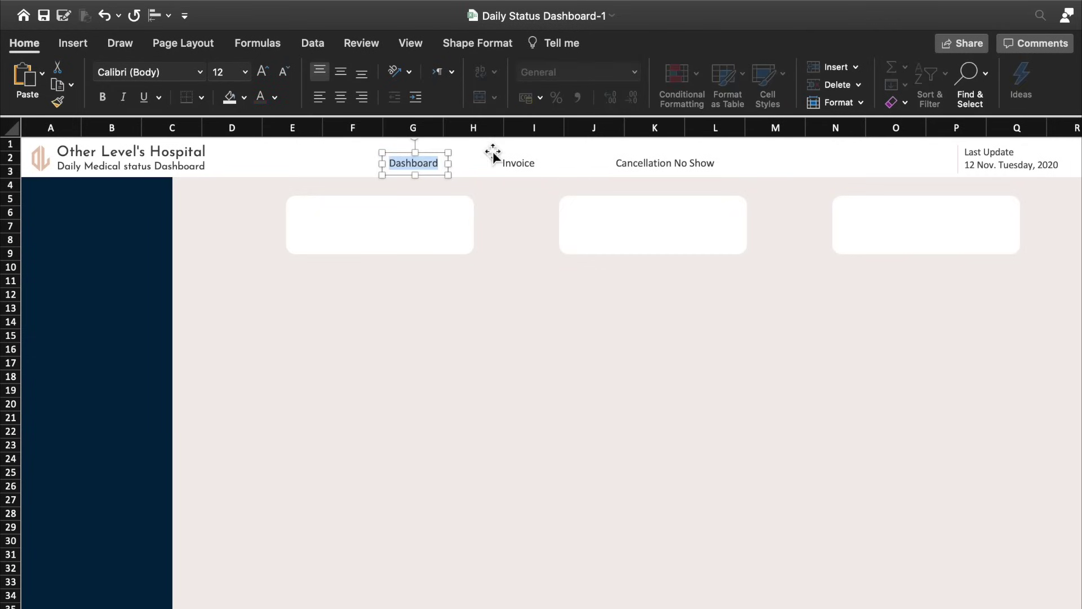
click(437, 153)
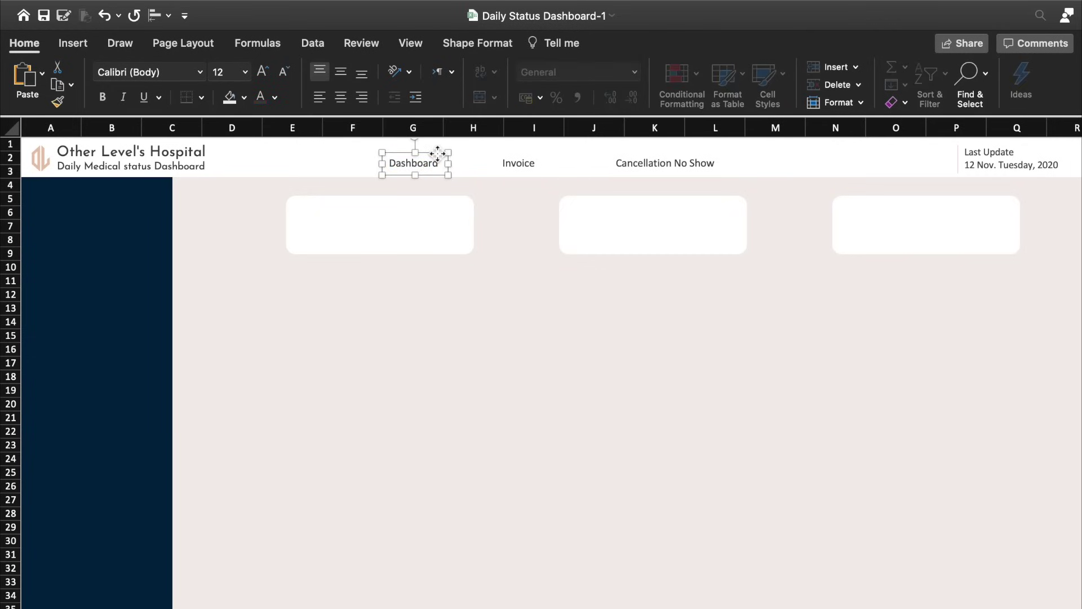
shift+click(527, 170)
shift+click(688, 171)
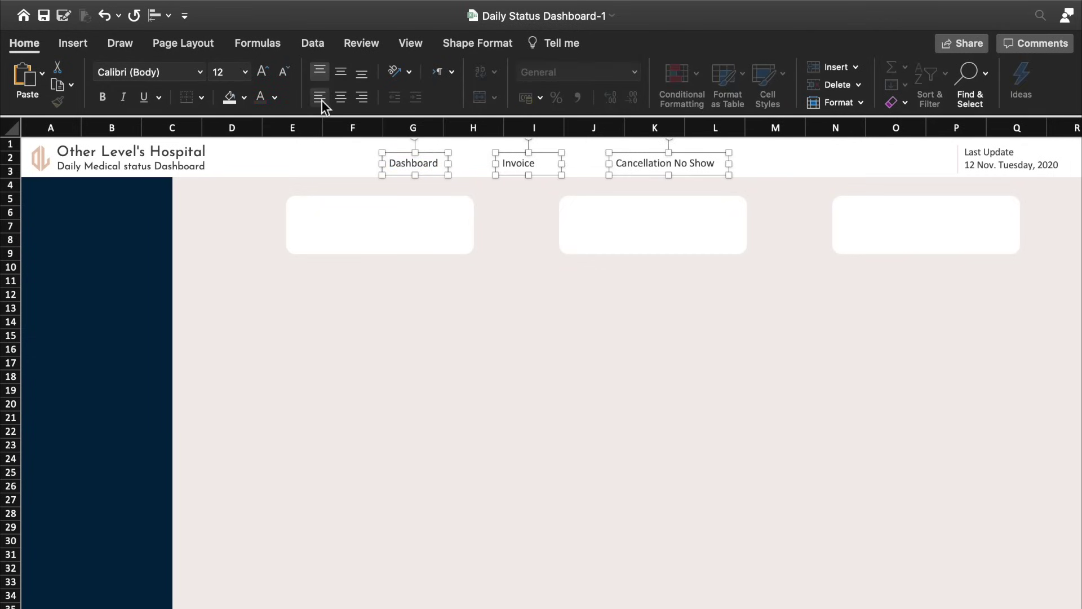
click(275, 98)
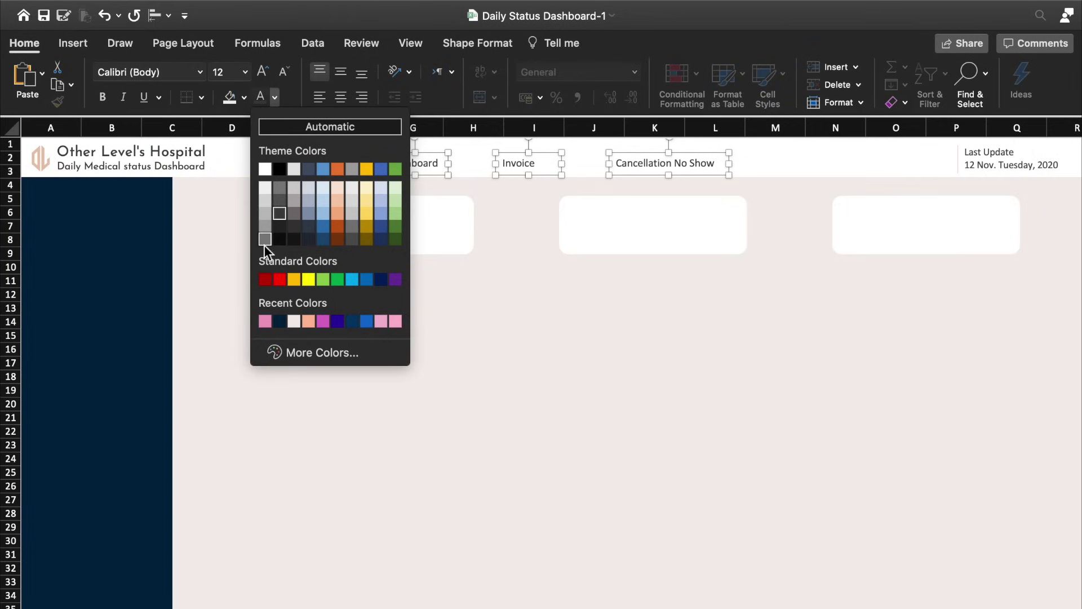
click(264, 244)
Step: Make Dashboard bold in a darker colour, and copy the Invoice label into the first card
double_click(402, 164)
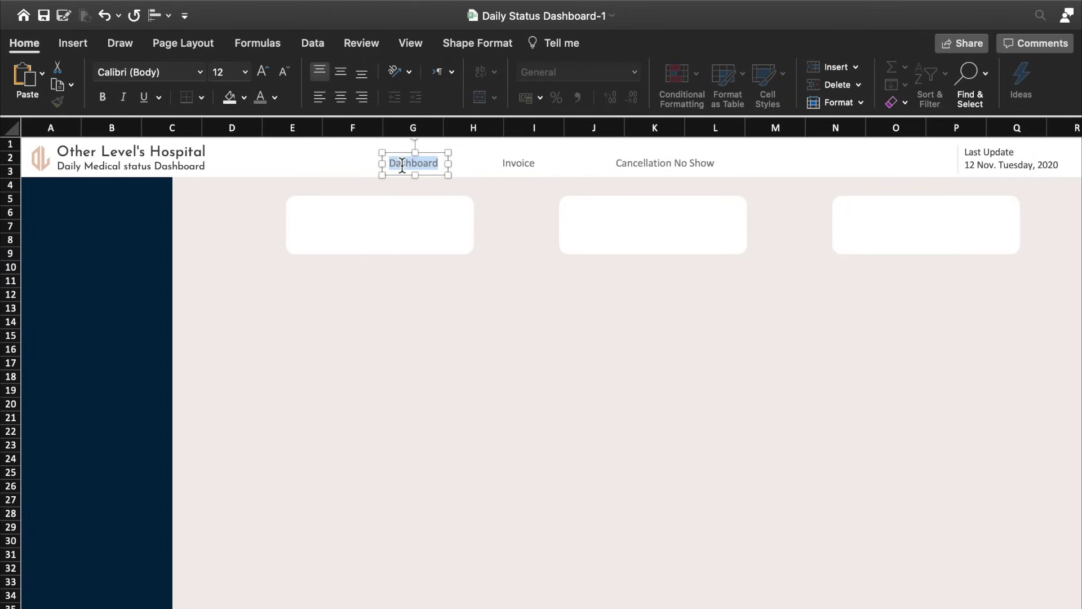
key(super+b)
click(275, 98)
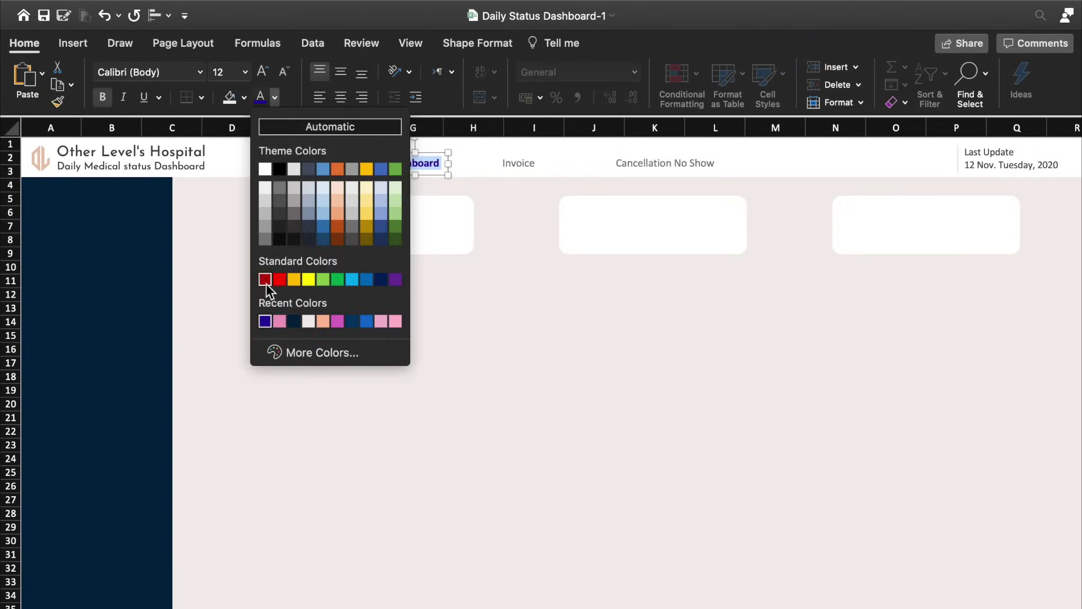
click(294, 322)
click(508, 197)
mouse_move(508, 197)
mouse_down()
mouse_move(524, 213)
mouse_move(336, 271)
mouse_up()
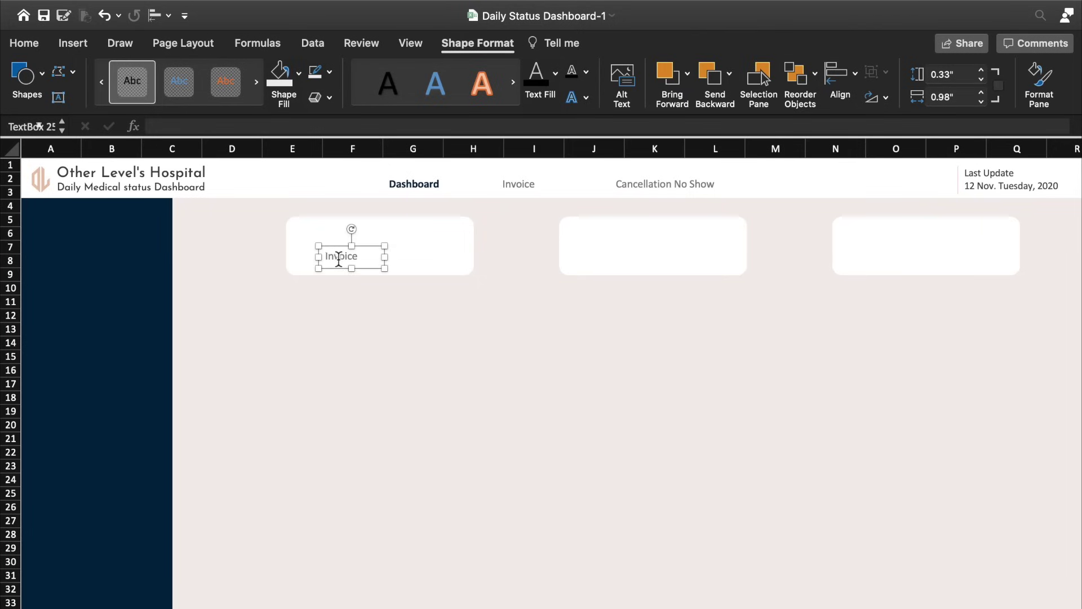
Step: Format the card's Invoice label in Segoe UI Light at size 11
click(62, 44)
click(23, 43)
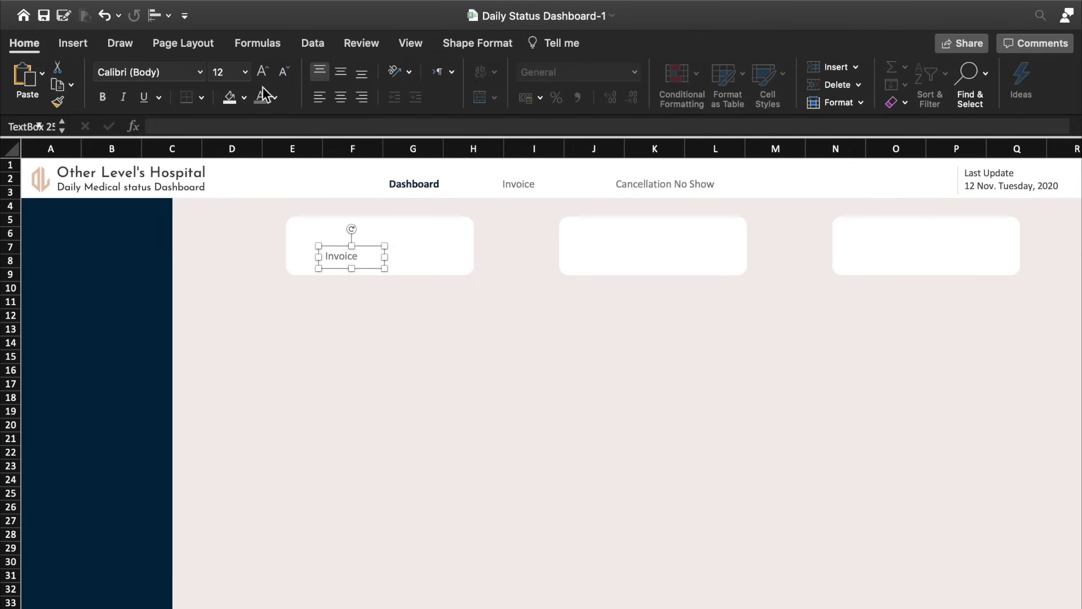
click(200, 72)
mouse_move(152, 202)
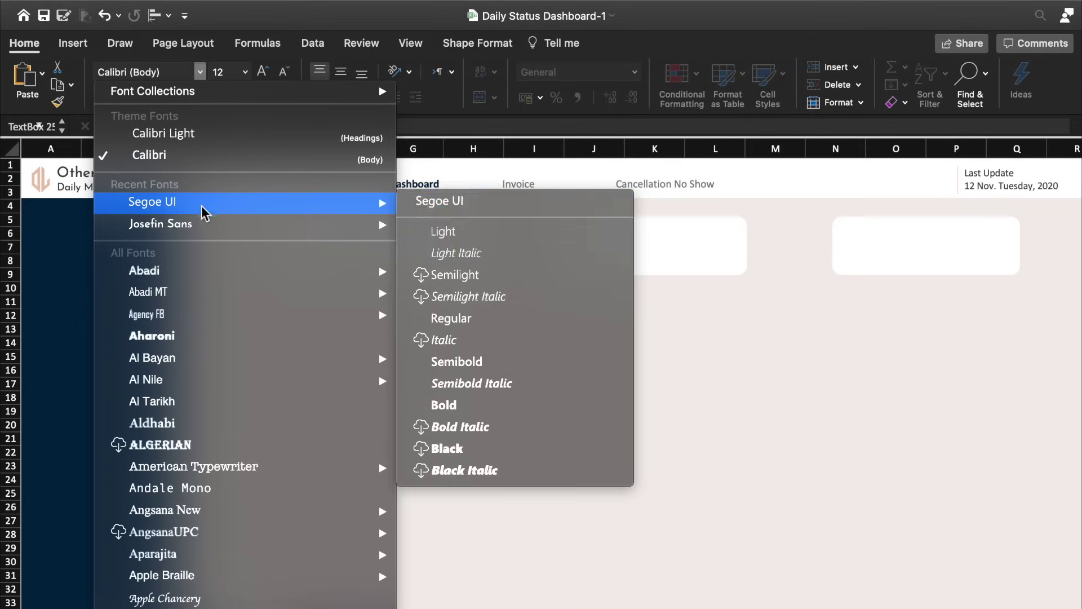
click(471, 236)
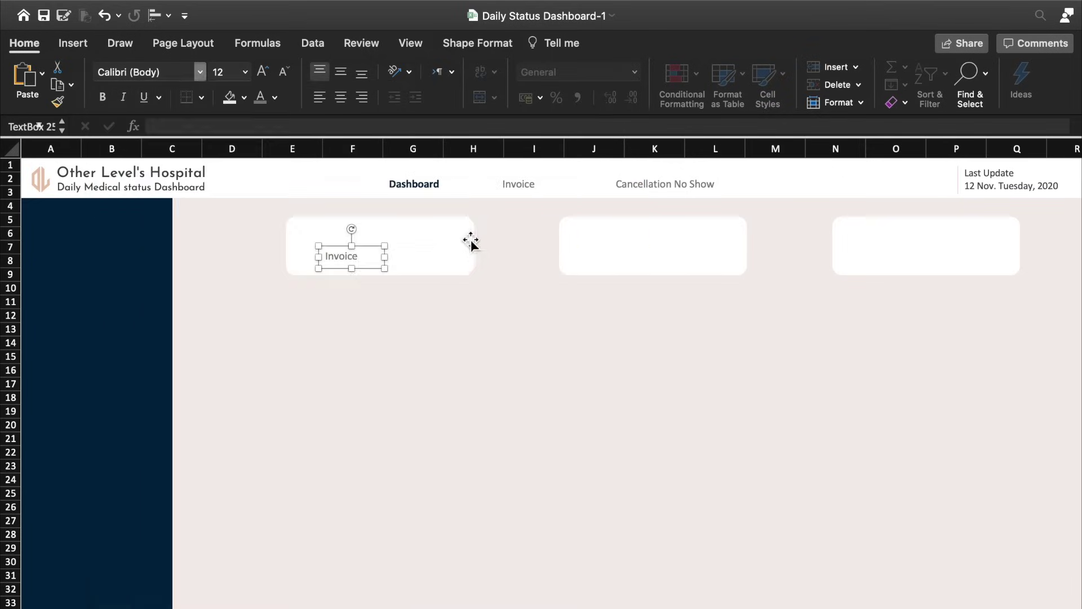
double_click(351, 258)
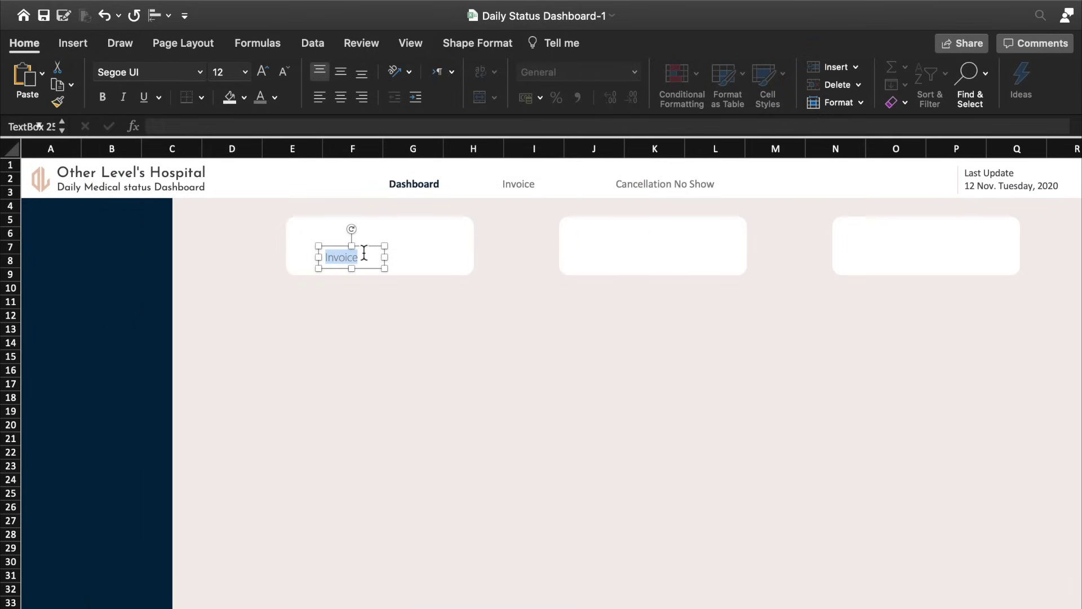
click(284, 72)
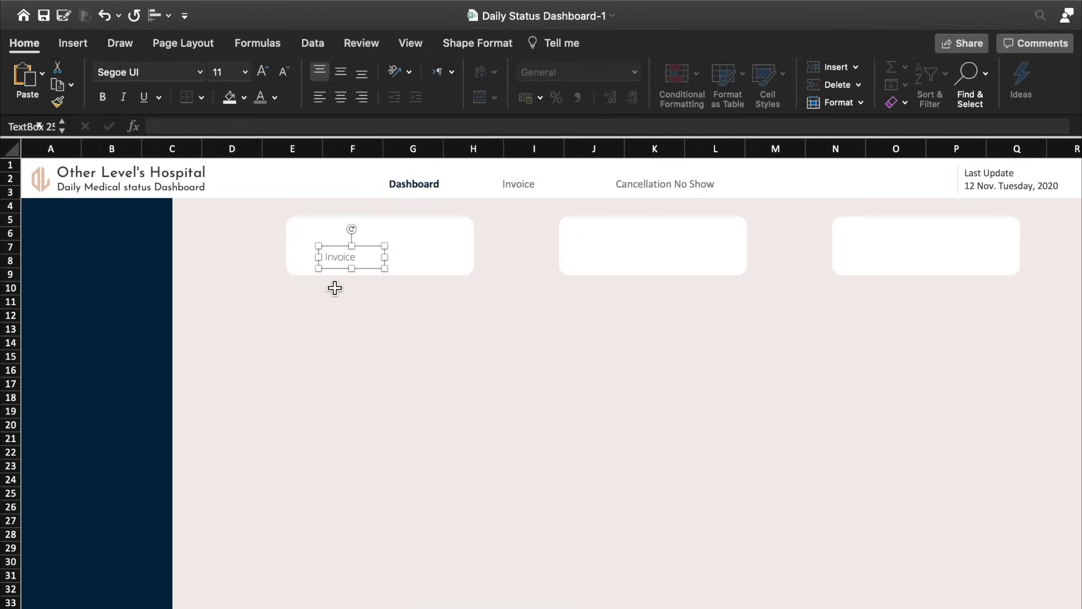
Step: Retype the label as 'Total of Patients' on one line and duplicate it
double_click(341, 257)
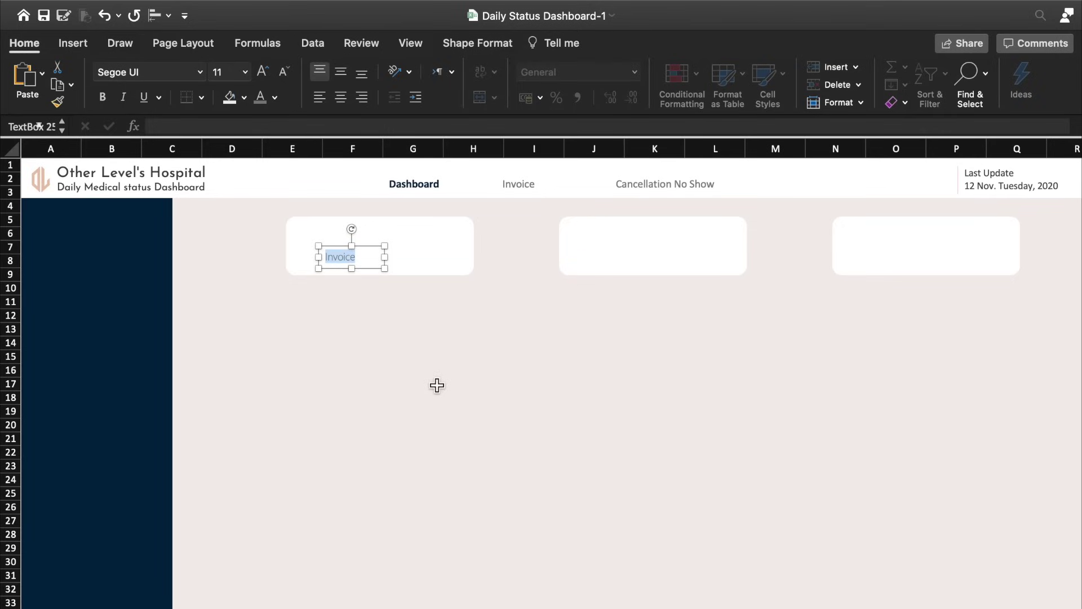
text(To)
text(ients)
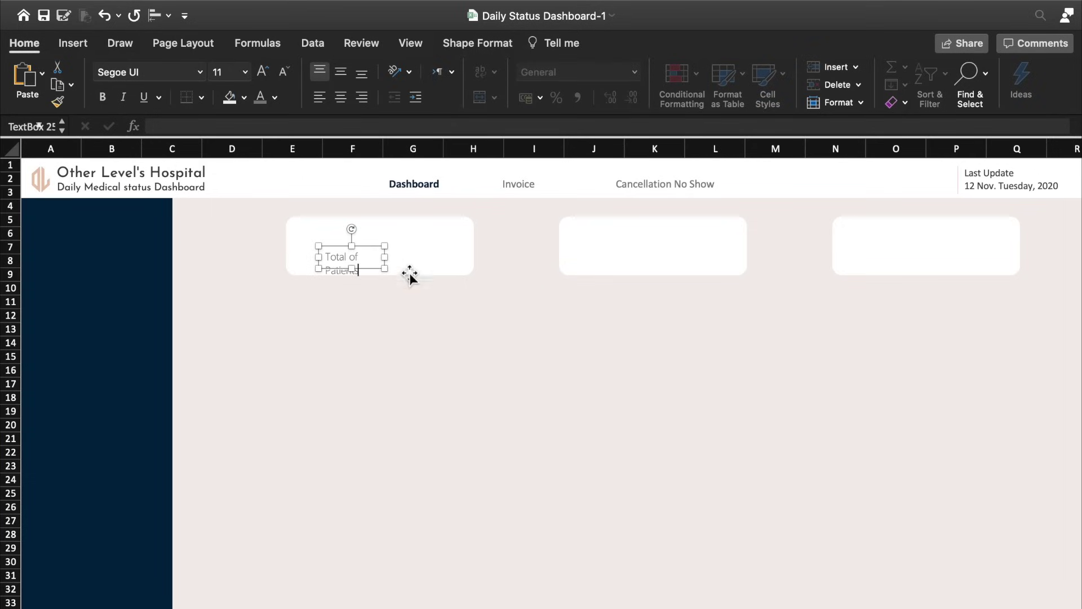
mouse_move(384, 257)
mouse_down()
mouse_move(431, 257)
mouse_move(404, 270)
mouse_move(400, 250)
mouse_move(435, 230)
mouse_up()
key(super+d)
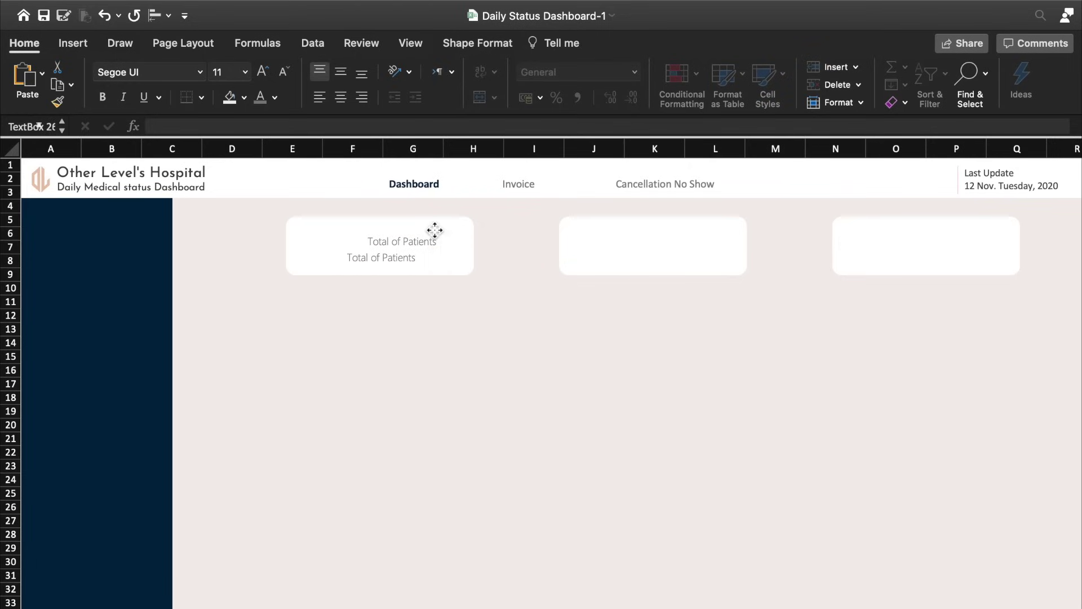
Step: Turn the copy into a size-16 'Patients' label and move it up in the card
click(266, 73)
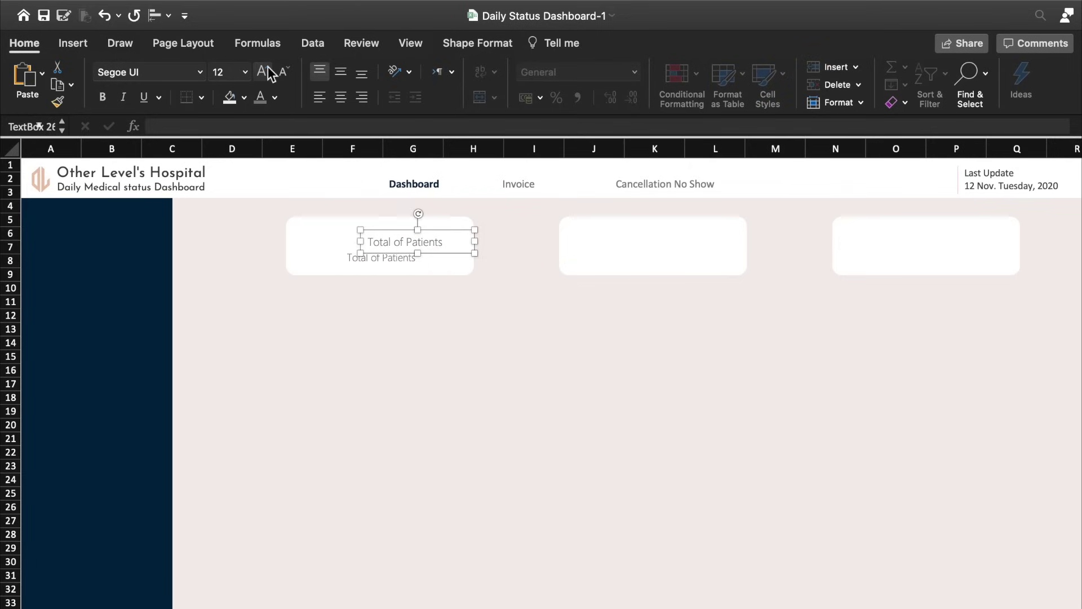
click(266, 72)
click(266, 72)
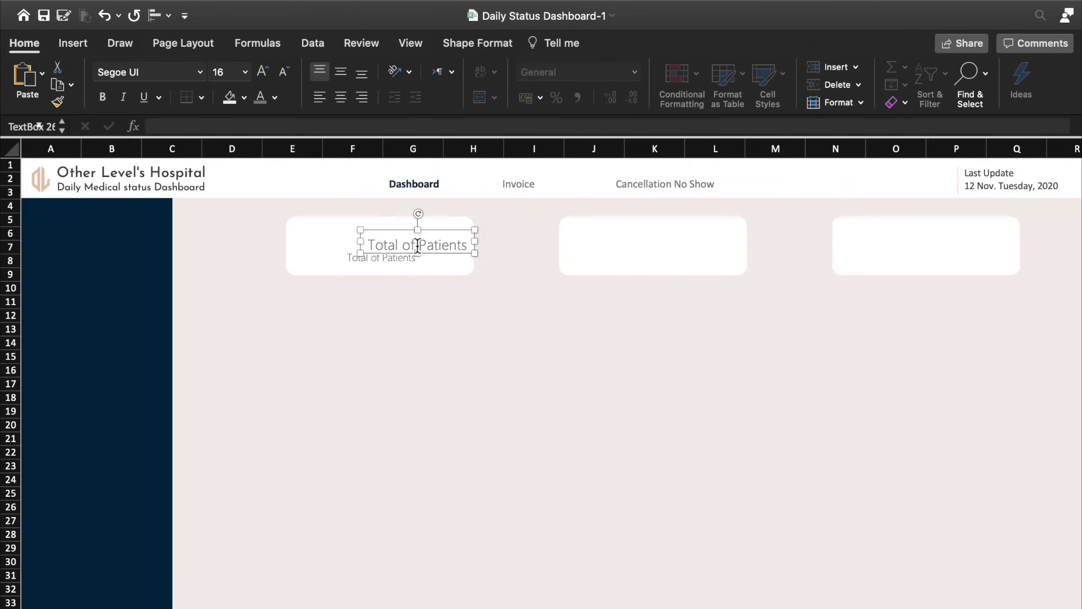
drag(417, 246, 350, 236)
key(BackSpace)
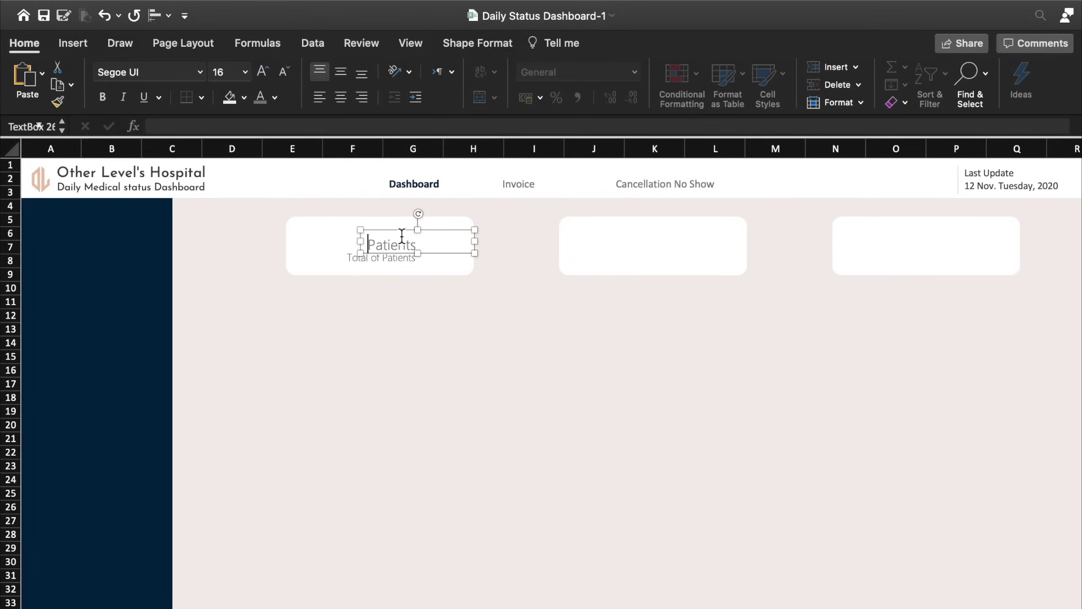
drag(395, 237, 409, 227)
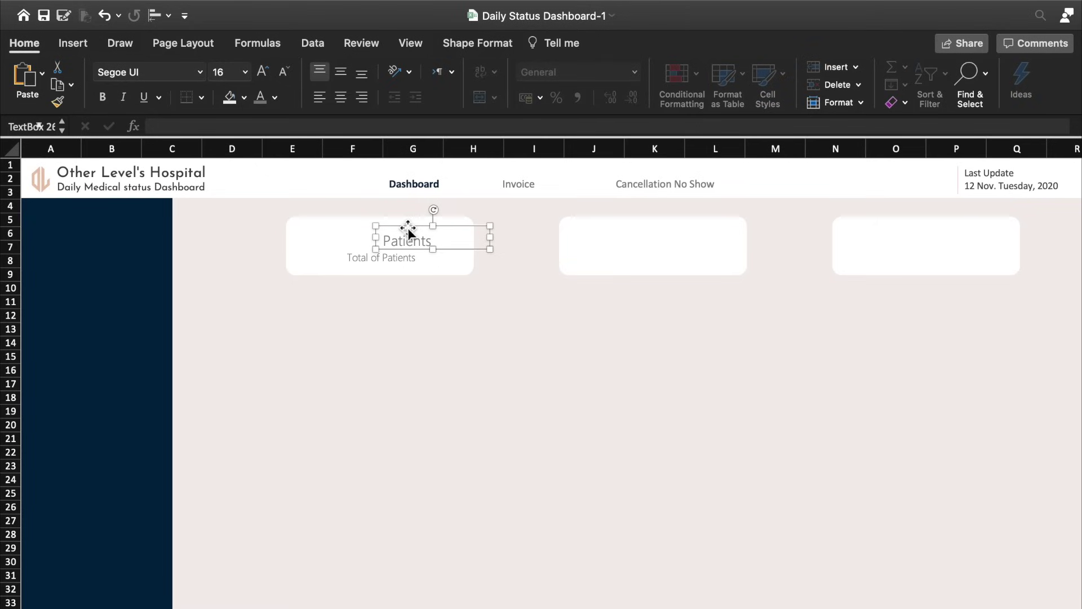
Step: Duplicate the Patients label to its left and delete the duplicate's text
key(ctrl+d)
drag(414, 232, 357, 227)
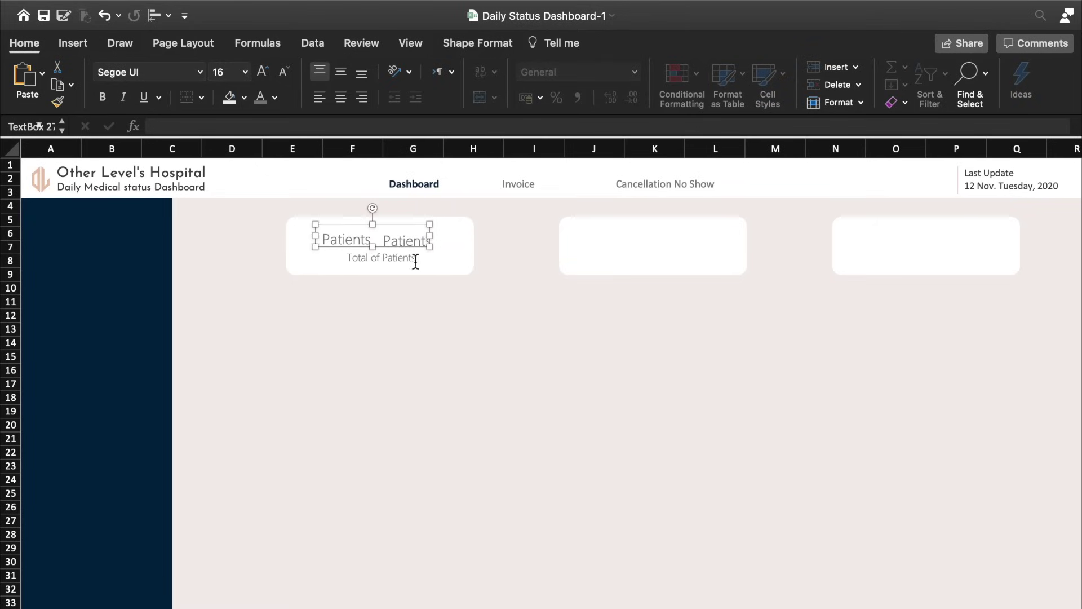
click(271, 124)
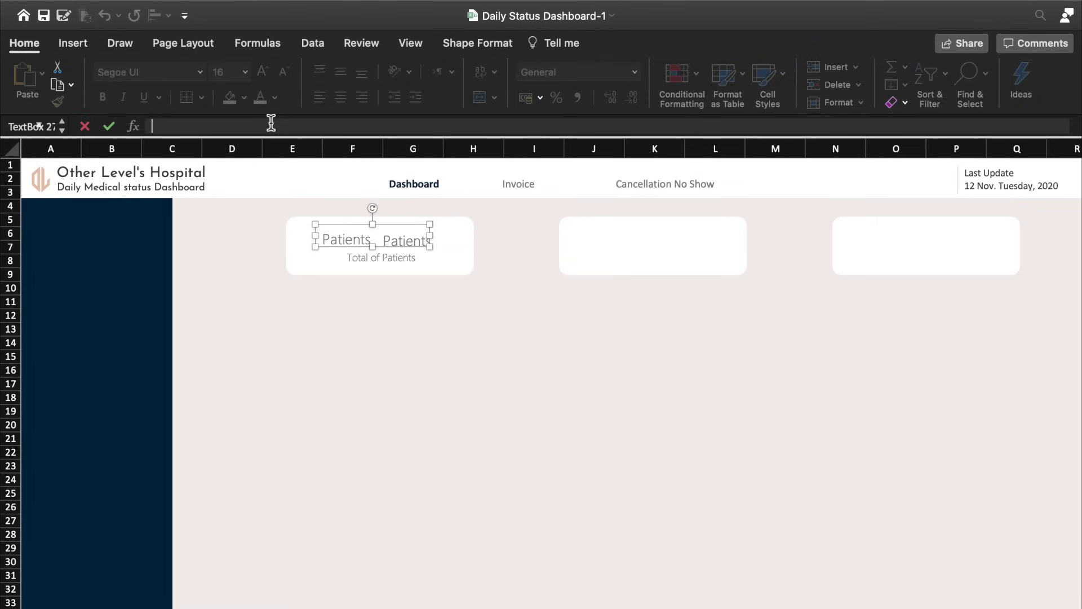
double_click(350, 239)
key(BackSpace)
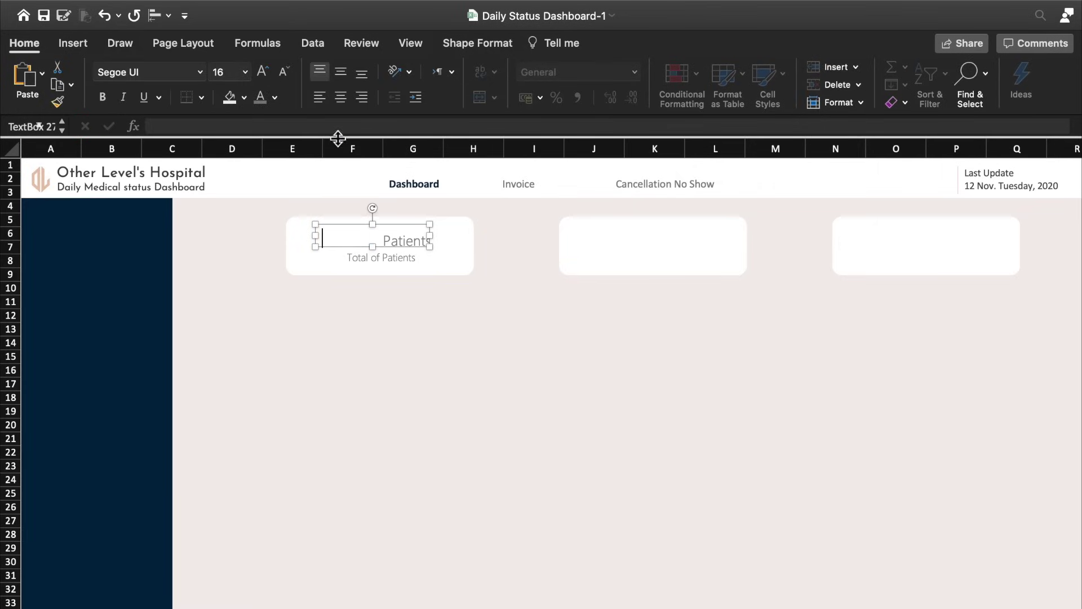
Step: Link the empty text box to ='Pivottable 1'!B4 so it displays 72,681
click(337, 127)
text(=)
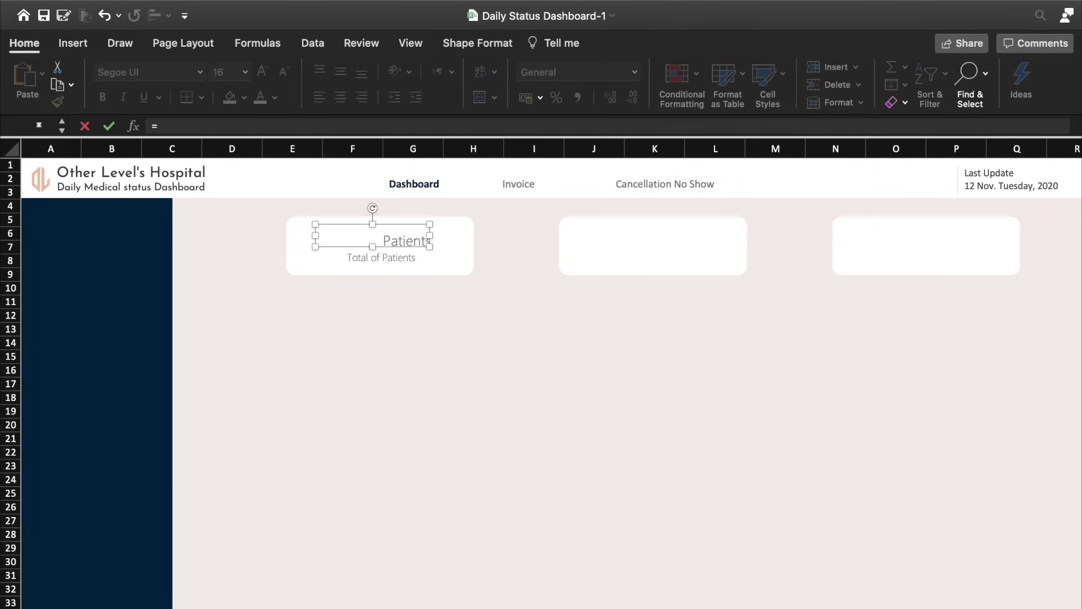
click(113, 606)
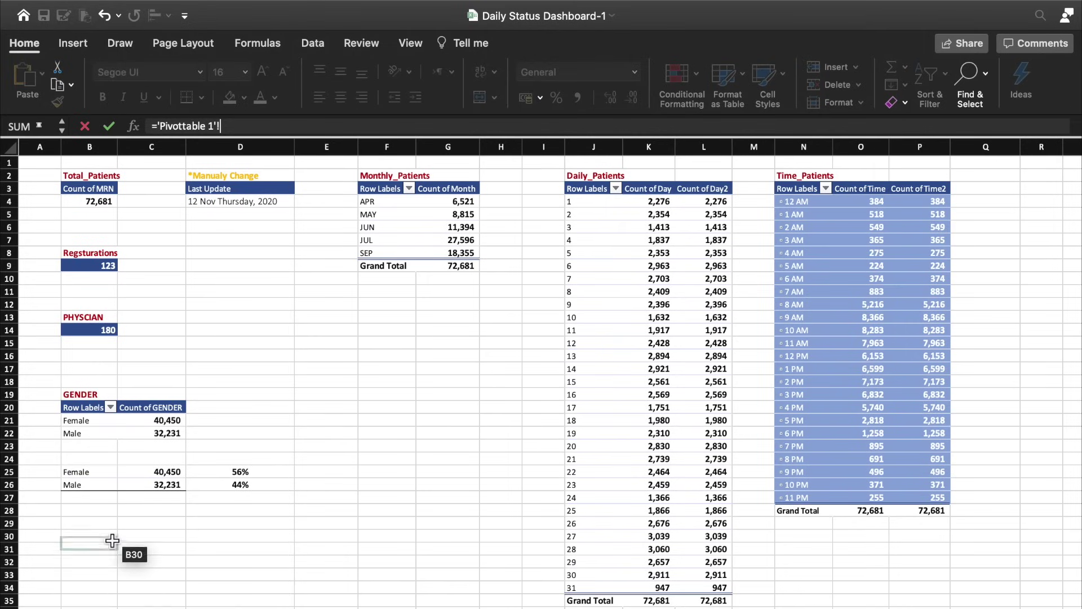
click(110, 206)
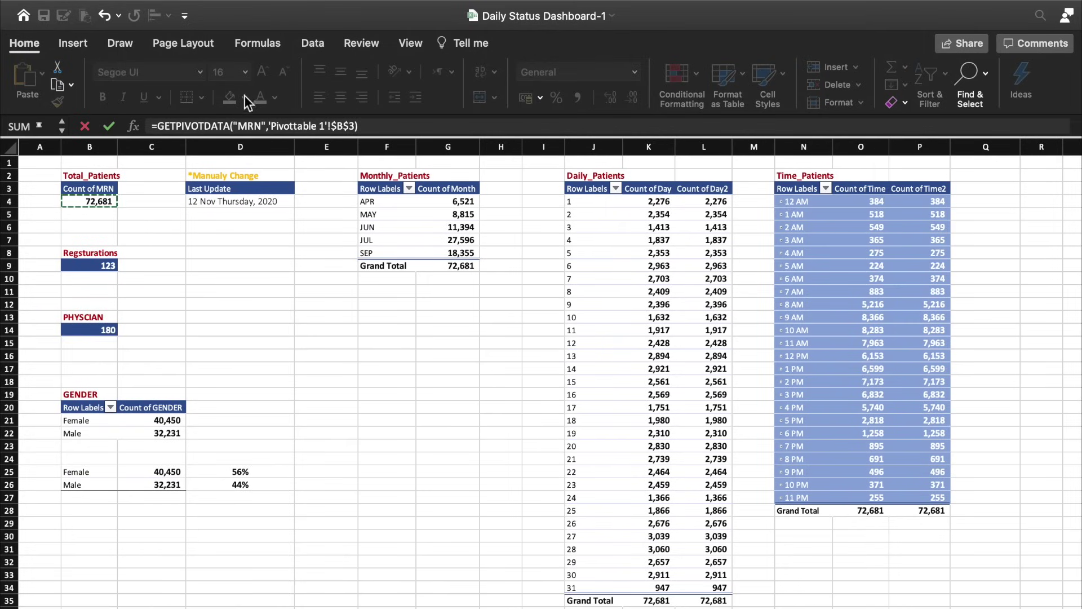
drag(269, 125, 155, 127)
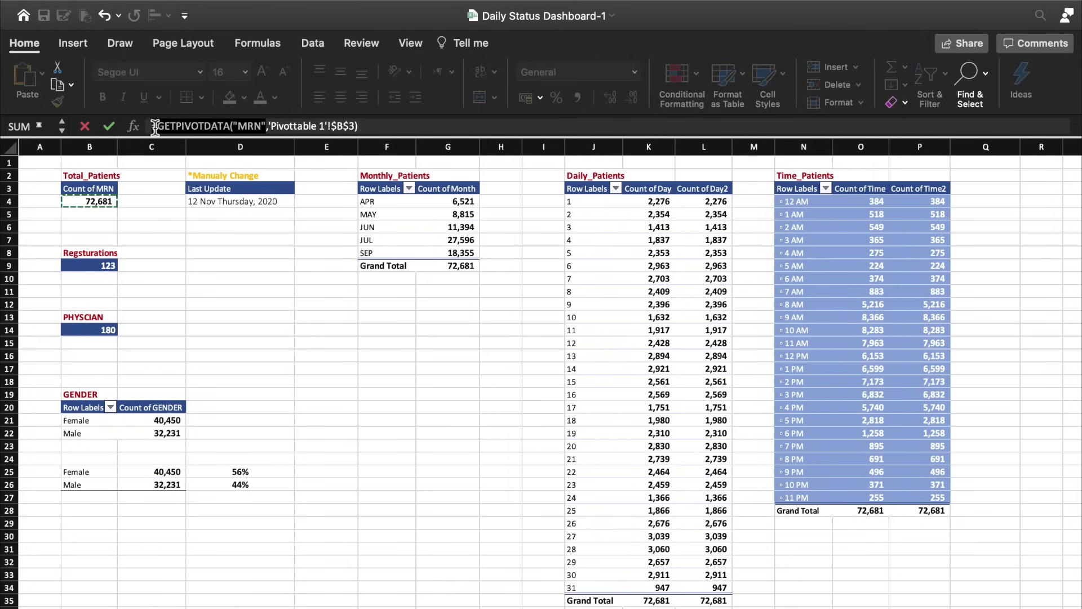
click(104, 214)
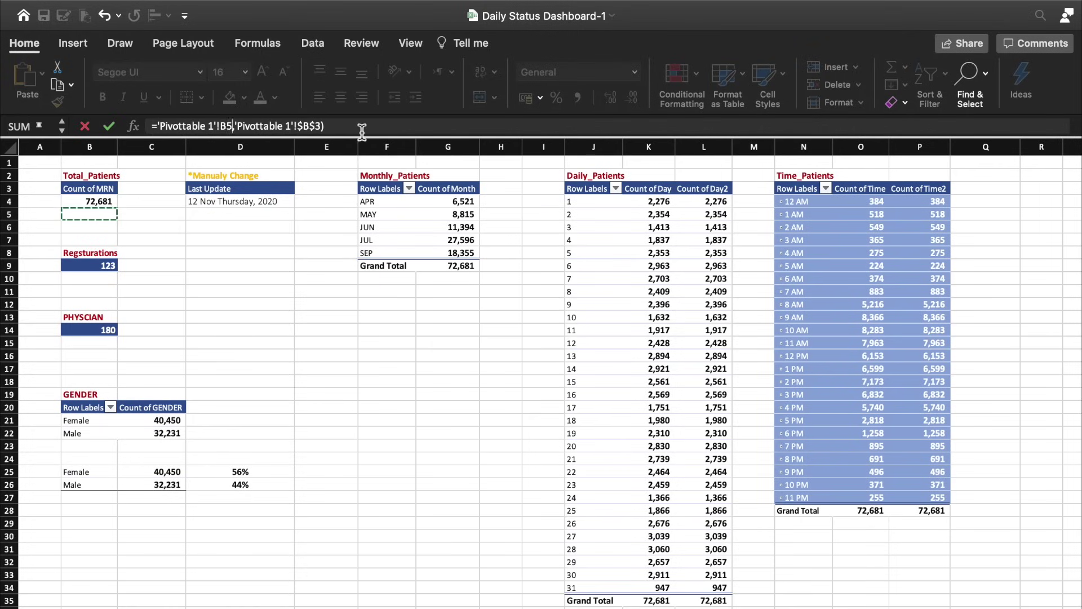
drag(325, 126, 145, 135)
text(=)
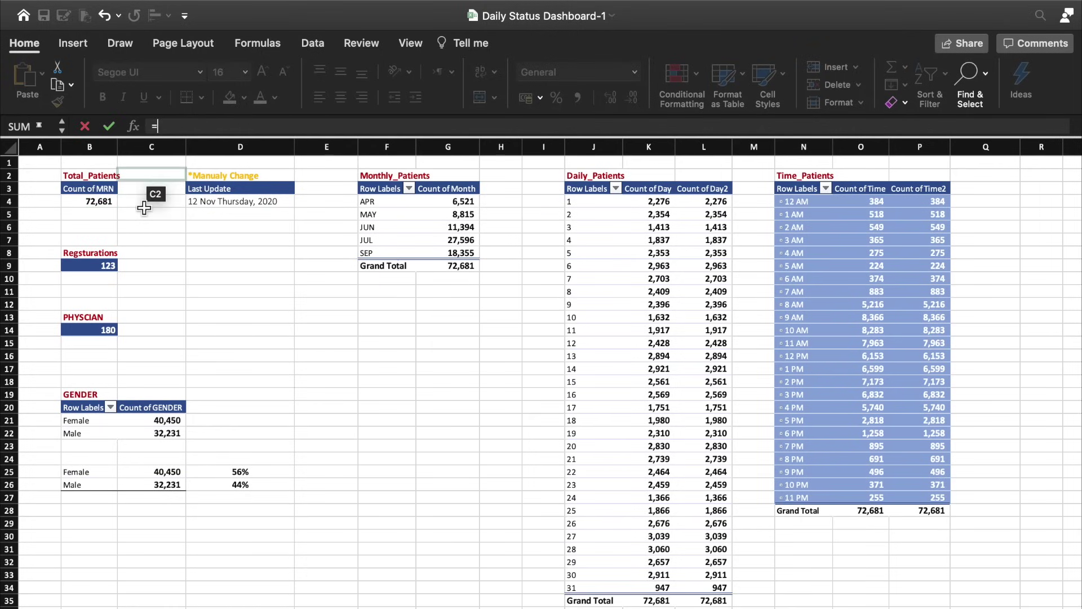
click(113, 225)
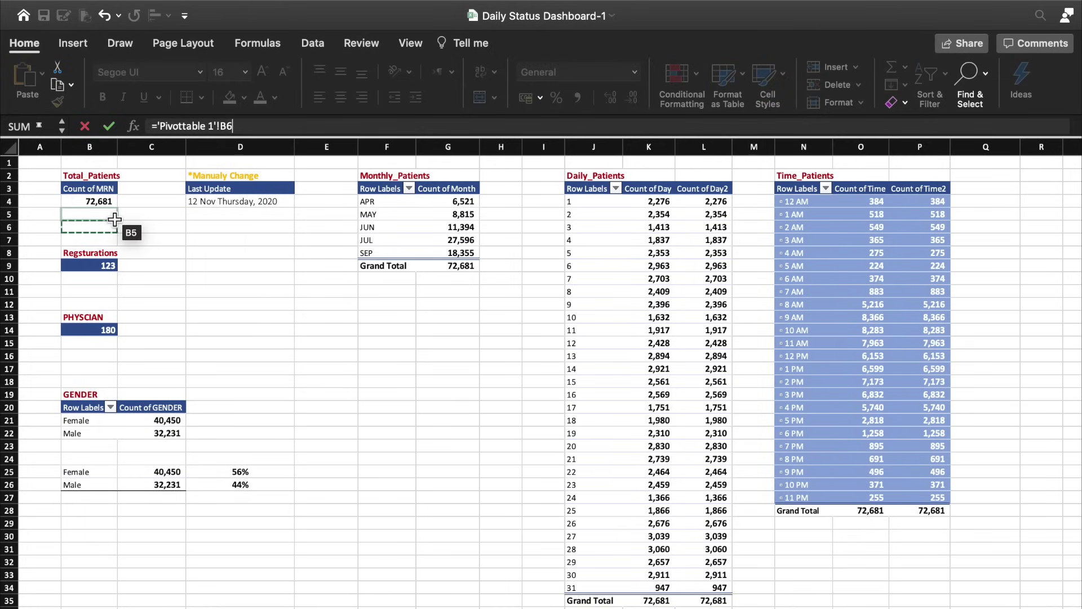
click(115, 220)
key(BackSpace)
text(4)
key(Return)
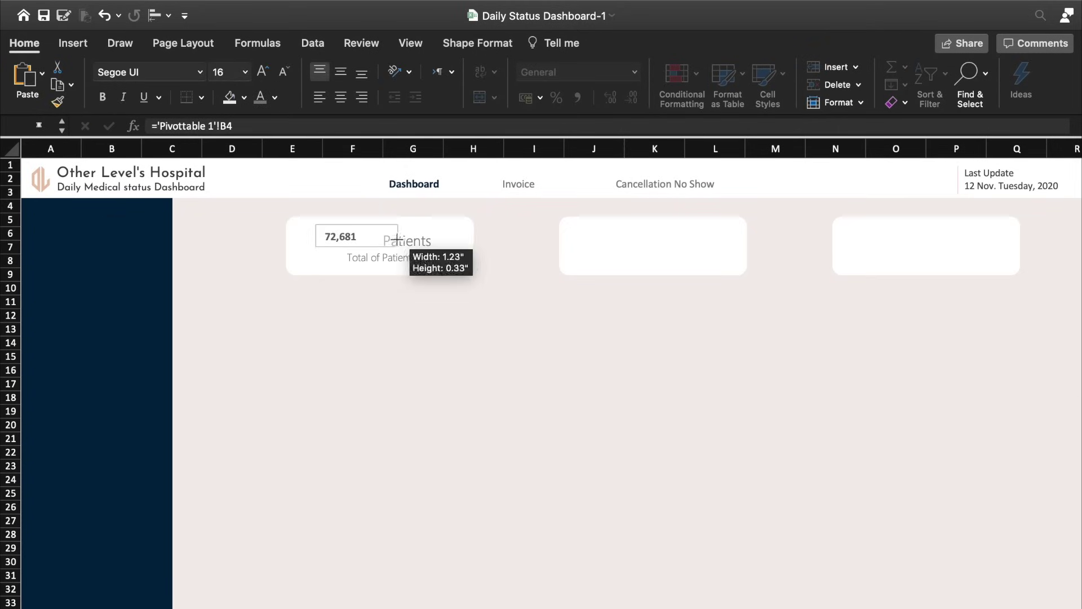
Step: Narrow the 72,681 box, set it to Segoe UI size 18, and place it before Patients
drag(437, 241, 380, 240)
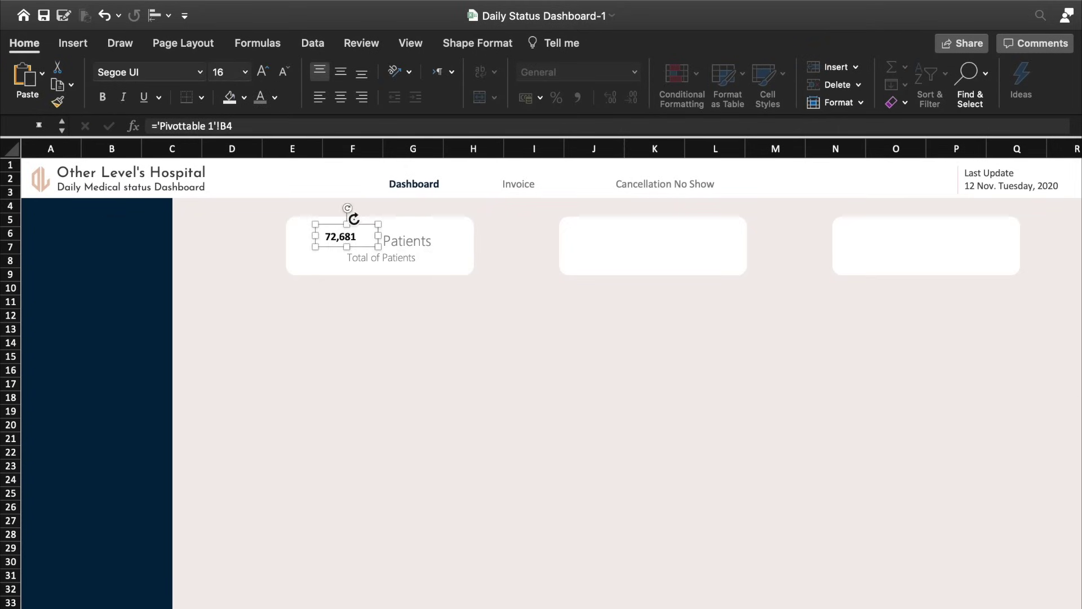
click(201, 73)
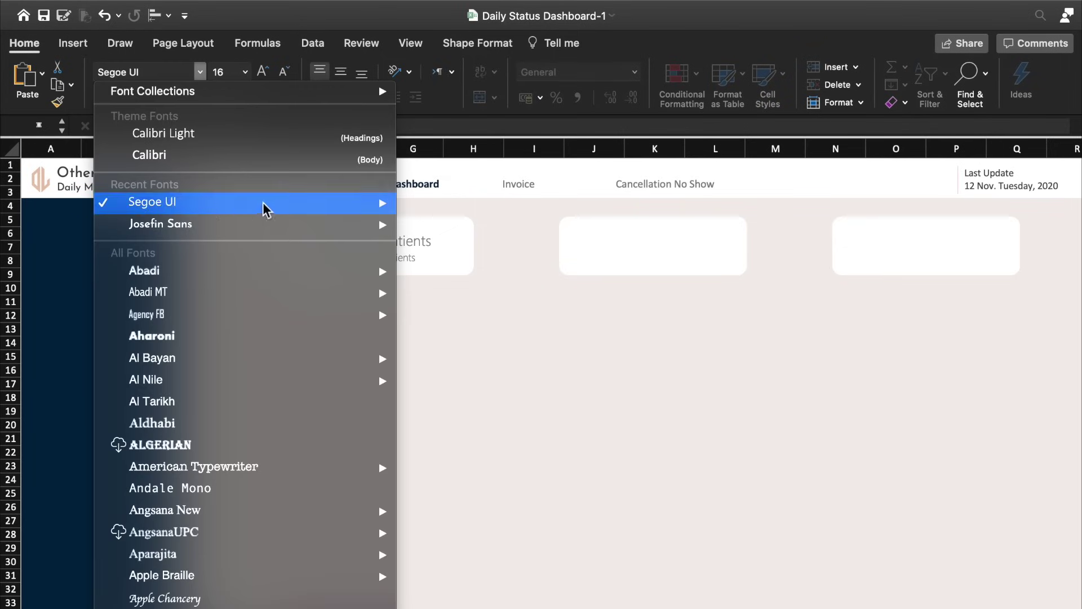
key(Escape)
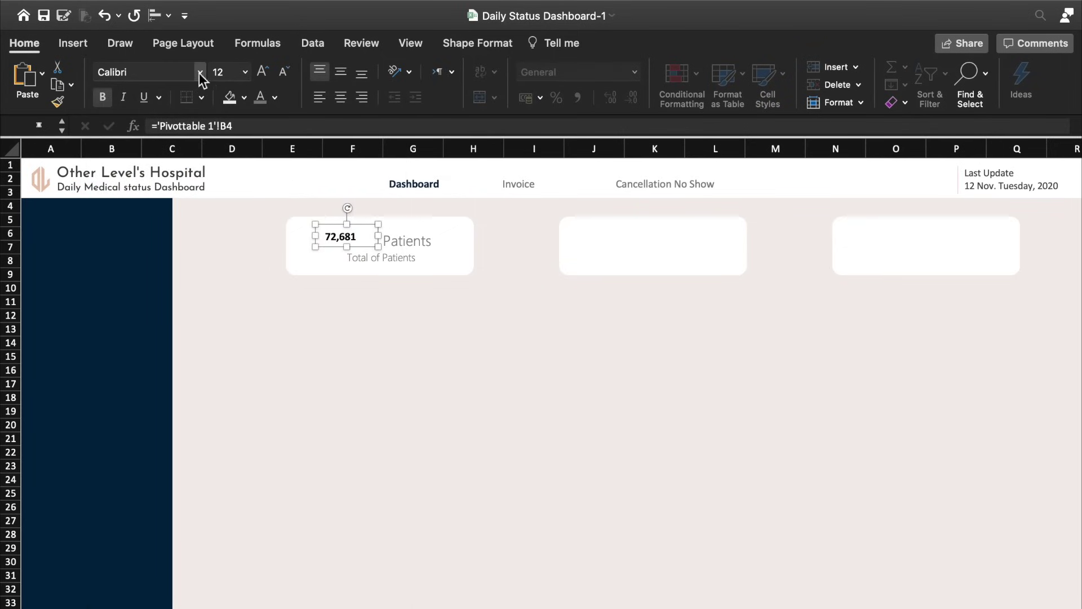
click(200, 74)
mouse_move(152, 201)
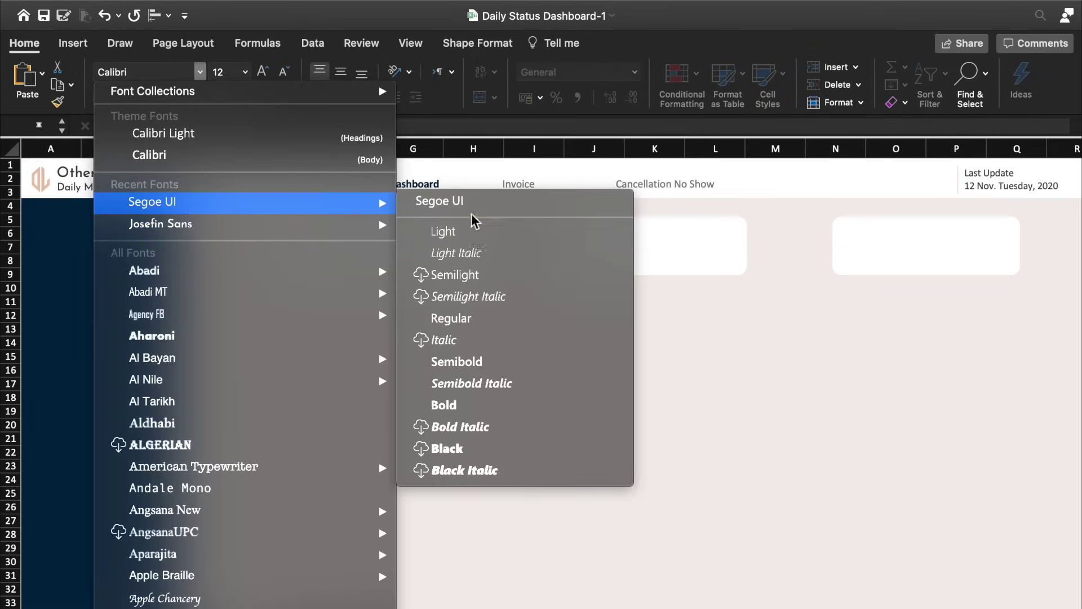
click(477, 233)
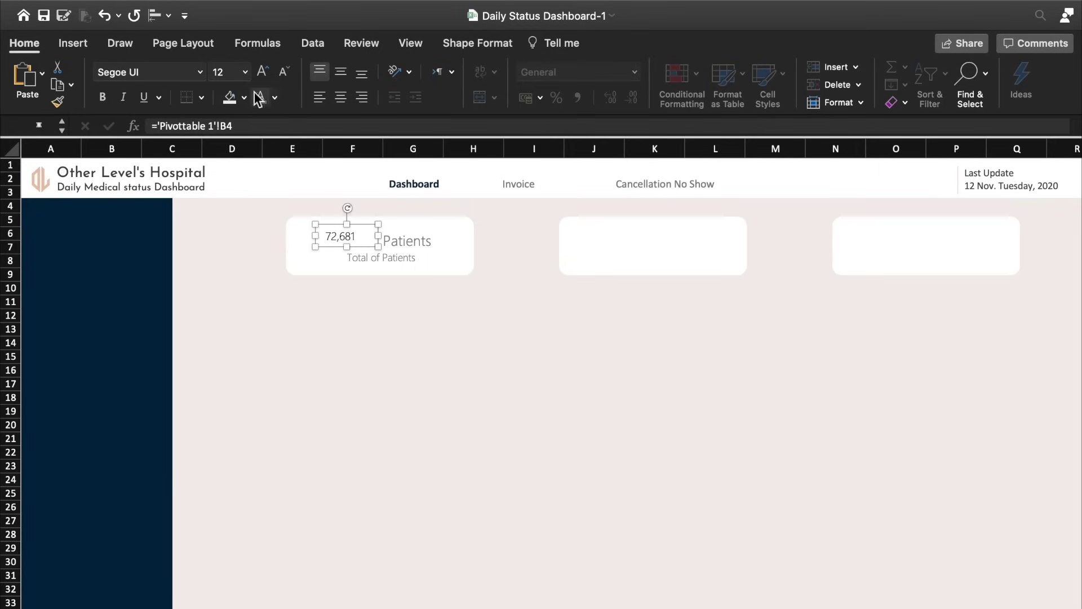
click(263, 73)
click(262, 72)
click(263, 72)
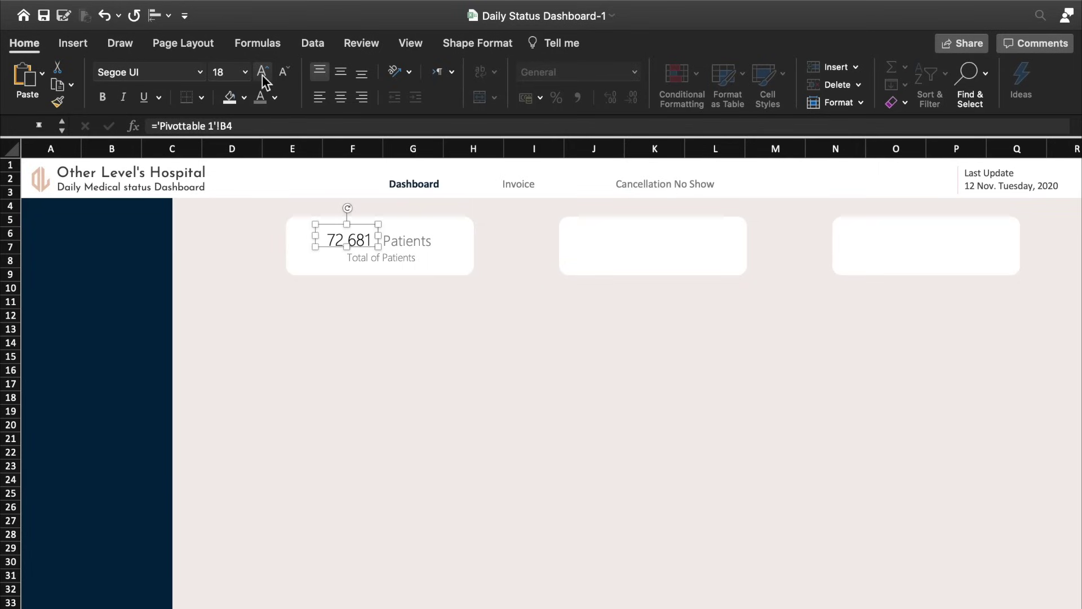
drag(362, 230, 368, 232)
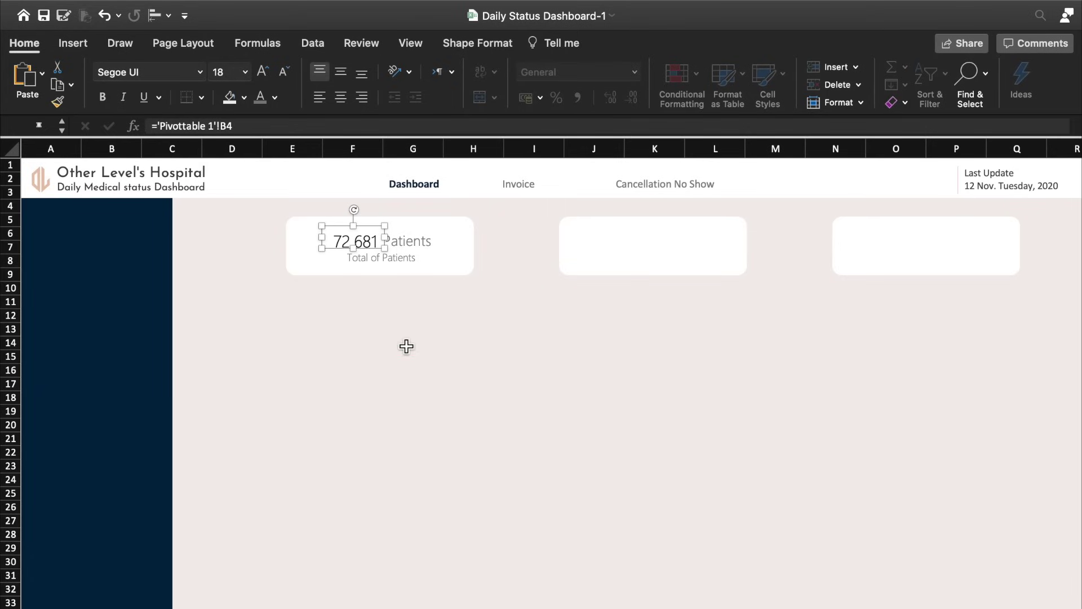
double_click(375, 258)
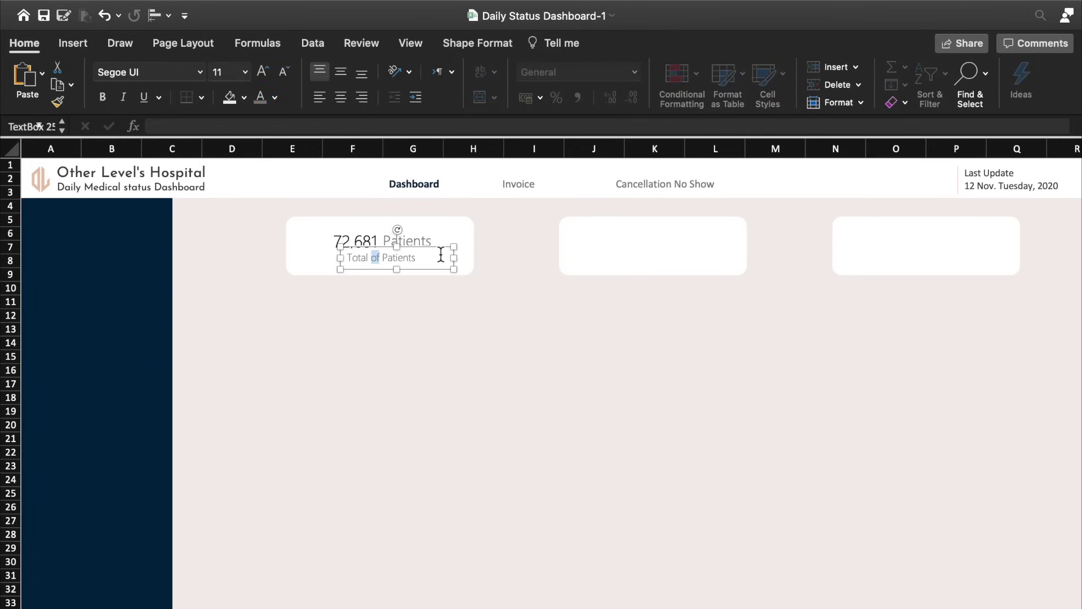
Step: Remove 'of' from the caption, nudge 'Total Visited Patient' left and 'Patients' right
key(BackSpace)
text(Visited)
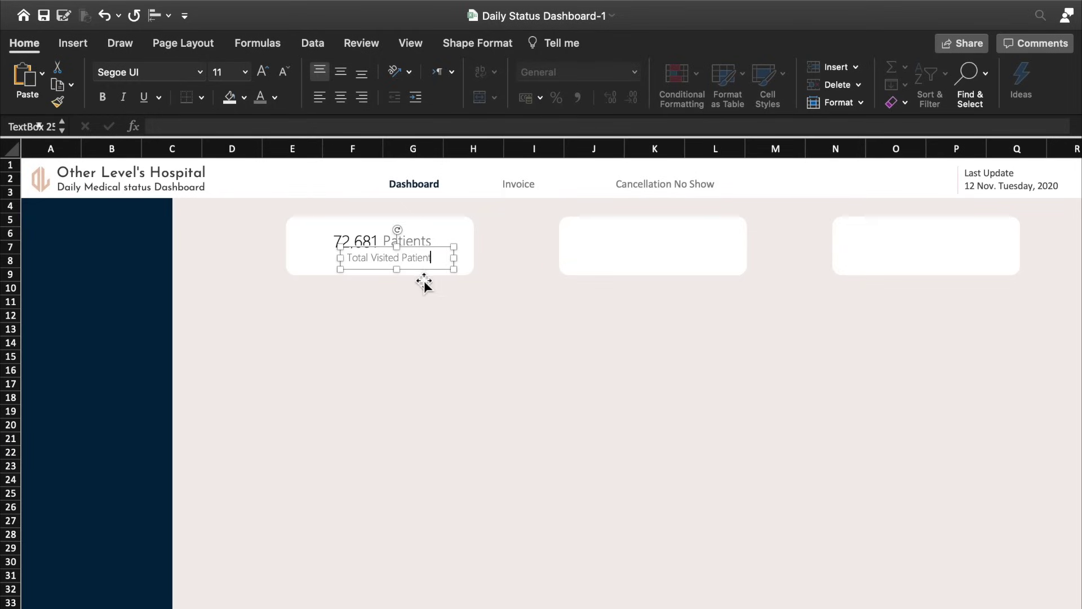
drag(425, 270, 412, 271)
click(421, 241)
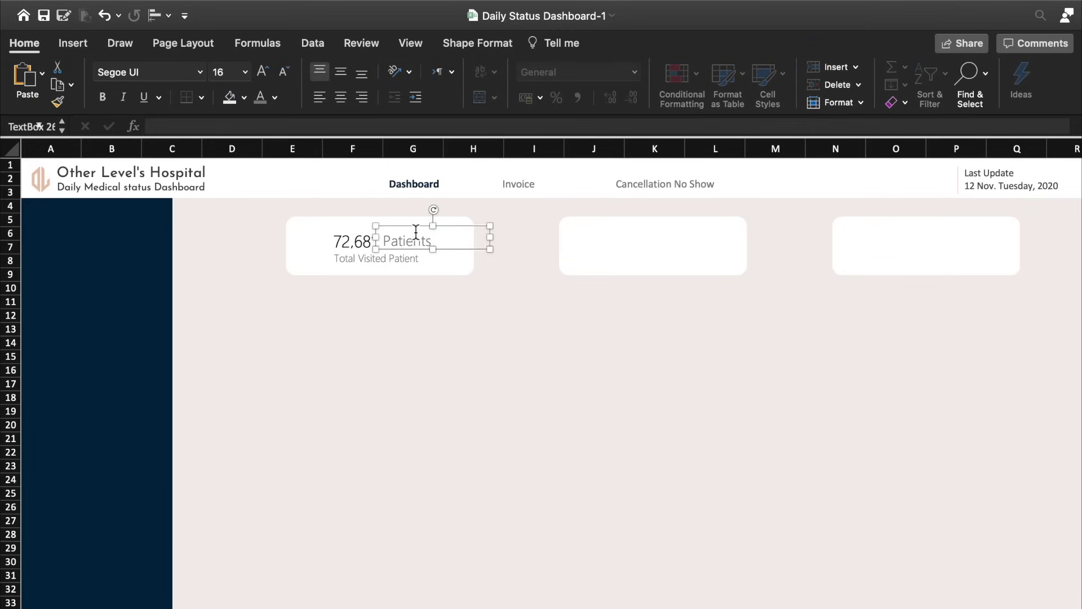
drag(416, 231, 419, 230)
click(428, 299)
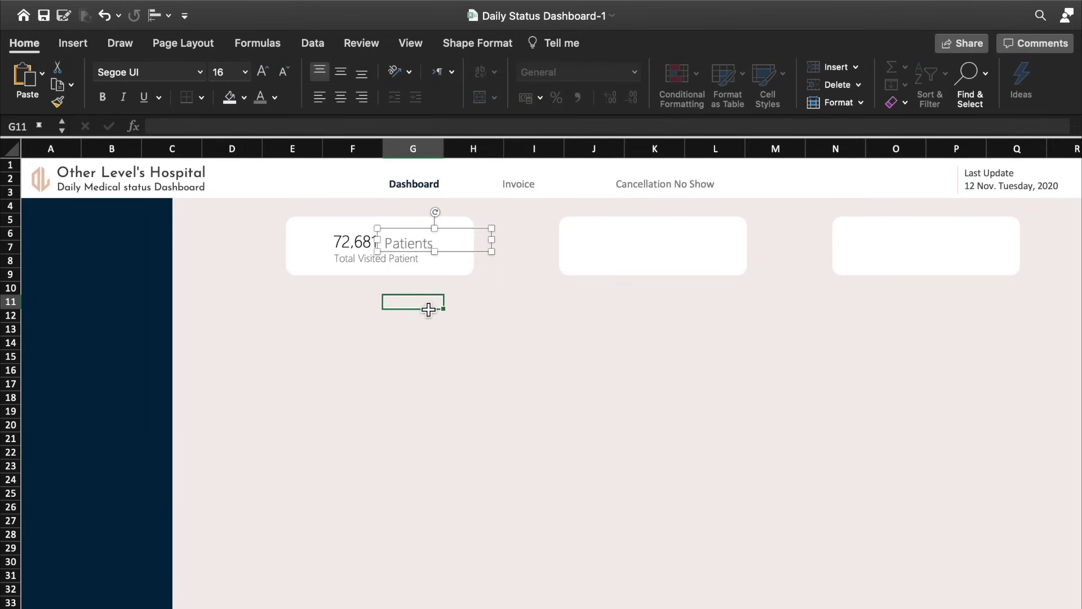
Step: Group the first card's background with its 72,681, Patients and Total Visited Patient text boxes
click(363, 248)
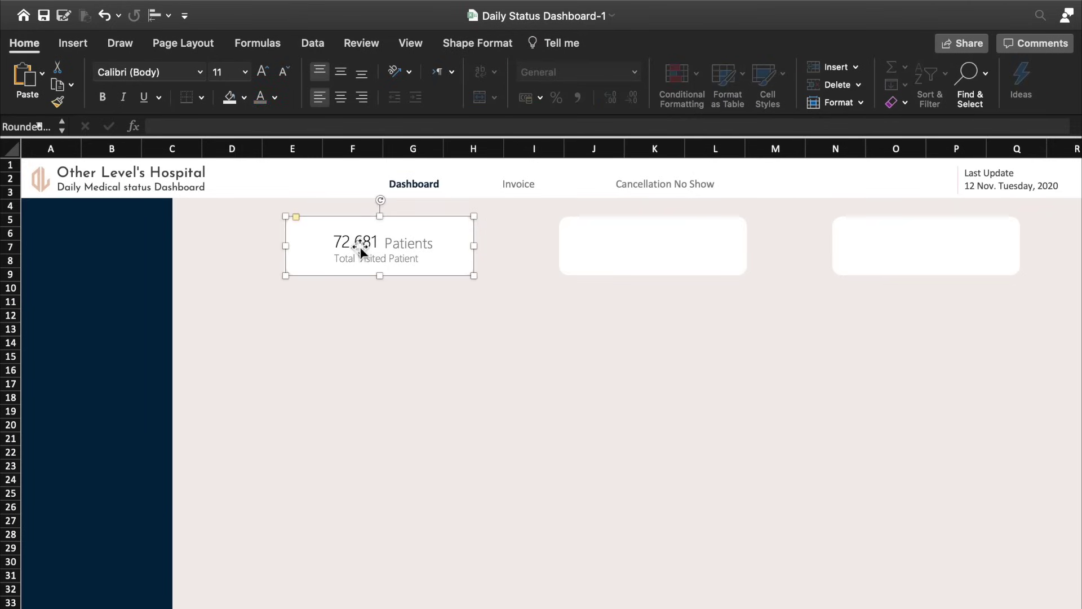
right_click(361, 251)
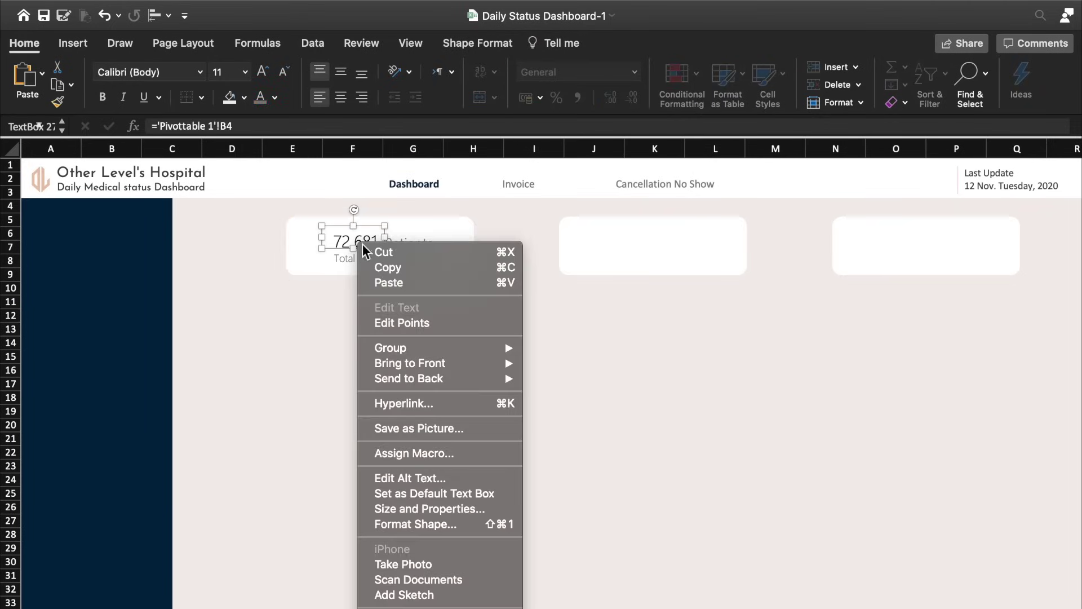
click(419, 237)
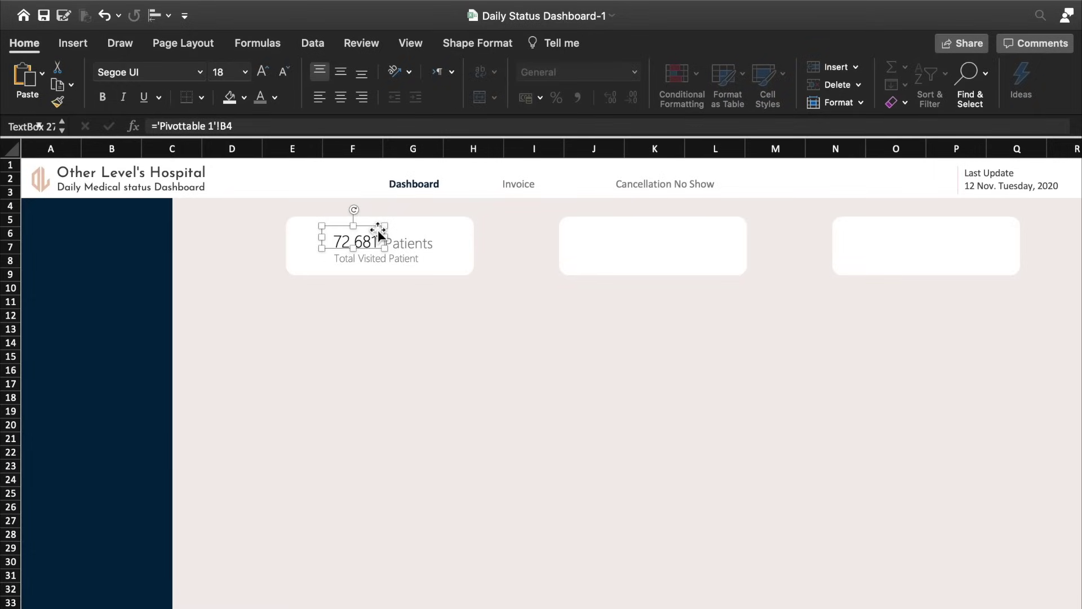
shift+click(417, 239)
shift+click(419, 223)
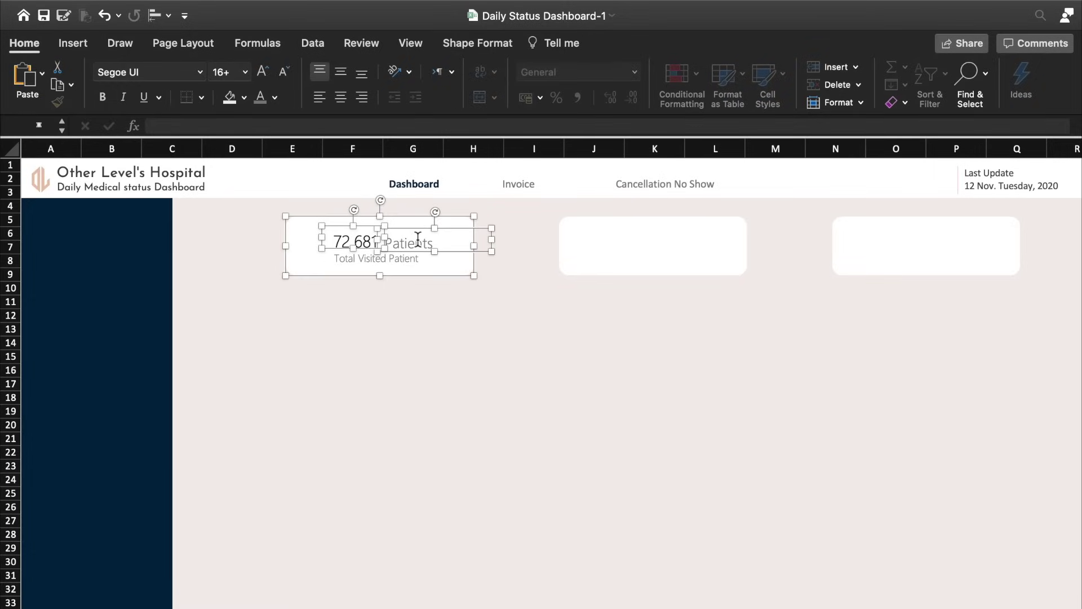
shift+click(402, 261)
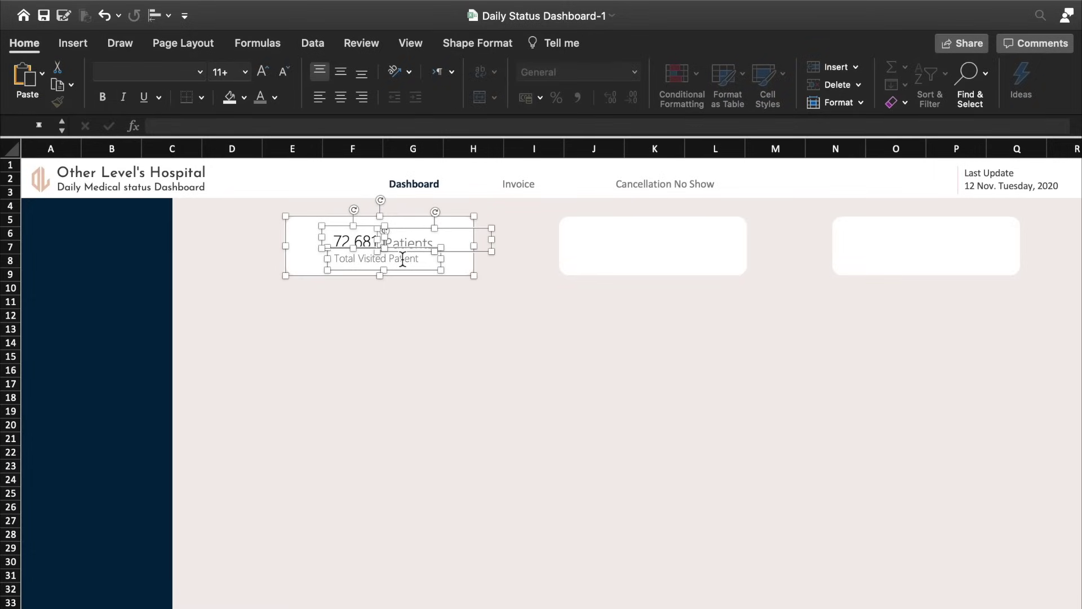
right_click(411, 238)
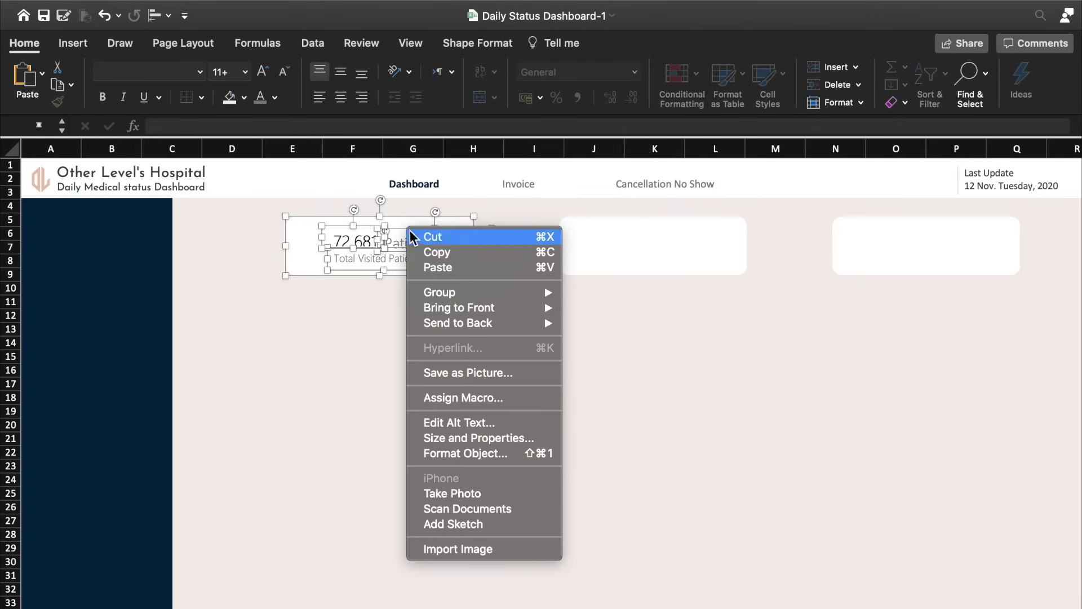
click(592, 293)
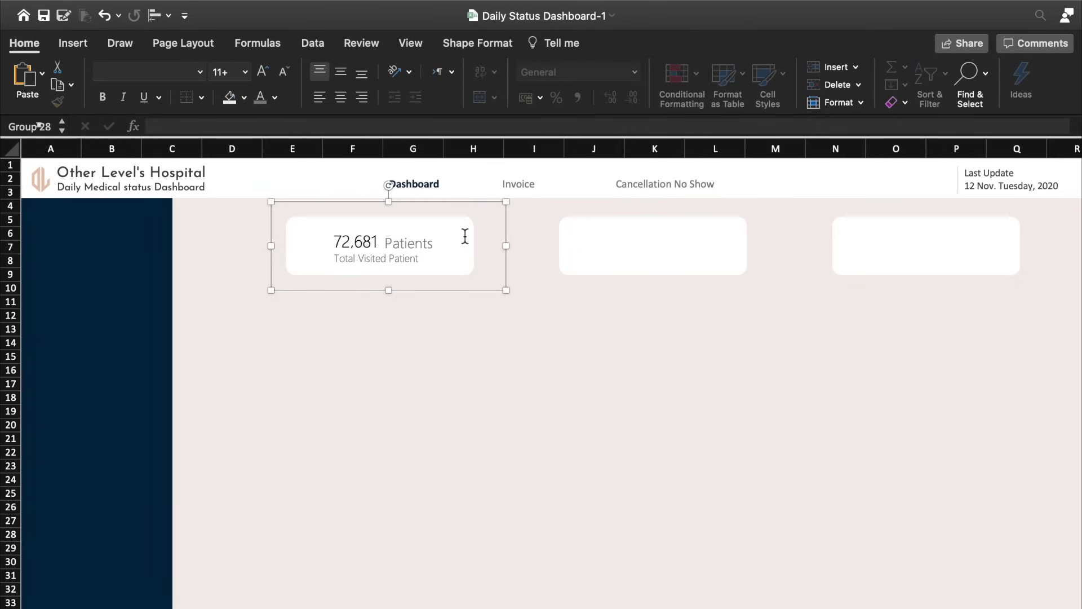
Step: Narrow the Patients text box inside the group to fit the word
click(436, 241)
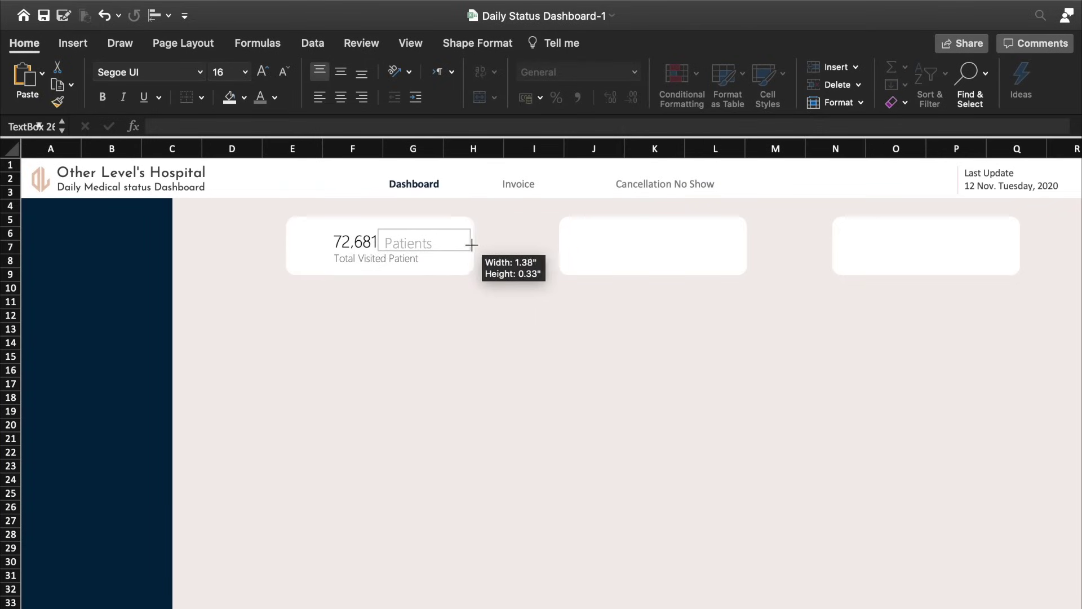
drag(492, 243, 472, 244)
click(462, 205)
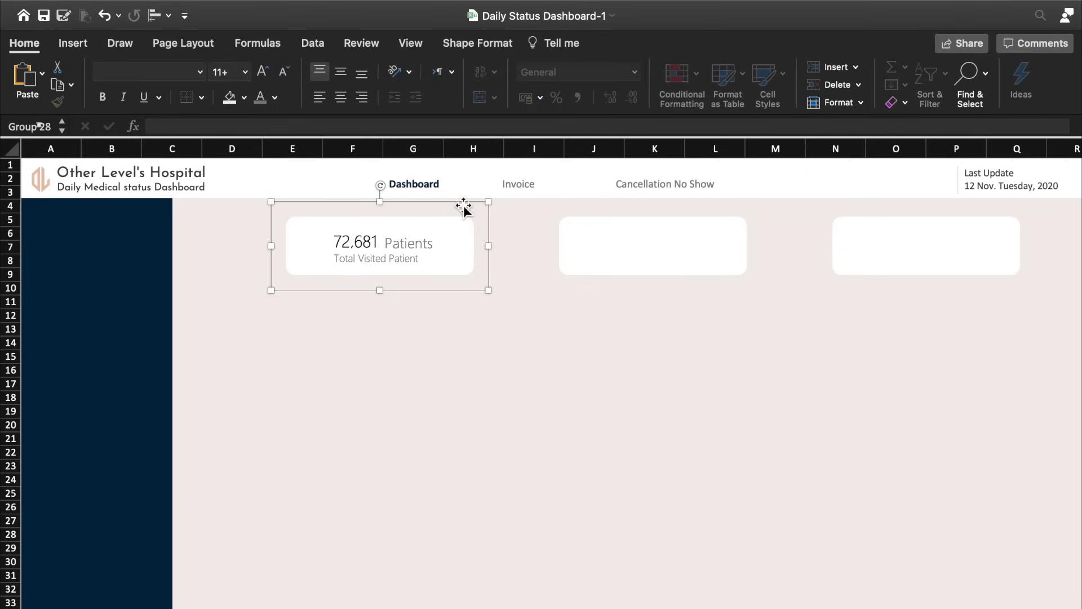
Step: Delete the two empty middle and right cards
click(648, 228)
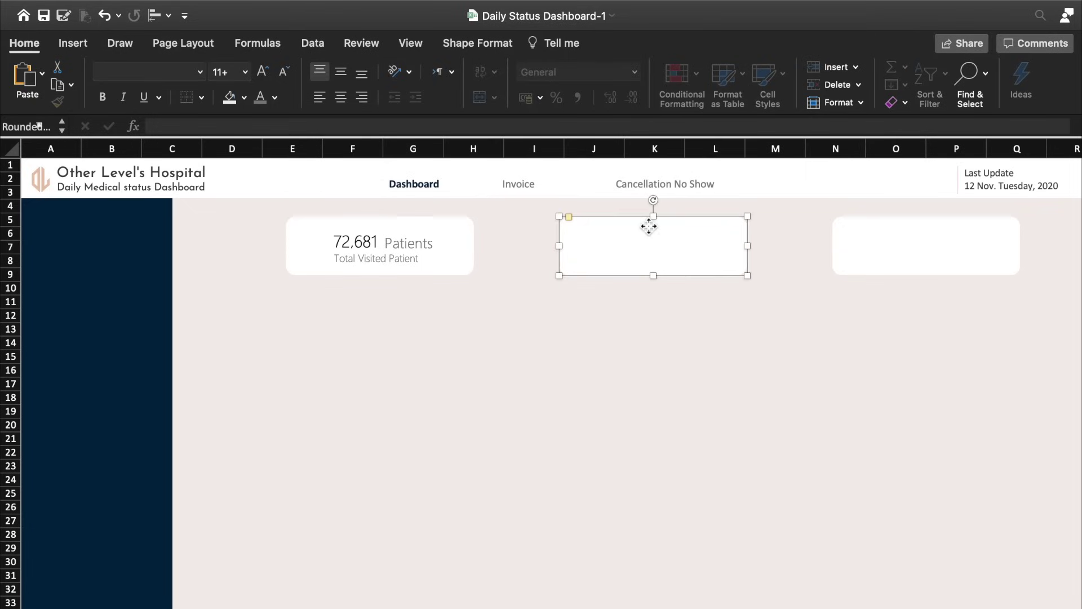
key(BackSpace)
click(833, 254)
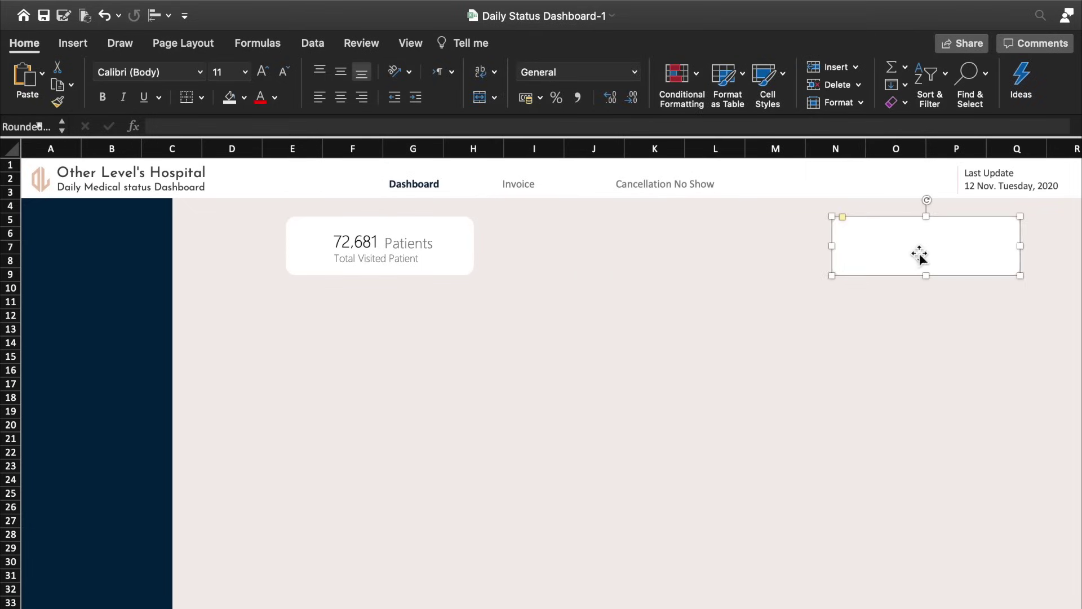
Step: Place copies of the grouped Patients card in the middle and right positions
click(465, 231)
click(467, 208)
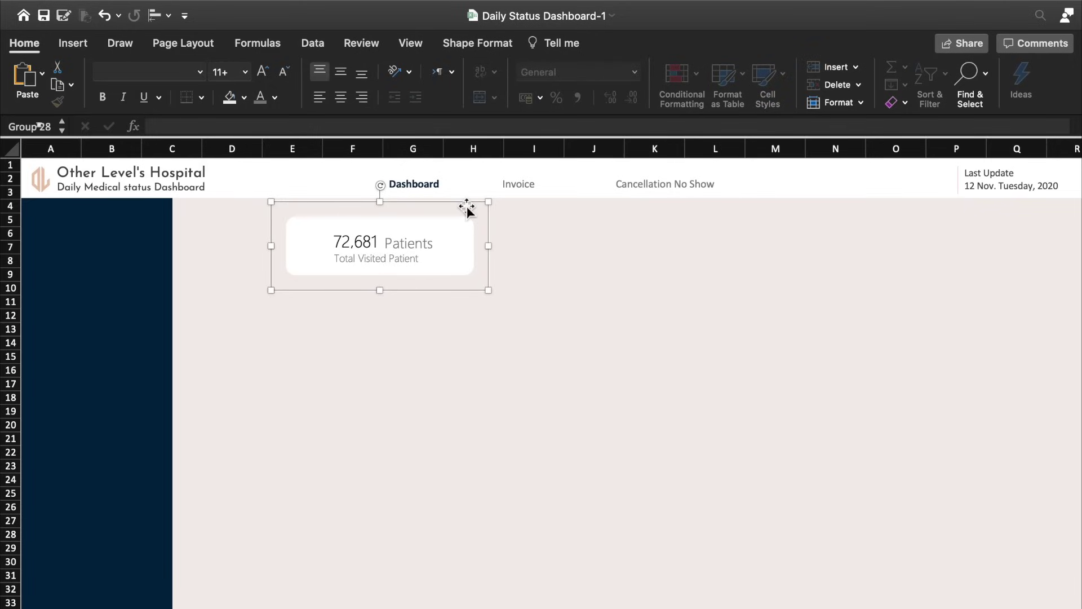
drag(467, 209, 692, 213)
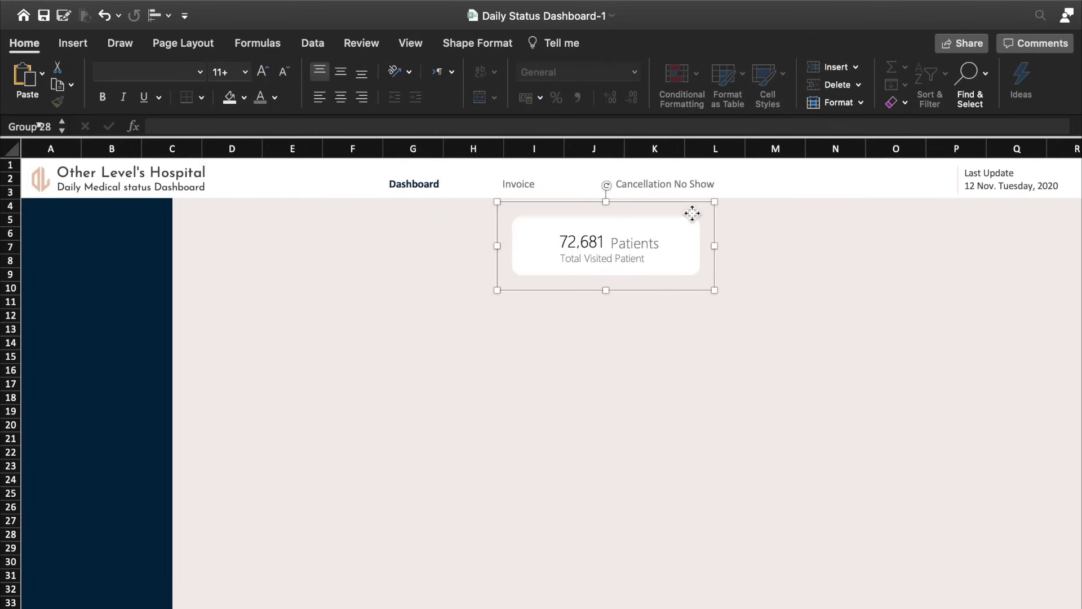
key(ctrl+z)
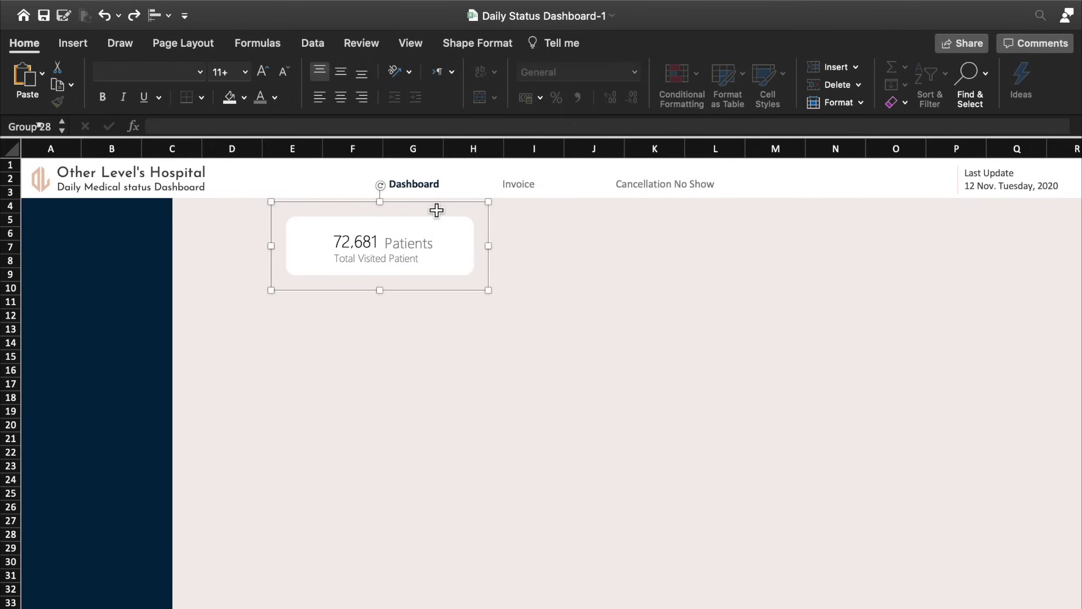
drag(463, 213, 953, 213)
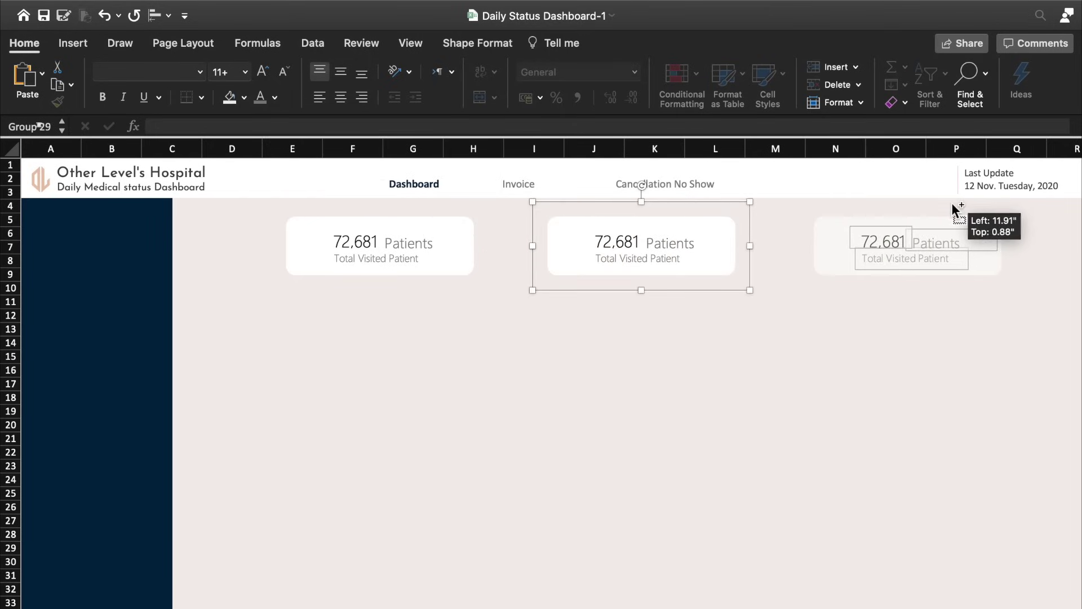
drag(691, 281, 690, 291)
click(474, 328)
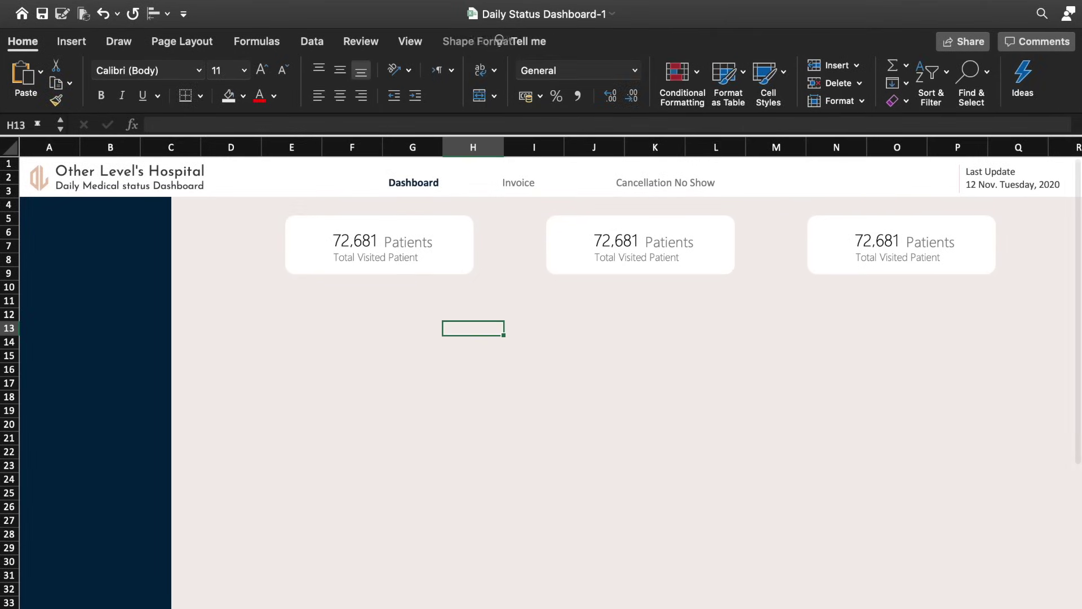
Step: Change the middle card's unit to 'Doctors' and the right card's to 'Regestrar'
double_click(673, 243)
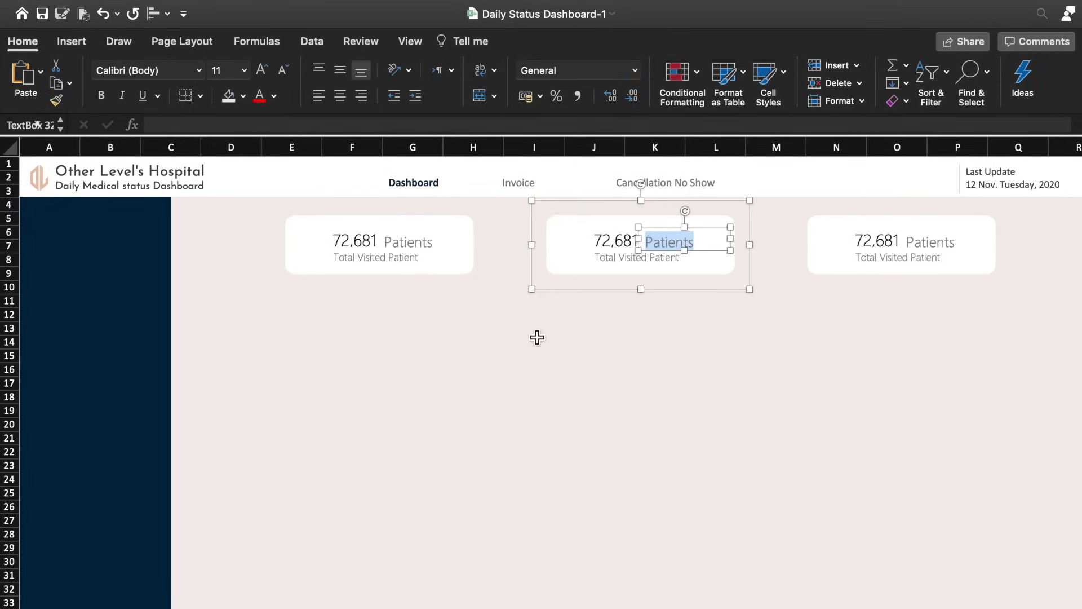
text(Doctor)
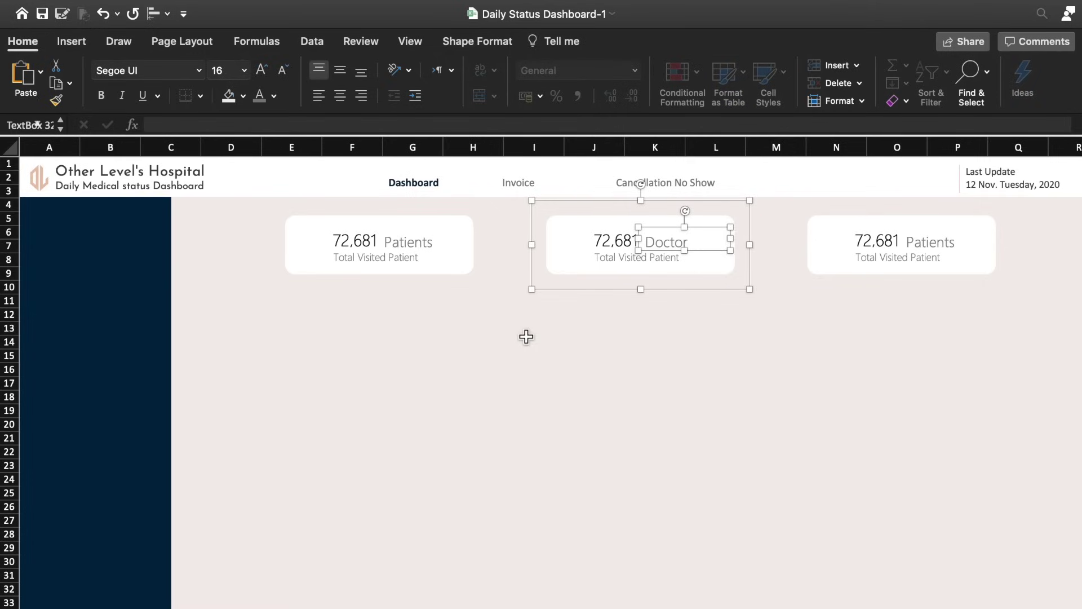
text(s)
double_click(920, 245)
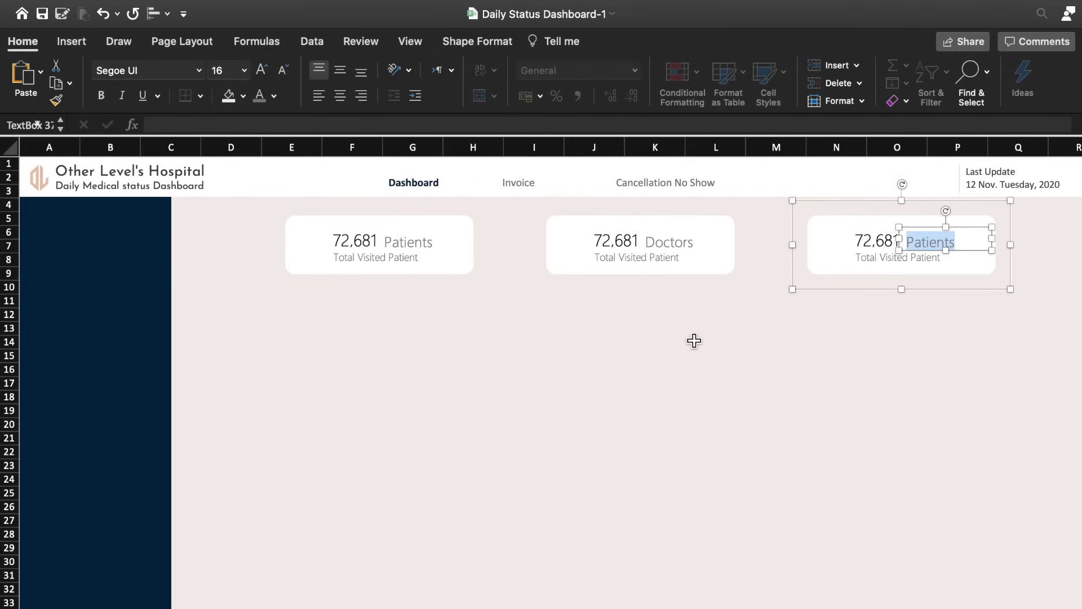
text(Regestrar)
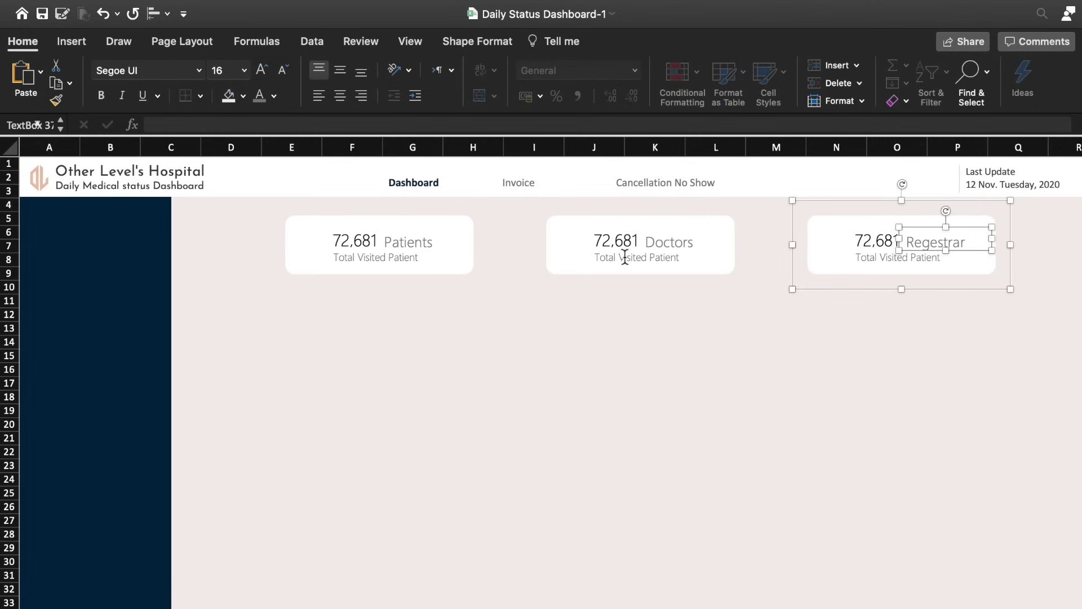
Step: Retitle the subtitles 'Total Avilable Doctors' and 'Total Avilable Regestrators'
double_click(665, 257)
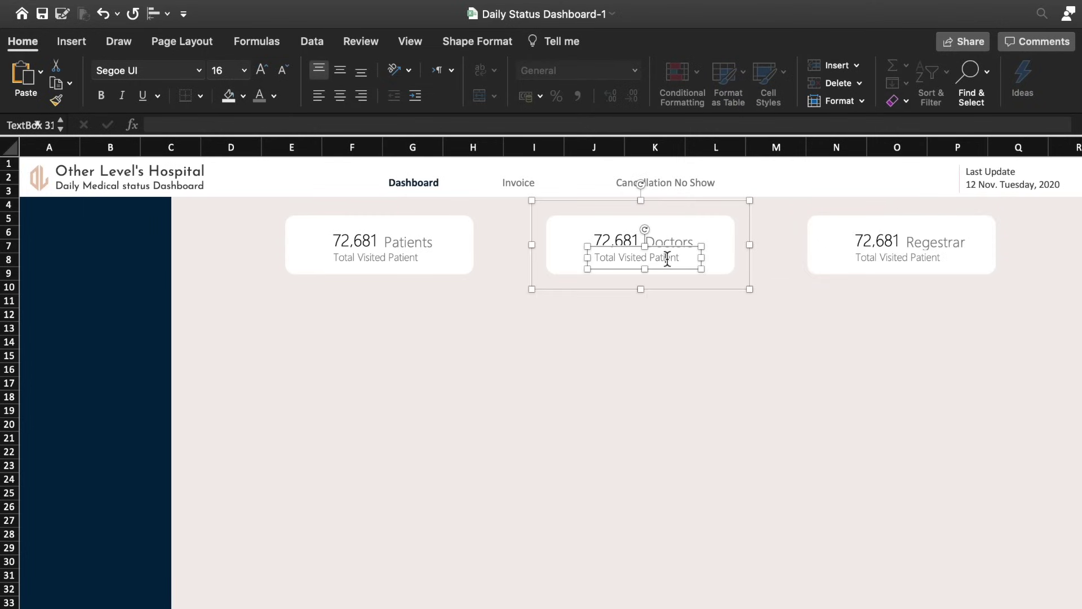
click(682, 258)
drag(680, 258, 632, 259)
text(Avai)
text(lable Doctors)
double_click(906, 258)
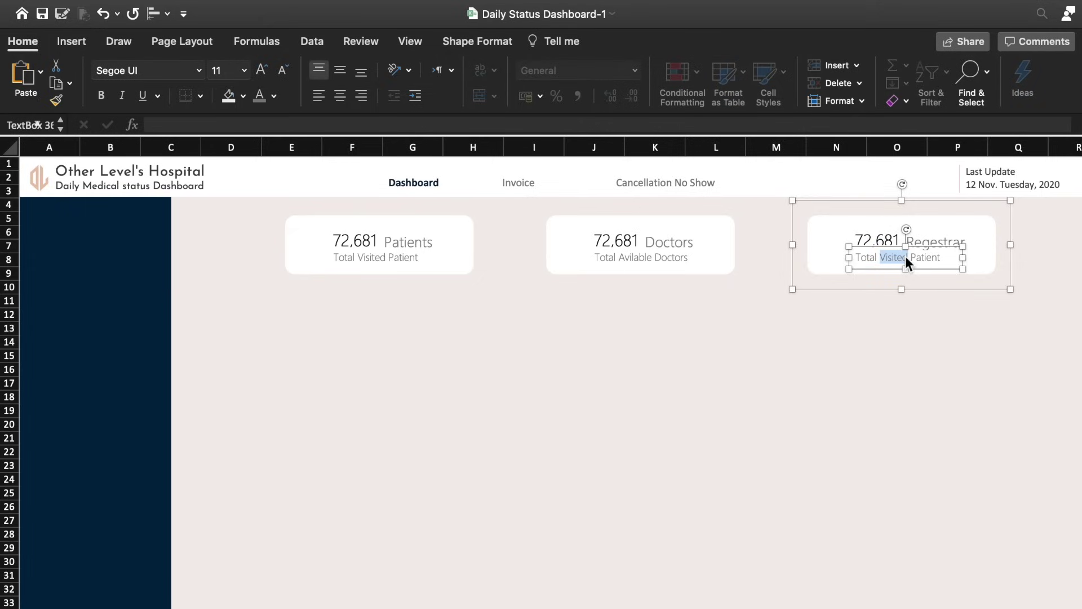
text(vilable Regestrato)
text(rs)
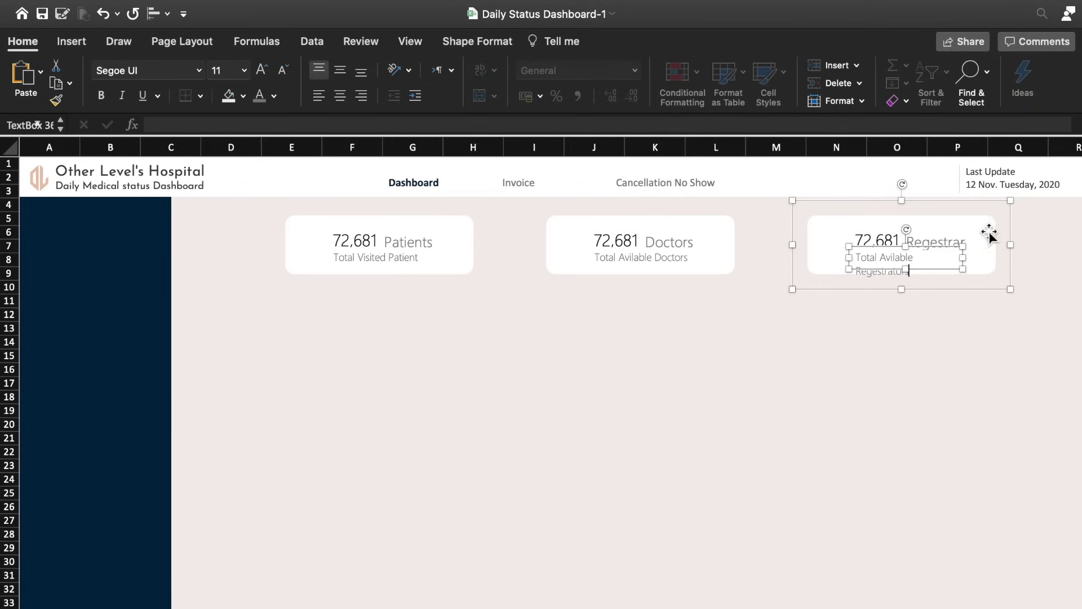
drag(963, 257, 986, 259)
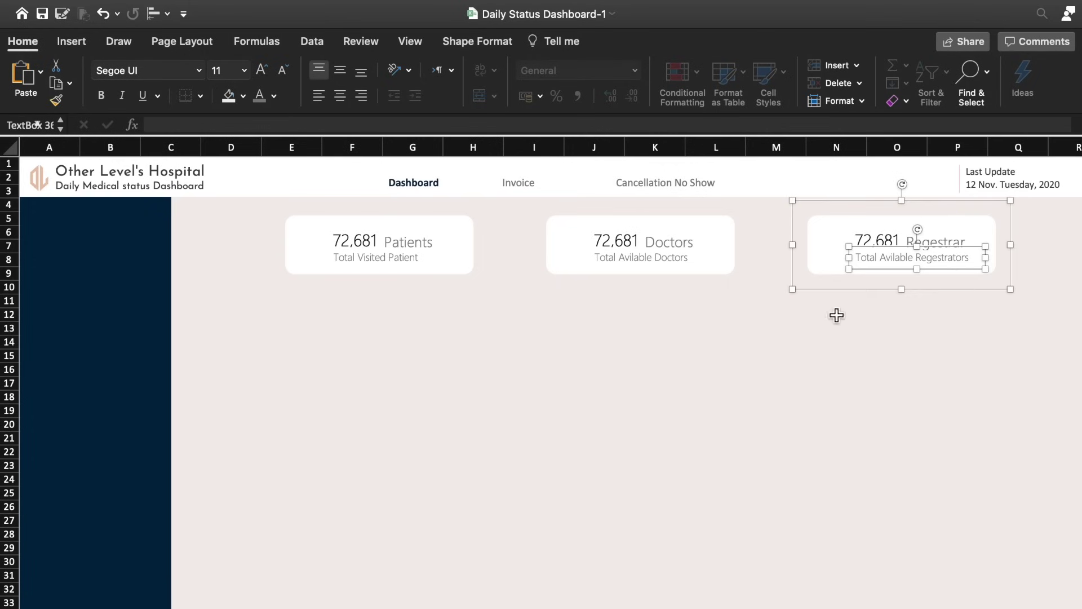
key(ctrl+z)
Step: Link the Doctors card number to 'Pivottable 1'!B14 so it shows 180
click(610, 388)
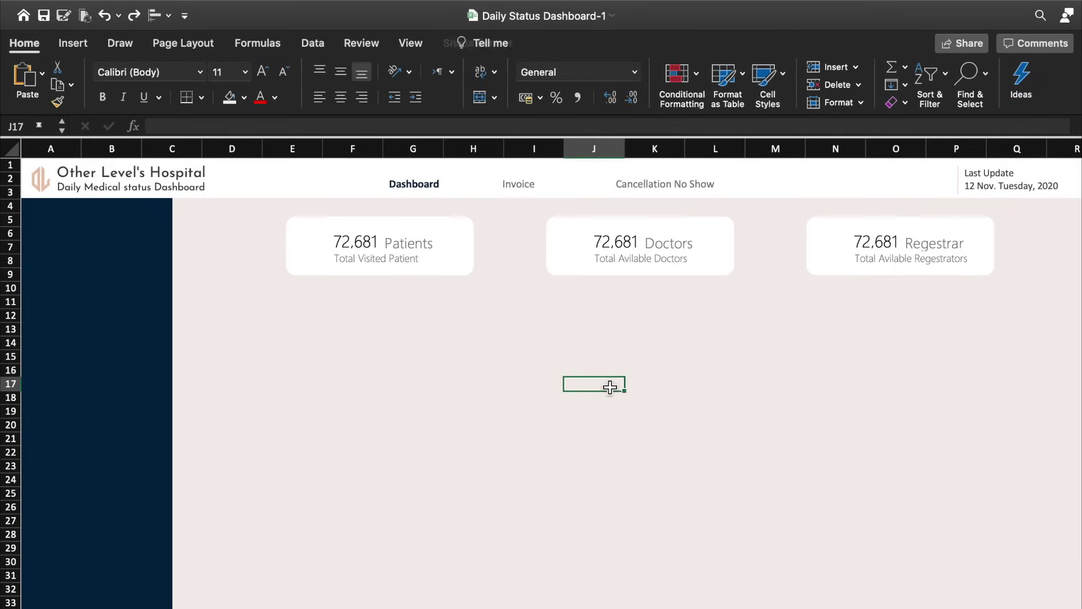
click(628, 242)
click(628, 241)
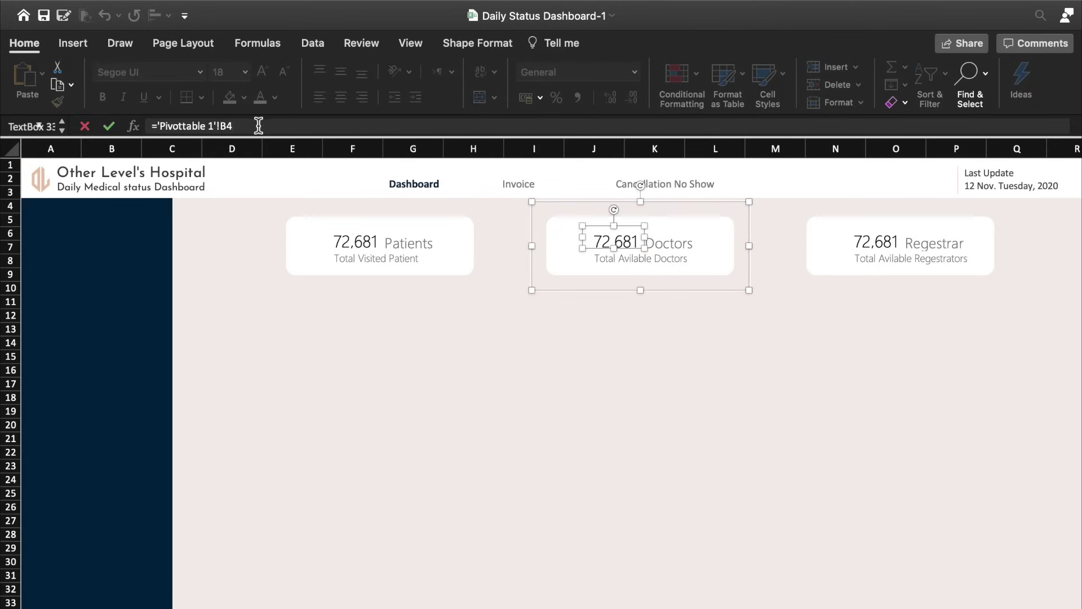
drag(259, 125, 158, 126)
key(BackSpace)
text(==)
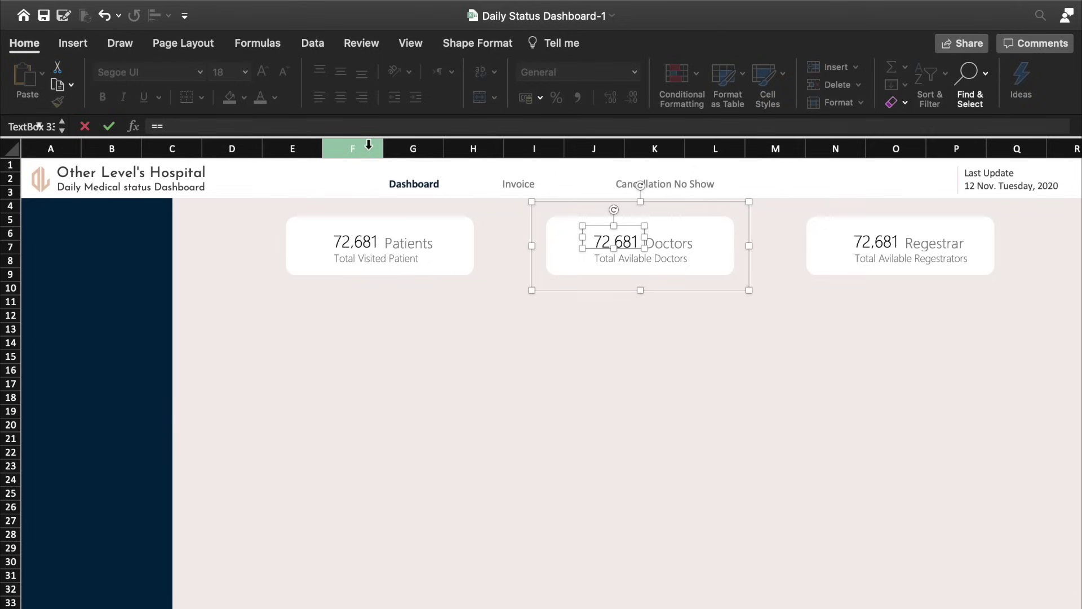
key(Escape)
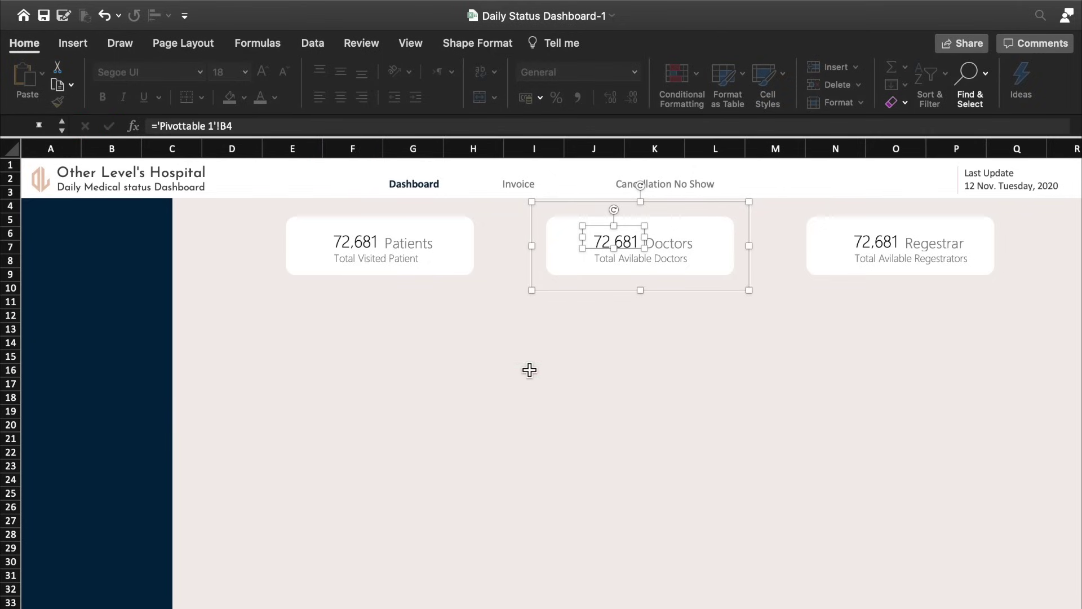
click(595, 331)
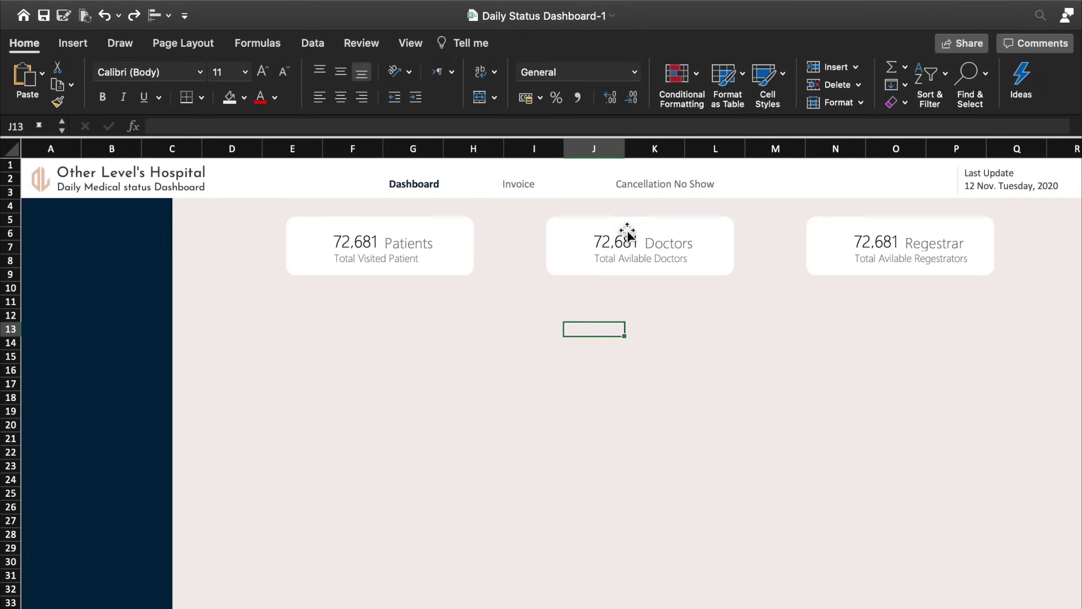
click(620, 242)
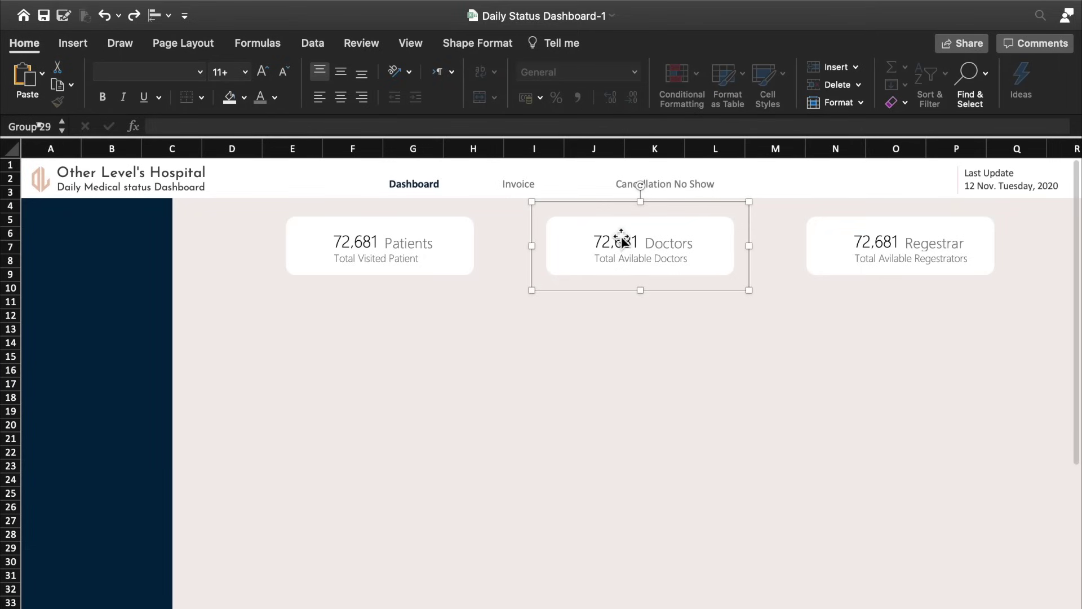
click(622, 240)
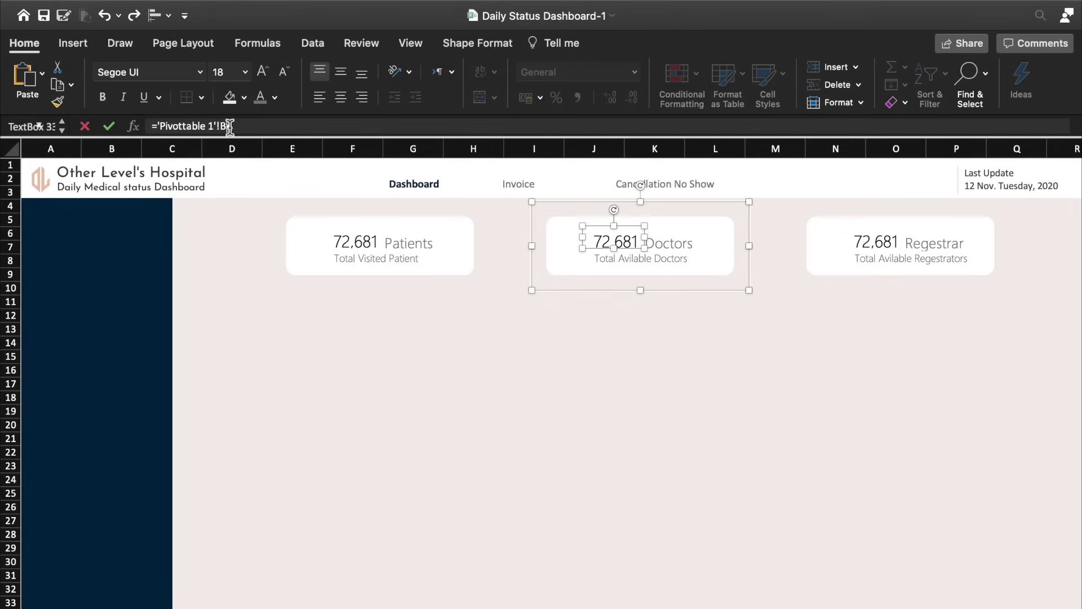
click(228, 126)
text(14)
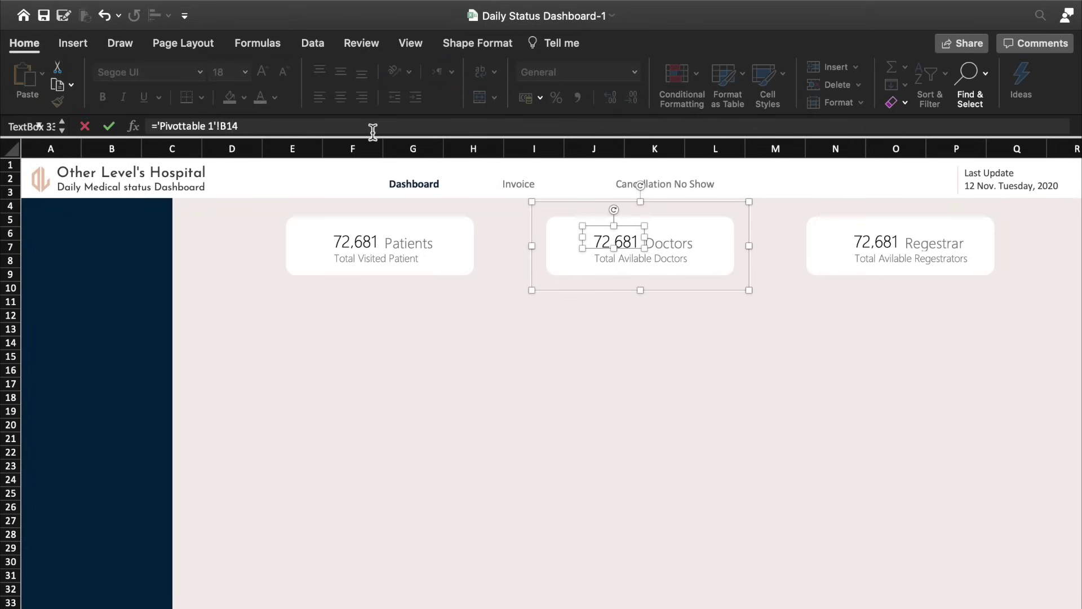
key(Return)
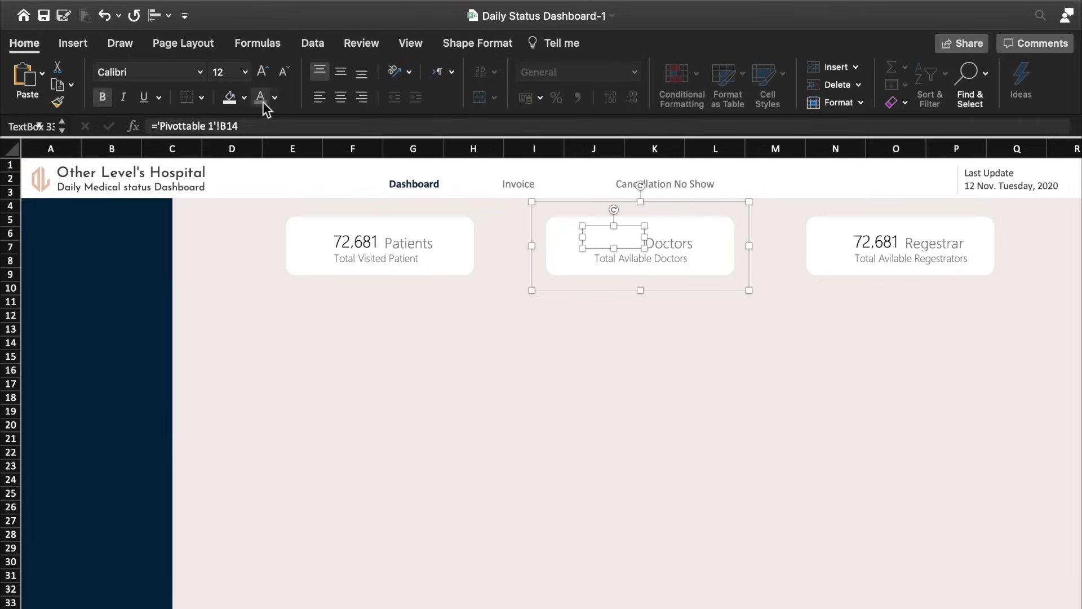
Step: Style the 180 figure in Segoe UI Light, size 18, dark grey
click(262, 102)
click(202, 72)
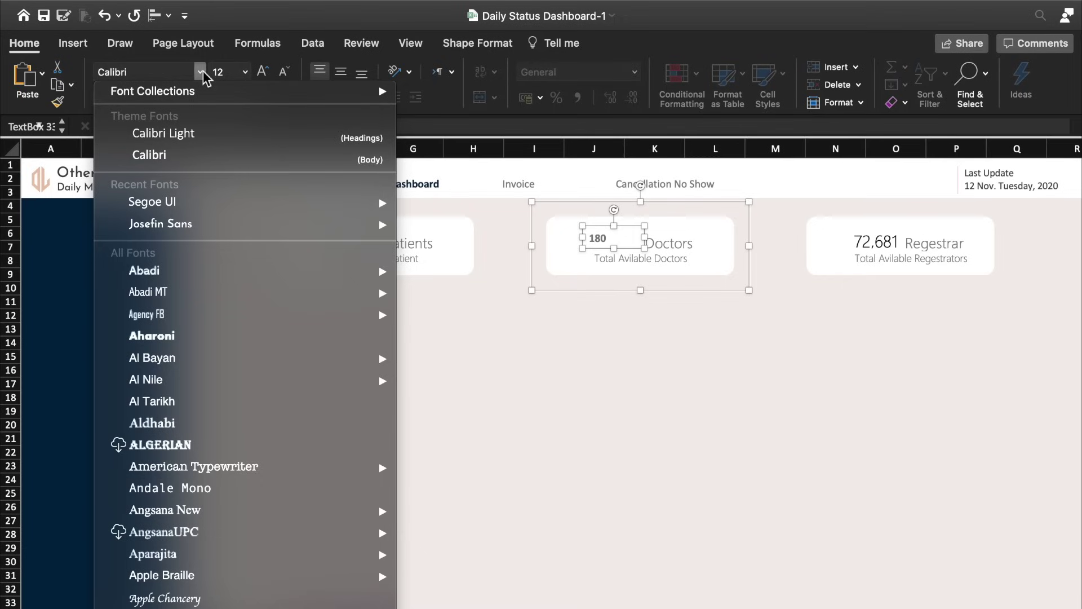
mouse_move(152, 201)
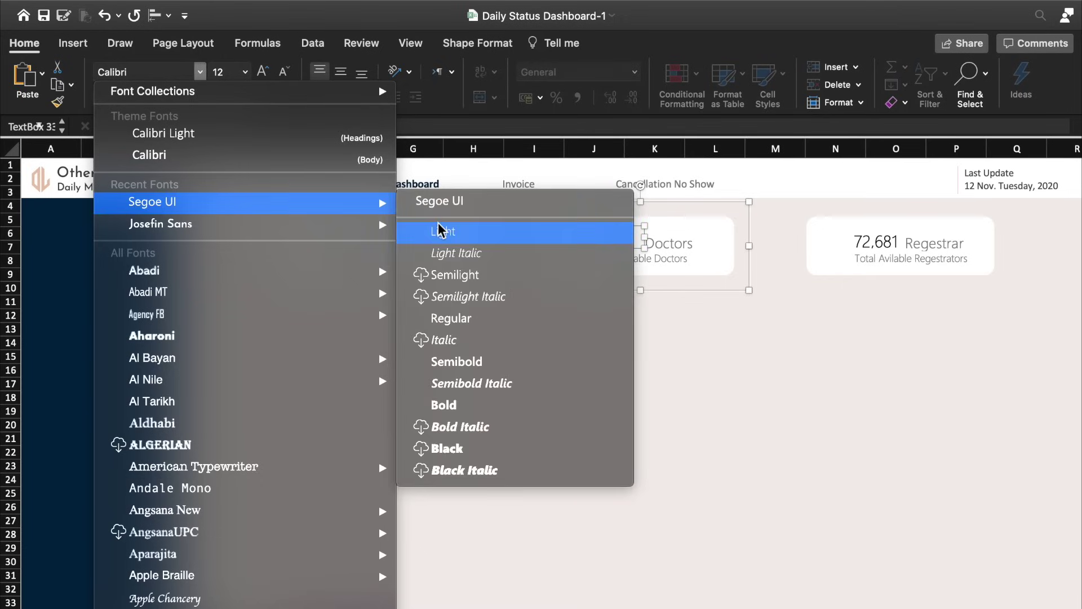
click(486, 237)
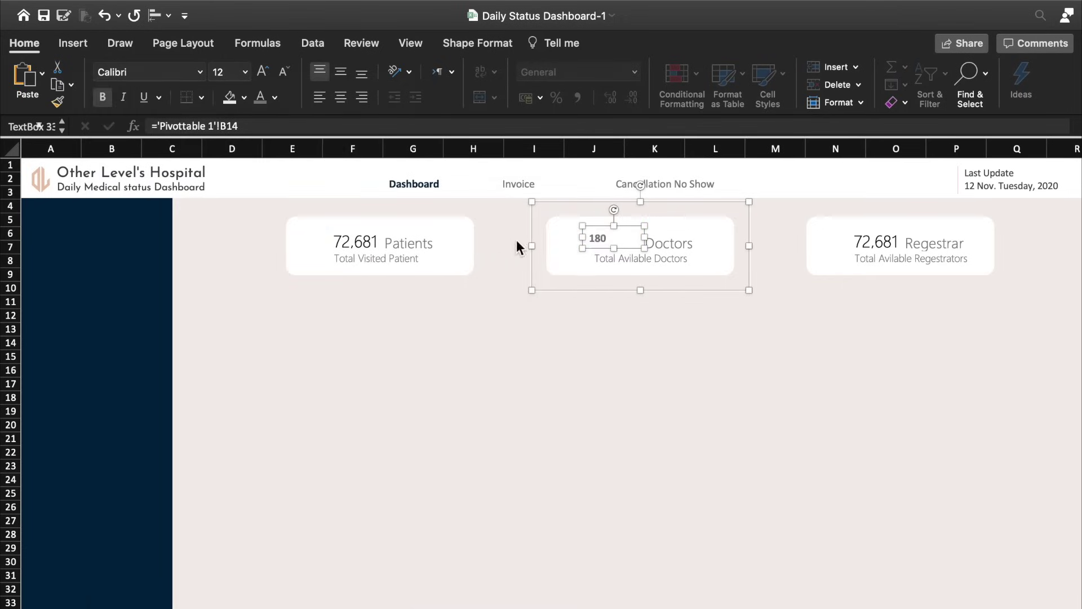
click(262, 75)
click(263, 74)
click(263, 74)
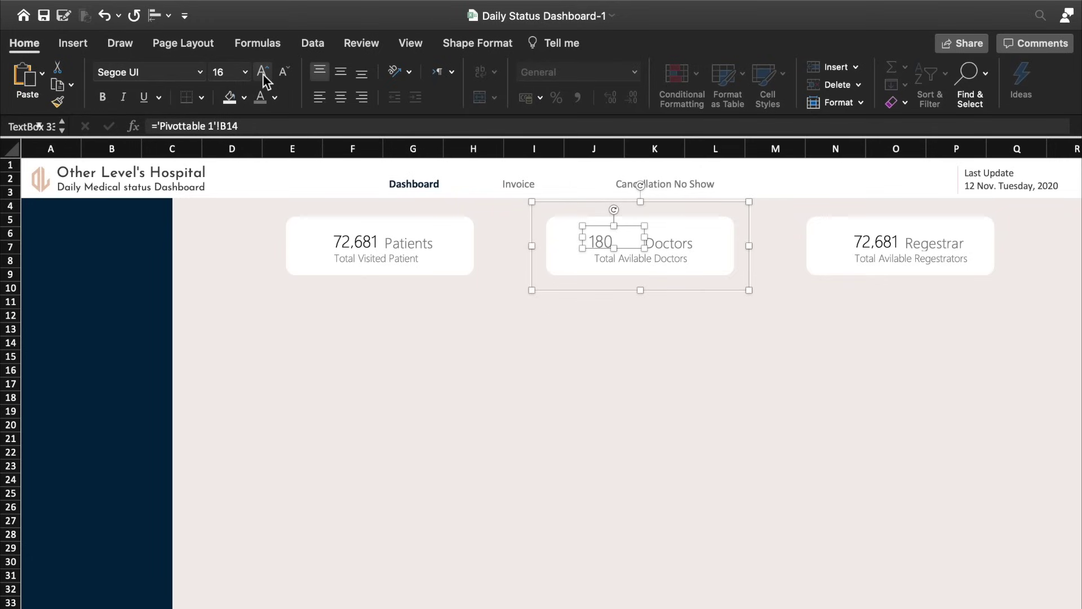
click(275, 97)
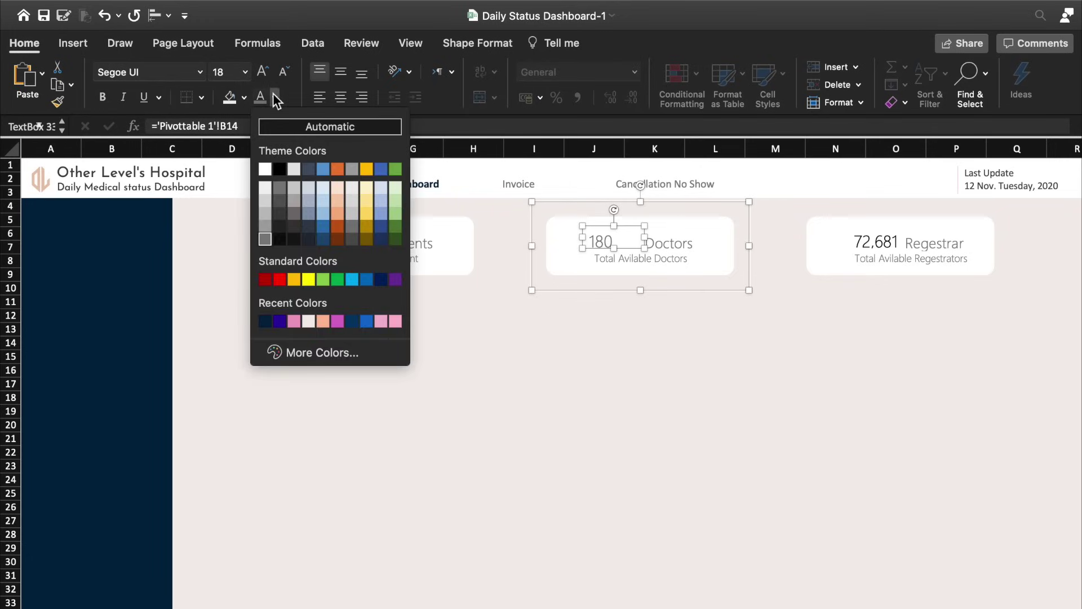
click(280, 213)
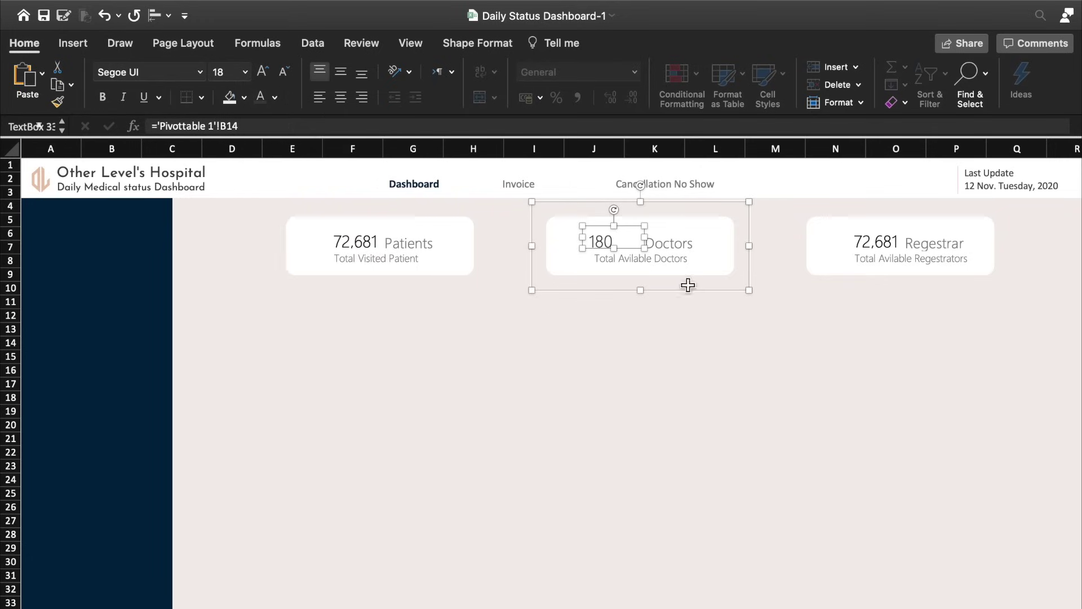
click(858, 238)
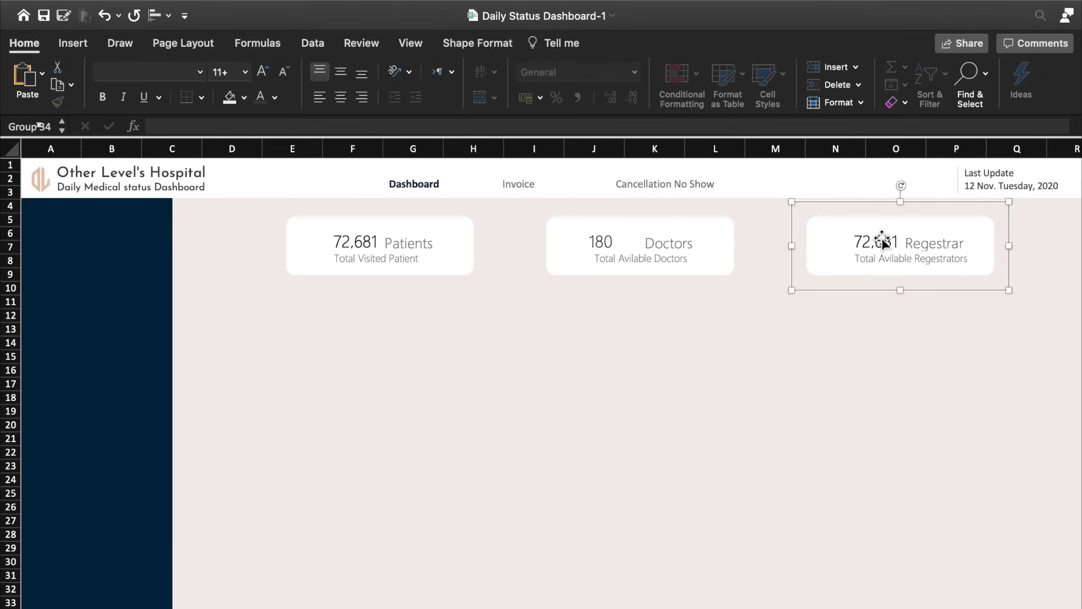
Step: Link the Regestrar card number to 'Pivottable 1'!B9 so it shows 123
click(882, 241)
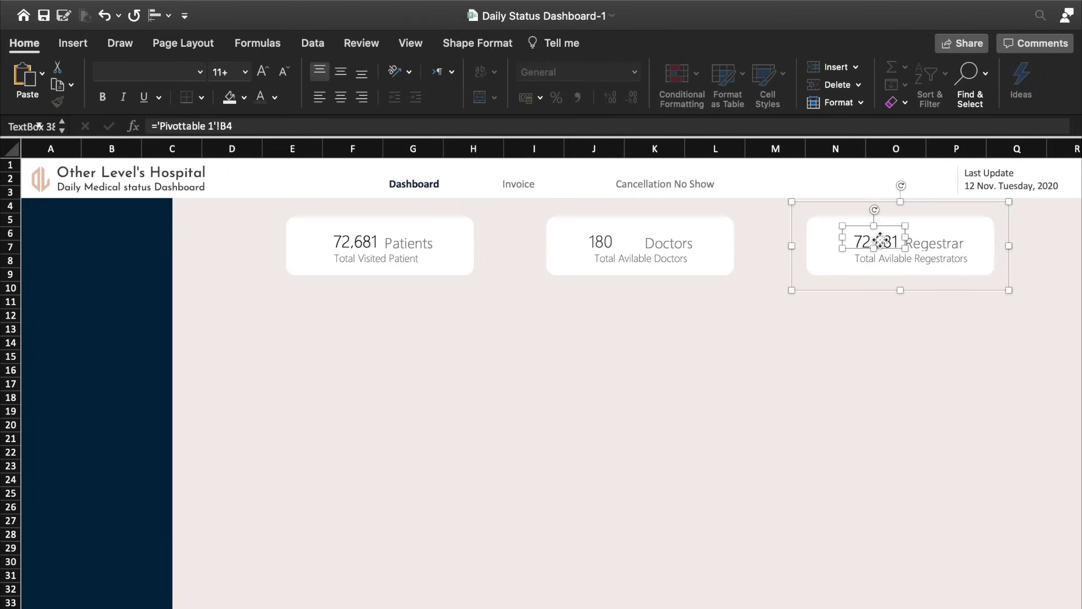
click(243, 126)
text(9)
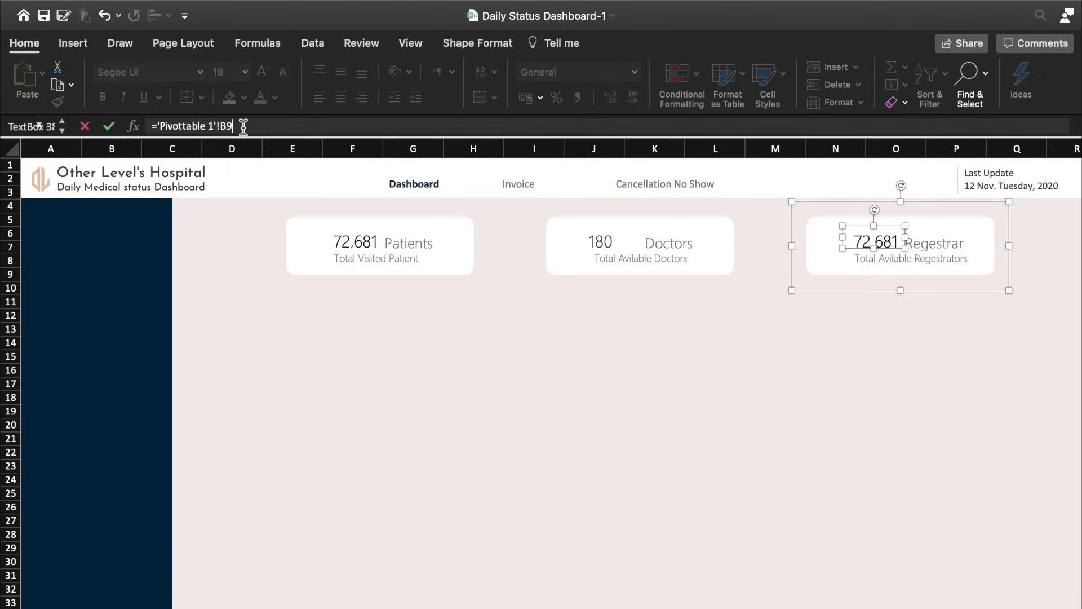
key(Return)
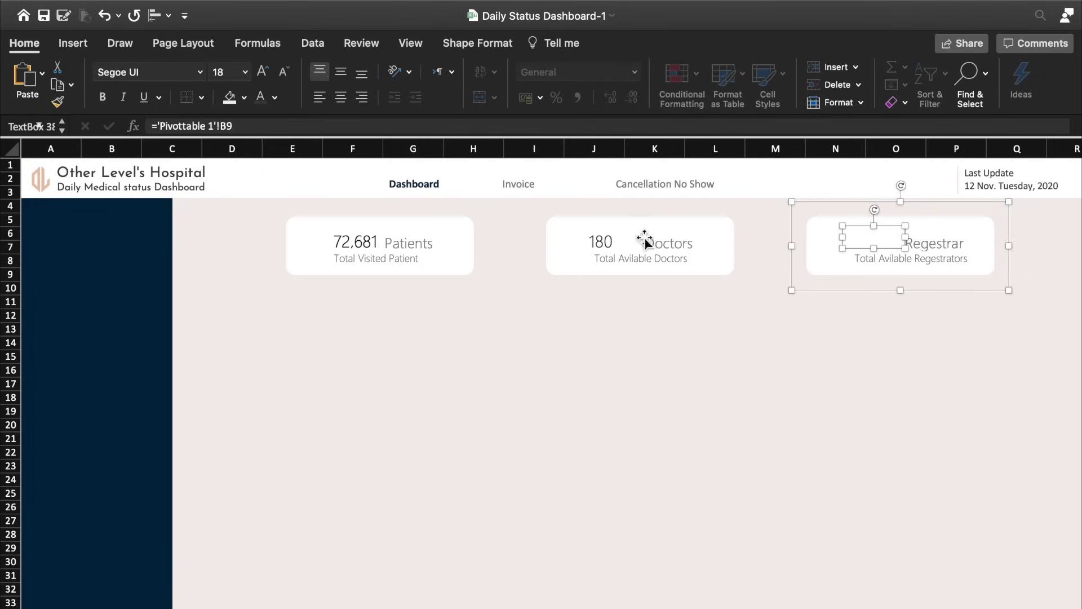
Step: Ungroup the Regestrar card, Format Paint the 180 style onto 123, and nudge it into place
click(793, 220)
right_click(794, 215)
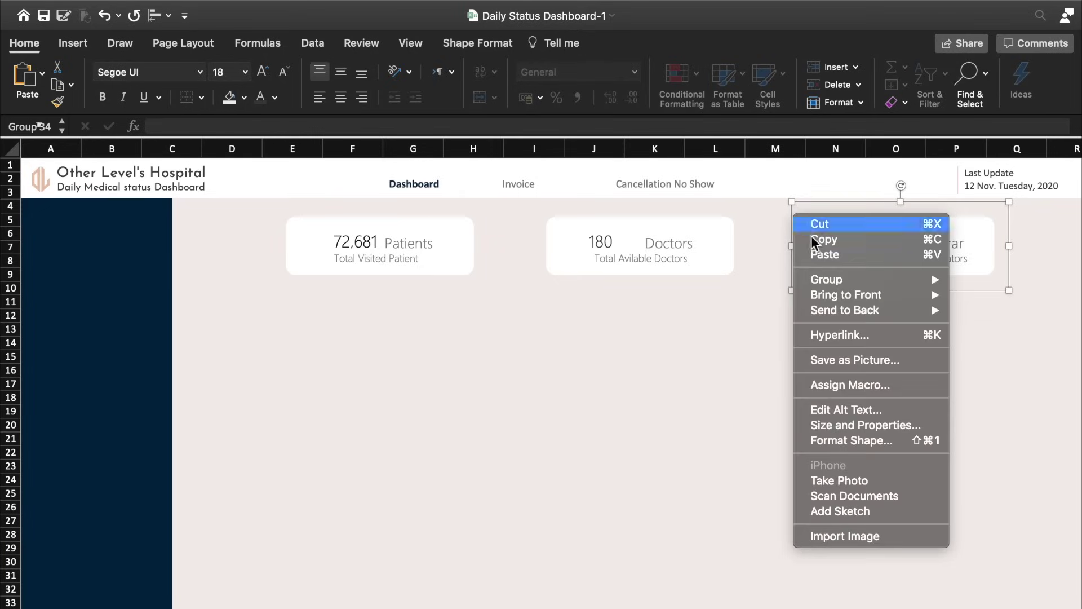
mouse_move(826, 279)
click(1012, 320)
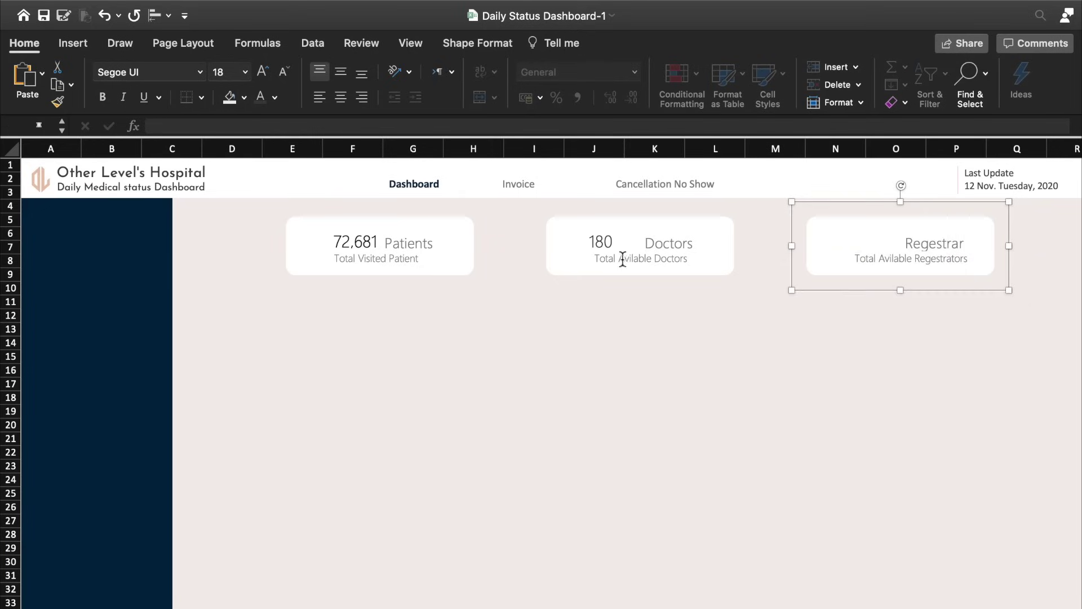
click(599, 239)
click(602, 242)
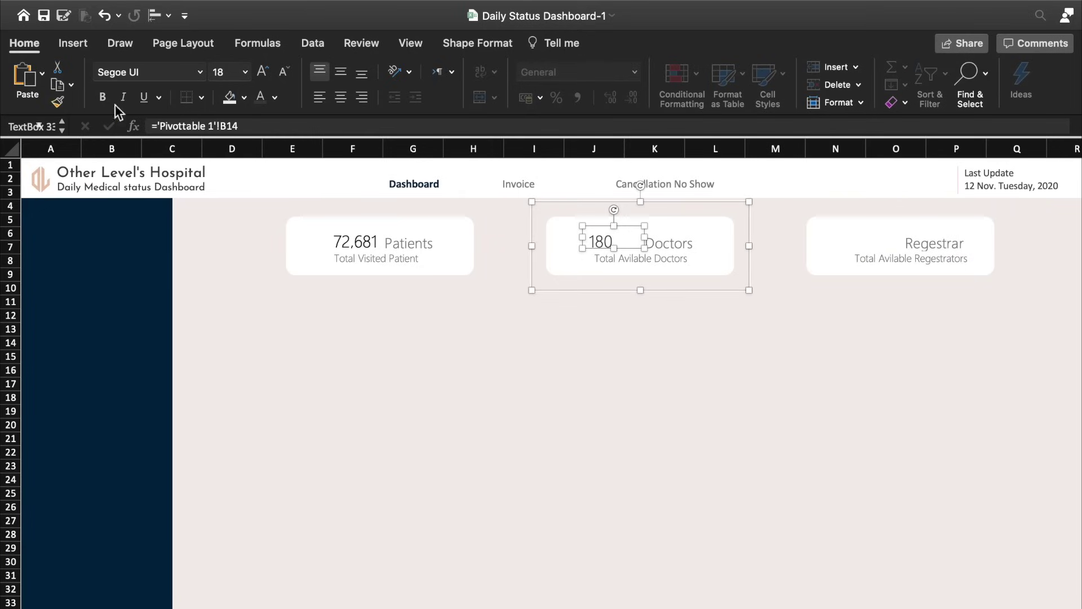
click(57, 102)
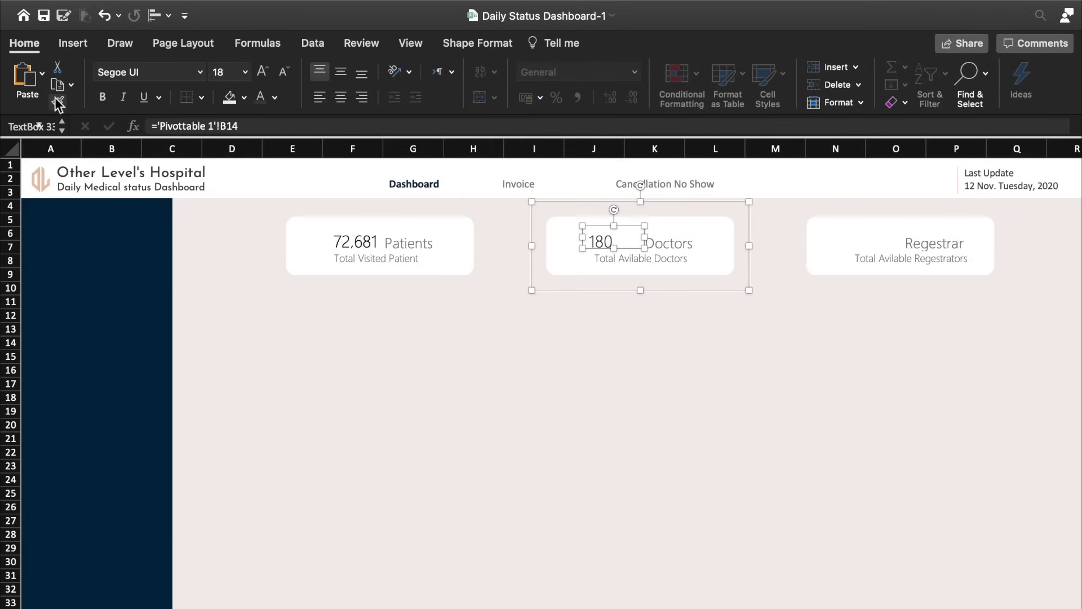
click(856, 246)
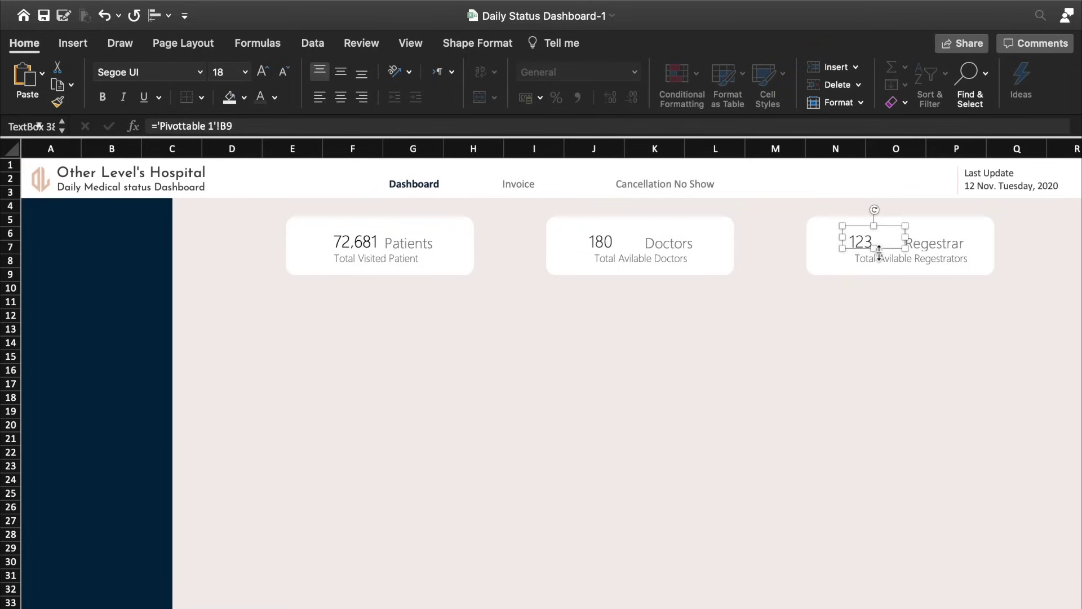
drag(879, 249, 879, 255)
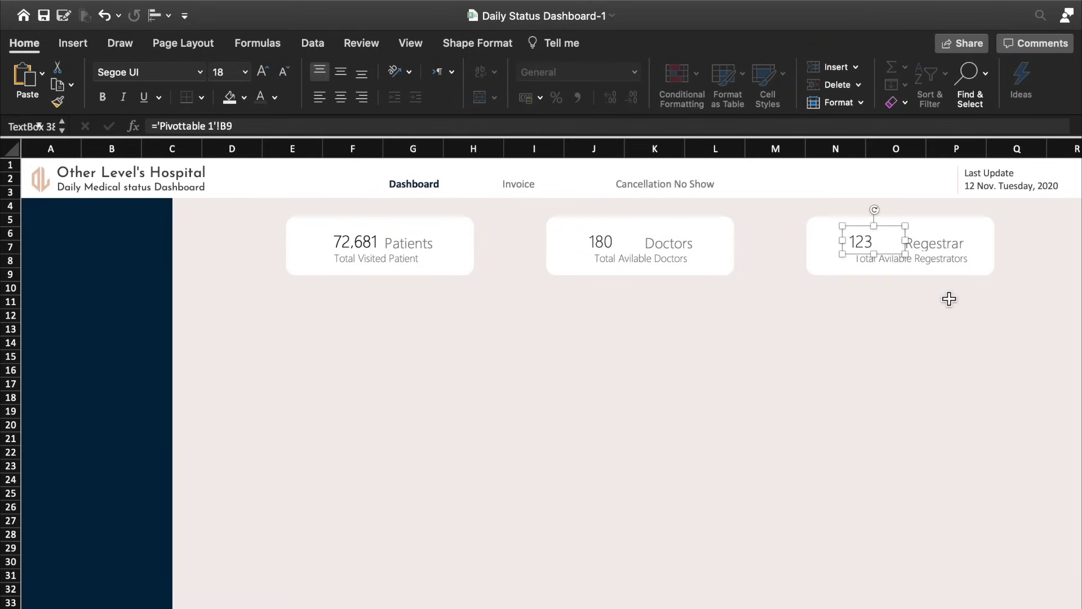
key(Right)
key(Right)
key(Right)
key(Right)
key(Right)
key(Right)
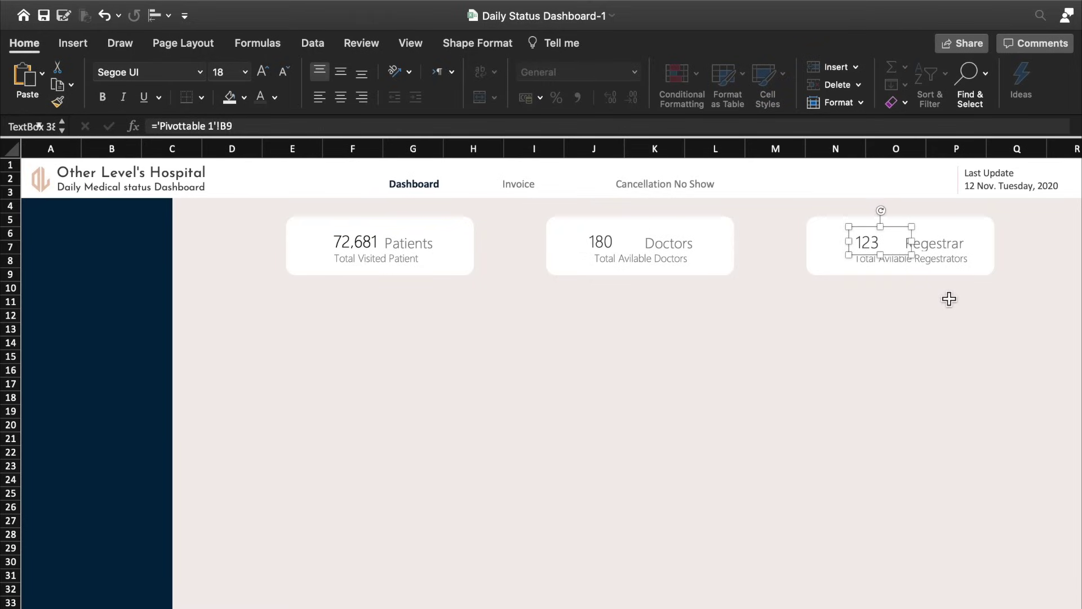
key(Left)
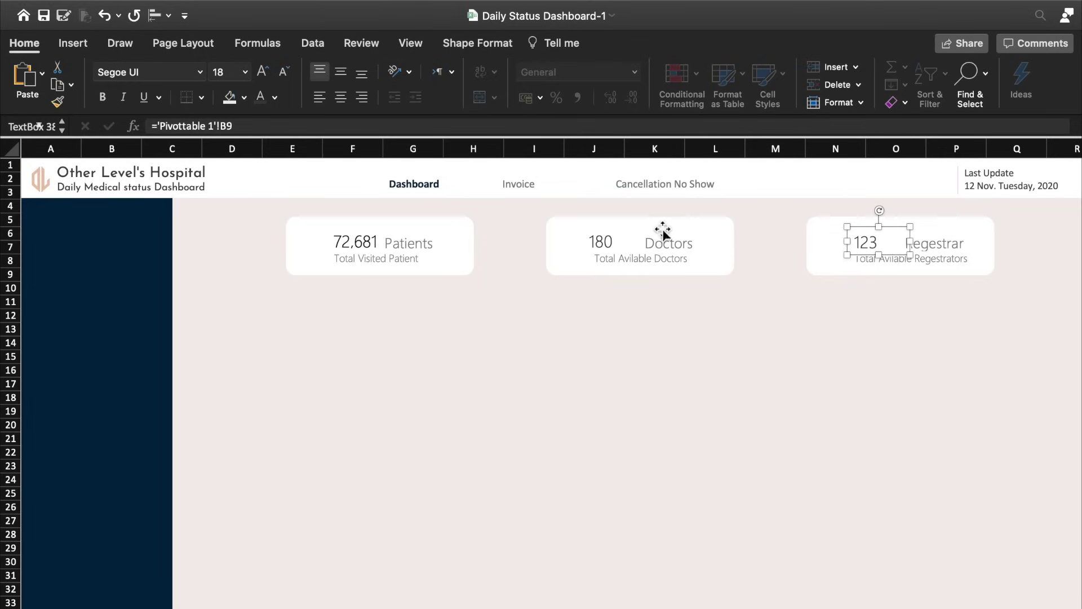
Step: Nudge the 180 label right and the Doctors word three steps left
click(613, 246)
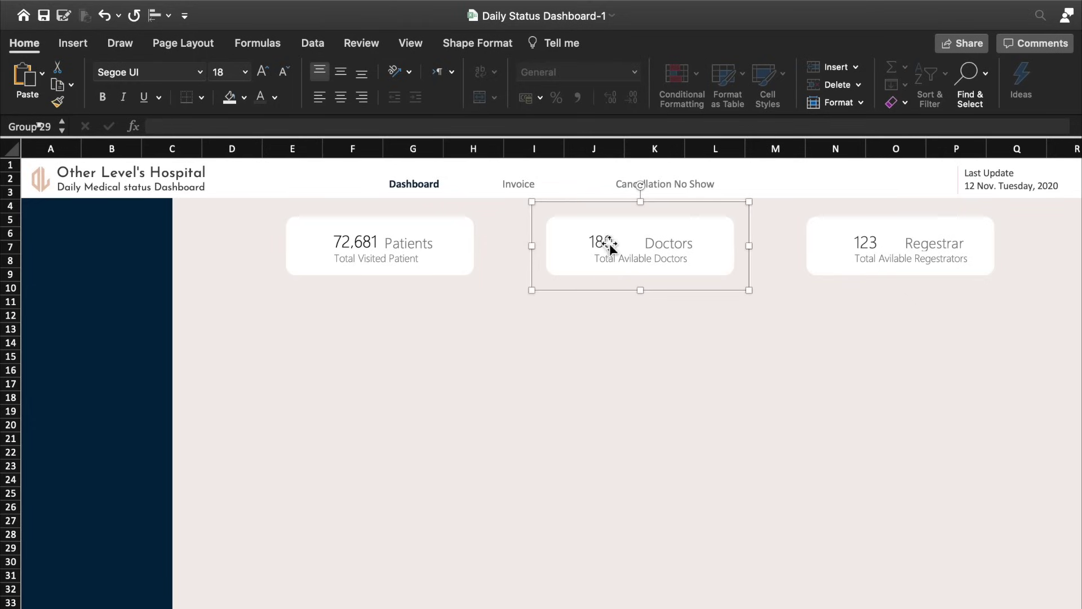
click(609, 242)
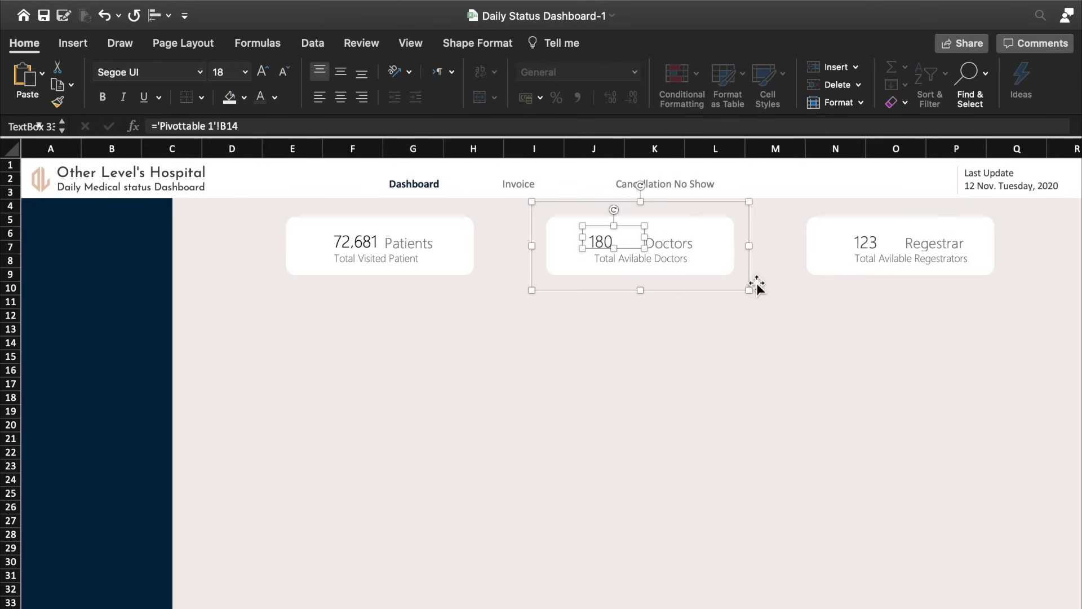
key(Right)
key(Right)
key(Right)
key(Right)
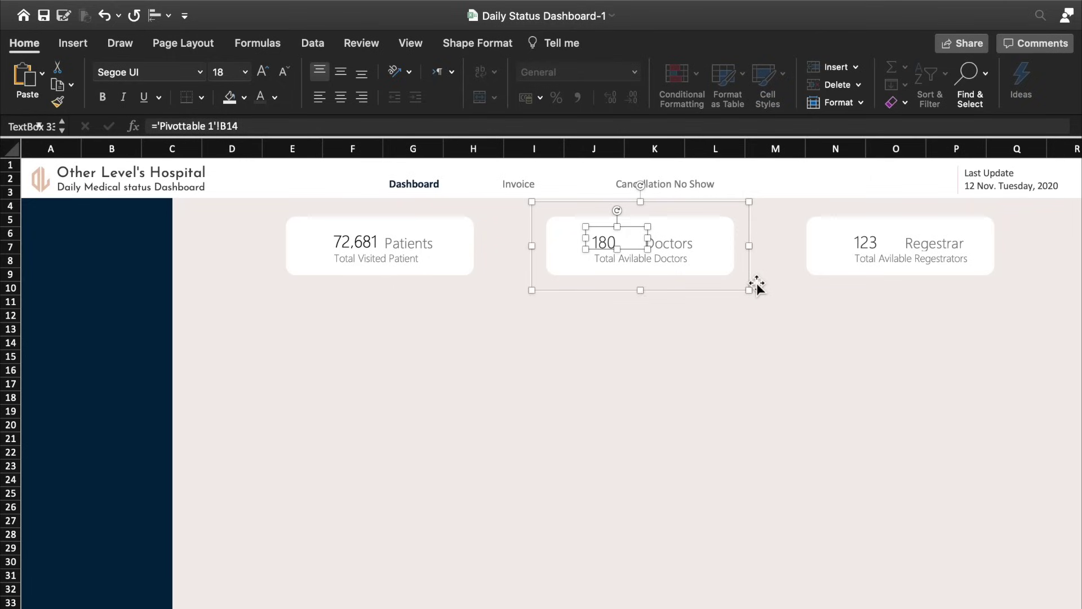
click(672, 242)
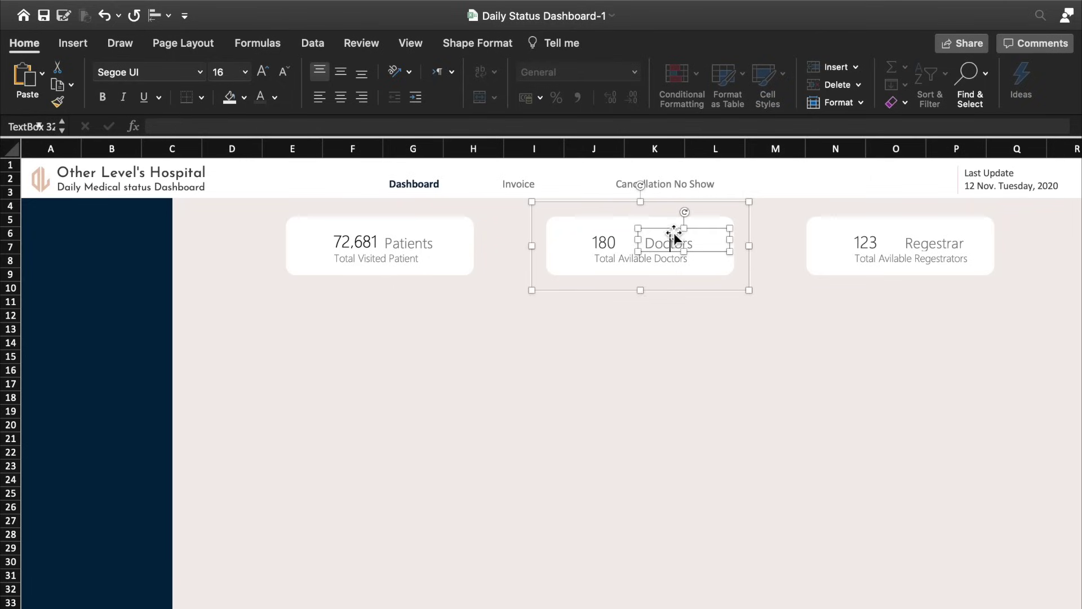
key(Left)
key(Left)
key(Left)
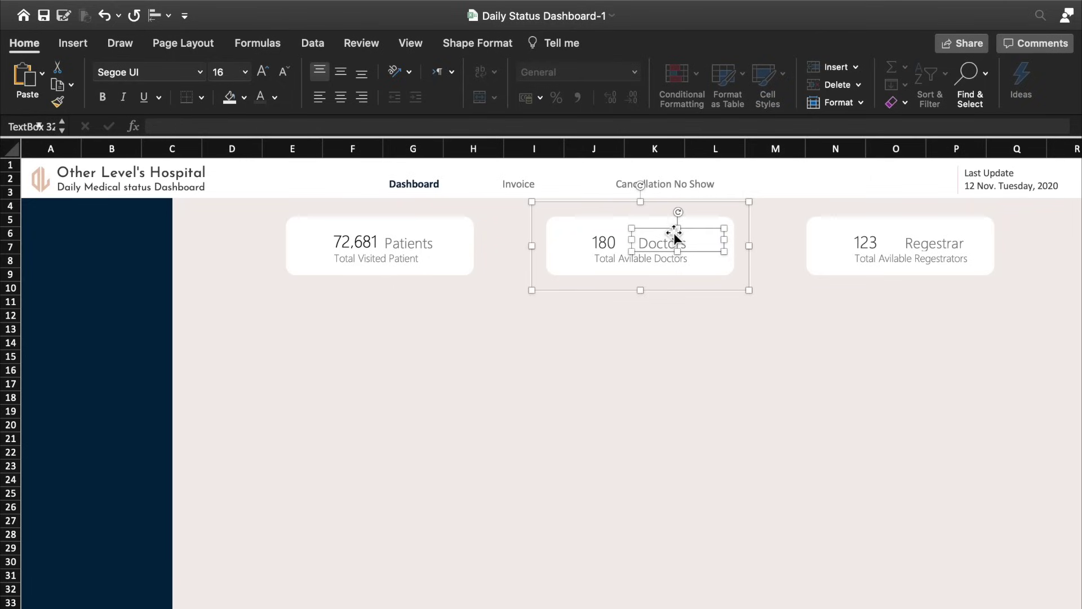
key(Left)
key(Left)
key(Left)
key(Left)
key(Left)
key(Left)
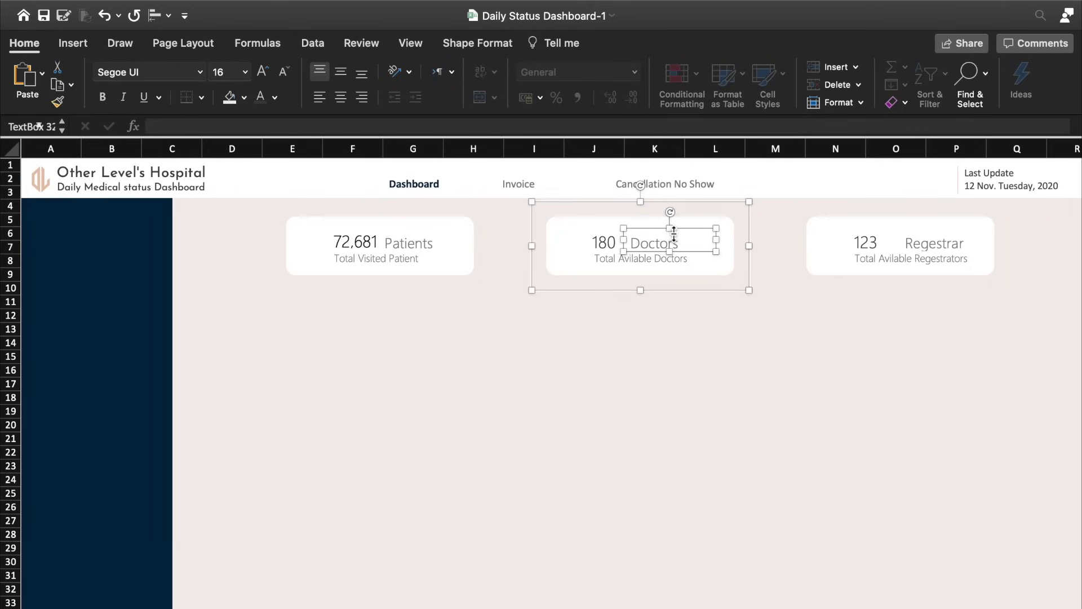
key(Left)
Step: Move the Regestrar word left beside 123 and shift the Patients label slightly left
click(937, 245)
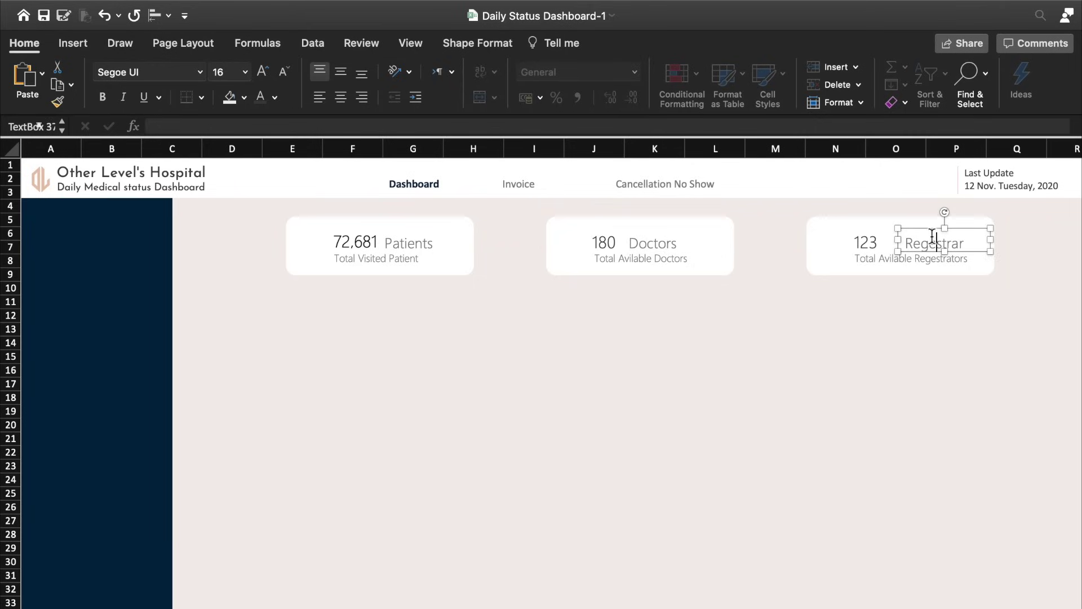
drag(931, 231, 910, 231)
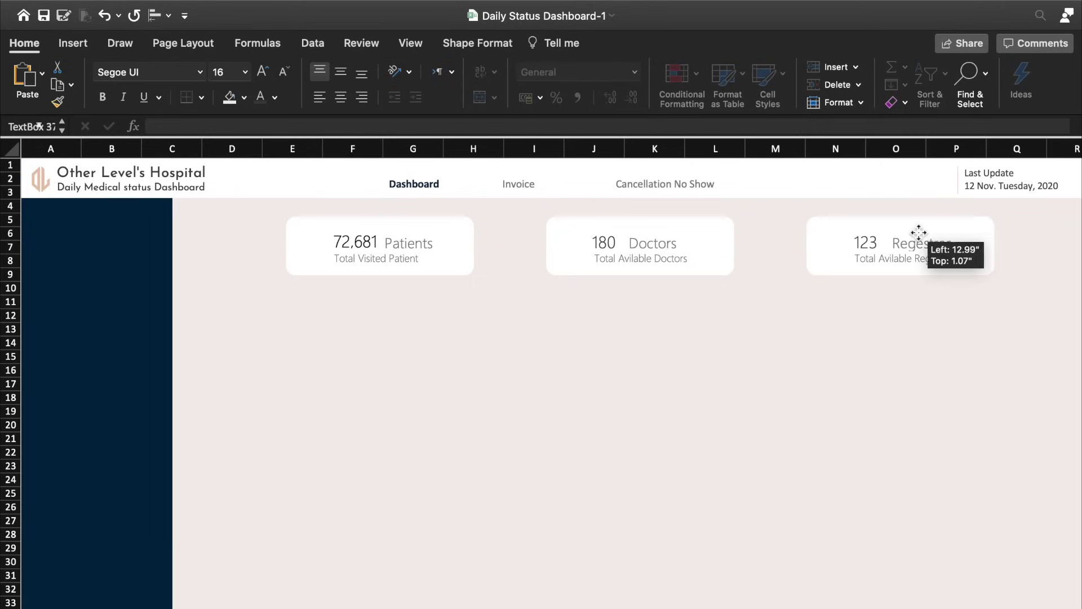
click(809, 340)
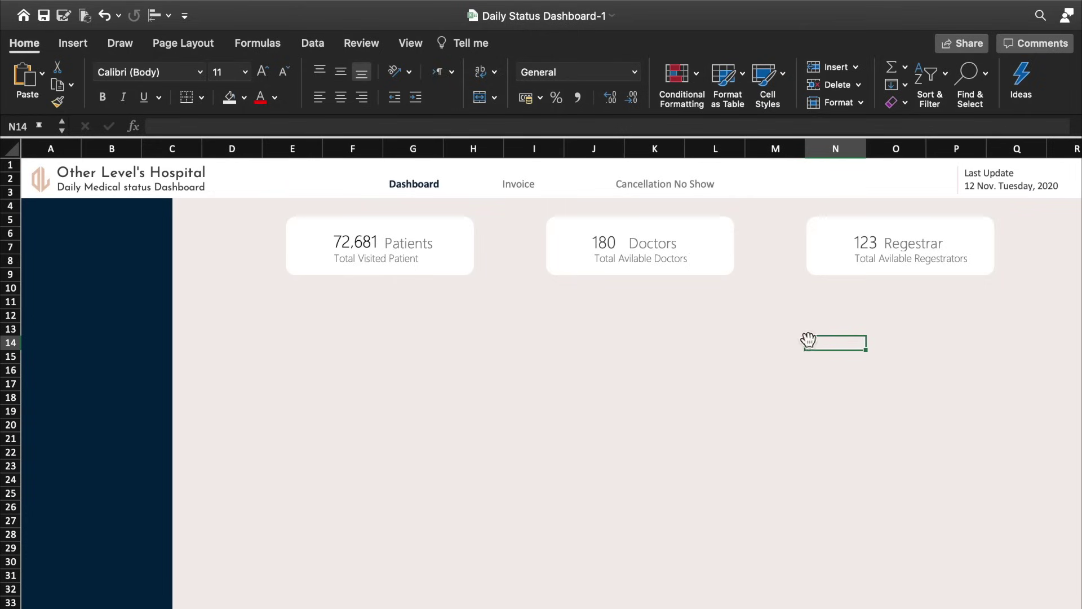
click(429, 239)
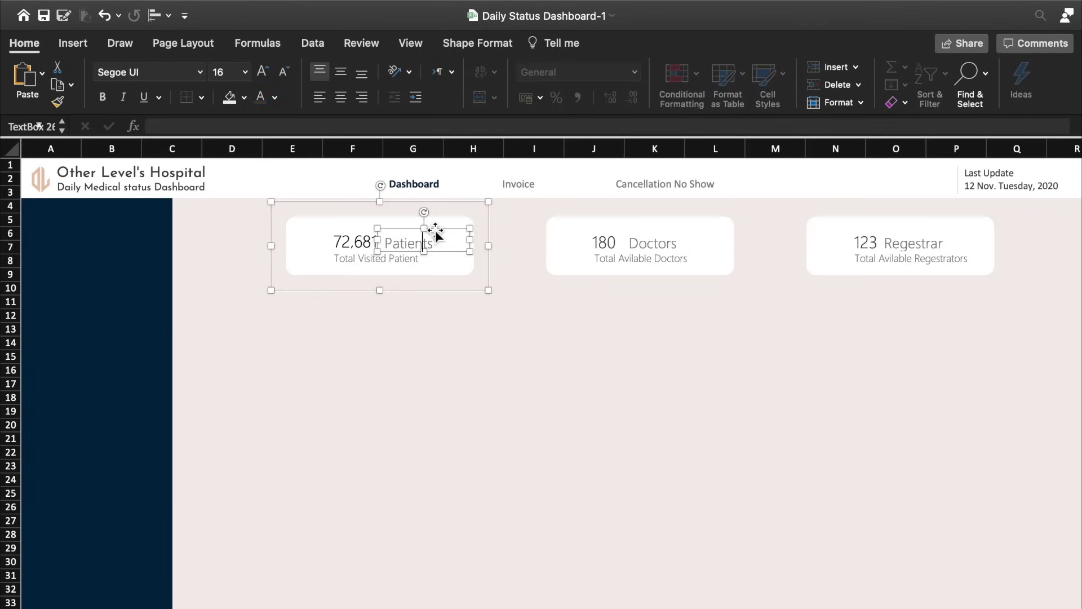
key(ctrl+z)
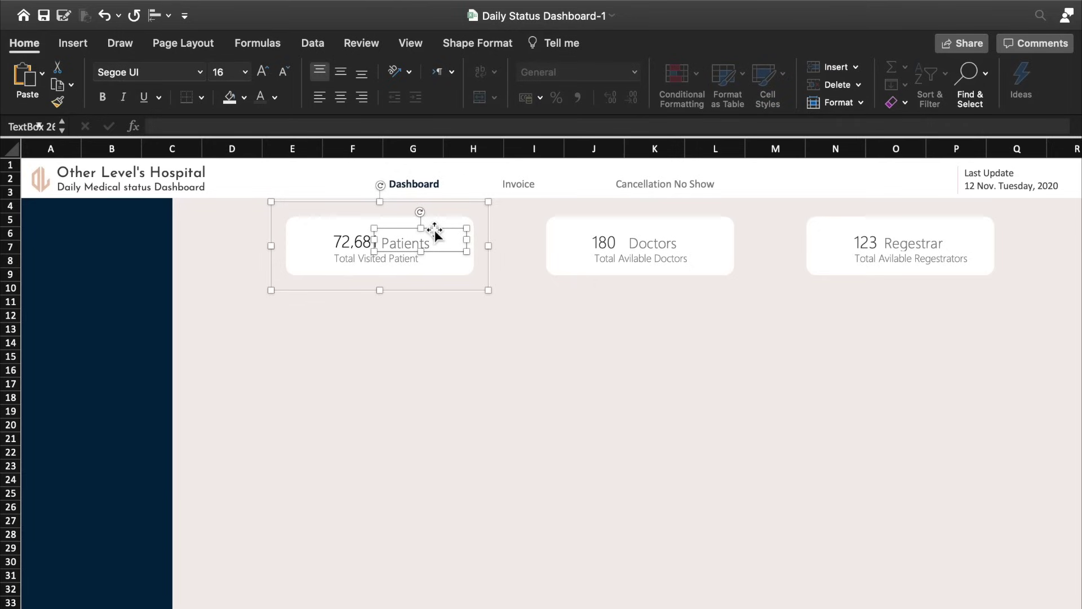
click(457, 380)
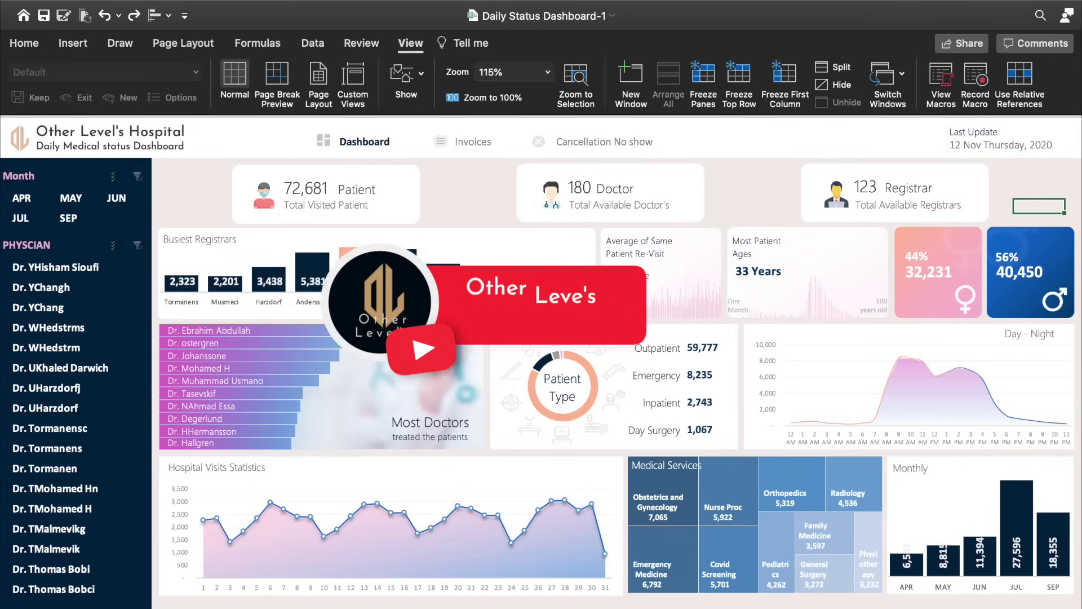
Step: Paste the pink female and blue male cards and place them below the Registrar card
click(908, 233)
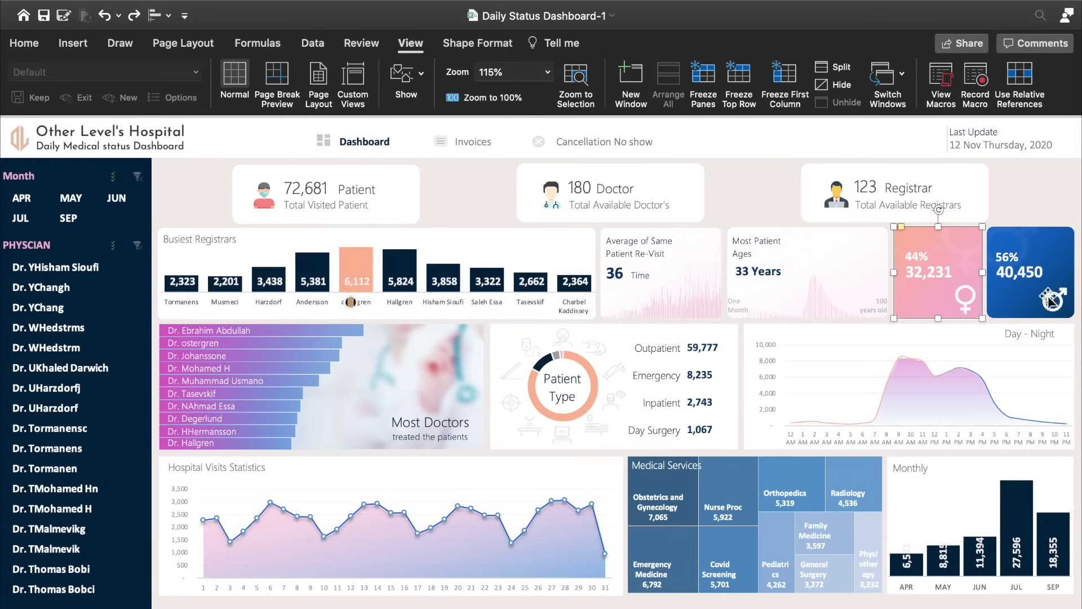
shift+click(1010, 312)
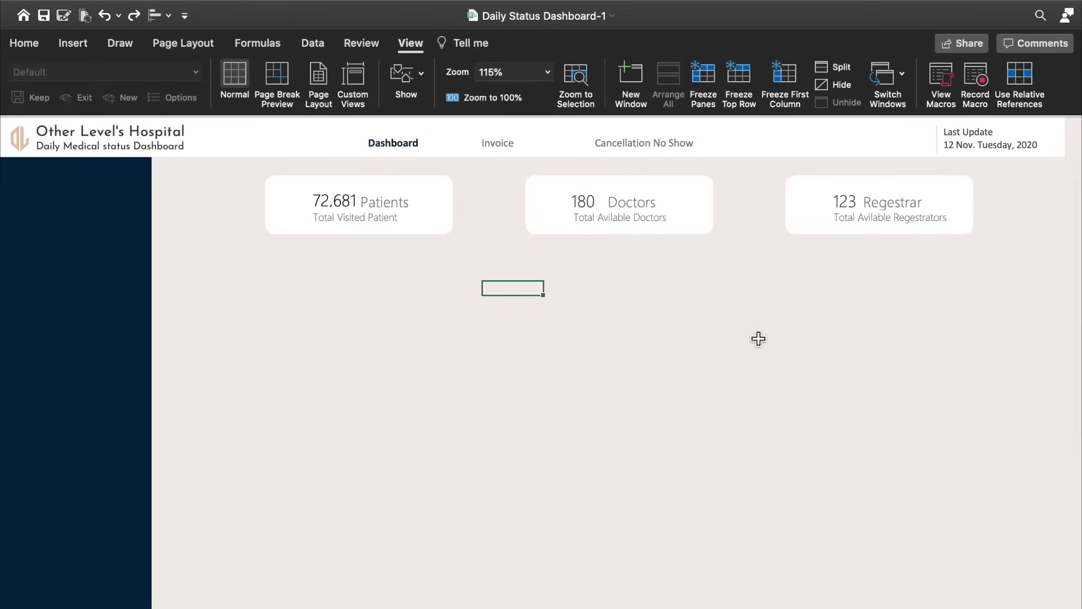
key(super+v)
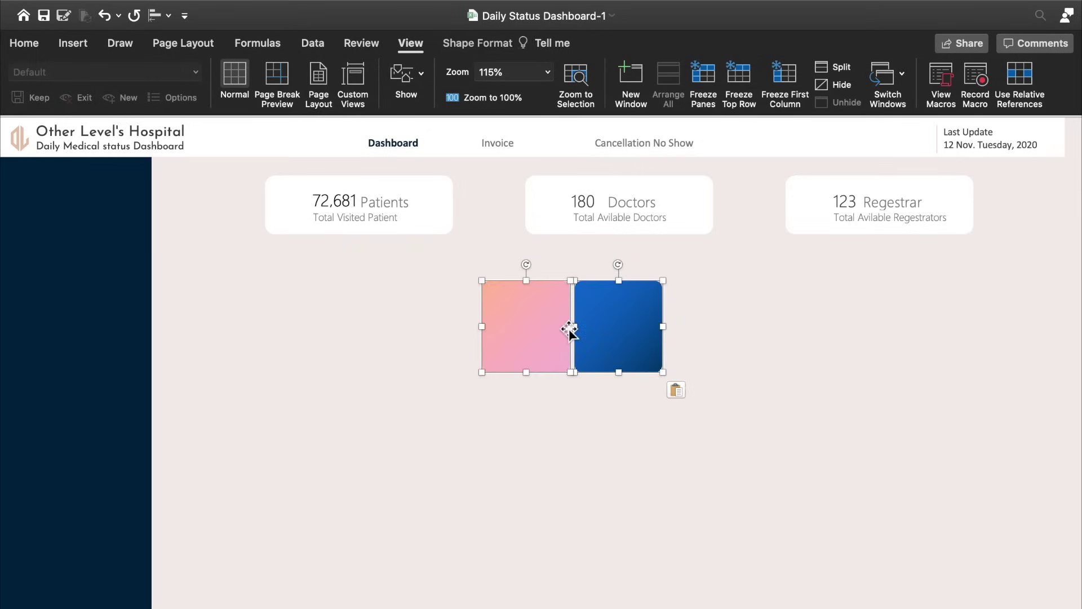
drag(622, 335, 1036, 299)
click(809, 332)
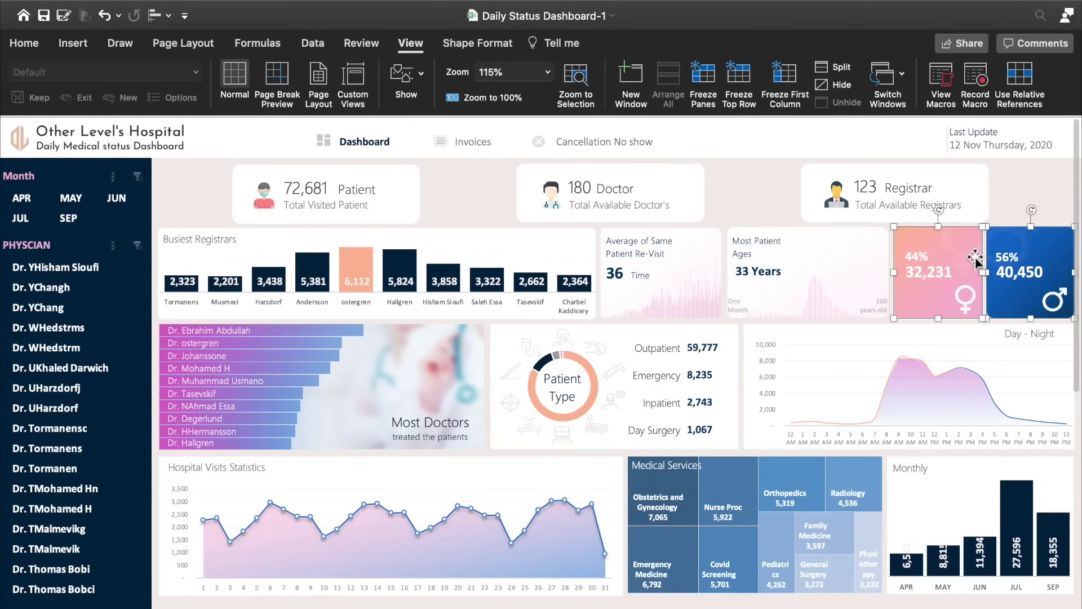
Step: Paste the large female and male symbols and position them at the top of each card
click(965, 302)
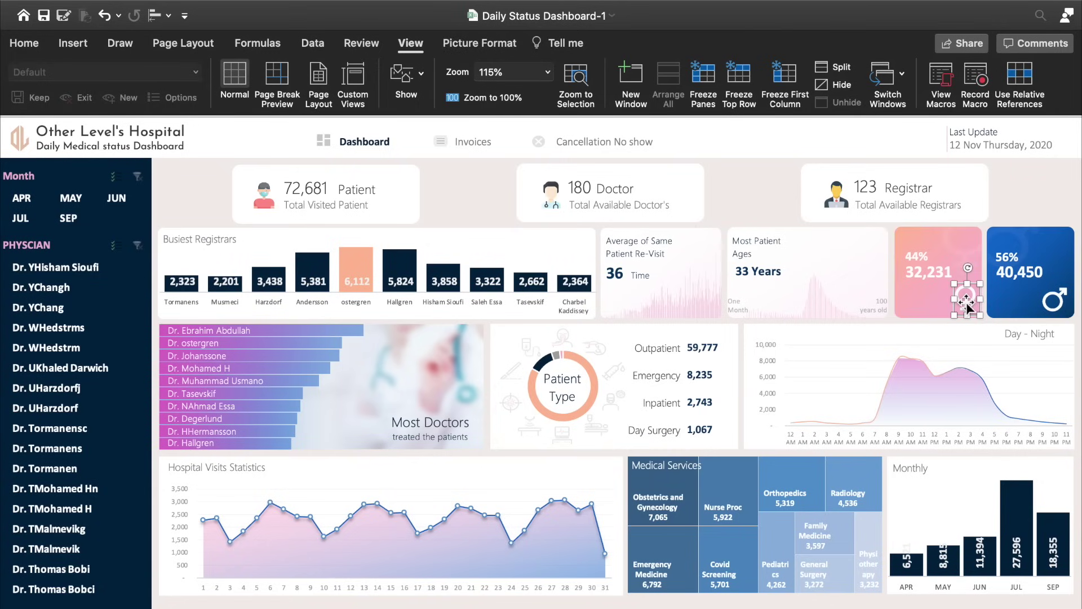
shift+click(1060, 300)
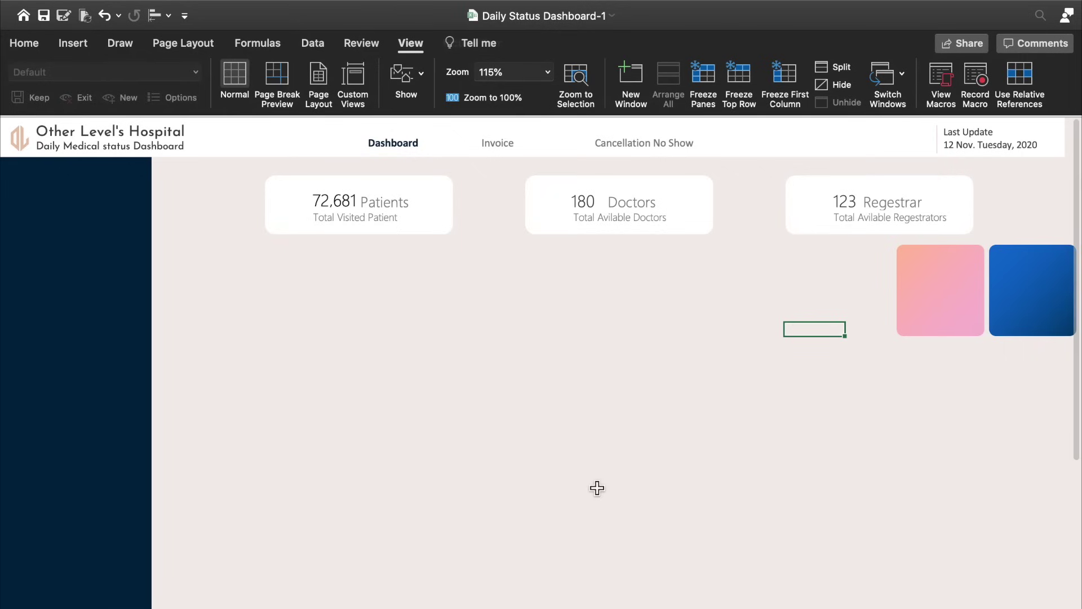
key(ctrl+v)
drag(803, 340, 970, 317)
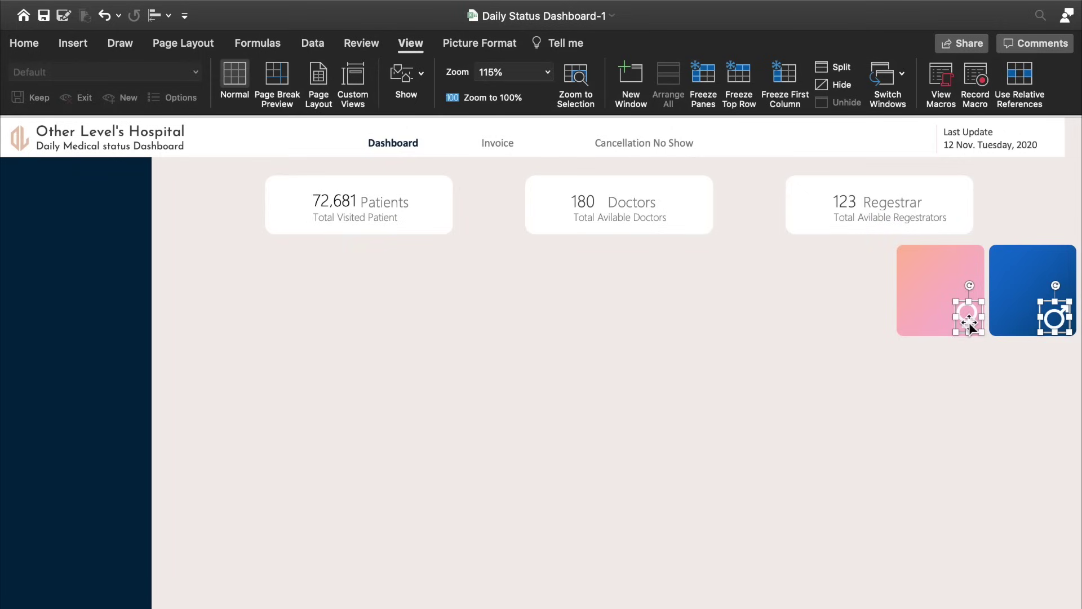
mouse_move(968, 322)
mouse_down()
mouse_move(915, 244)
mouse_move(959, 278)
mouse_up()
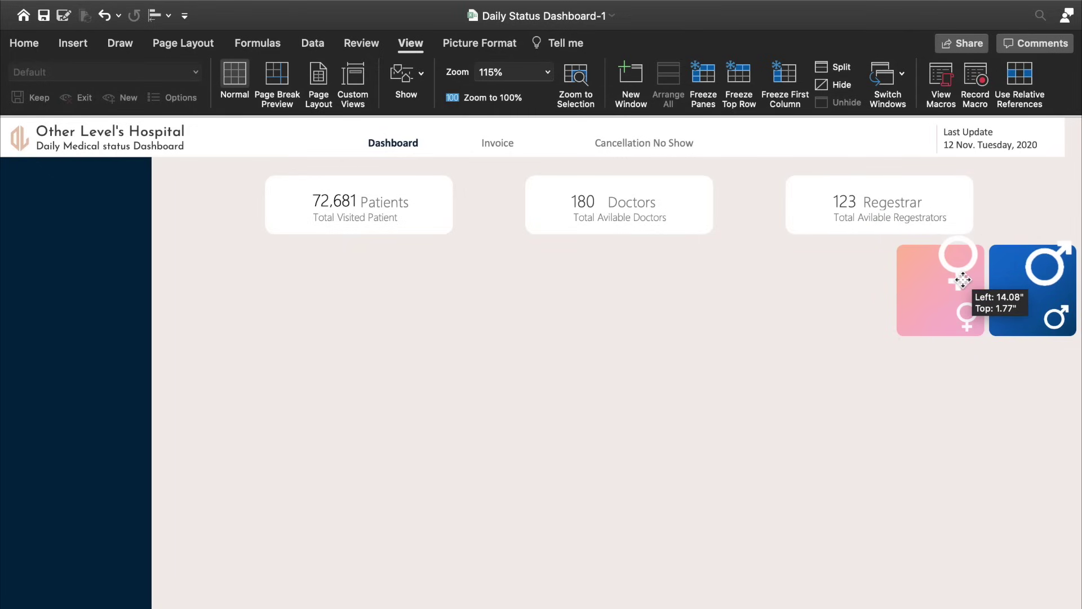
drag(963, 280, 959, 282)
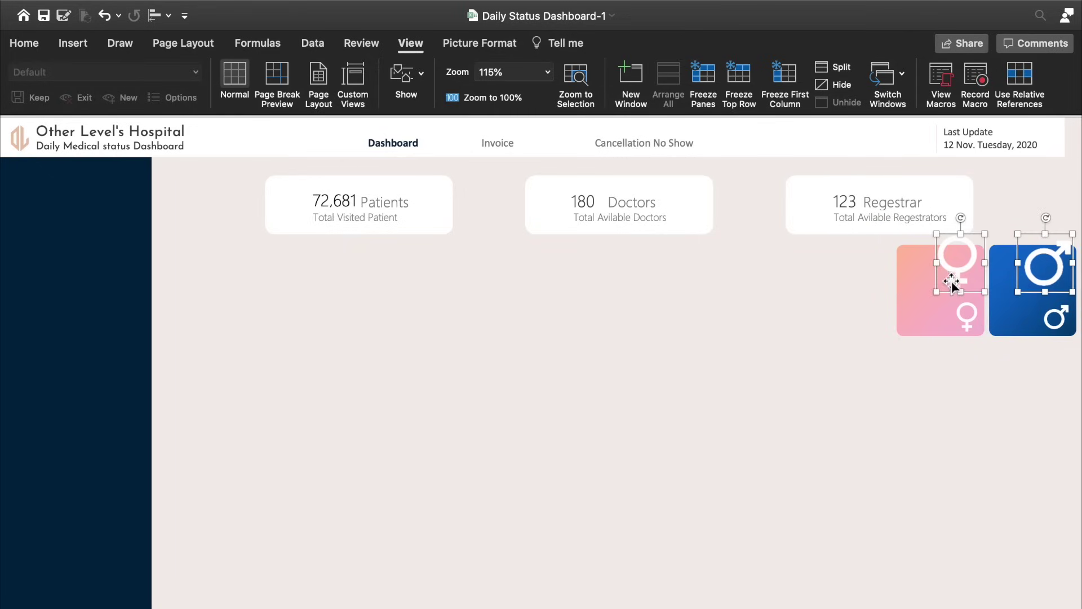
click(478, 45)
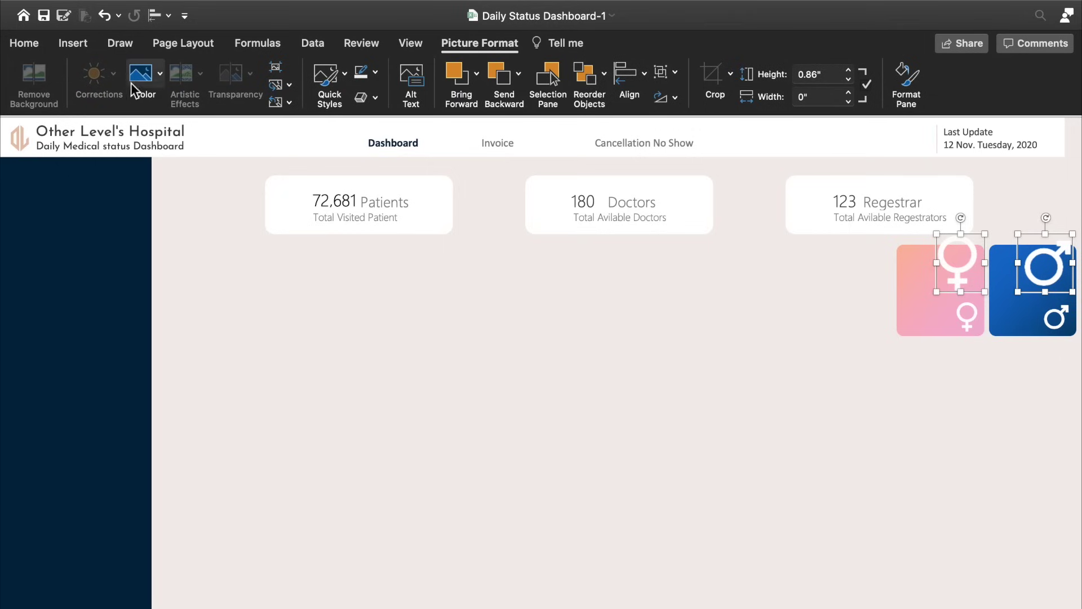
click(799, 291)
click(940, 260)
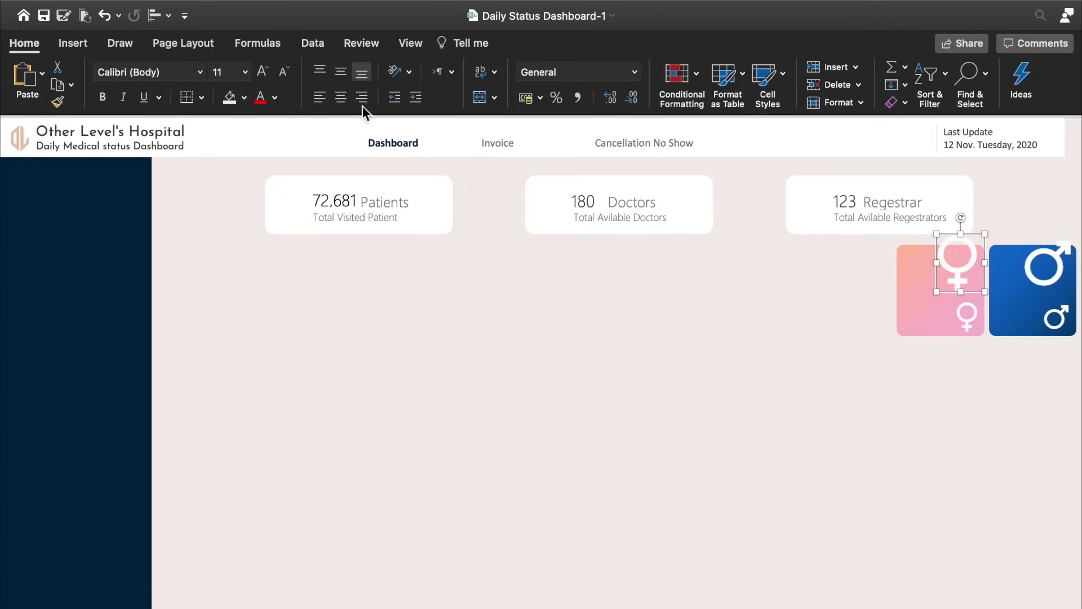
Step: Apply a transparency preset to fade both the female and male symbols
click(253, 79)
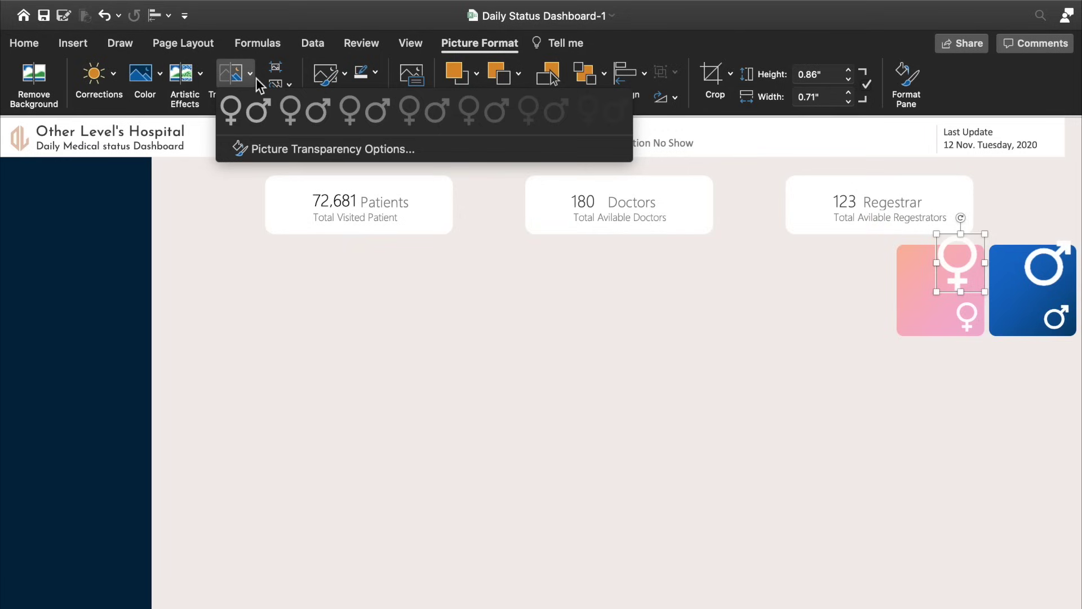
click(536, 120)
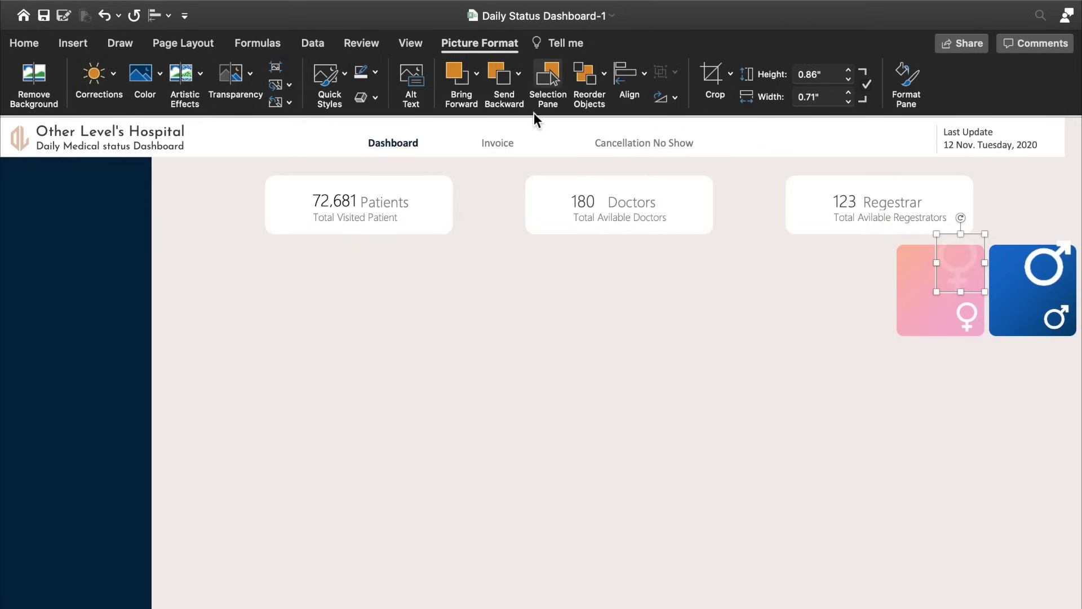
click(1040, 269)
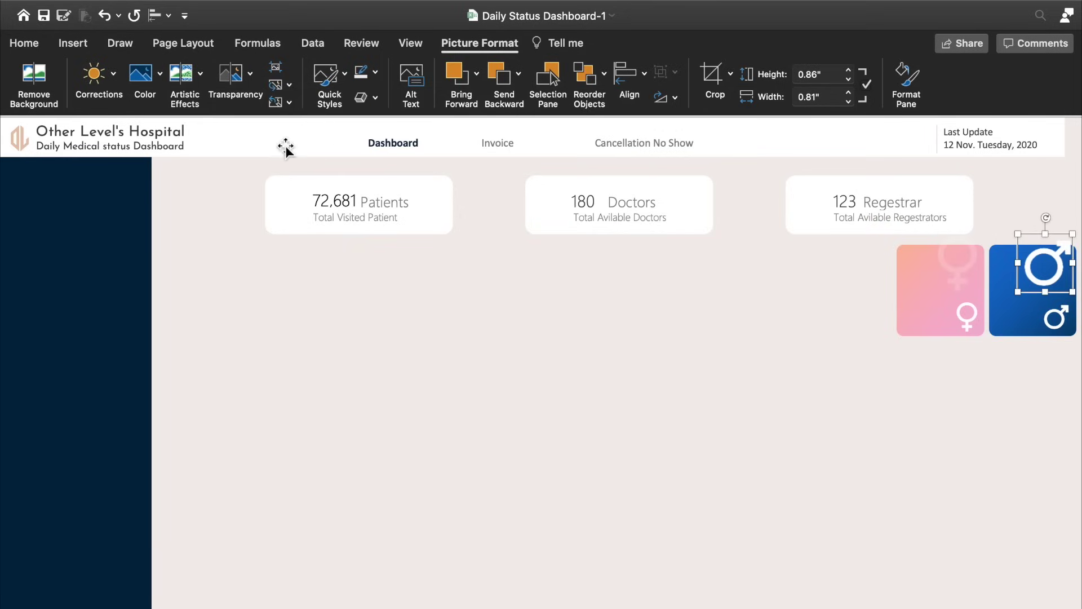
click(173, 87)
click(250, 79)
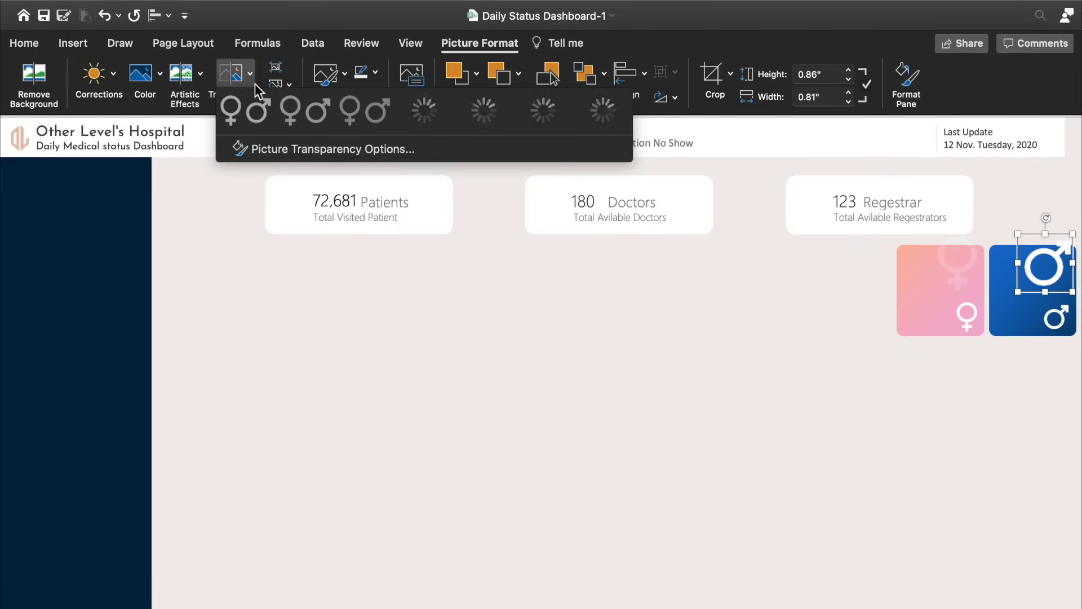
click(533, 112)
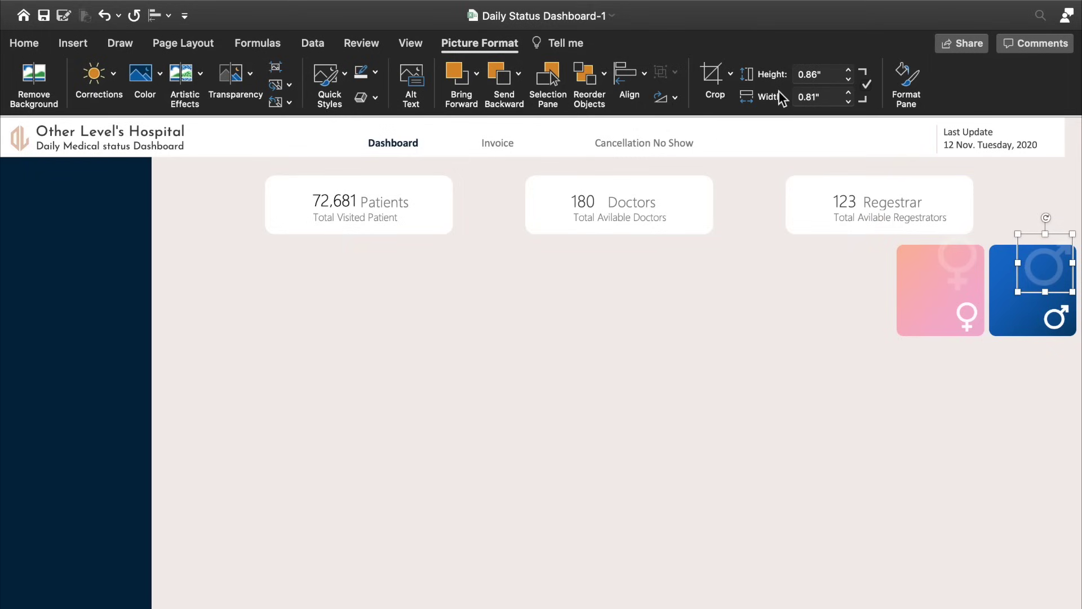
Step: Crop the tops off the male and female symbols so they fit inside the cards
click(711, 76)
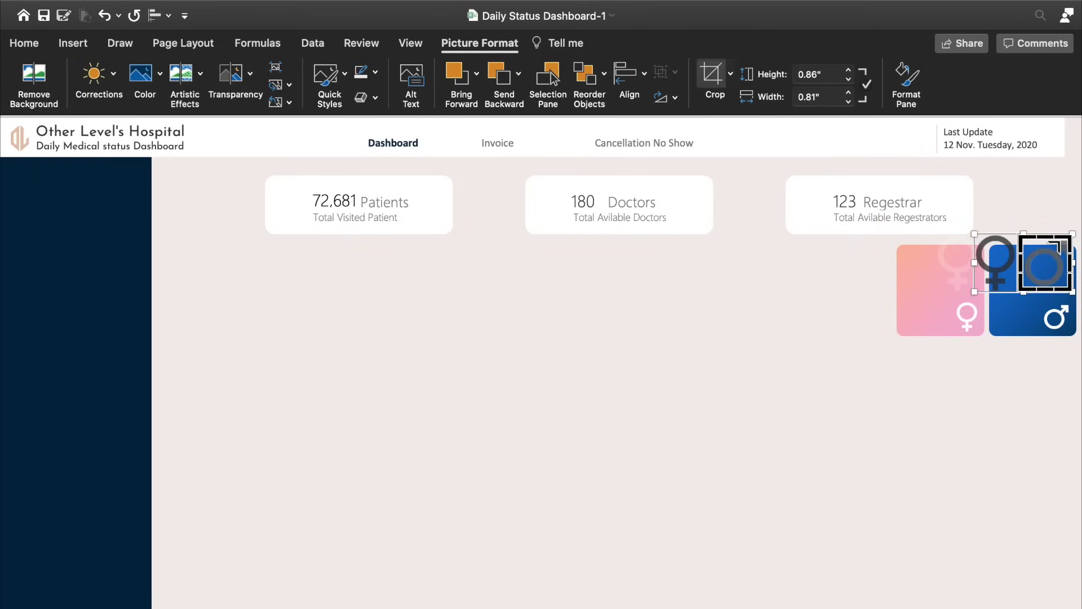
drag(1053, 239, 1053, 248)
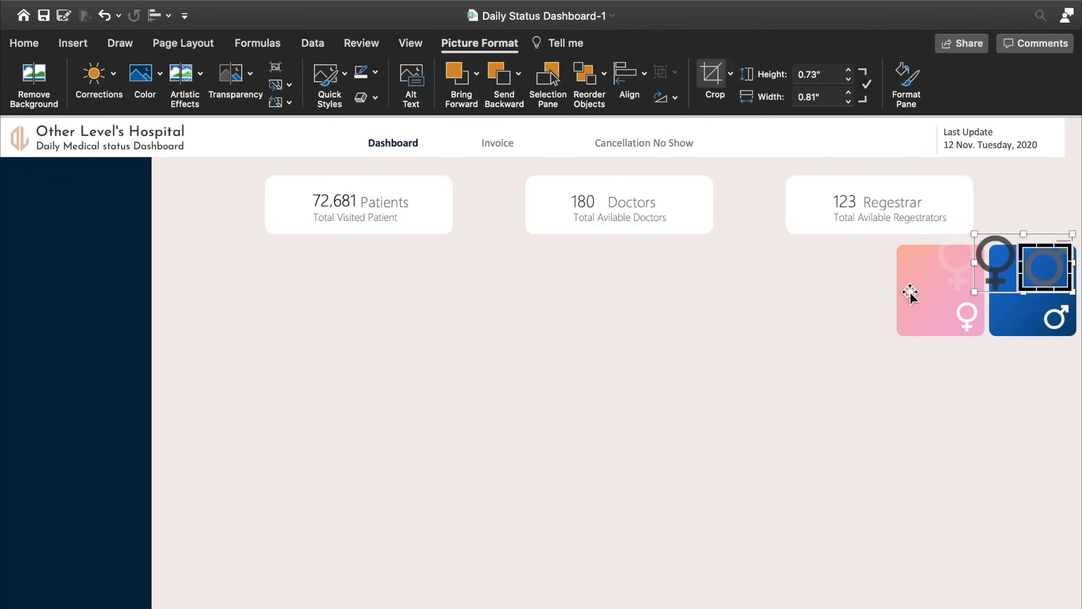
click(957, 260)
click(953, 262)
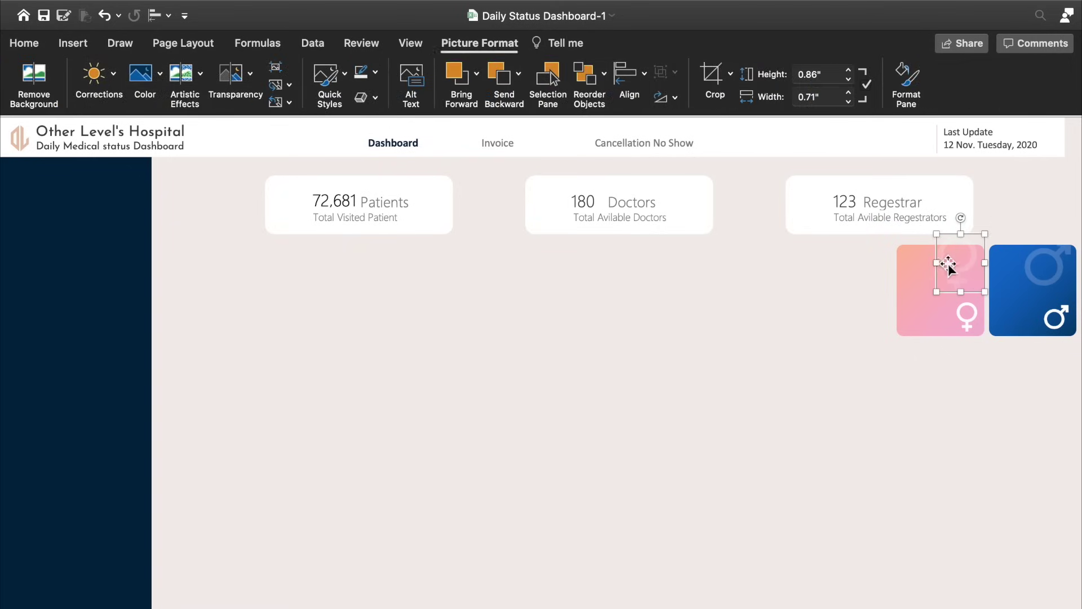
click(711, 73)
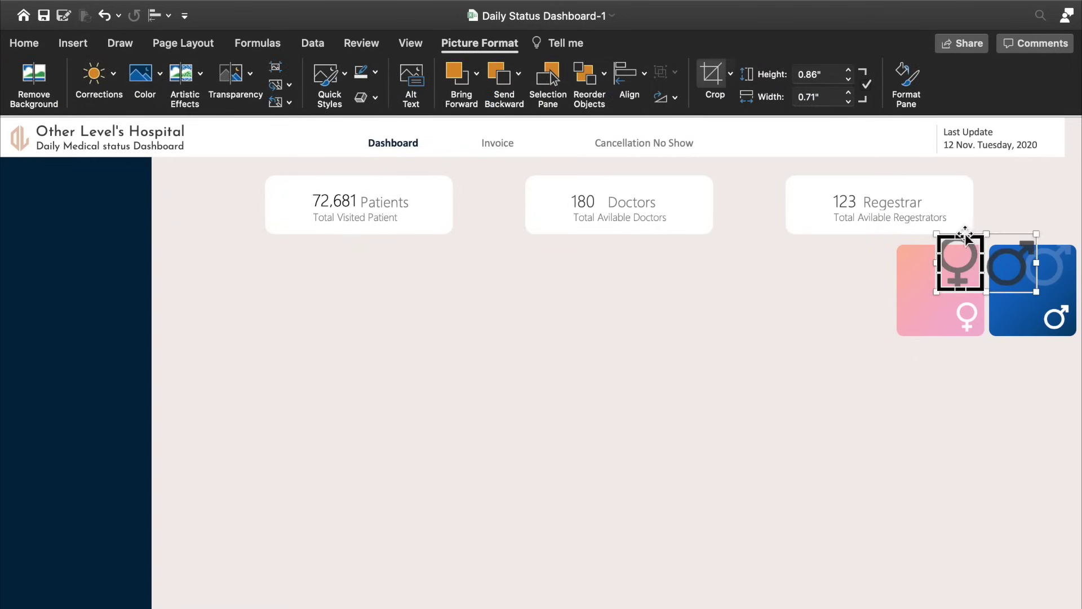
drag(963, 234, 963, 246)
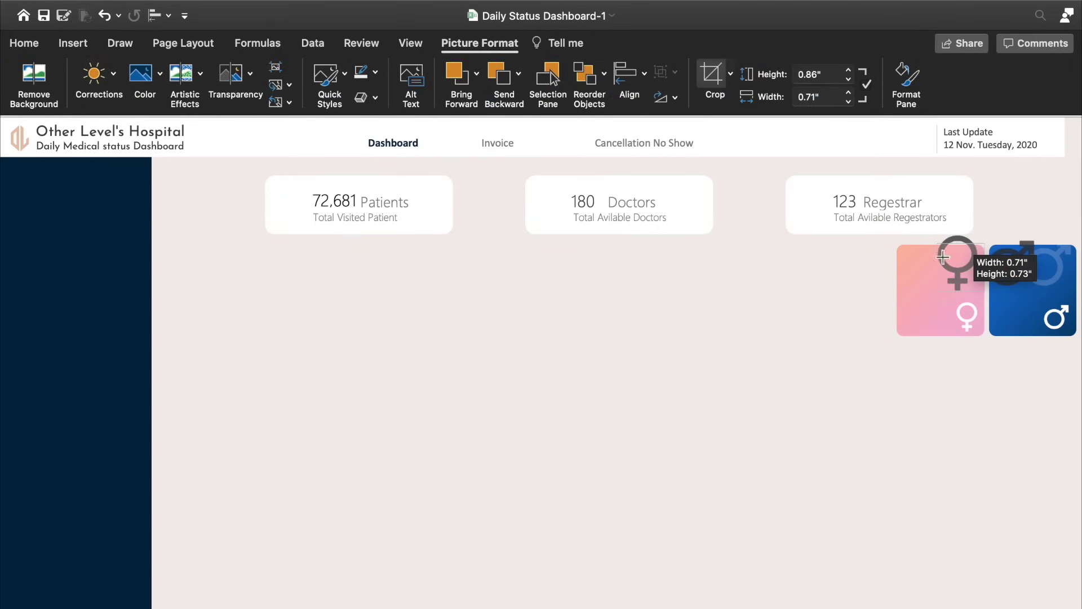
click(812, 328)
Step: Draw a small text box just left of the pink card
click(73, 44)
click(252, 79)
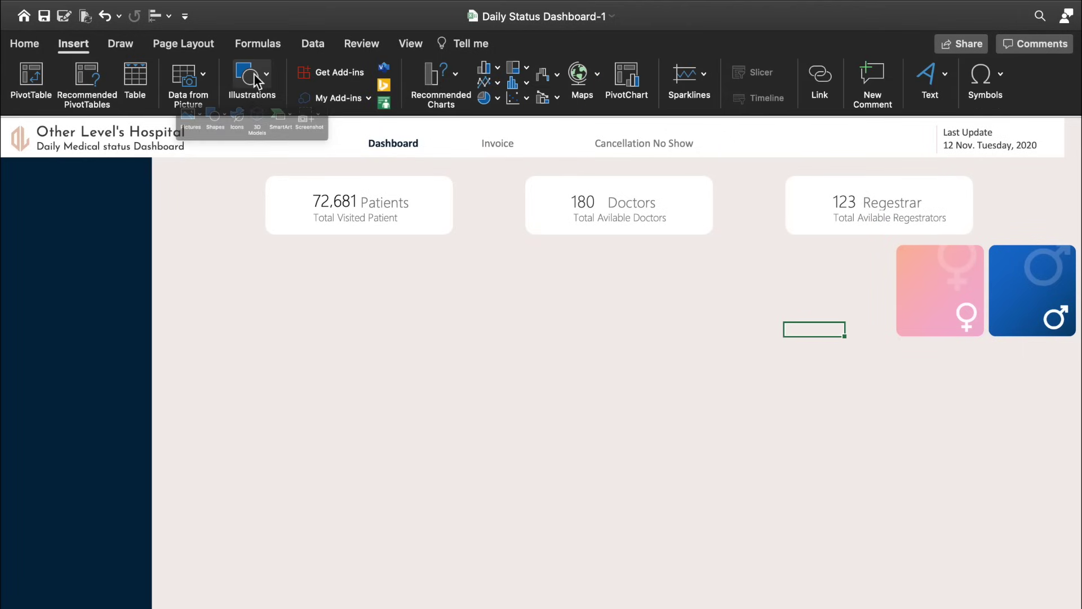
click(190, 125)
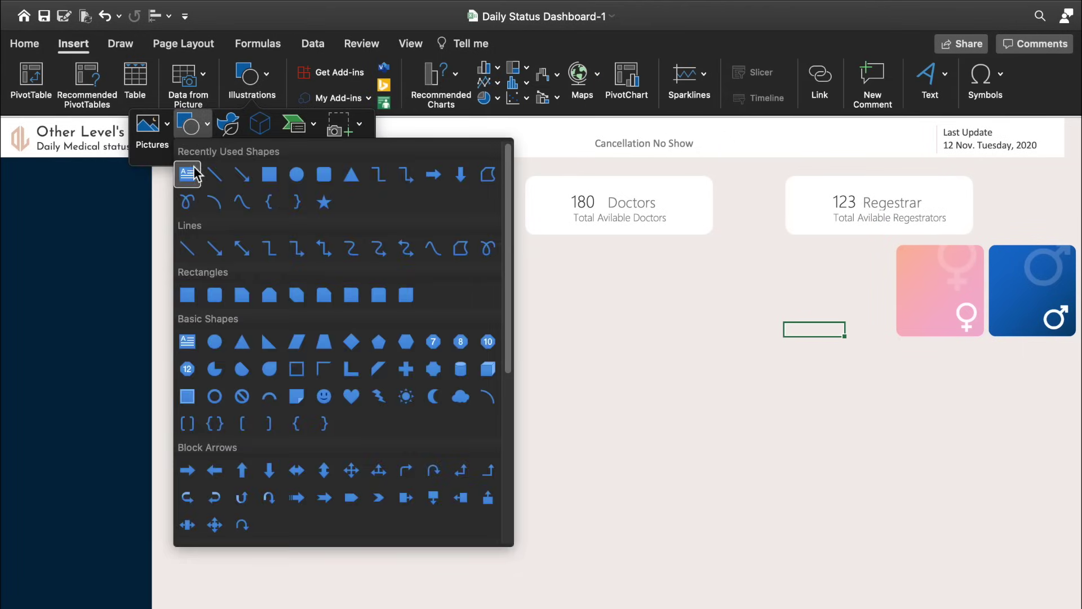
click(194, 168)
drag(824, 288, 857, 318)
Step: Turn on the formula bar from the View settings
click(410, 44)
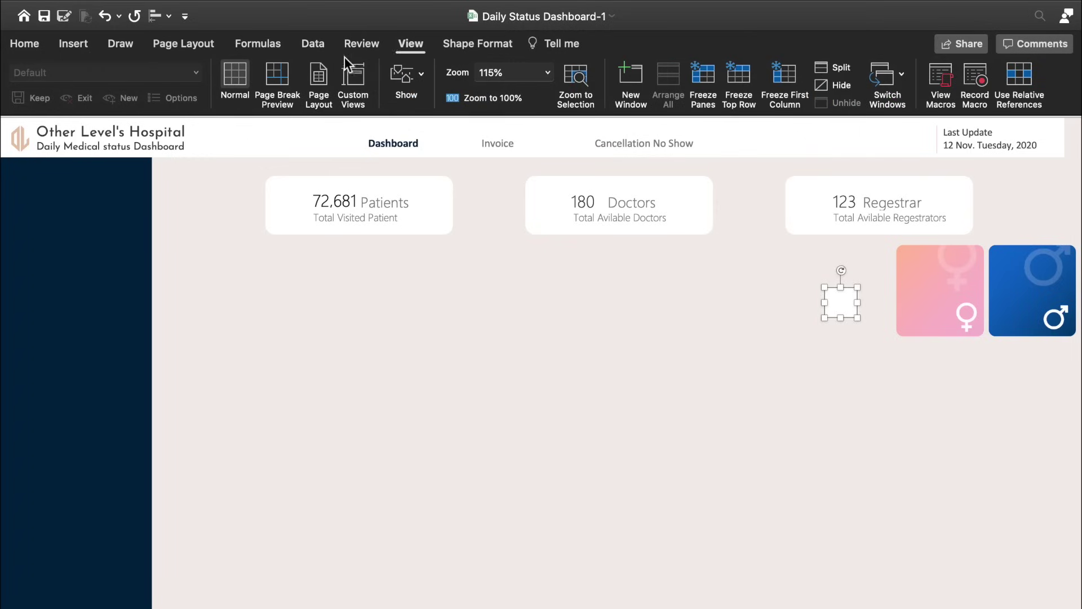
click(406, 79)
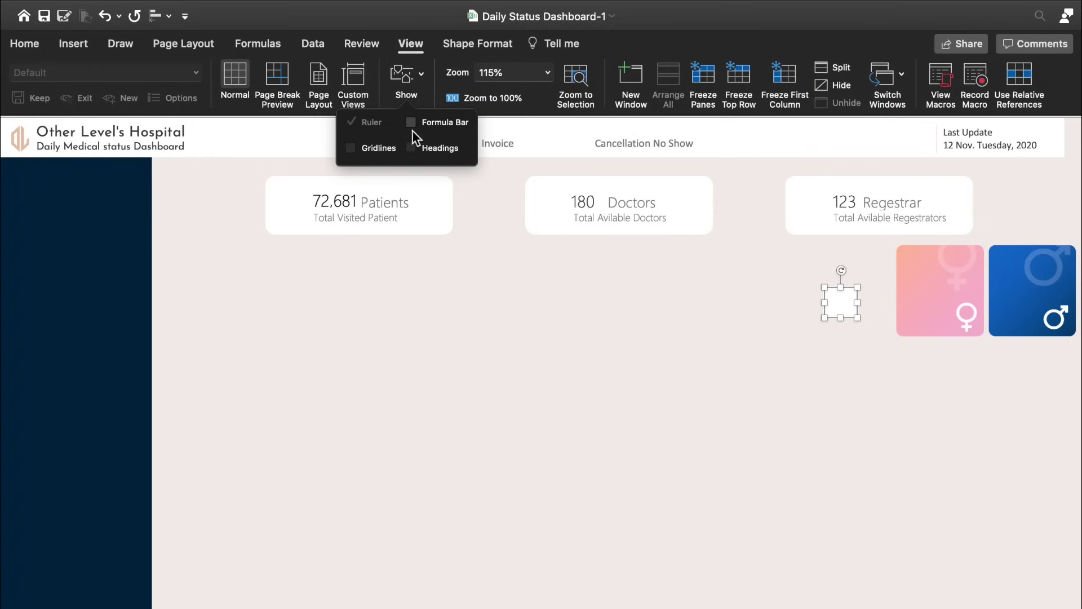
click(414, 123)
click(212, 141)
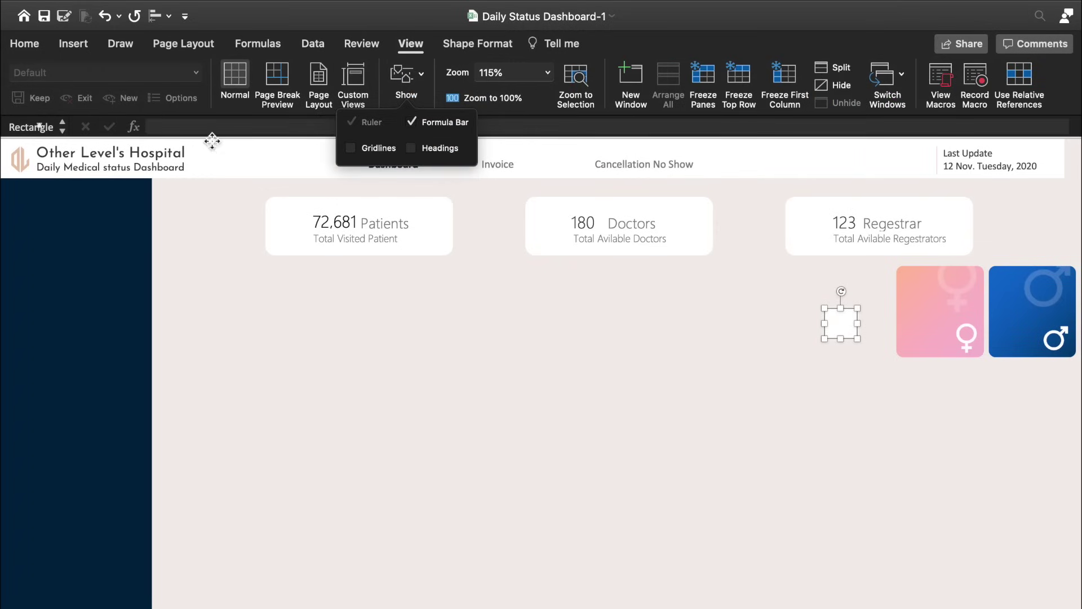
Step: Link the text box to 'Pivottable 1'!C25 showing 40,450 and widen it onto the pink card
click(836, 317)
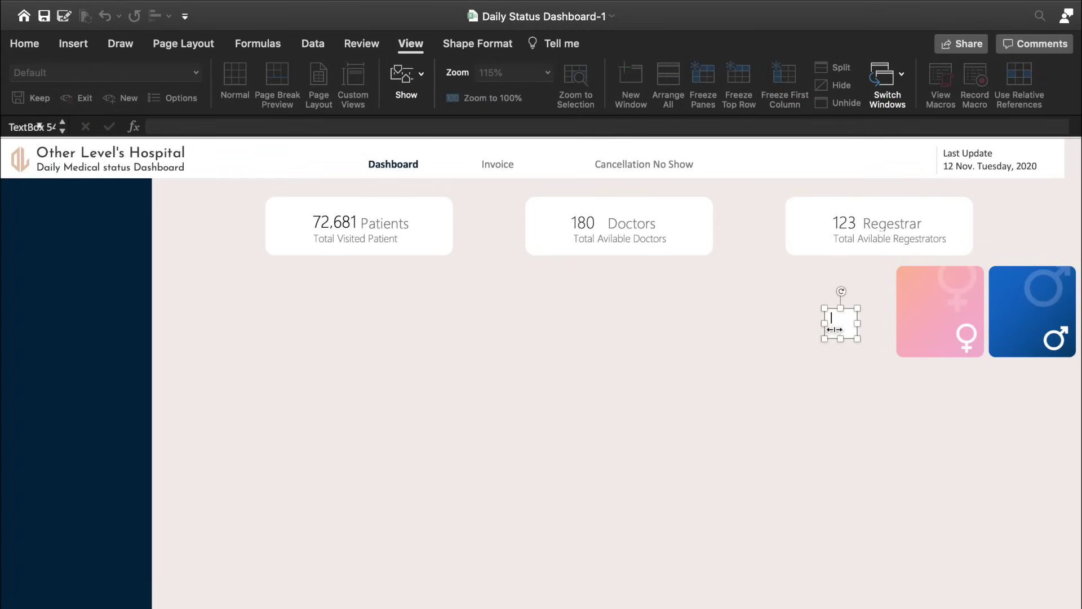
click(392, 129)
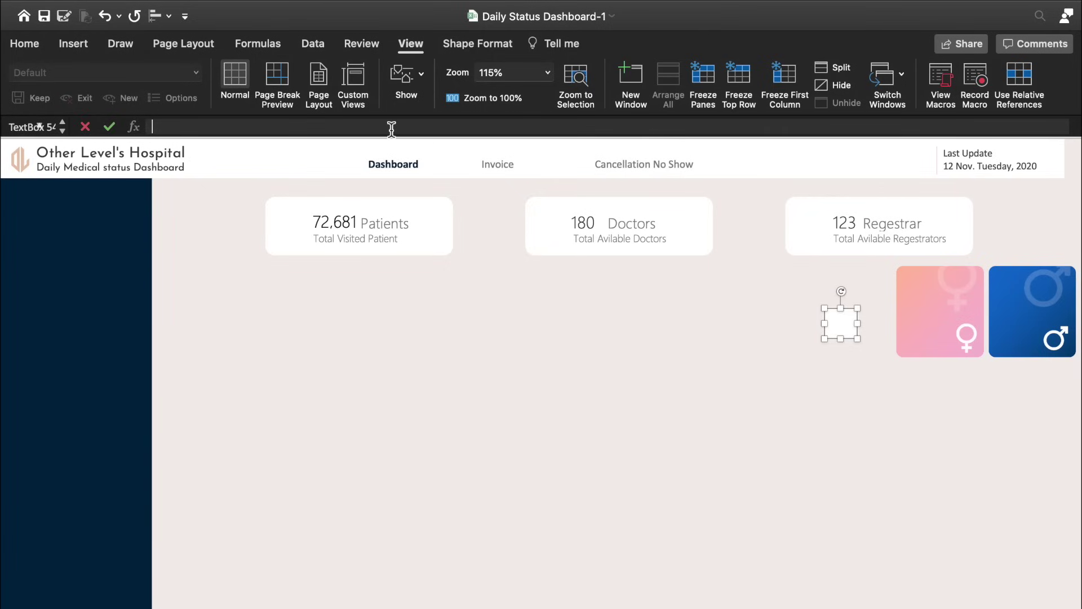
text(=)
click(174, 502)
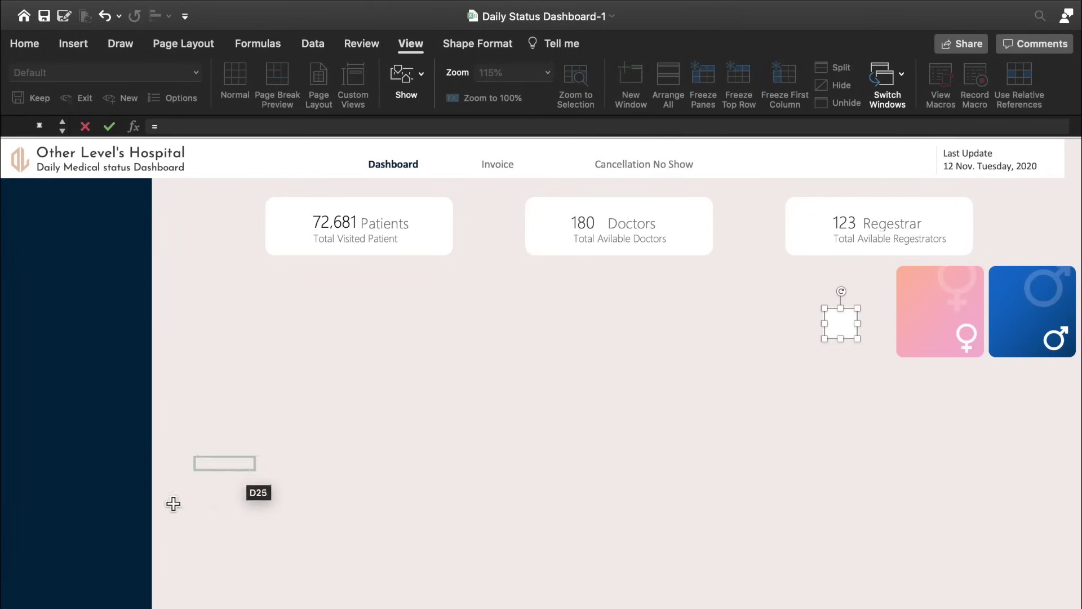
key(ctrl+Page_Down)
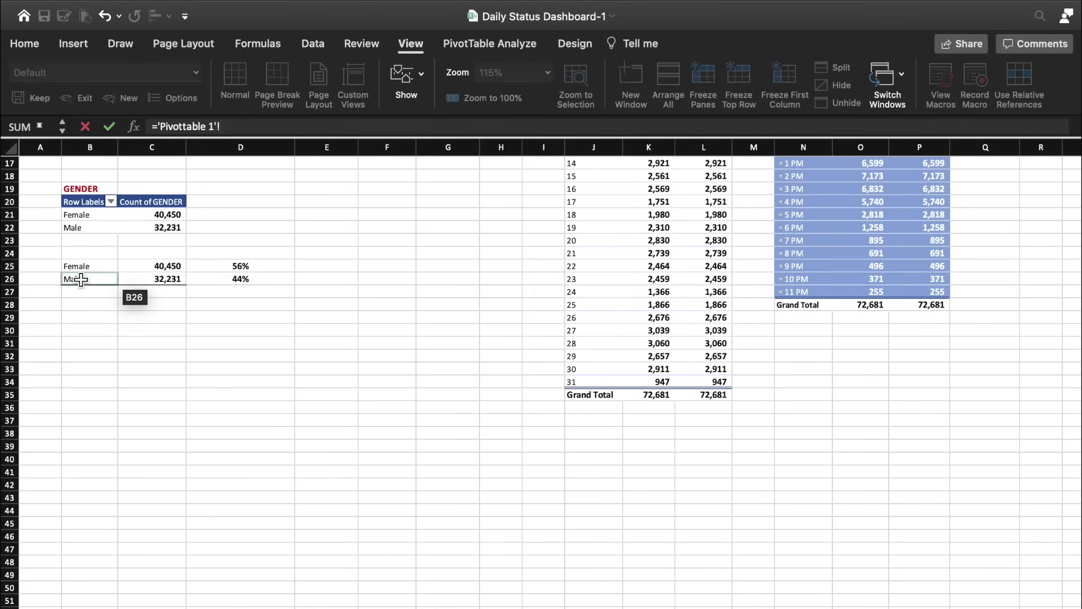
click(178, 272)
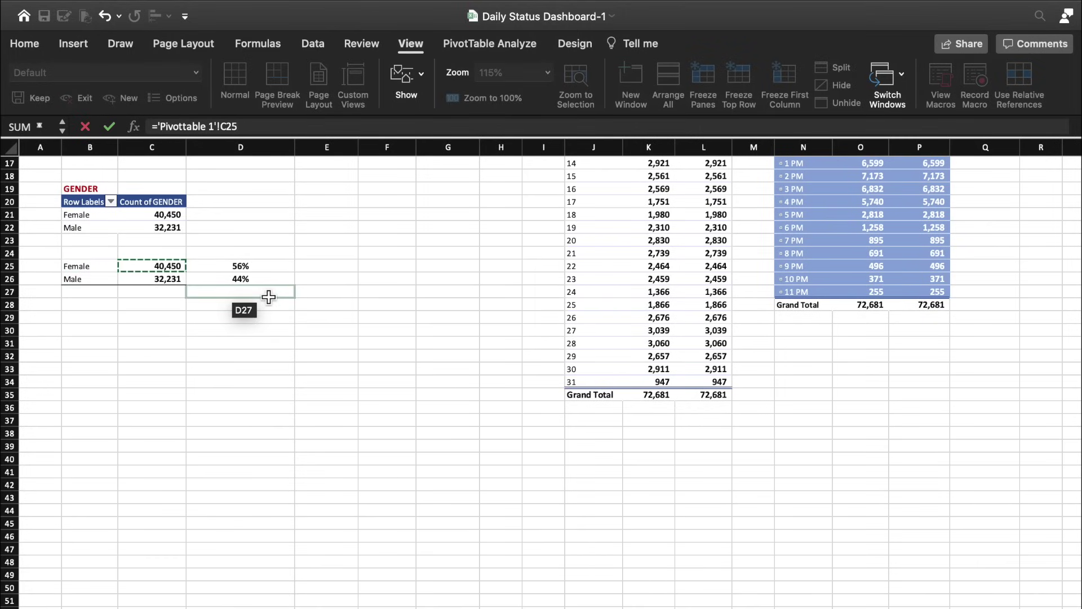
key(Return)
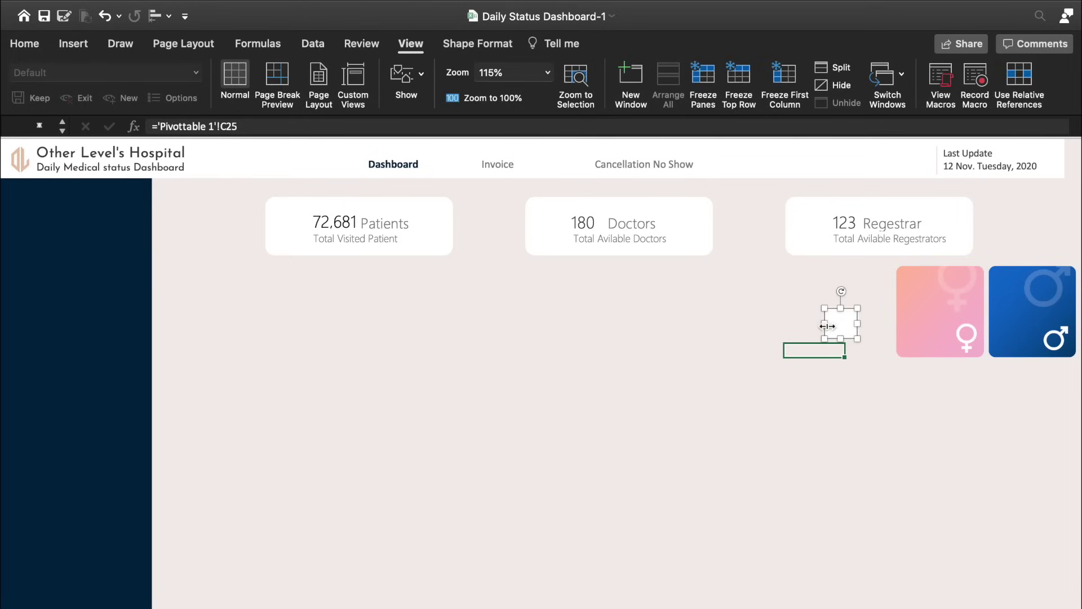
mouse_move(825, 326)
mouse_down()
mouse_move(801, 326)
mouse_move(935, 317)
mouse_up()
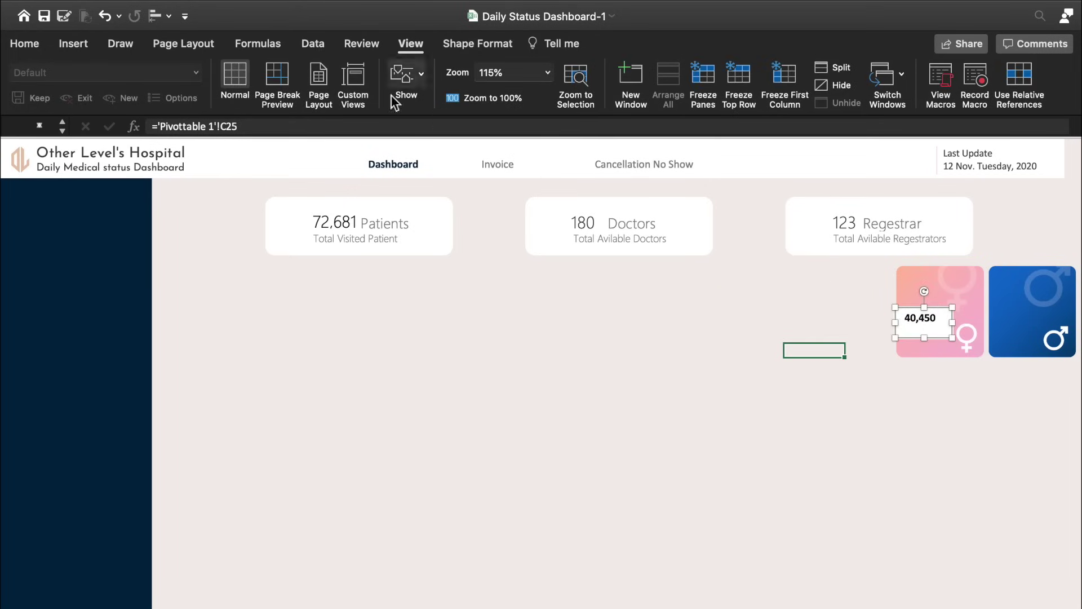
Step: Give the 40,450 label no fill and larger white text, then nudge it slightly lower
click(25, 44)
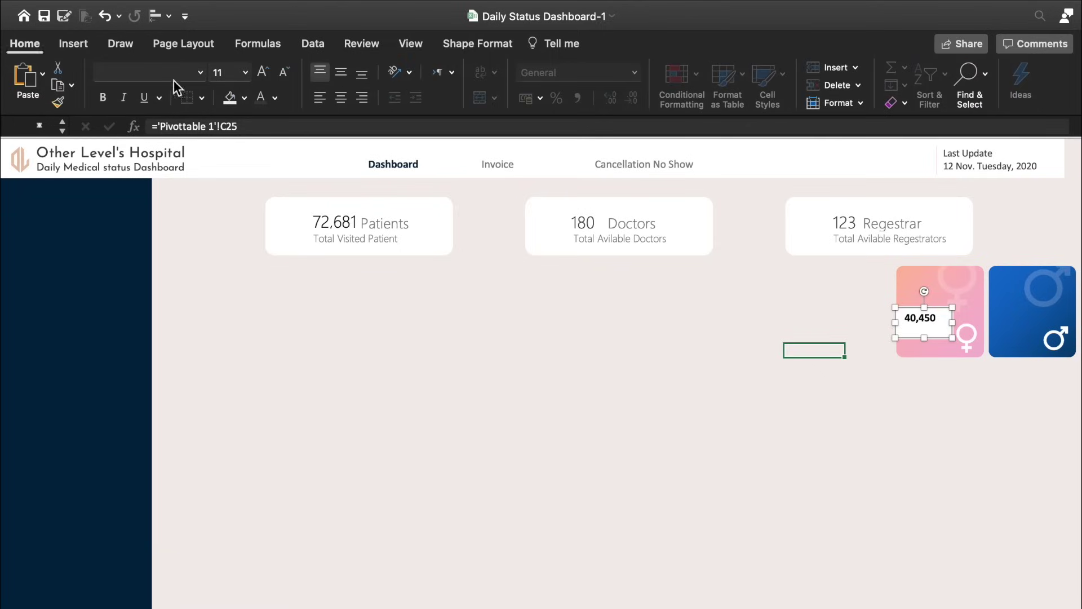
click(244, 98)
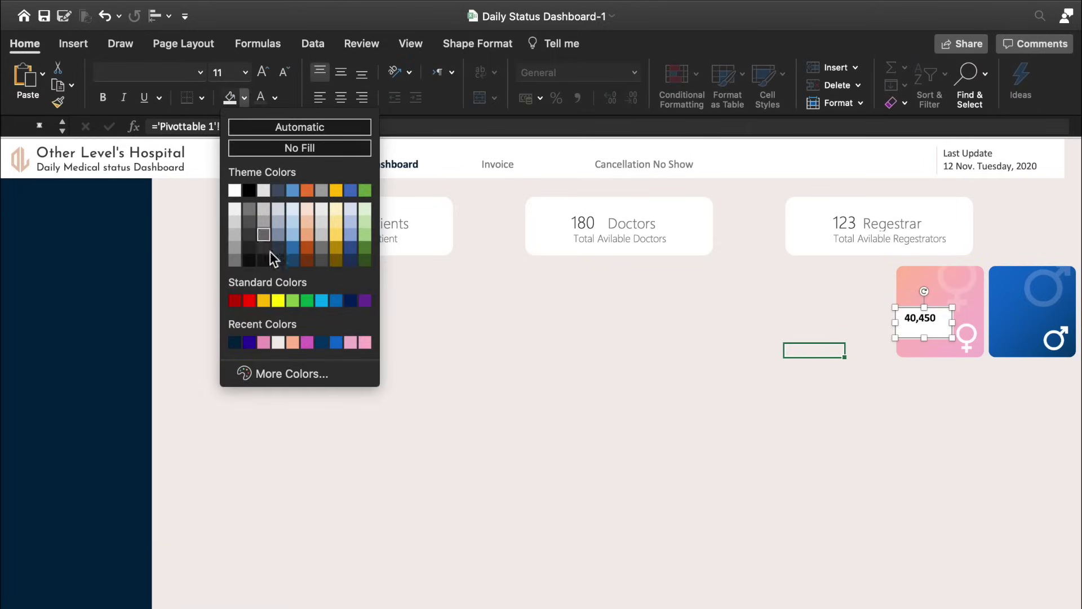
click(295, 148)
click(276, 98)
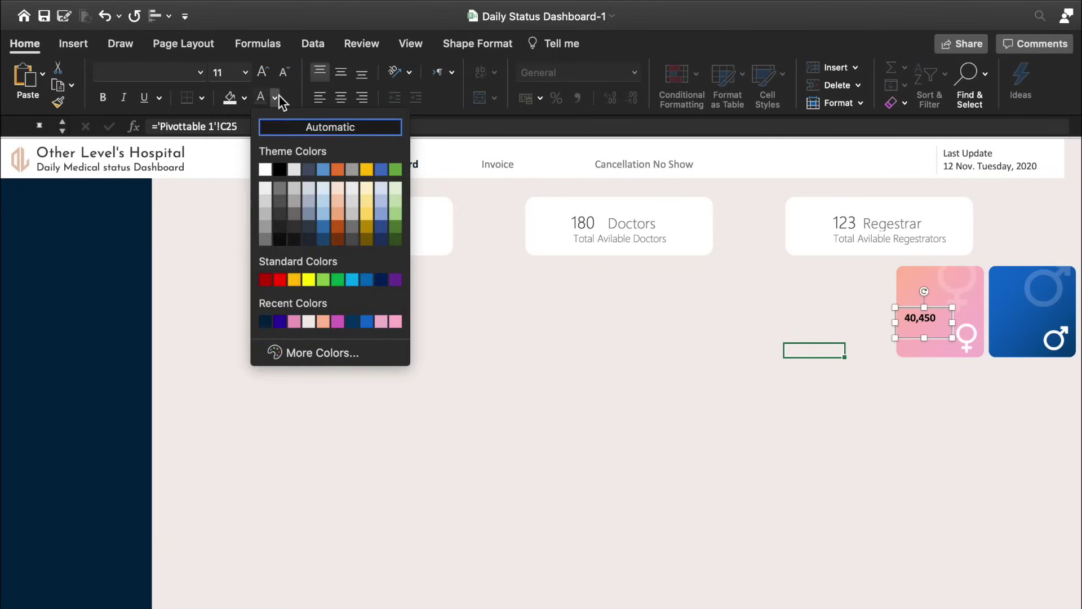
click(265, 167)
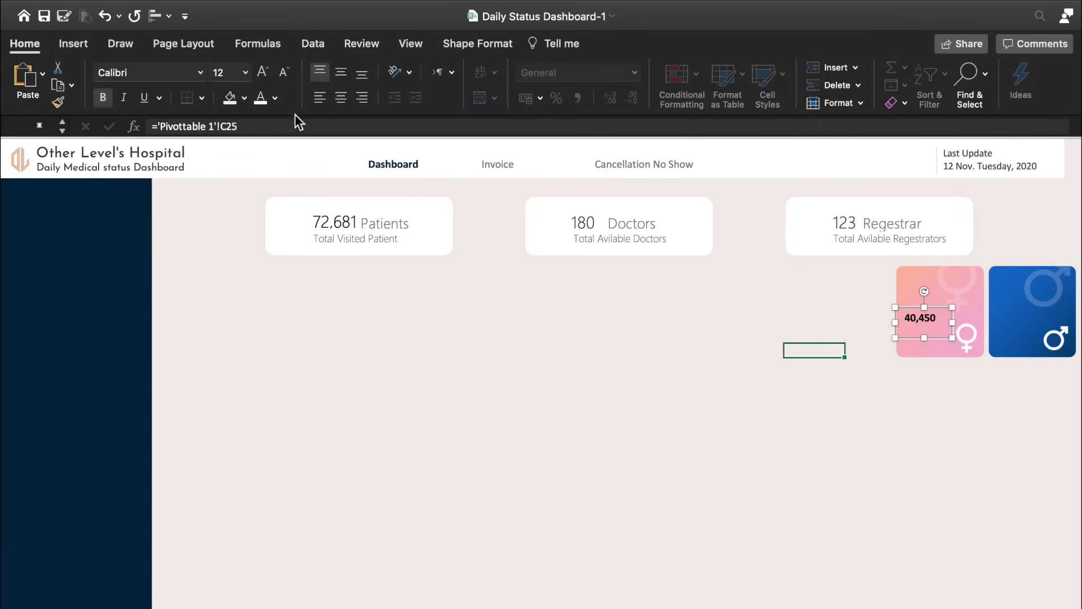
click(260, 98)
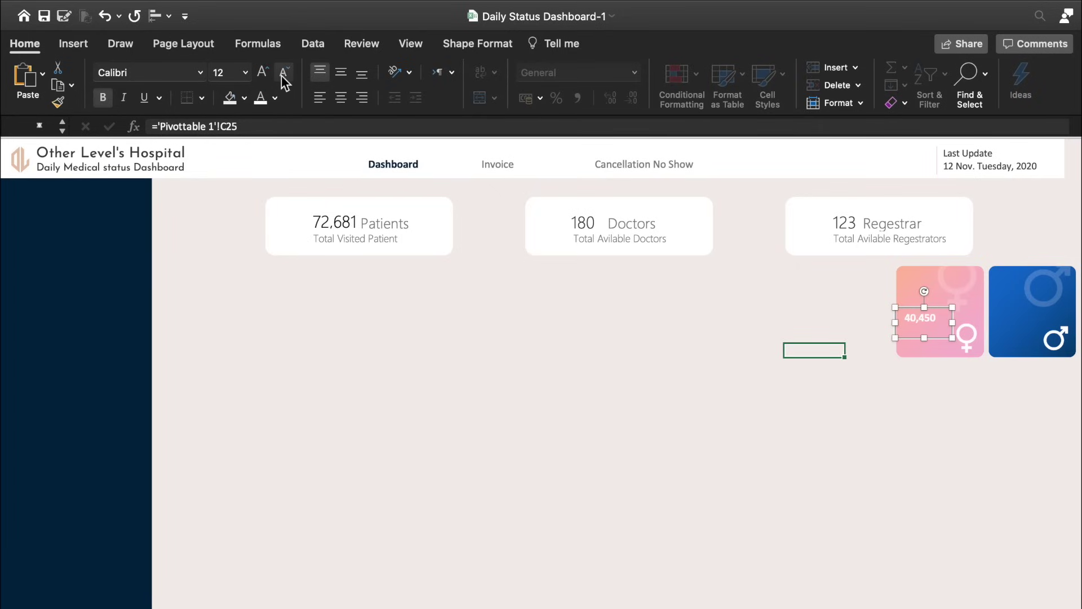
click(266, 74)
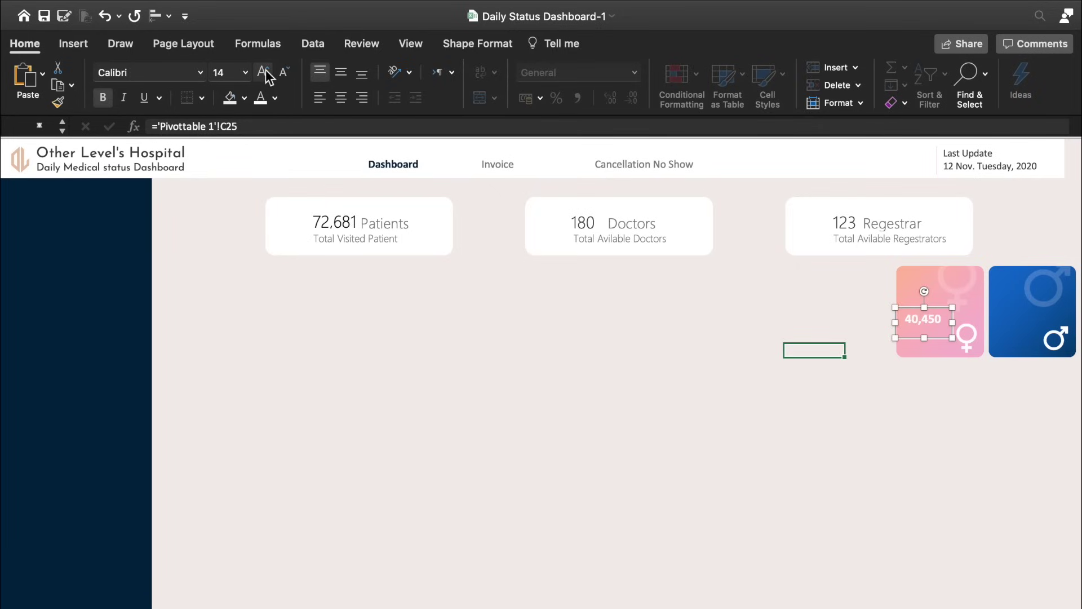
drag(909, 341, 905, 342)
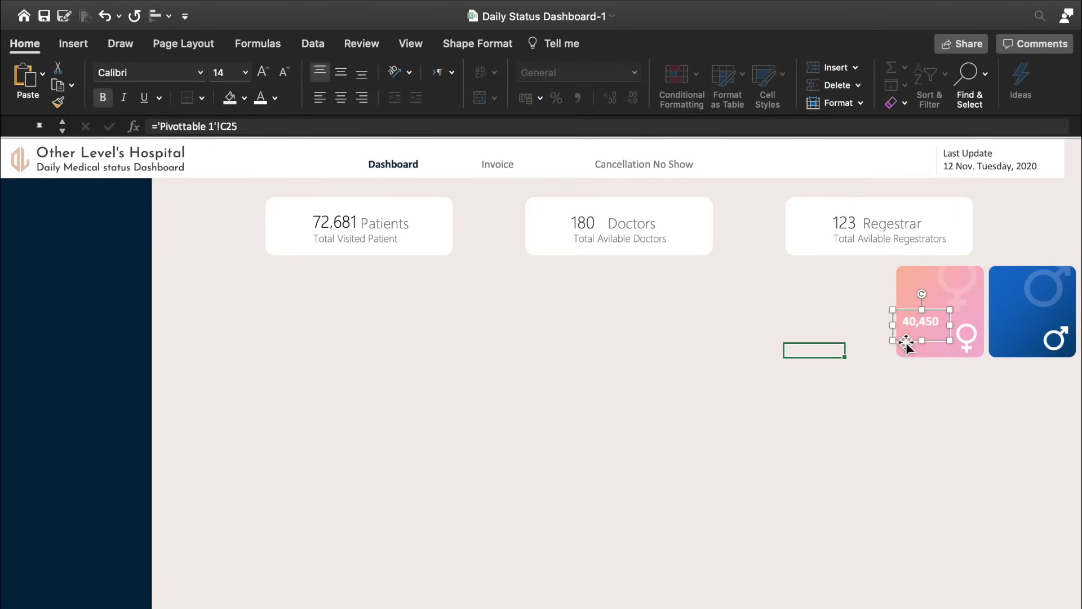
Step: Remove the label's outline and place a copy above it linked to 'Pivottable 1'!D25 showing 56%
click(481, 45)
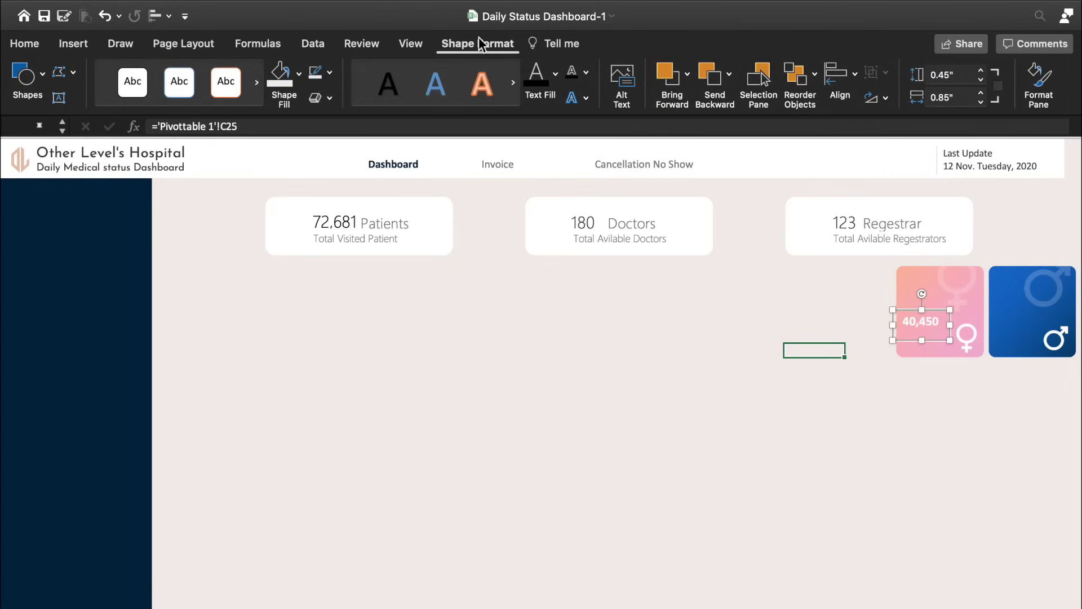
click(330, 73)
click(367, 119)
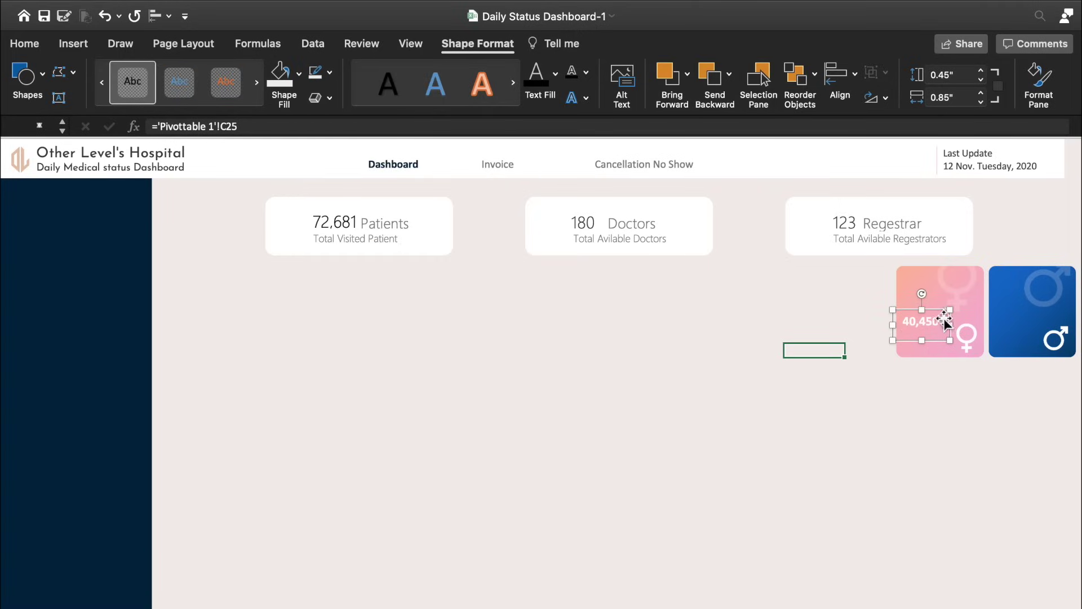
drag(944, 319, 912, 298)
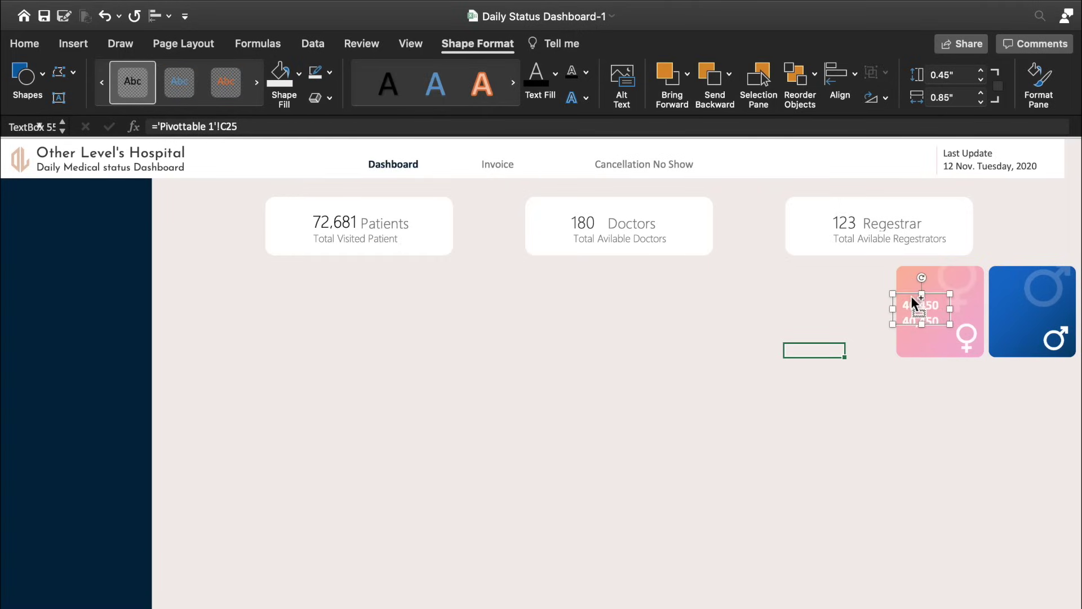
click(228, 126)
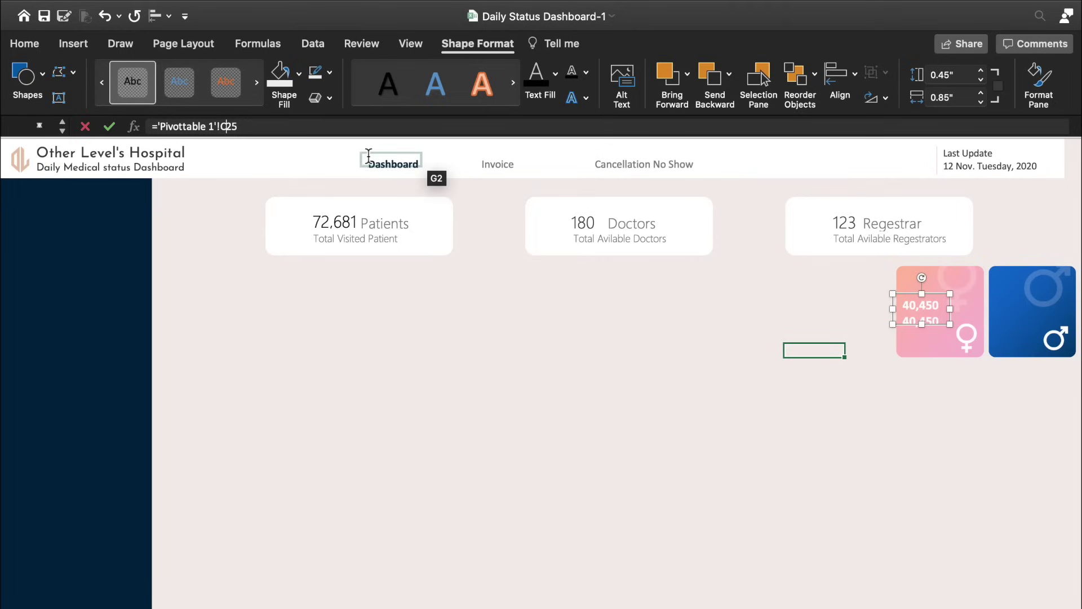
text(D)
key(Return)
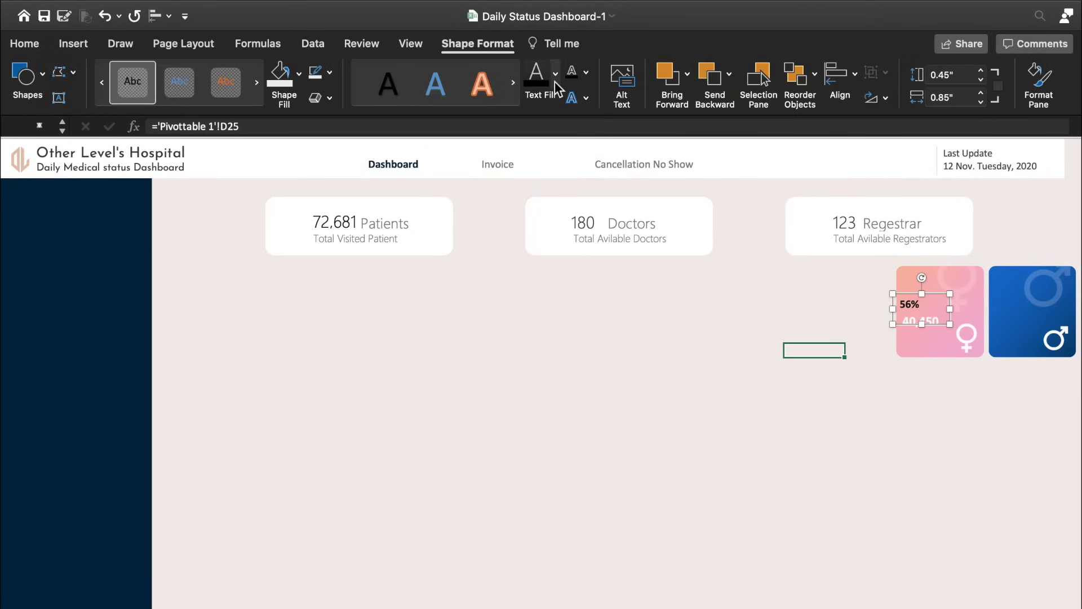
Step: Make the 56% text fill white and nudge the label slightly right and down
click(586, 72)
click(578, 169)
click(571, 71)
key(ctrl+z)
click(555, 74)
click(534, 169)
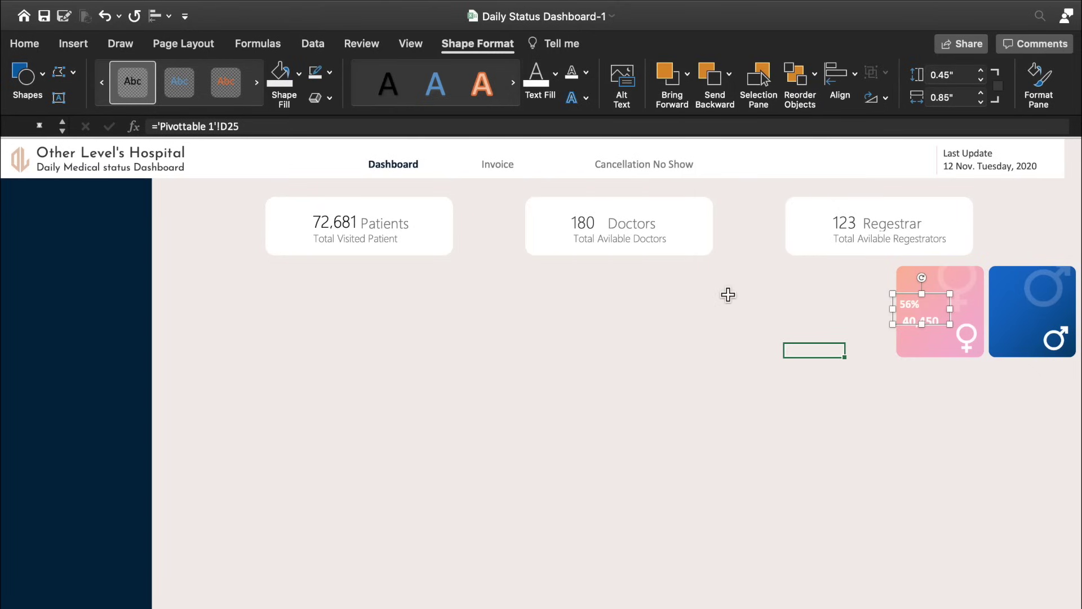
key(Down)
key(Right)
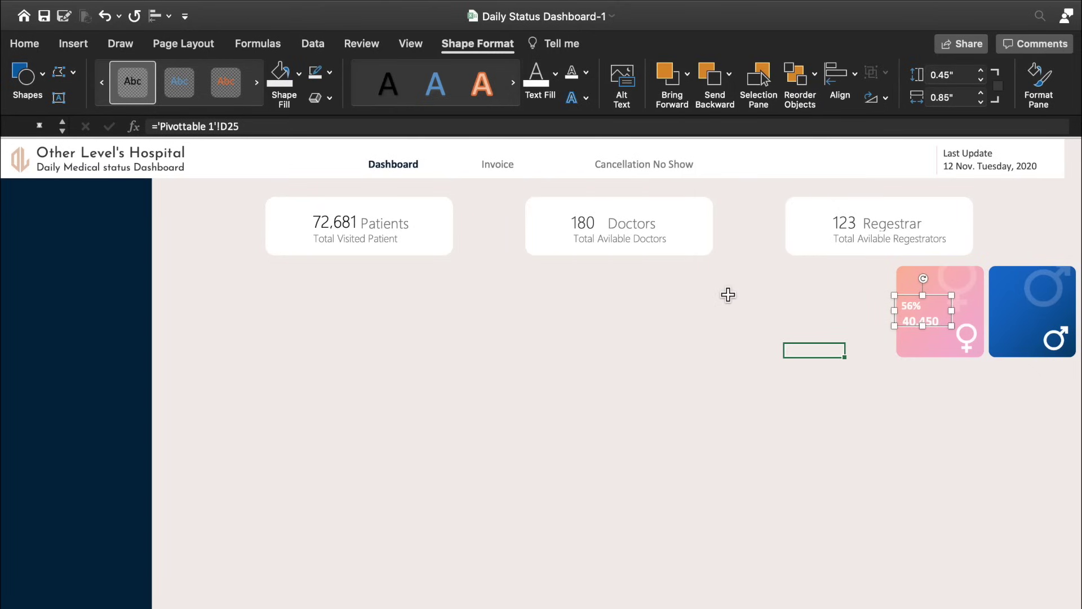
key(Right)
key(Down)
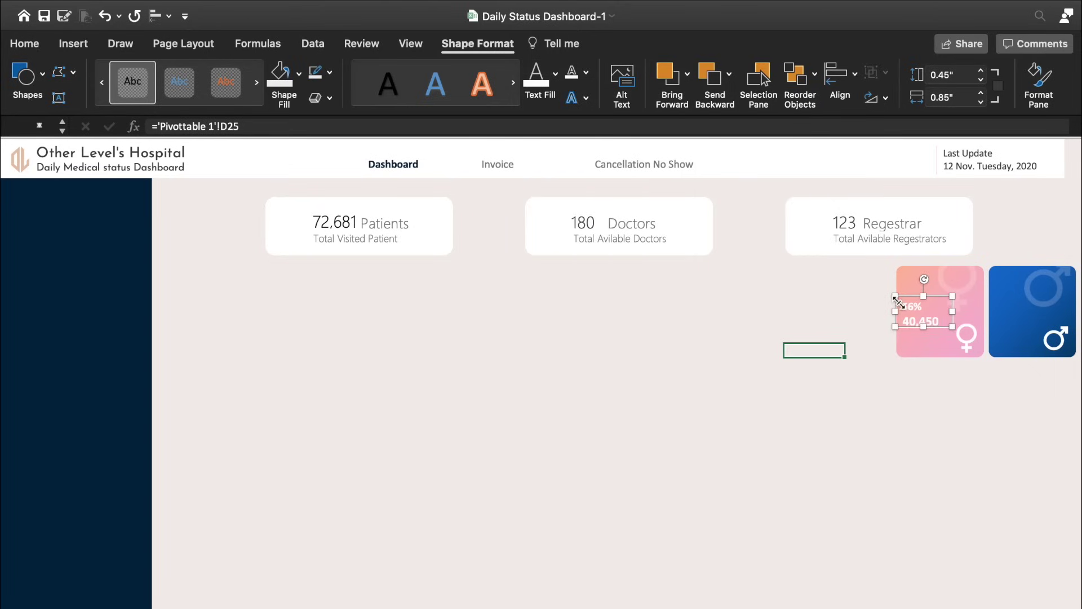
Step: Try shortening the 56% label, undo the height change, and reselect the 56% label
drag(928, 326, 933, 318)
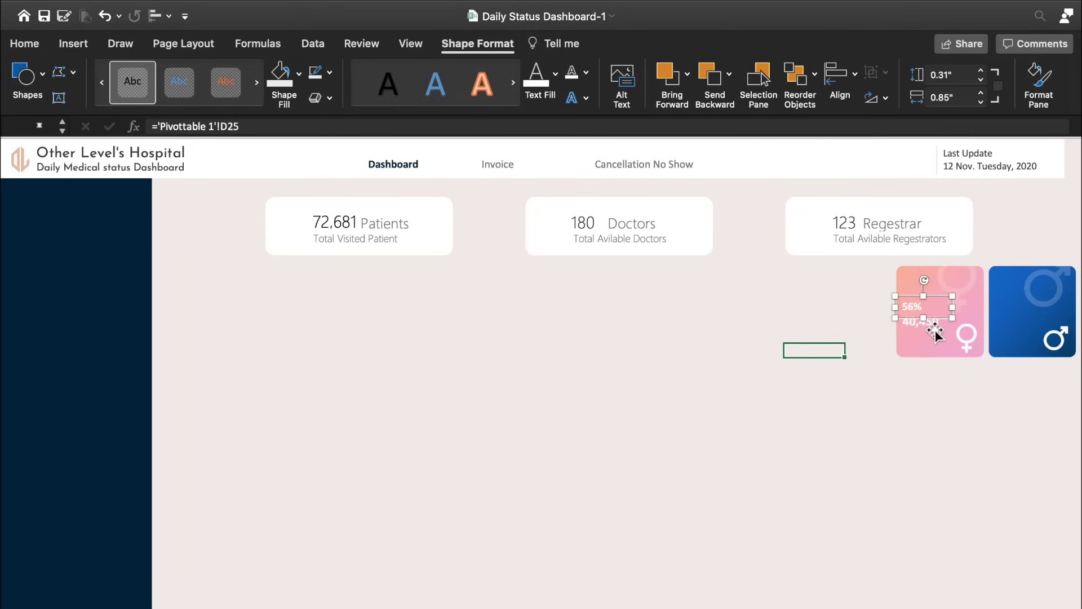
shift+click(935, 332)
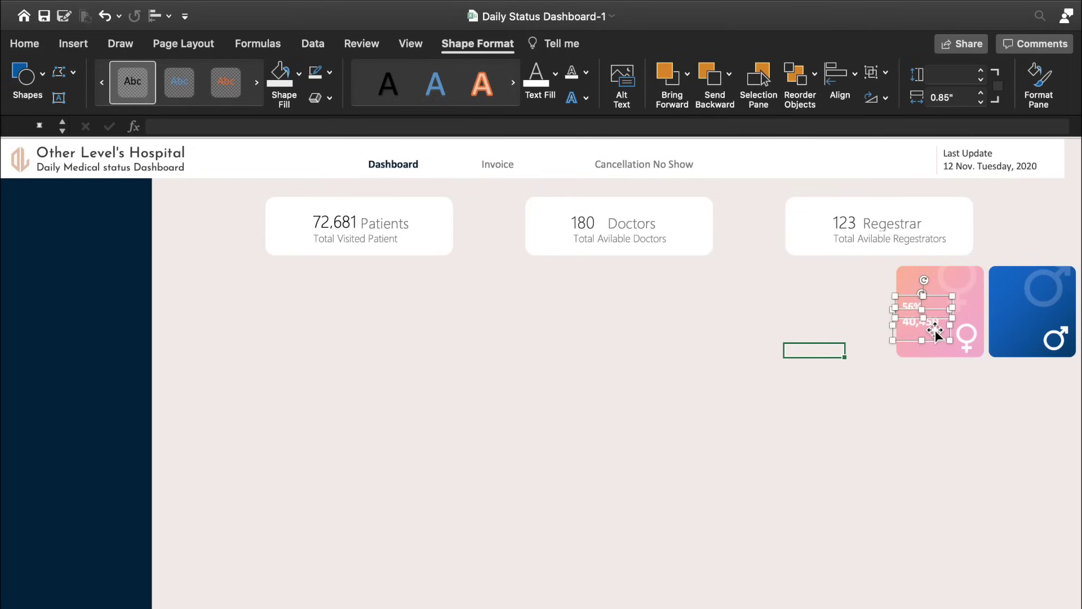
click(946, 321)
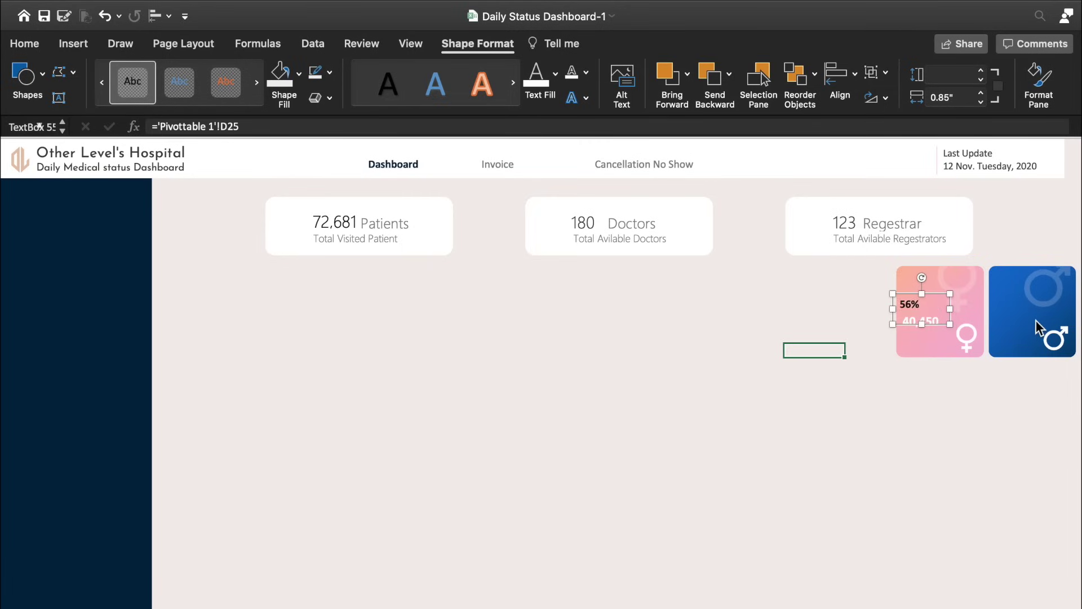
key(ctrl+z)
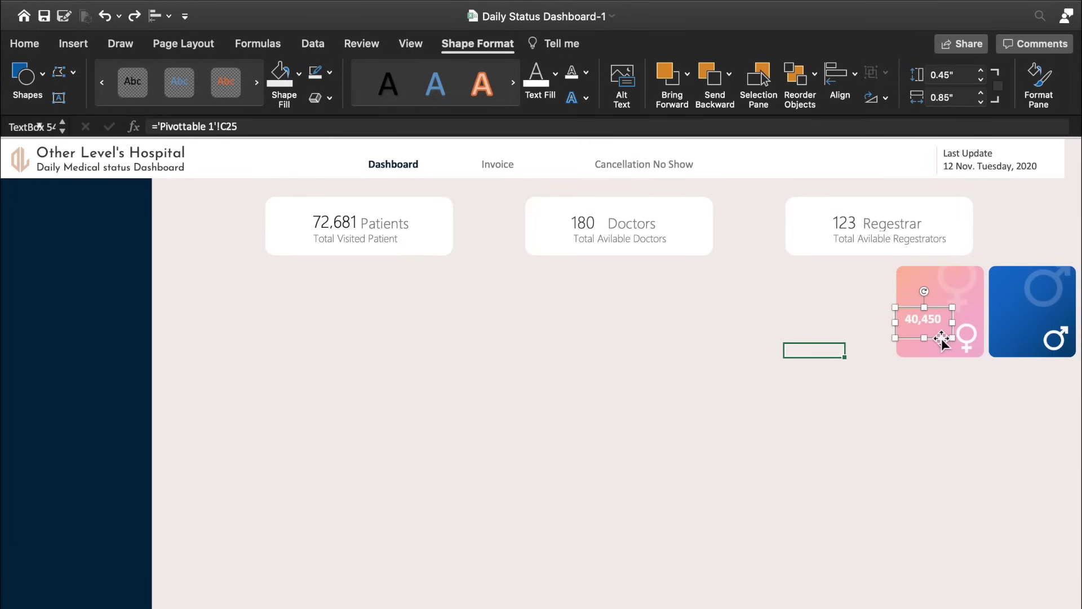
key(Tab)
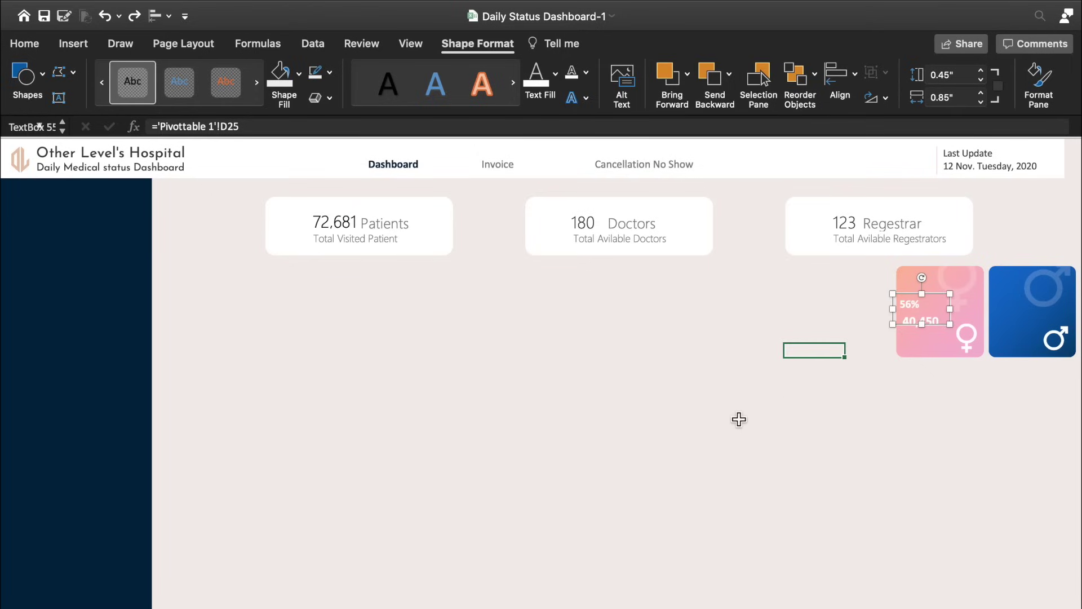
Step: Nudge the 56% label, then copy it with the 40,450 label onto the blue male card
key(Right)
key(shift+Up)
key(shift+Up)
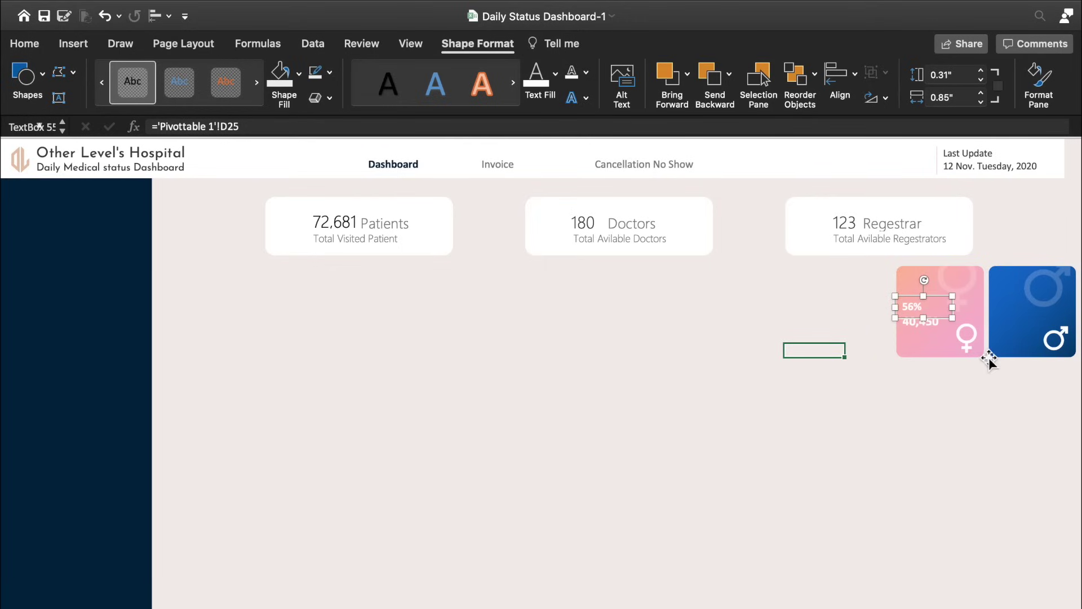
shift+click(933, 334)
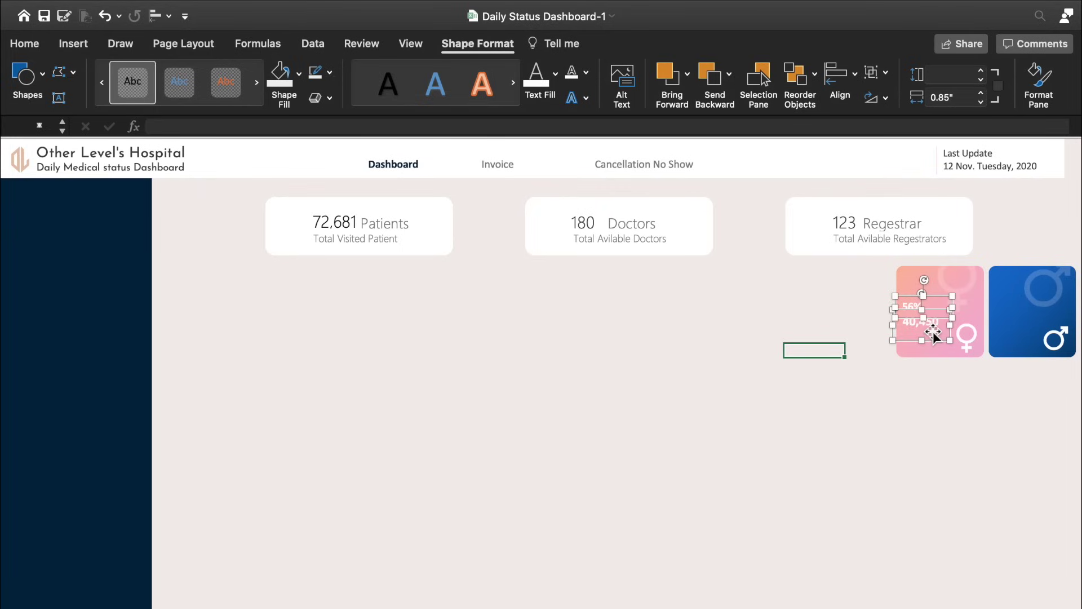
drag(936, 326, 1026, 322)
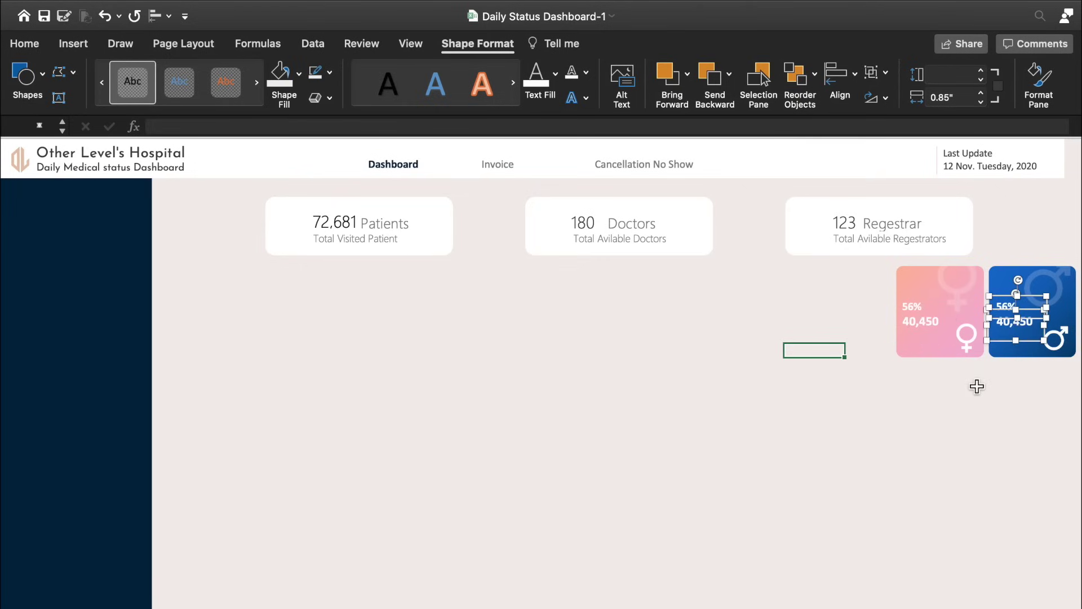
click(817, 406)
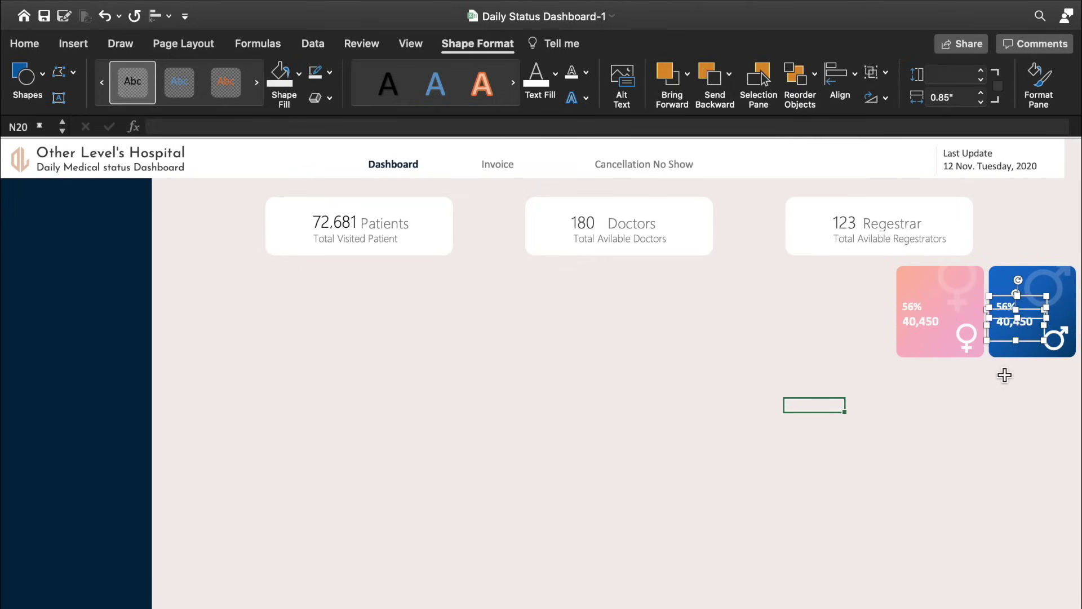
click(1014, 330)
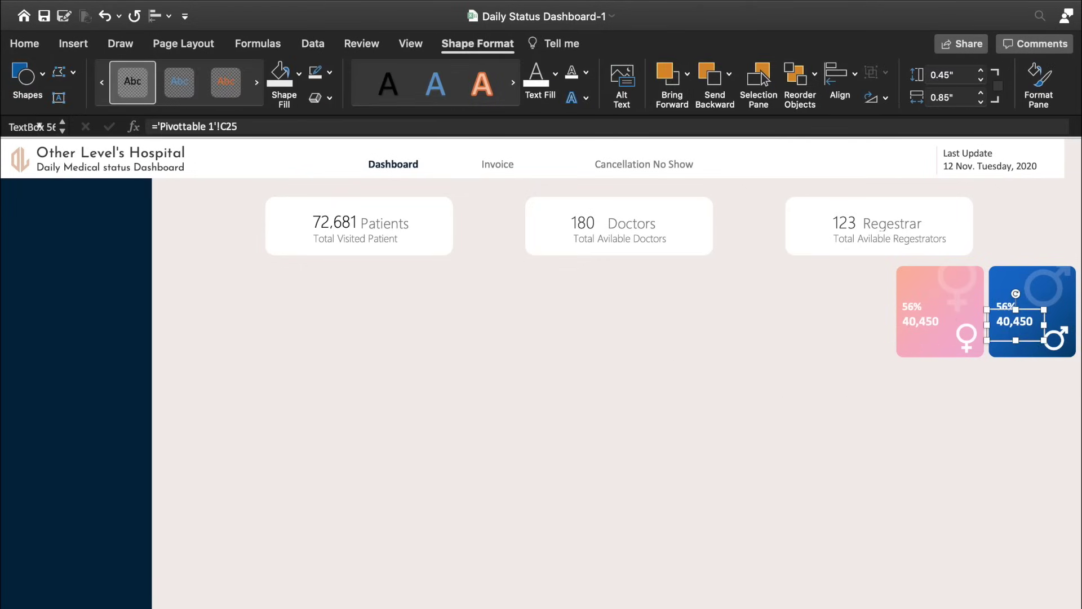
Step: Relink the male card's copied labels to the male pivot cells so they show 44% and 32,231
key(ctrl+Page_Up)
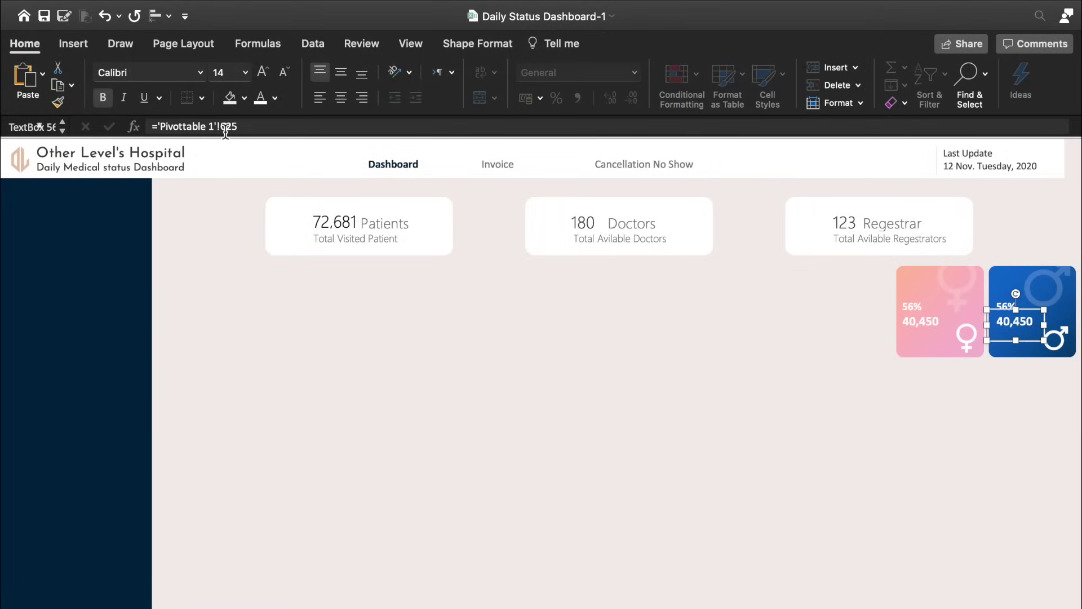
click(266, 127)
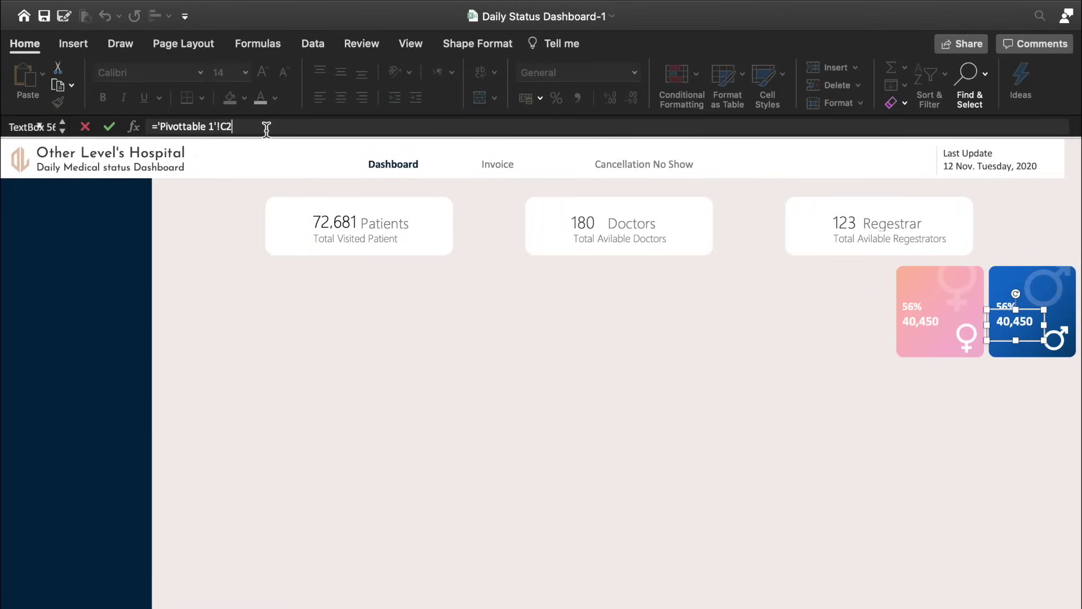
text(6)
key(Return)
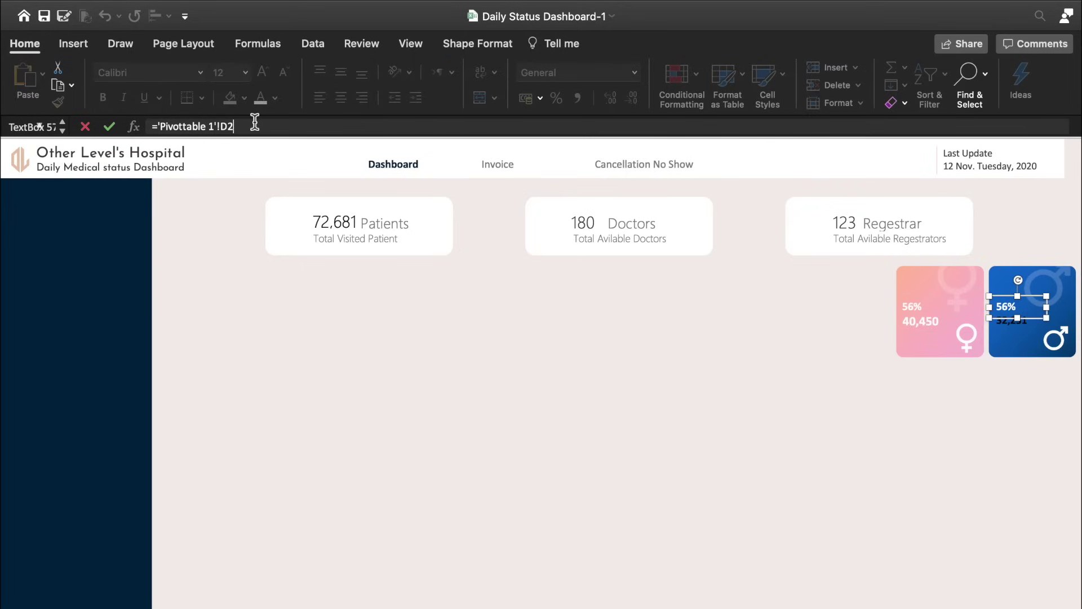
key(Return)
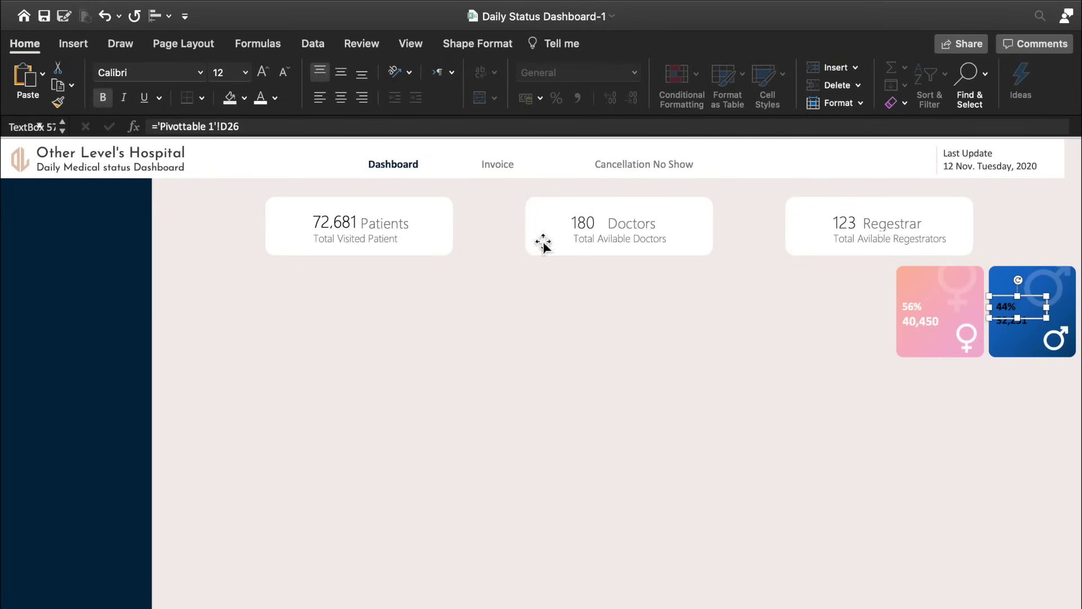
Step: Increase the font size of the male card labels and the pink card's 56% label
shift+click(1015, 333)
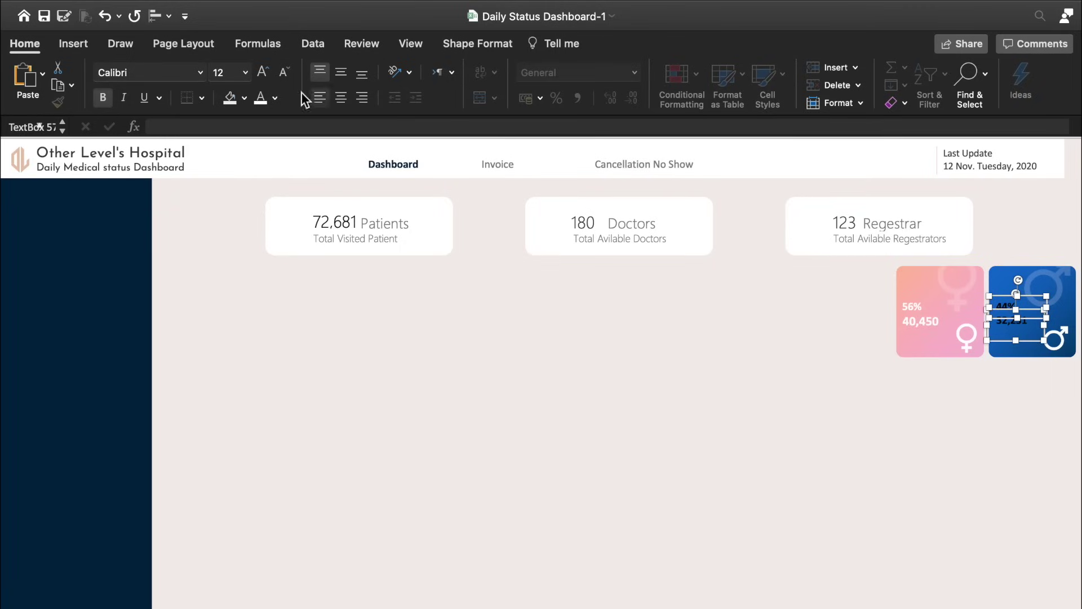
click(262, 73)
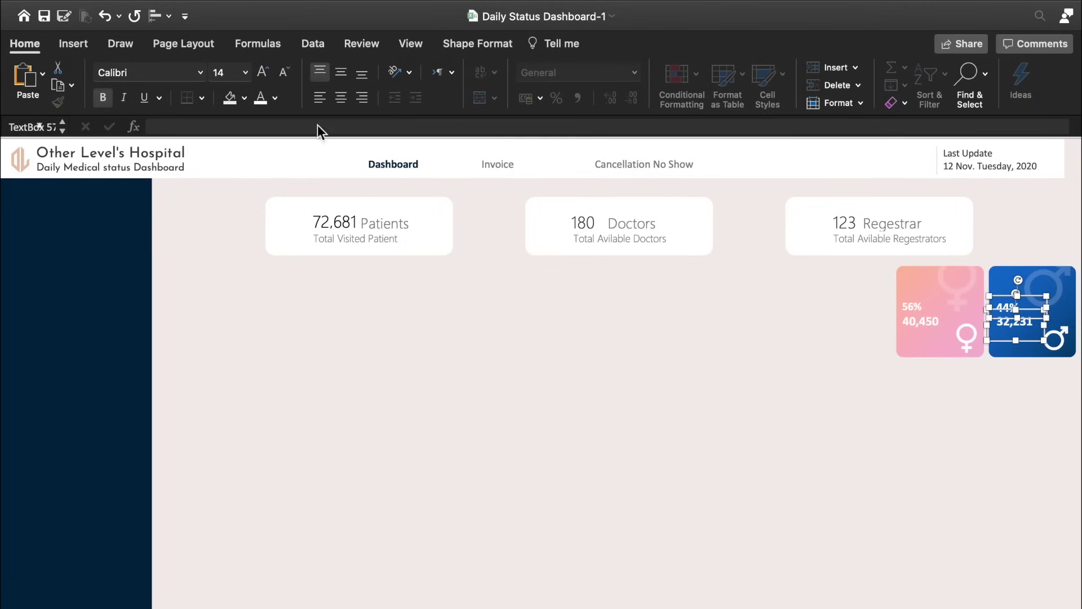
click(717, 368)
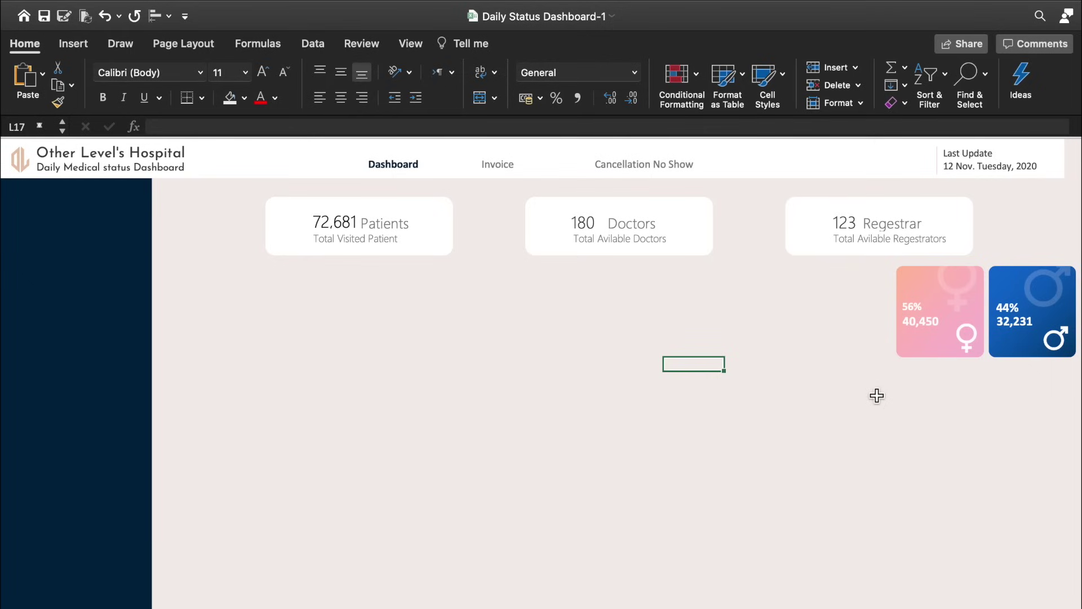
click(915, 308)
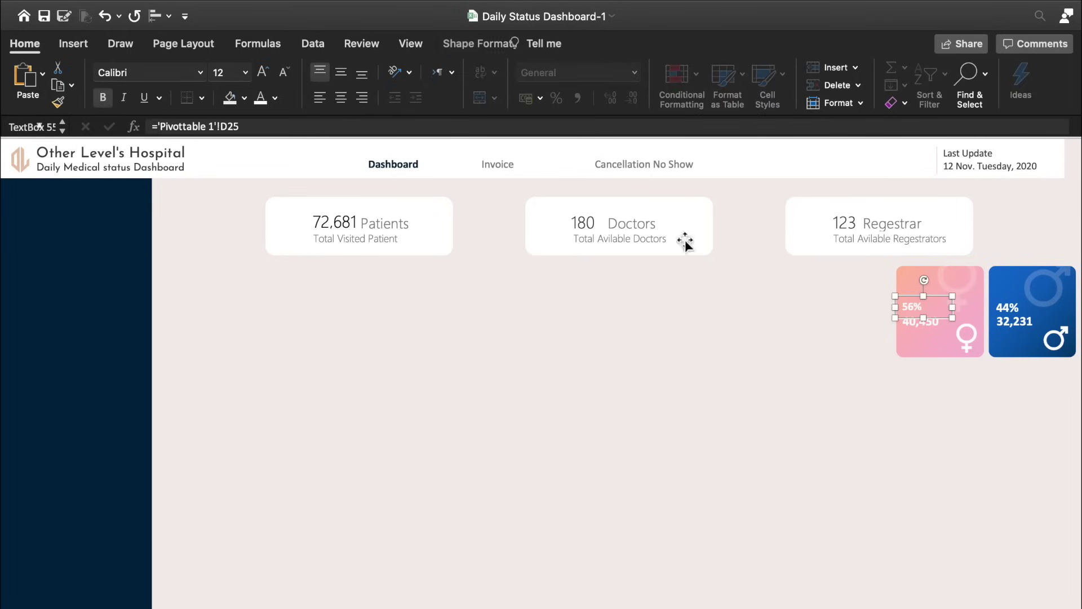
click(262, 74)
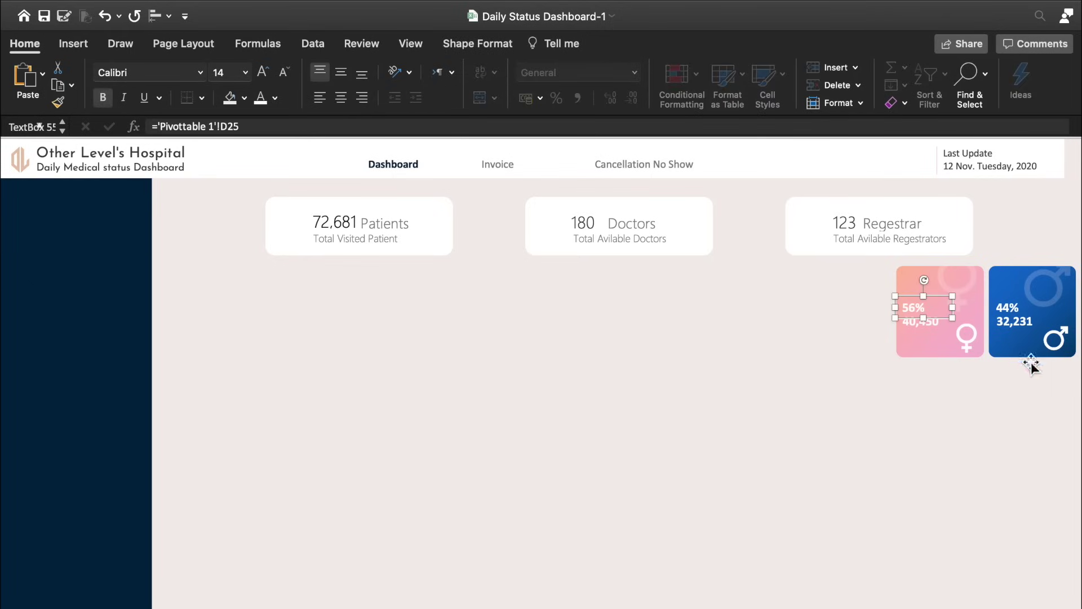
click(925, 333)
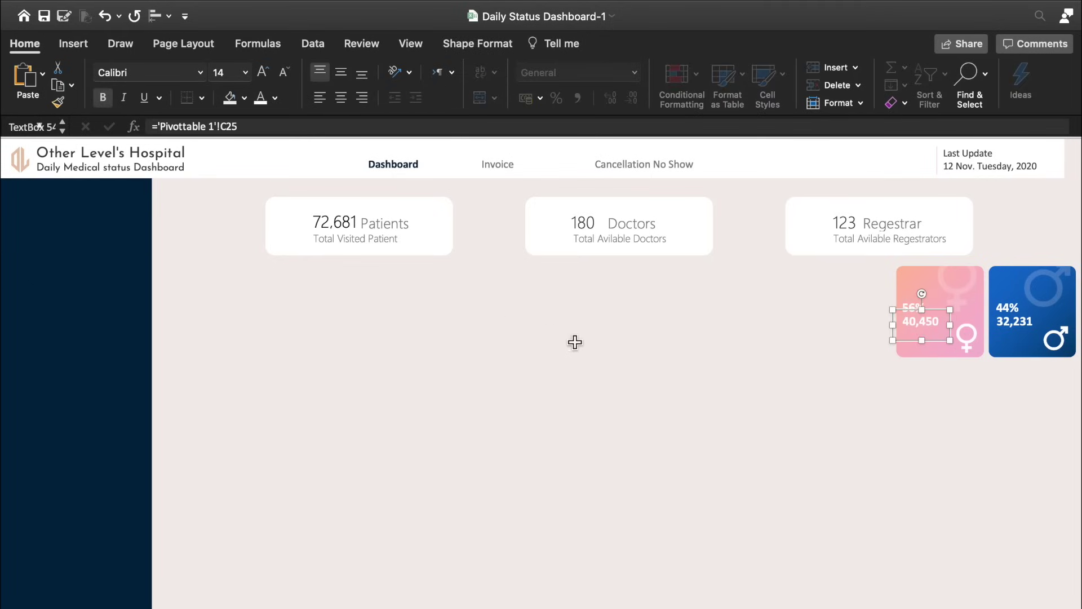
click(649, 362)
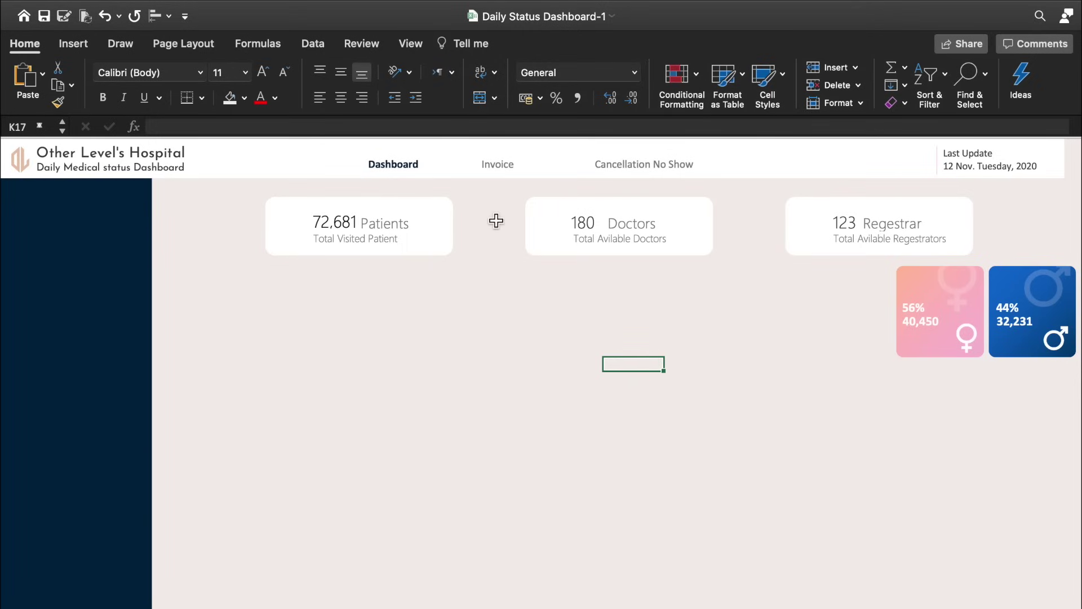
Step: Draw a white rounded-rectangle card beside the pink card, with nearly square corners and matching height
click(70, 45)
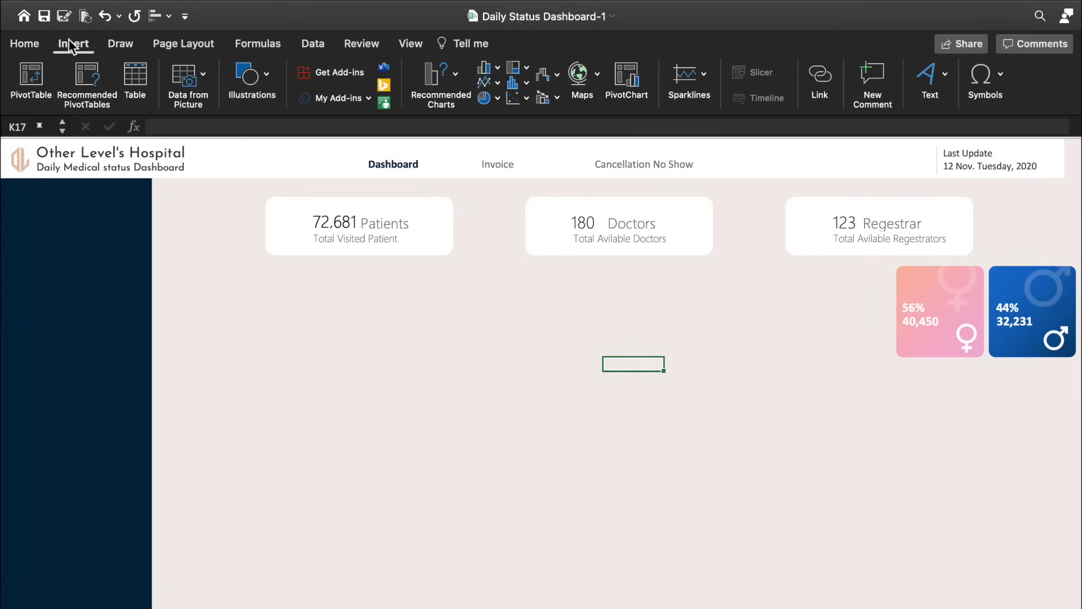
click(252, 79)
click(207, 125)
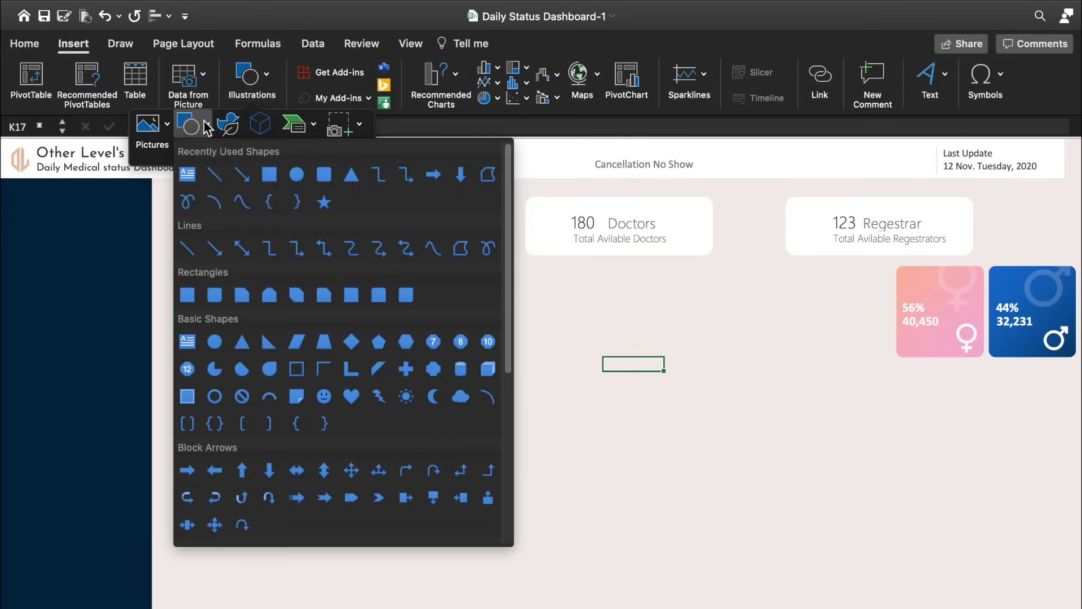
click(324, 174)
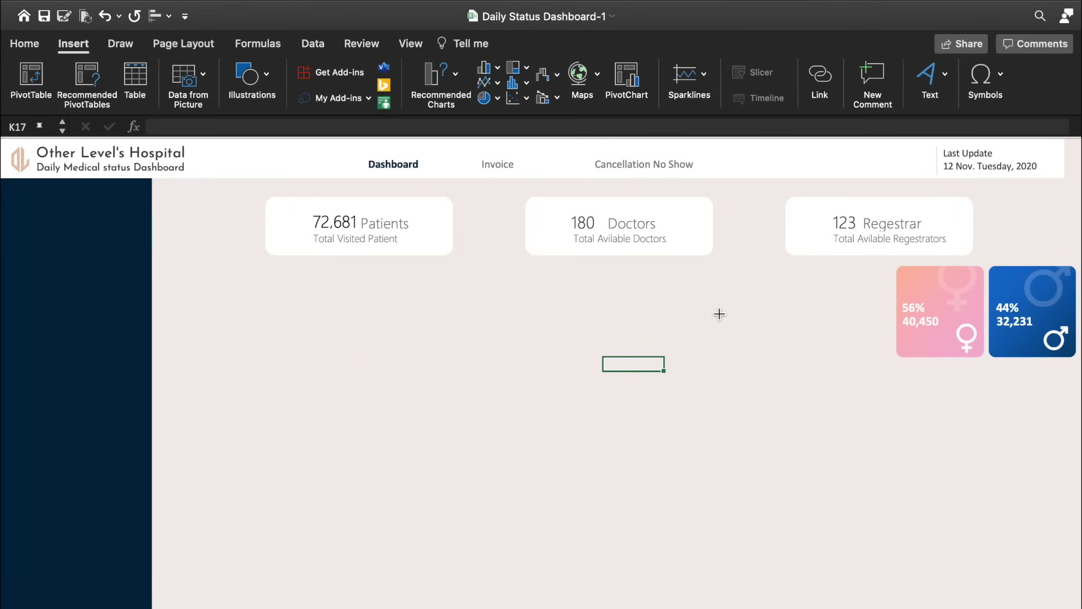
drag(668, 294, 843, 377)
drag(758, 325, 801, 301)
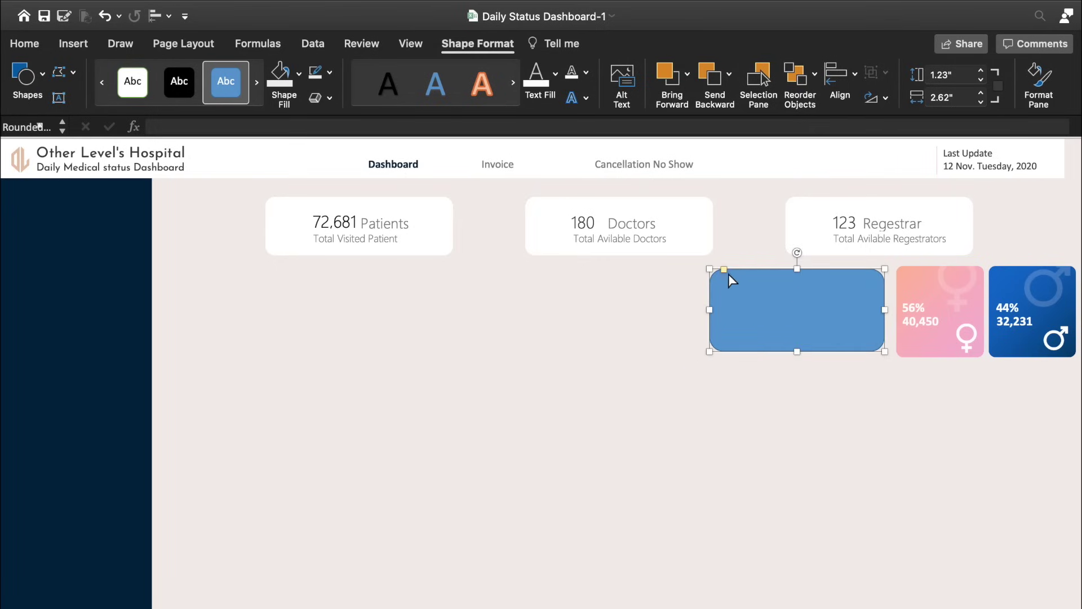
drag(726, 273, 718, 272)
drag(798, 358, 798, 363)
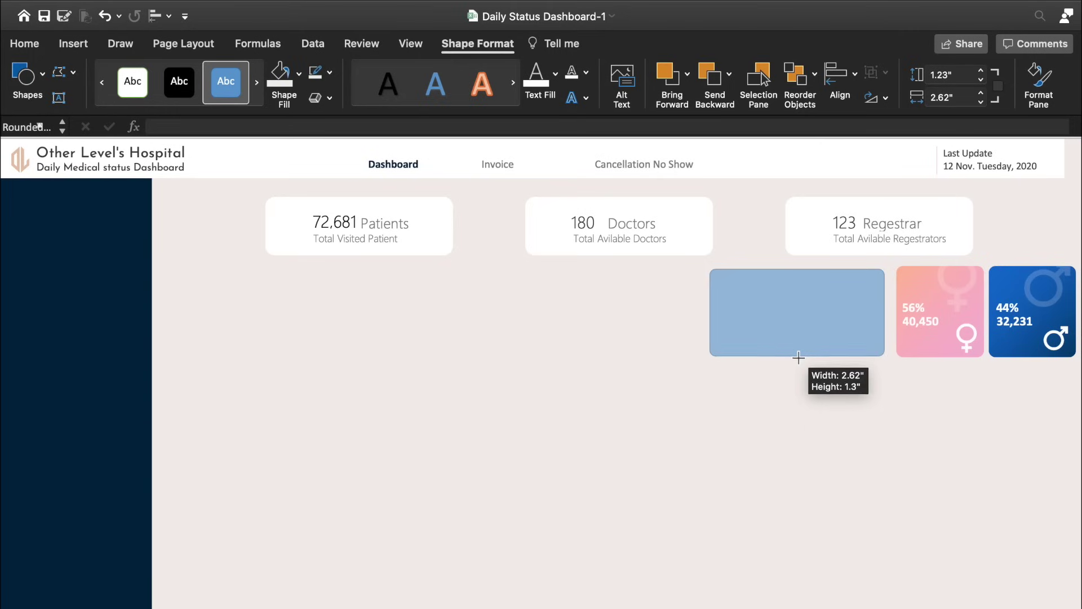
key(super+z)
key(super+z)
key(super+z)
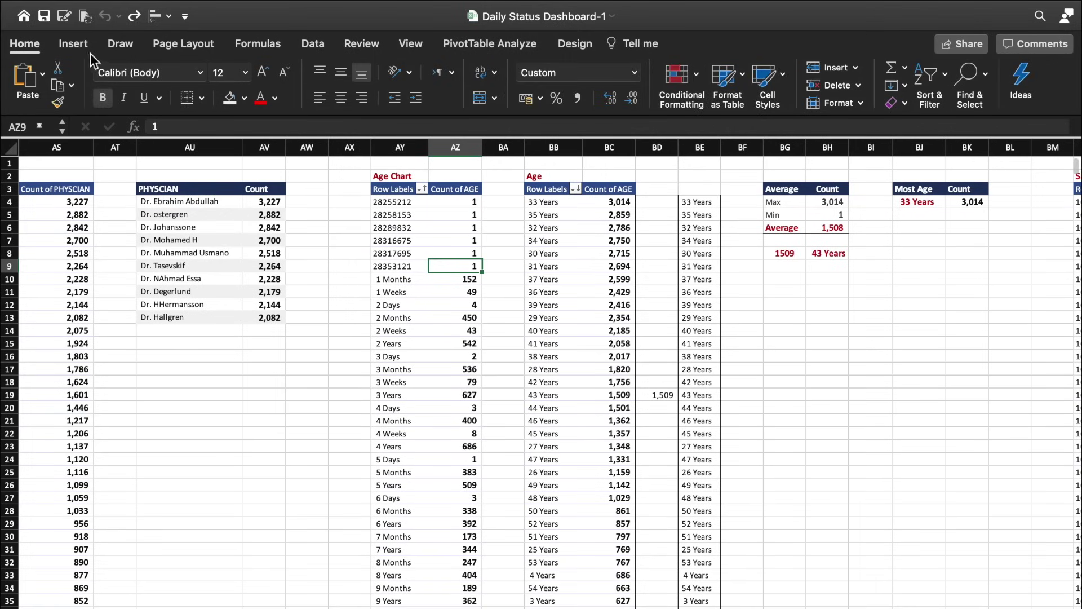
Step: Insert an age pivot chart and move it onto the Dashboard sheet
click(74, 44)
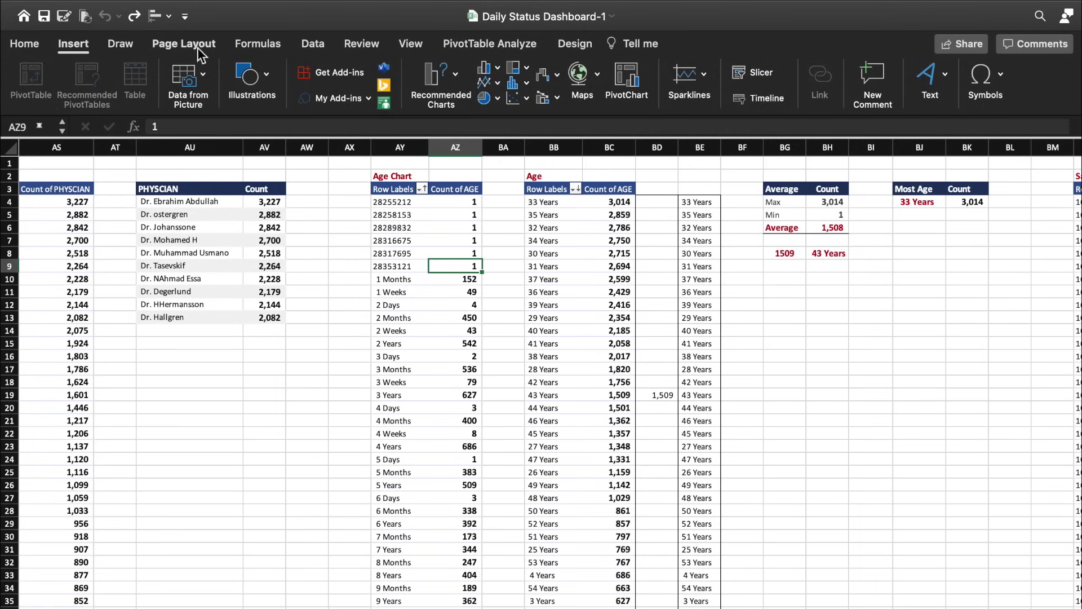
click(626, 79)
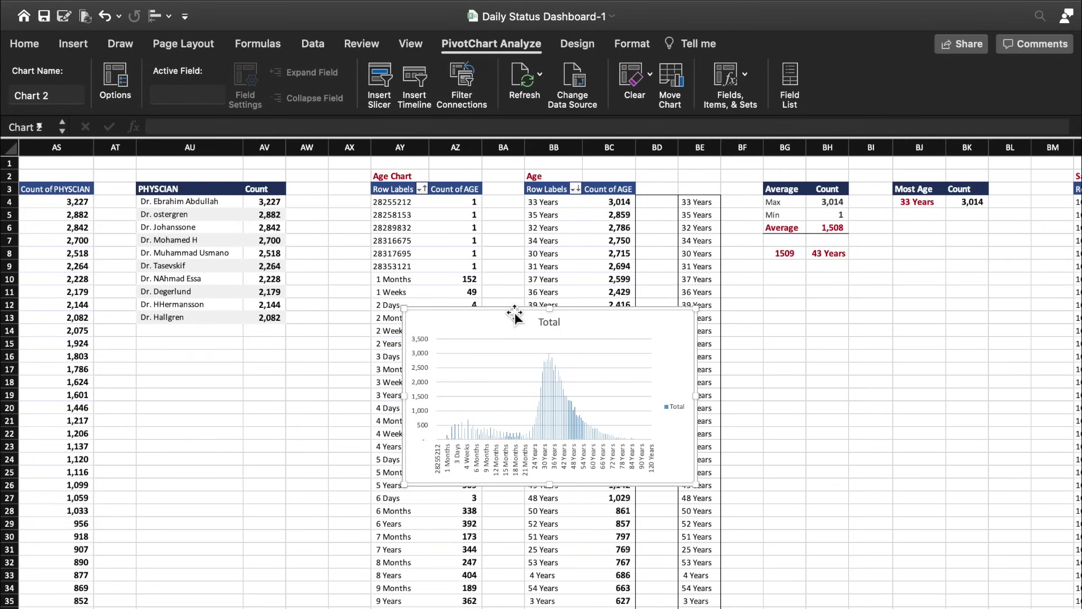
key(Delete)
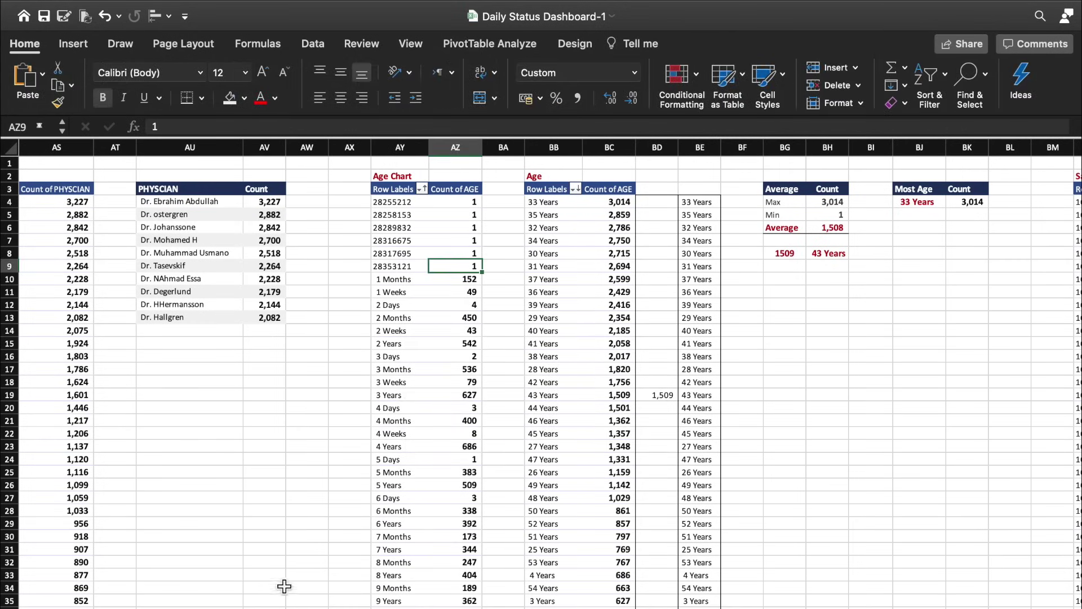
key(ctrl+Page_Up)
click(526, 357)
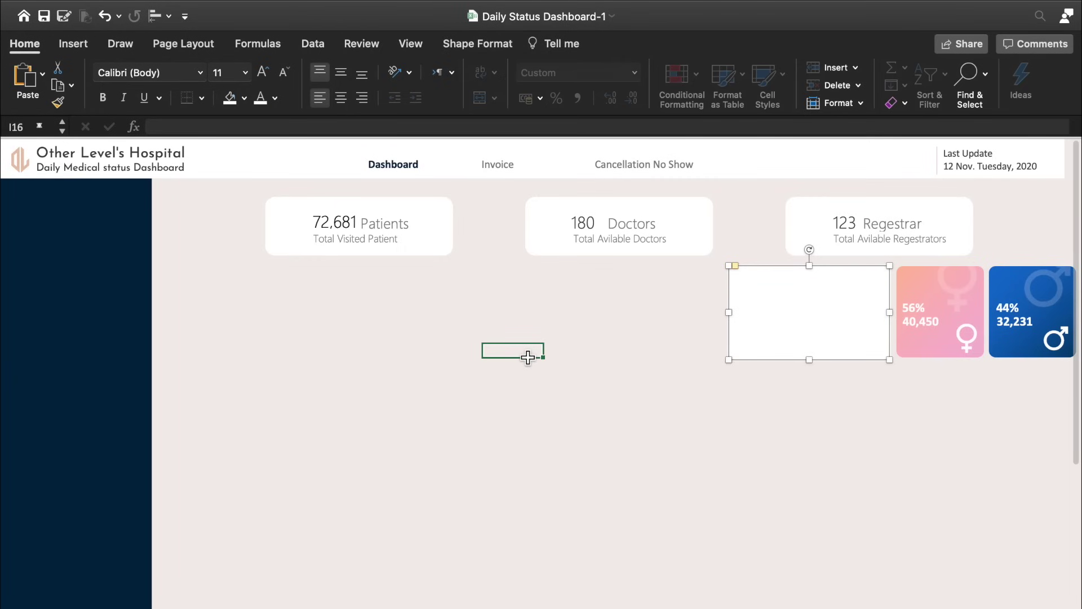
key(ctrl+v)
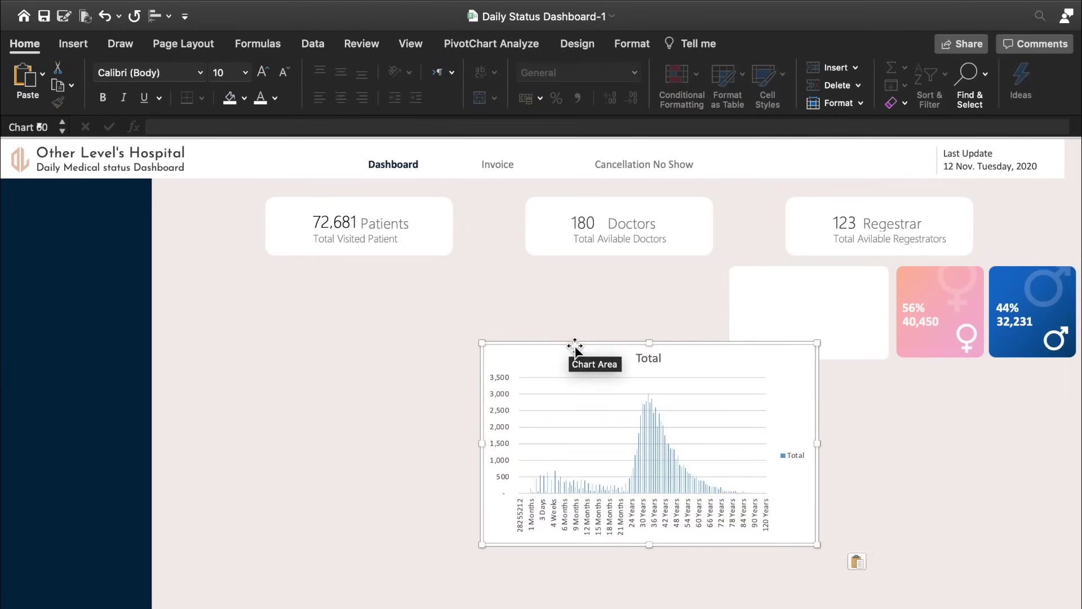
drag(571, 347, 505, 321)
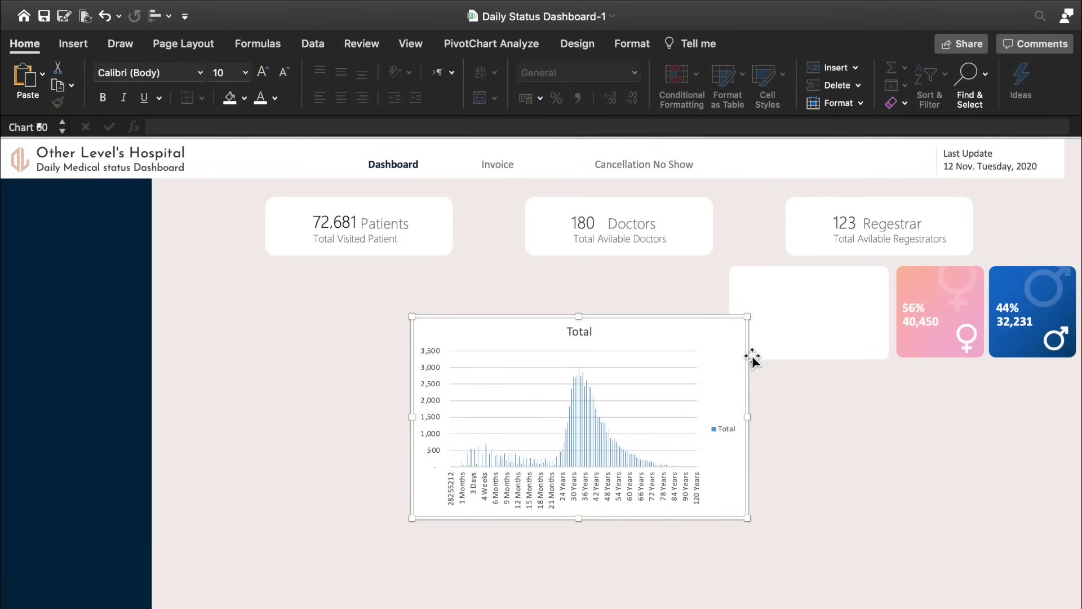
Step: Delete the chart's value and category axes, then undo the accidental chart deletion and axis removals
click(425, 384)
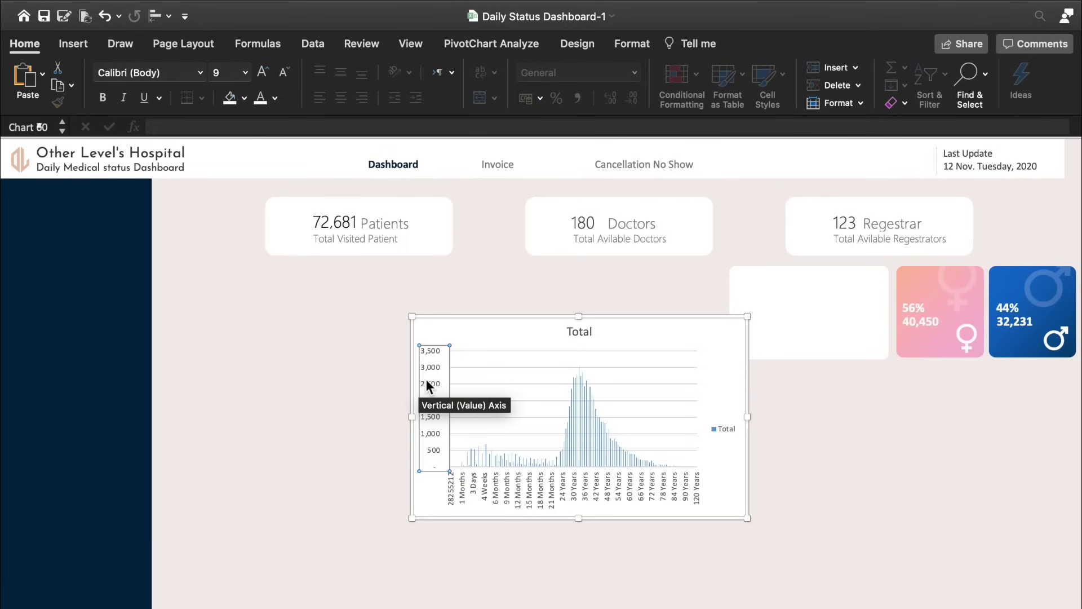
key(Delete)
click(586, 485)
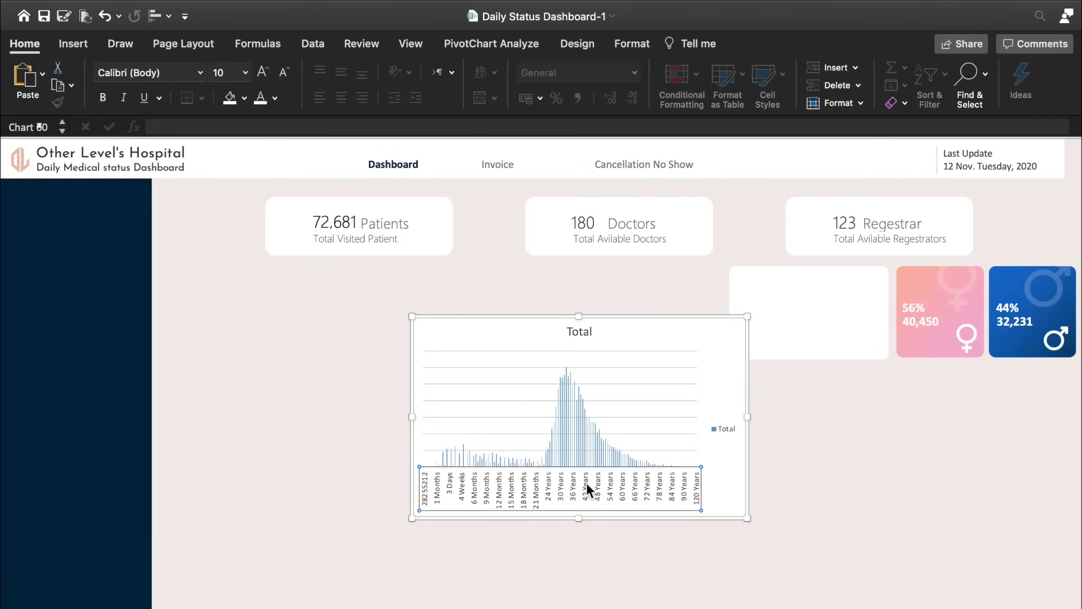
key(Delete)
click(728, 431)
key(Delete)
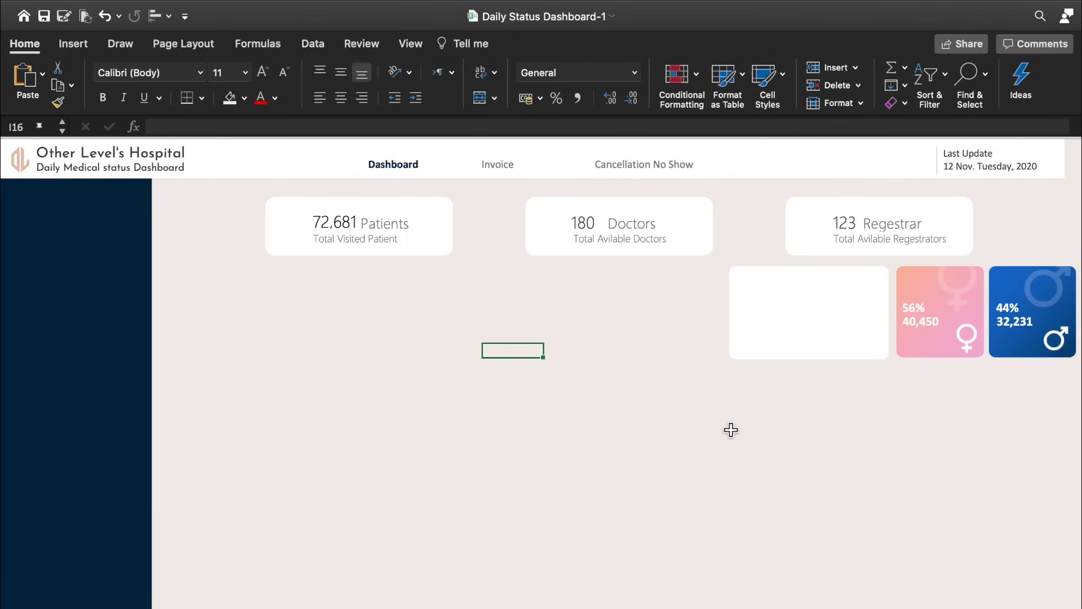
key(ctrl+z)
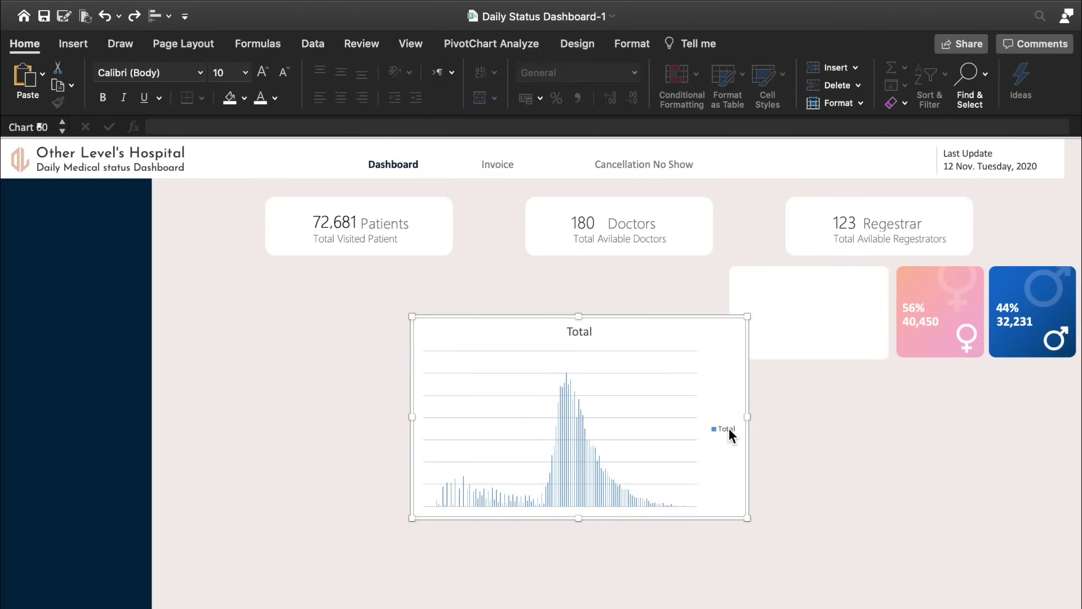
key(ctrl+z)
key(ctrl+z)
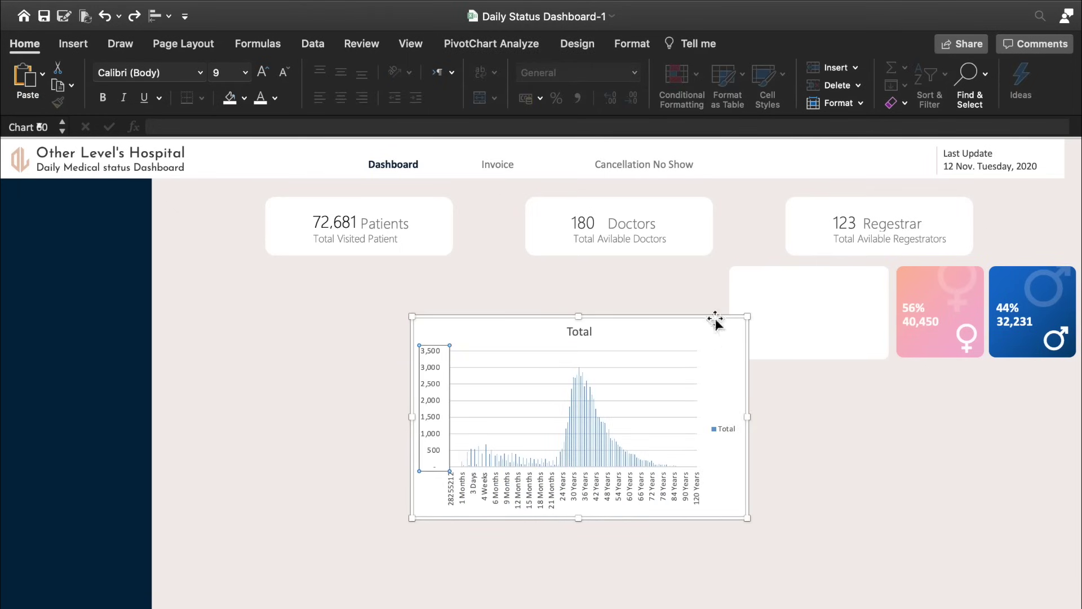
Step: Undo back to the data sheet, then cut the pivot chart and paste it onto the Dashboard again
click(662, 320)
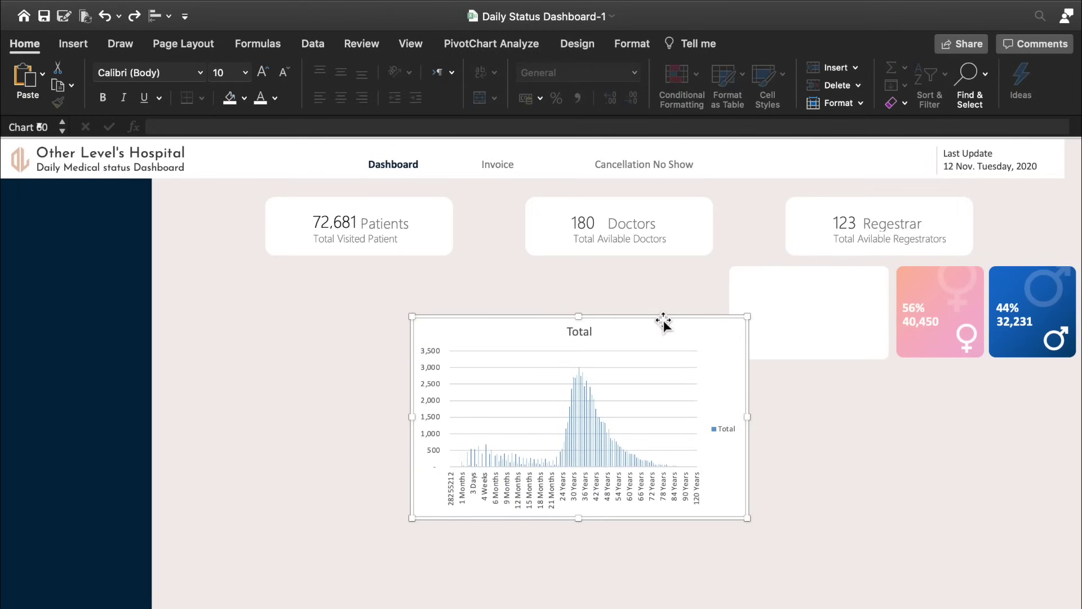
key(ctrl+z)
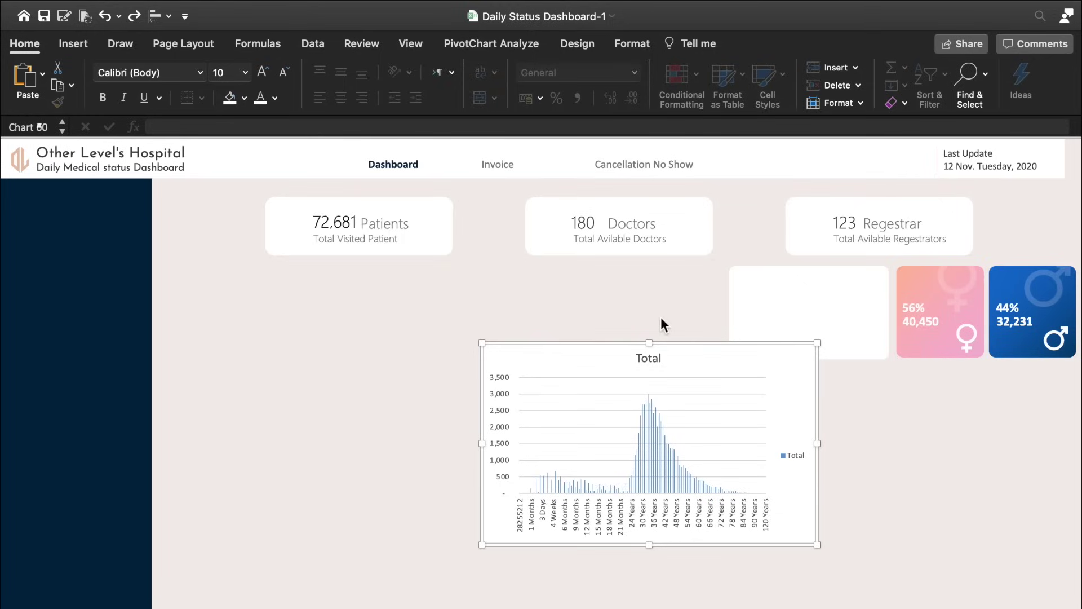
key(ctrl+z)
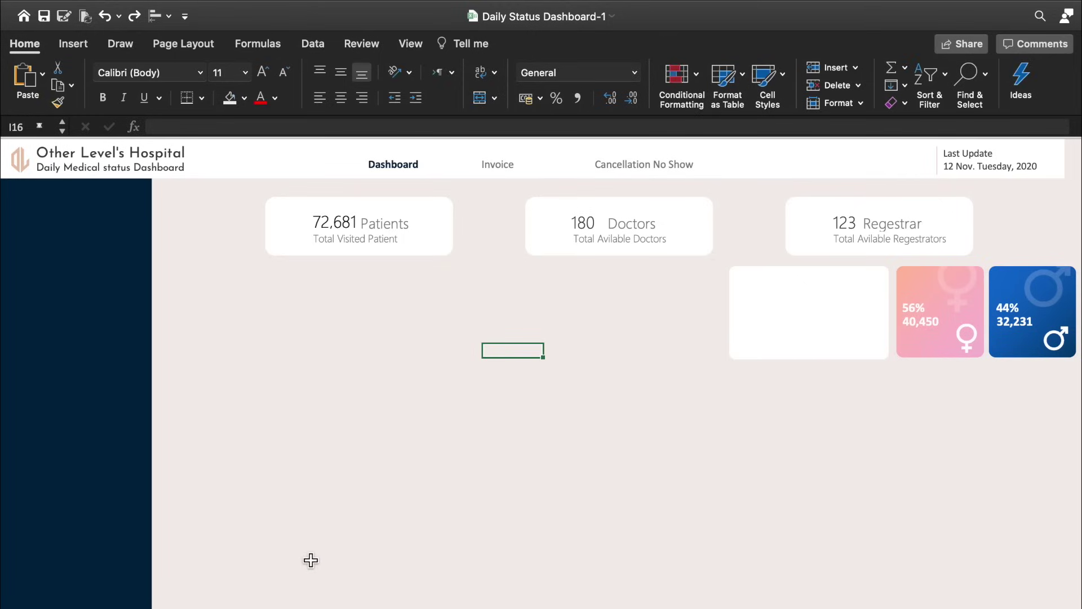
key(ctrl+z)
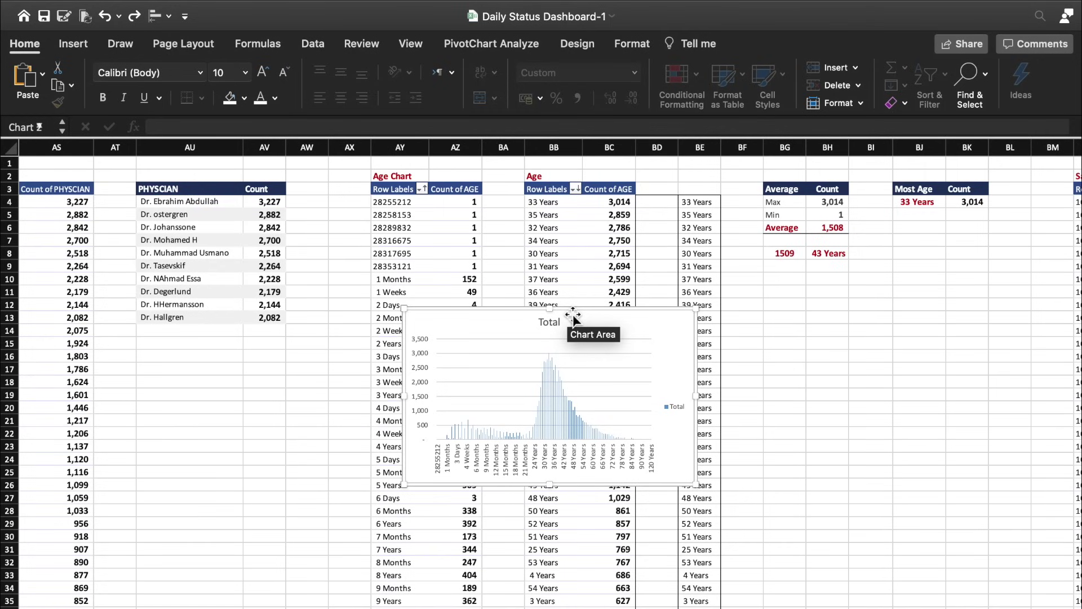
key(Delete)
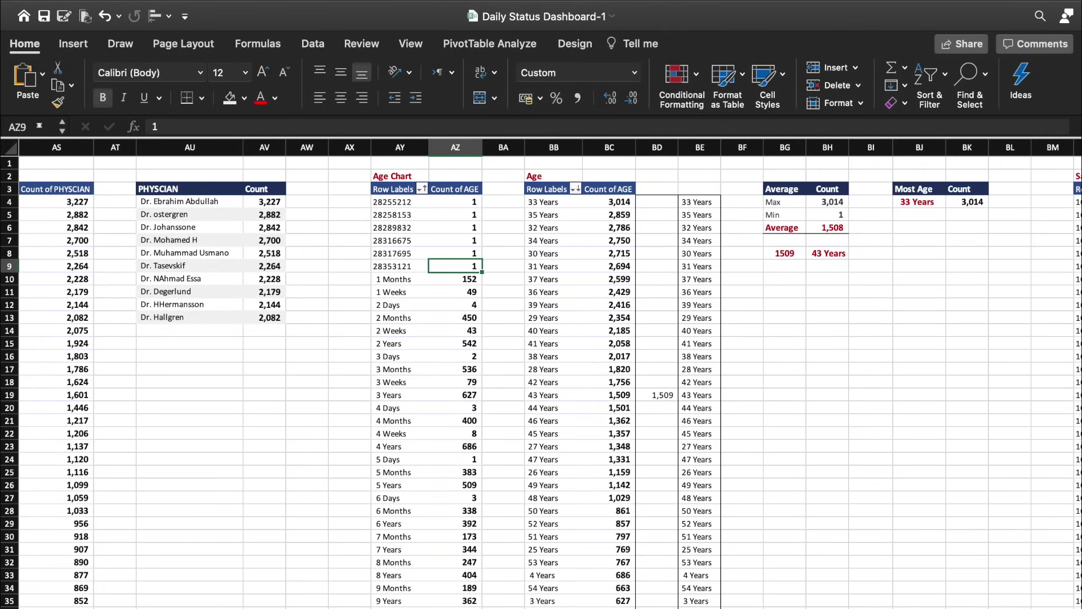
key(ctrl+Page_Up)
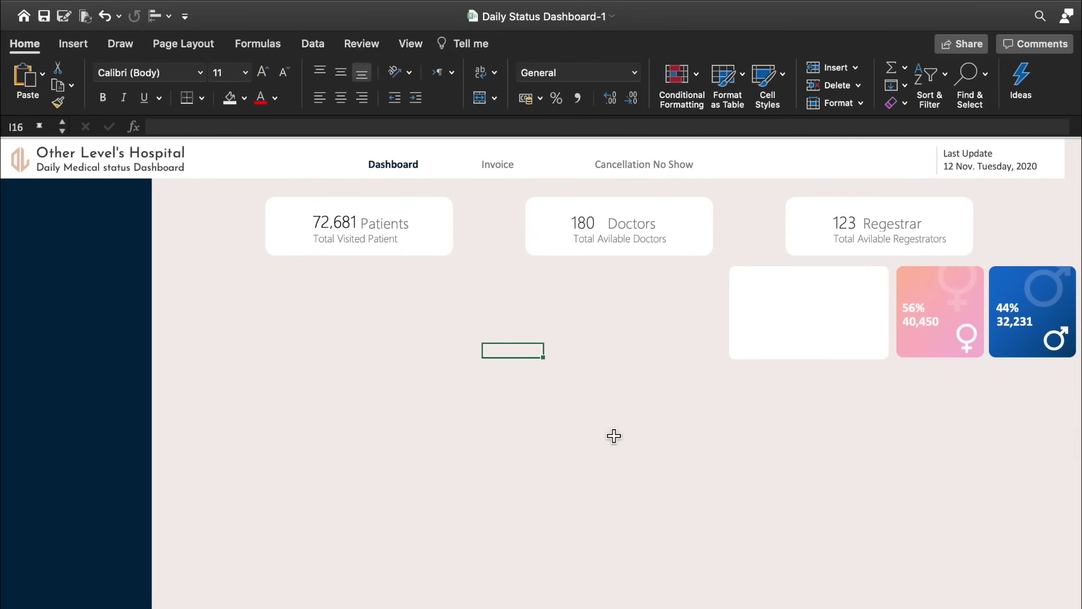
key(ctrl+v)
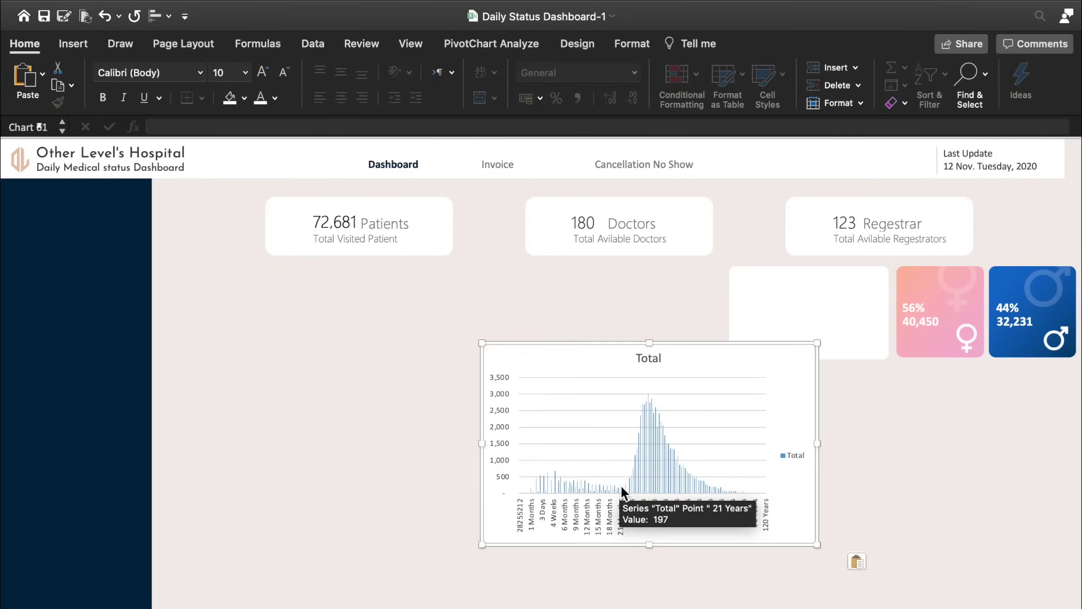
Step: Delete the chart's gridlines, Total legend, category axis labels and vertical value axis
click(617, 444)
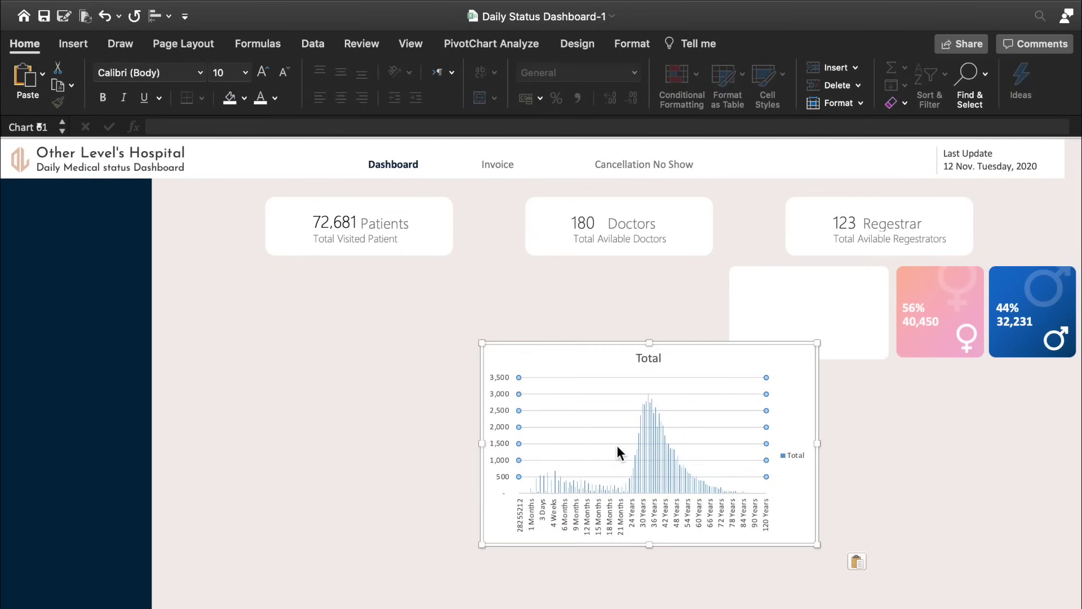
key(Delete)
click(789, 457)
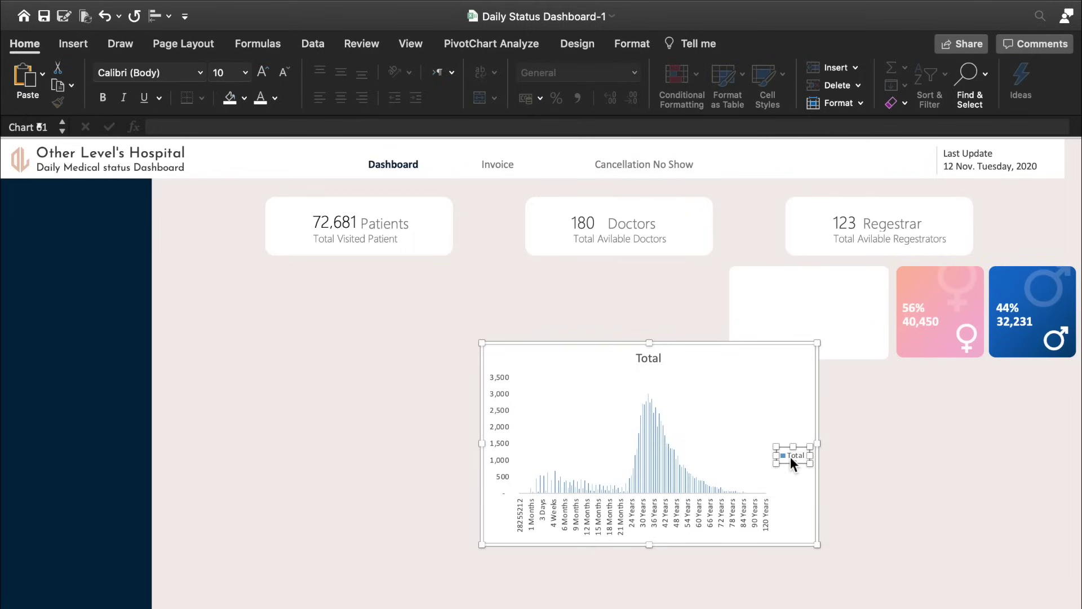
key(Delete)
click(709, 505)
key(Delete)
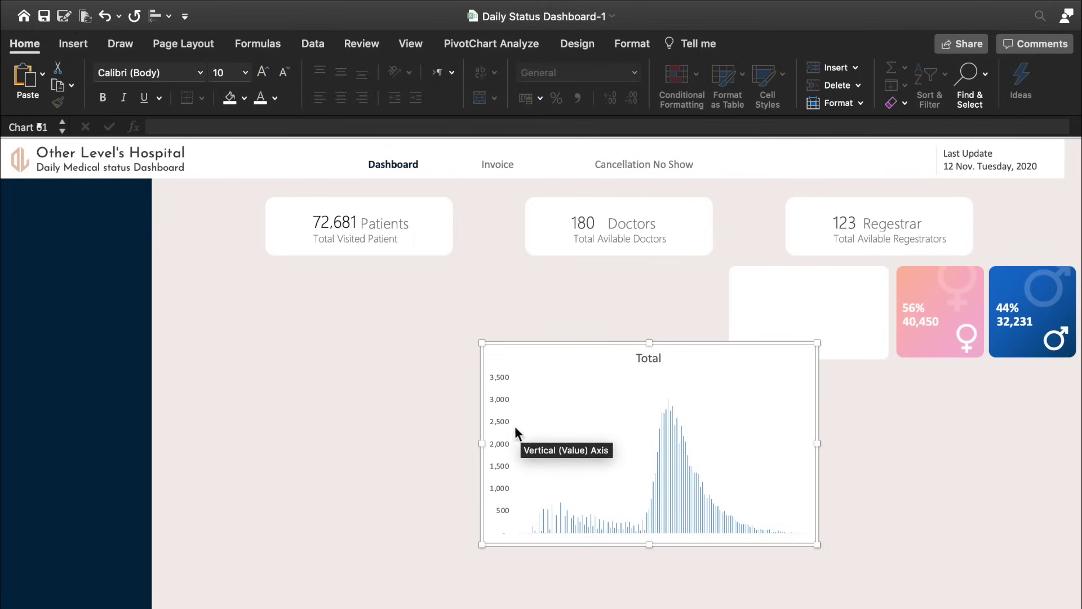
click(506, 422)
key(Delete)
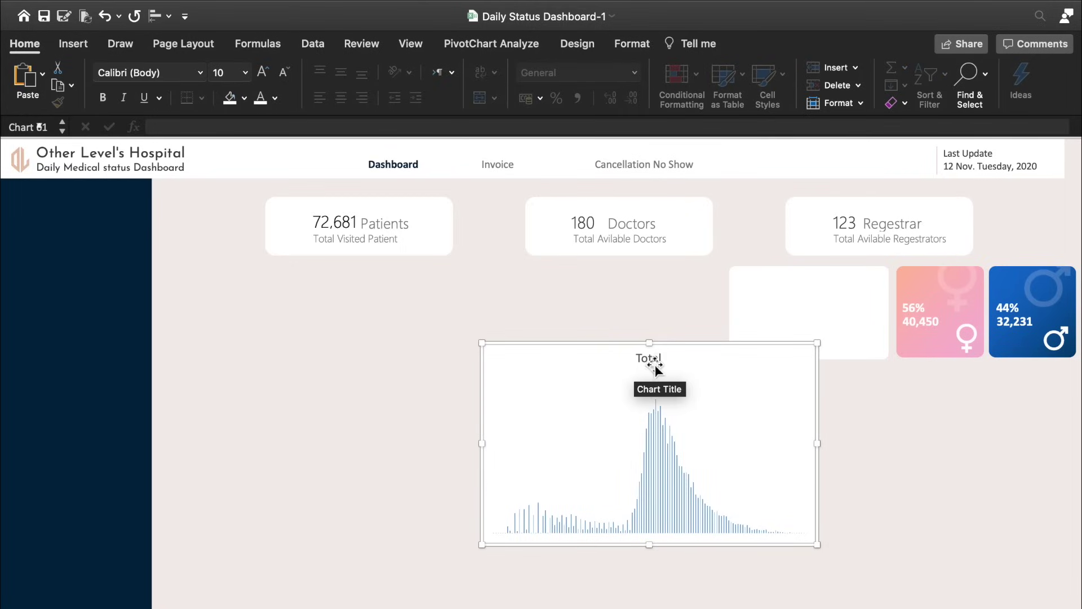
Step: Delete the Total chart title and shrink the chart from its top and right edges
click(653, 362)
key(Delete)
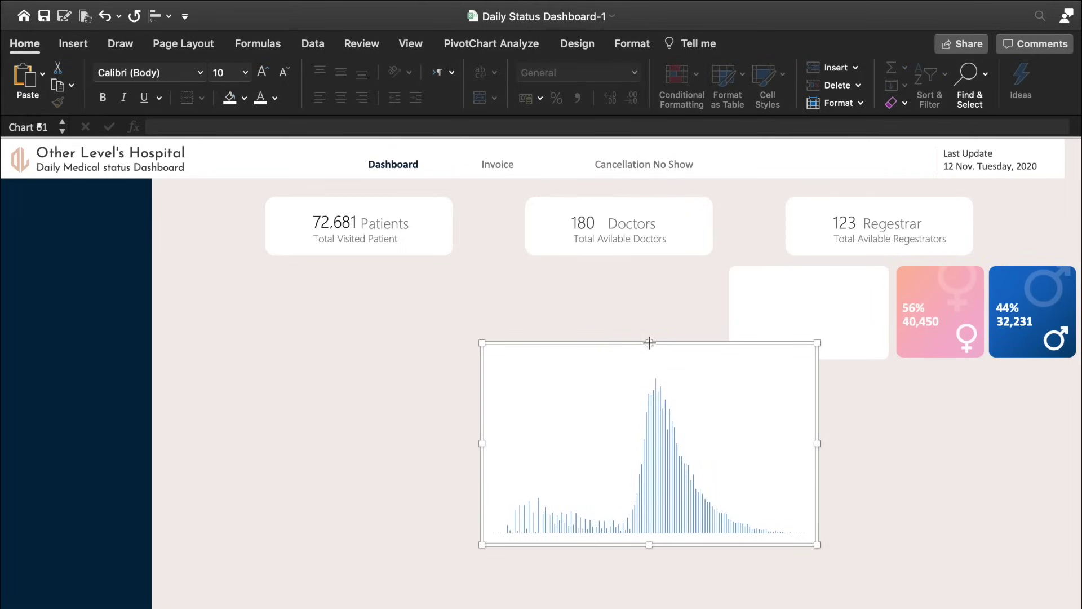
drag(650, 343, 649, 438)
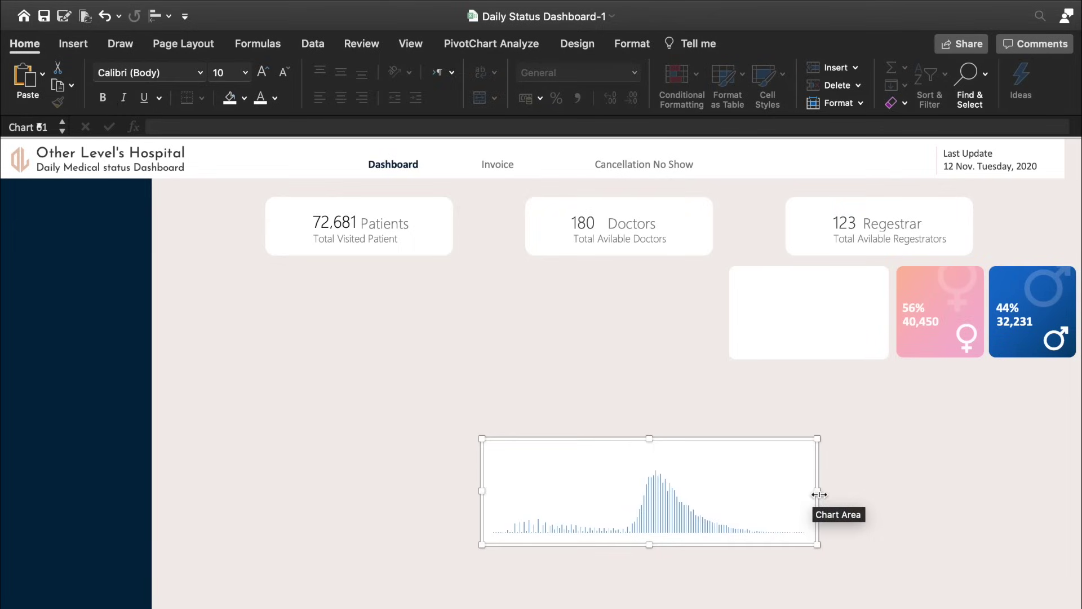
drag(819, 494, 667, 492)
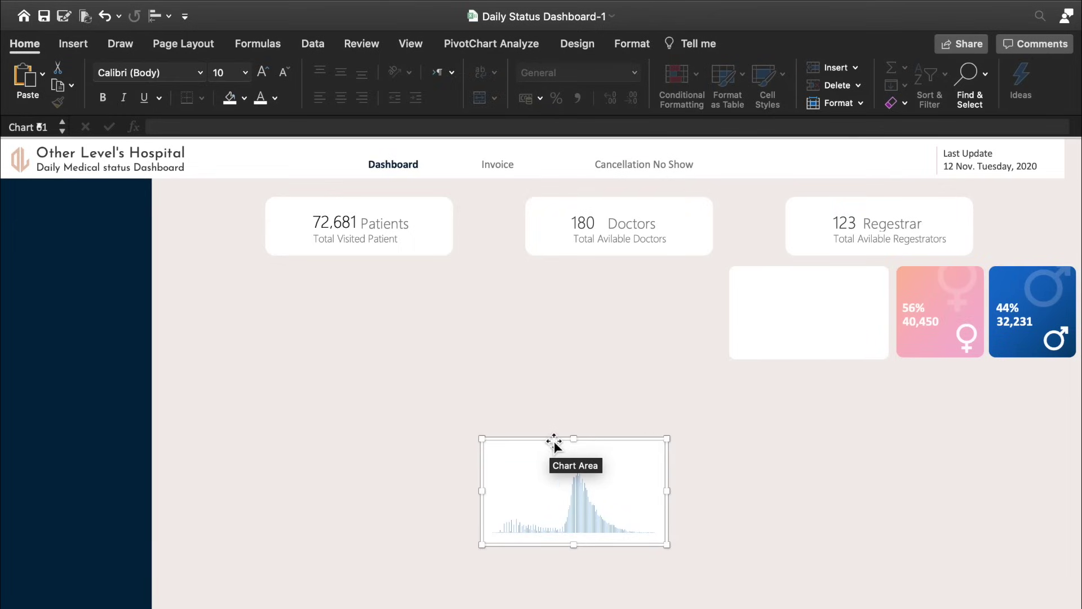
drag(554, 444, 582, 412)
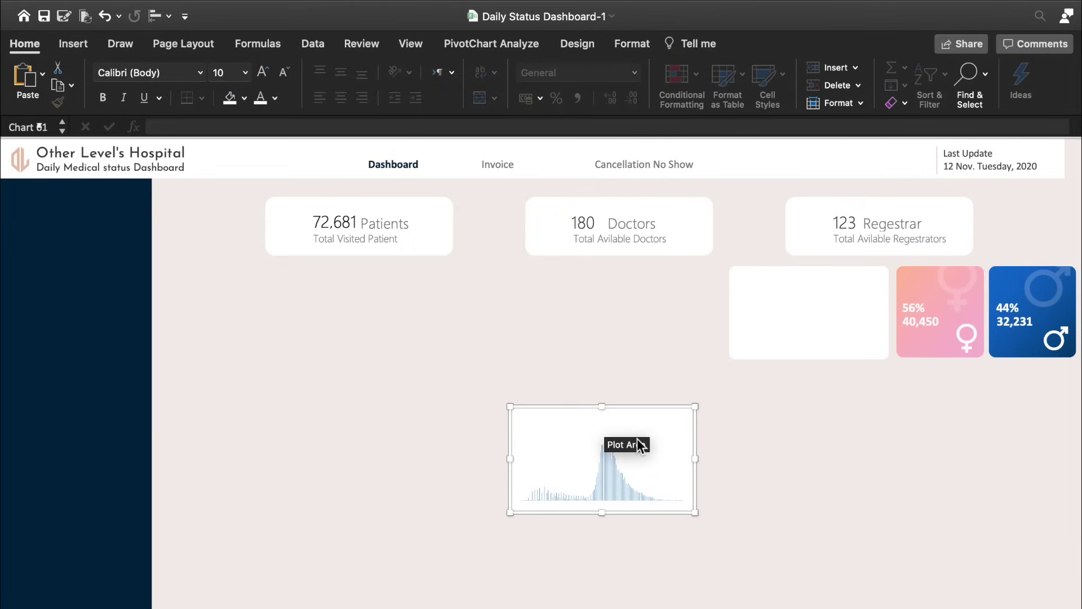
Step: Enlarge the plot area so the bars fill the chart frame
click(688, 459)
drag(687, 459, 725, 459)
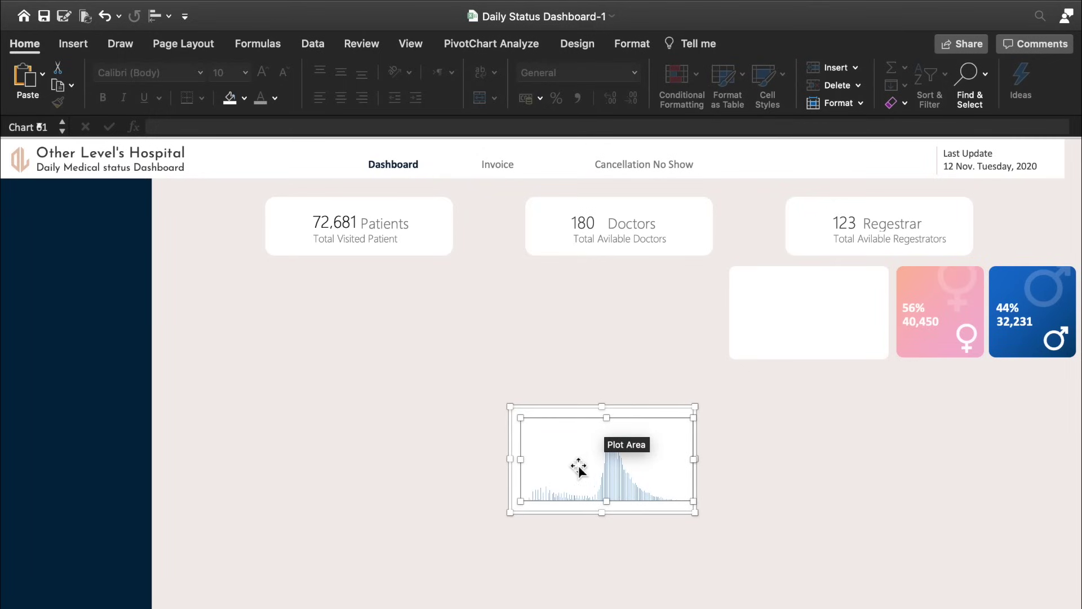
drag(525, 462, 496, 462)
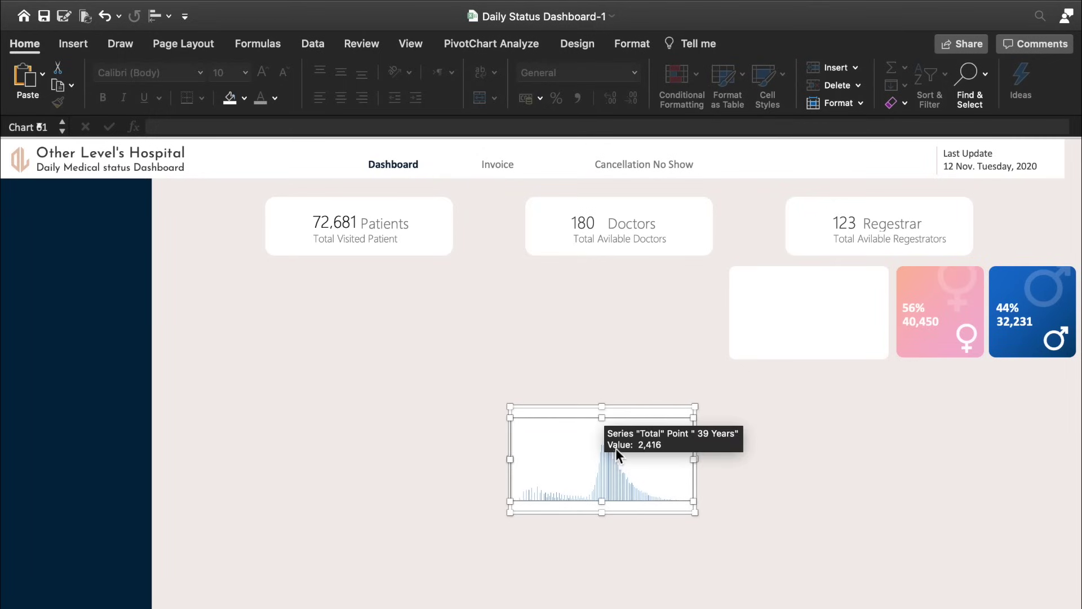
drag(603, 501, 602, 512)
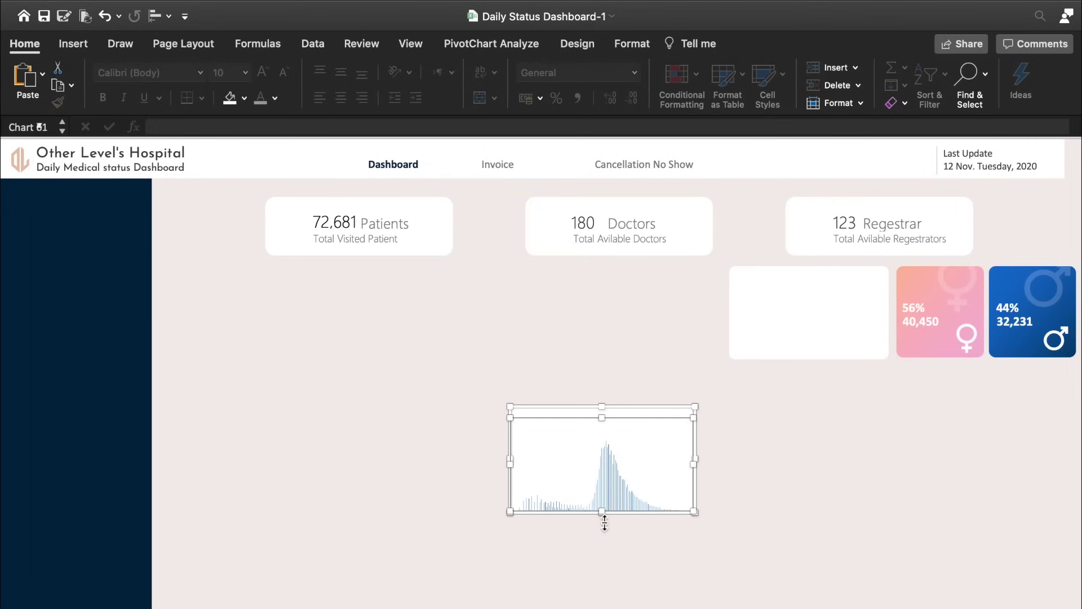
mouse_move(604, 418)
mouse_down()
mouse_move(604, 407)
mouse_move(700, 396)
mouse_up()
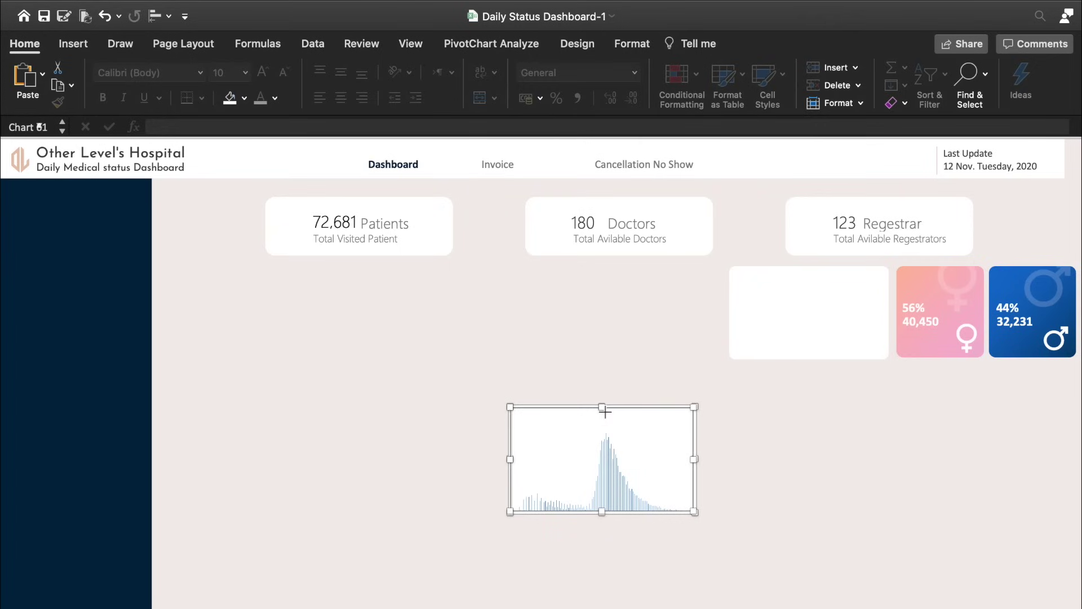
drag(605, 412, 842, 254)
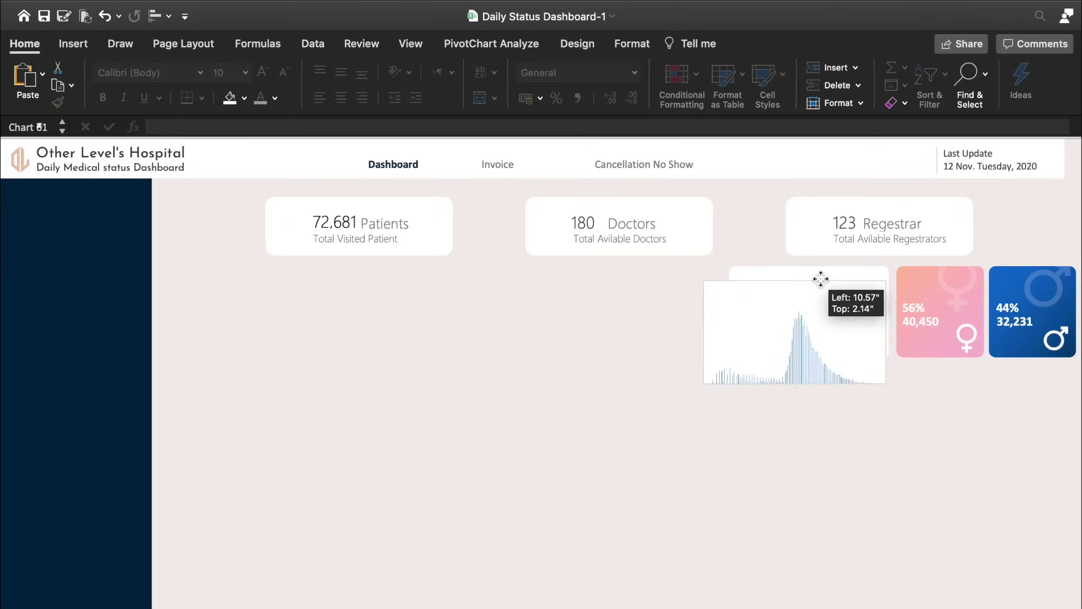
Step: Remove the chart's outline, make its background transparent, and resize it to fit the card
click(632, 43)
click(441, 73)
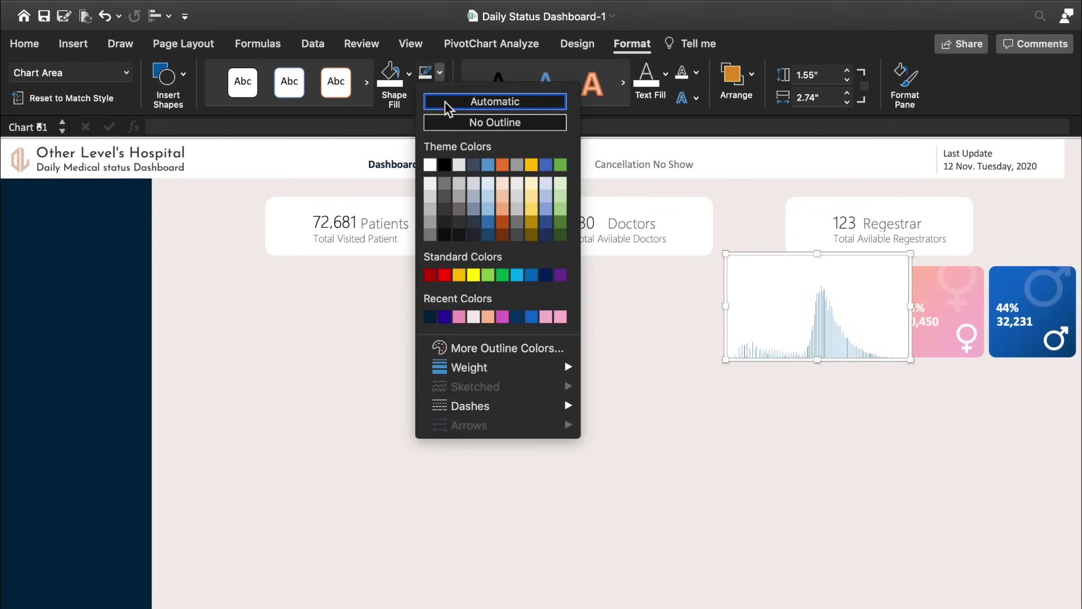
click(449, 117)
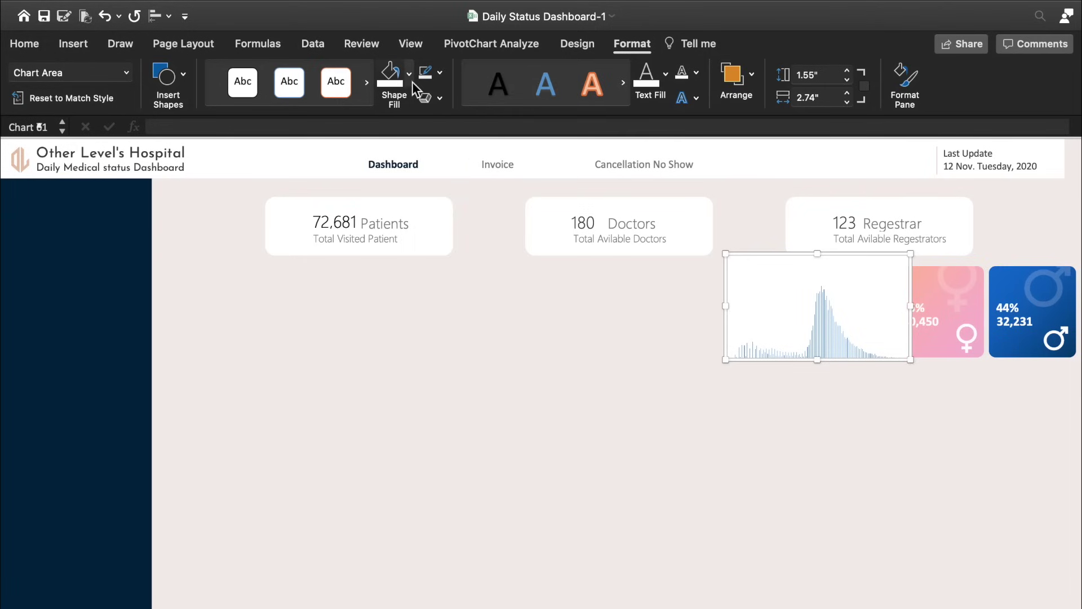
click(410, 74)
click(427, 131)
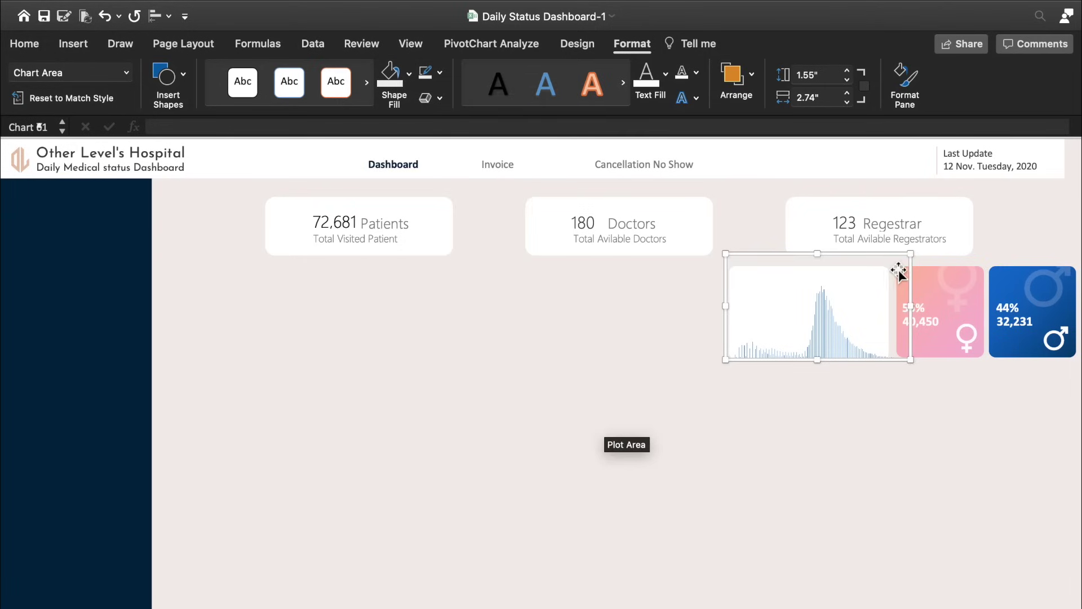
drag(889, 267, 891, 265)
mouse_move(811, 268)
mouse_down()
mouse_move(829, 264)
mouse_move(829, 274)
mouse_up()
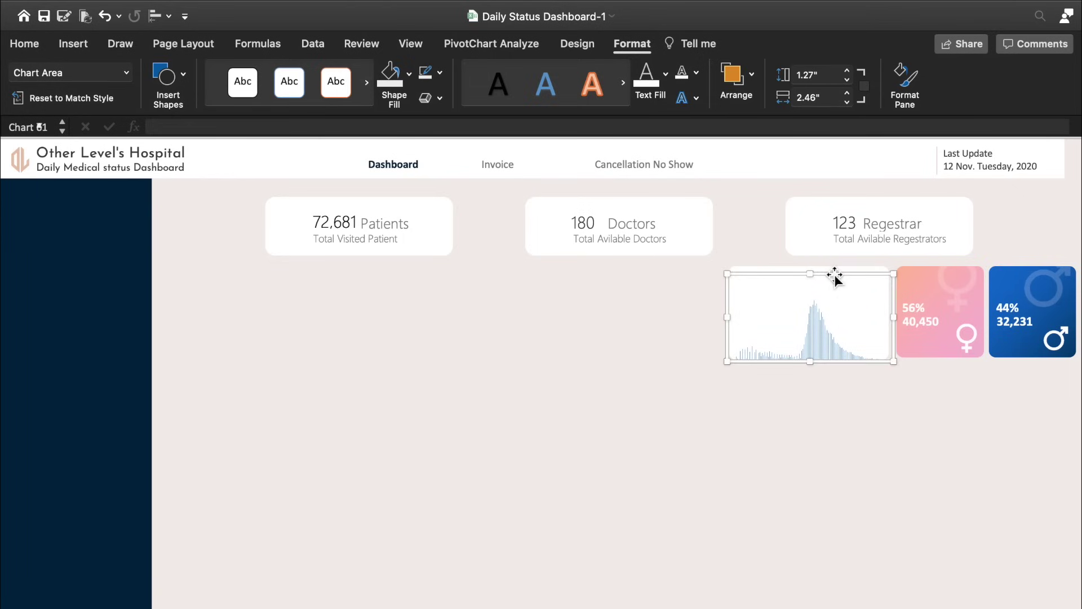
key(super+z)
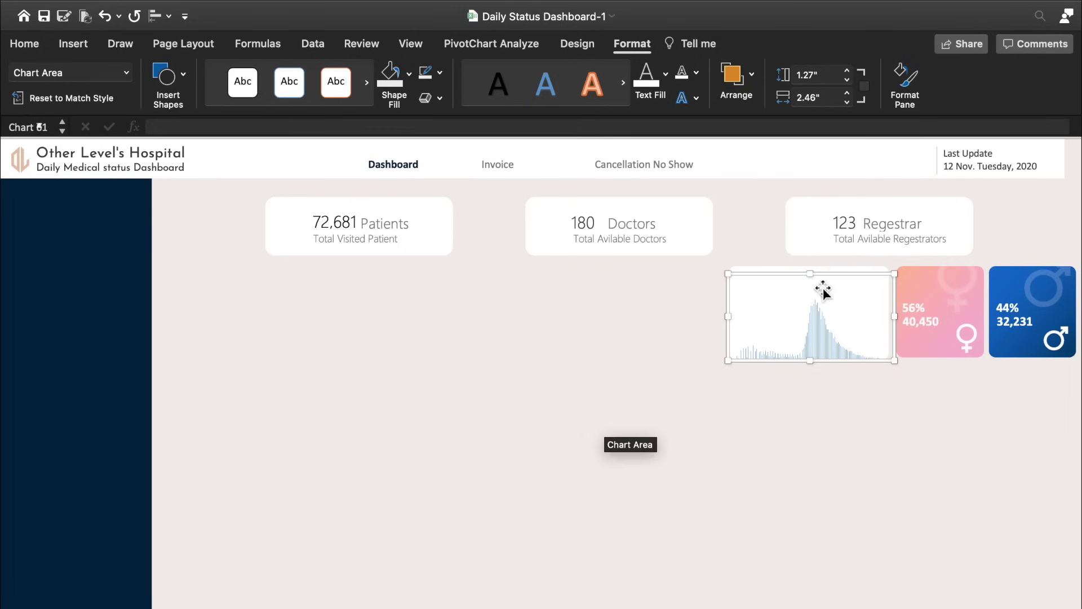
Step: Fill the Total data series with the pink recent colour
click(816, 321)
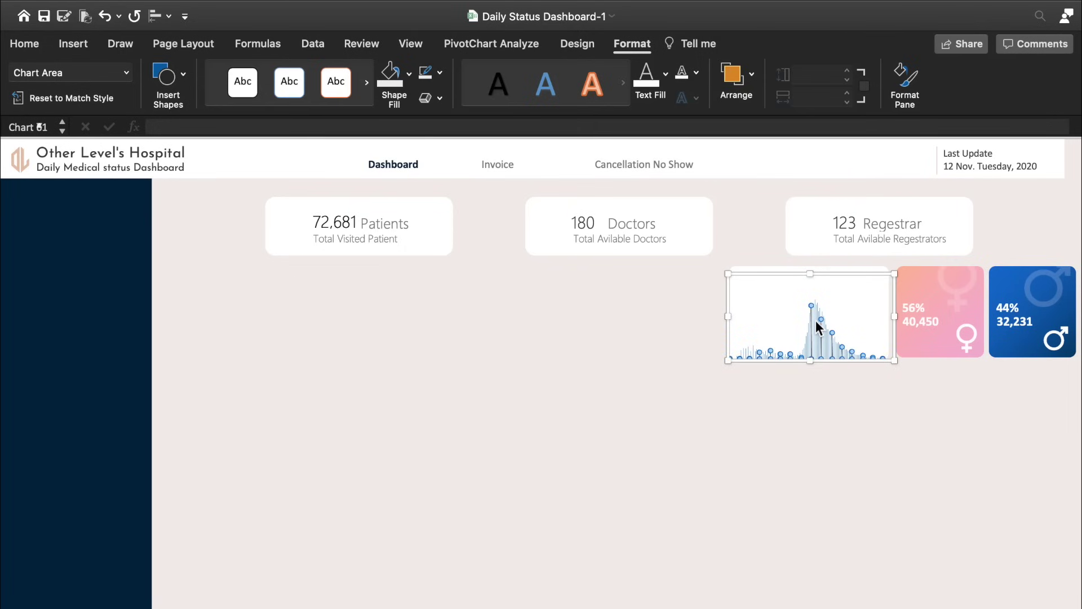
click(413, 84)
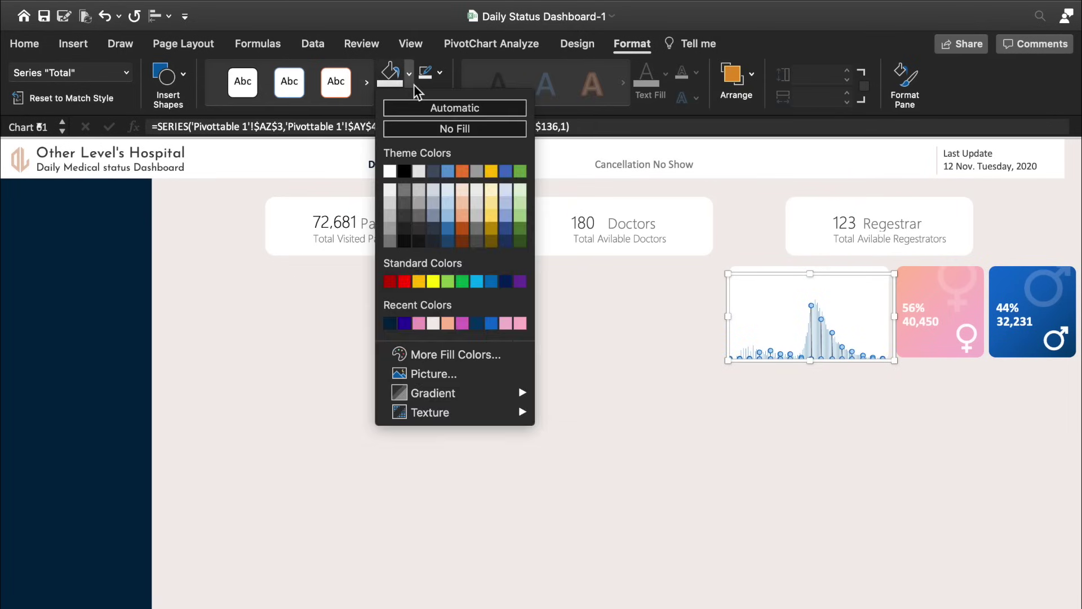
click(506, 322)
click(719, 390)
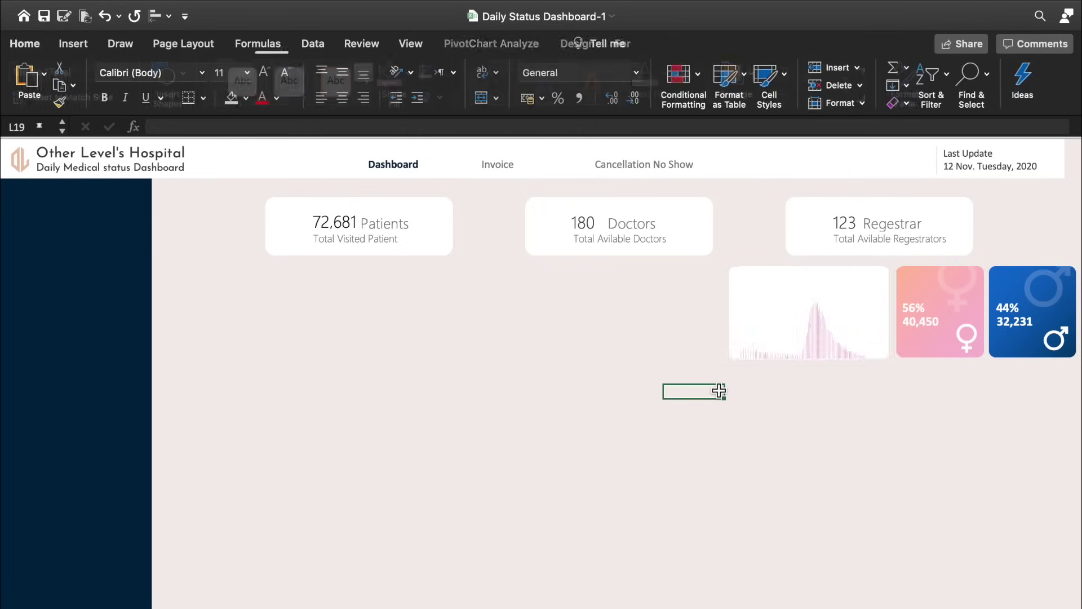
click(823, 329)
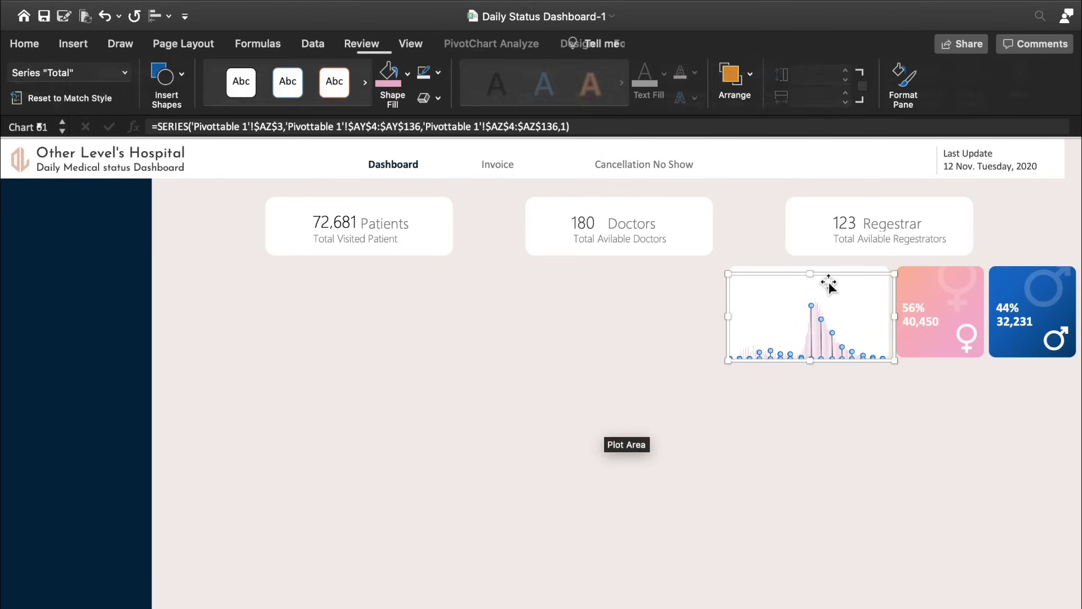
click(828, 277)
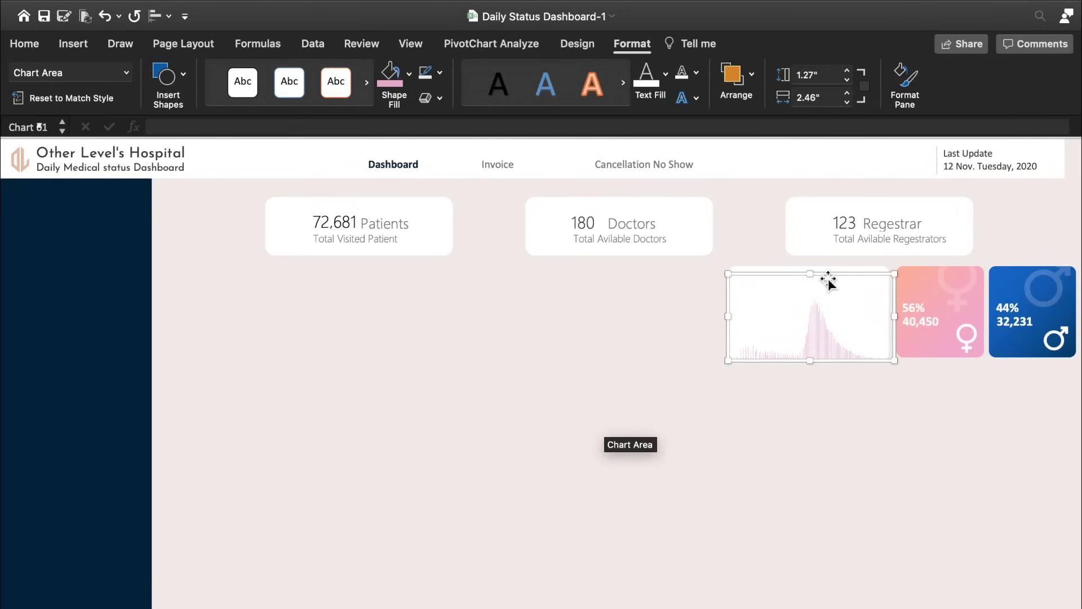
click(773, 421)
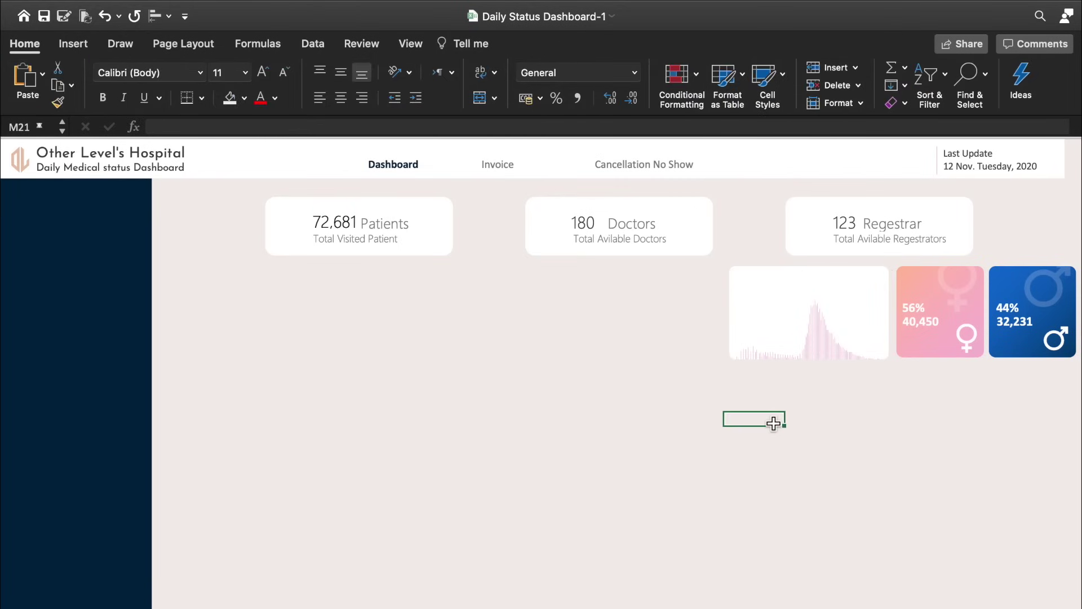
Step: Copy the 40,450 figure, make it black, and place it at the chart card's top-left
click(924, 318)
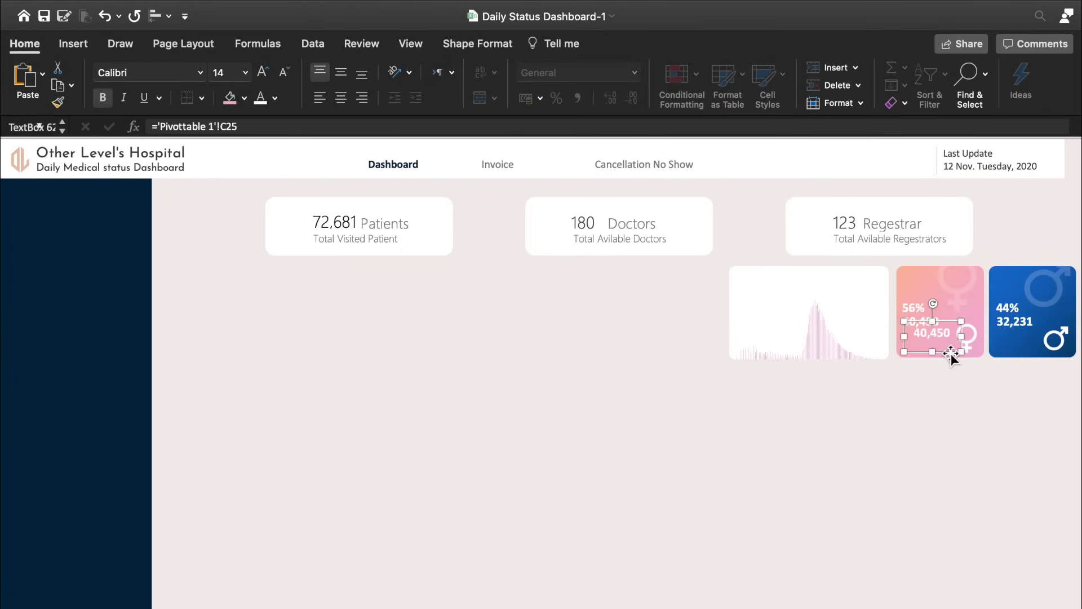
drag(951, 353, 701, 327)
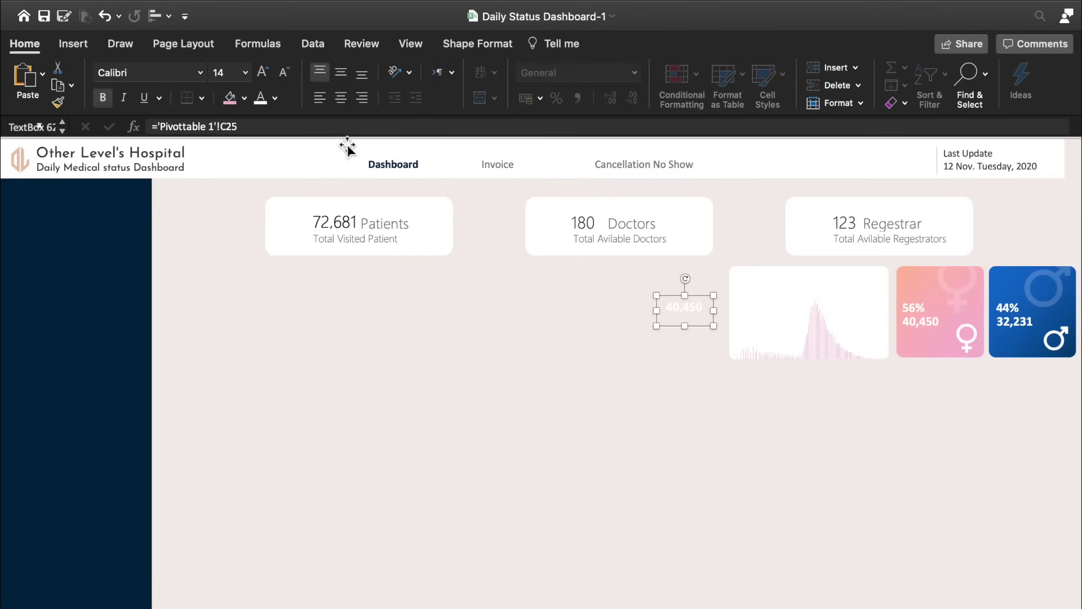
click(275, 98)
click(280, 171)
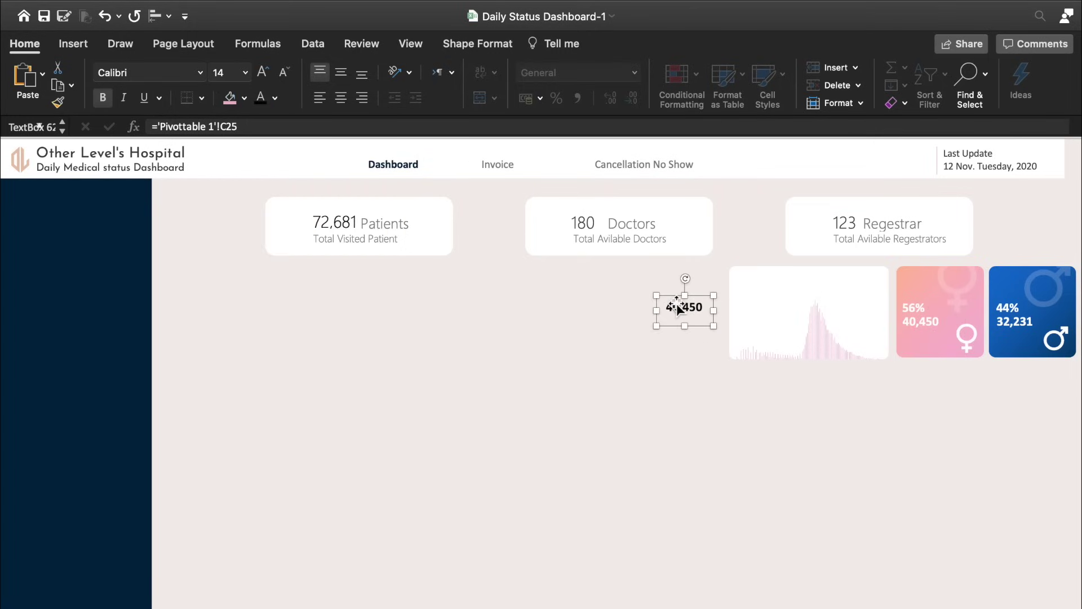
drag(680, 309, 758, 304)
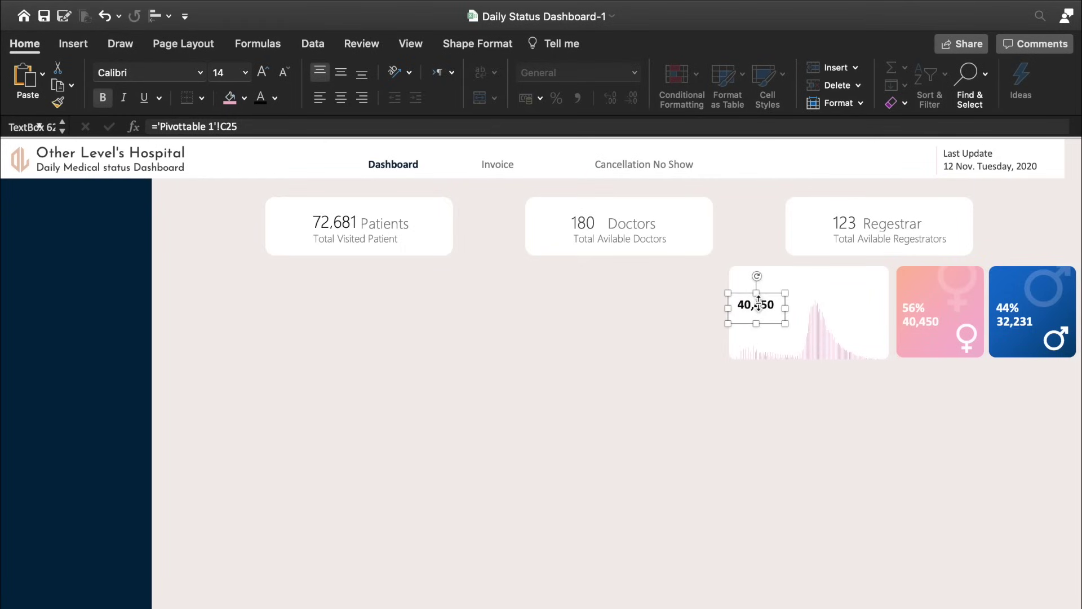
click(609, 222)
click(627, 223)
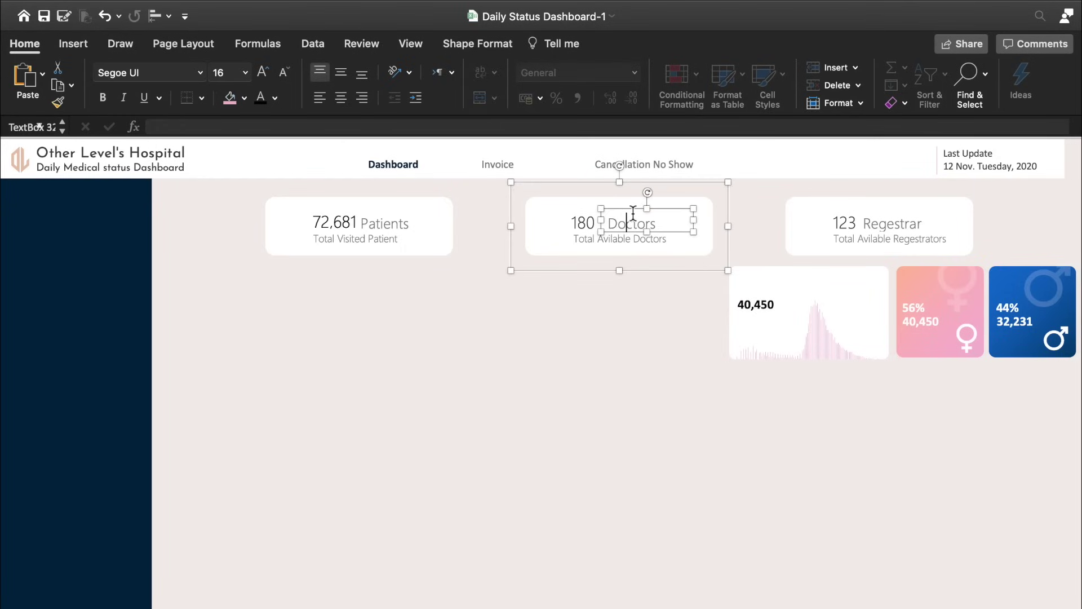
Step: Copy the Doctors label onto the chart card and retype it as 'Average Of Patiens Ages'
key(super+z)
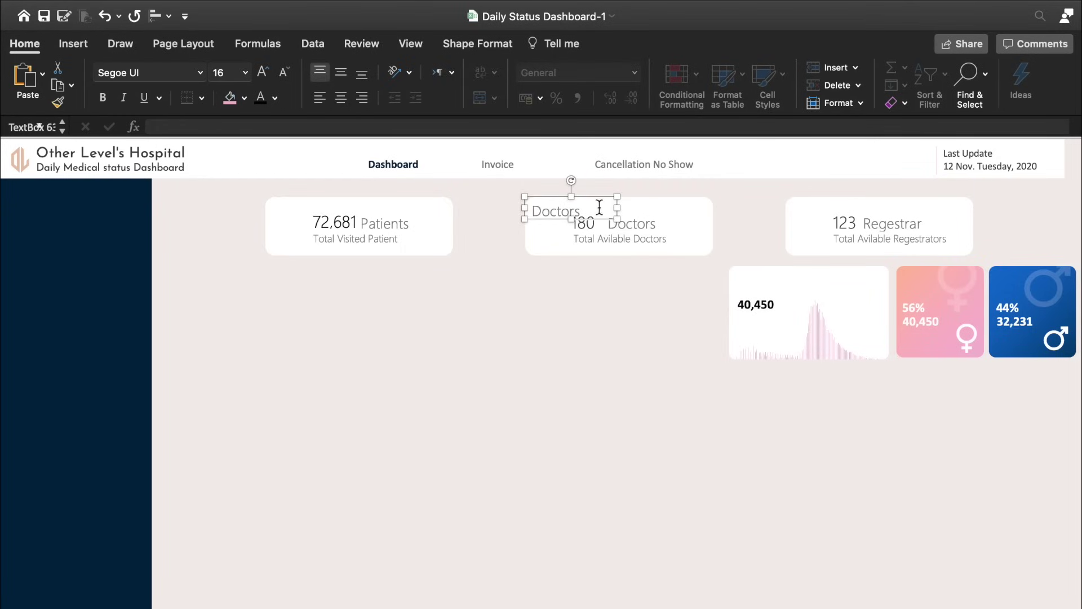
drag(559, 213, 758, 287)
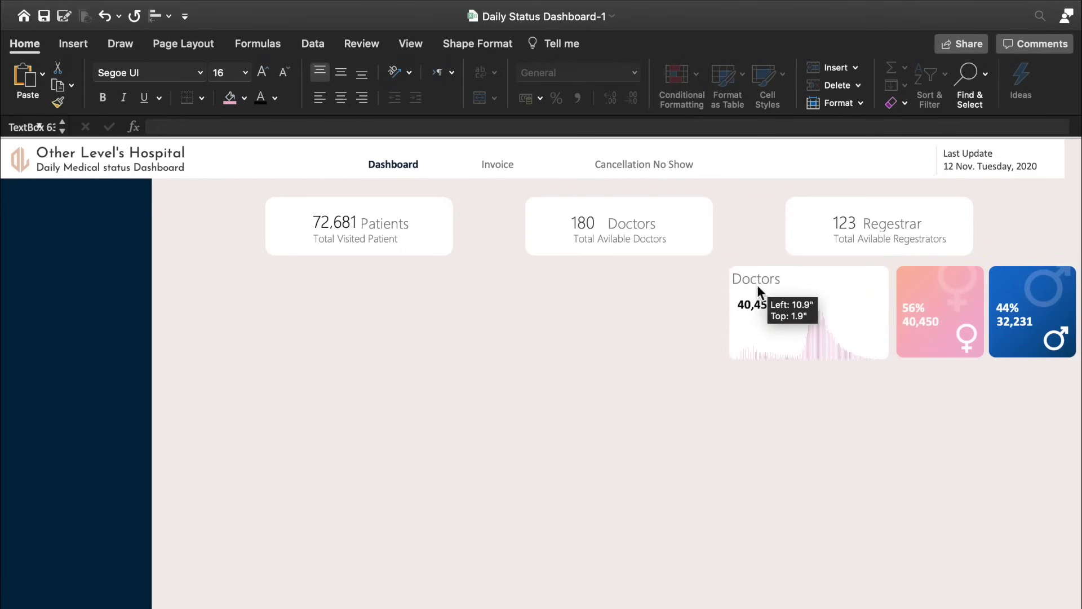
double_click(756, 279)
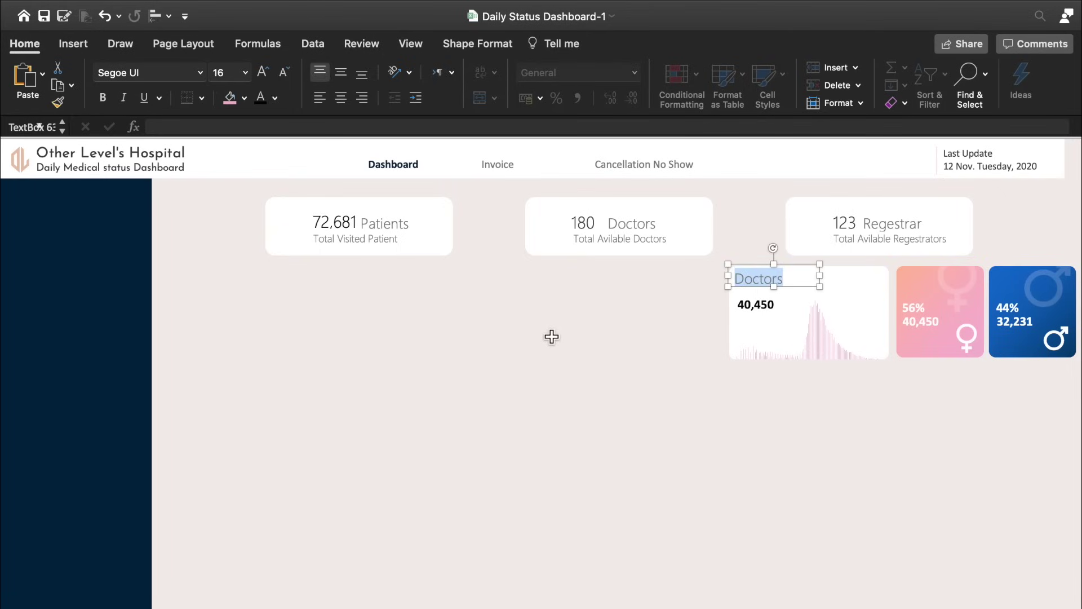
text(Average Of Patiens)
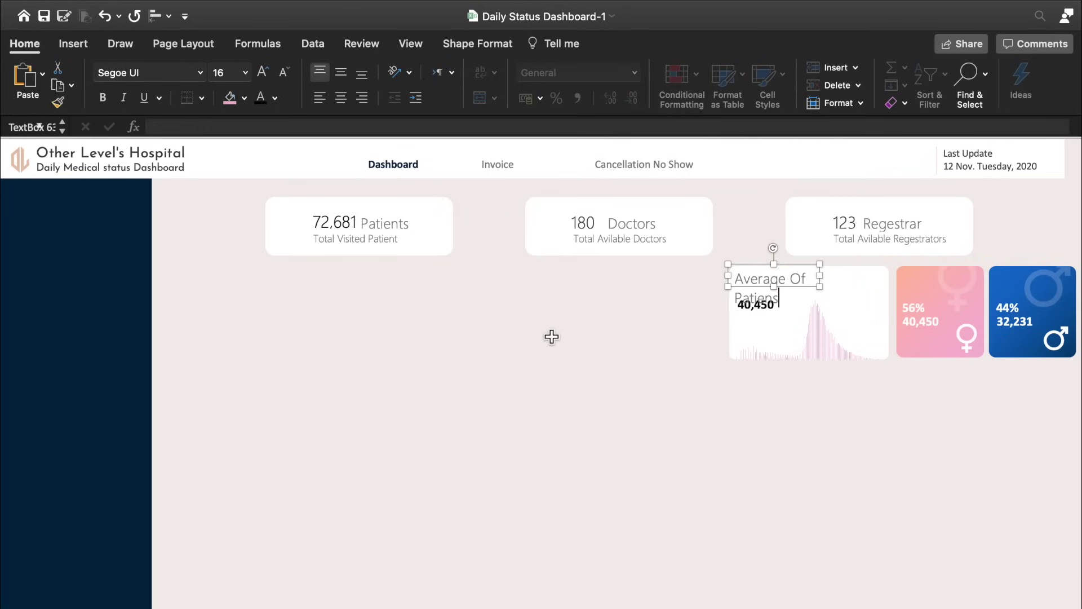
text(es)
Step: Resize the caption box and reduce its font size to 11
drag(819, 286, 844, 322)
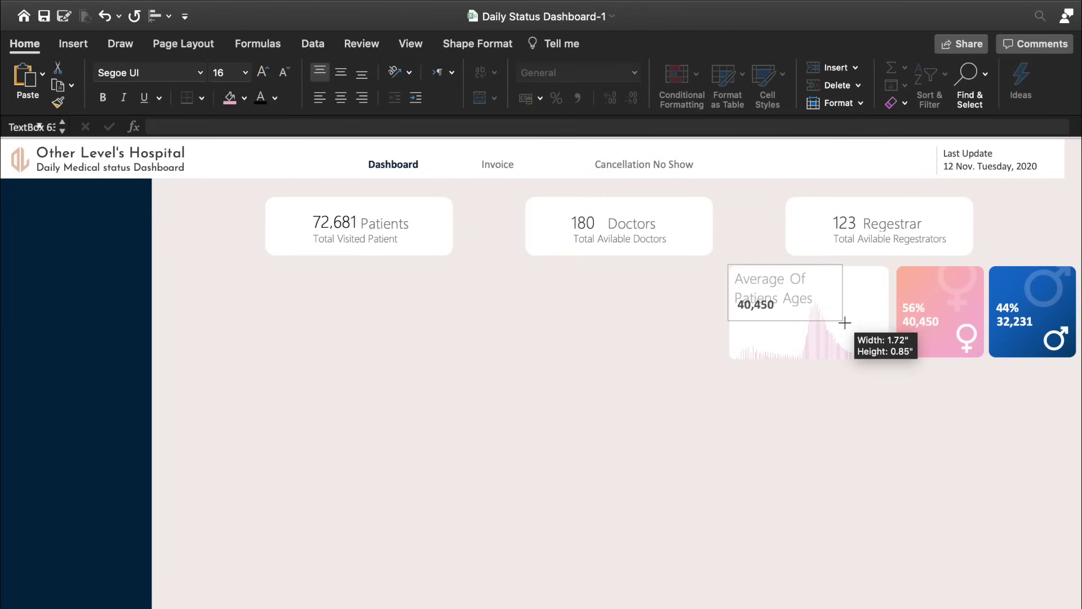
click(279, 72)
click(279, 72)
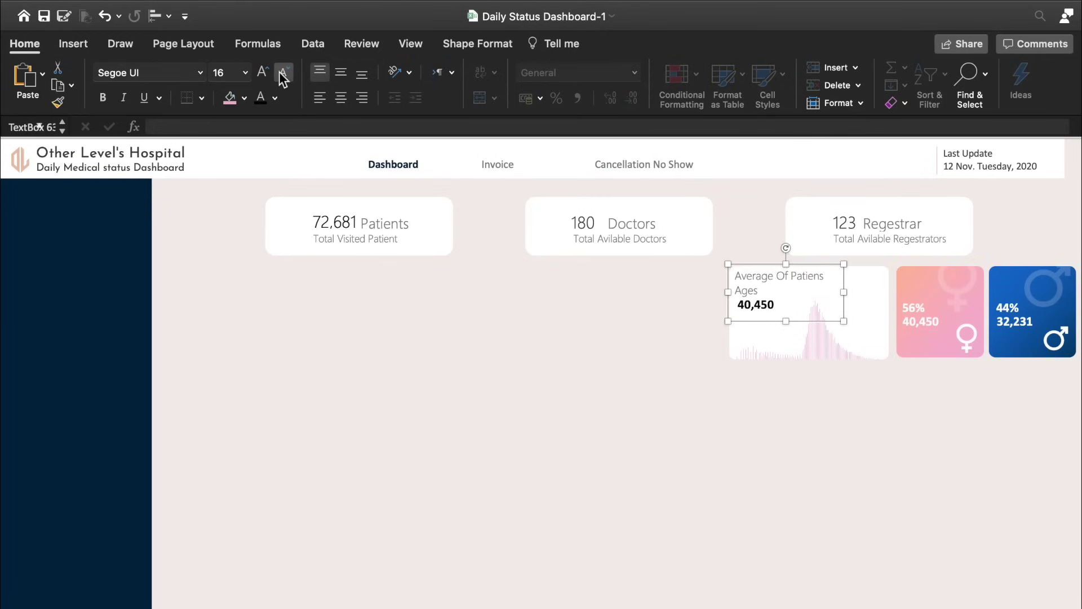
click(279, 72)
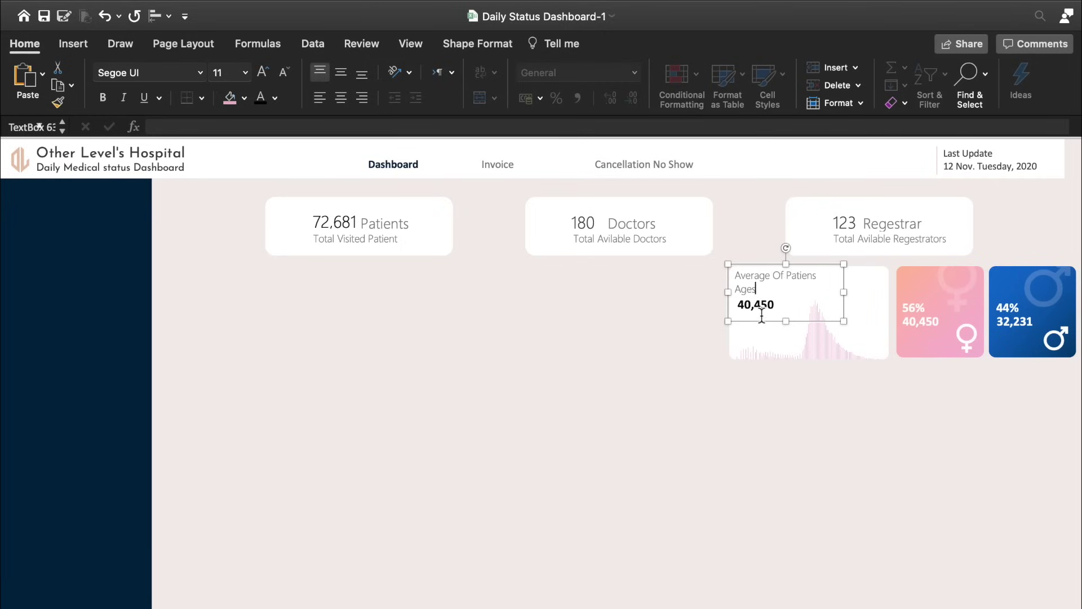
click(584, 299)
click(769, 321)
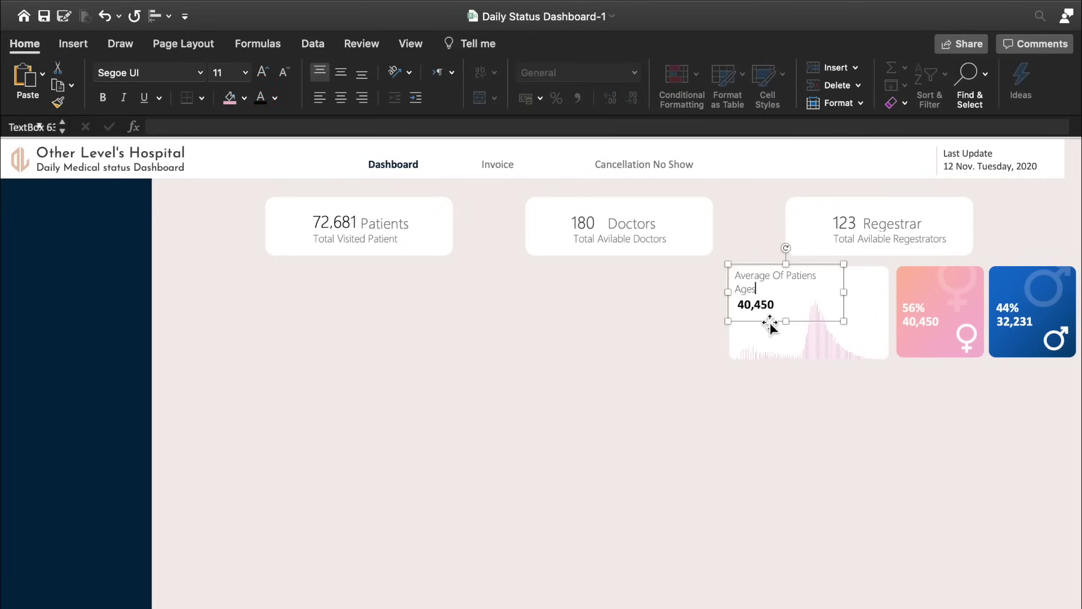
mouse_move(789, 322)
mouse_down()
mouse_move(790, 310)
mouse_move(774, 334)
mouse_up()
click(755, 320)
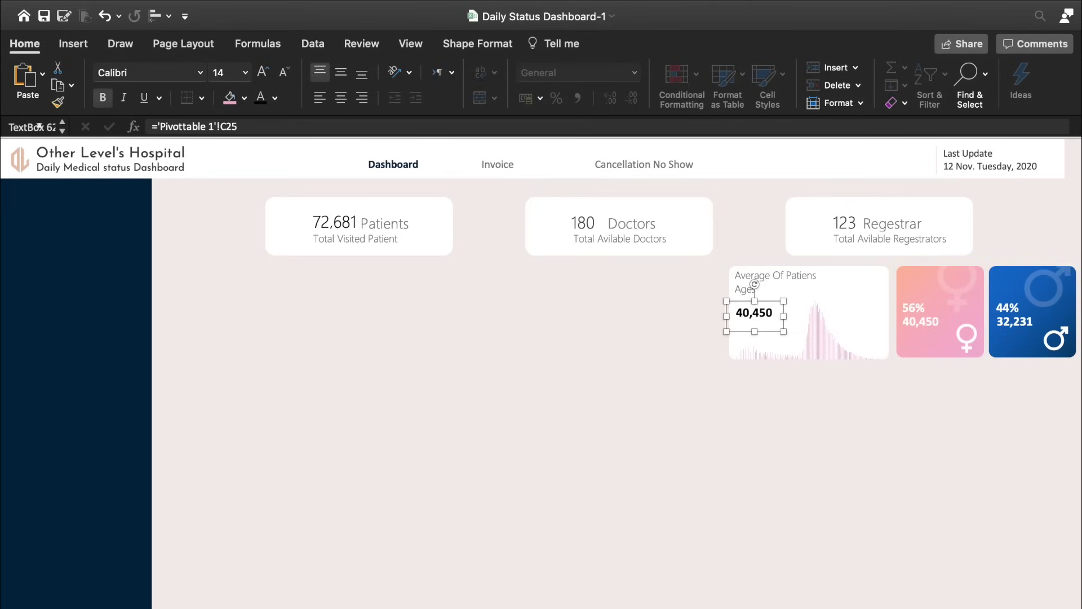
Step: Link the figure label to ='Pivottable 1'!BH8 so it shows 43 Years
drag(271, 126, 145, 128)
text(=)
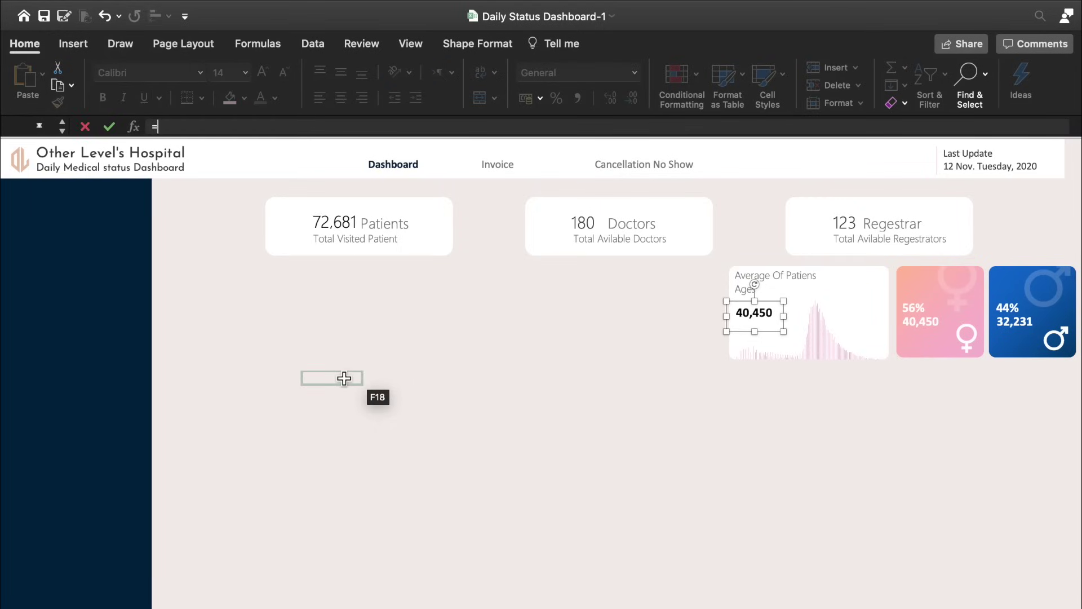
key(ctrl+Page_Down)
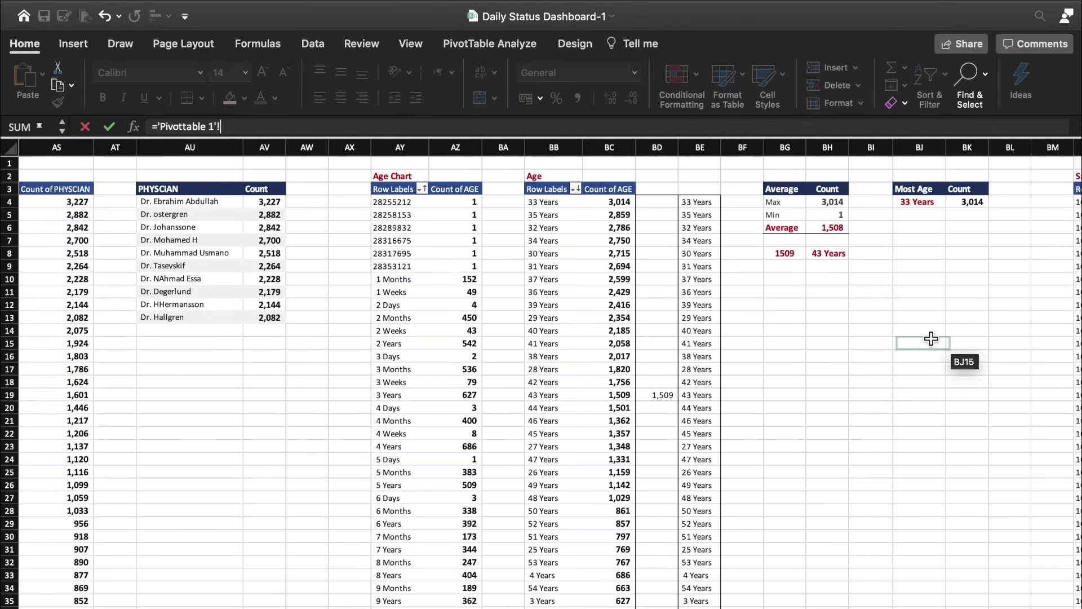
click(832, 227)
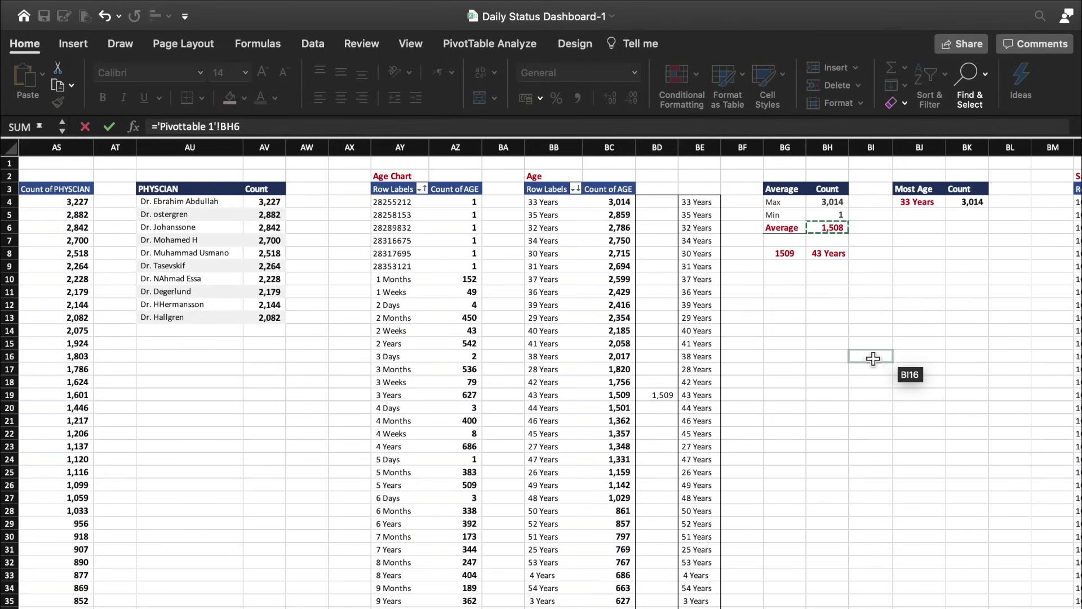
click(828, 253)
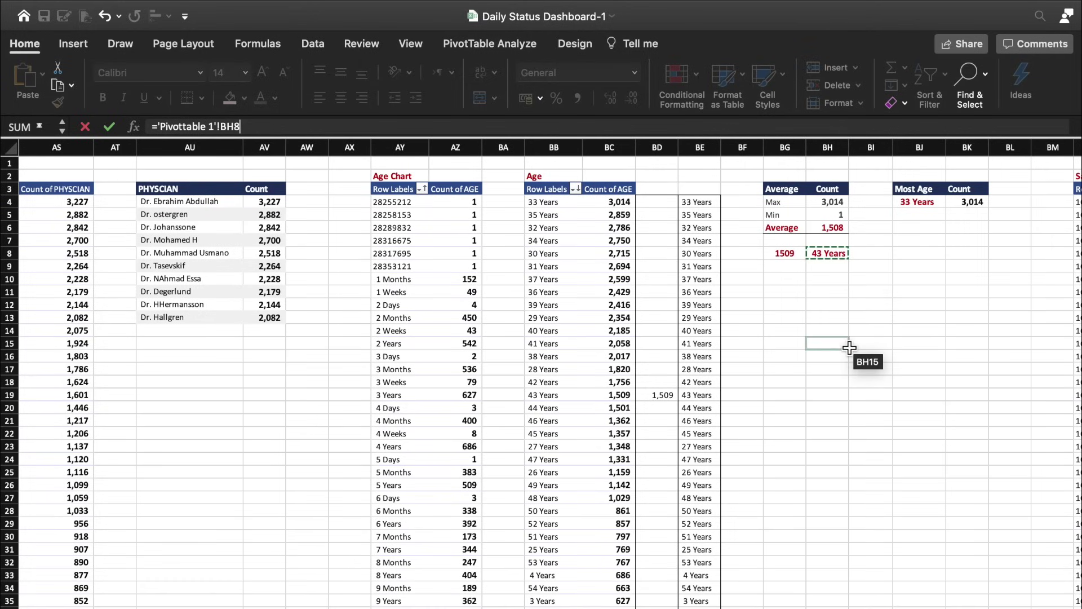
key(Return)
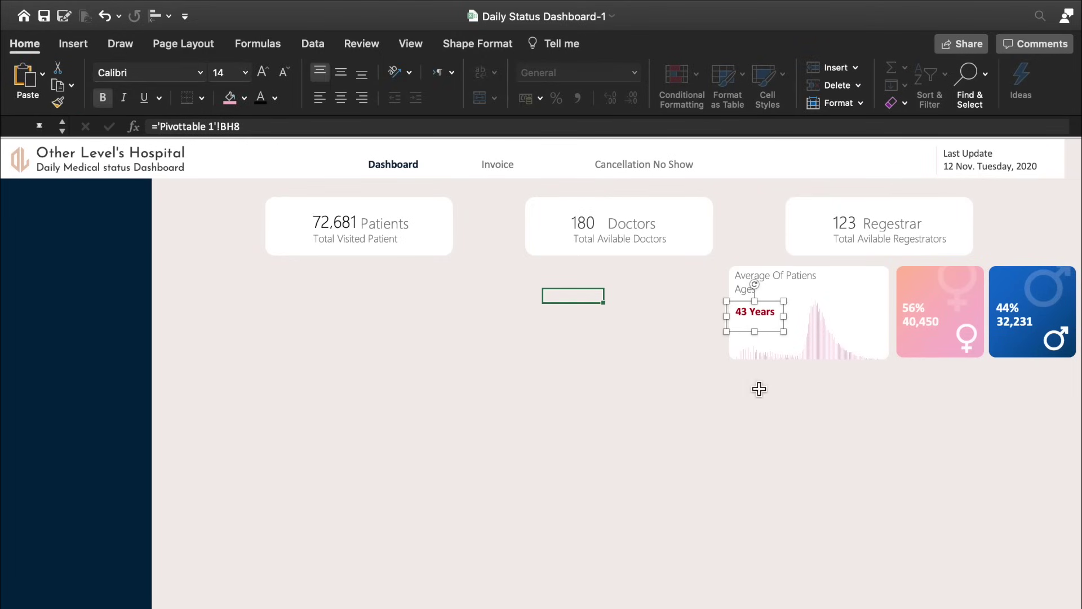
Step: Shorten the 43 Years box and colour its text dark blue
drag(755, 332, 756, 322)
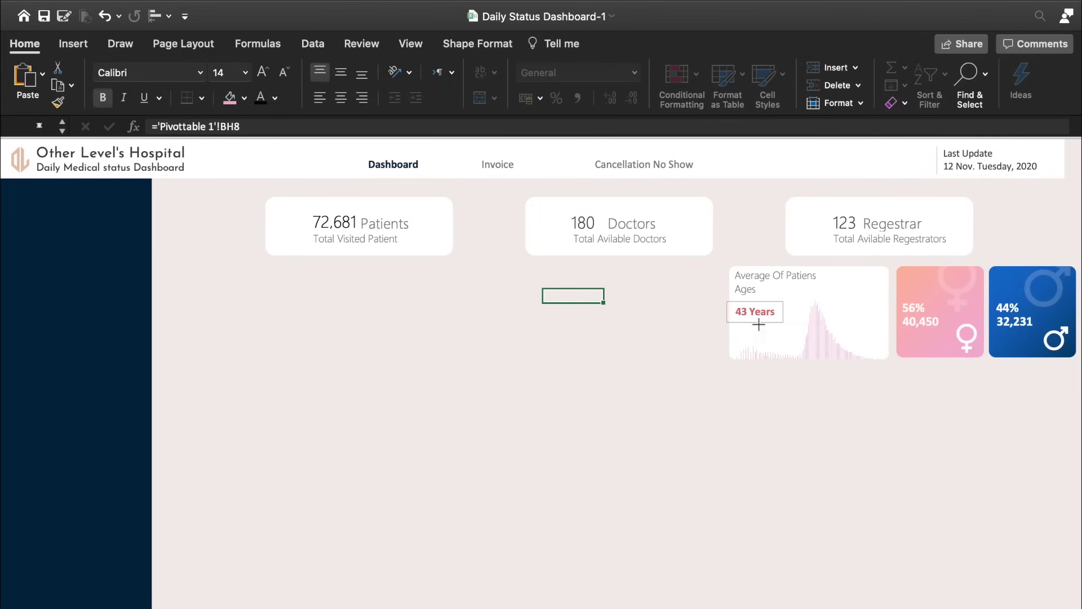
click(276, 97)
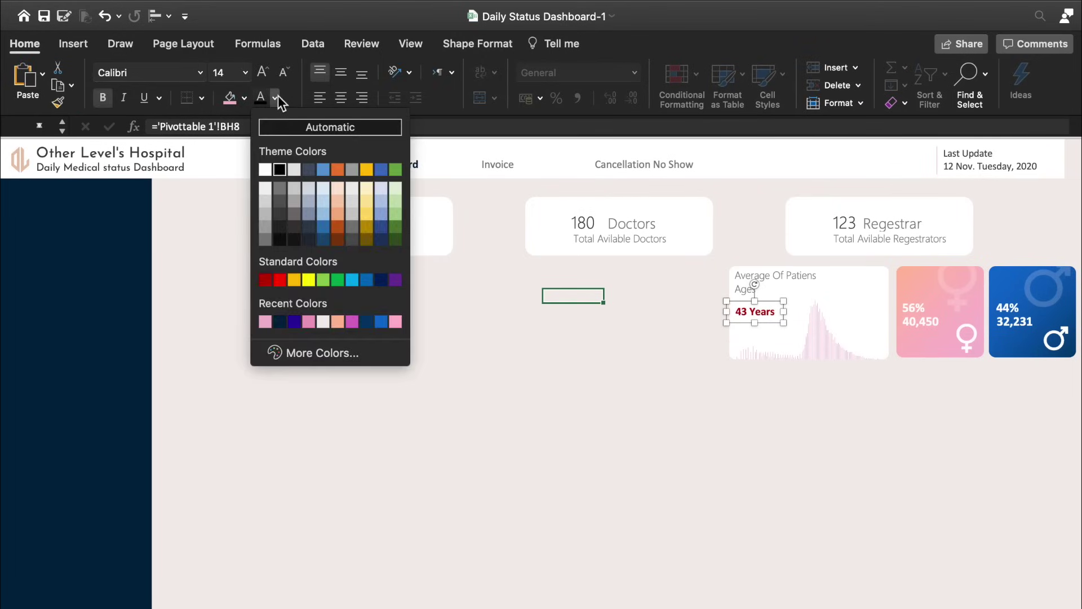
click(293, 321)
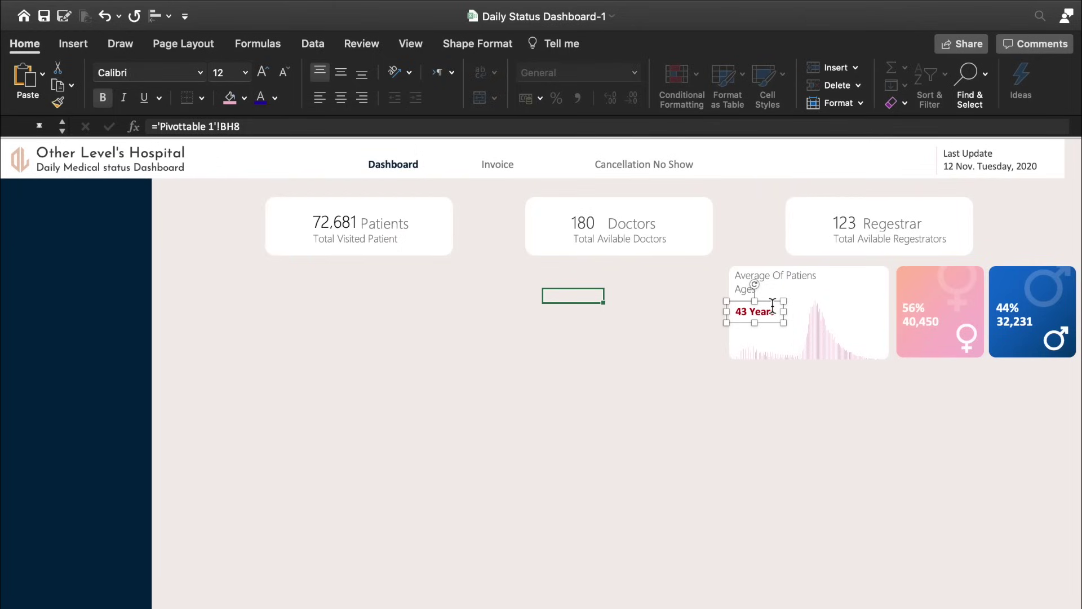
click(749, 289)
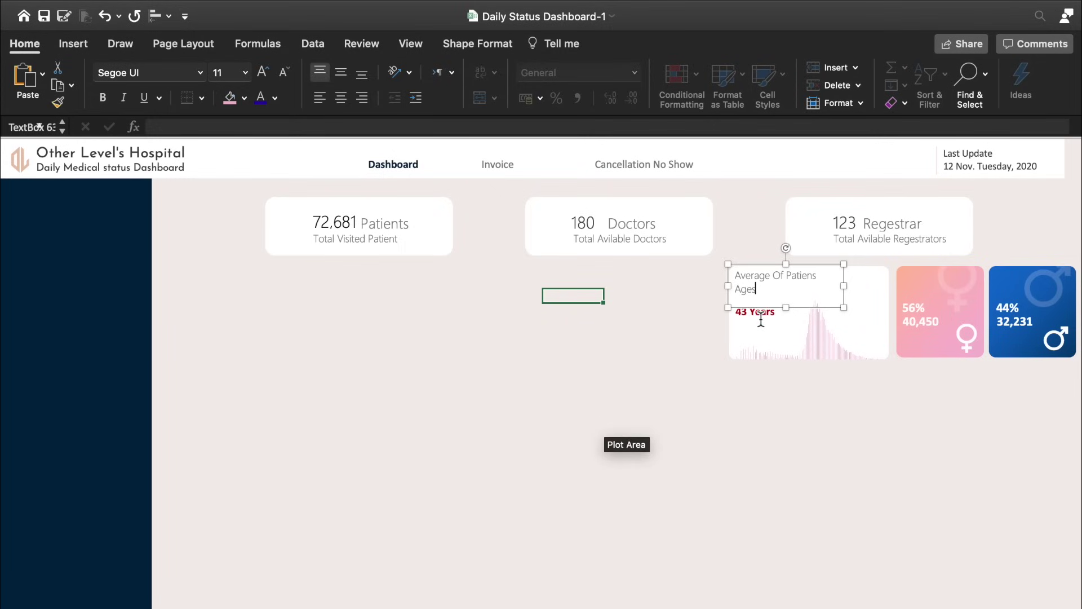
click(761, 316)
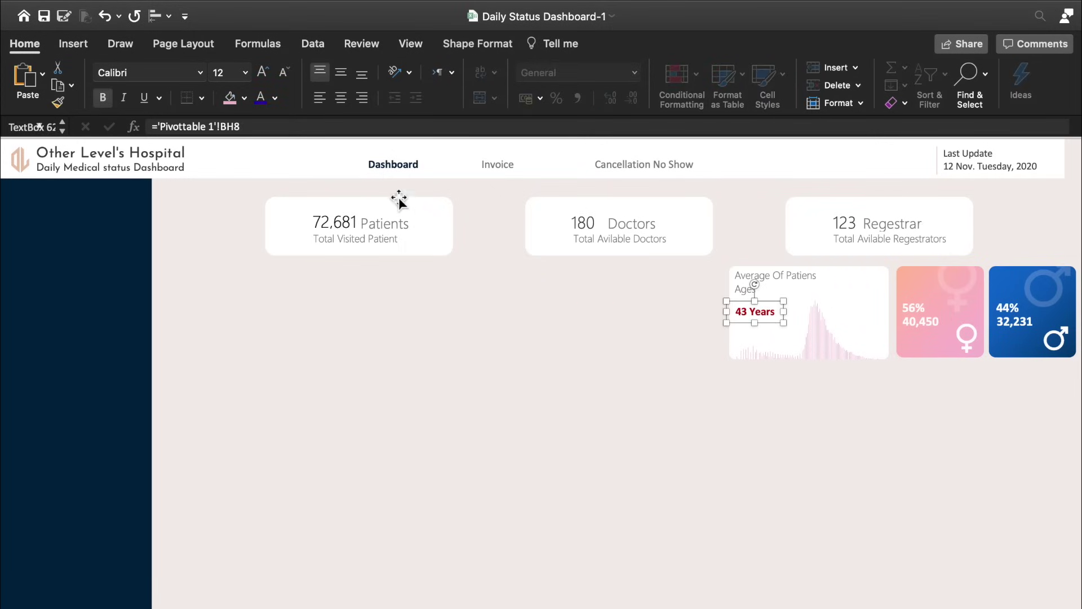
Step: Reposition and narrow the white card rectangle beside the area chart card
drag(602, 375, 665, 388)
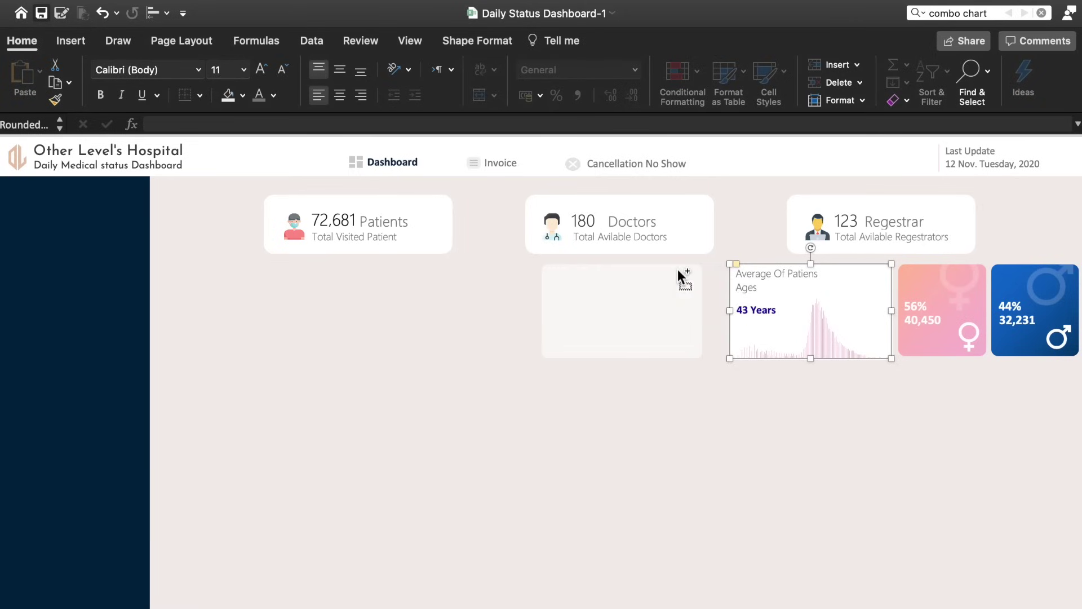
drag(679, 270, 699, 272)
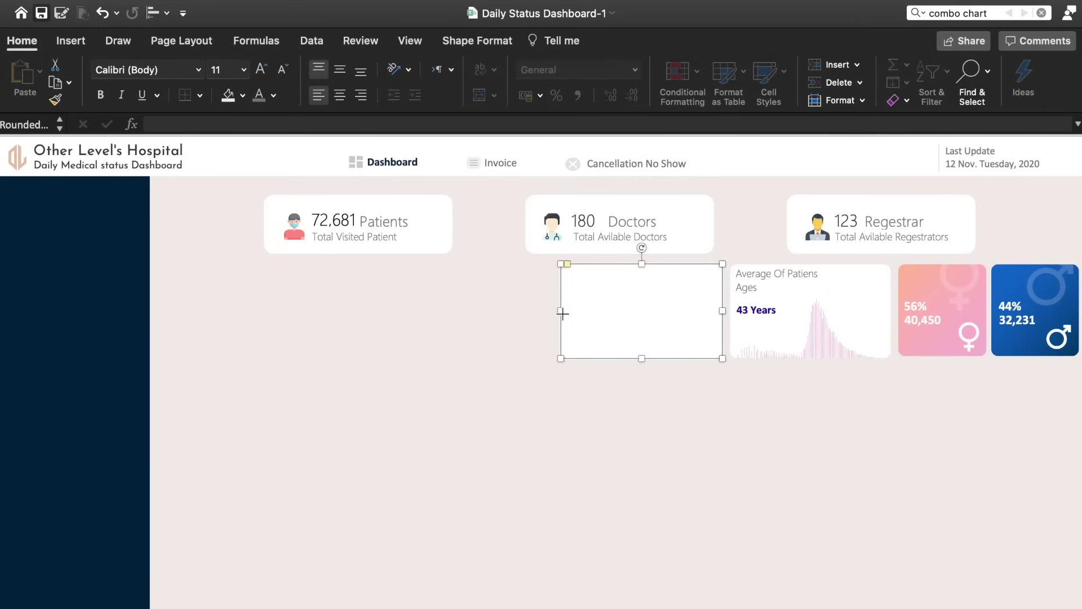
drag(563, 312, 593, 310)
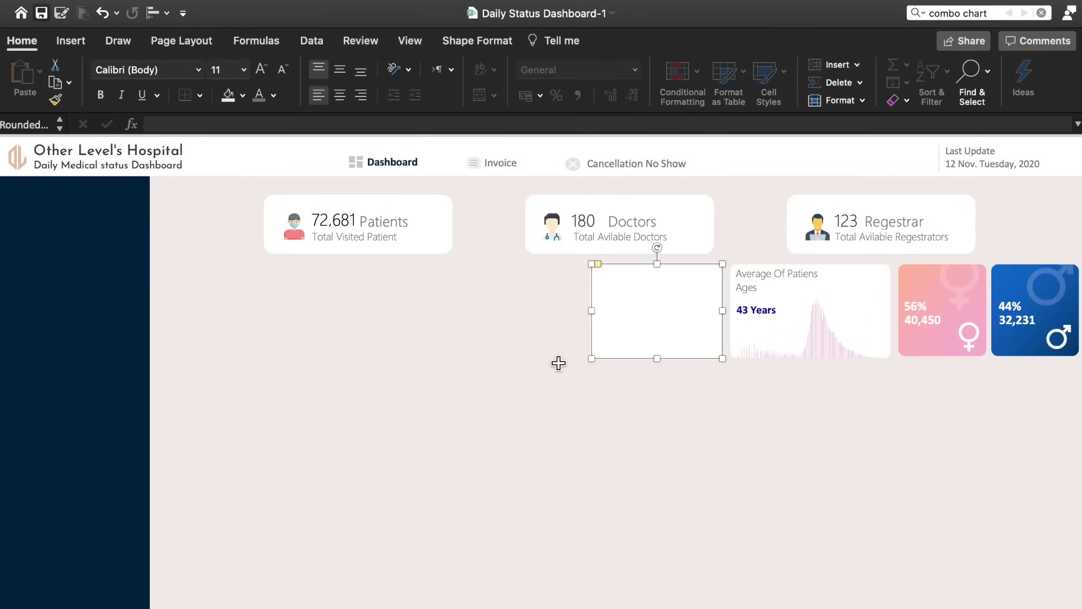
click(565, 326)
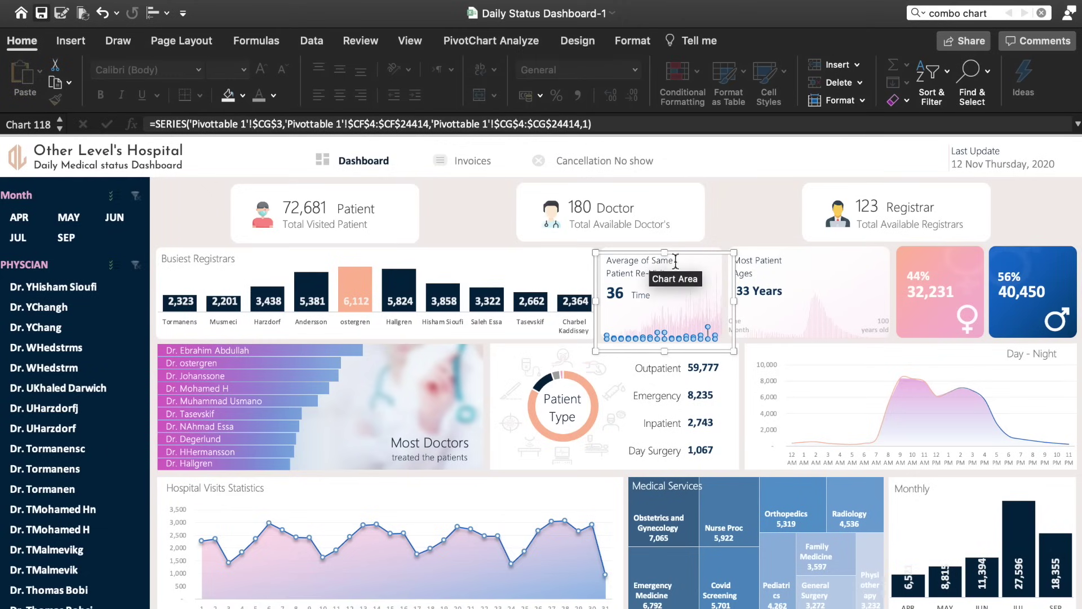
Step: Copy the One Month and 100 years old labels onto the bottom of the ages chart
click(749, 328)
click(749, 328)
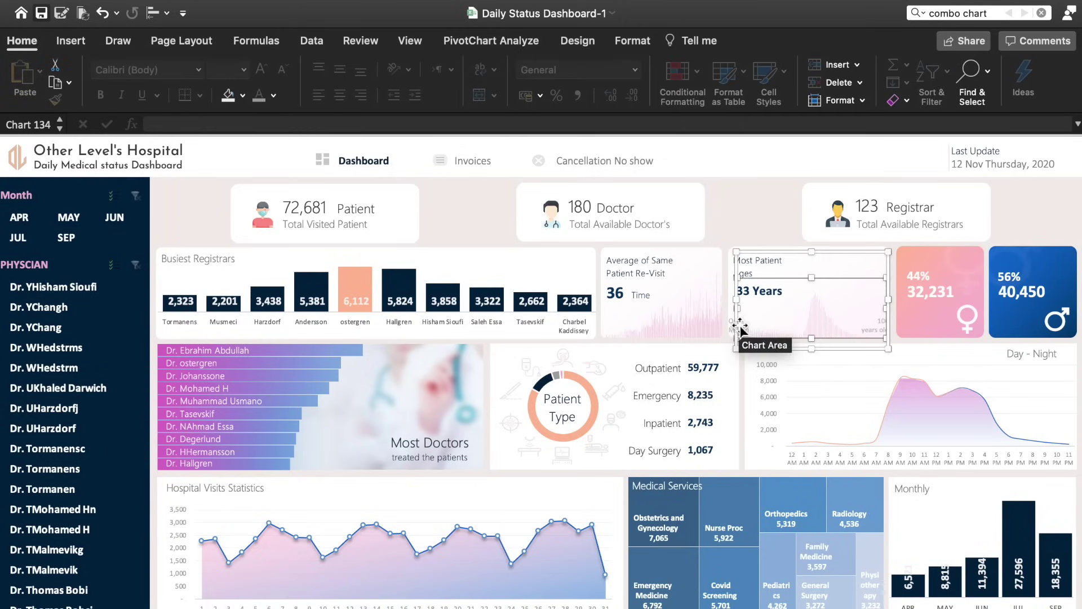
click(737, 319)
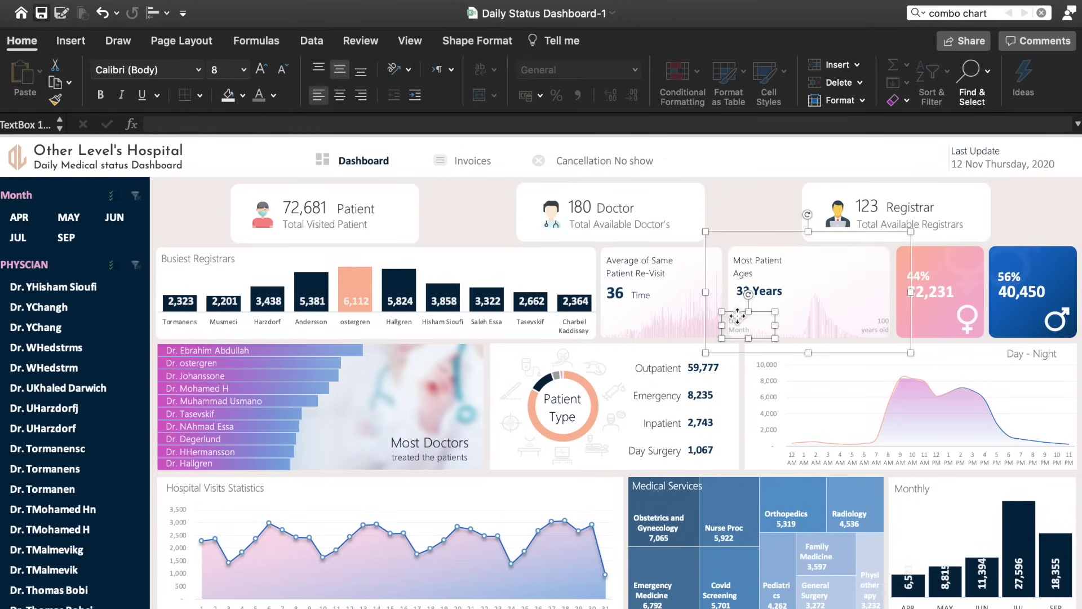
shift+click(890, 325)
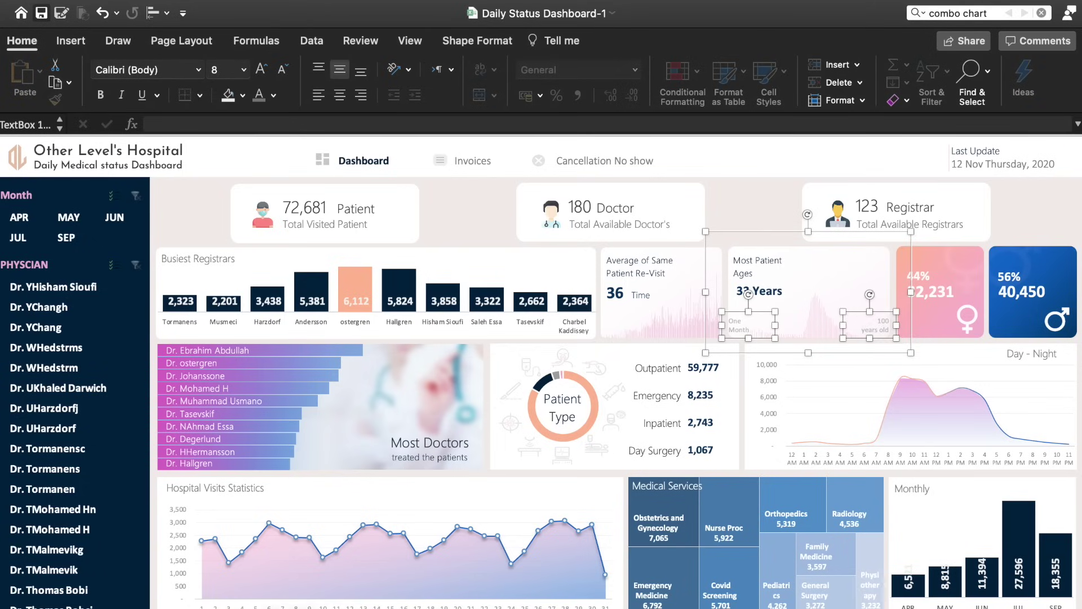
key(ctrl+Page_Down)
key(ctrl+v)
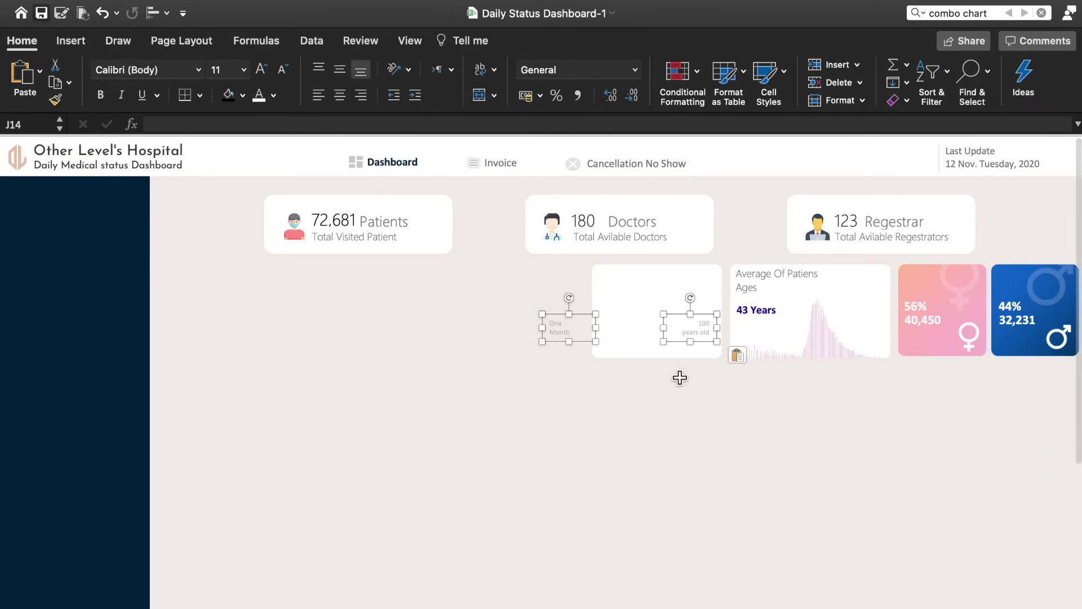
drag(573, 354, 759, 355)
Step: Widen the empty white card slightly to the left
click(792, 279)
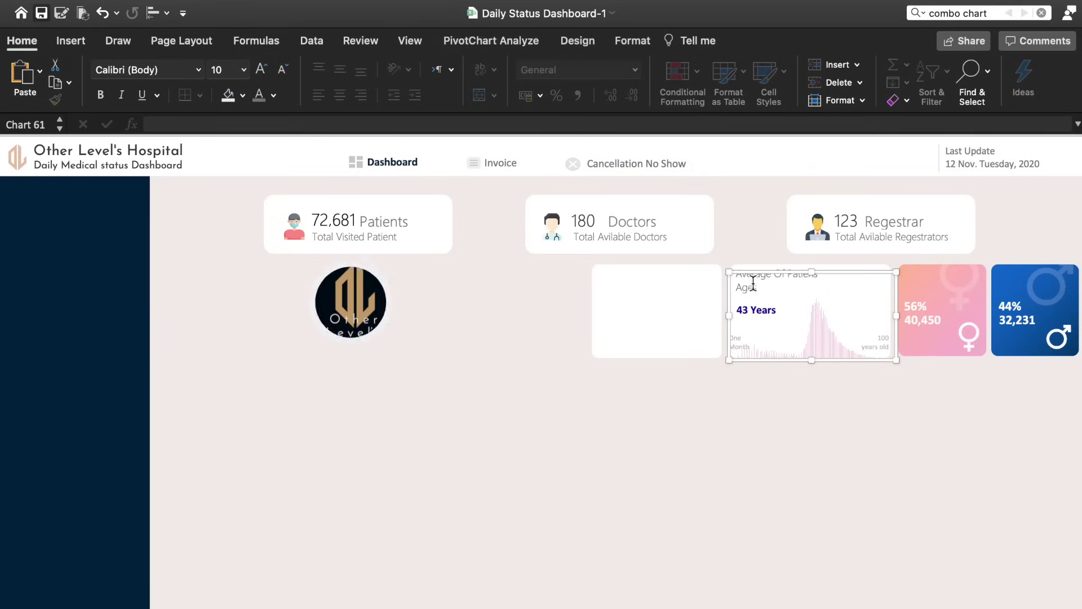
click(754, 274)
click(883, 268)
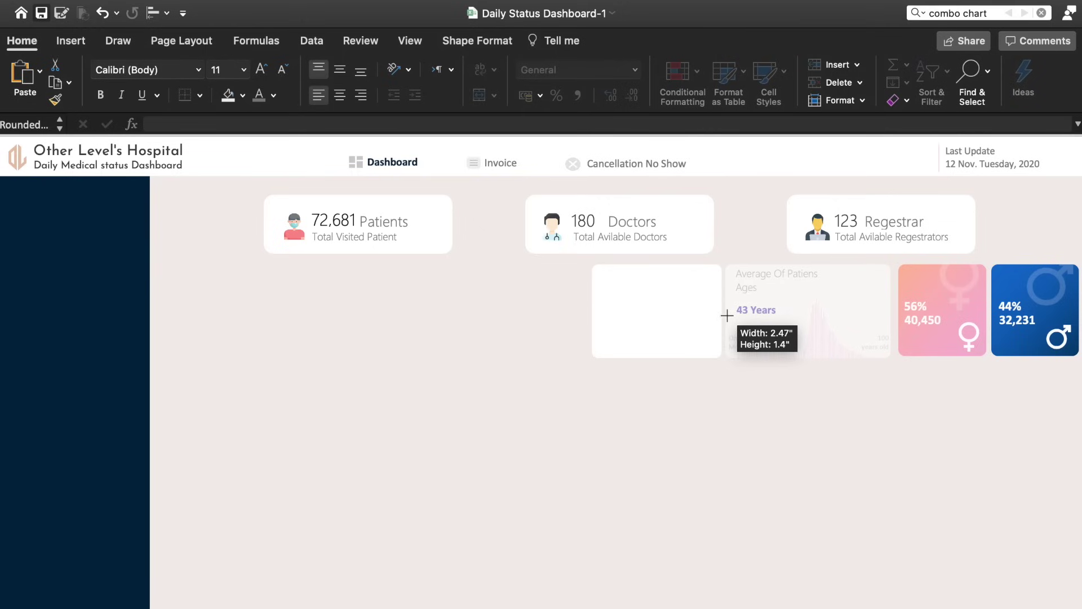
drag(728, 314, 725, 314)
click(724, 459)
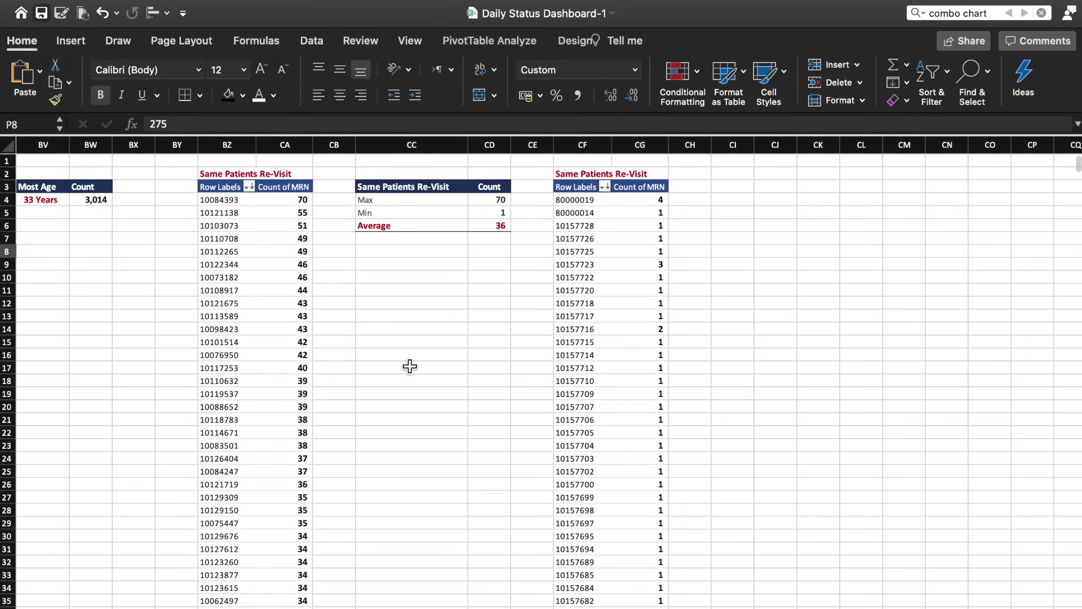
Step: Insert a recommended PivotChart from the Same Patients Re-Visit pivot table
click(639, 226)
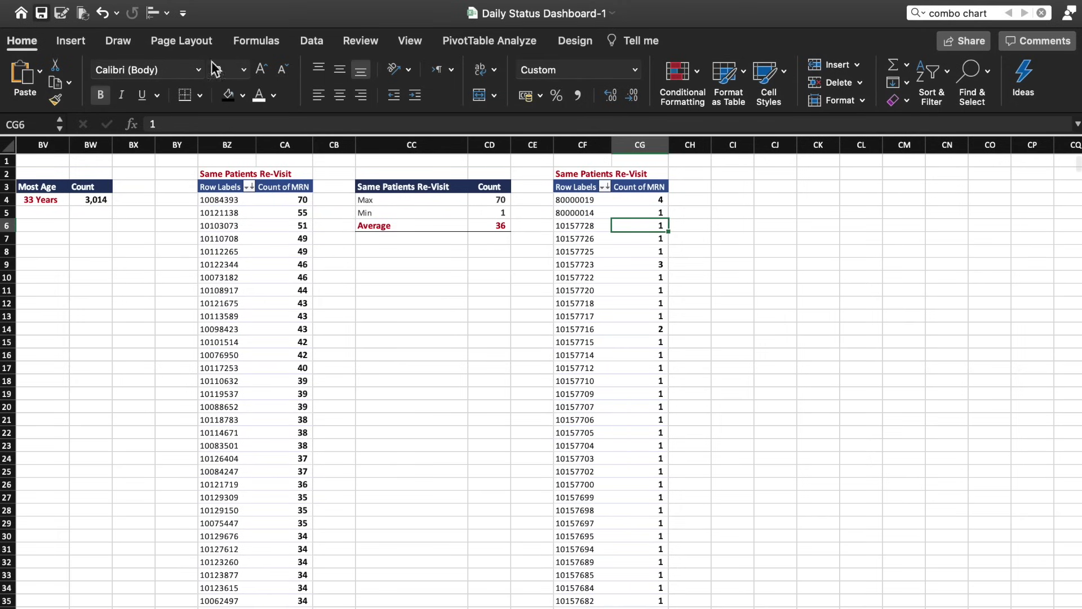
click(83, 45)
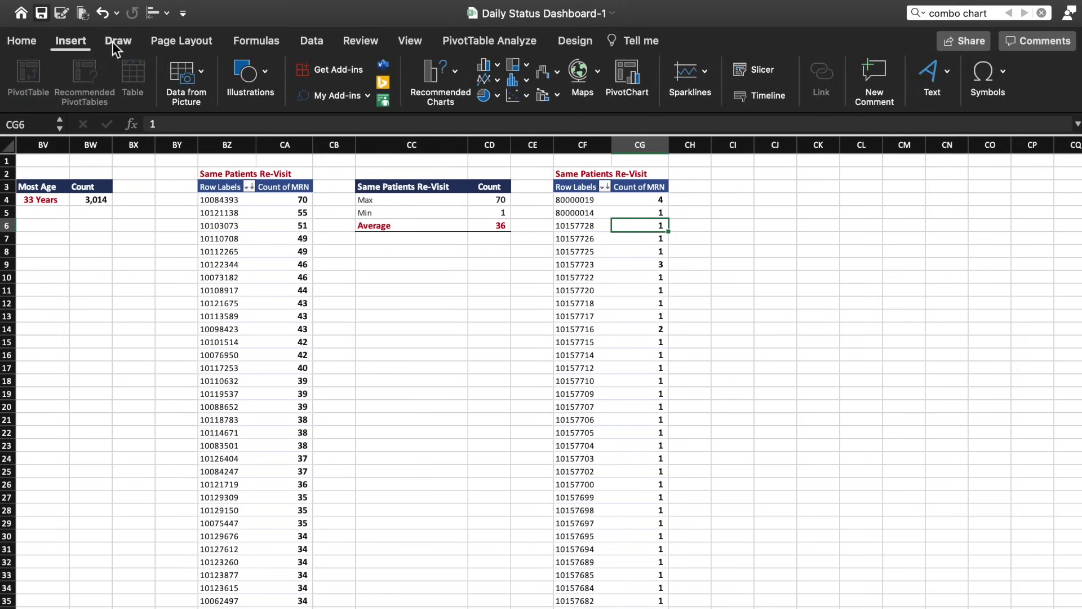
click(438, 71)
click(626, 79)
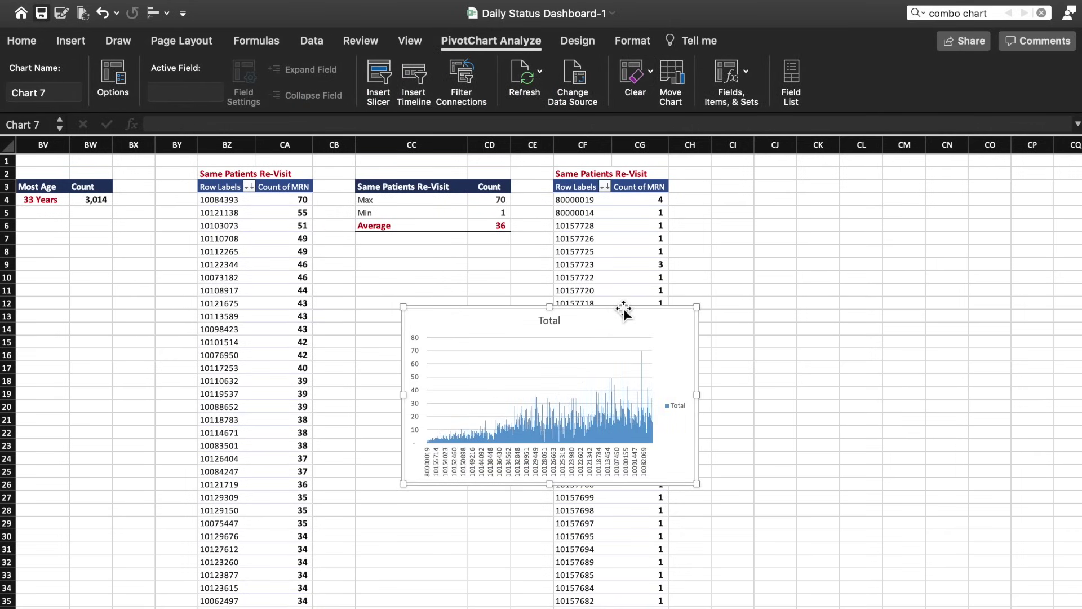
key(ctrl+Page_Down)
Step: Paste the re-visit chart on the dashboard and delete its legend, vertical axis, gridlines and Total title
key(ctrl+v)
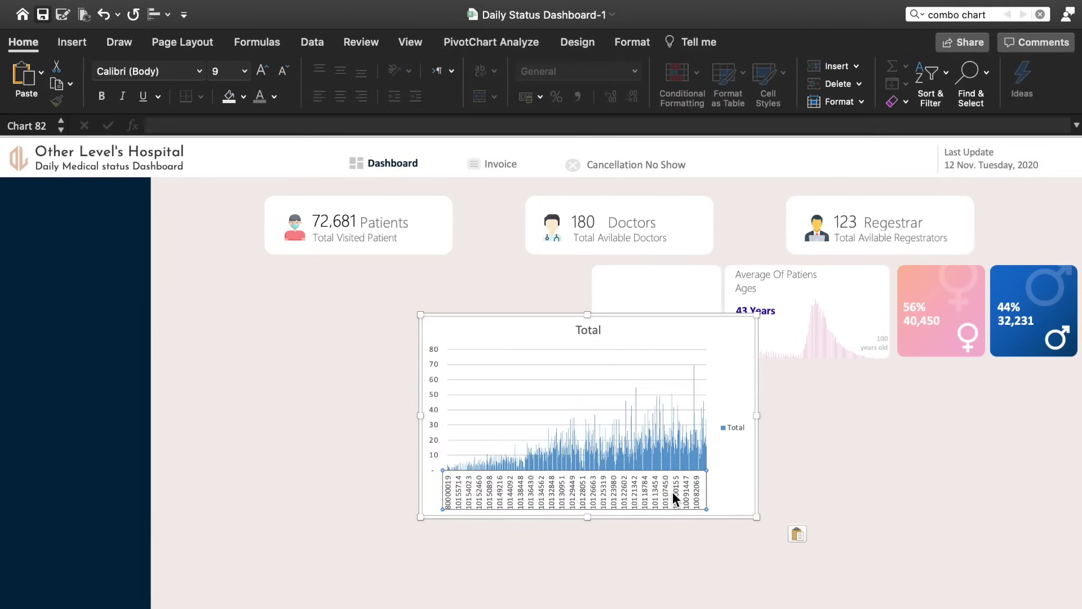
click(735, 428)
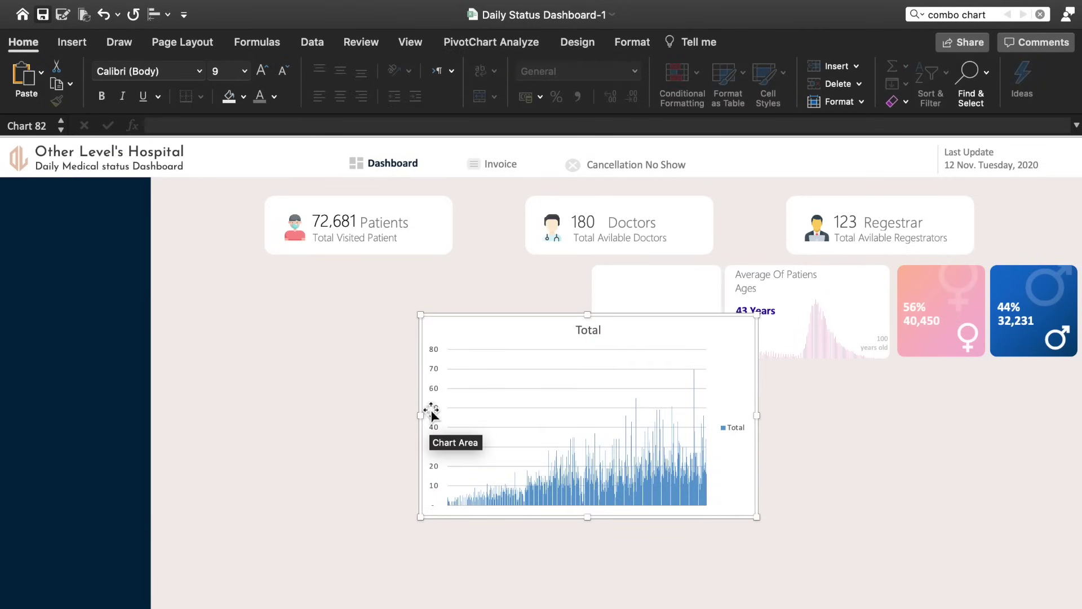
key(Delete)
click(434, 389)
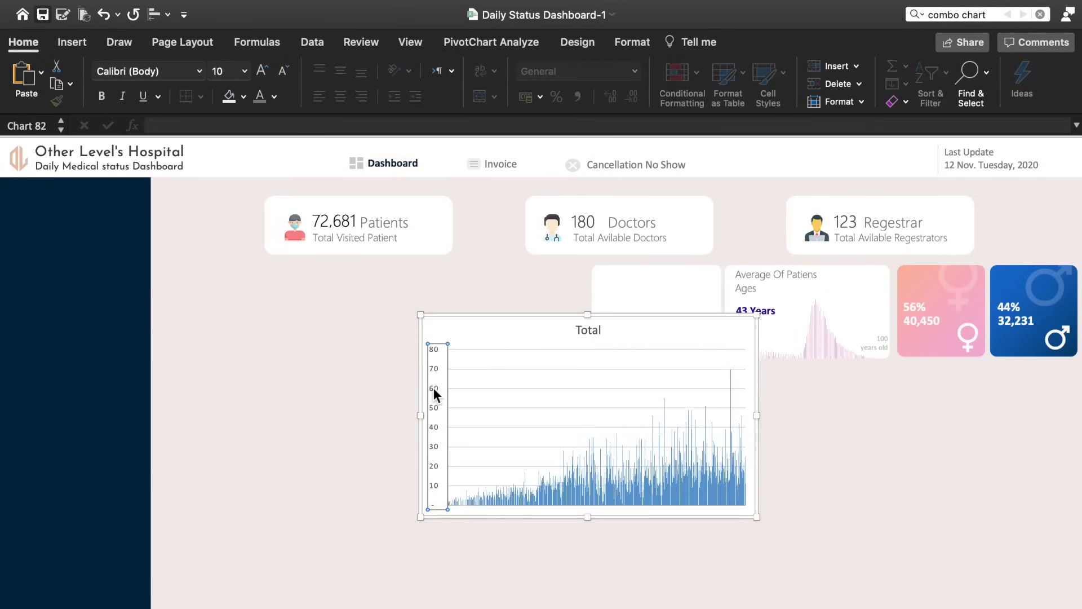
key(Delete)
click(481, 368)
key(Delete)
click(588, 329)
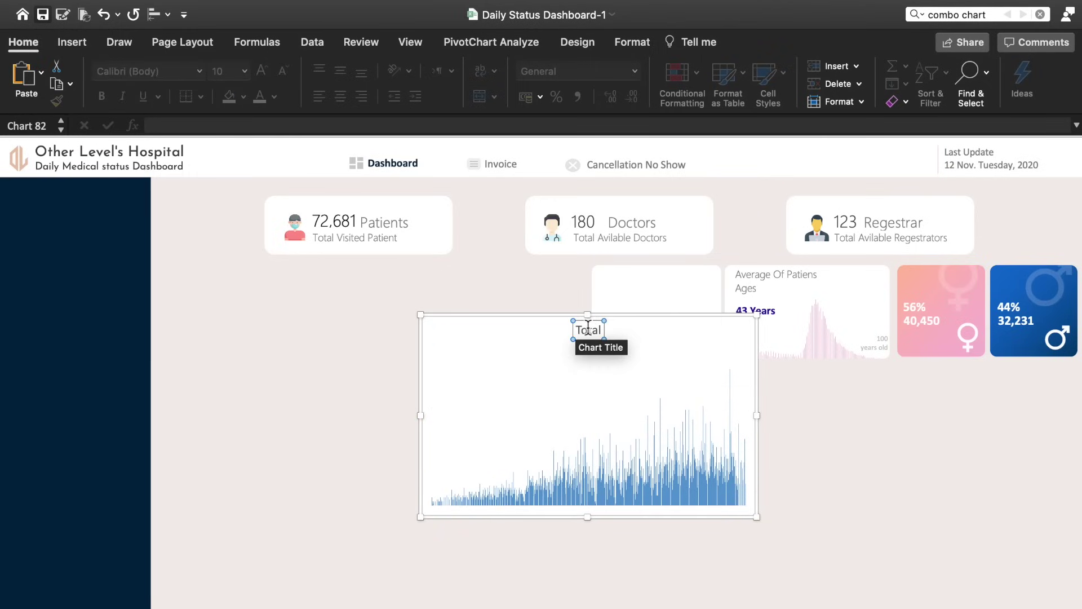
key(Delete)
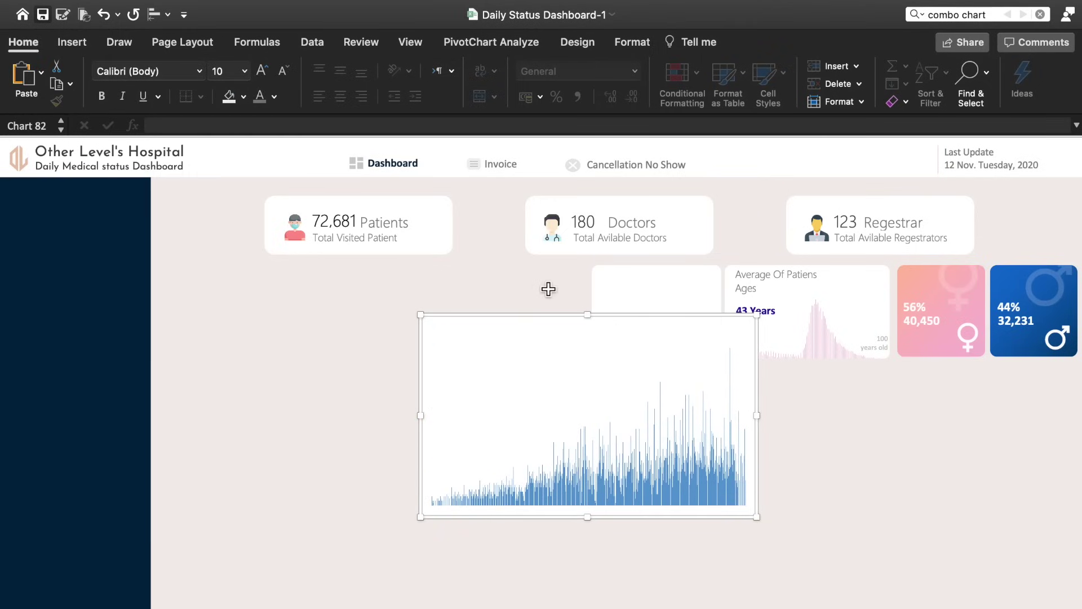
Step: Give the chart a transparent No Fill background and shrink it to 1.41 by 3.08 inches
click(244, 96)
click(302, 145)
drag(425, 319, 549, 422)
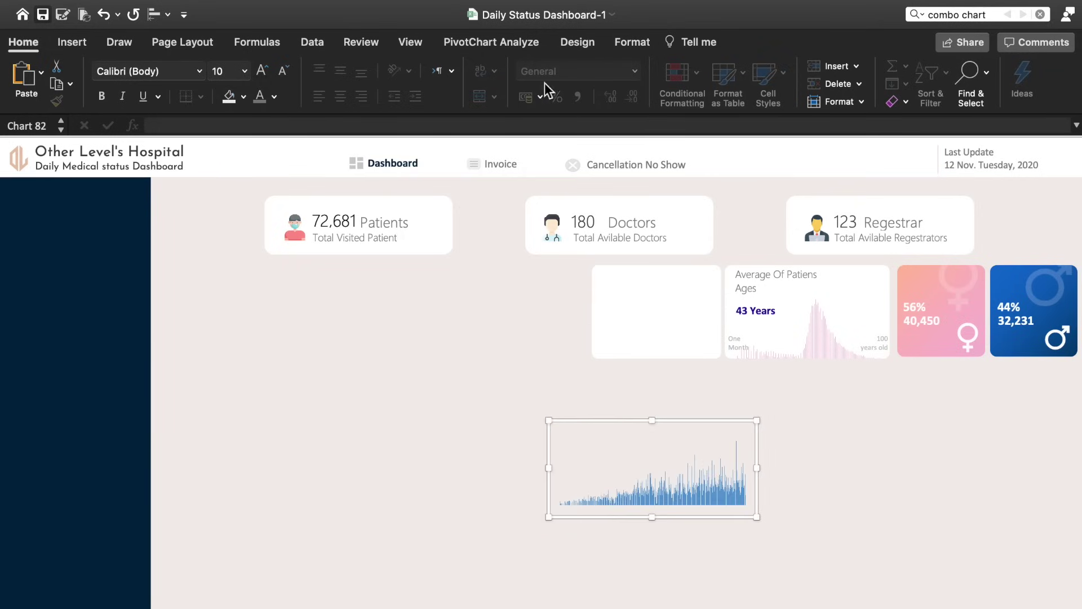
click(632, 42)
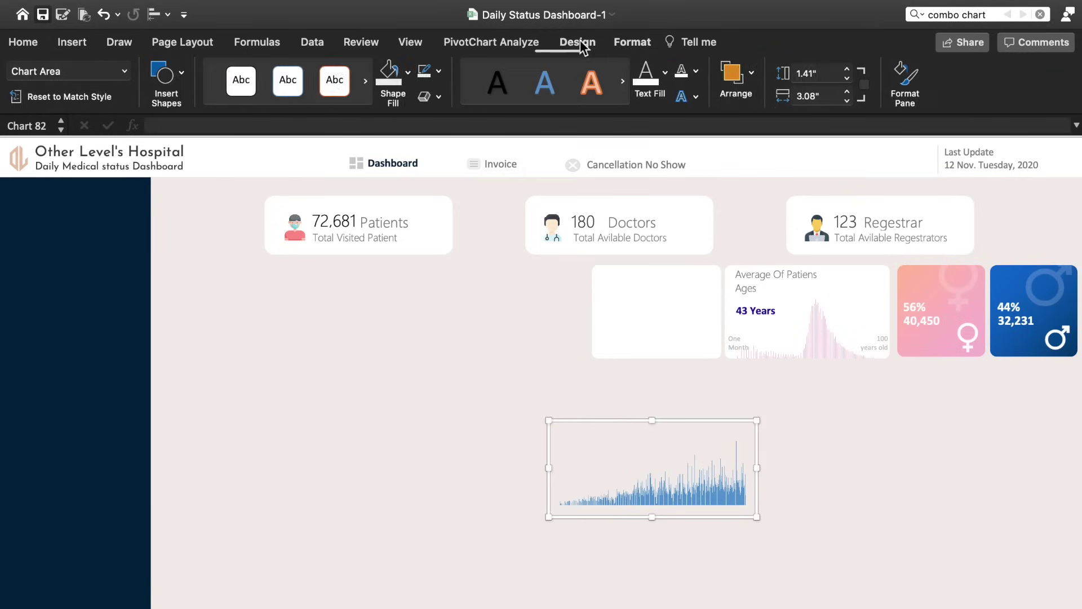
Step: Remove the chart outline and colour the Total series bars pink
click(439, 71)
click(463, 125)
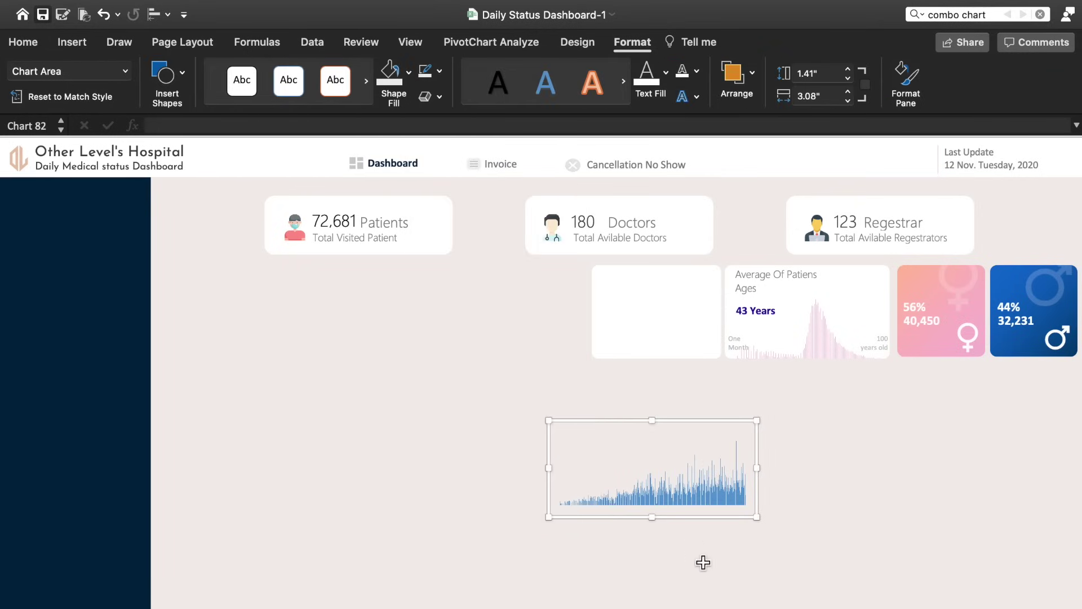
click(681, 499)
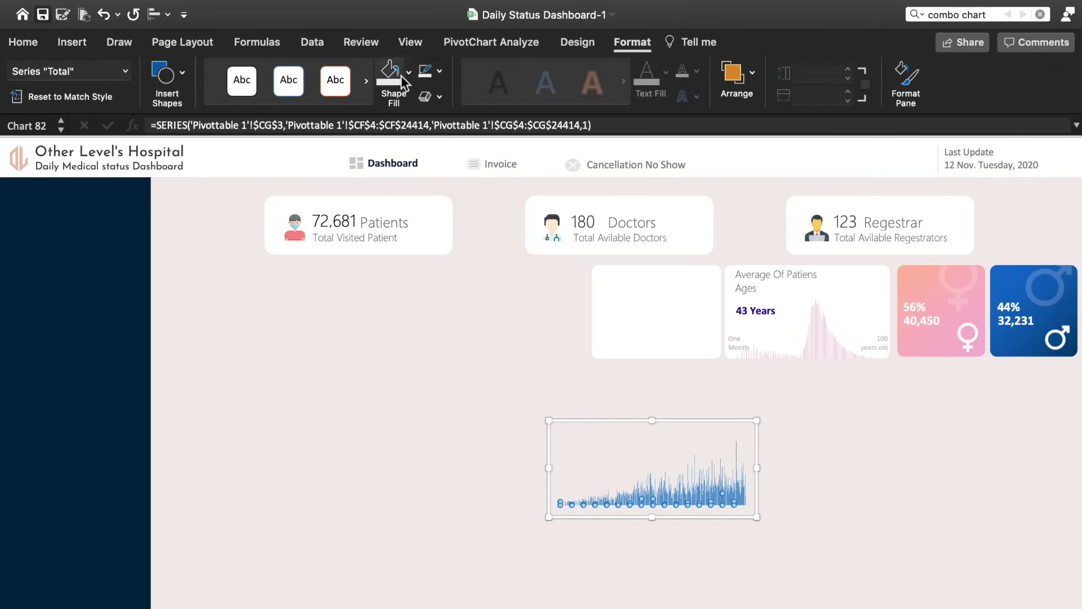
click(408, 72)
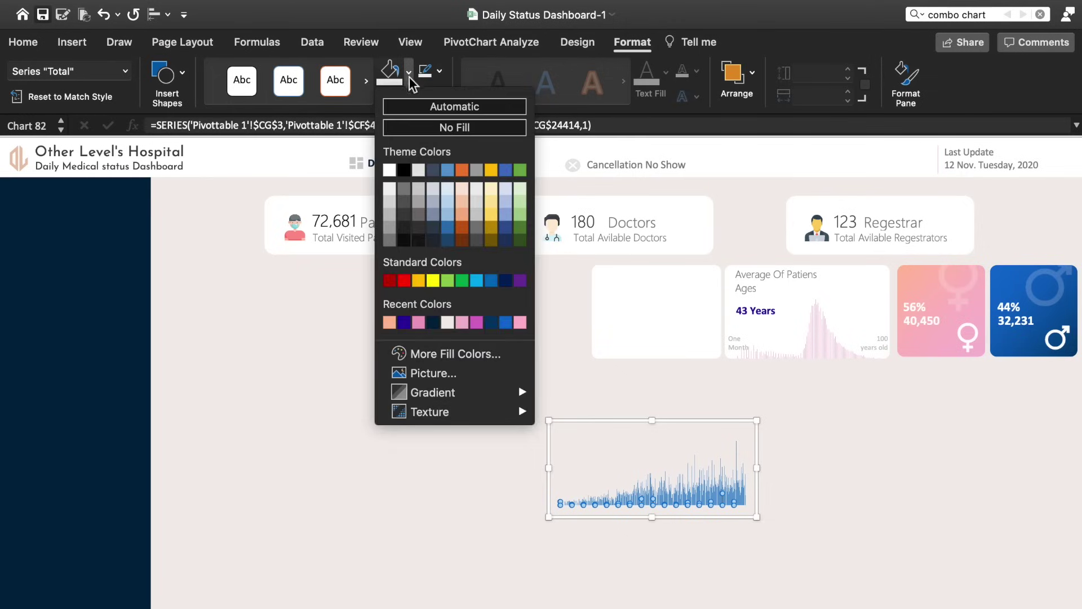
click(461, 321)
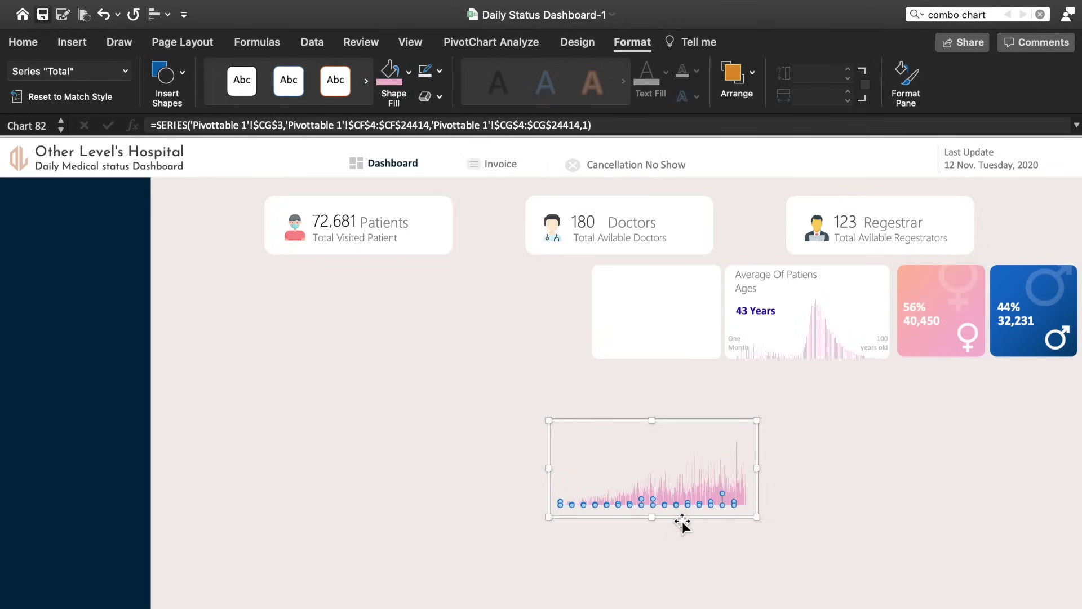
Step: Move the chart onto the empty white card, narrow it to 2.13 inches, and stretch the plot area to fill it
drag(682, 523, 655, 370)
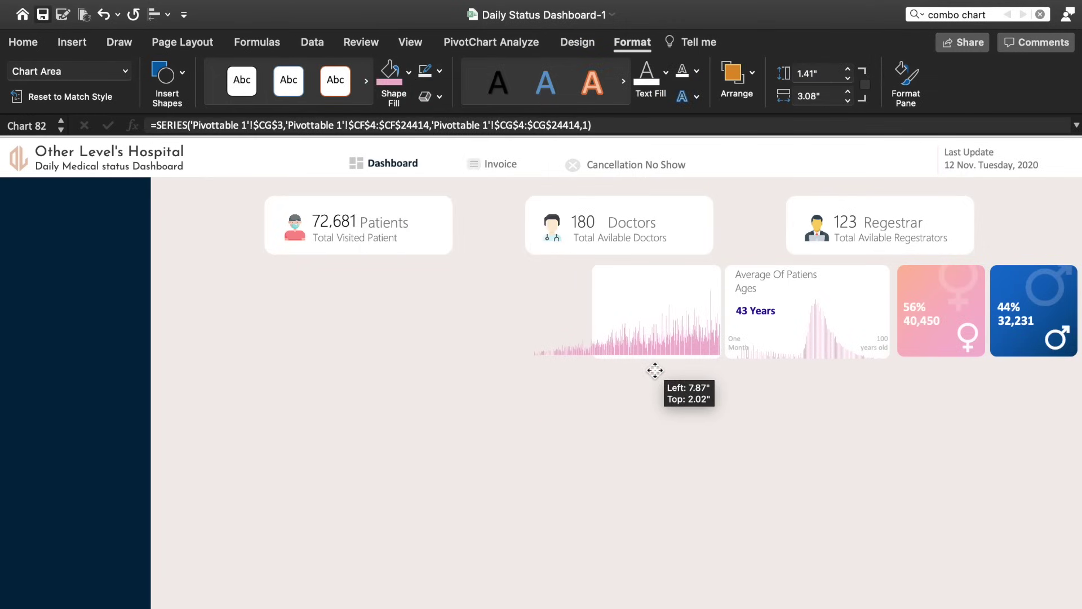
drag(655, 370, 655, 372)
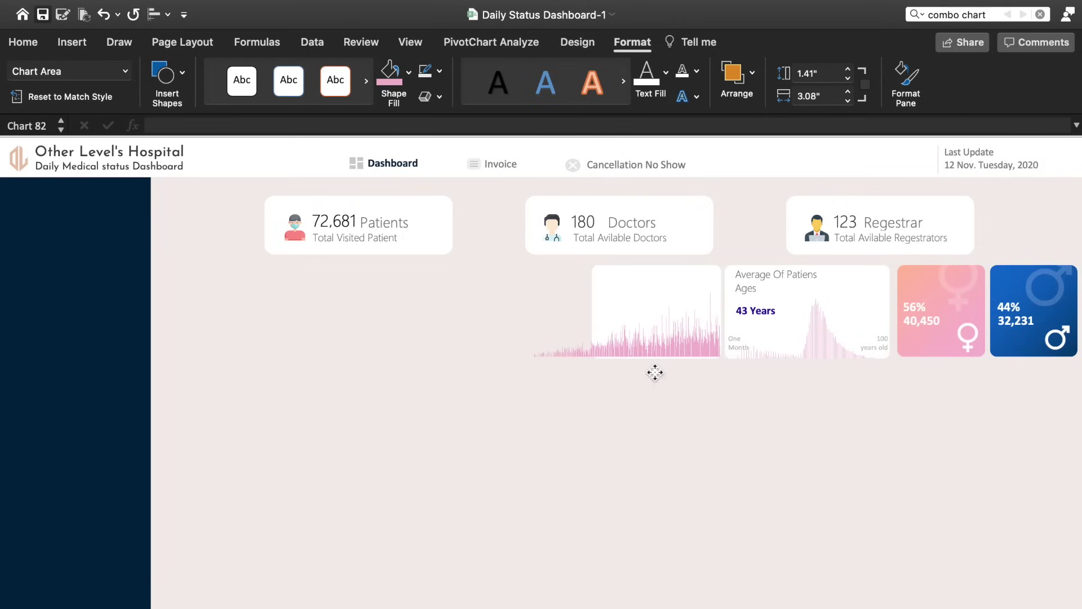
drag(523, 326, 580, 322)
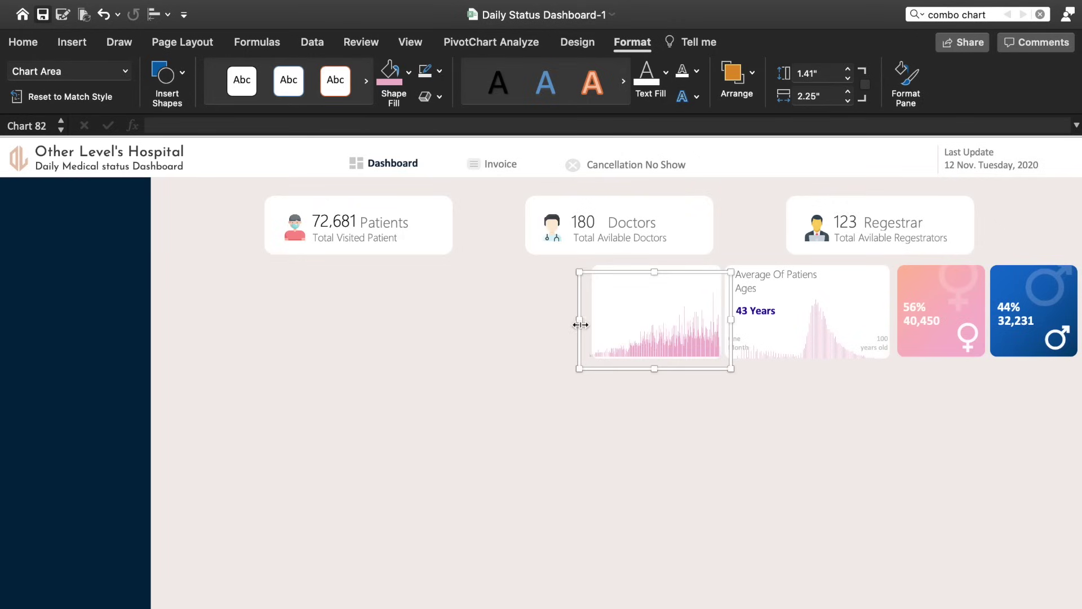
drag(580, 325, 586, 324)
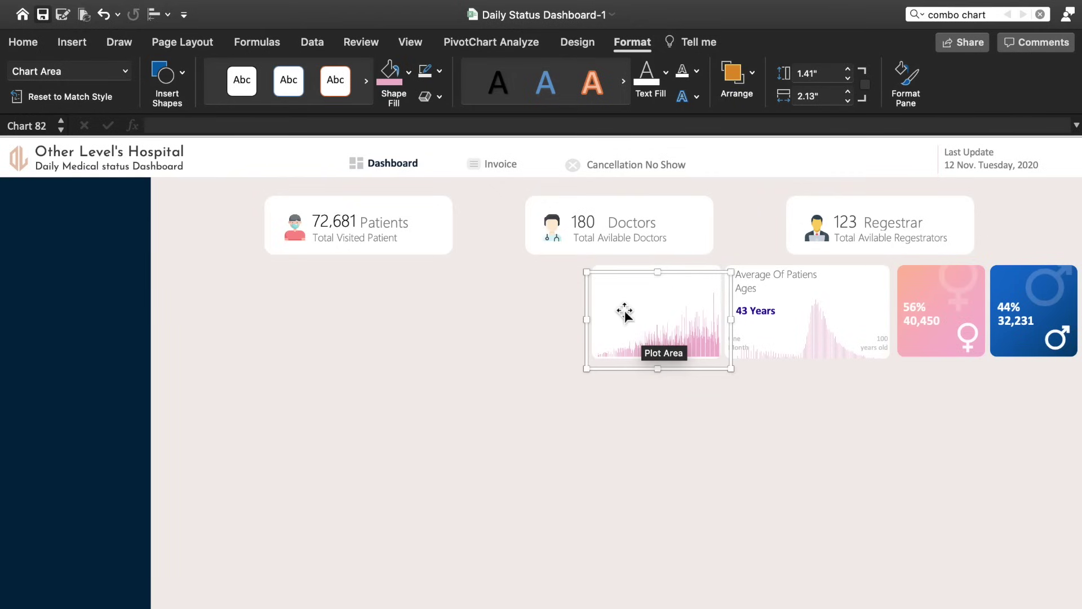
click(609, 317)
drag(592, 319, 527, 324)
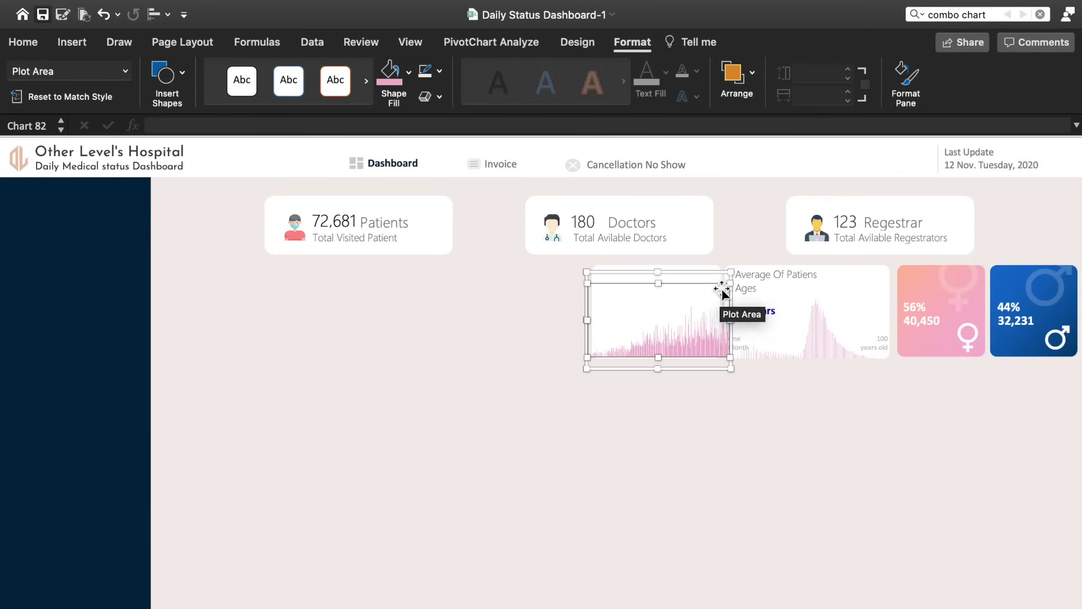
click(589, 278)
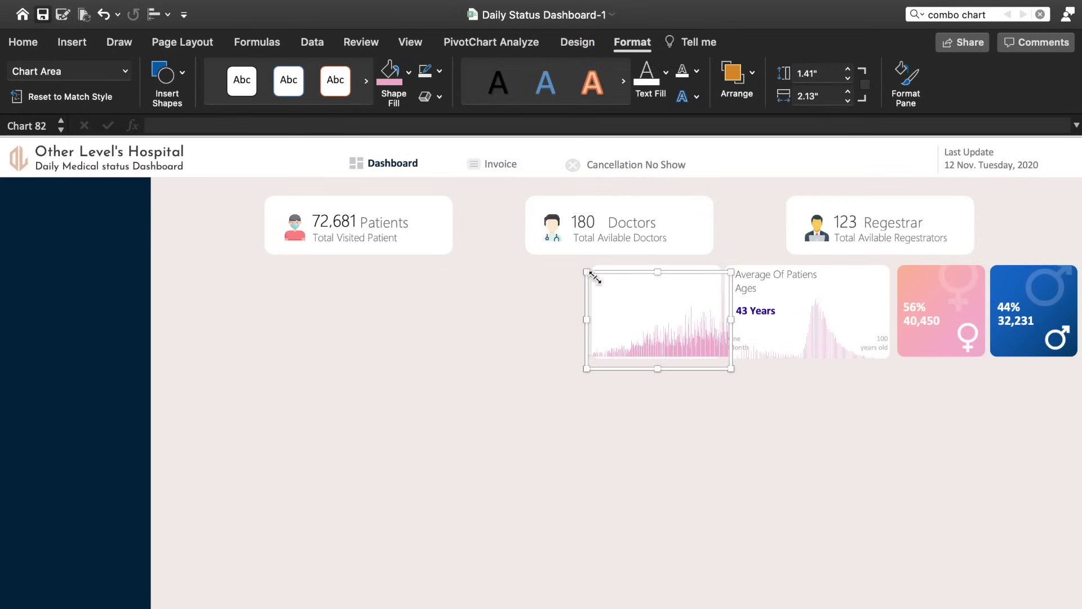
drag(592, 276, 596, 280)
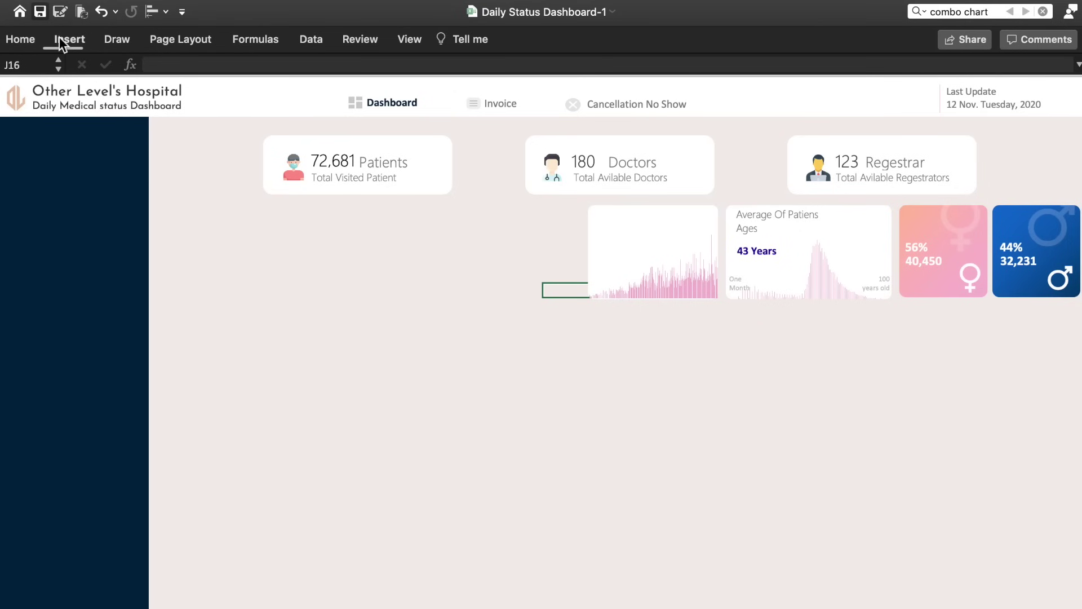
click(61, 44)
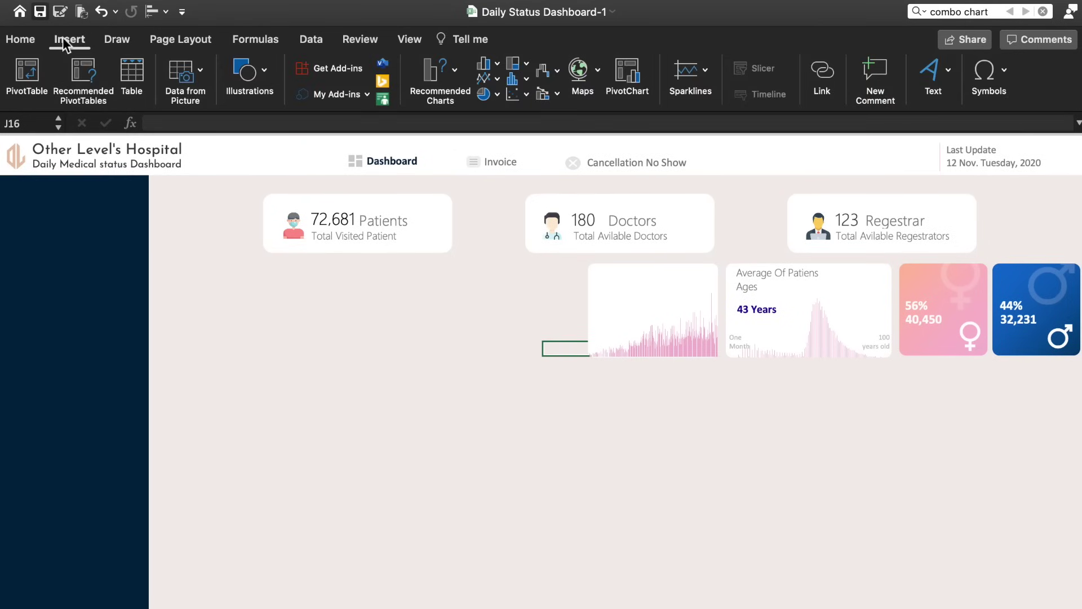
Step: Draw a rounded rectangle with no fill near the chart cards
click(249, 76)
click(188, 122)
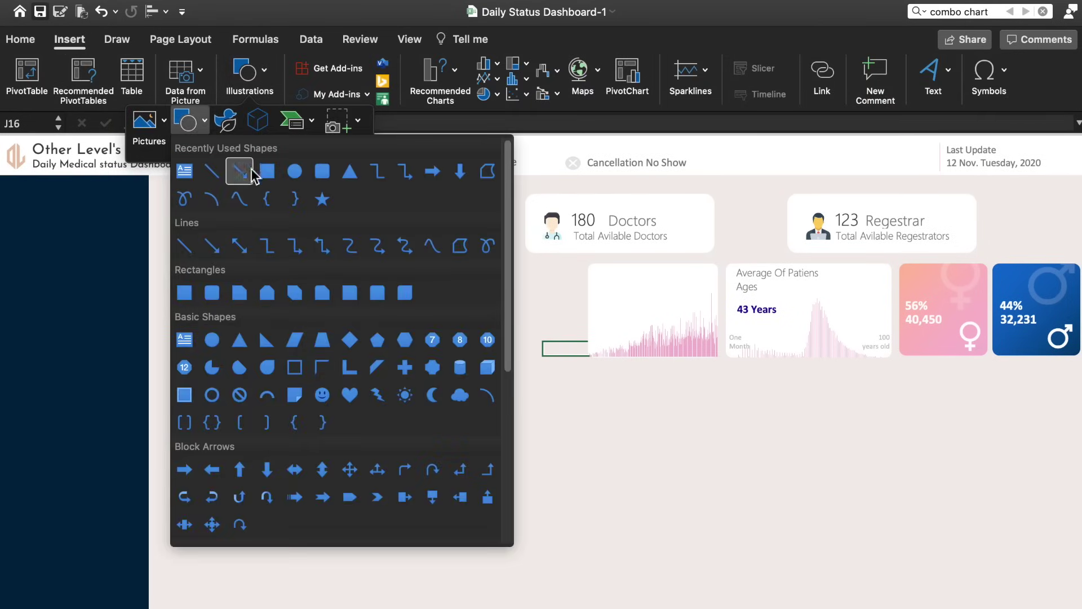
click(322, 171)
mouse_move(309, 325)
mouse_down()
mouse_move(483, 449)
mouse_move(444, 426)
mouse_up()
mouse_move(408, 379)
mouse_down()
mouse_move(512, 331)
mouse_move(570, 338)
mouse_up()
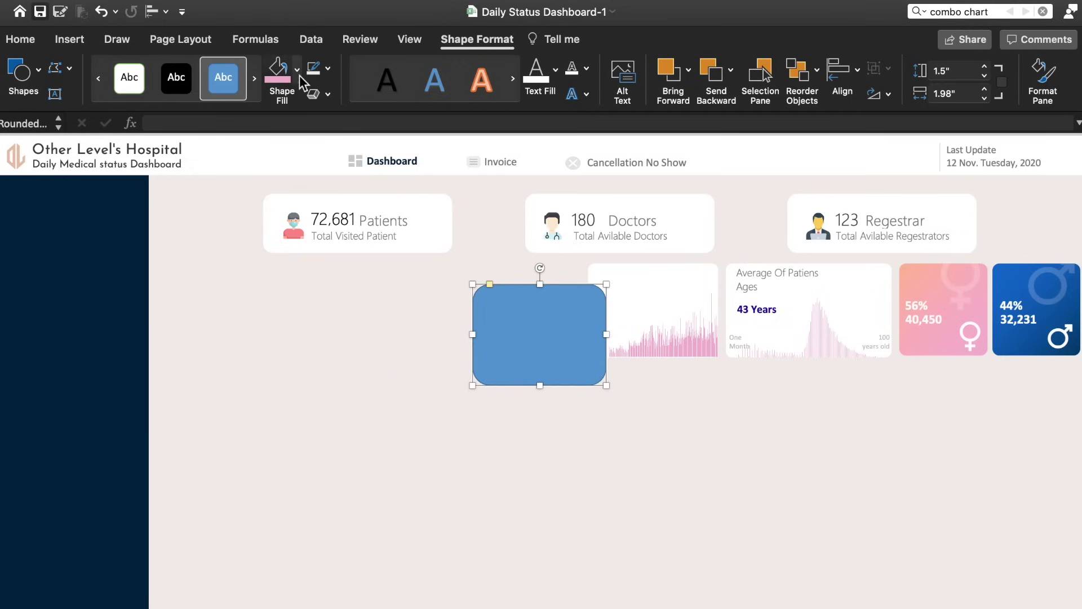
click(298, 70)
click(301, 128)
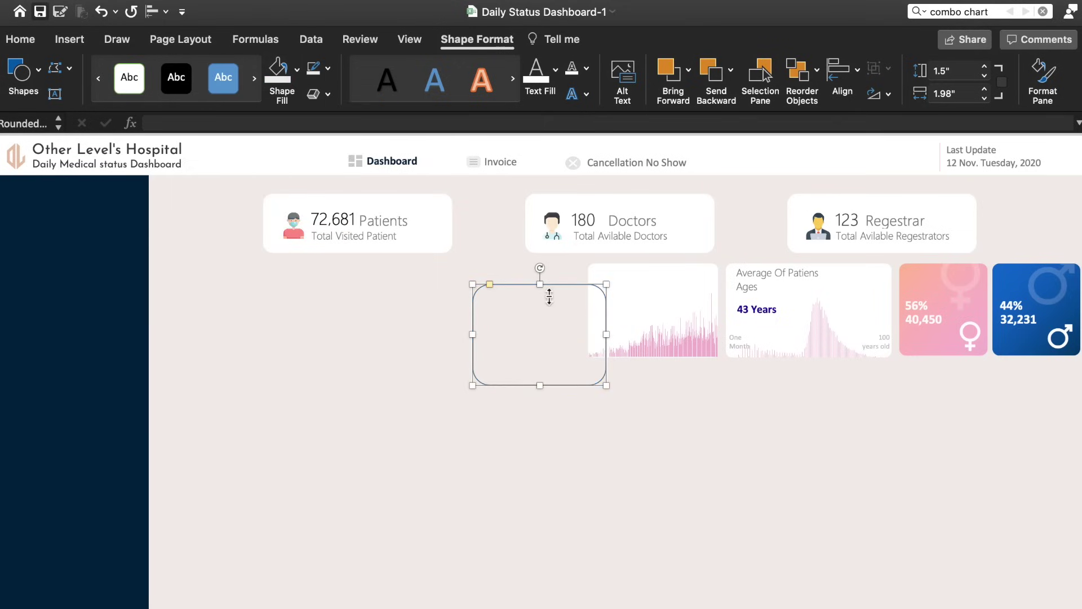
drag(555, 291, 586, 284)
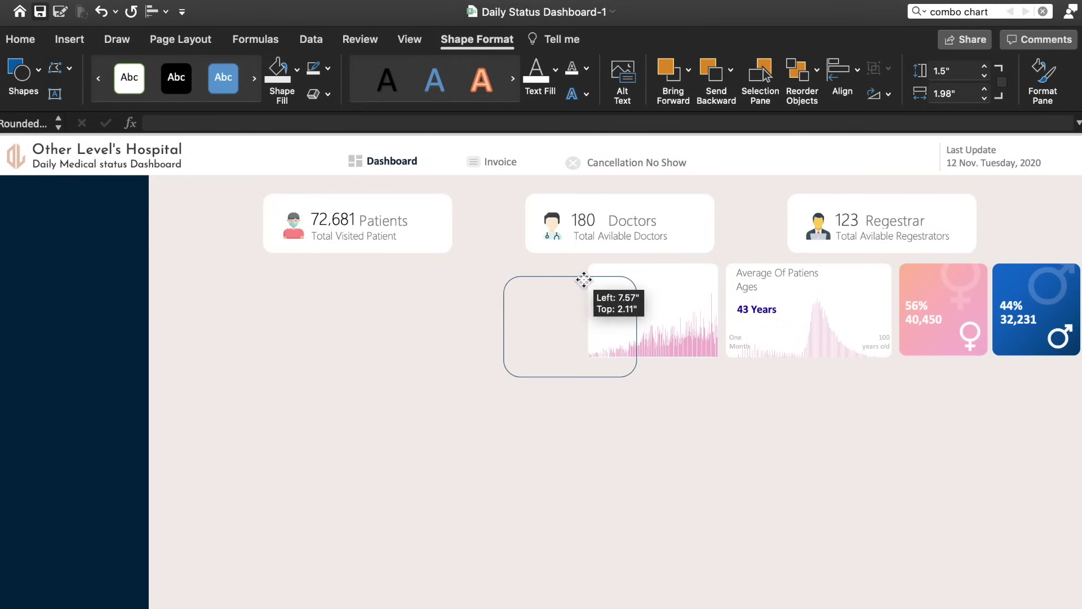
Step: Give the frame a 6 pt light grey outline and fit it over the pink histogram card, 1.44" high
click(327, 69)
mouse_move(358, 366)
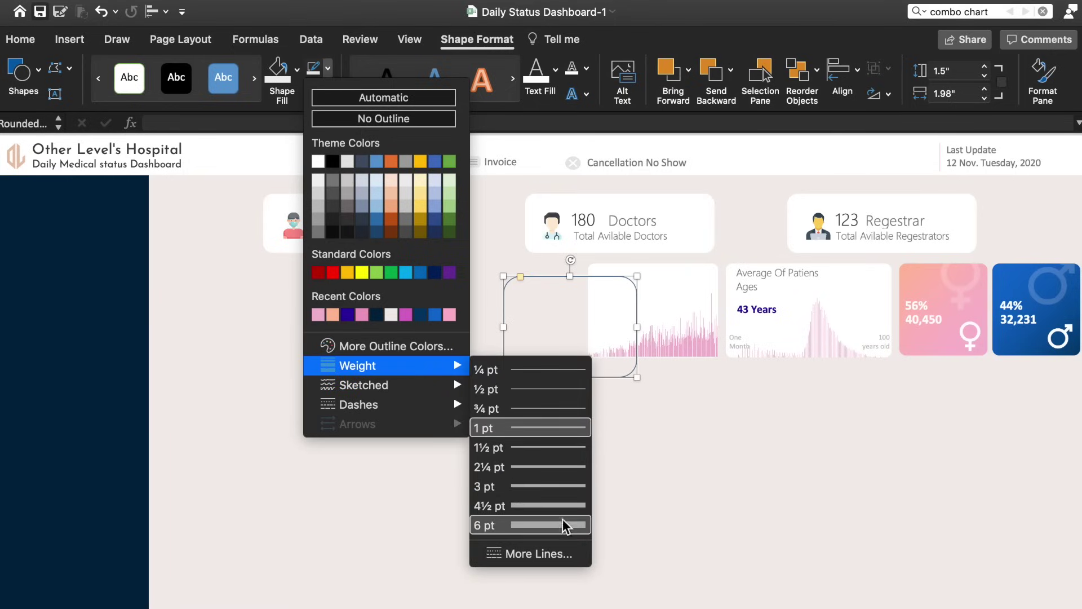
click(566, 526)
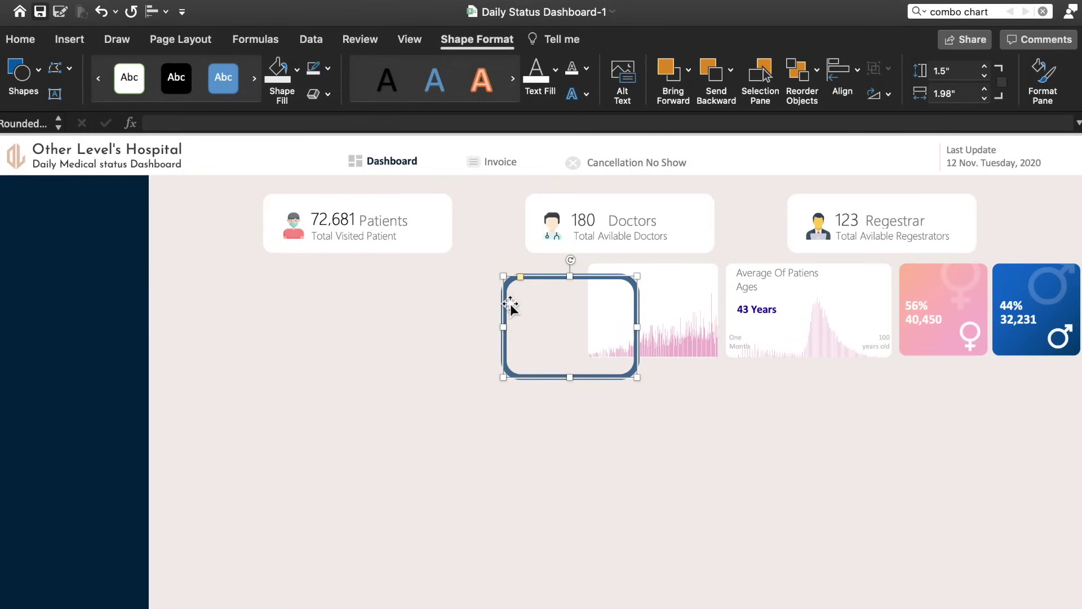
drag(508, 297, 590, 285)
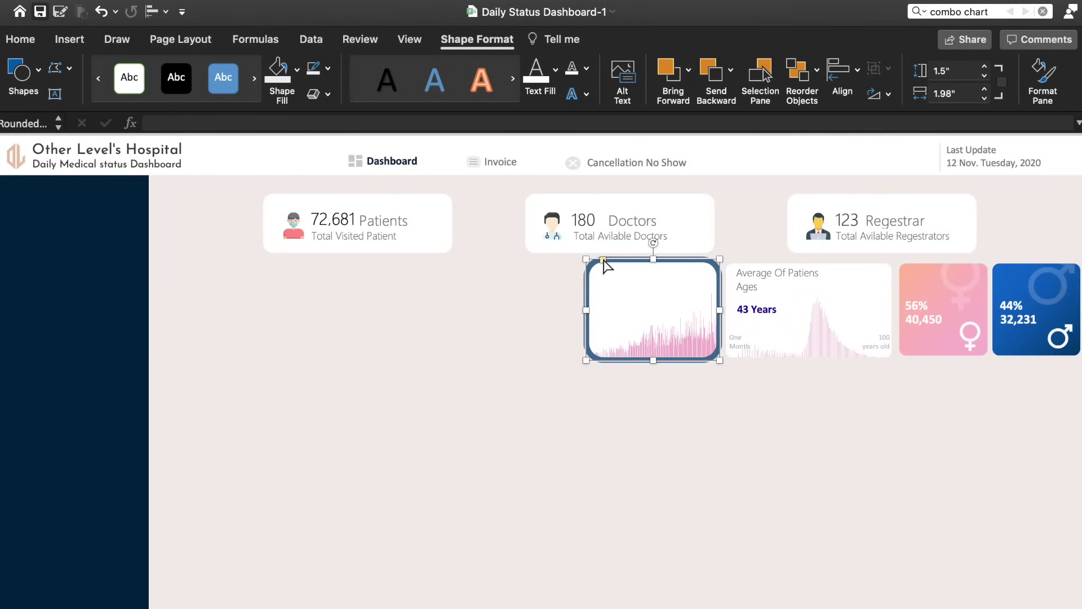
click(601, 265)
click(629, 258)
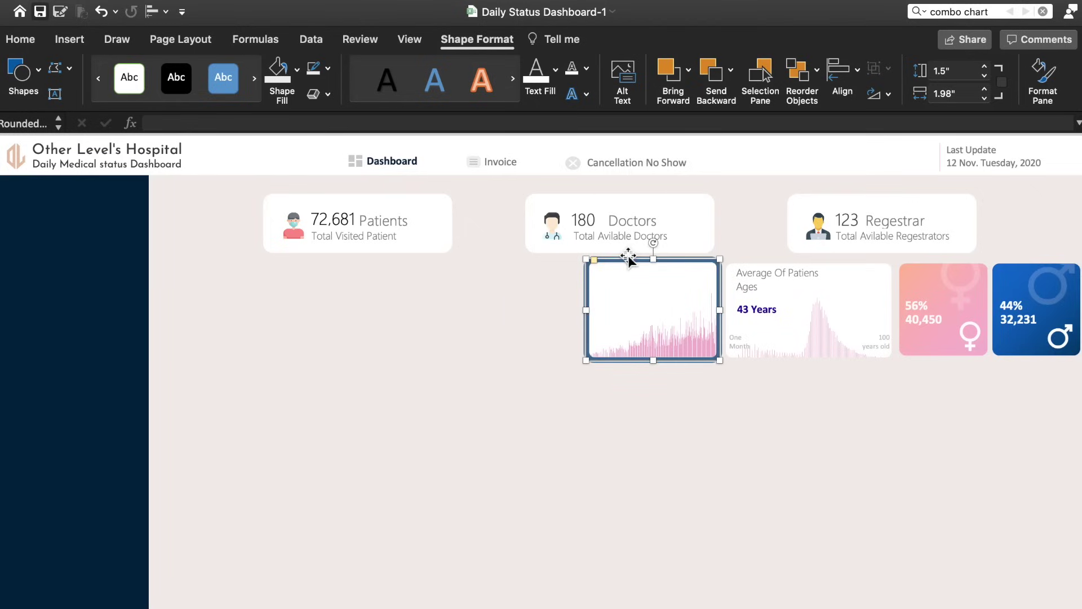
drag(652, 262, 653, 267)
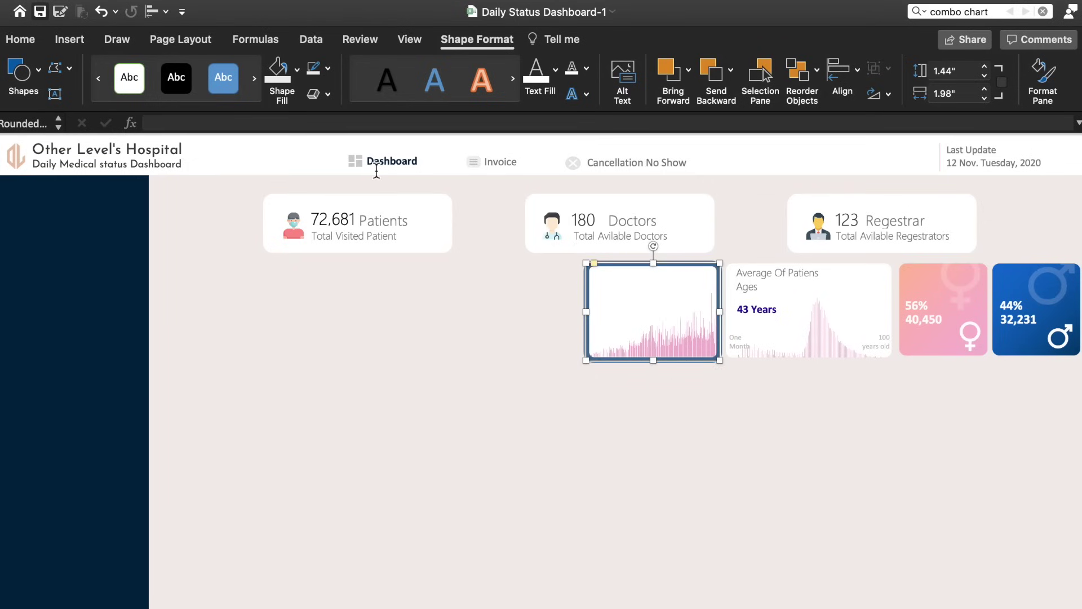
click(328, 70)
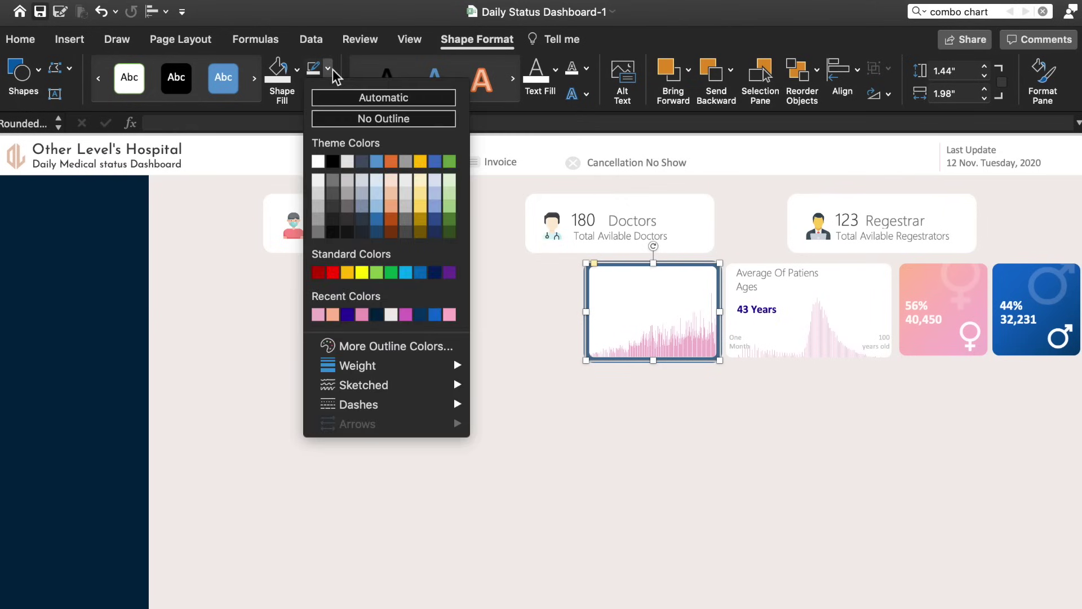
click(394, 319)
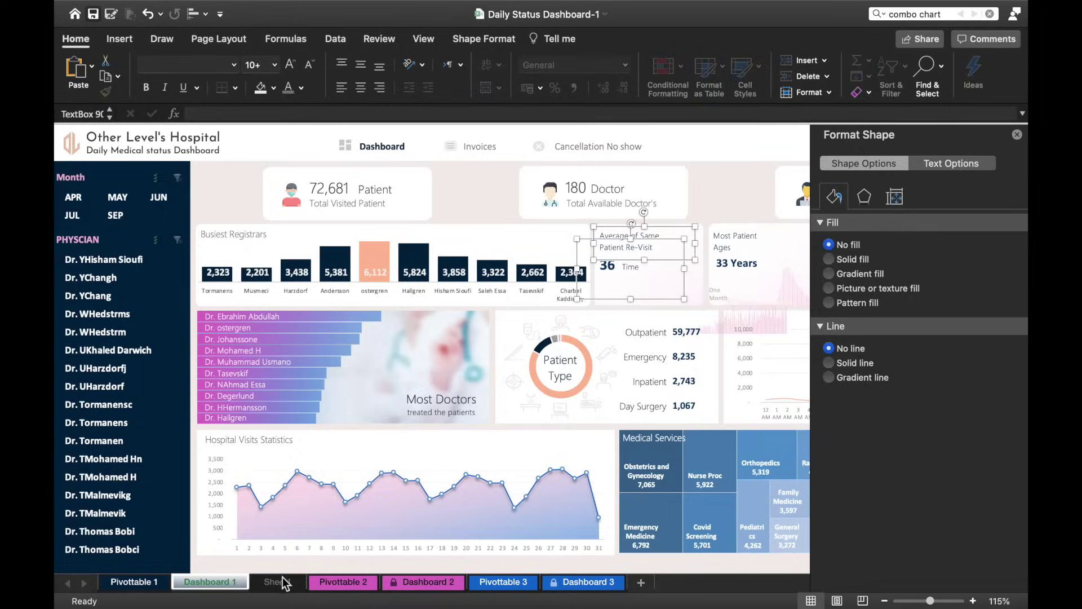
Step: Paste the 'Average of Same Patient Re-Visit: 36 Time' label onto the pink card and verify its linked value
click(282, 578)
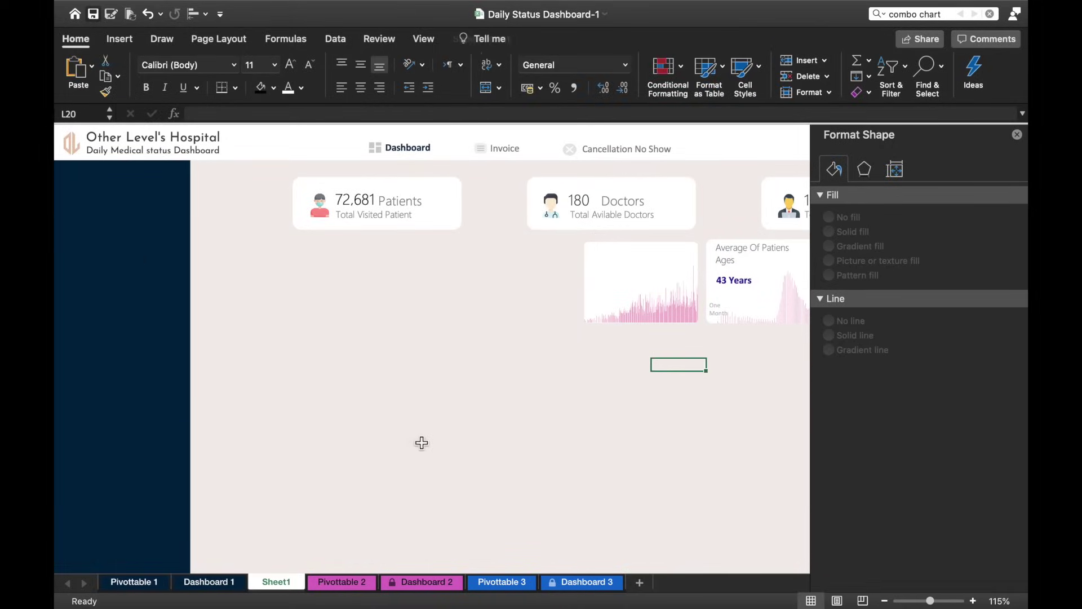
key(ctrl+v)
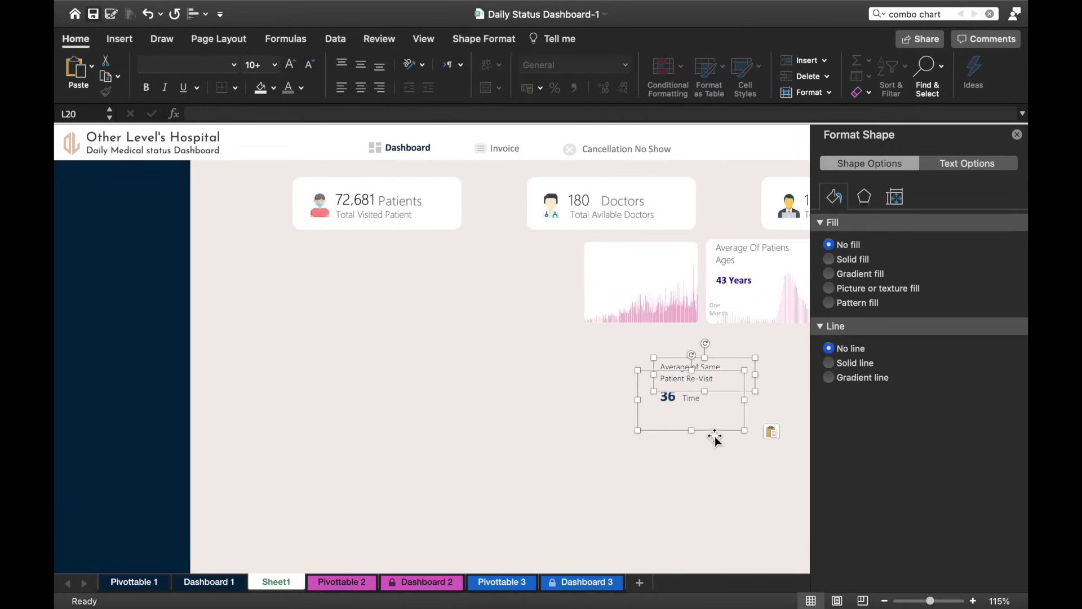
drag(715, 438, 646, 328)
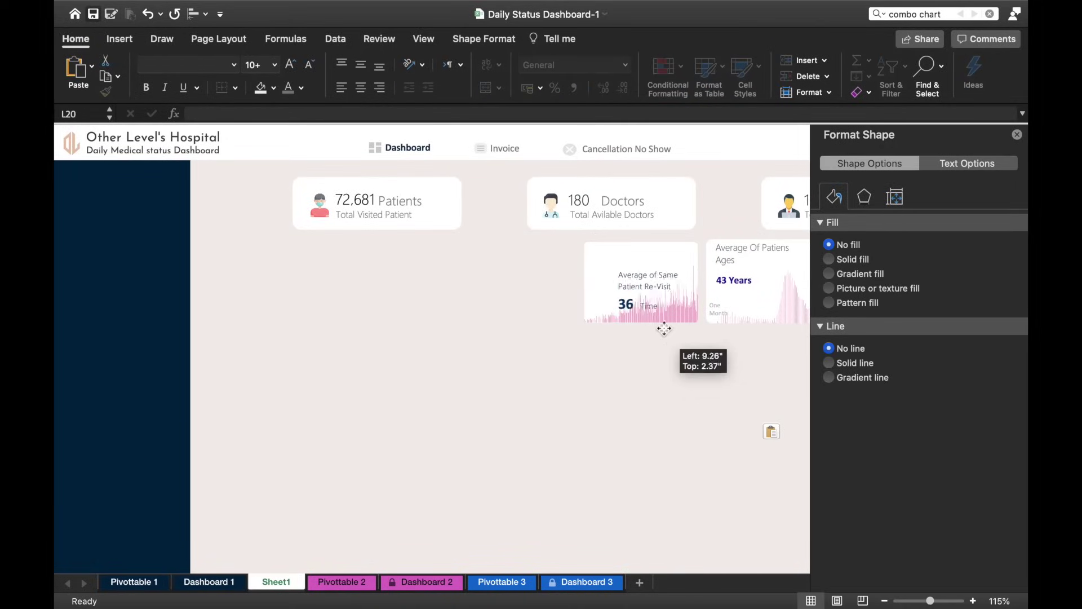
click(592, 382)
click(603, 291)
click(603, 290)
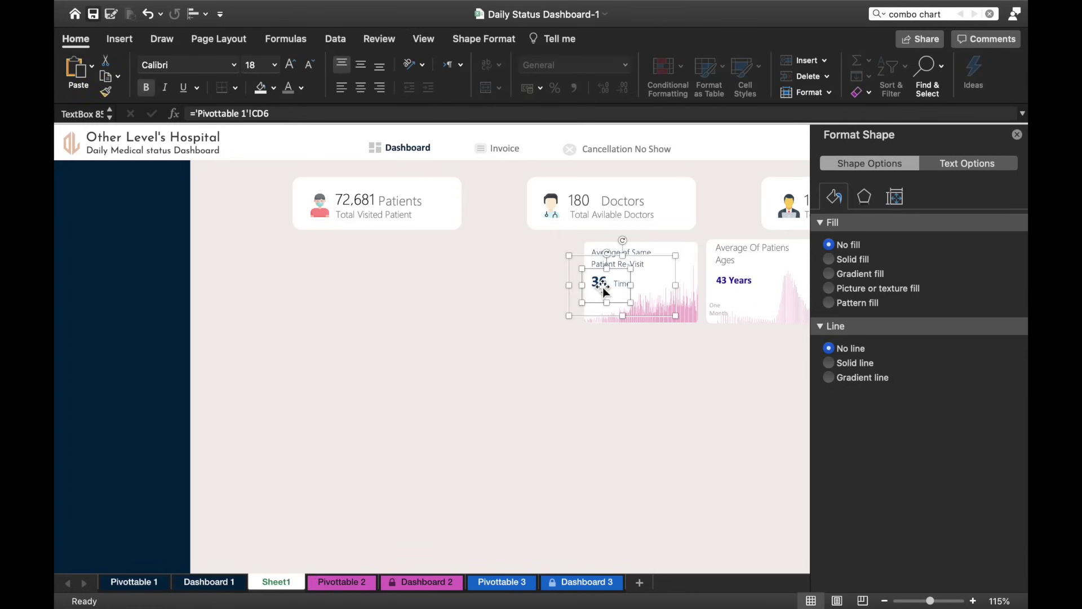
click(209, 584)
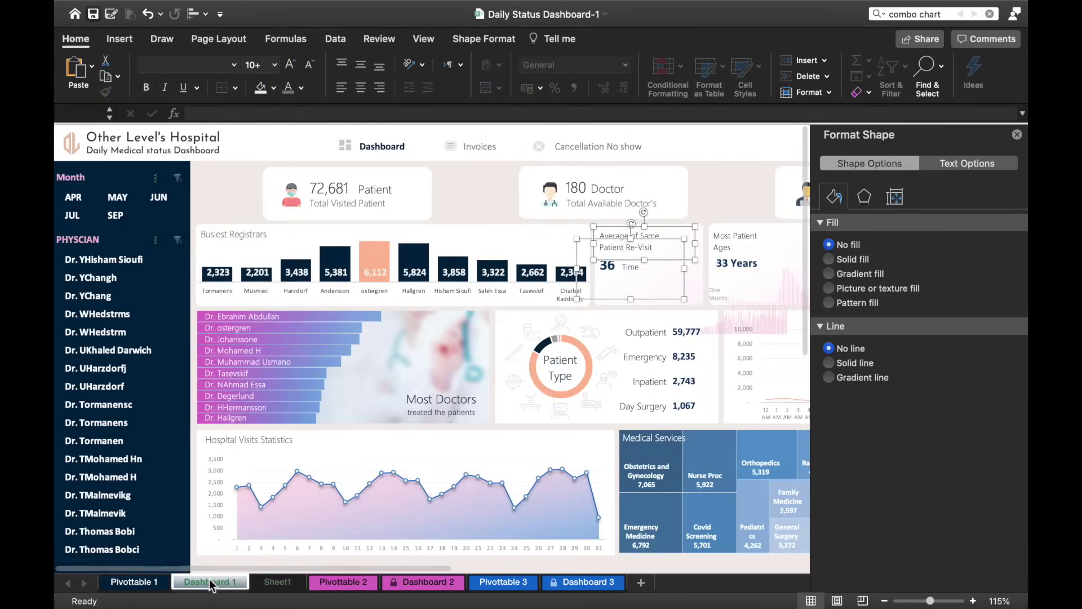
click(150, 584)
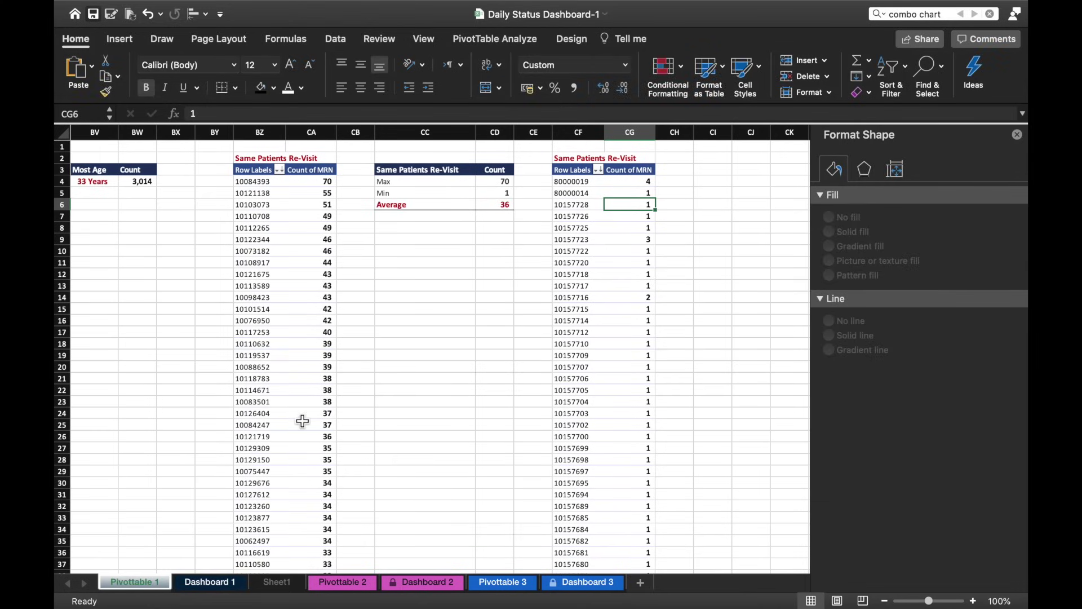
click(275, 583)
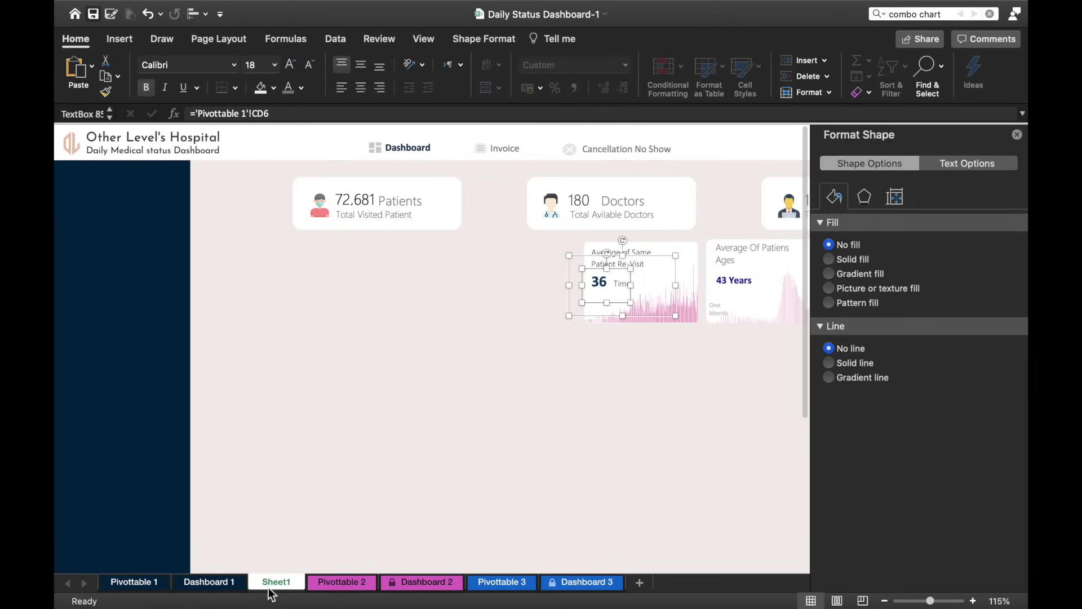
Step: Draw a wide white card left of the chart and adjust the re-visit card's top edge
drag(576, 248, 205, 296)
click(674, 243)
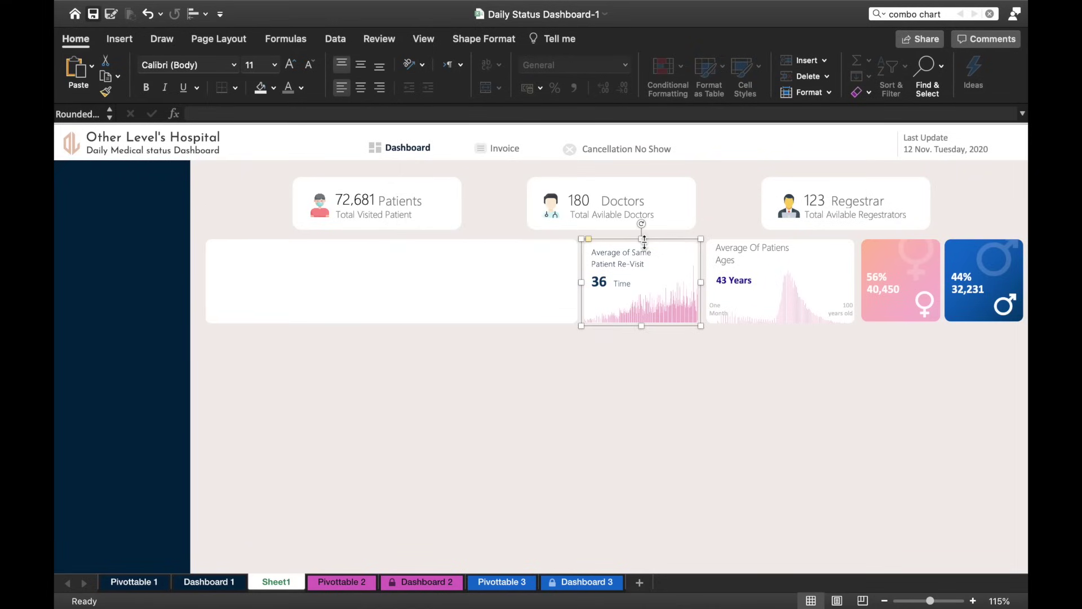
drag(643, 239, 642, 233)
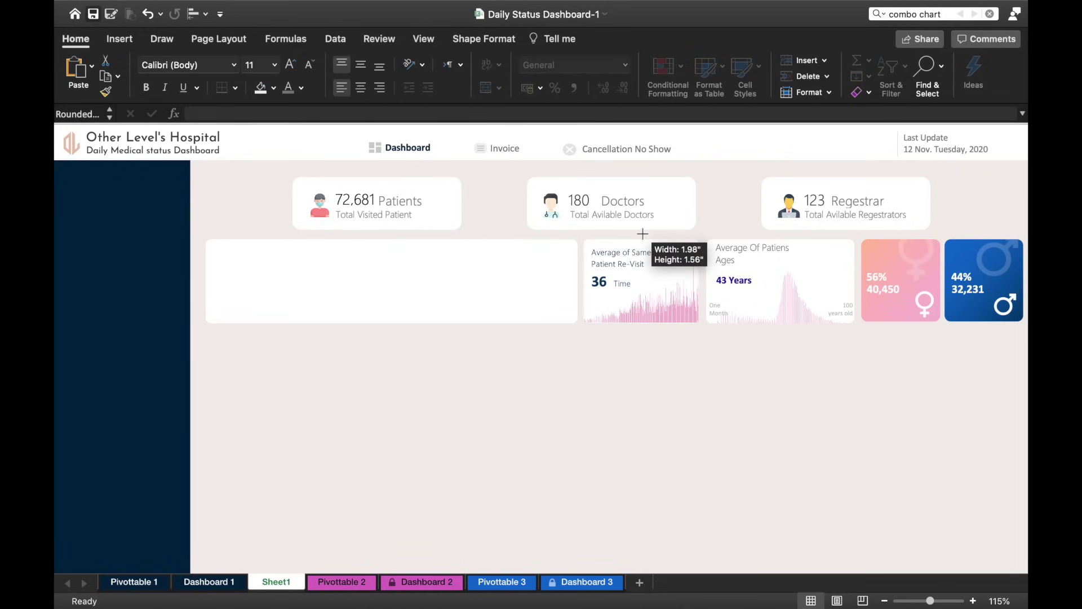
click(640, 363)
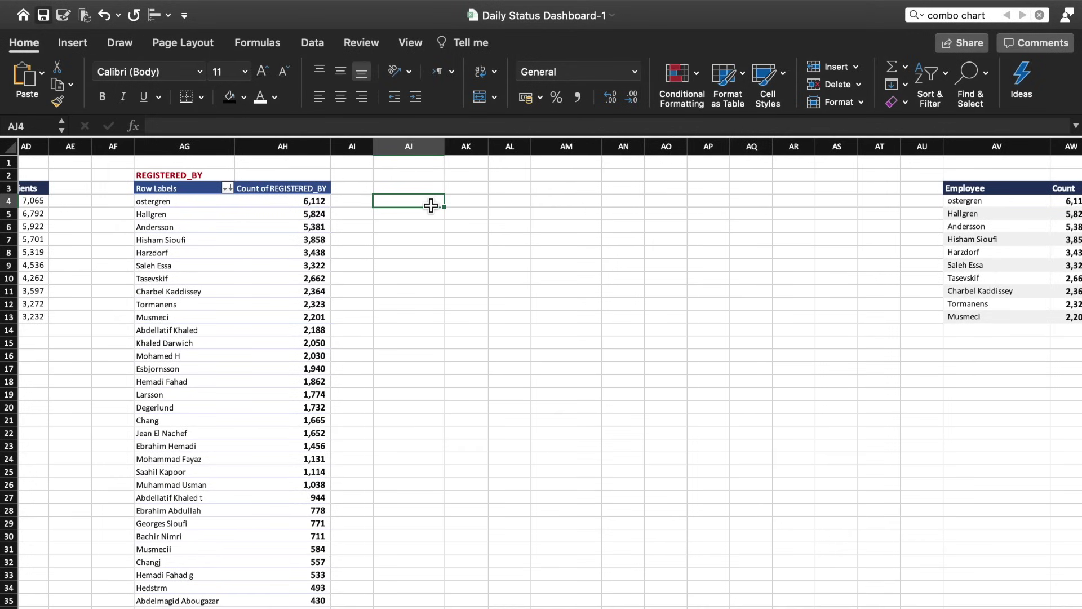
Step: Link AJ4:AJ13 to the top 10 registrar names from AG4 down and fill their counts into column AK
click(155, 201)
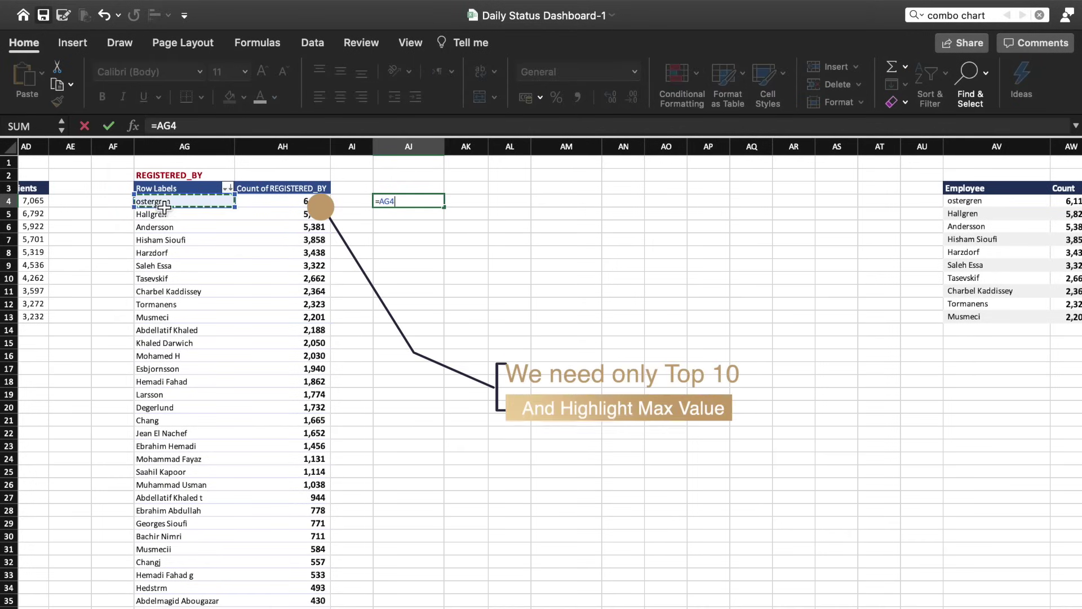
key(Return)
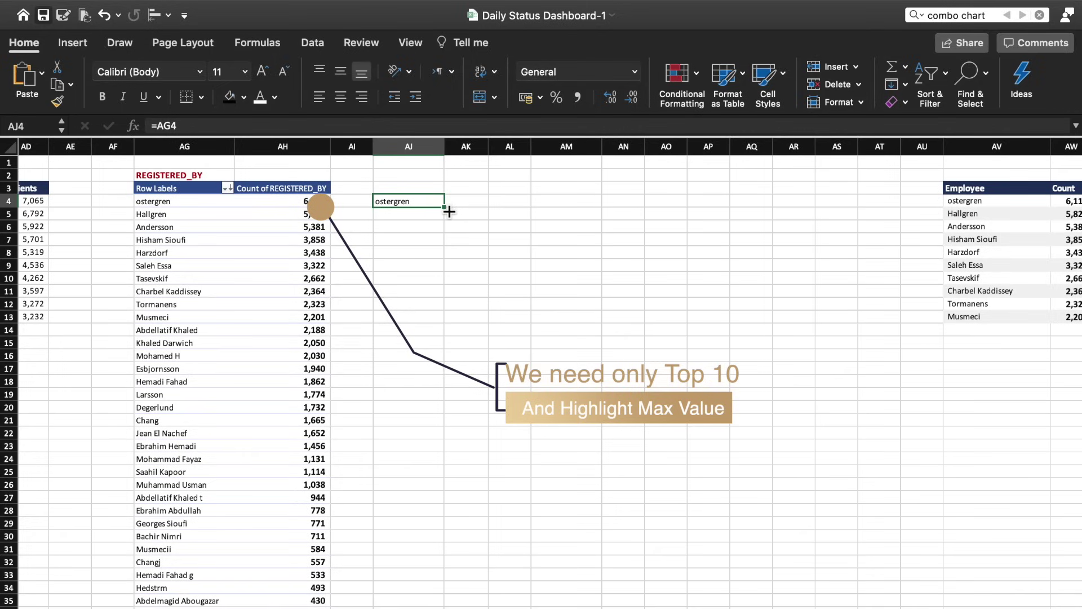
mouse_move(450, 212)
mouse_down()
mouse_move(443, 348)
mouse_move(421, 352)
mouse_up()
key(Delete)
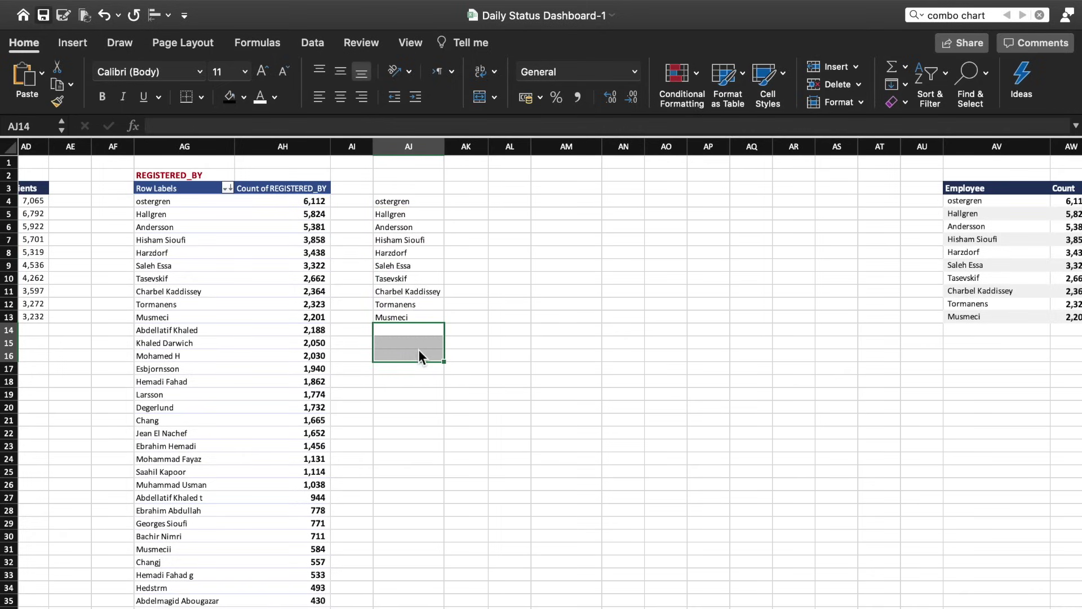
mouse_move(407, 200)
mouse_down()
mouse_move(417, 320)
mouse_move(490, 317)
mouse_up()
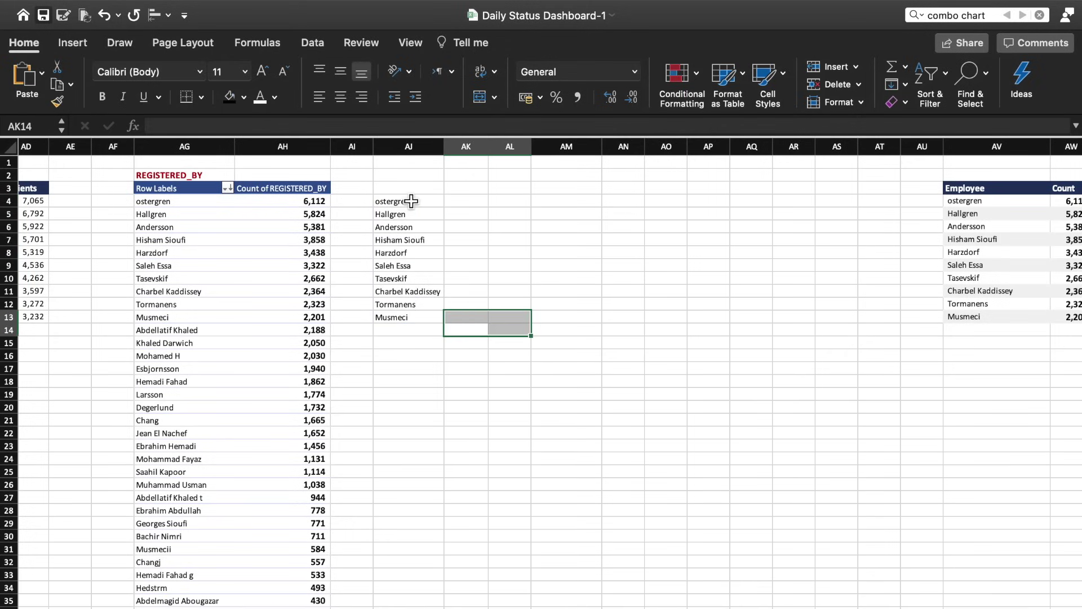
mouse_move(411, 207)
mouse_down()
mouse_move(430, 319)
mouse_move(485, 309)
mouse_up()
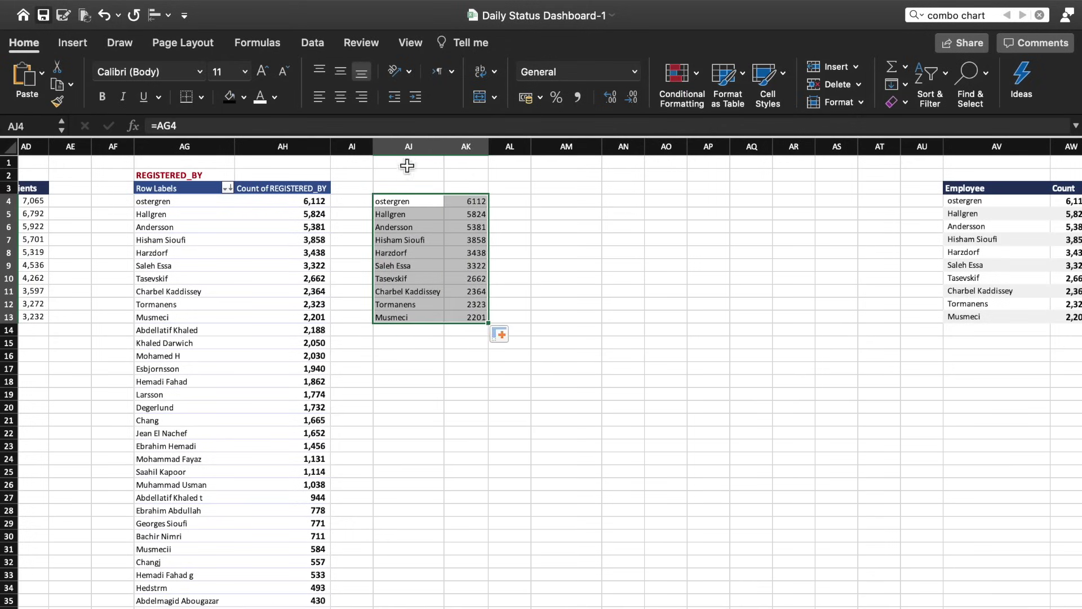
Step: Add the headers 'Name' and 'Count' in AJ3:AK3
click(408, 190)
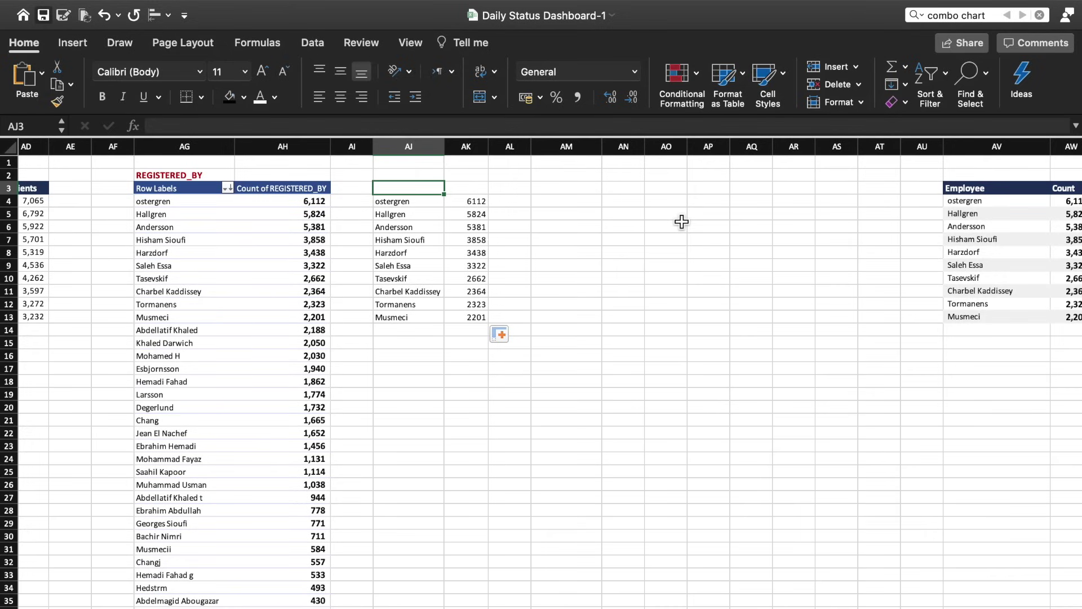
text(Name)
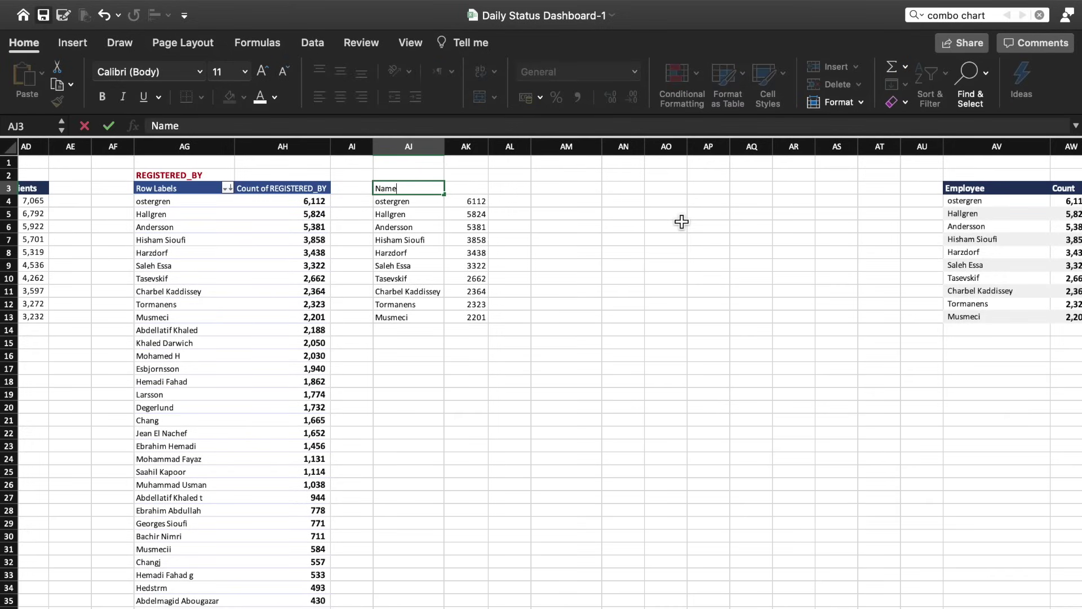
key(Tab)
text(Count)
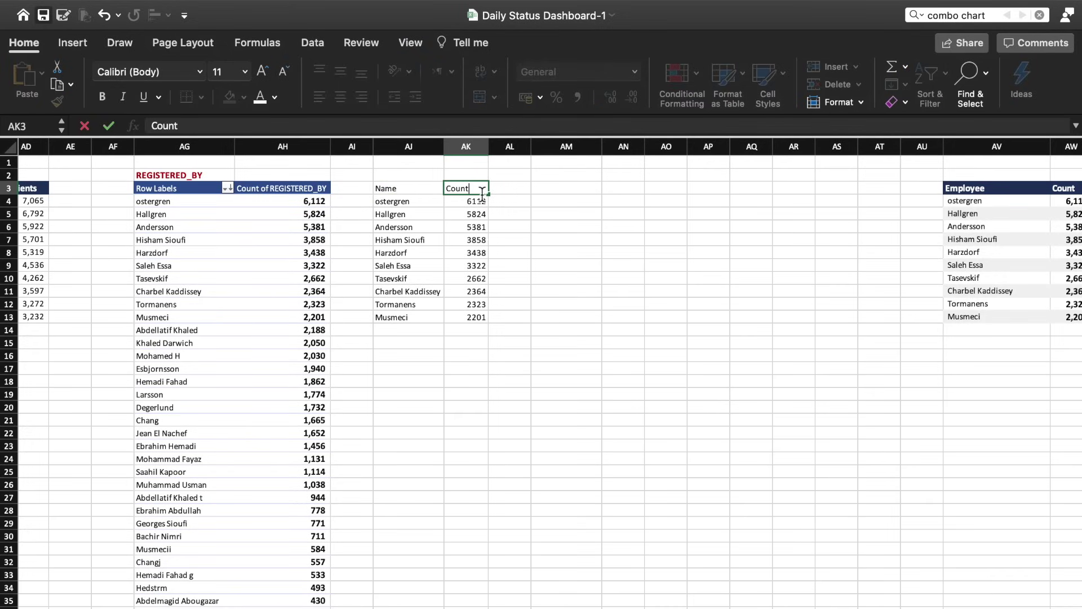
click(573, 192)
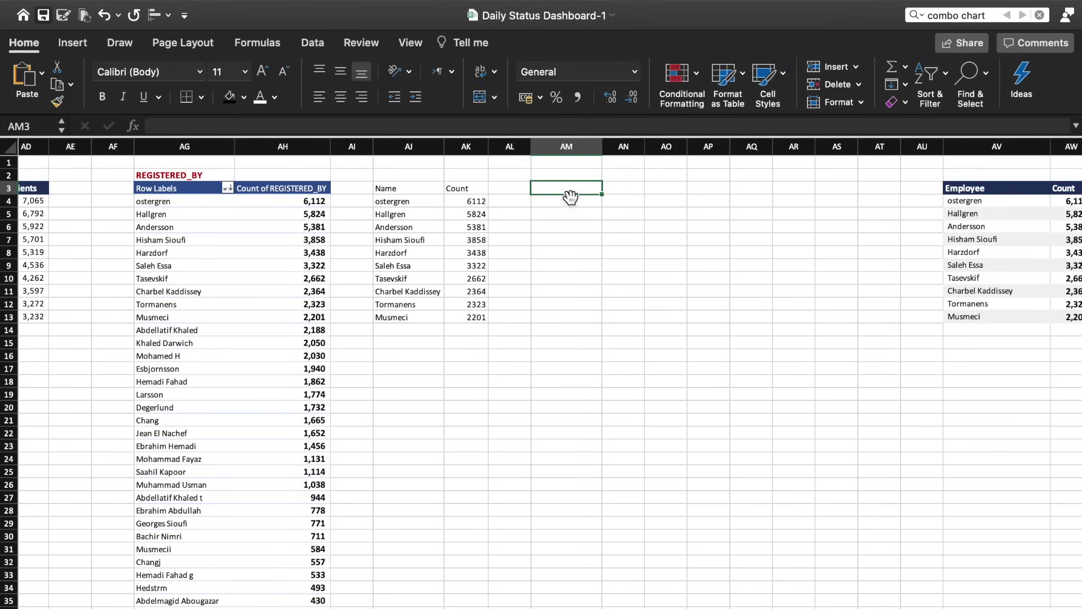
Step: Move the registrar rows into AM4:AN13, placing ostergren and Hallgren in the middle of the list
mouse_move(395, 226)
mouse_down()
mouse_move(456, 257)
mouse_move(630, 225)
mouse_up()
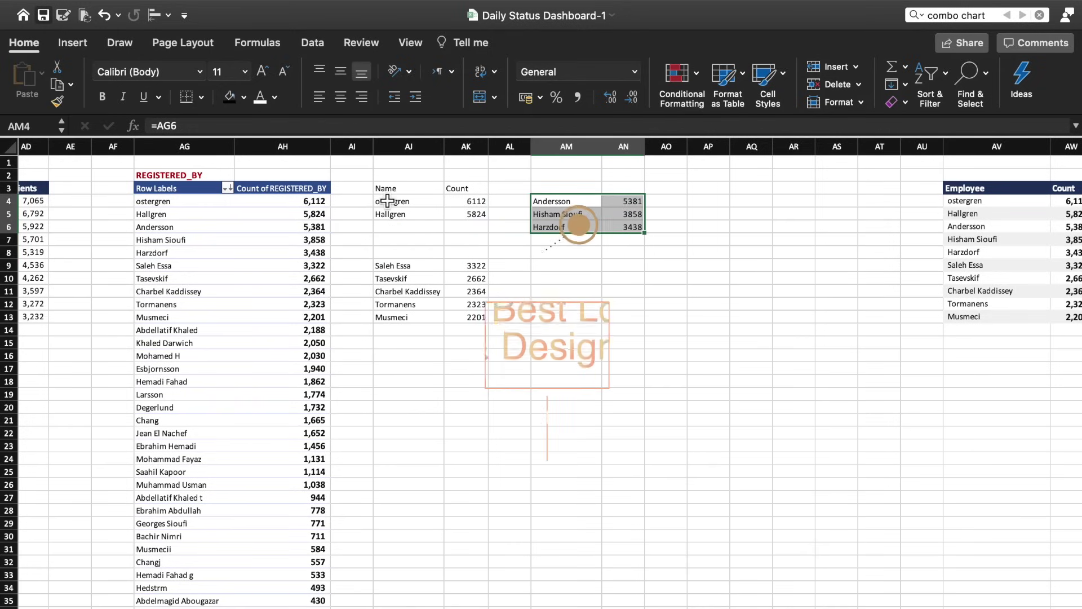
mouse_move(394, 201)
mouse_down()
mouse_move(455, 219)
mouse_move(599, 306)
mouse_up()
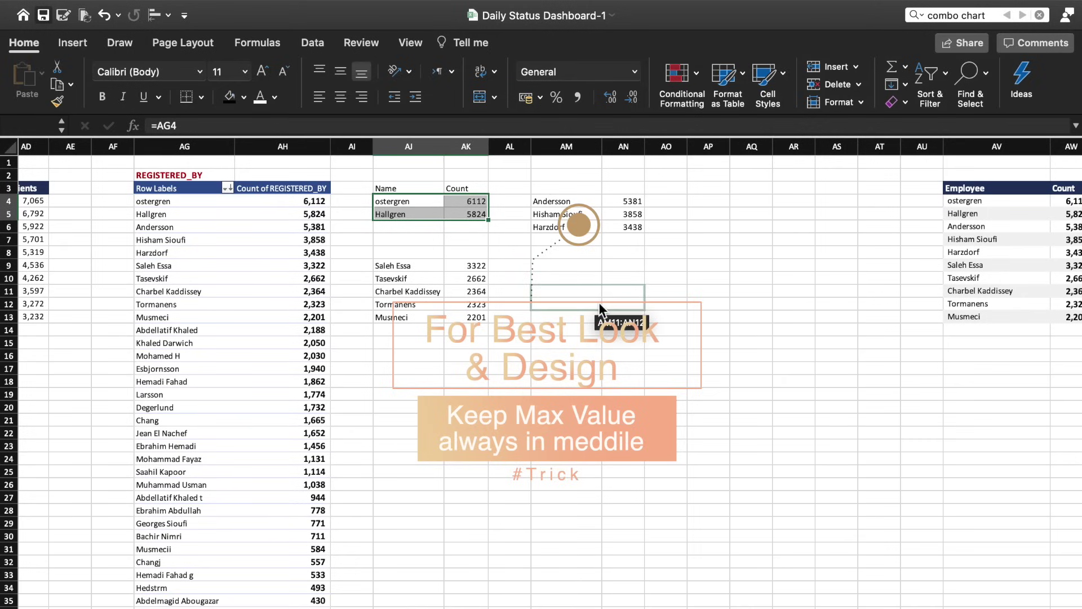
drag(599, 306, 598, 255)
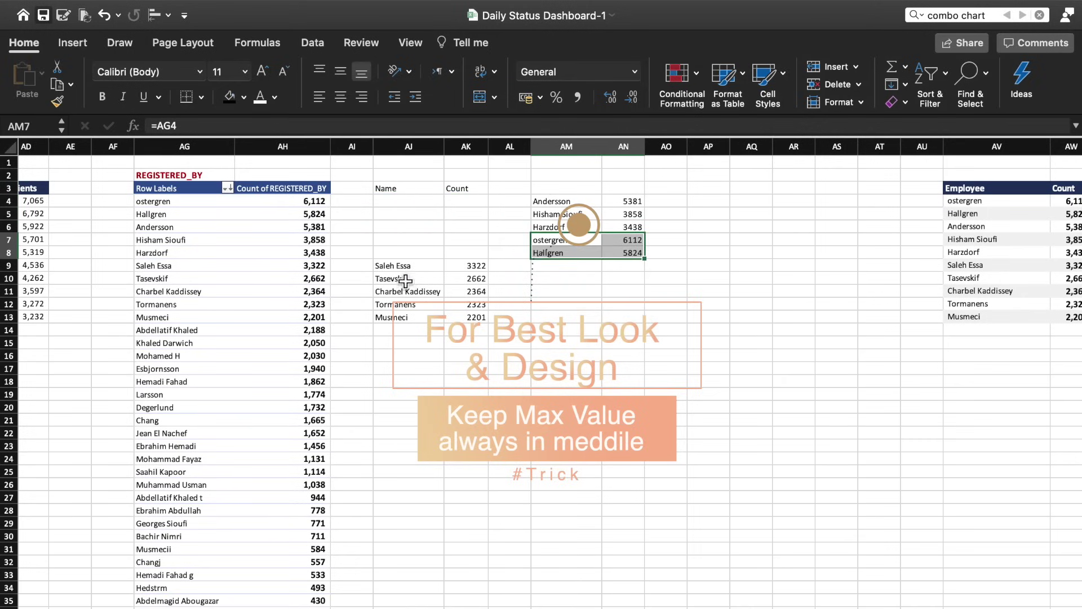
drag(395, 265, 473, 317)
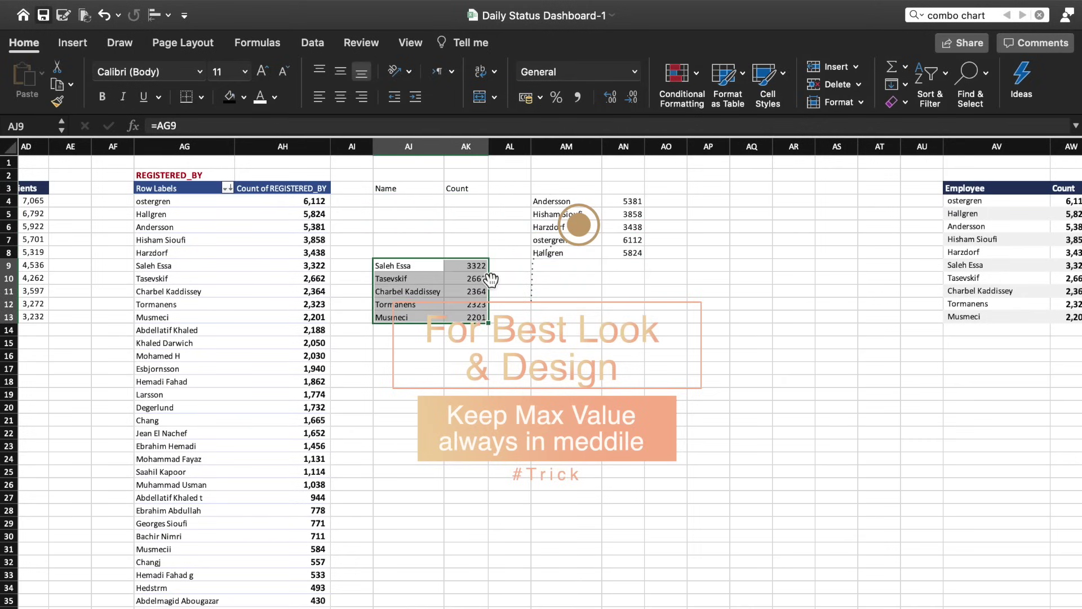
drag(490, 279, 613, 282)
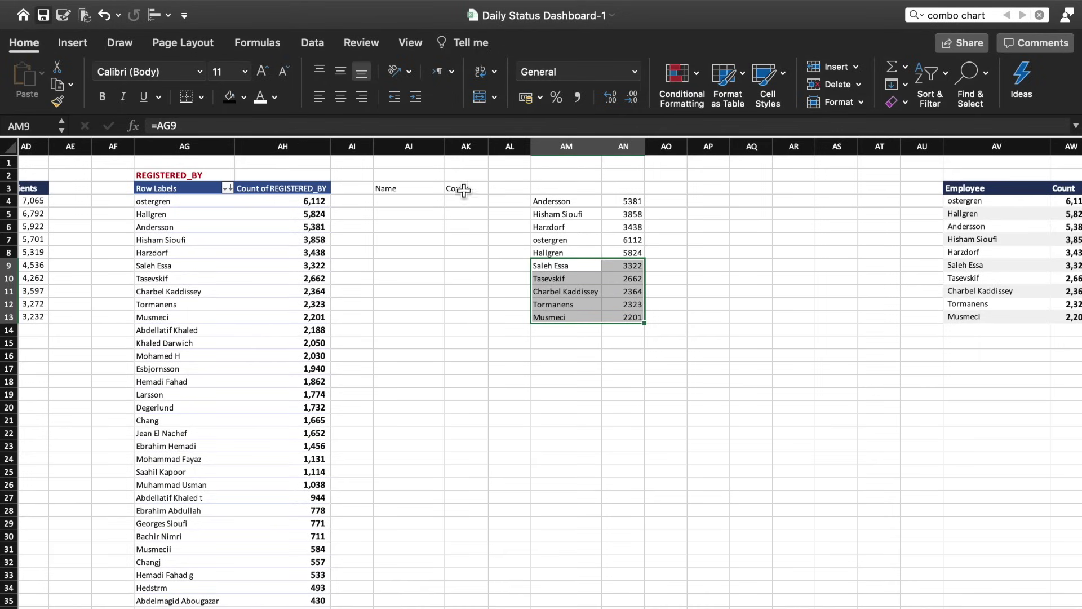
Step: Fill the Name/Count header black and move it to AM3:AN3
drag(395, 189, 631, 186)
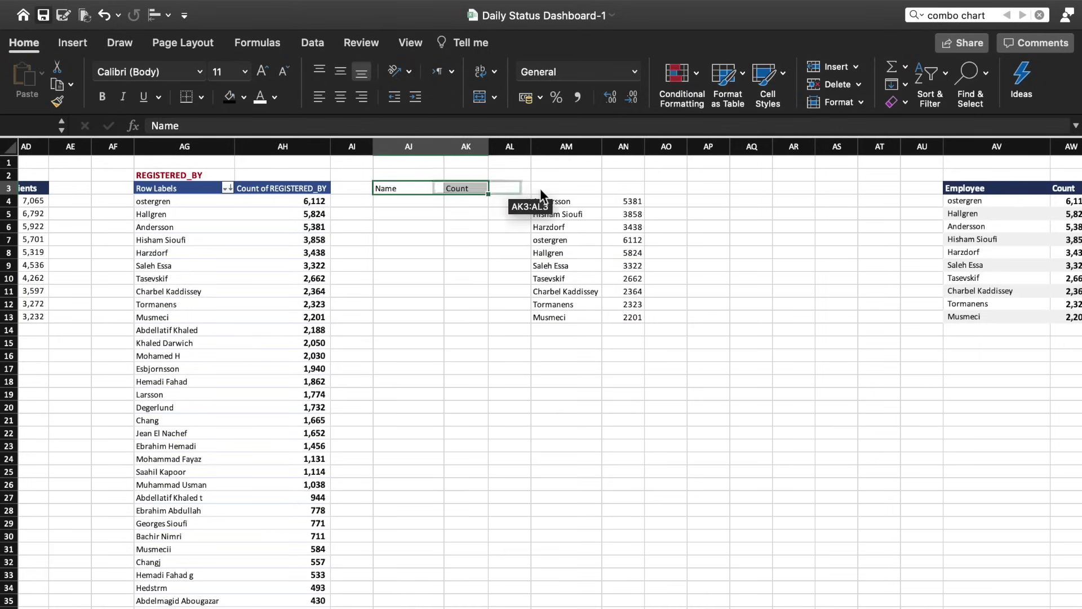
click(234, 97)
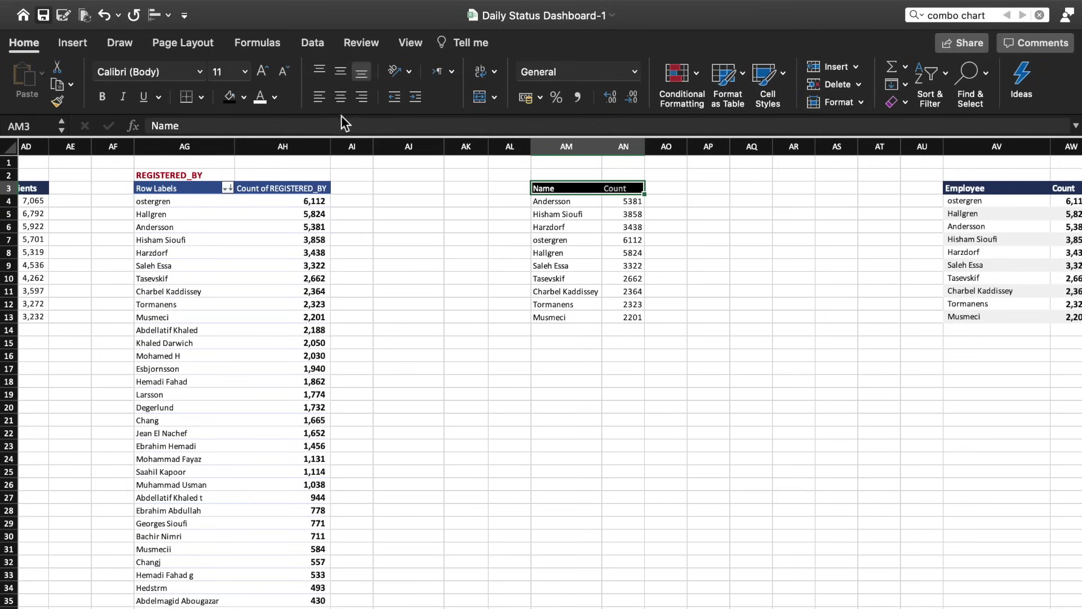
click(674, 205)
drag(679, 208, 628, 175)
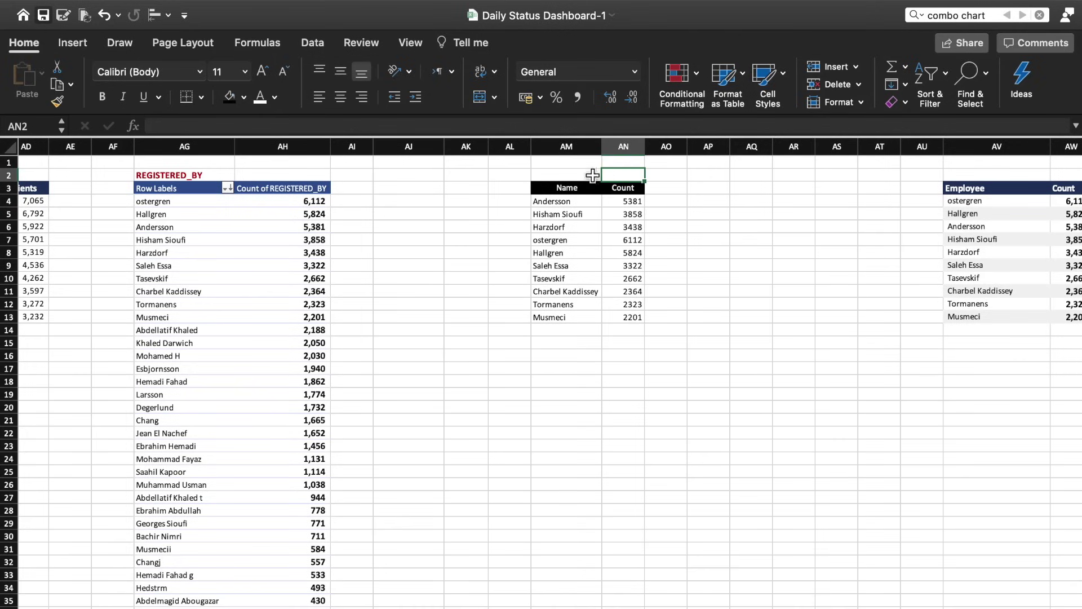
Step: Add a 'Top 10' title above the list and a 'Max' heading beside Count
click(569, 179)
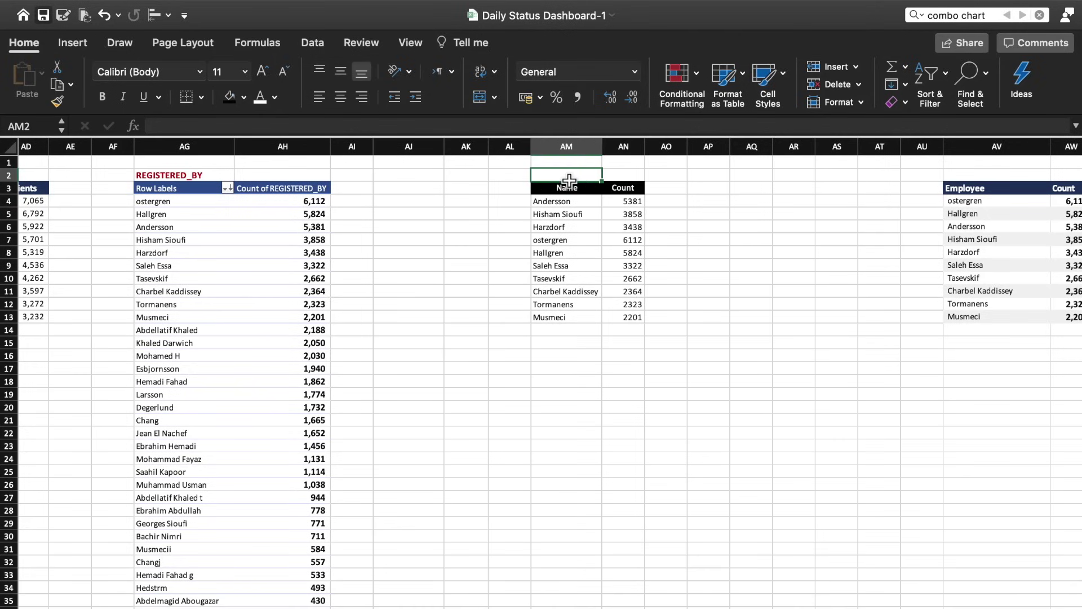
text(Top 10)
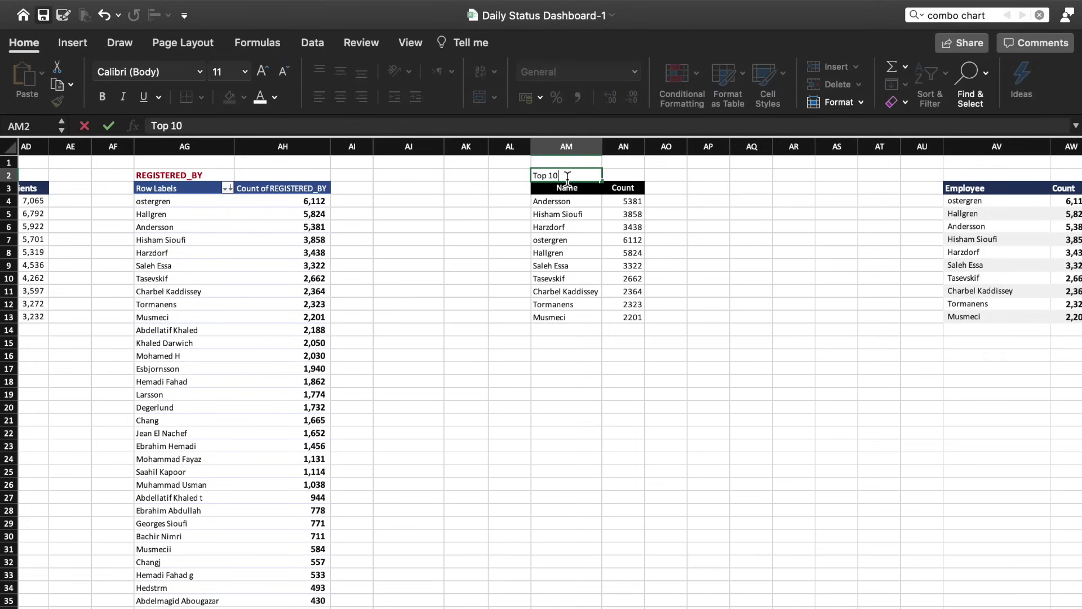
click(680, 204)
click(665, 190)
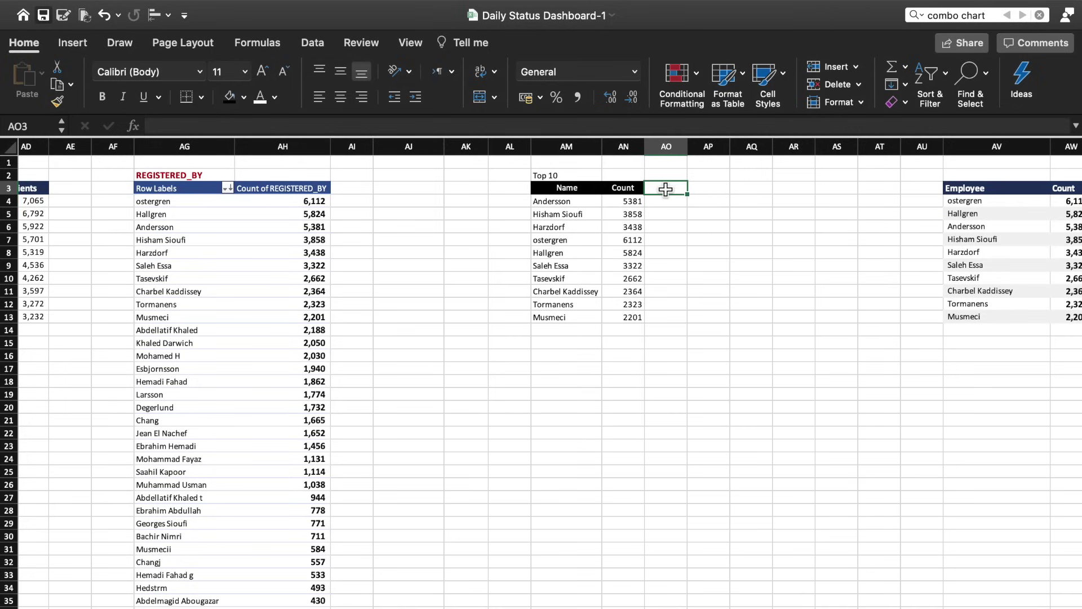
text(Ma)
key(Return)
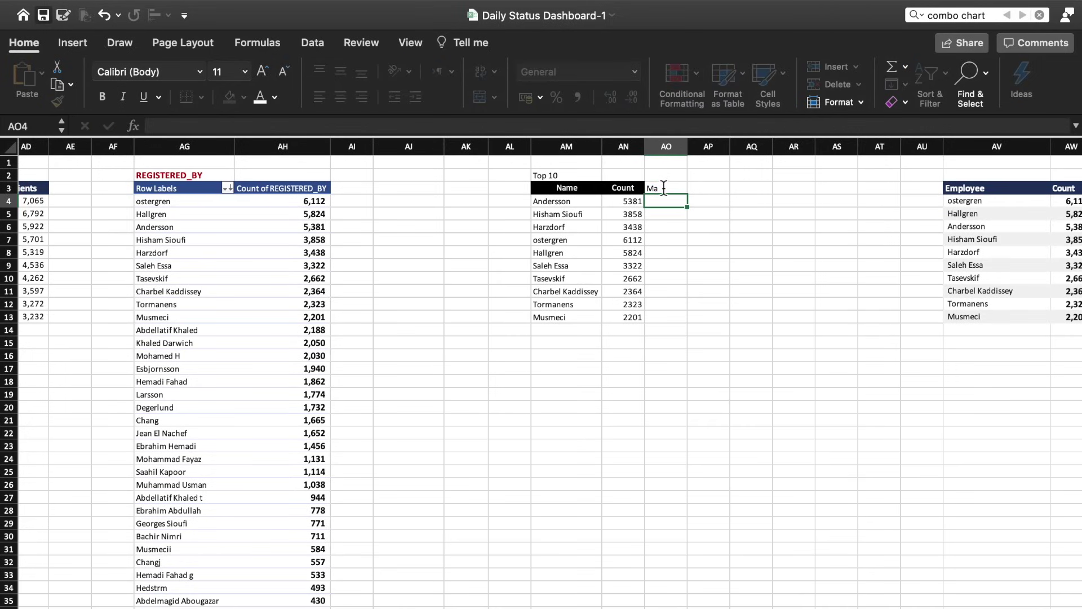
click(664, 188)
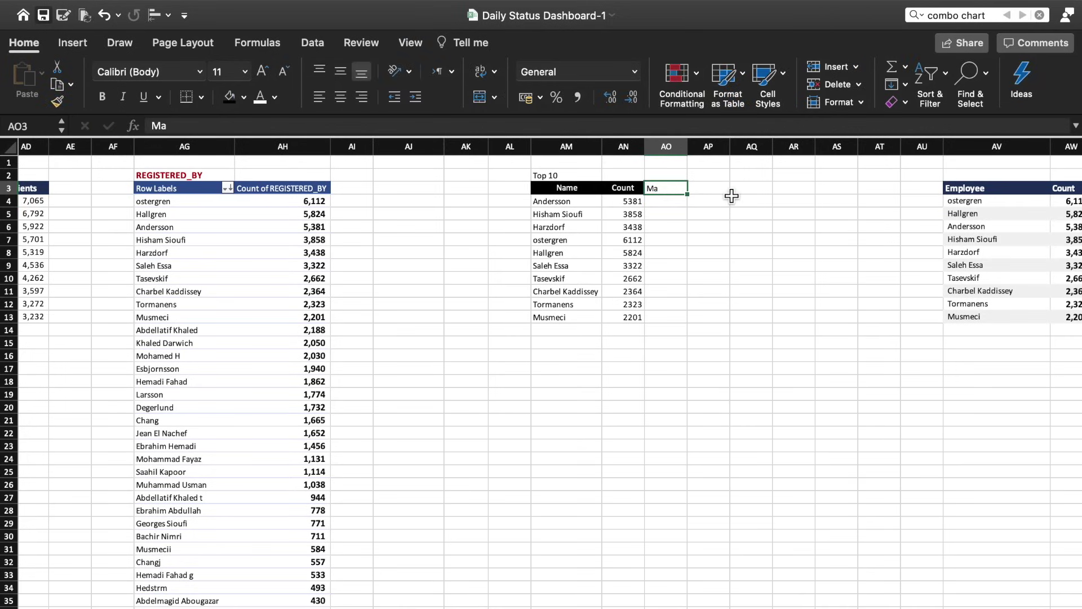
key(BackSpace)
key(Return)
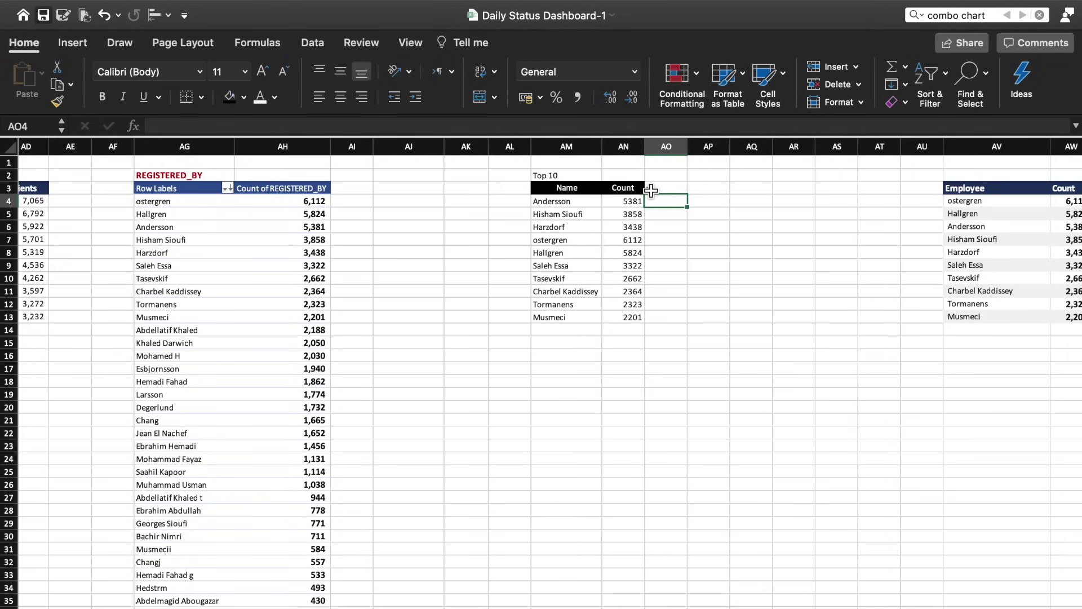
click(660, 190)
text(x)
key(BackSpace)
text(Max)
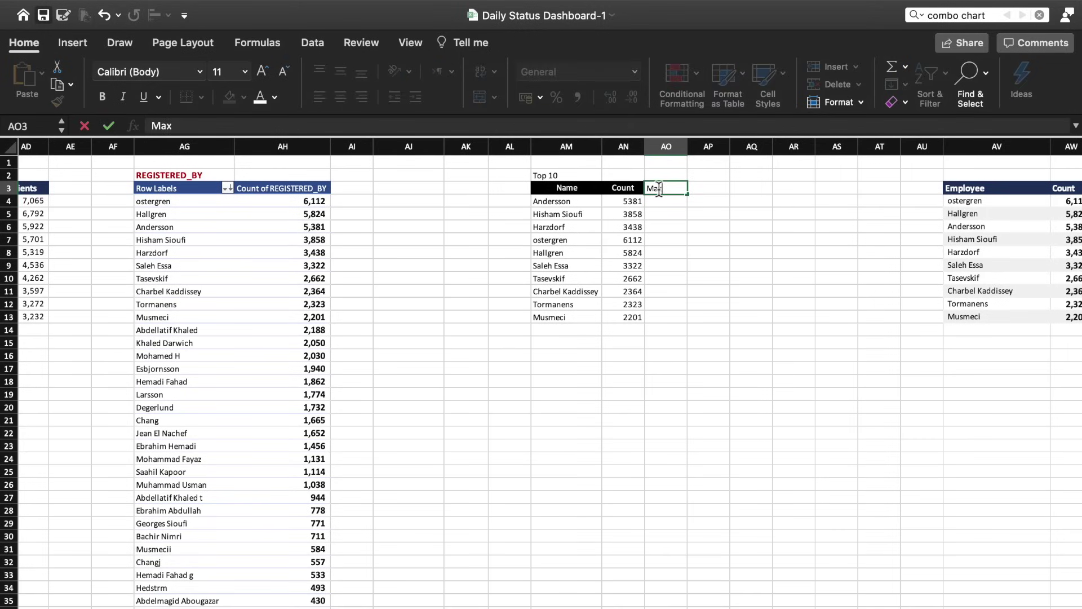
key(Return)
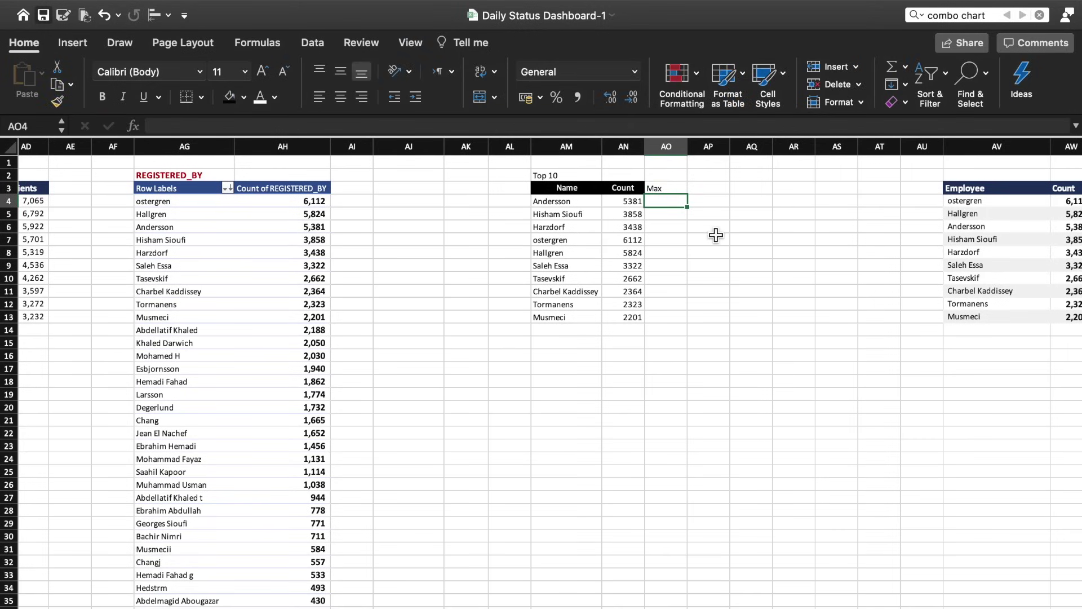
Step: Enter an IF formula in AO4 returning the count when it equals MAX($AN$4:$AN$13)
text(=)
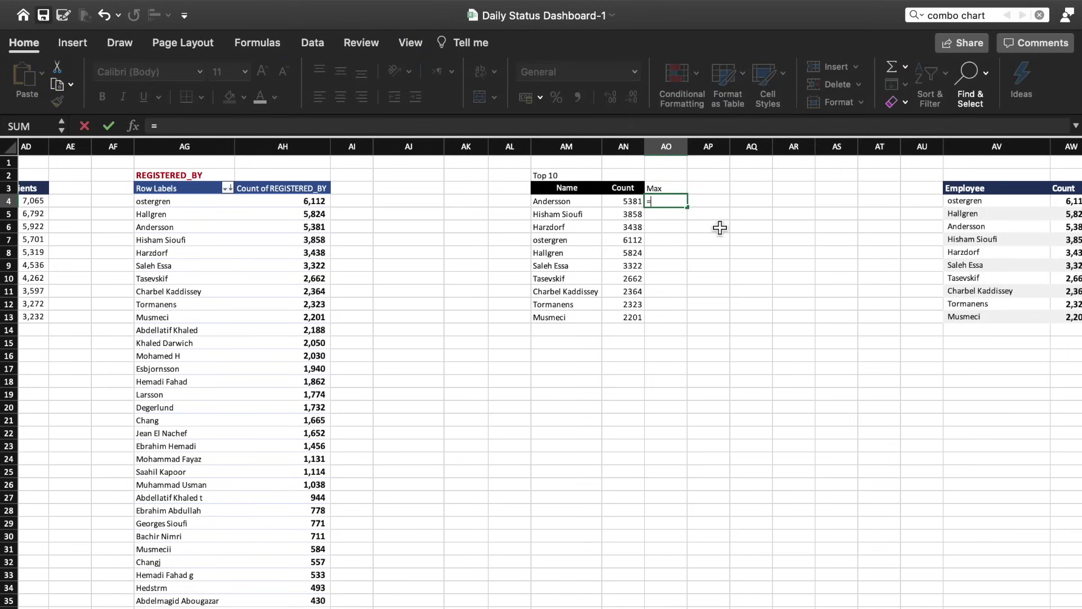
text(if)
double_click(714, 234)
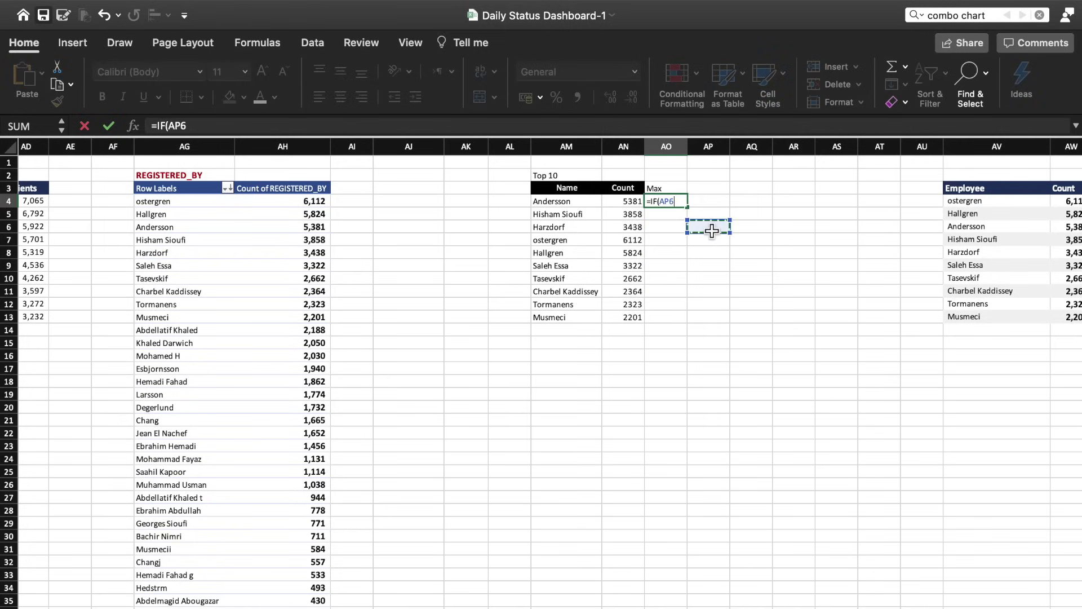
click(632, 203)
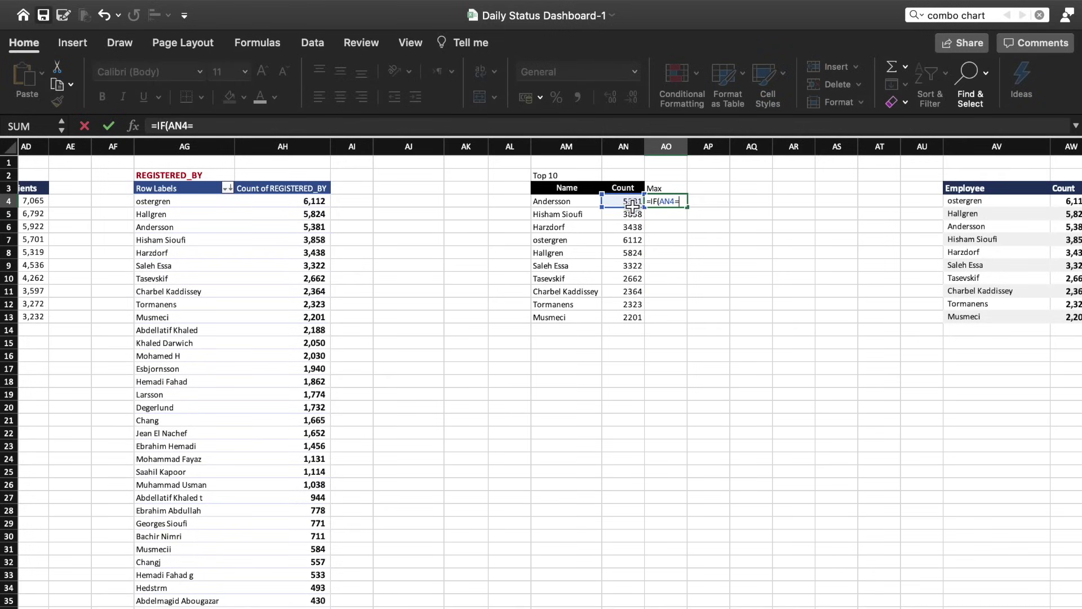
text(max)
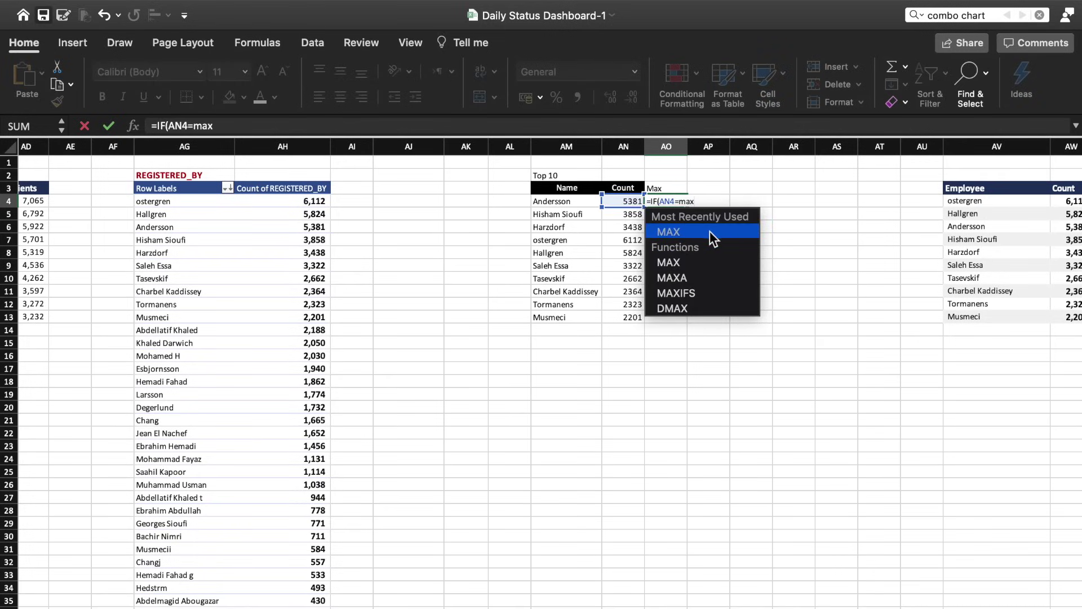
double_click(714, 232)
click(708, 226)
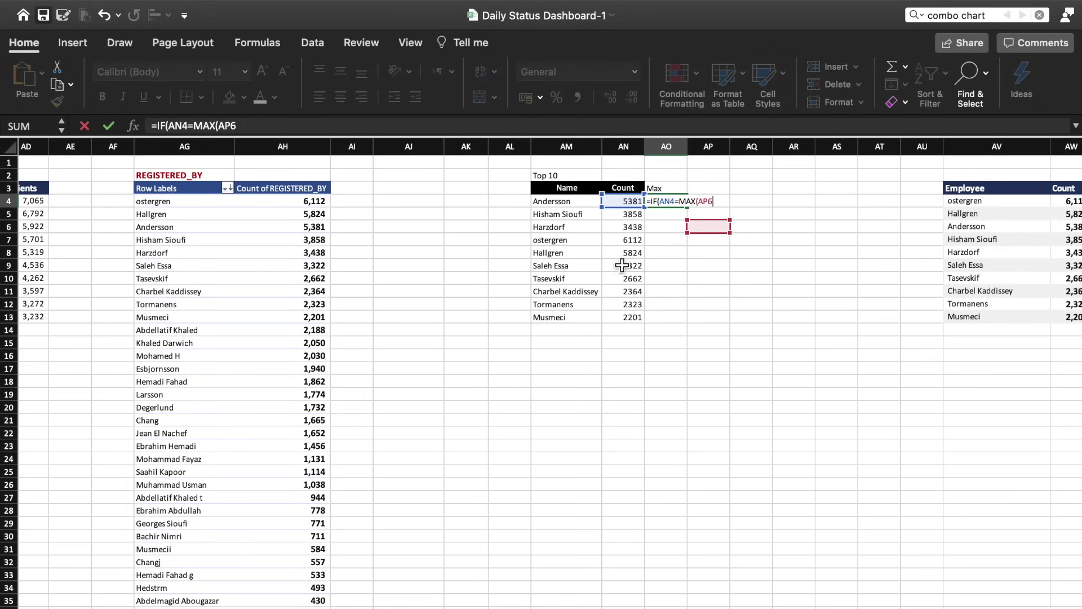
key(Return)
click(678, 239)
drag(625, 317, 627, 202)
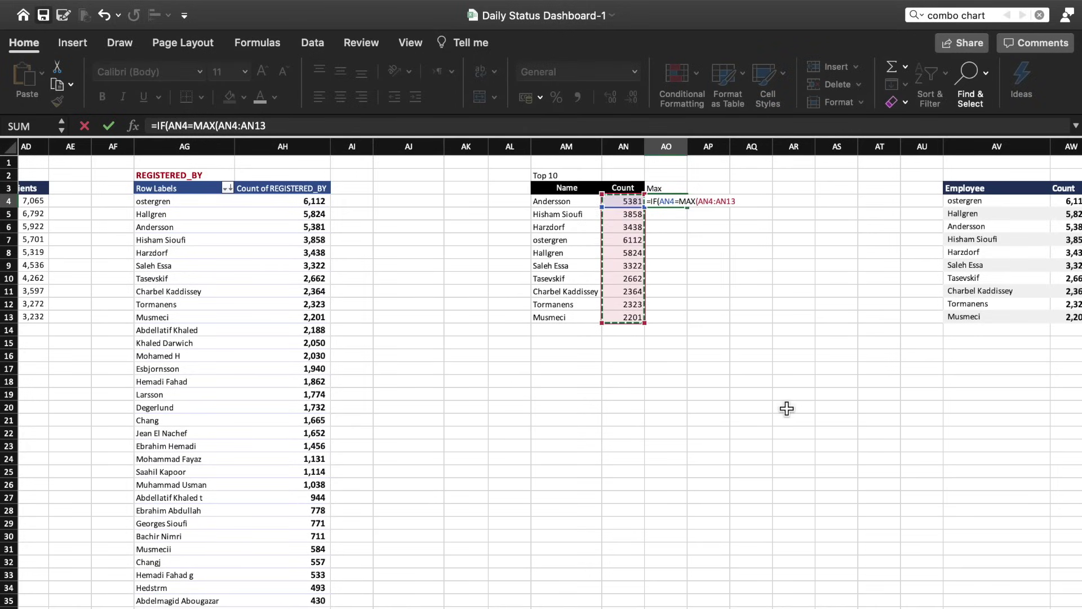
key(F4)
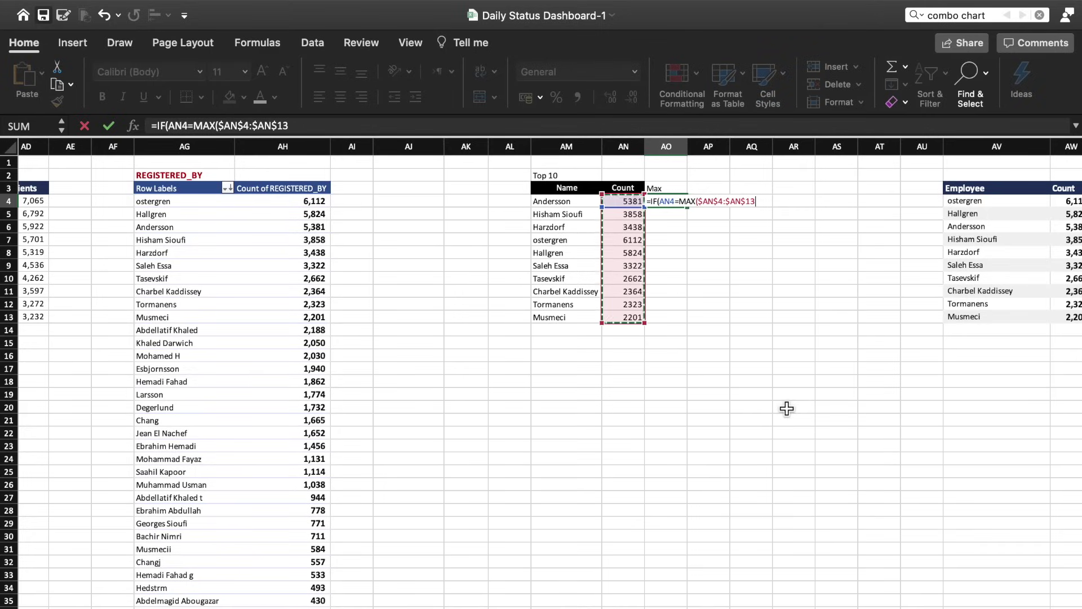
text(),)
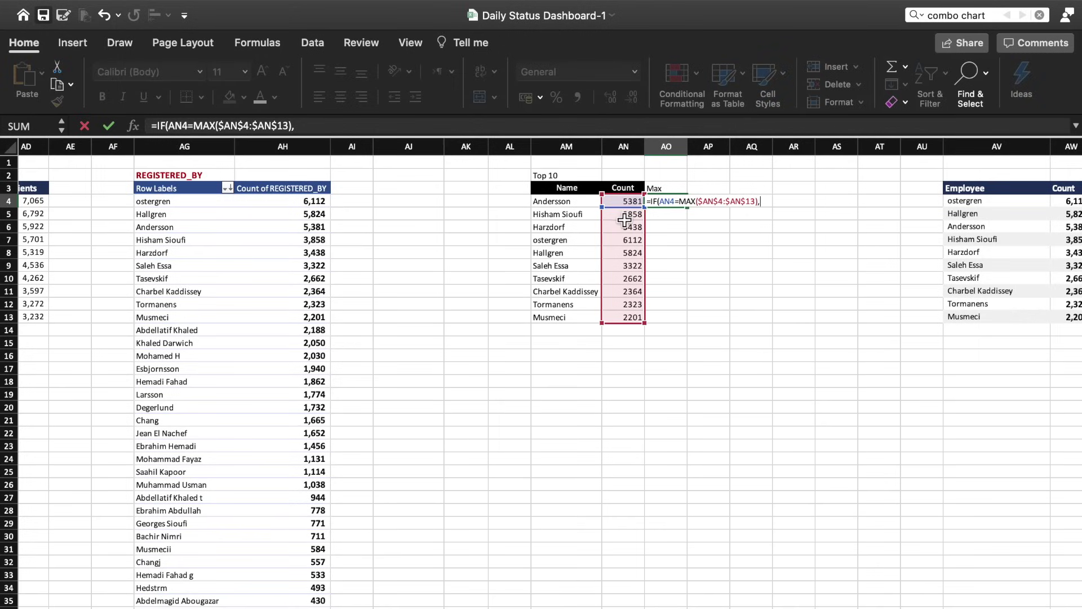
click(625, 206)
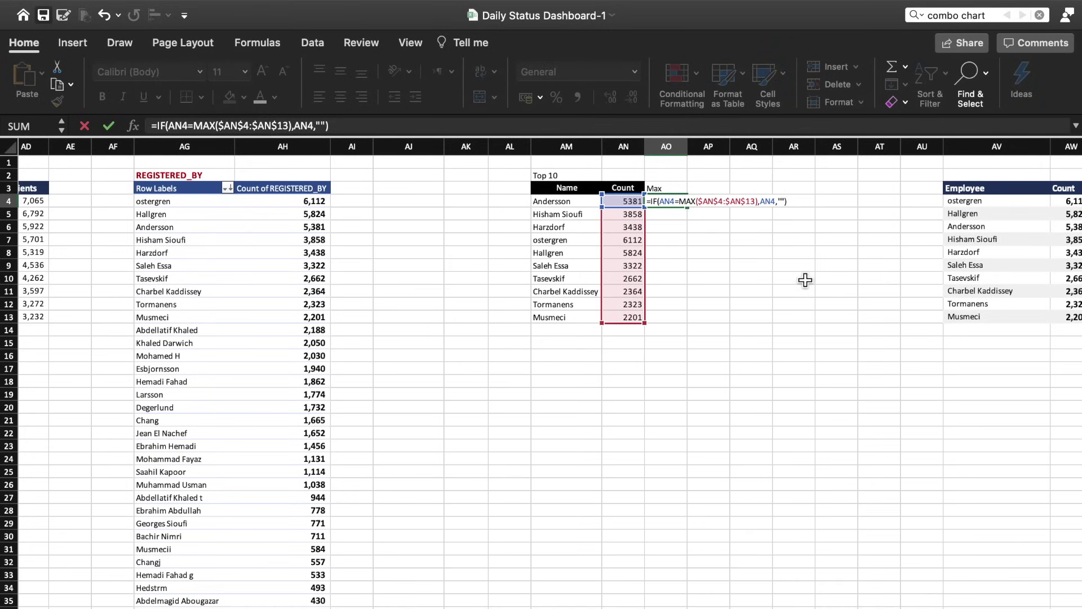
key(Return)
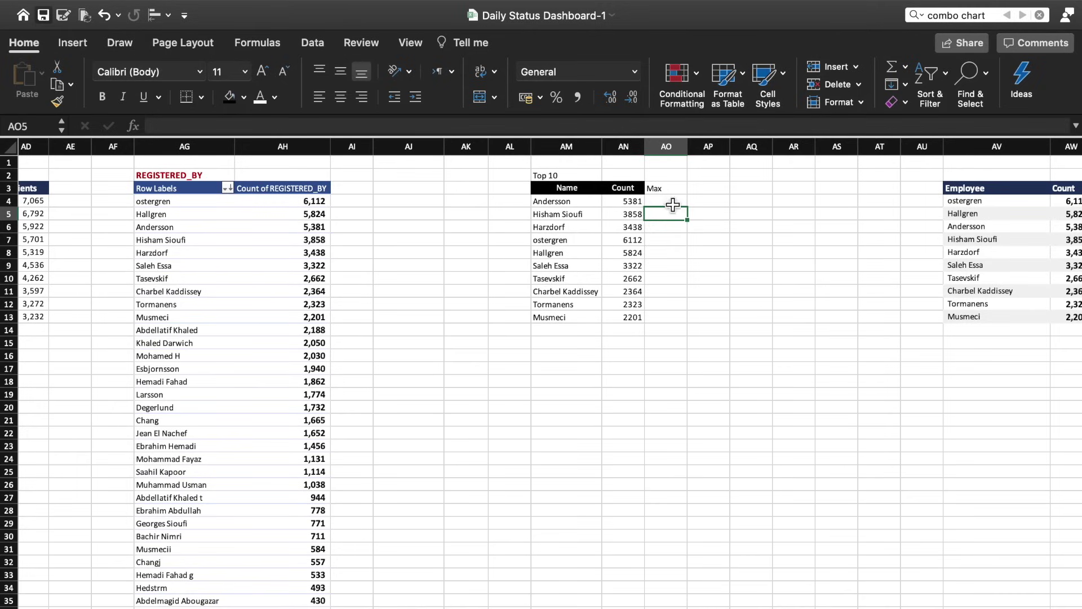
Step: Fill the Max formula down to AO13, centred, with thousands separators and no decimals
click(671, 203)
drag(690, 210, 690, 322)
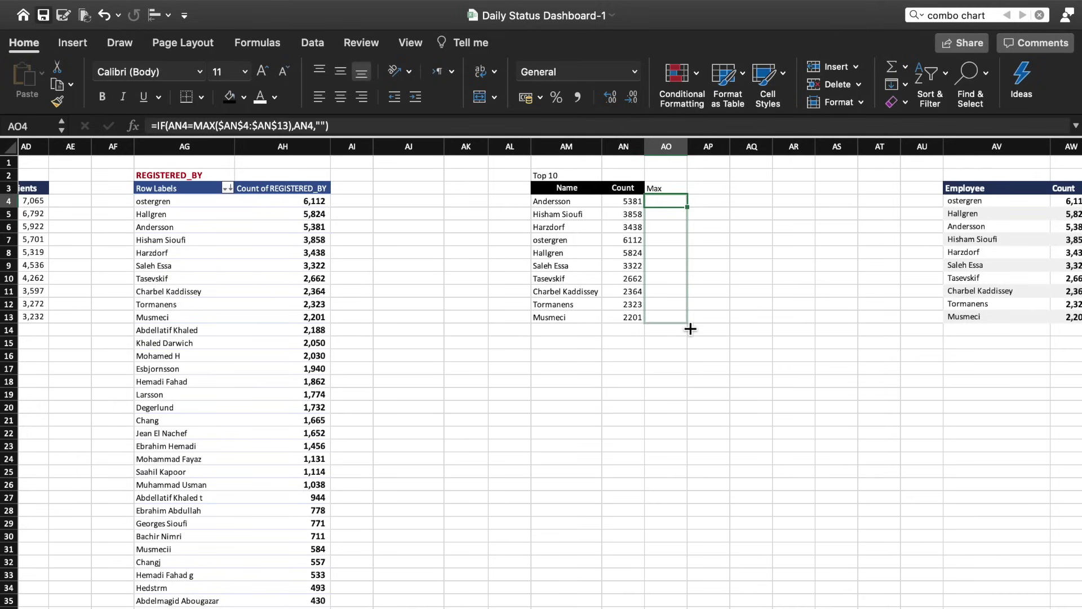
click(341, 97)
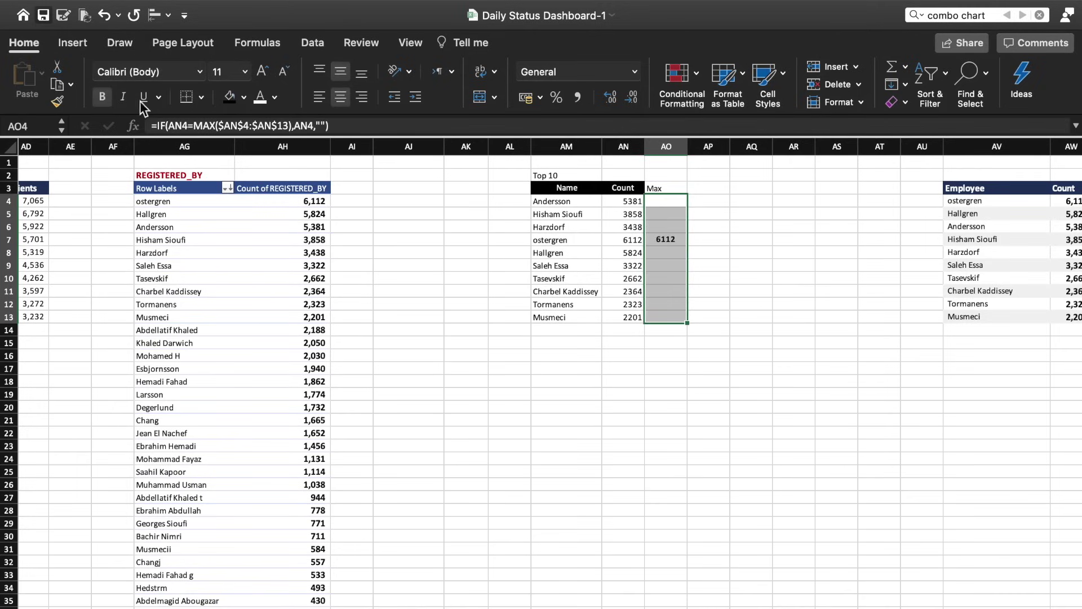
click(582, 96)
click(631, 97)
click(631, 97)
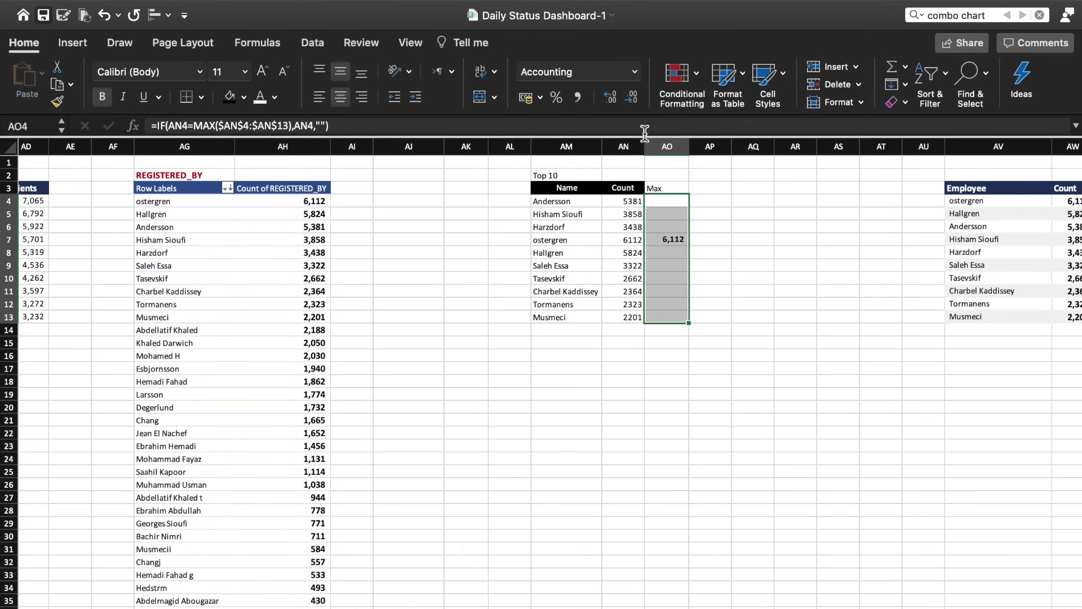
Step: Format counts AN4:AN13 as bold, larger whole numbers with thousands separators
drag(632, 201, 638, 316)
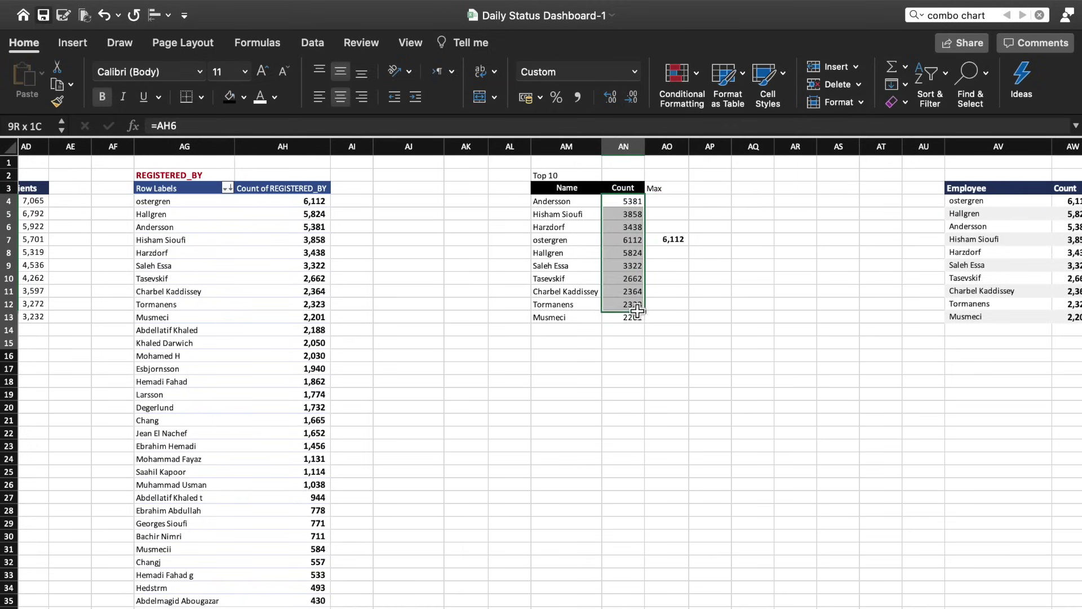
click(578, 99)
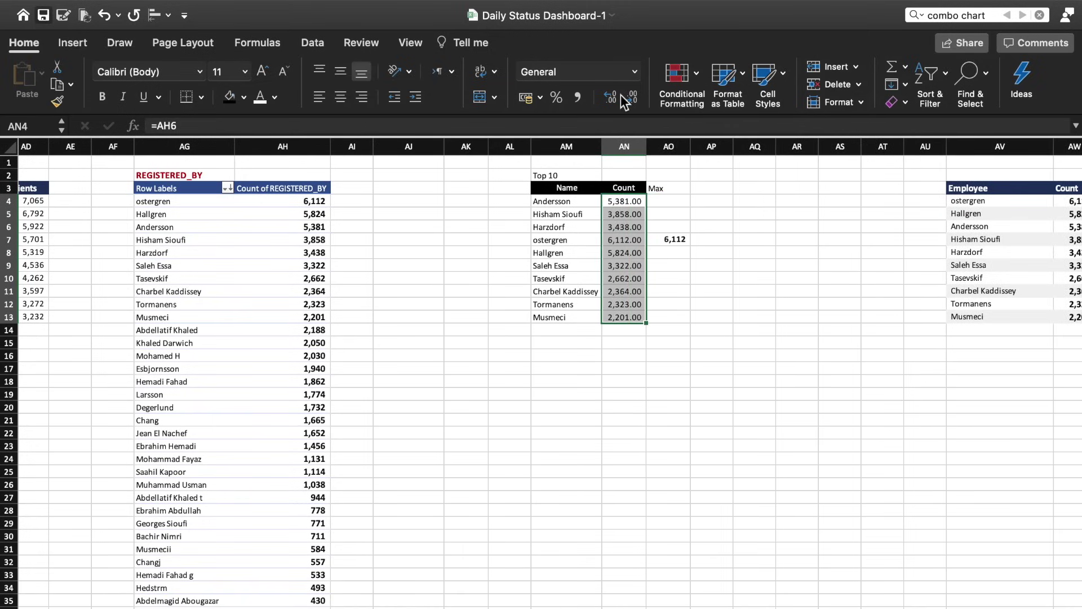
click(632, 97)
click(631, 97)
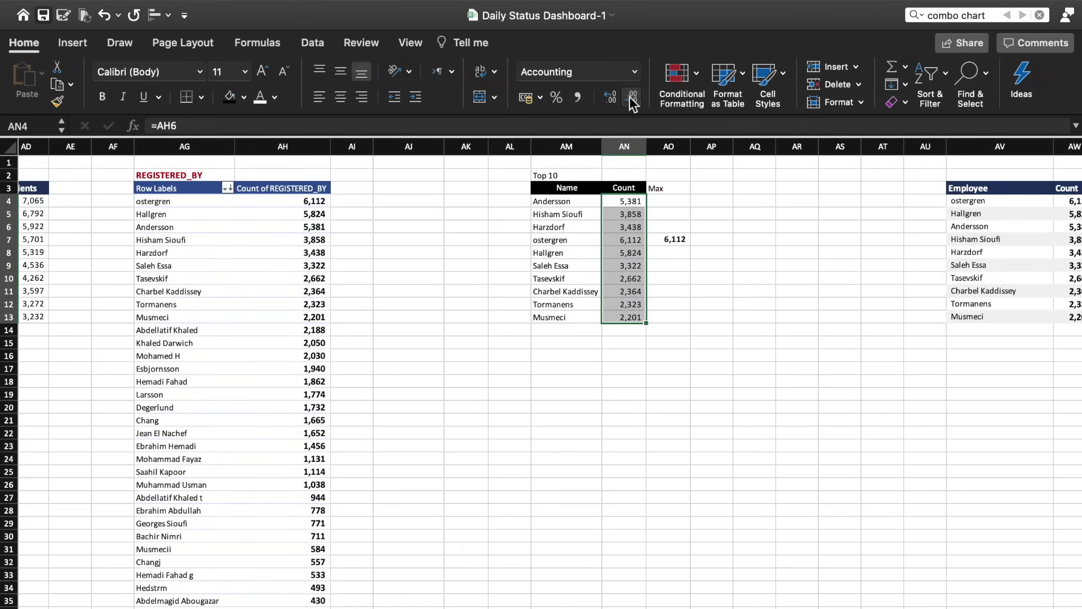
click(102, 96)
click(262, 71)
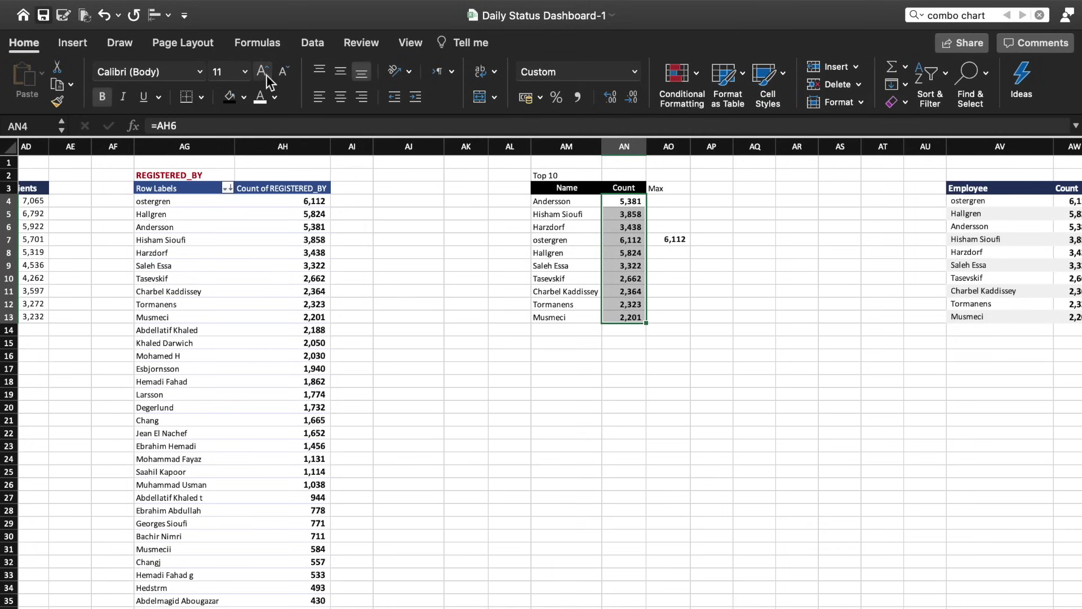
Step: Copy the black Count header format onto the Max heading and select the Top 10 table
click(676, 279)
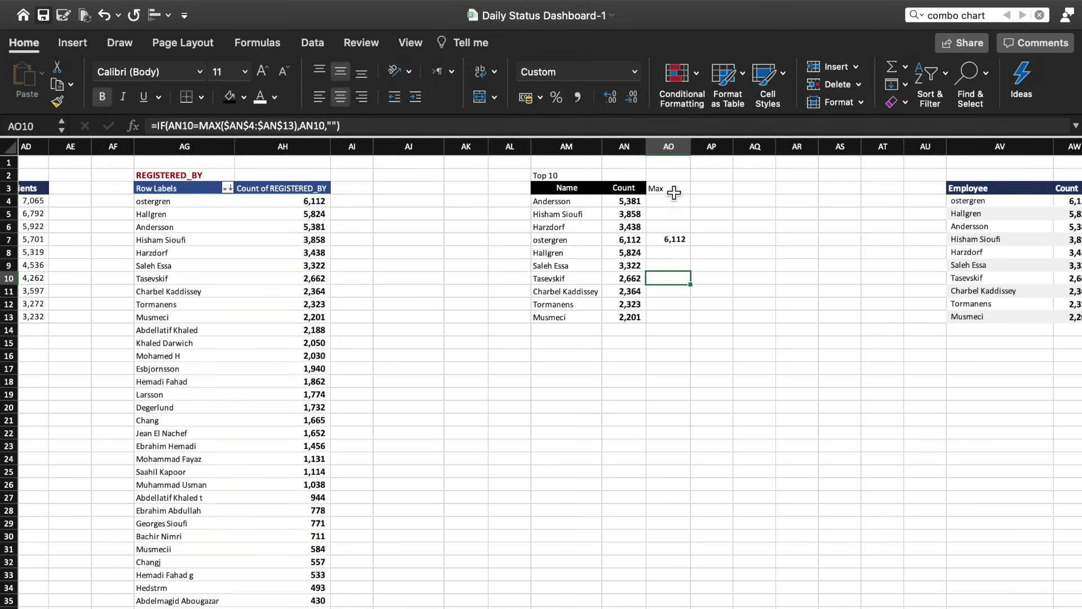
click(634, 189)
click(55, 102)
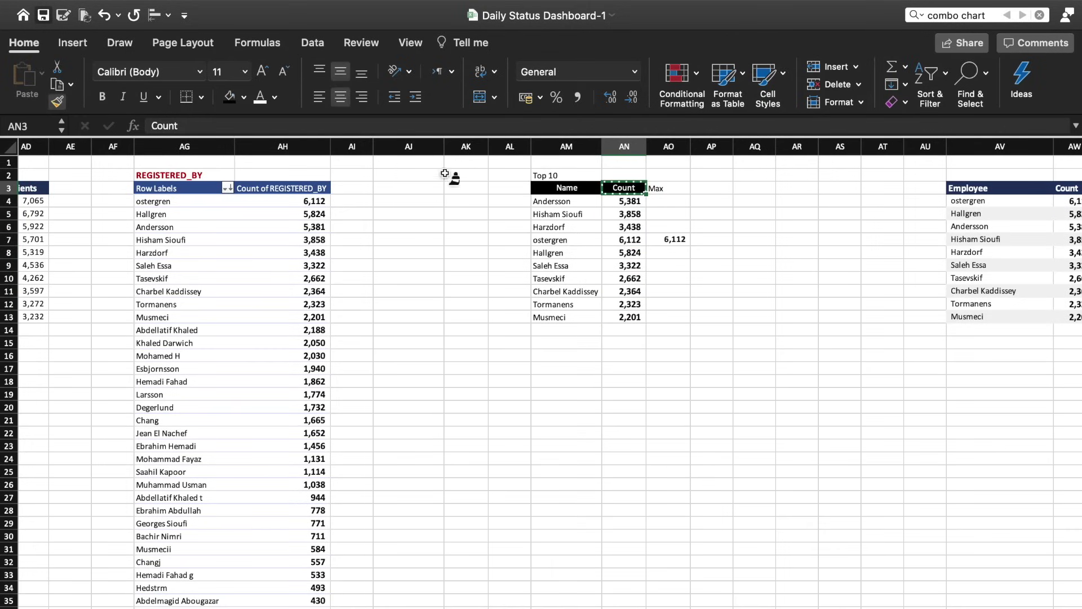
click(682, 193)
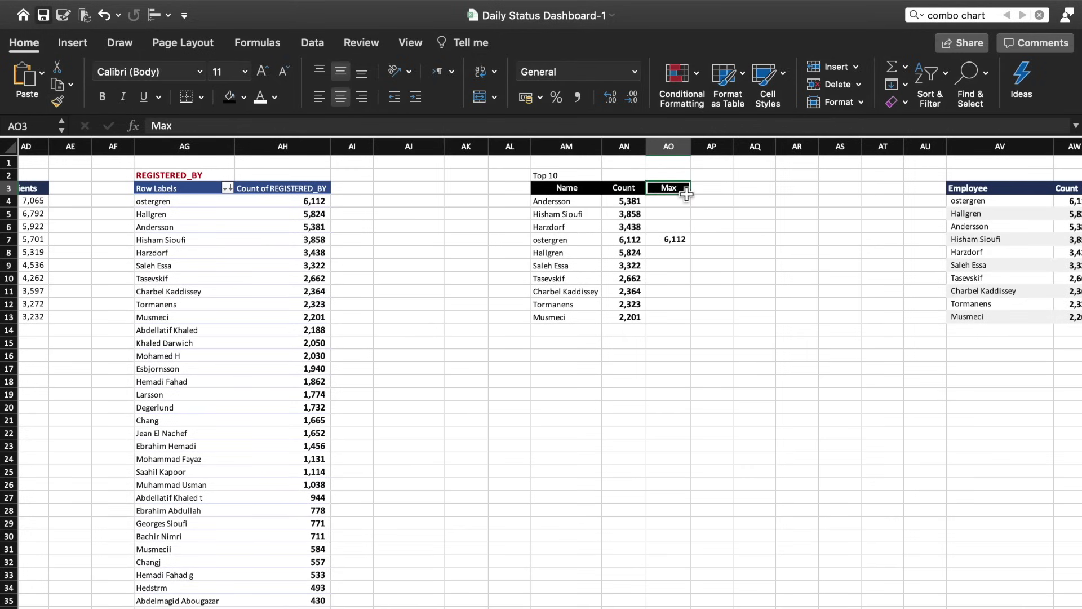
drag(680, 192, 541, 317)
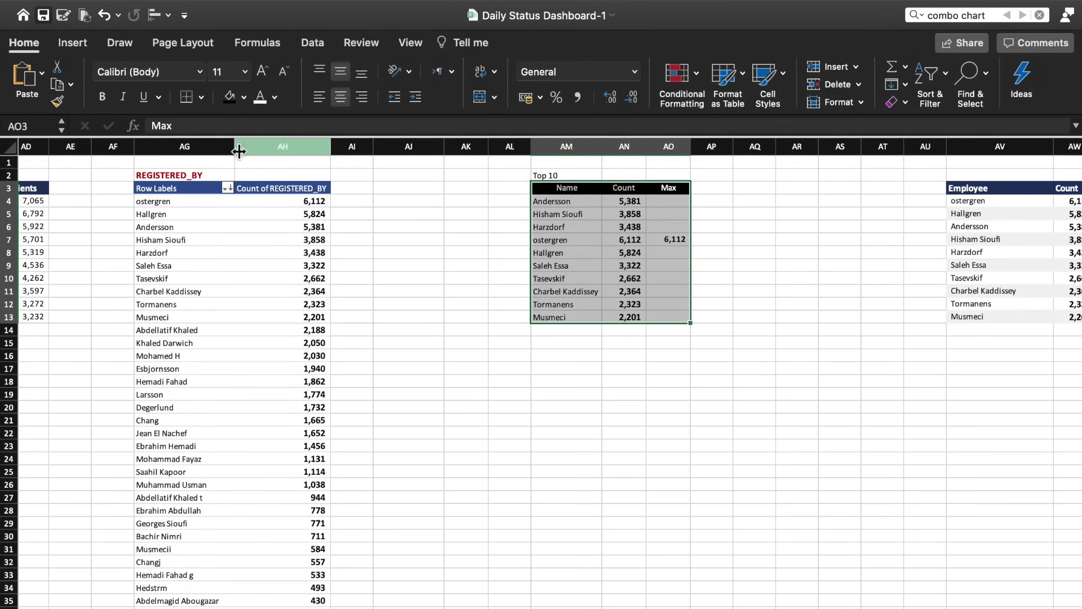
Step: Insert a clustered column chart of the table and delete its legend, value axis, gridlines and title
click(93, 48)
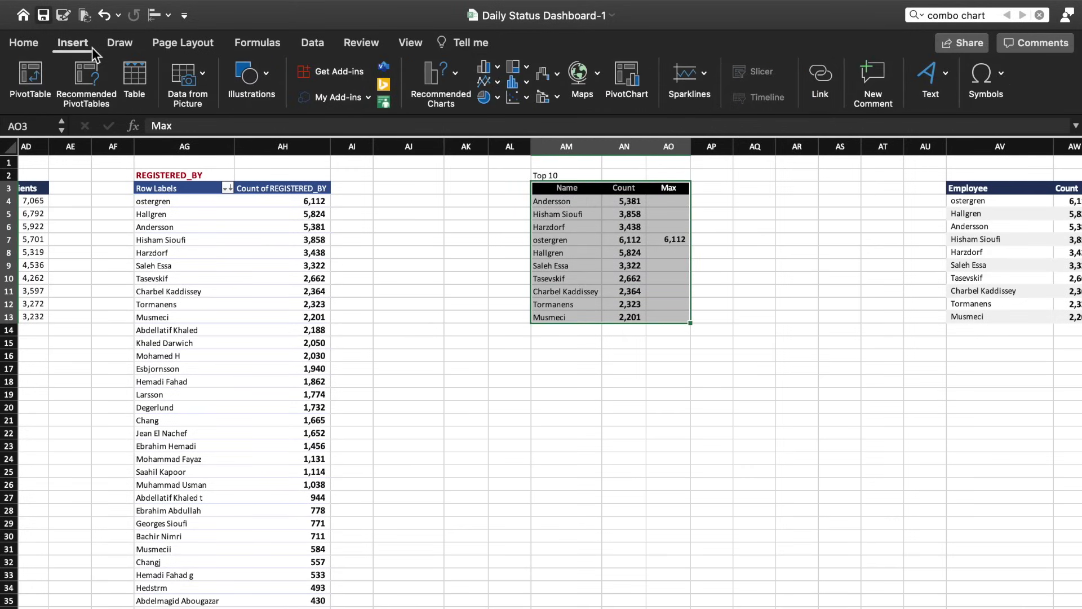
click(448, 71)
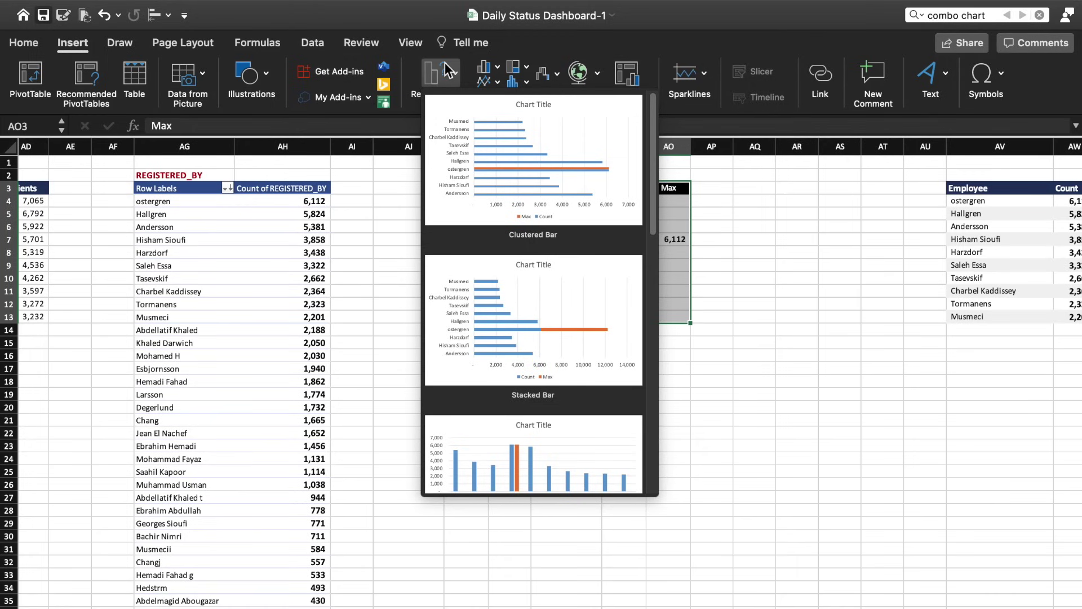
click(543, 483)
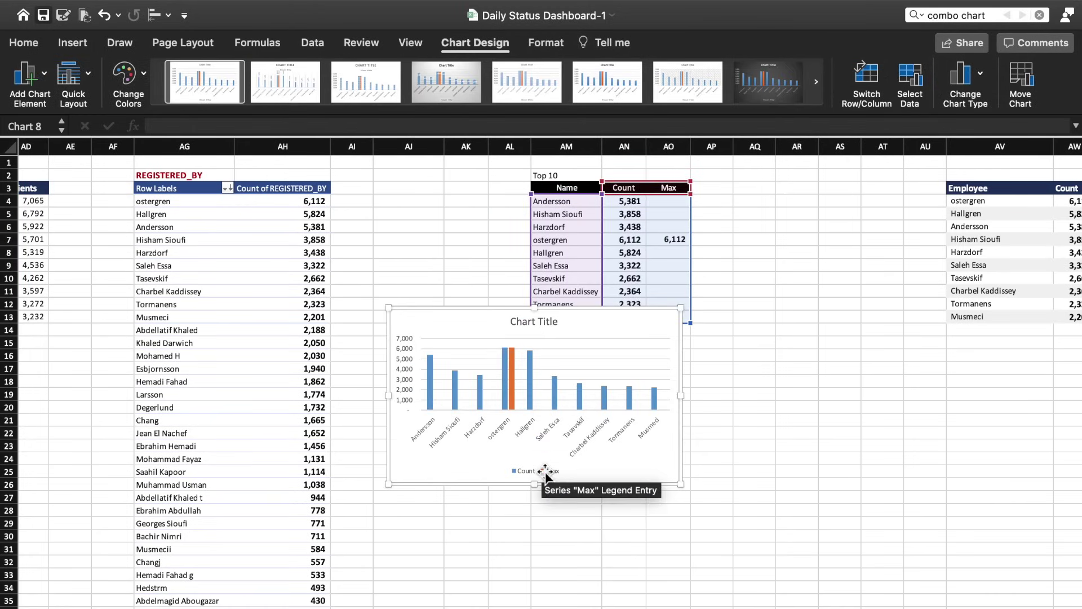
click(545, 472)
key(Delete)
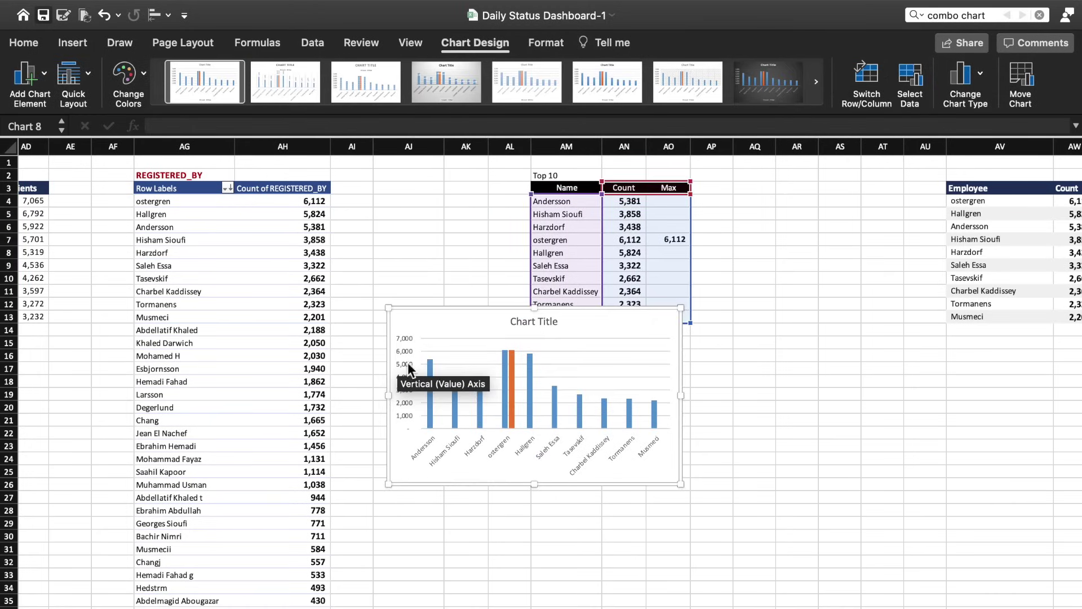
click(408, 362)
key(Delete)
click(464, 351)
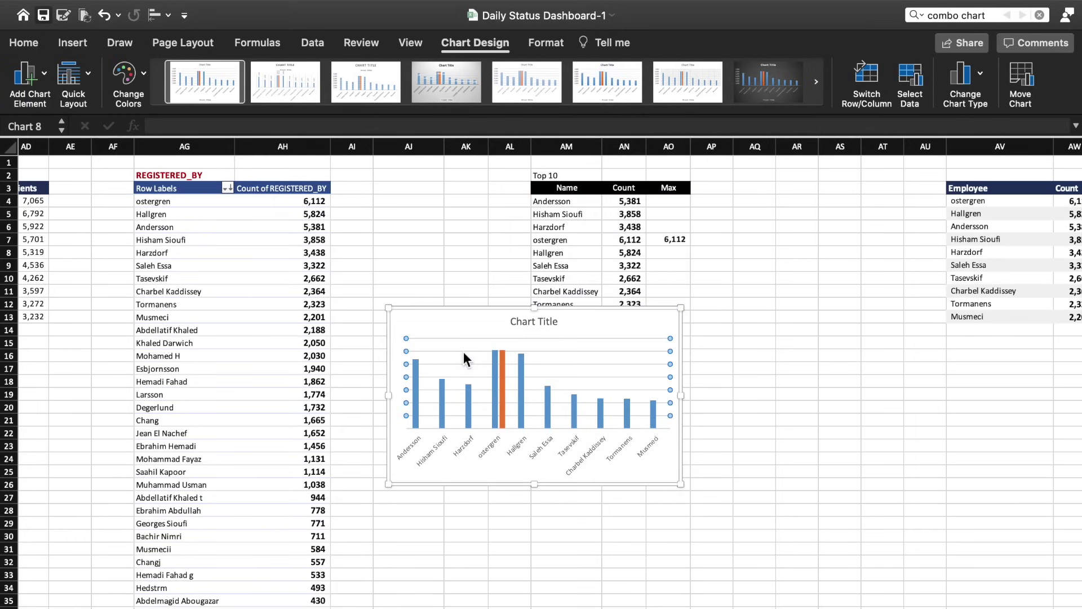
key(Delete)
click(534, 322)
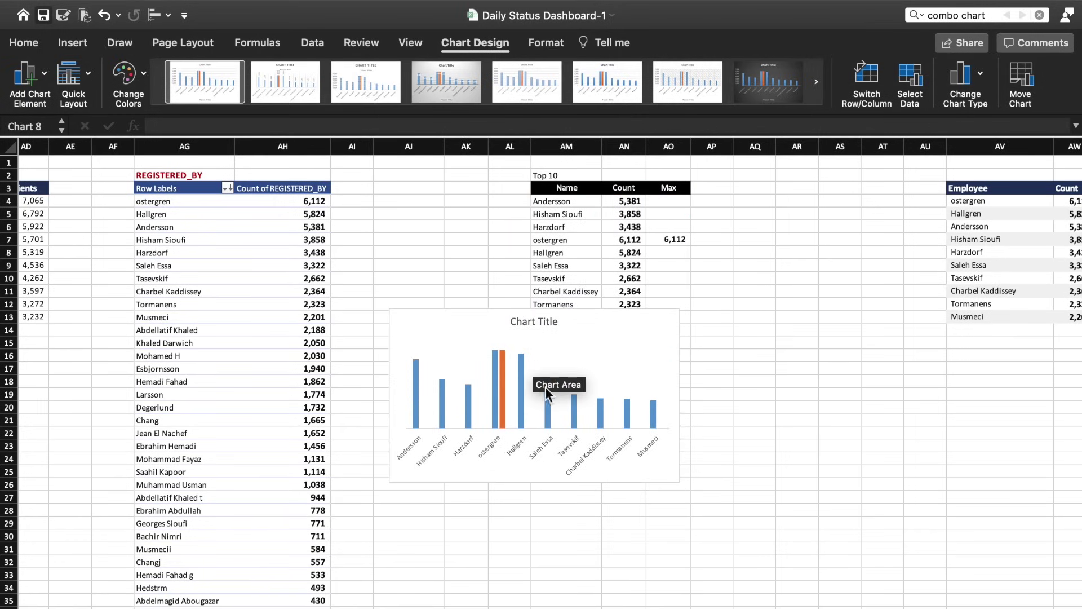
click(516, 410)
key(Delete)
Step: Set the Max series to 100% overlap and 18% gap width
click(506, 379)
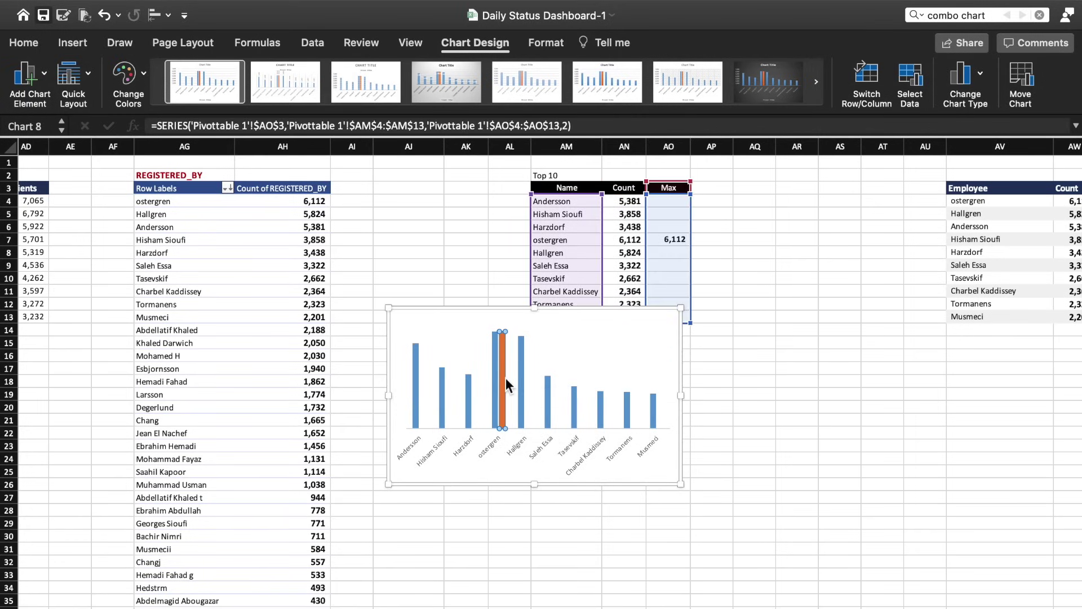
double_click(505, 378)
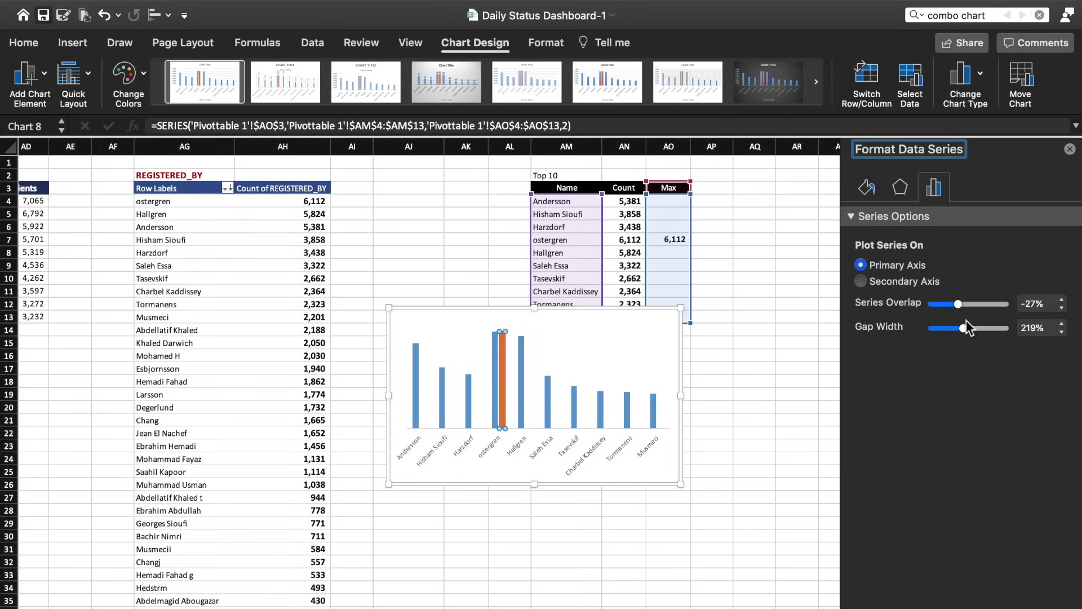
mouse_move(958, 304)
mouse_down()
mouse_move(1009, 307)
mouse_move(939, 329)
mouse_up()
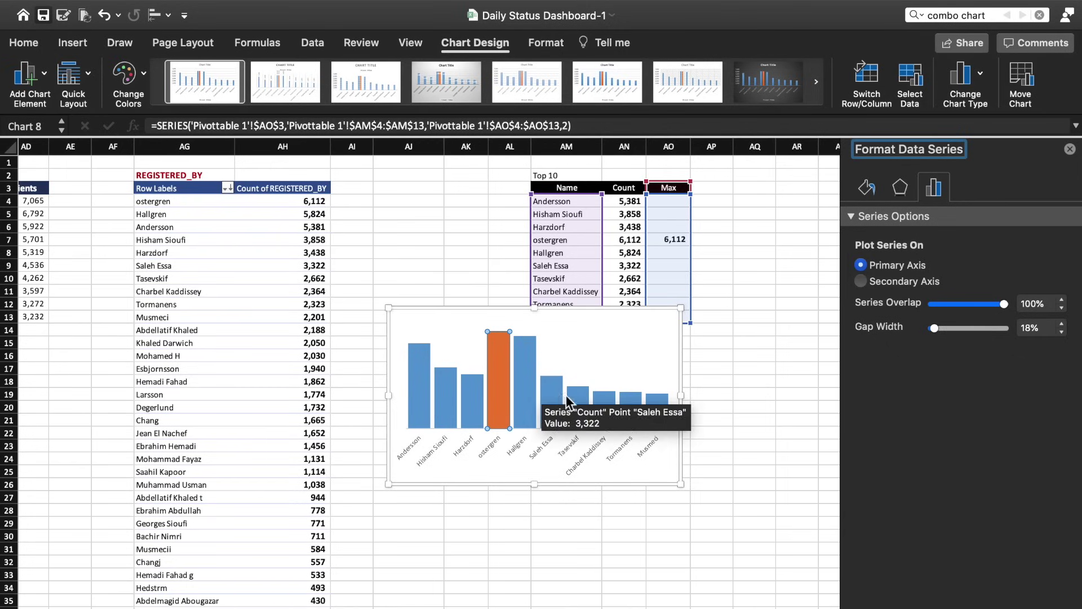
click(26, 82)
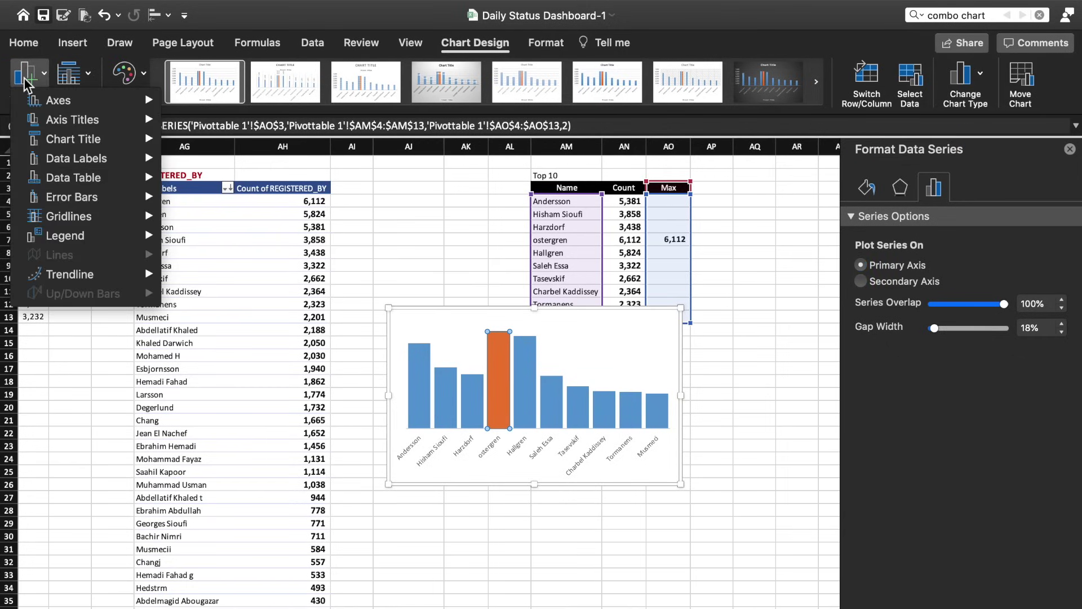
mouse_move(76, 158)
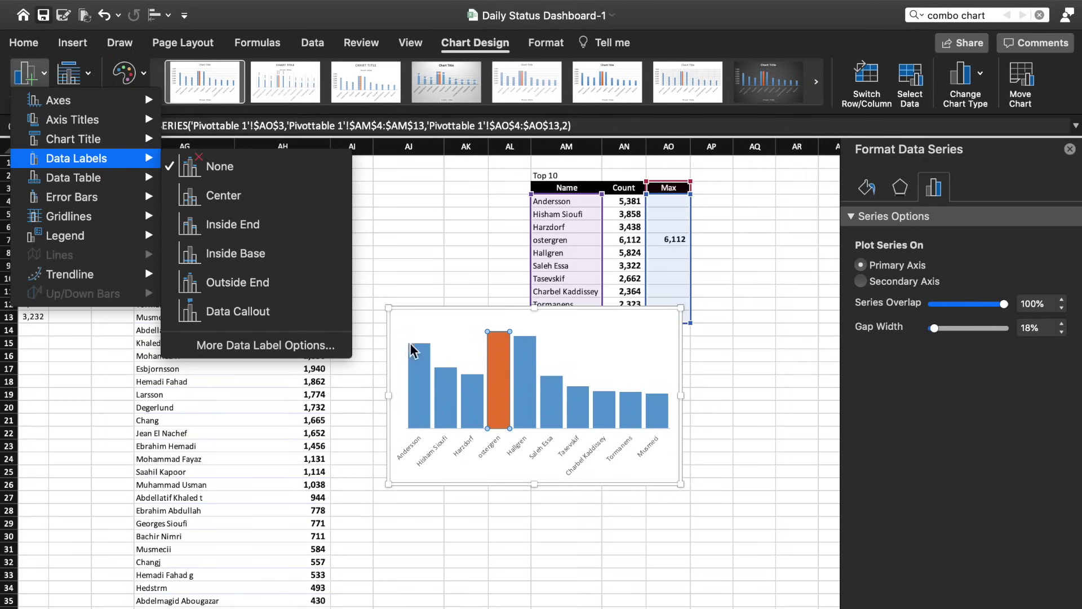
Step: Move the chart below the Top 10 table and add inside-base data labels, deleting the duplicate 6,112 Max label
click(427, 322)
drag(433, 312, 476, 353)
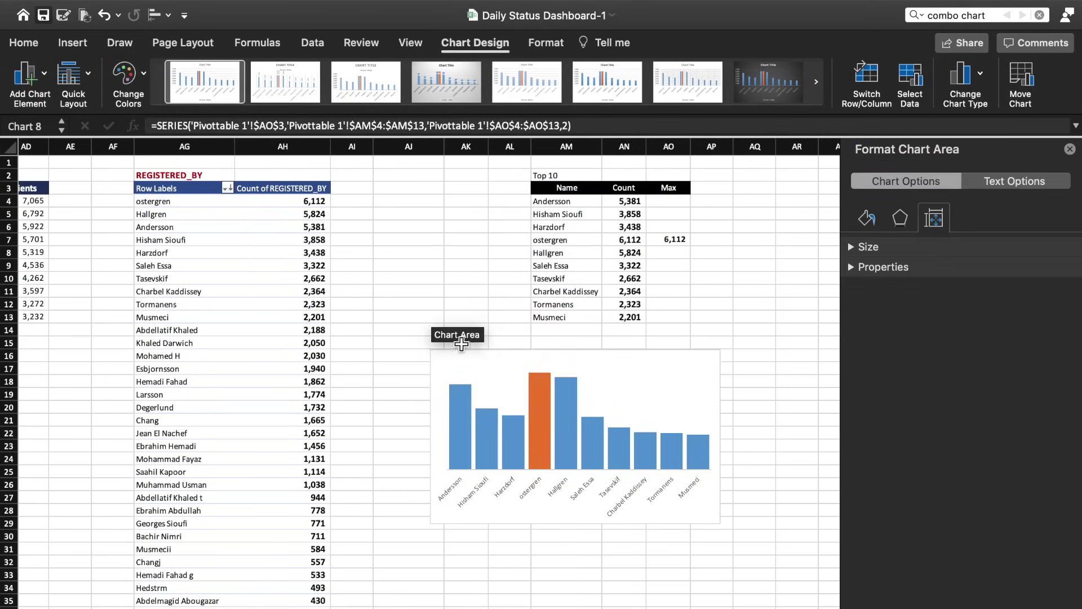
click(24, 76)
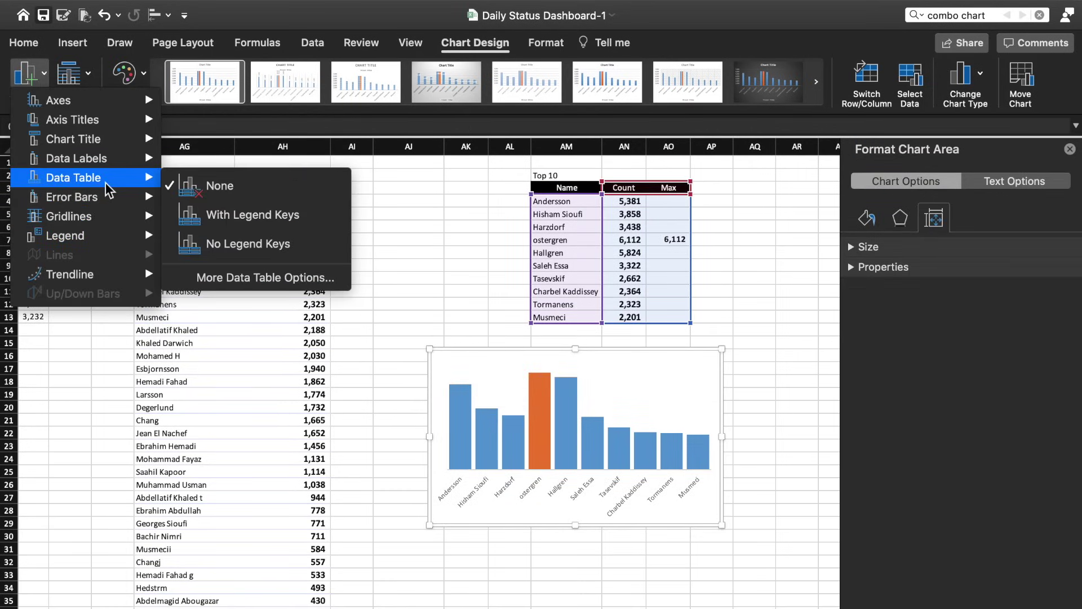
mouse_move(76, 157)
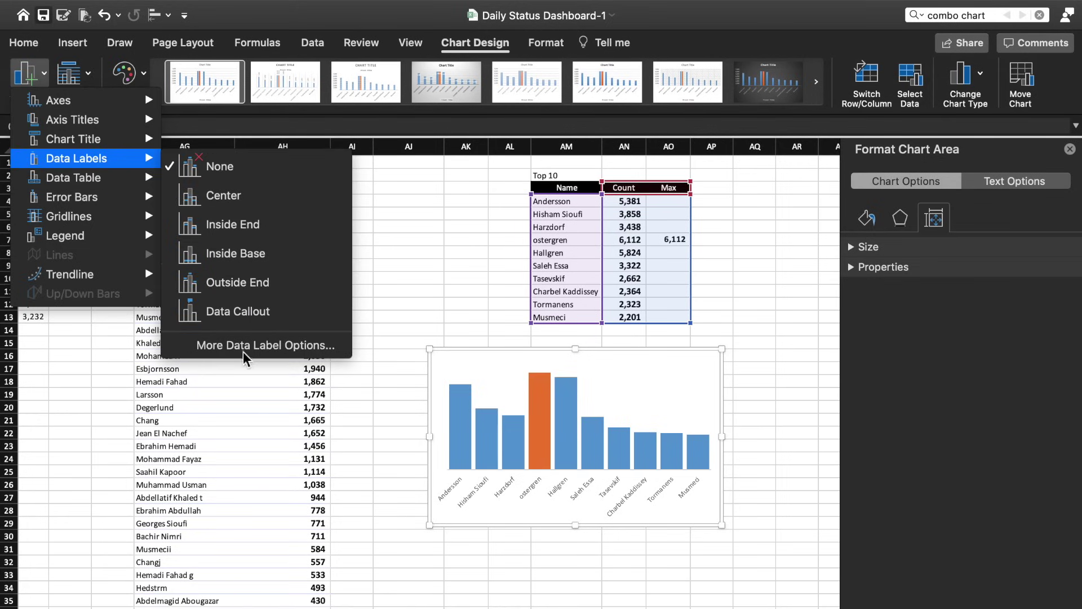
click(259, 346)
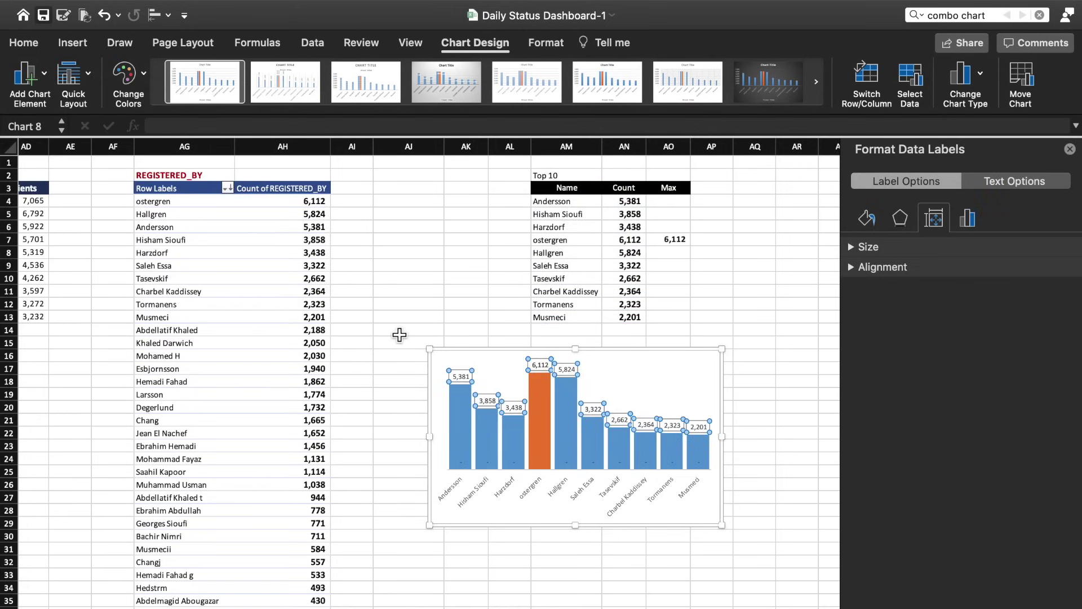
click(968, 219)
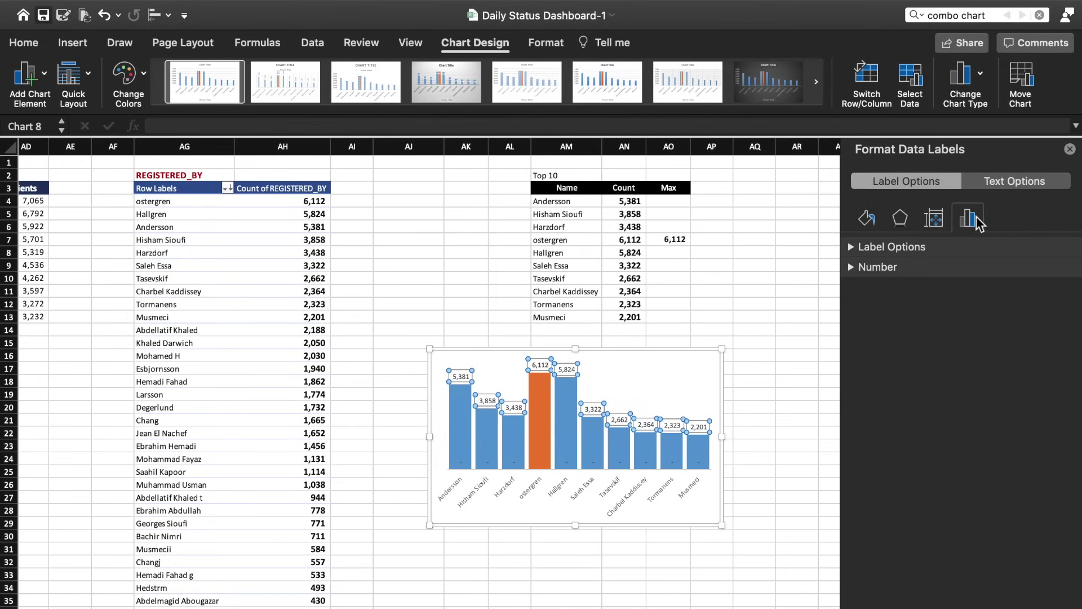
click(855, 248)
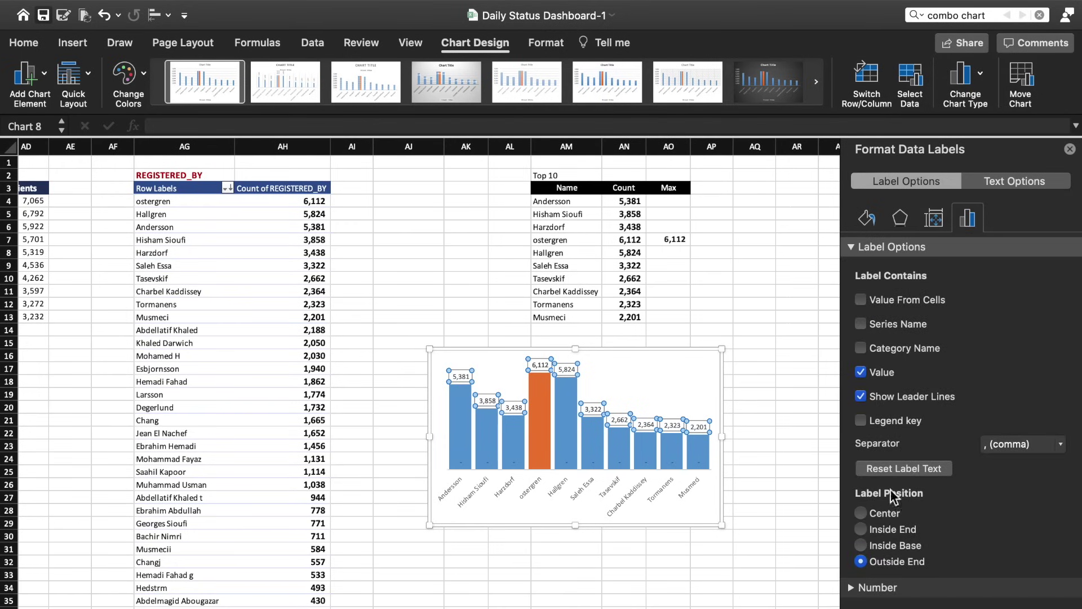
click(881, 549)
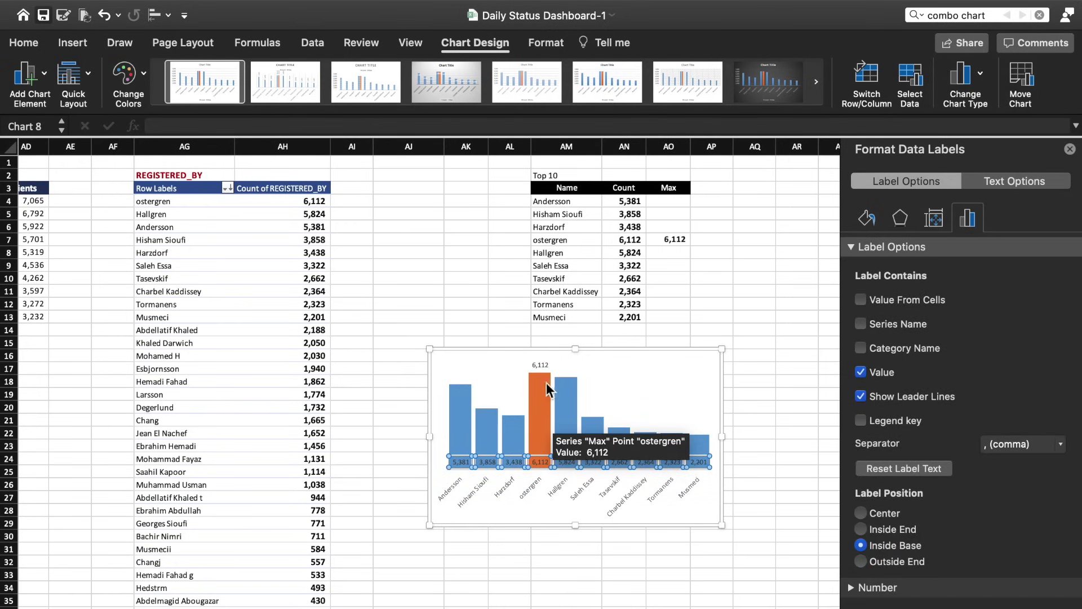
key(Delete)
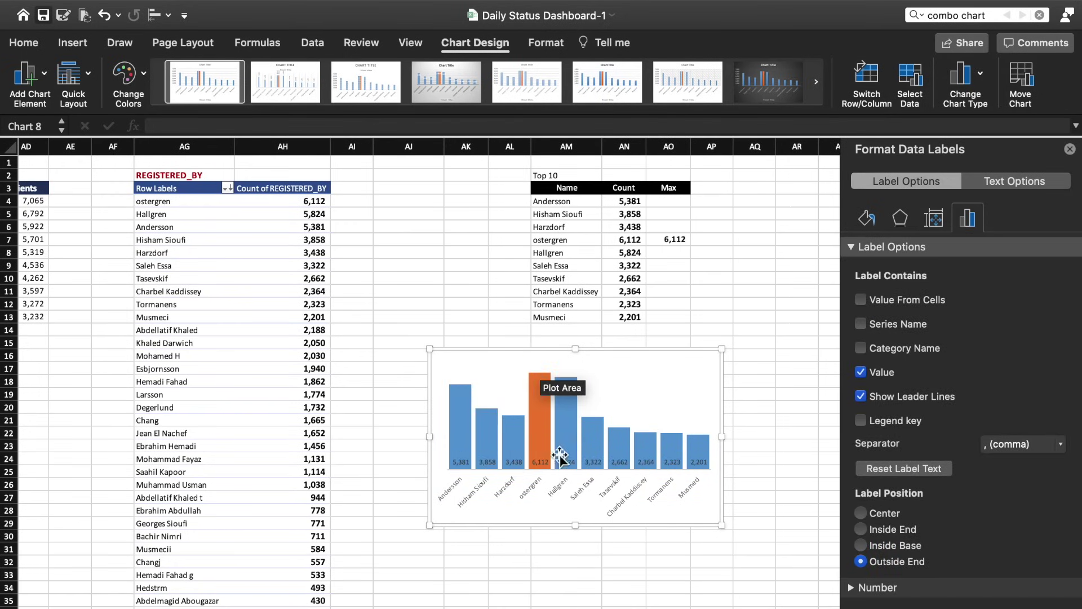
Step: Make the count data labels white, bold and two font sizes larger
click(566, 462)
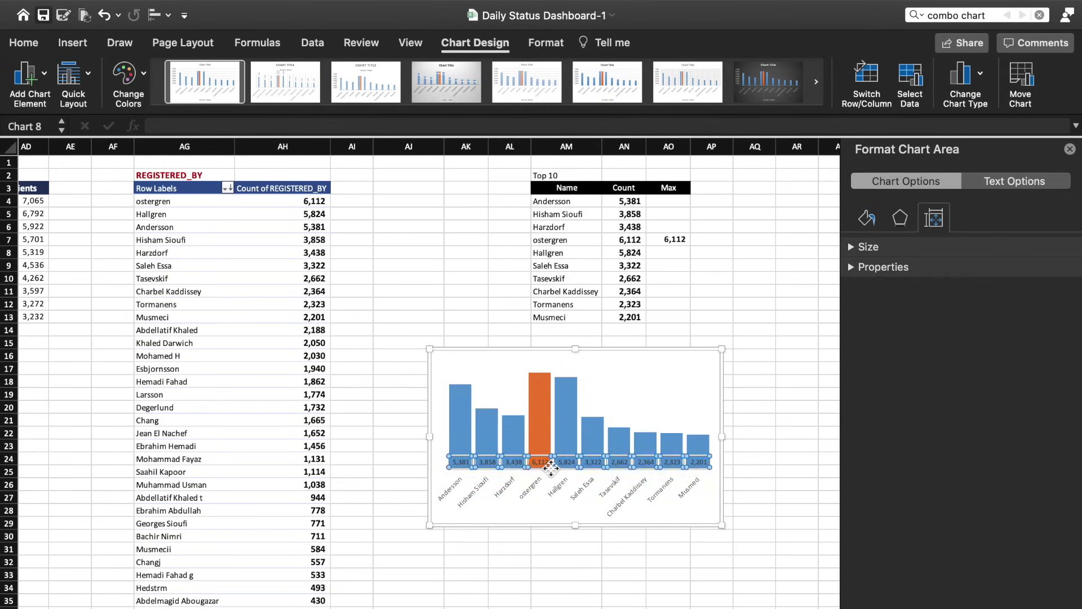
click(23, 43)
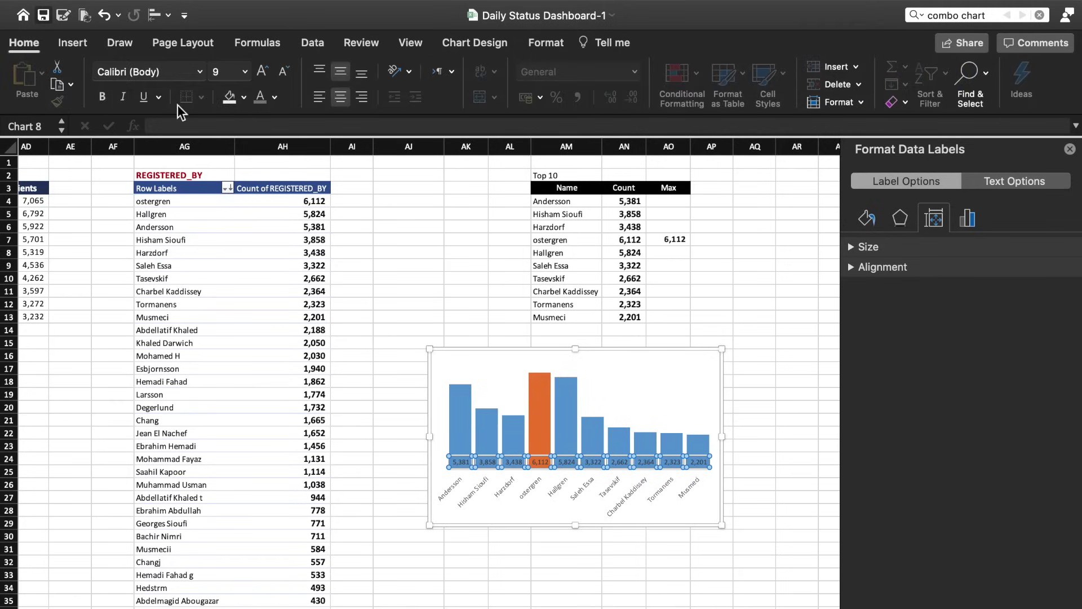
click(274, 97)
click(266, 165)
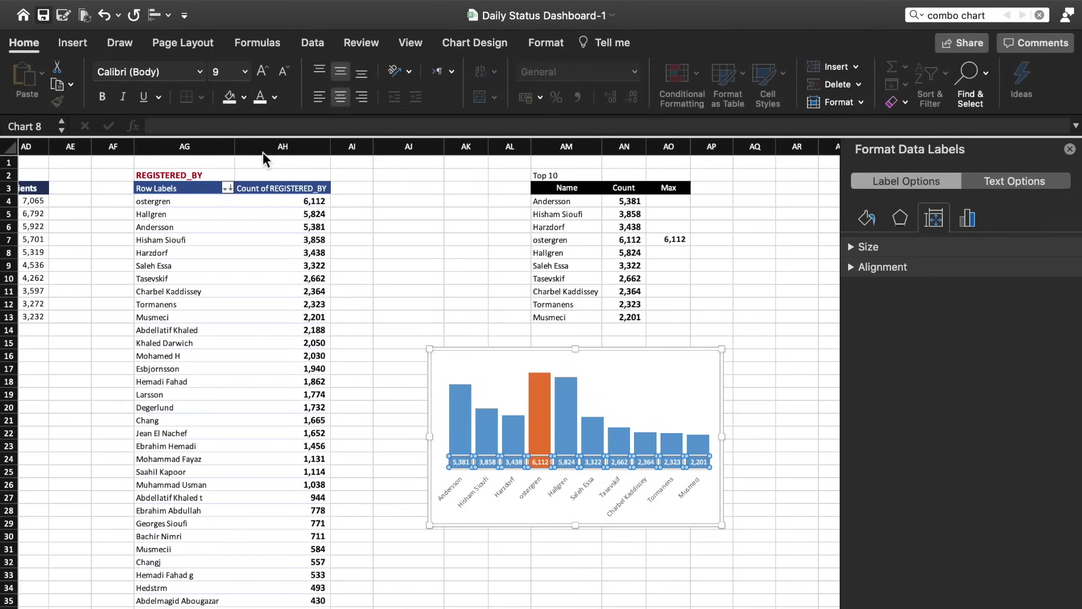
click(107, 97)
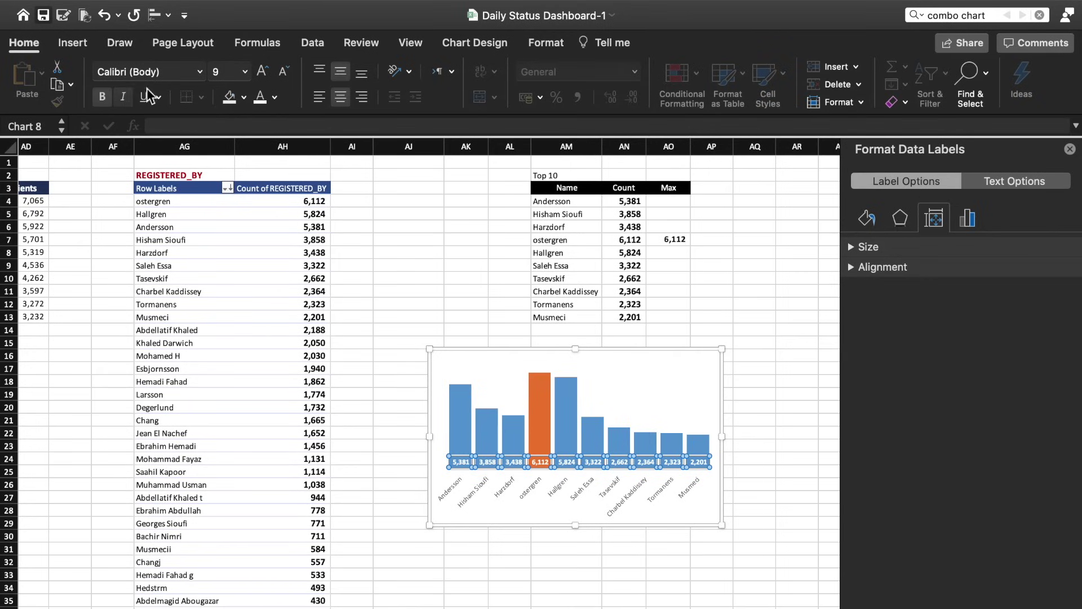
click(263, 71)
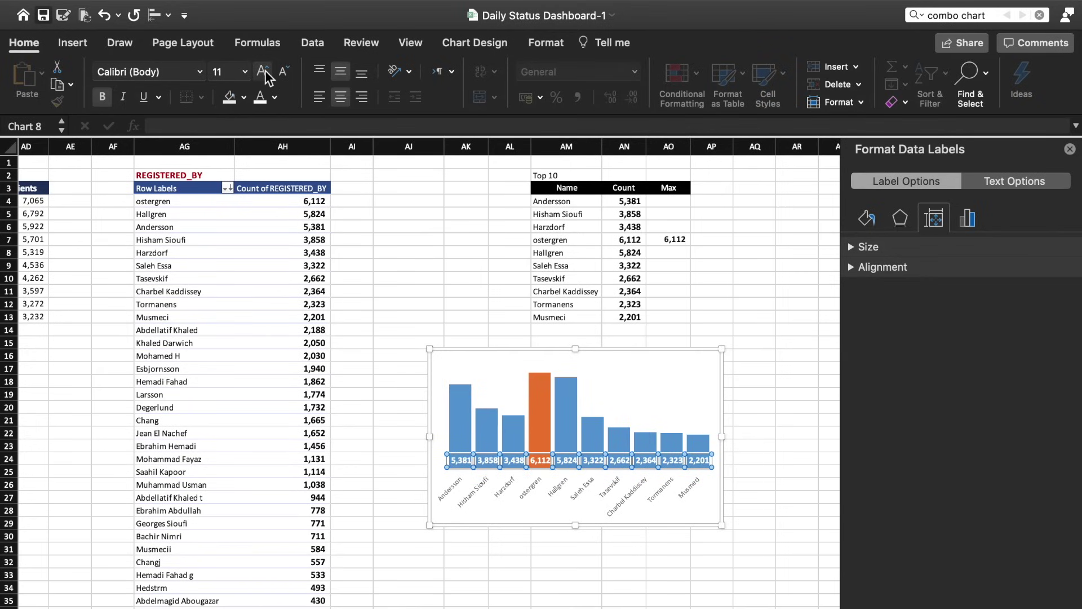
click(263, 72)
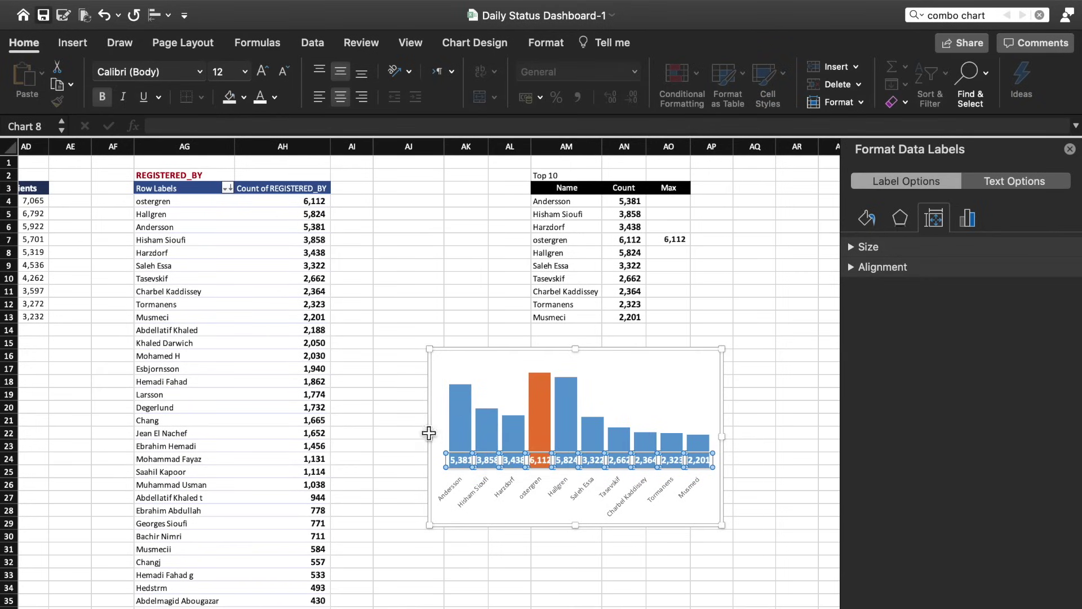
Step: Widen the top-10 registrars chart to the left and cut it from the pivot sheet
drag(428, 433, 373, 435)
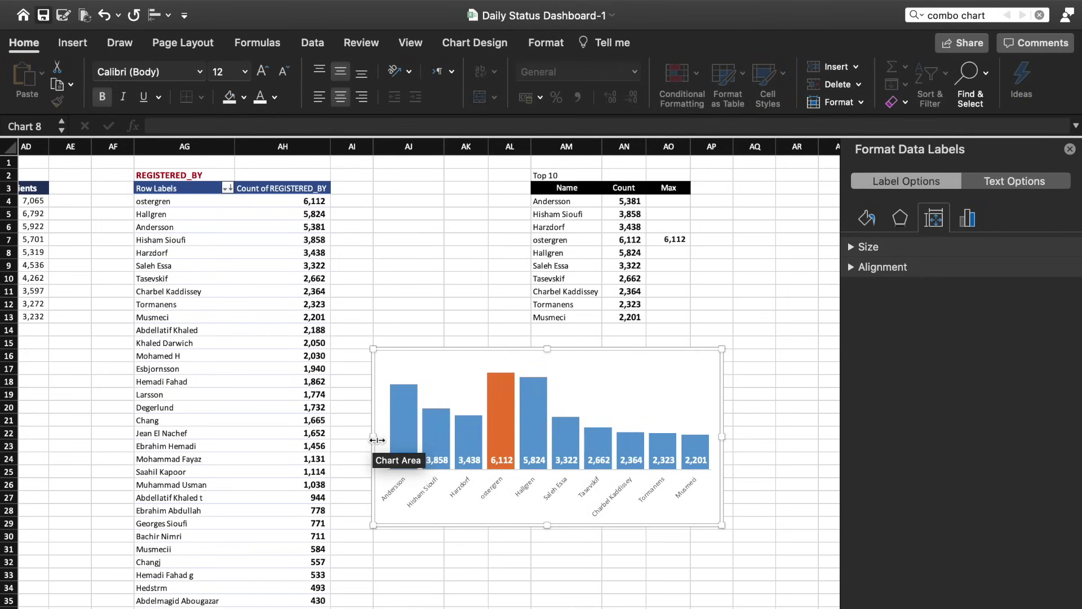
click(572, 352)
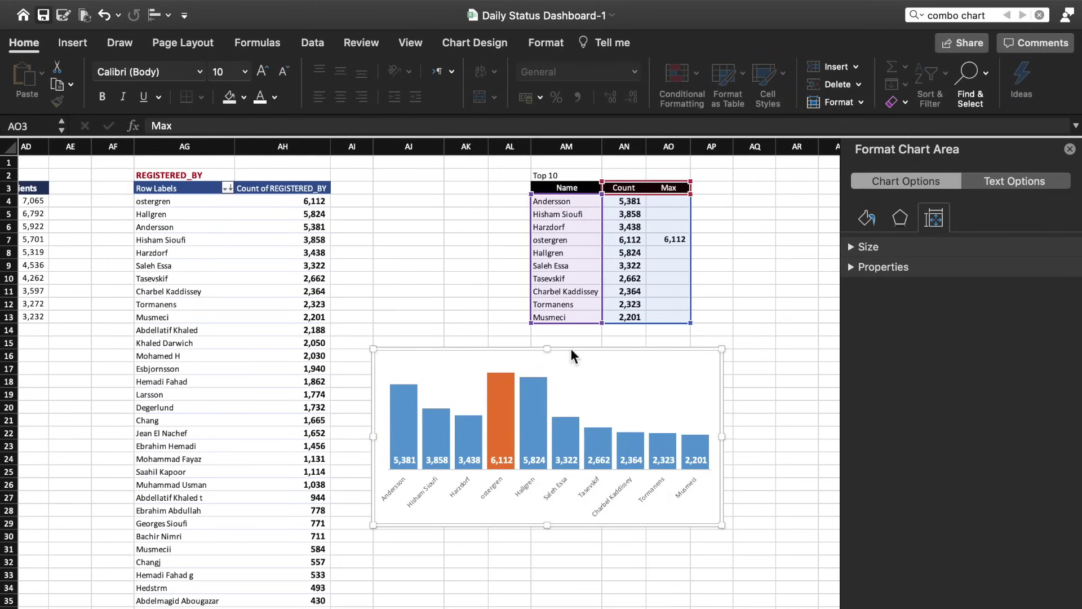
key(ctrl+x)
Step: Paste the top-10 chart onto the Dashboard and size it over the empty white card
click(284, 603)
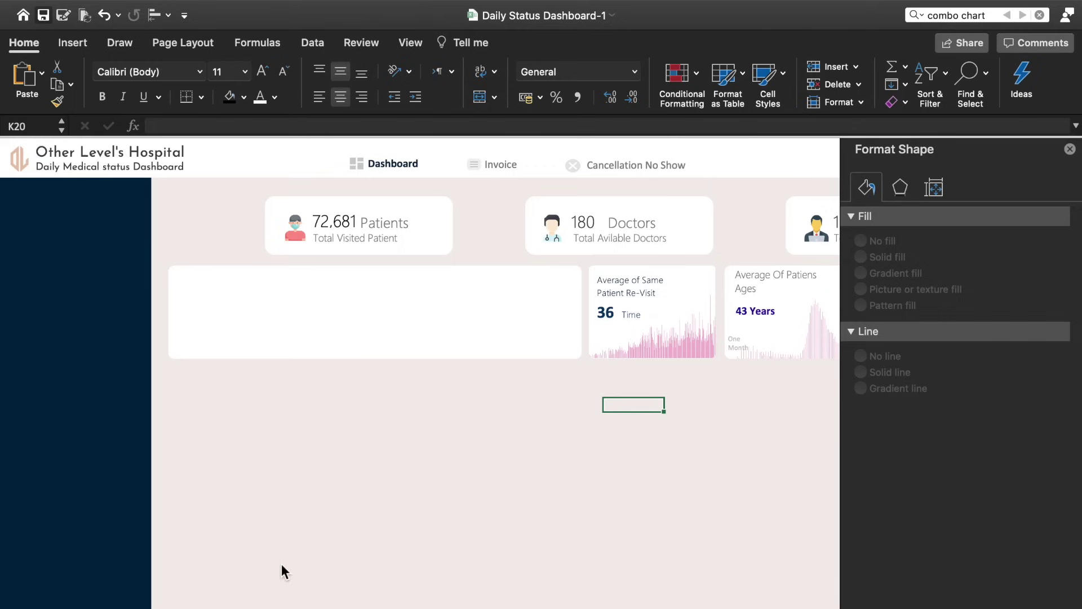
click(341, 400)
key(cmd+v)
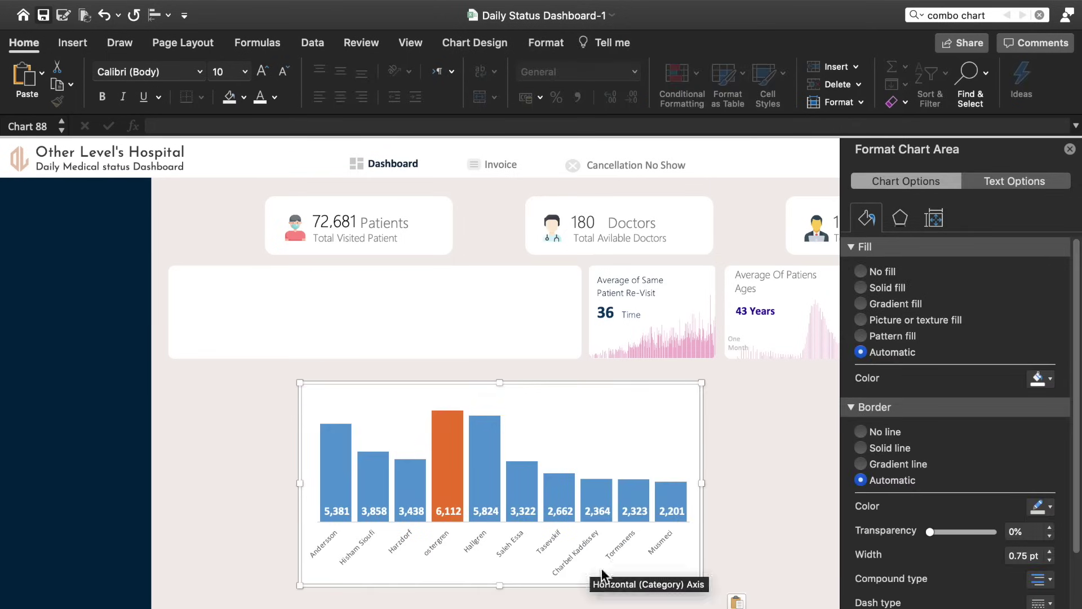
drag(615, 572, 517, 343)
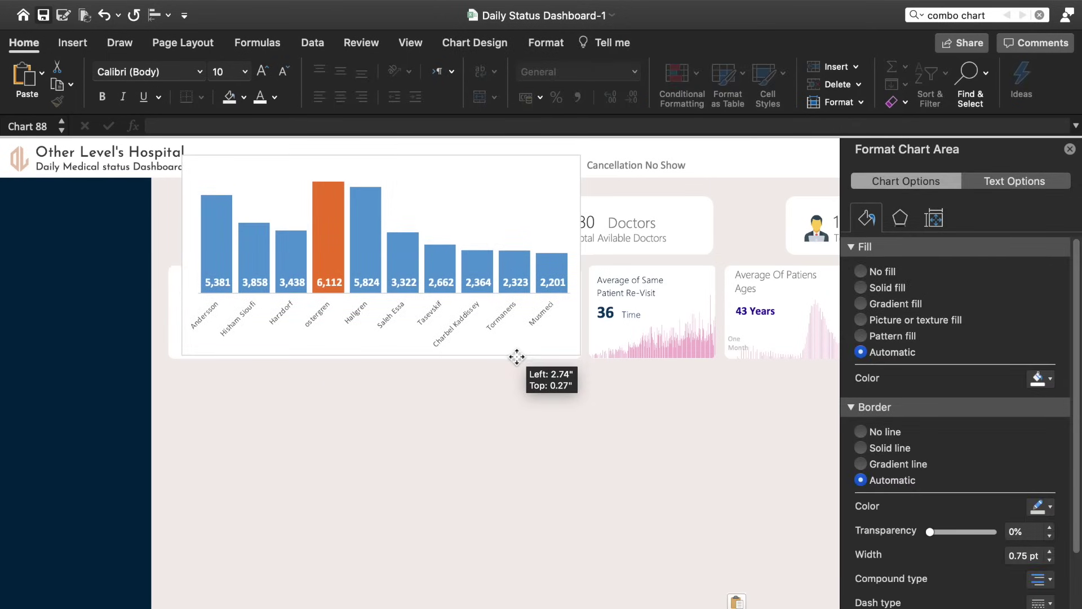
drag(517, 342, 517, 362)
drag(383, 159, 385, 257)
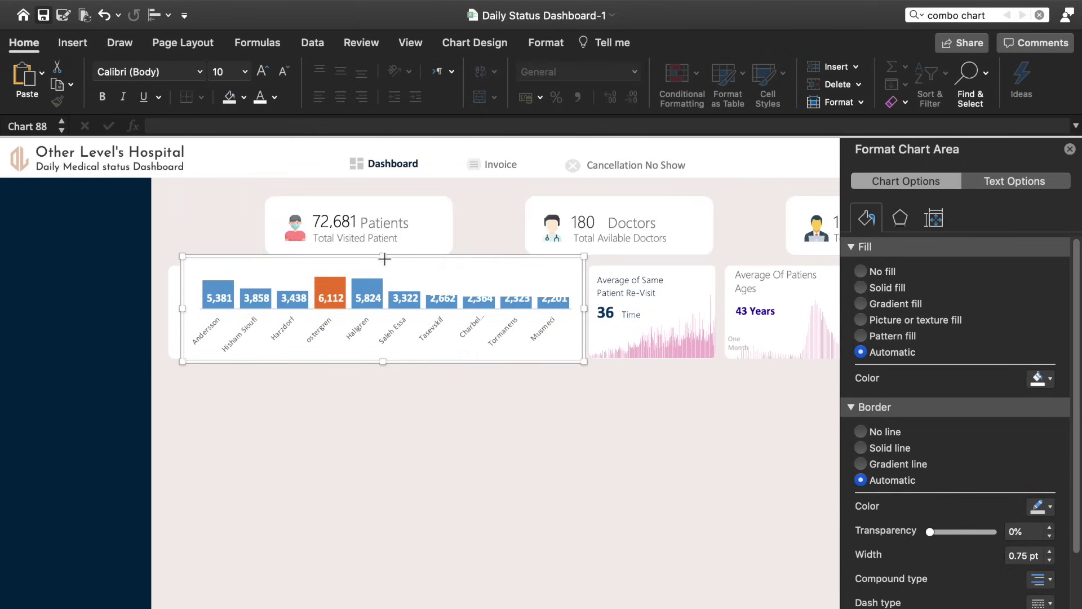
drag(191, 310, 165, 309)
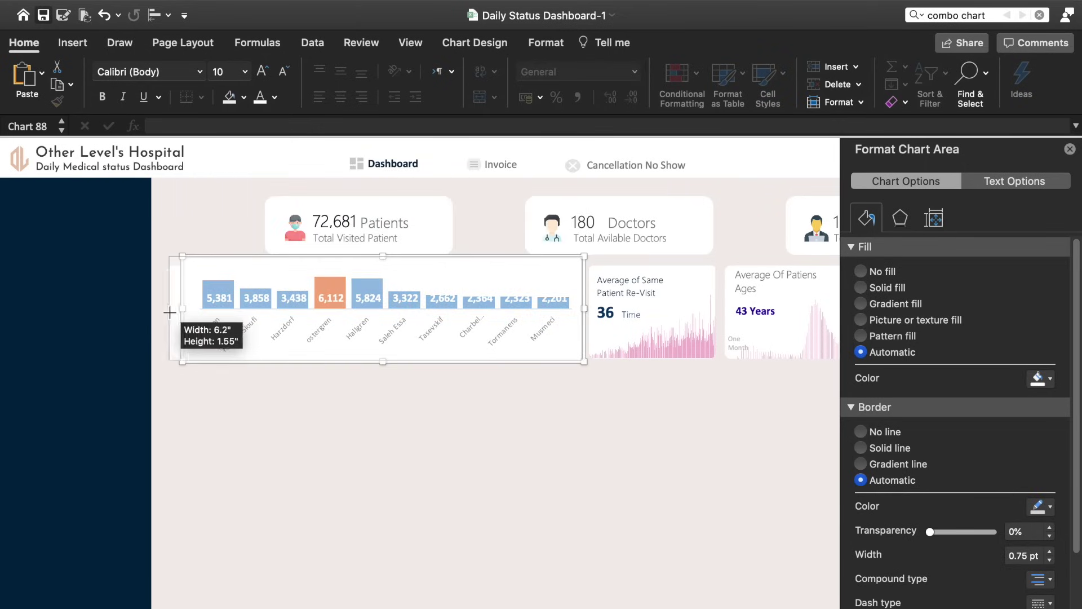
Step: Set the chart's fill and outline to none, then select the registrar name labels
click(244, 99)
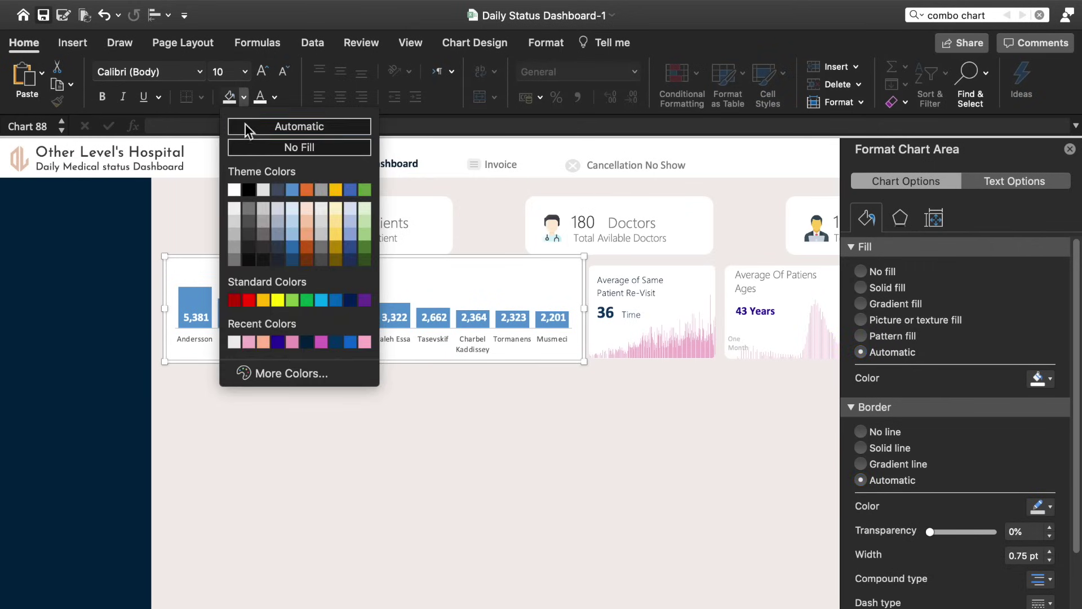
click(249, 148)
click(546, 46)
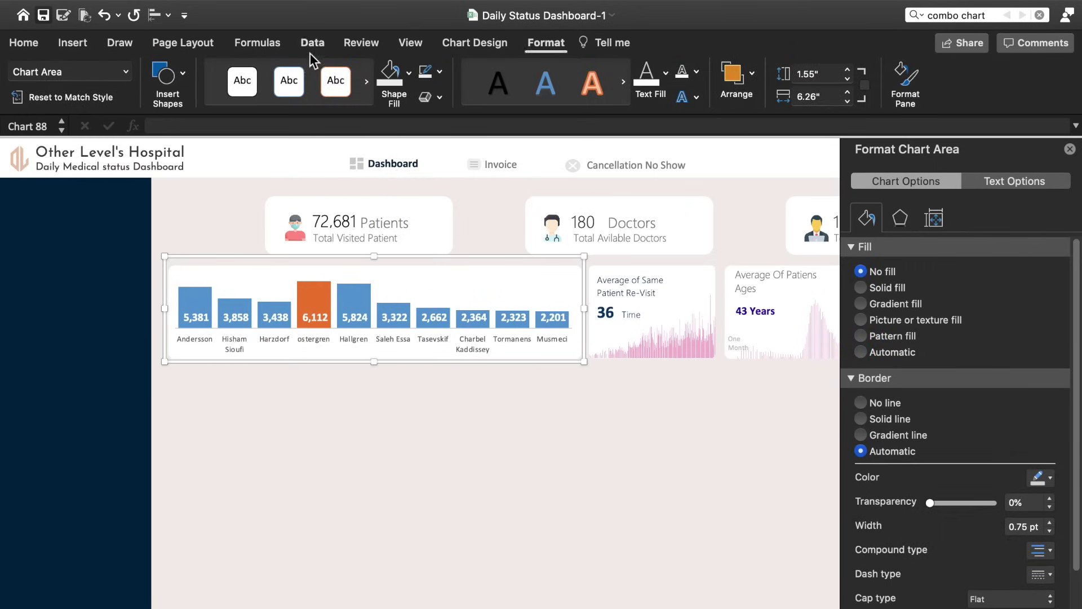
click(440, 72)
click(464, 120)
click(404, 343)
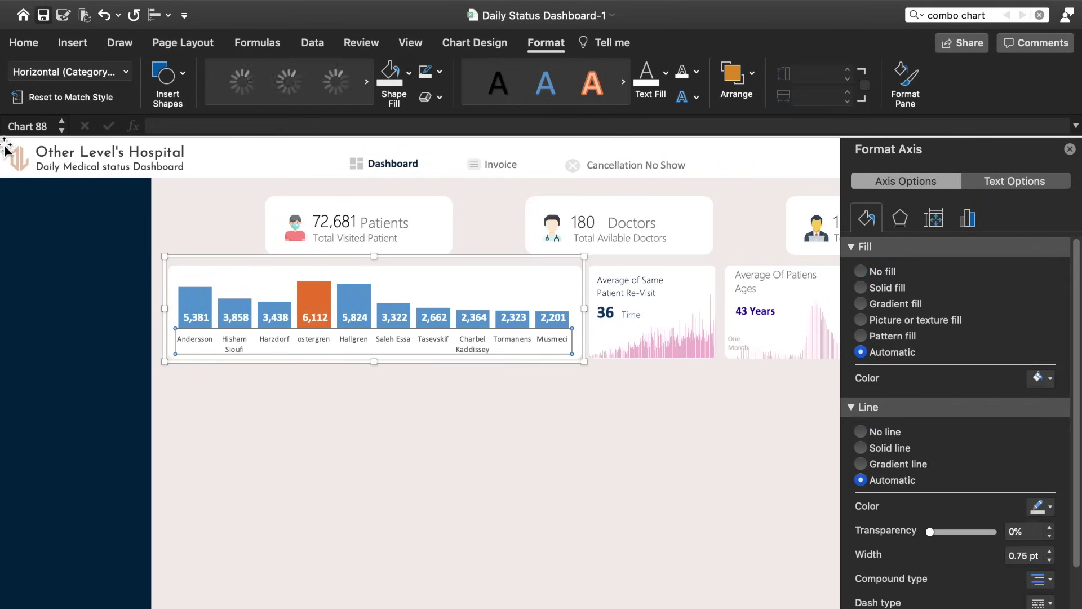
click(30, 45)
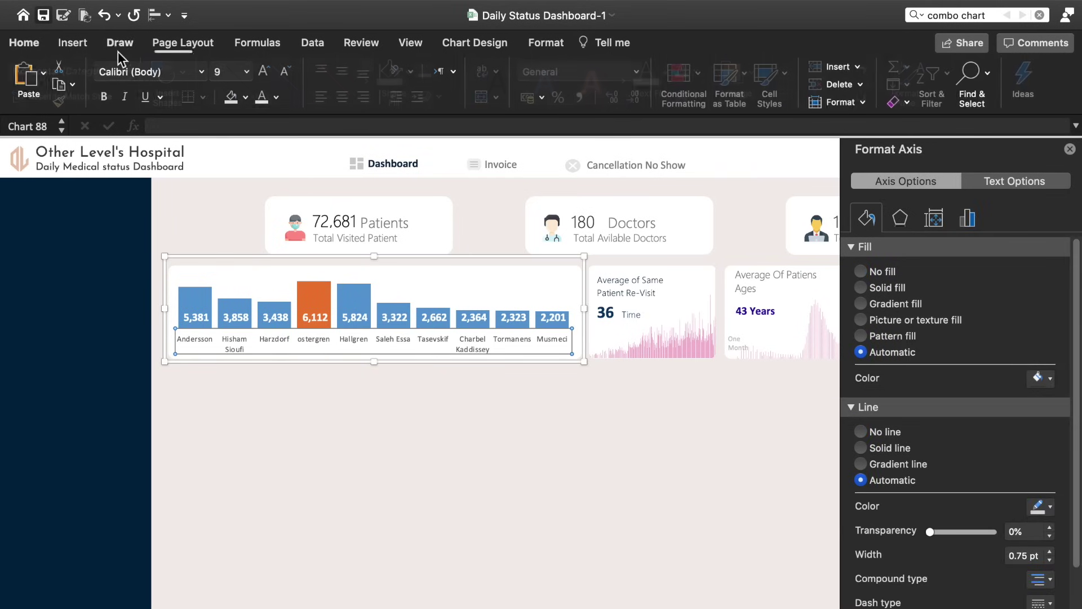
Step: Shrink the name labels one font size and colour the count bars dark navy
click(283, 71)
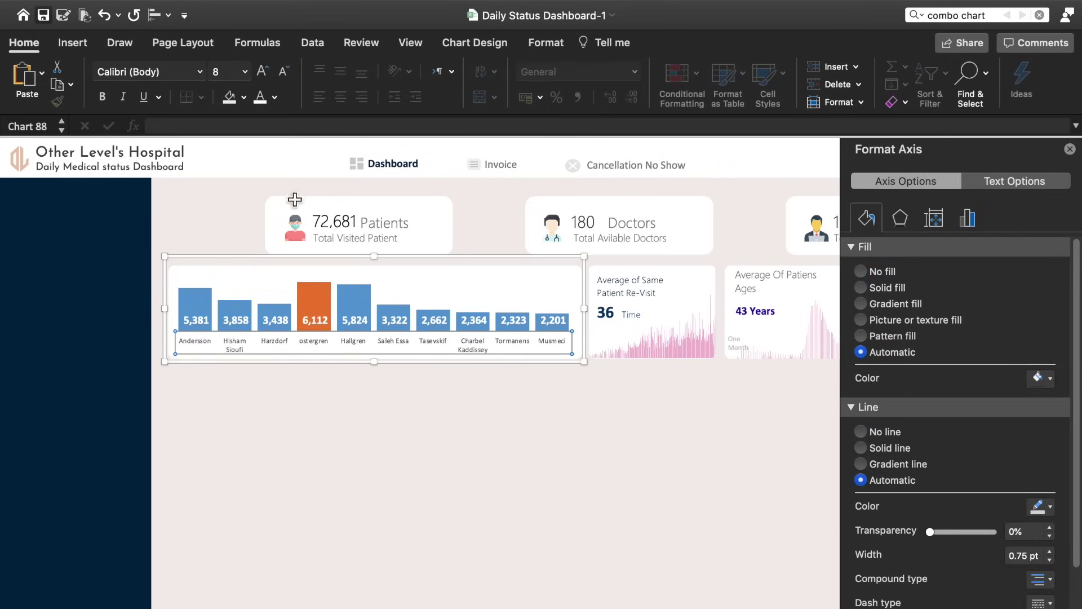
click(204, 299)
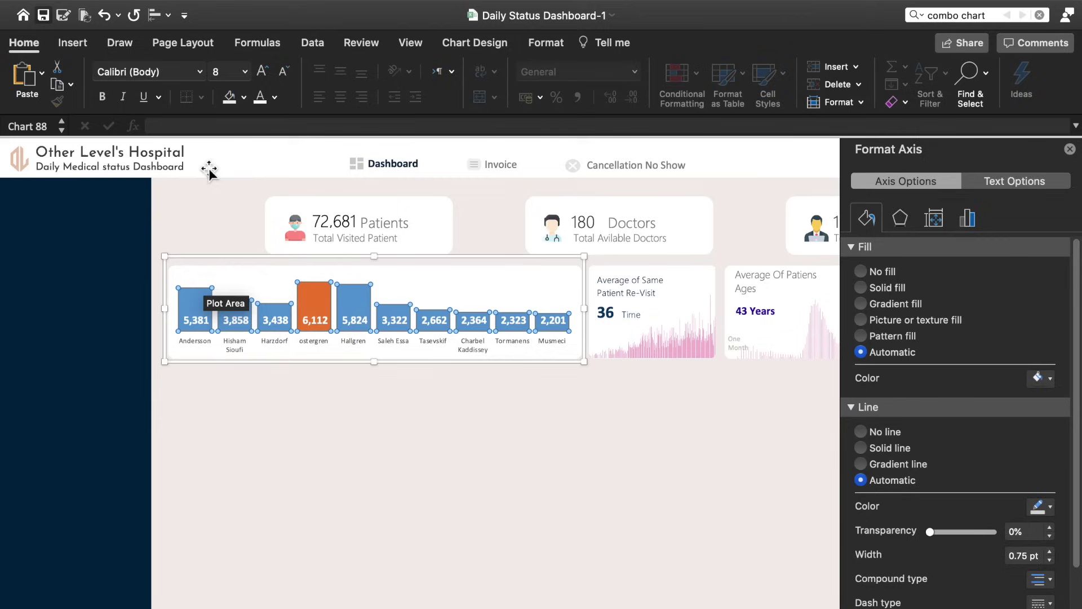
click(245, 97)
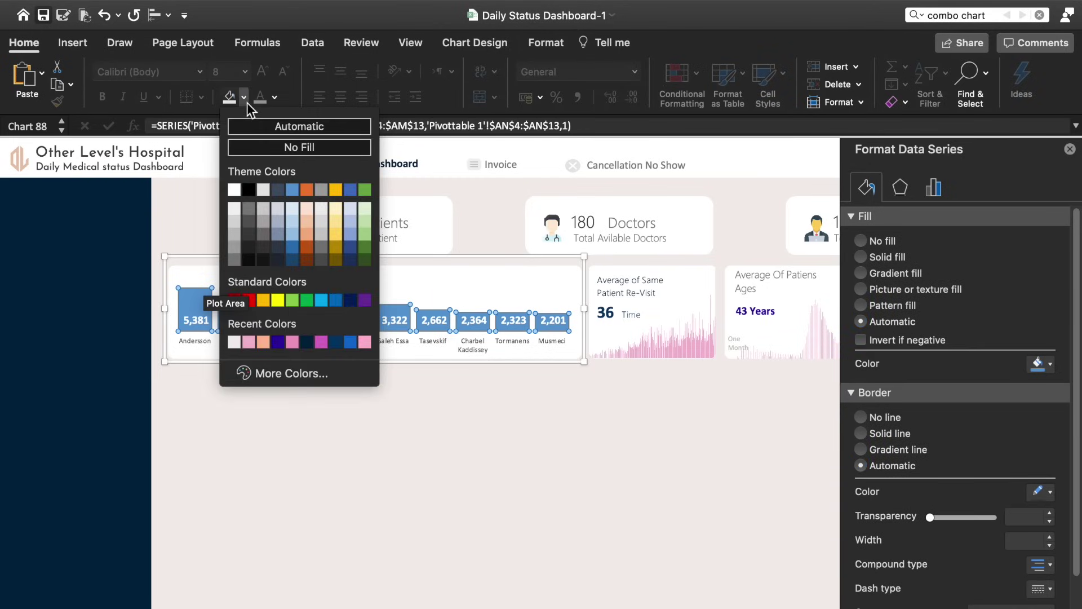
click(305, 342)
Step: Colour ostergren's 6,112 Max bar pink and select the chart's plot area
click(323, 290)
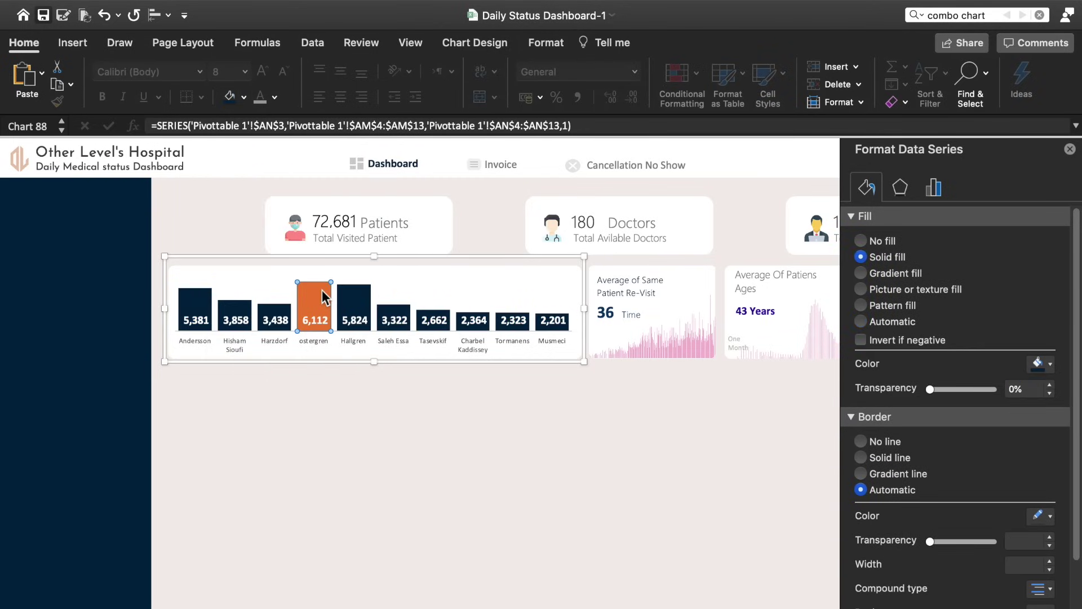
click(244, 97)
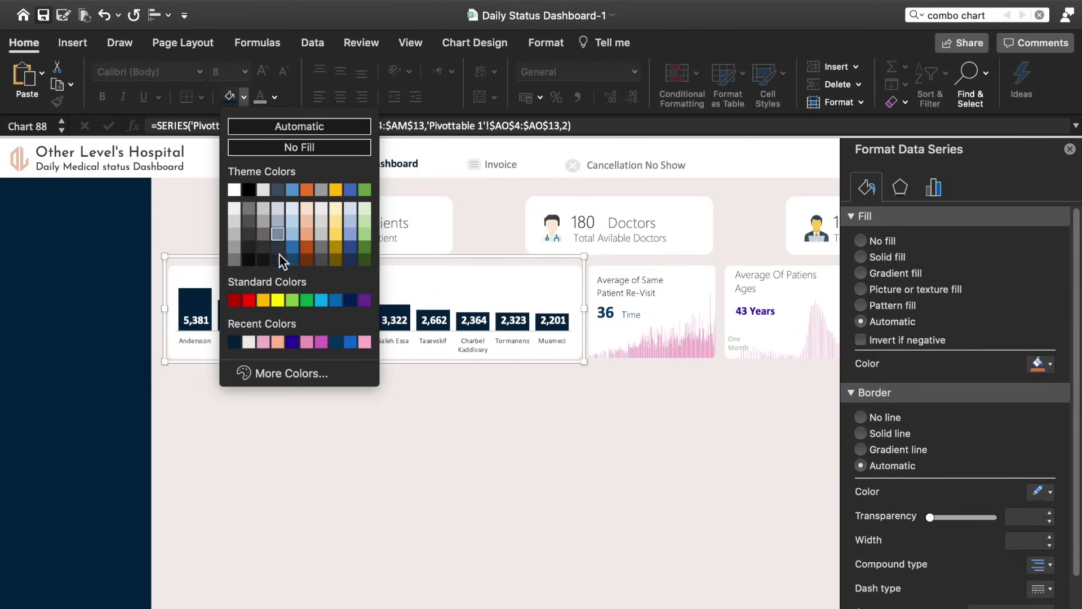
click(264, 342)
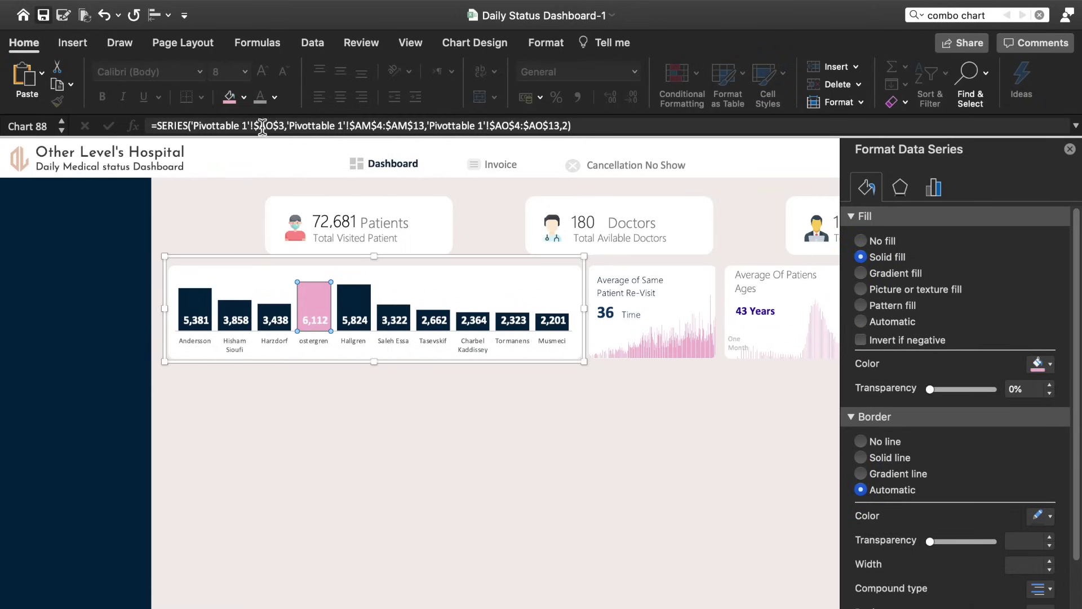
click(486, 390)
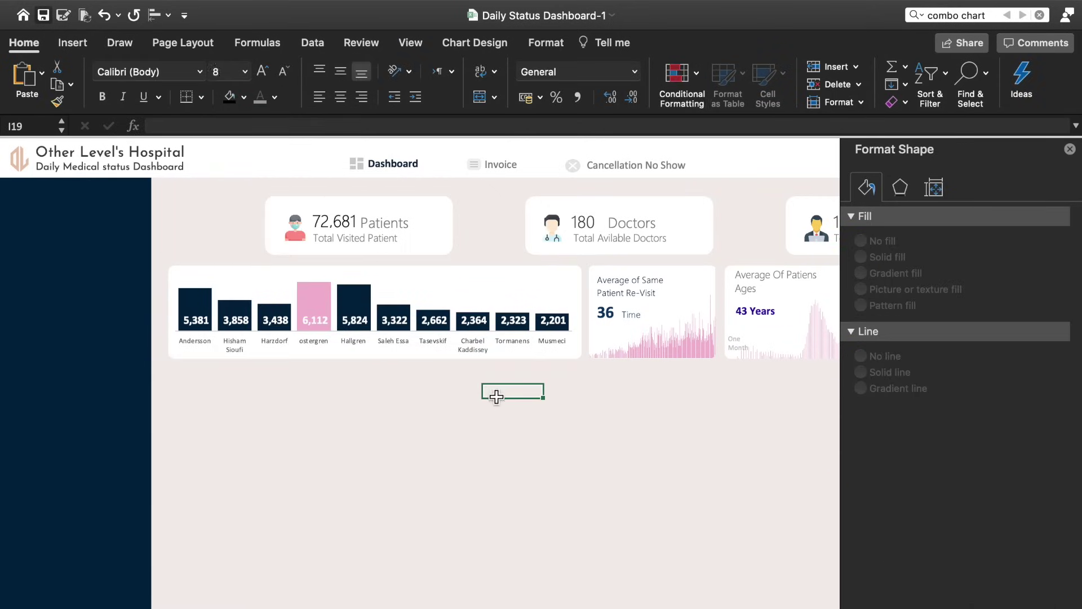
click(501, 302)
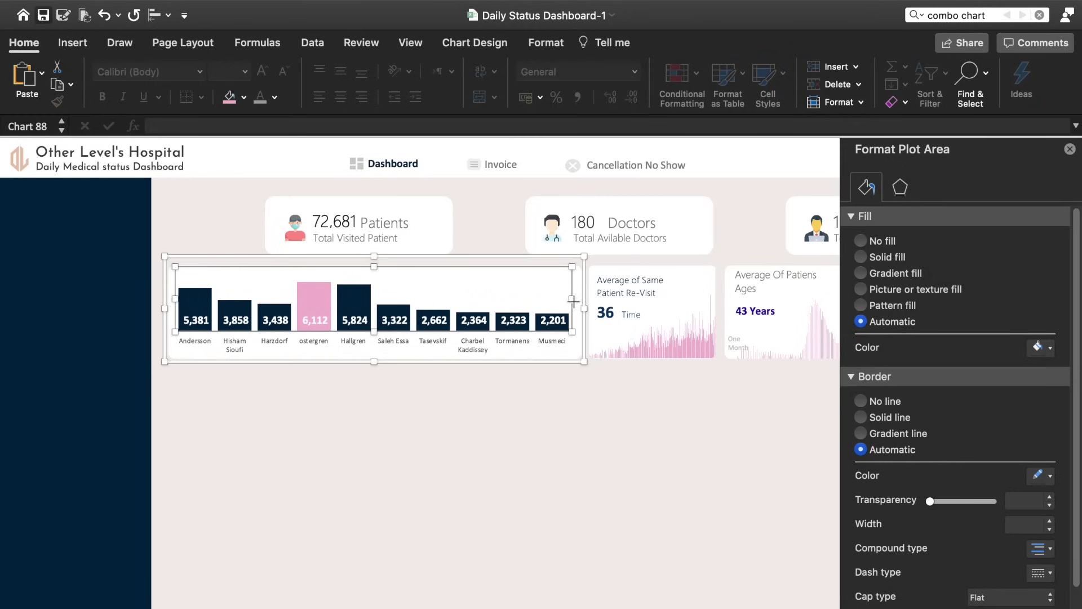
Step: Widen the bar chart's plot area slightly to the right
drag(572, 298, 578, 299)
click(596, 433)
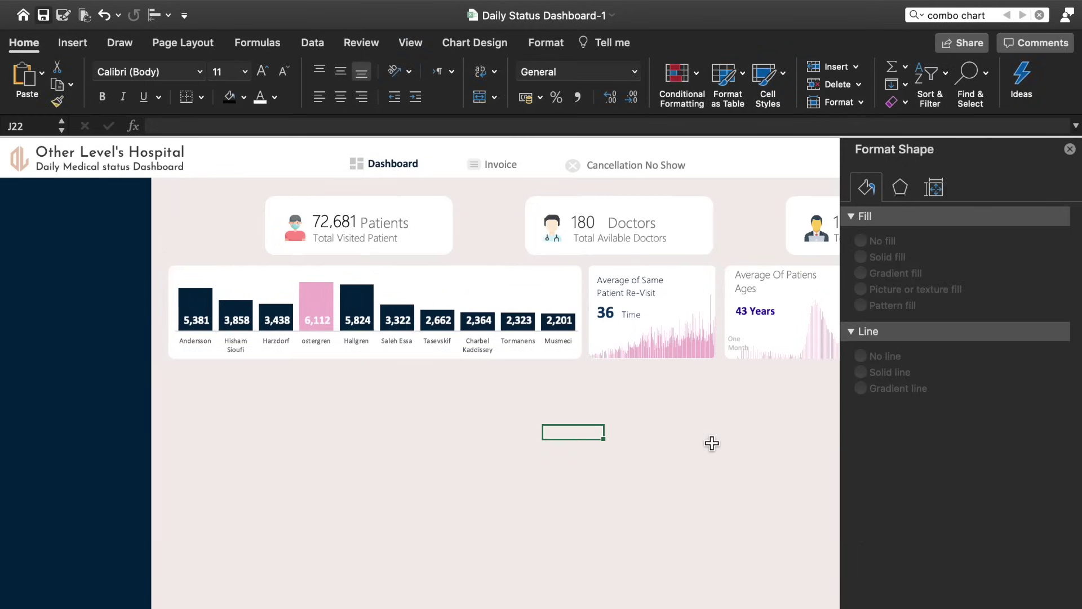
scroll(710, 443, right, 3)
scroll(712, 444, right, 4)
scroll(712, 444, left, 3)
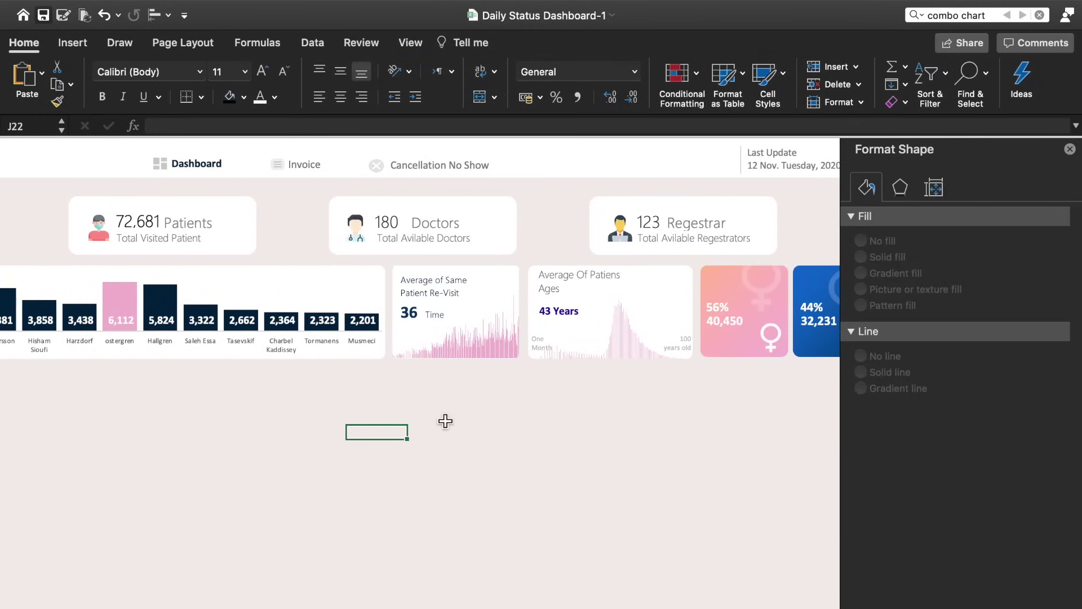
click(355, 273)
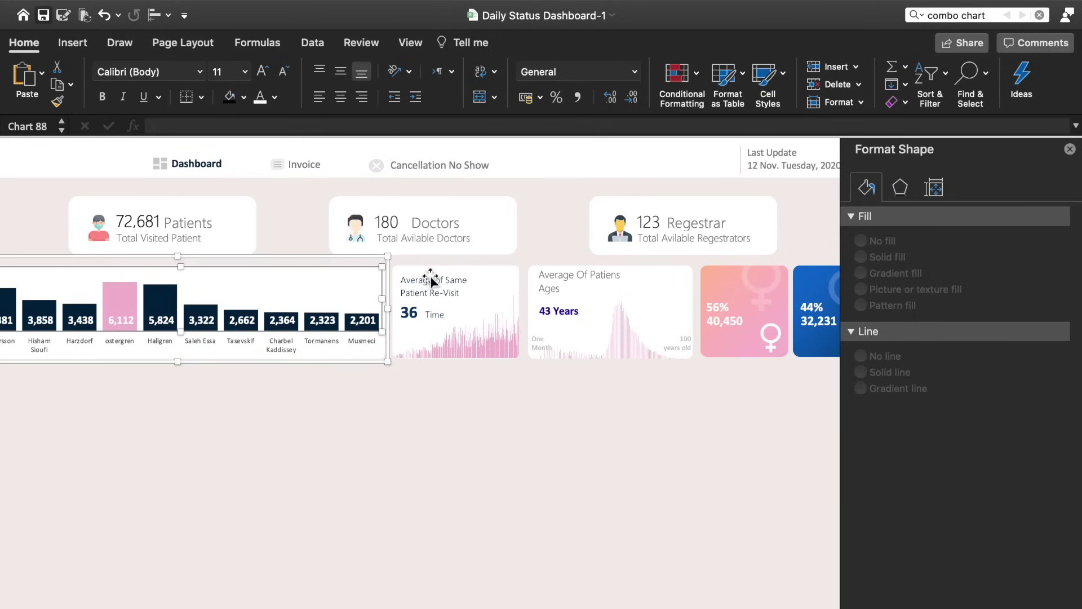
Step: Copy the age chart's white card below it, then widen it left and make it taller
click(688, 283)
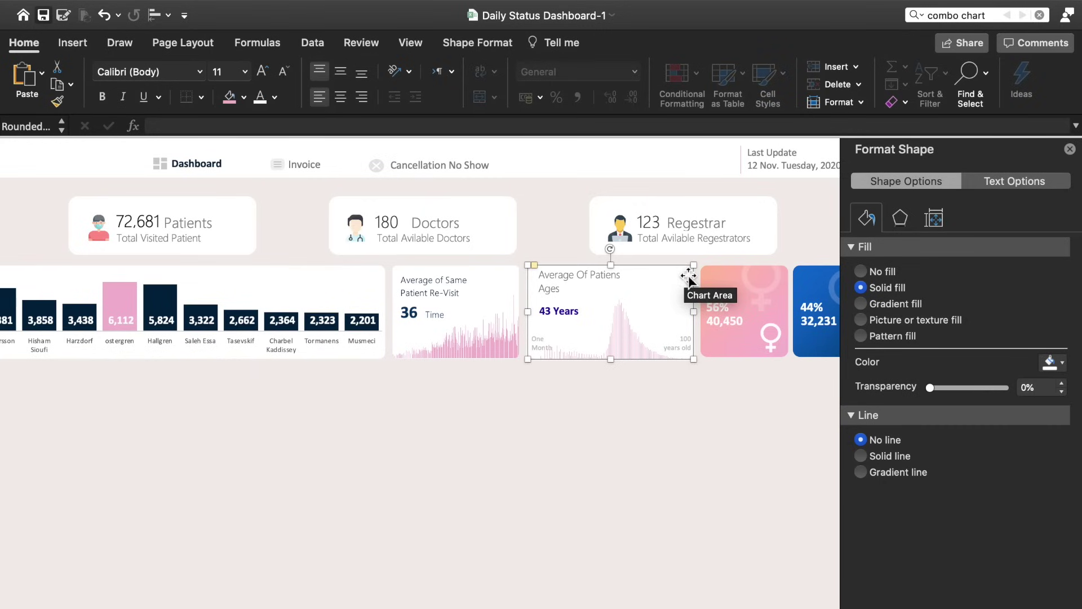
drag(657, 314, 736, 404)
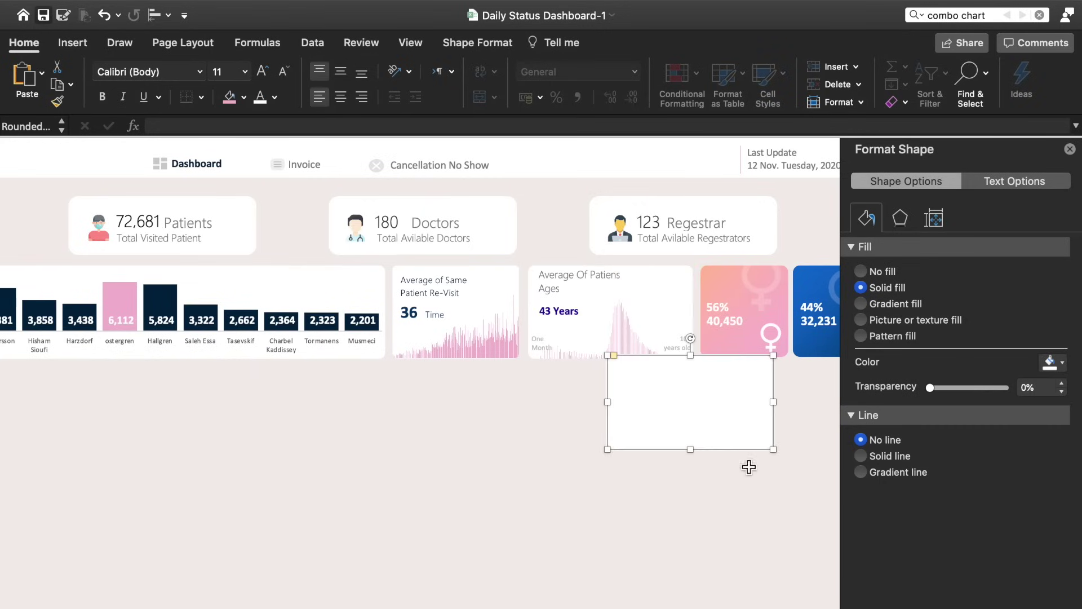
scroll(750, 471, right, 5)
scroll(750, 470, down, 3)
mouse_move(481, 325)
mouse_down()
mouse_move(590, 336)
mouse_move(580, 338)
mouse_up()
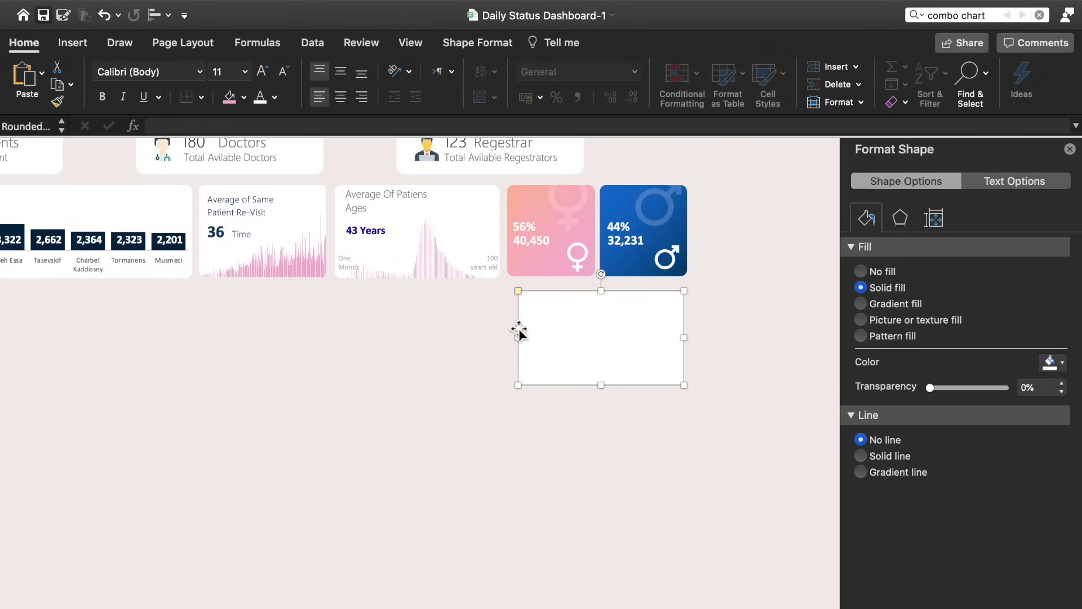
drag(513, 338, 410, 338)
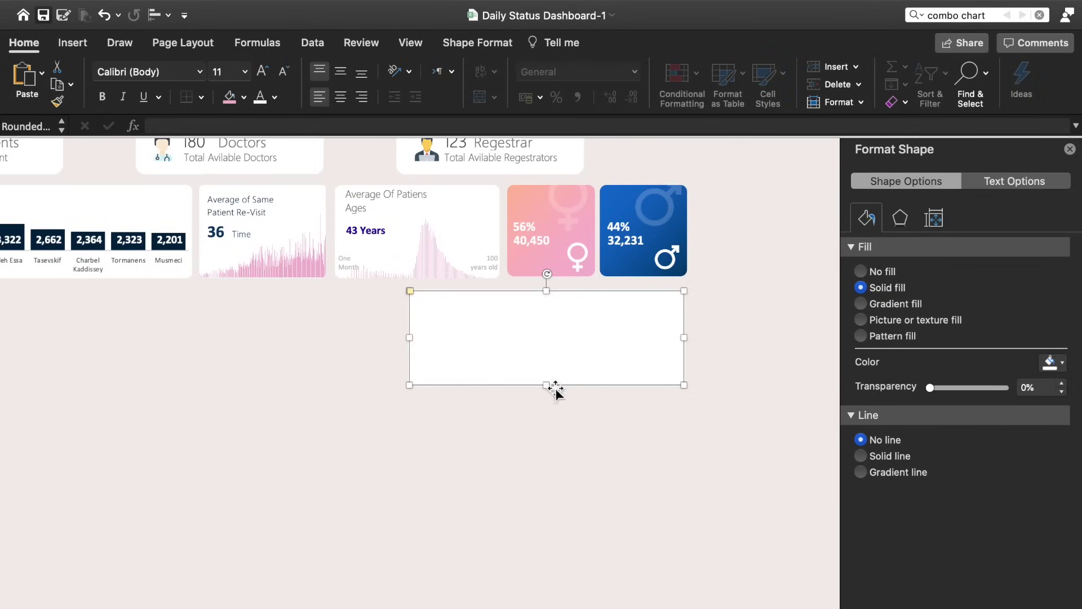
drag(546, 384, 546, 451)
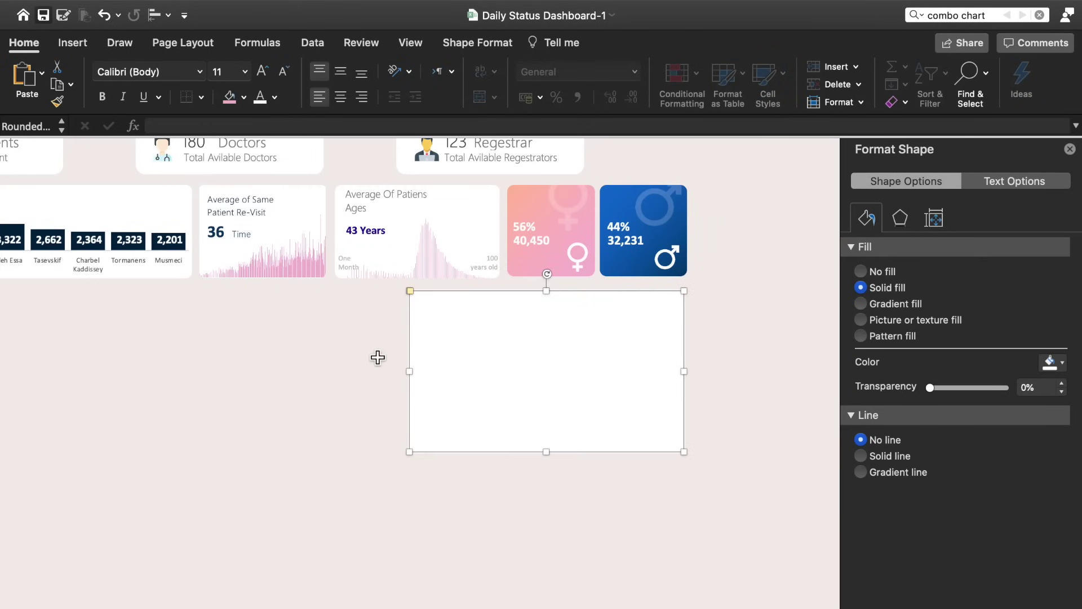
scroll(266, 381, up, 2)
scroll(265, 381, left, 5)
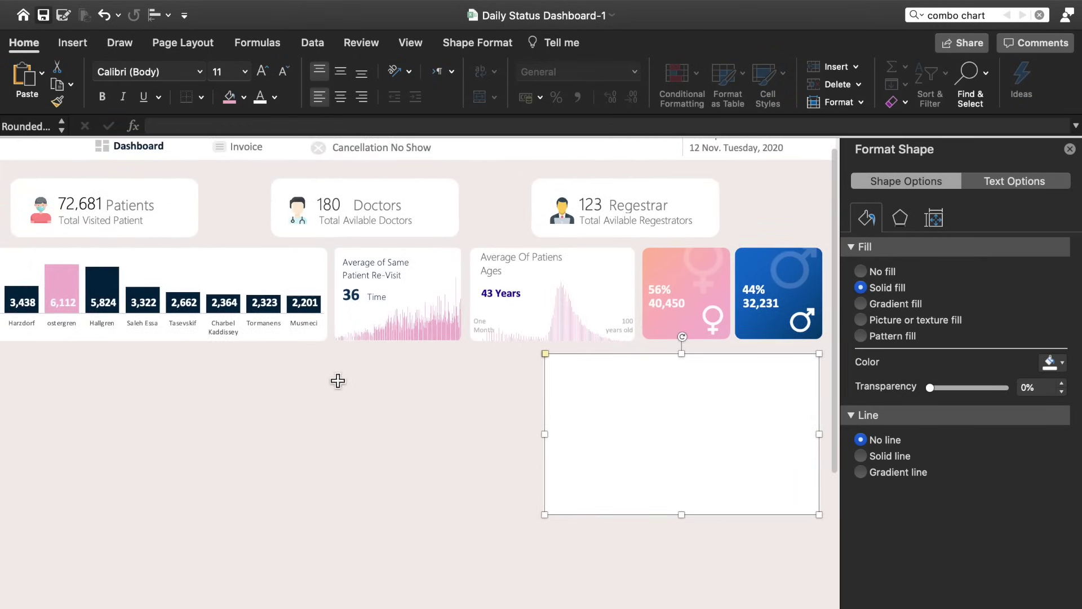
click(461, 377)
Step: Insert a column PivotChart of hourly counts from the Time_Patients pivot table
key(ctrl+Page_Down)
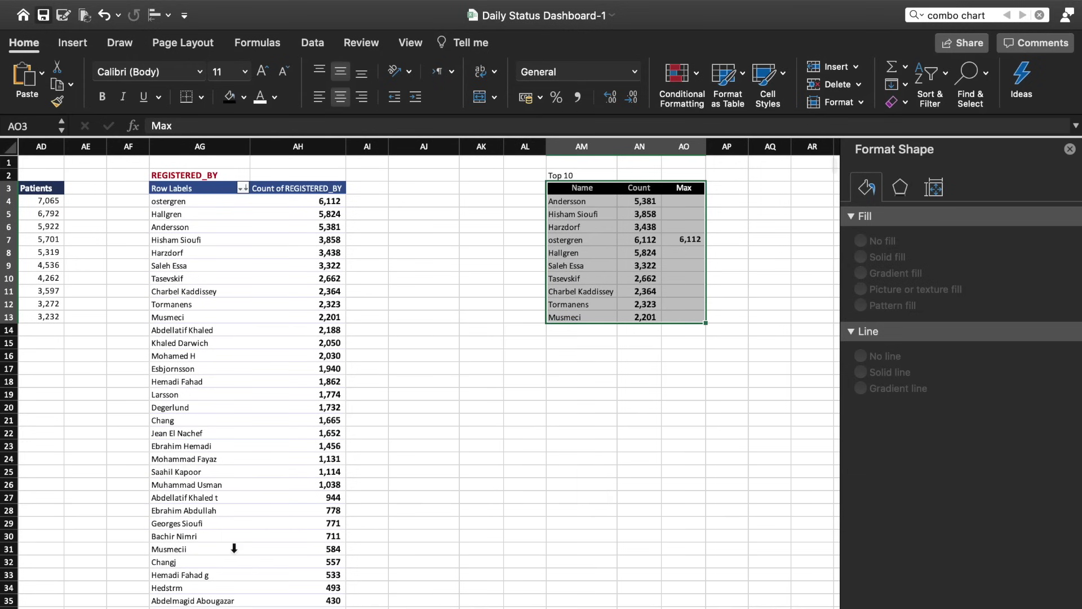
key(ctrl+Page_Down)
key(ctrl+Page_Down)
key(ctrl+Page_Down)
scroll(583, 484, right, 8)
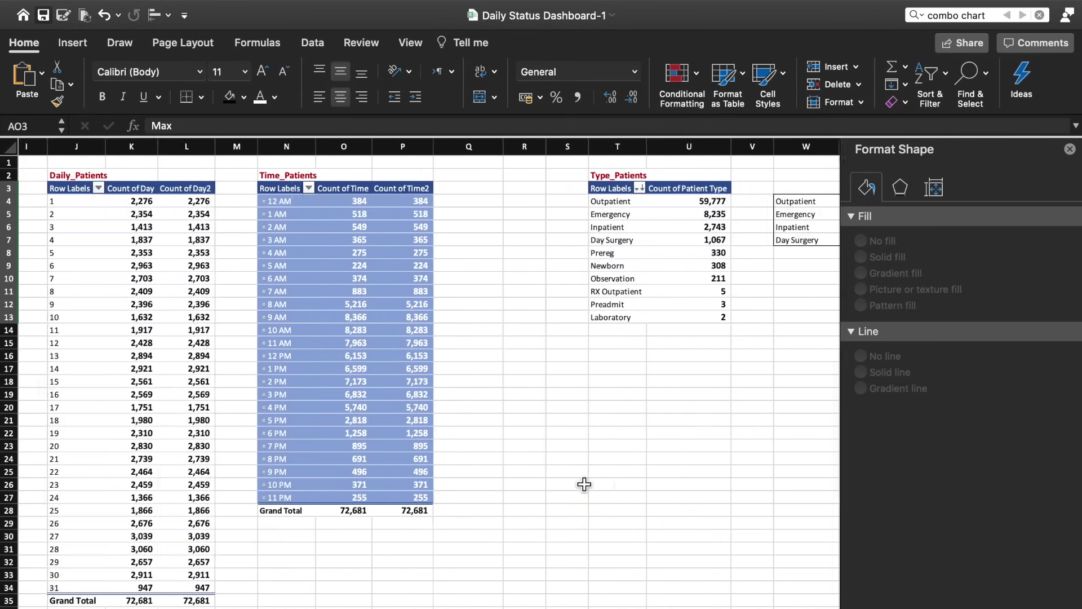
scroll(584, 483, right, 1)
click(303, 252)
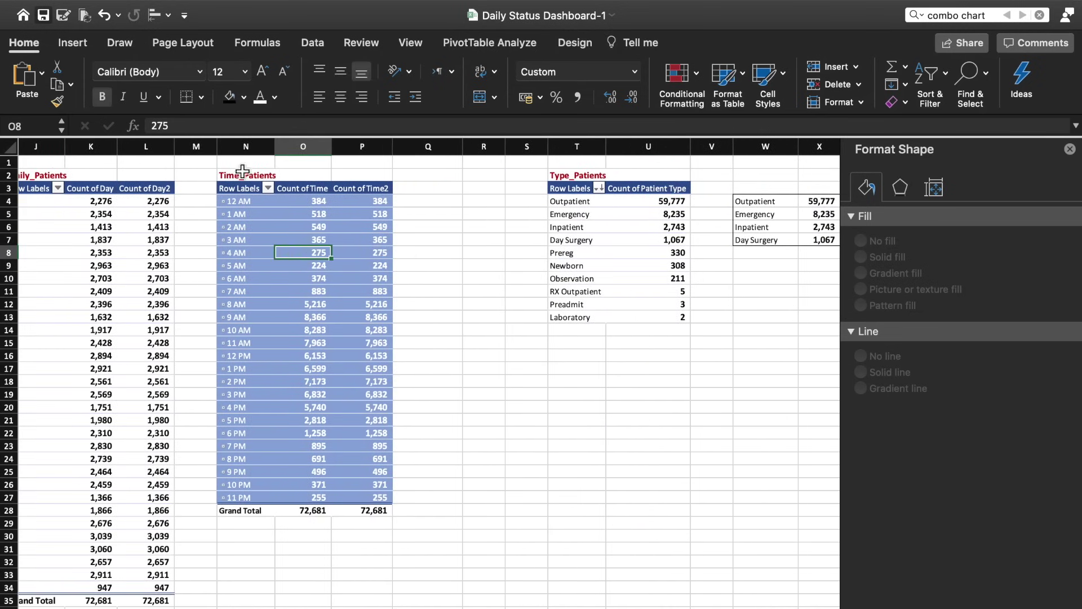
click(76, 42)
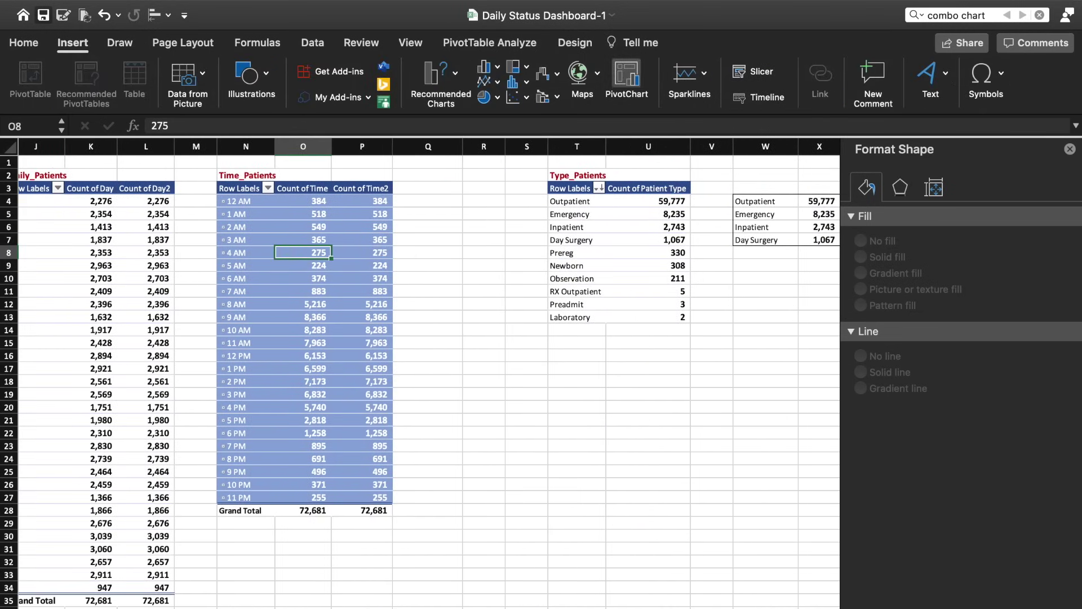
click(624, 76)
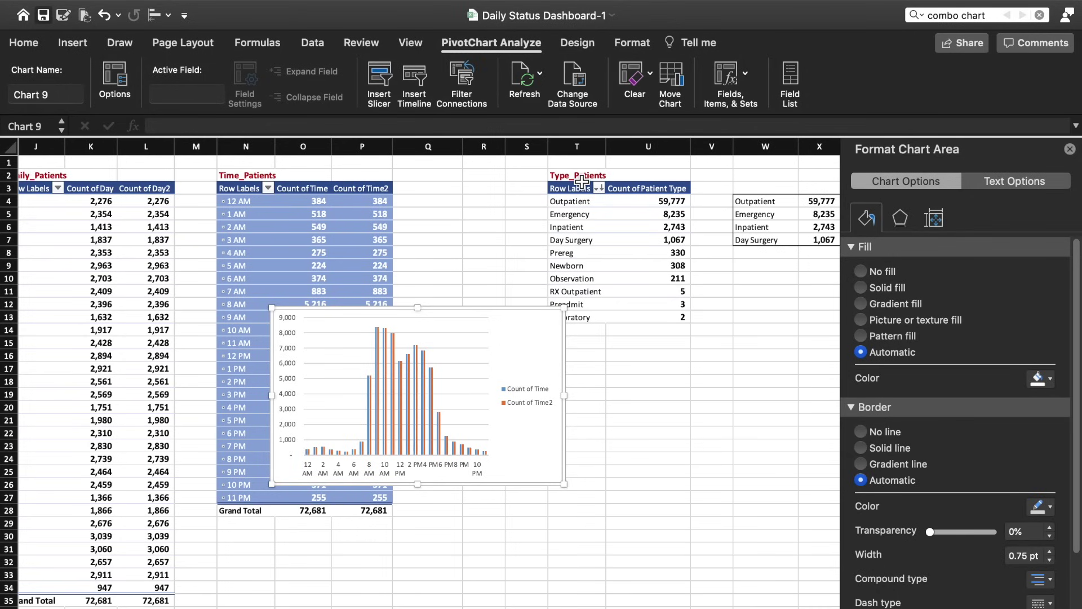
Step: Change Count of Time2 to an area chart and Count of Time to a line
click(423, 367)
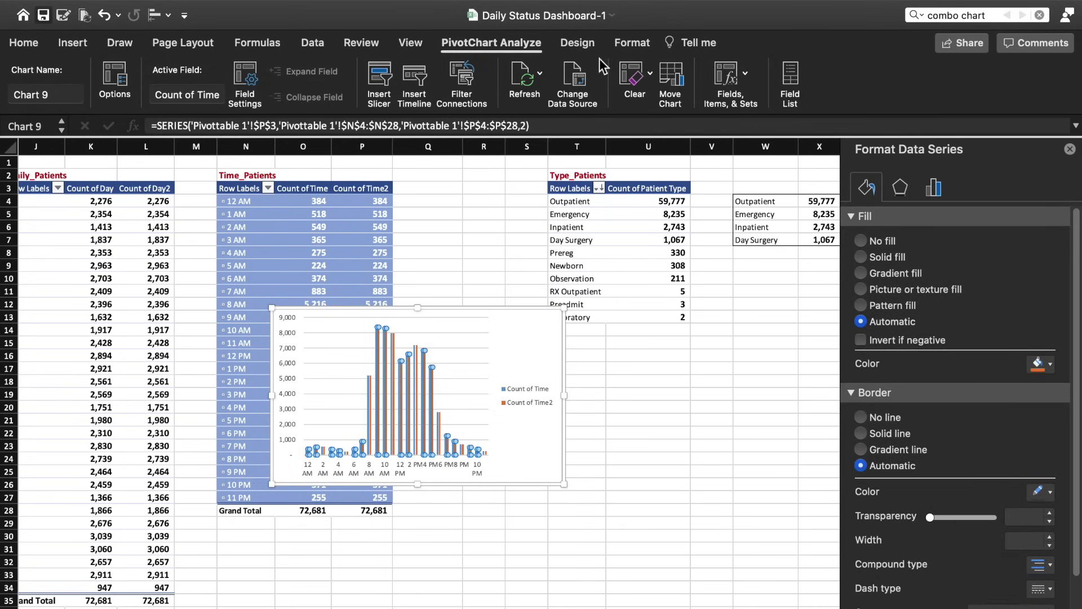
click(583, 44)
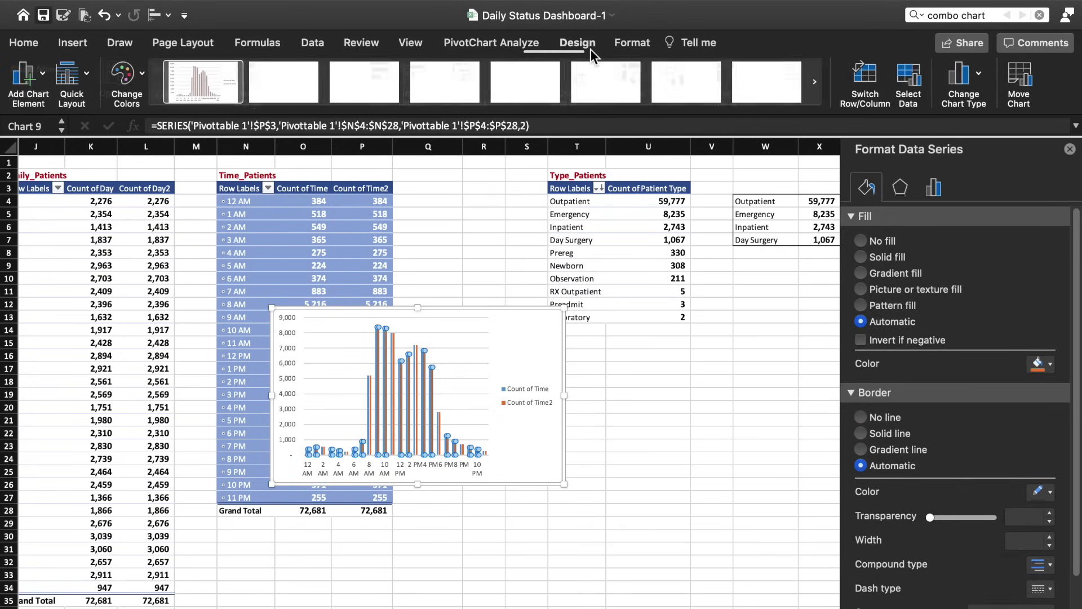
click(952, 102)
mouse_move(978, 100)
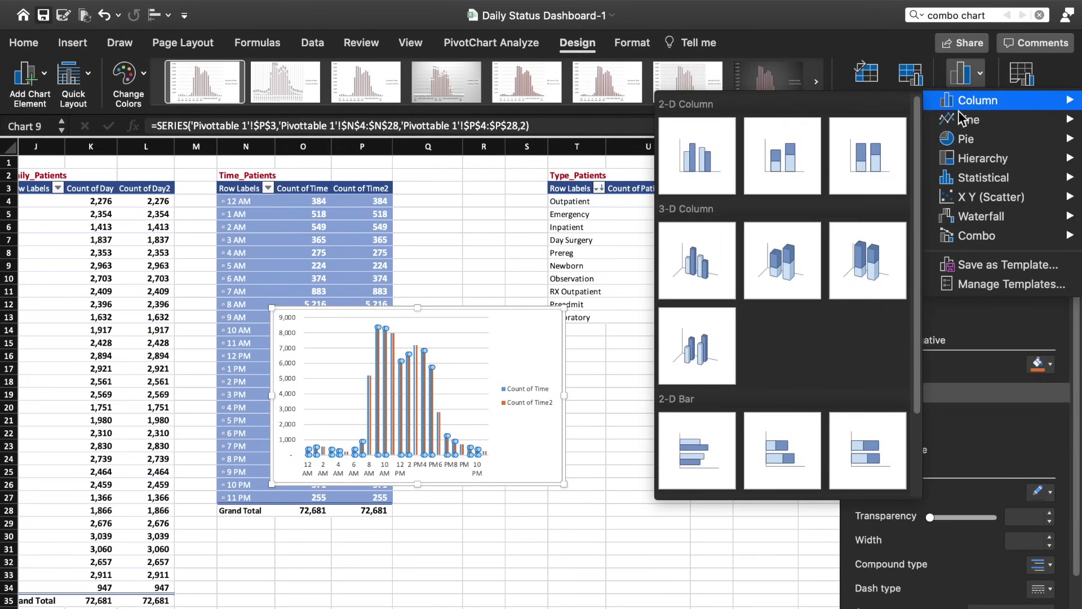
click(690, 475)
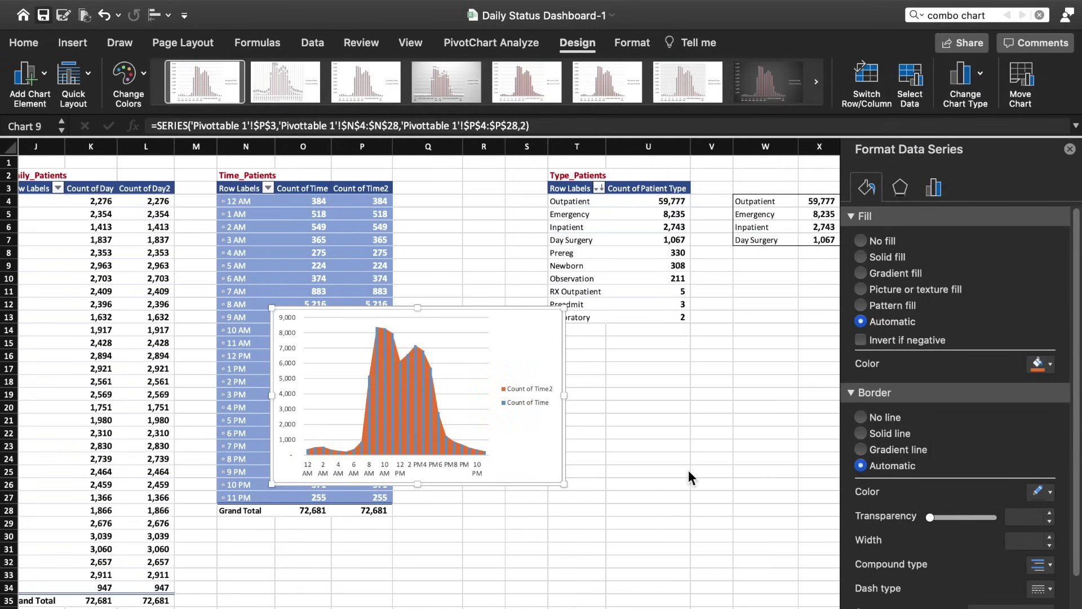
click(391, 363)
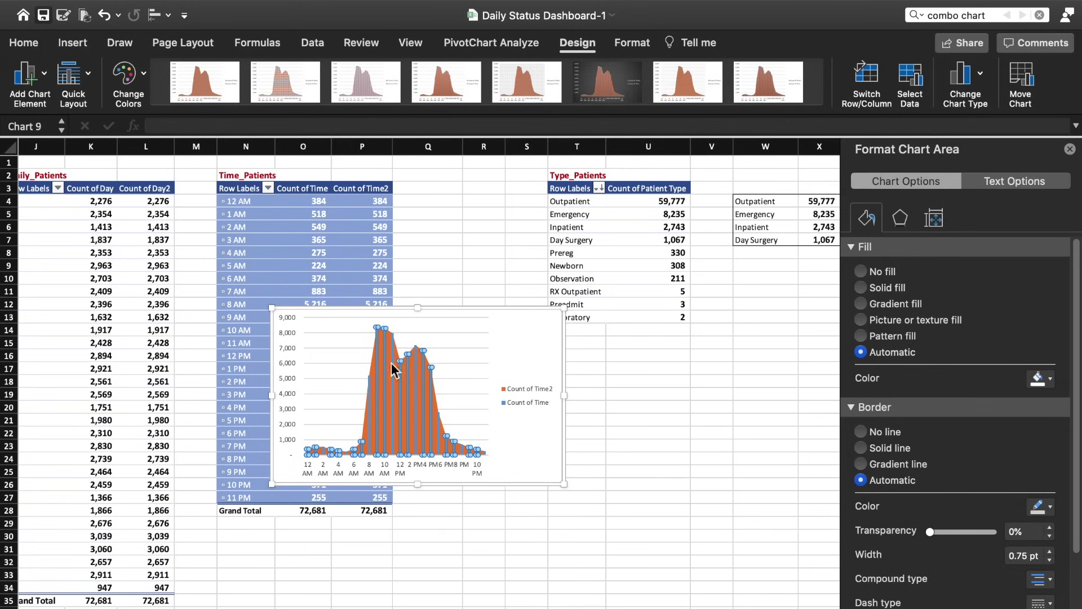
click(978, 70)
mouse_move(964, 119)
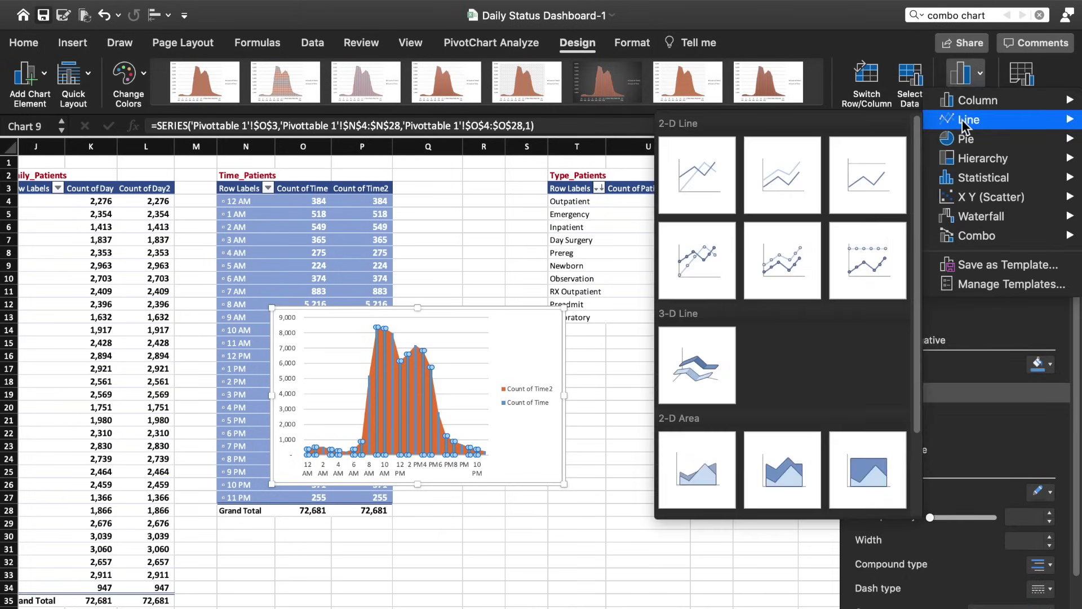
click(701, 170)
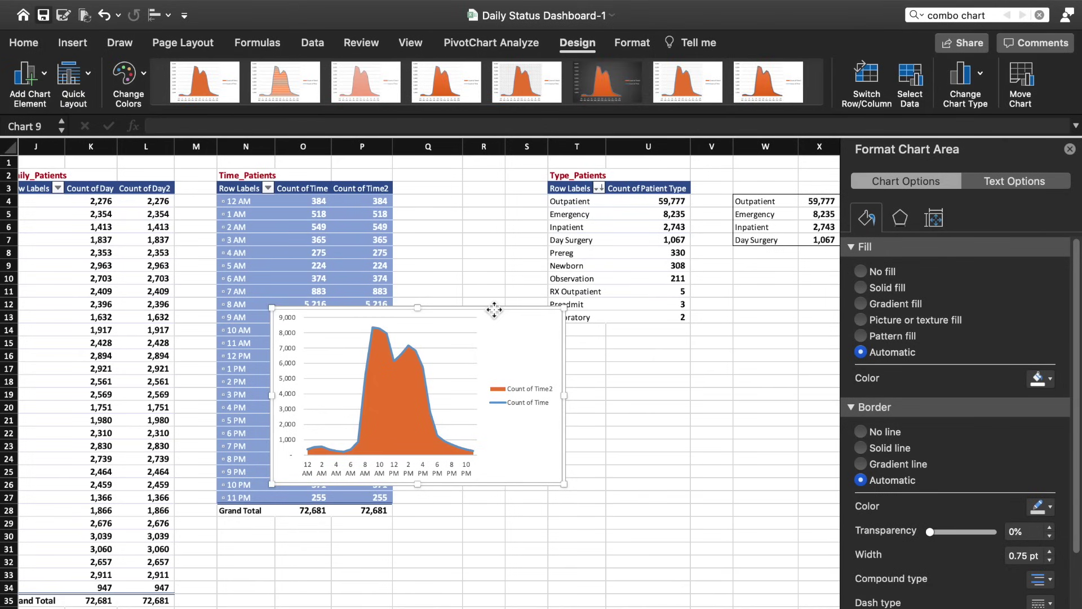
Step: Move the hourly chart to the Dashboard at cell L19 and delete its legend
key(super+x)
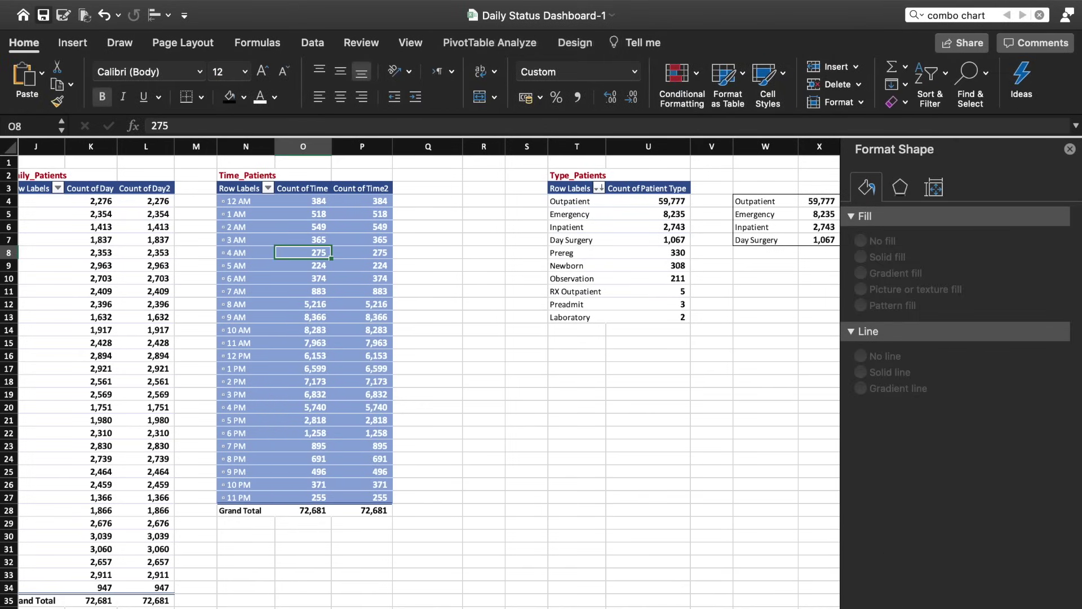
click(215, 606)
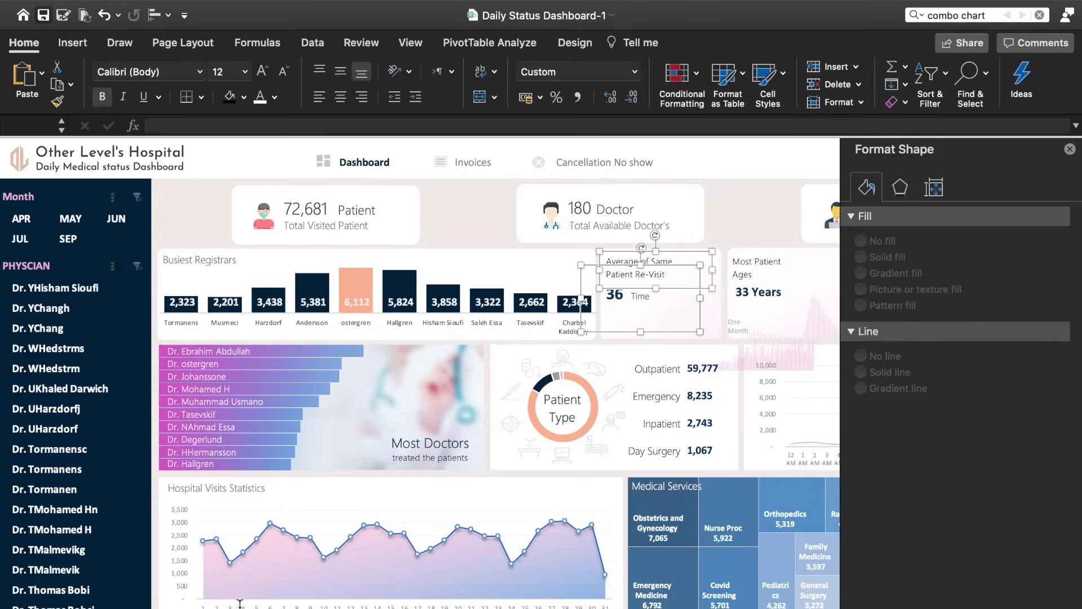
click(239, 604)
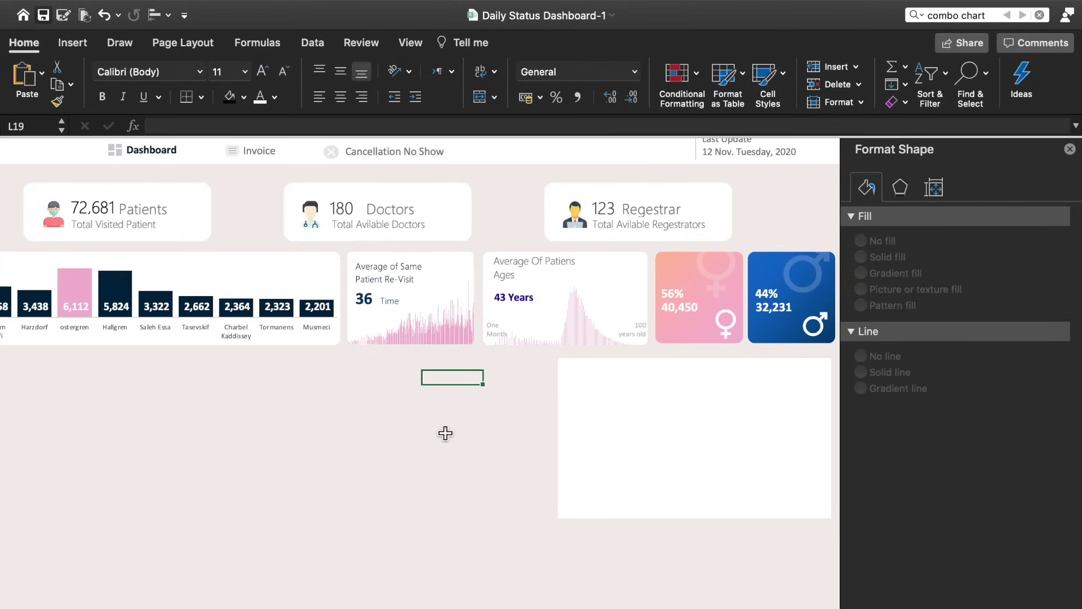
key(super+v)
scroll(721, 503, right, 3)
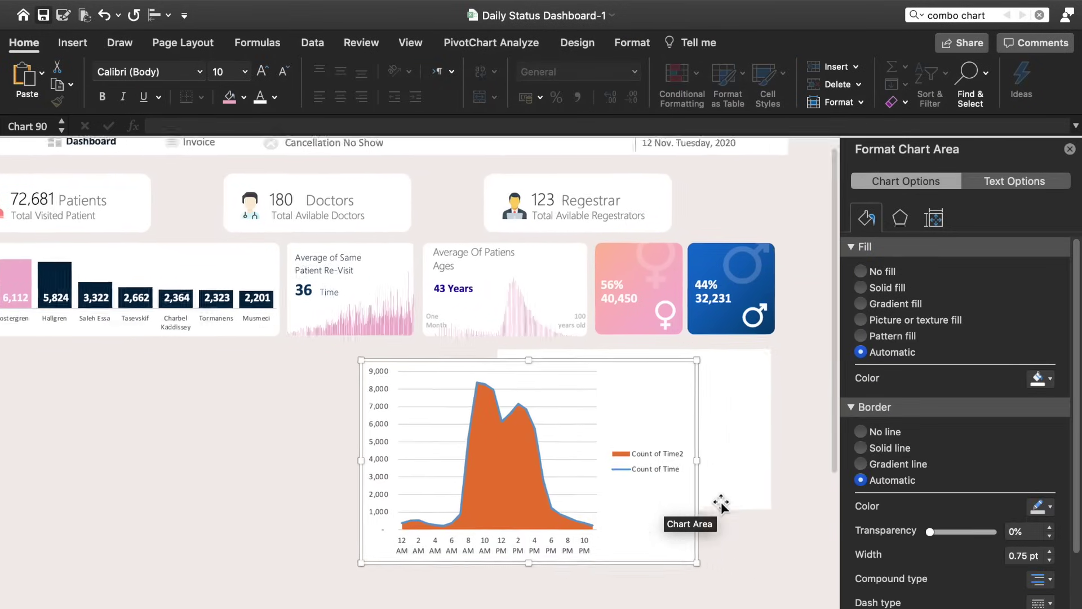
click(618, 446)
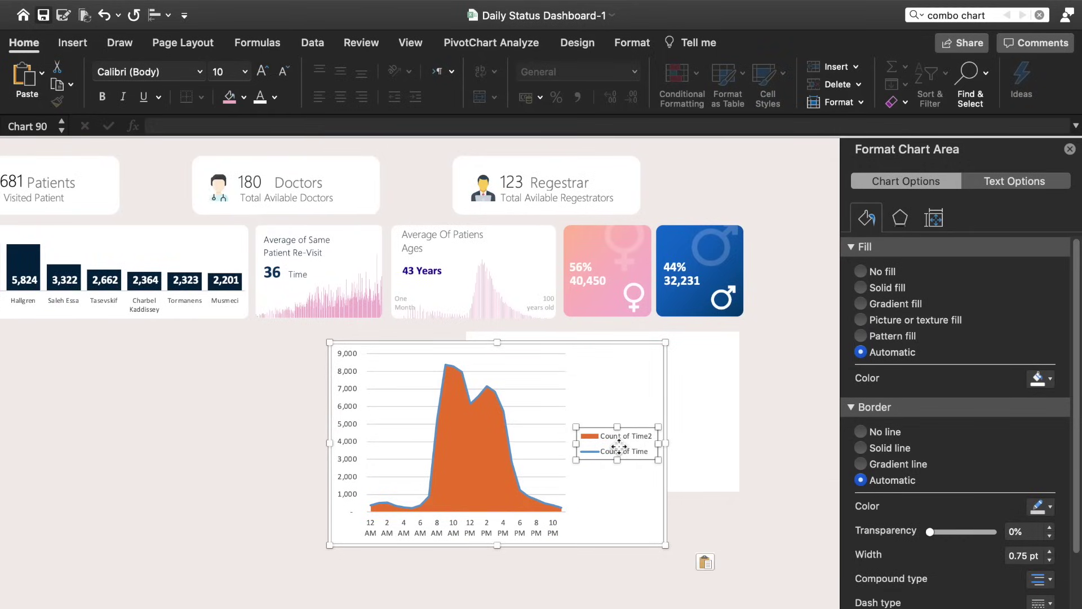
key(Delete)
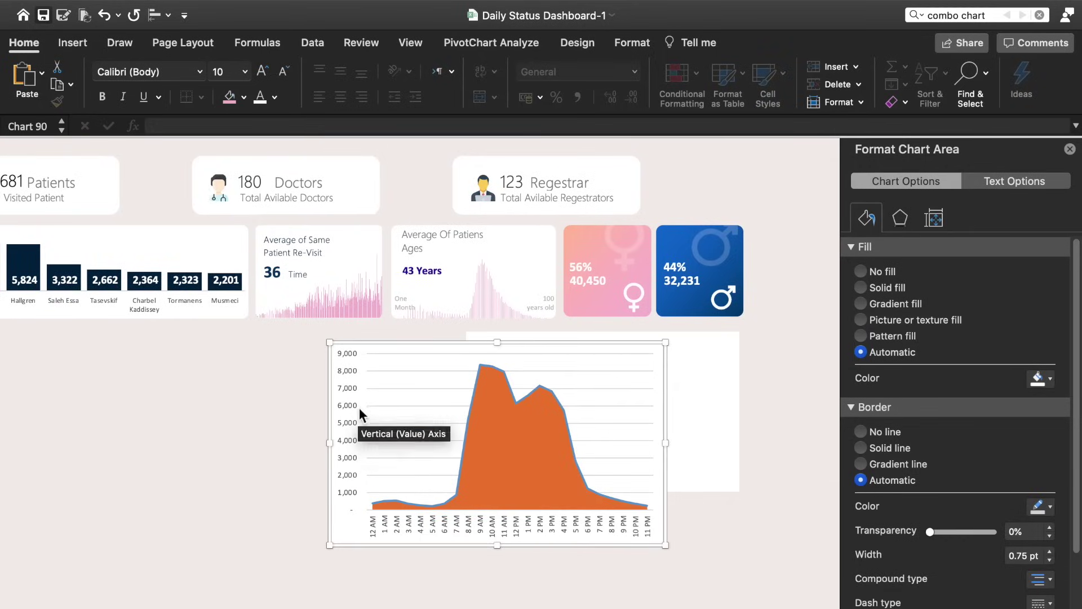
Step: Shorten the chart and set its fill and outline to none
click(531, 531)
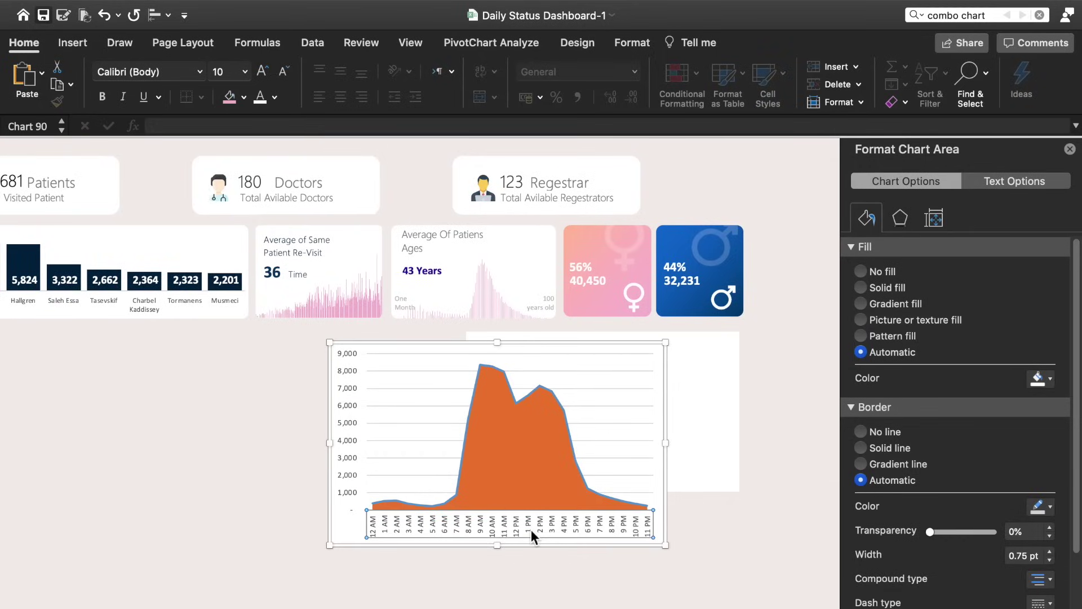
drag(497, 342, 497, 394)
click(244, 97)
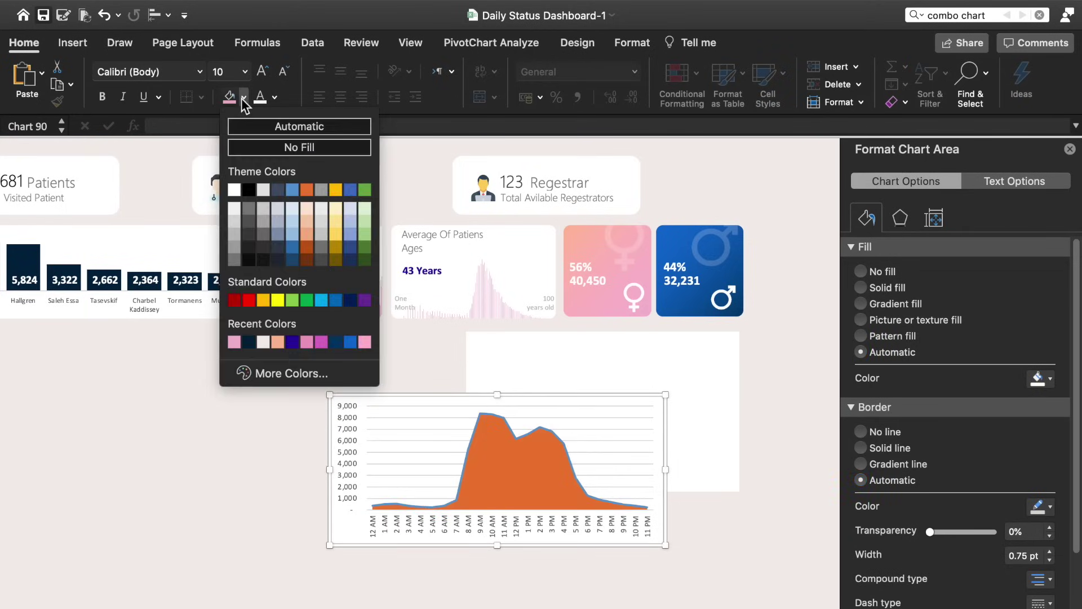
click(265, 145)
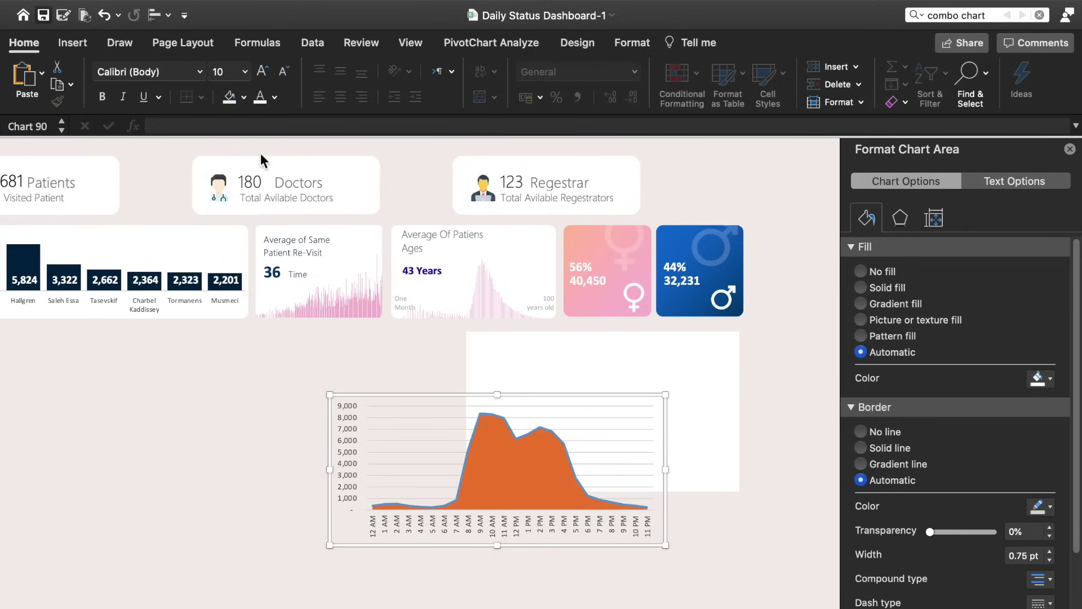
click(632, 43)
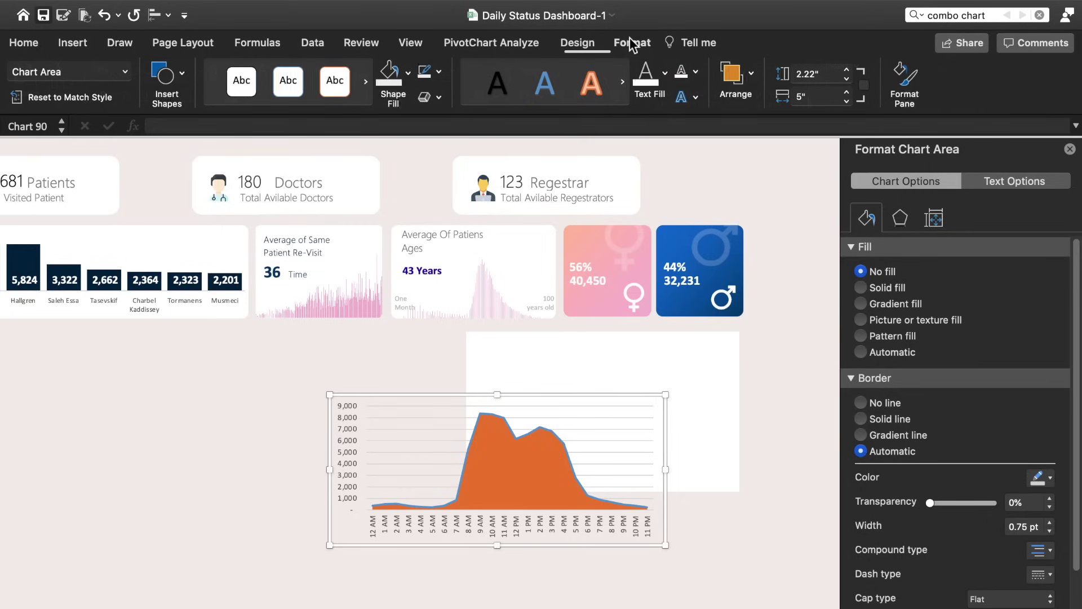
click(439, 72)
click(474, 120)
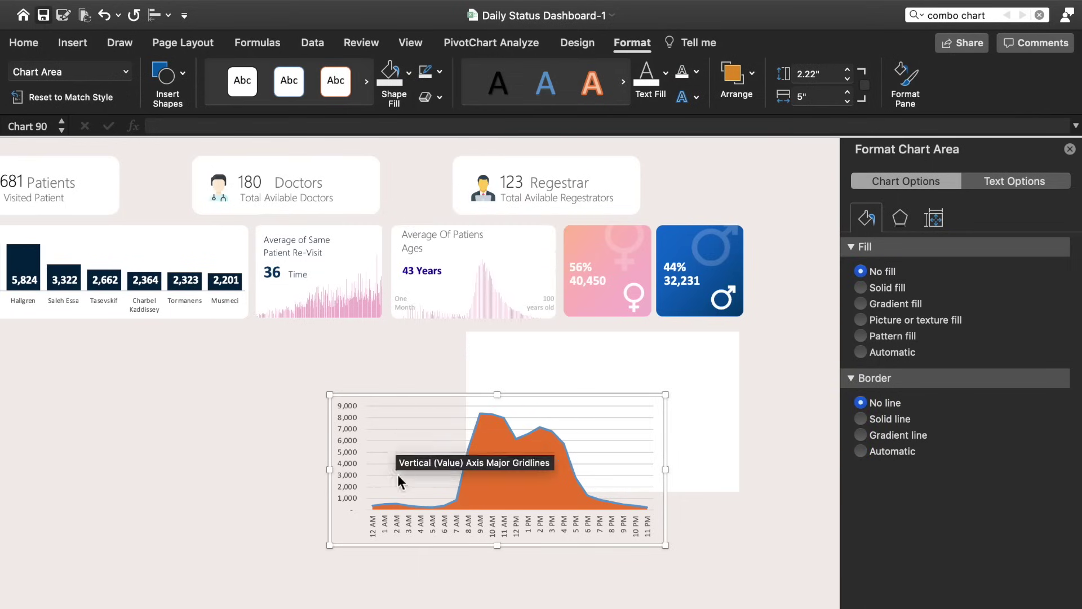
Step: Place the chart on the white card and resize the card to fit it
drag(394, 551, 476, 496)
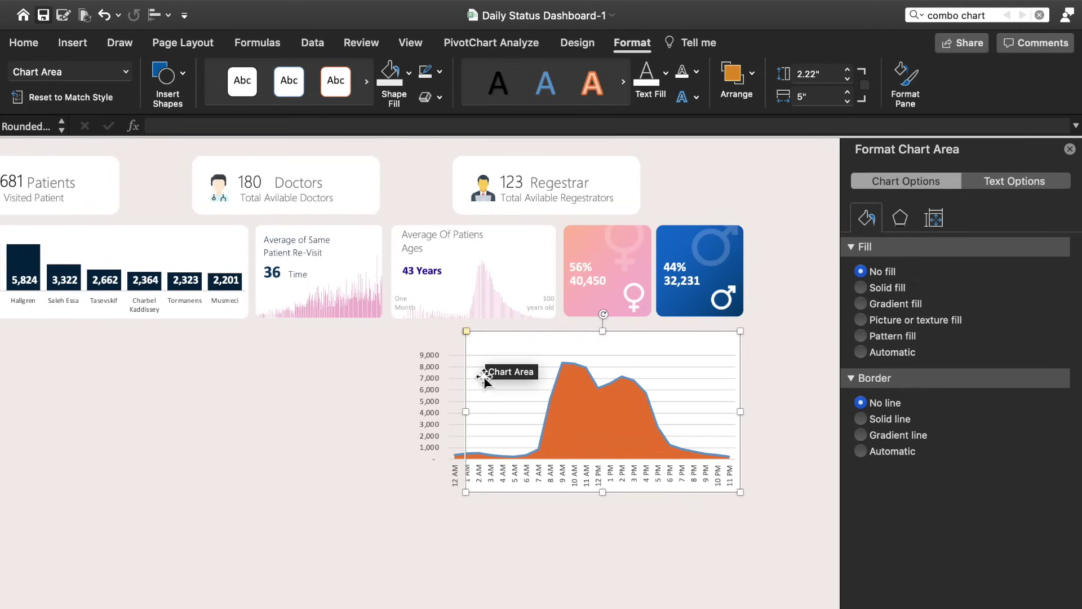
click(468, 418)
drag(467, 414, 447, 413)
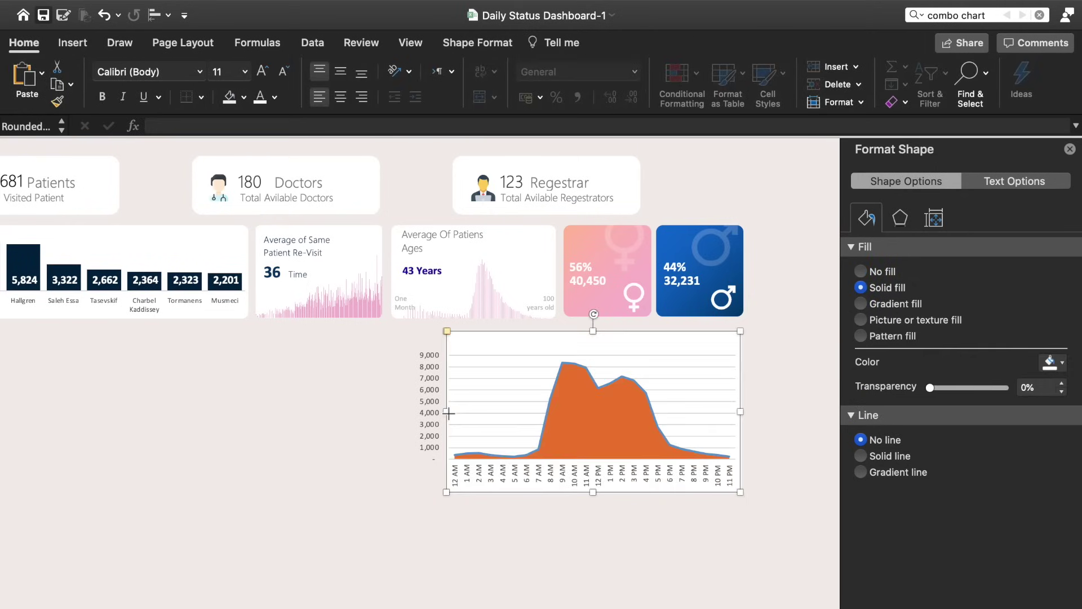
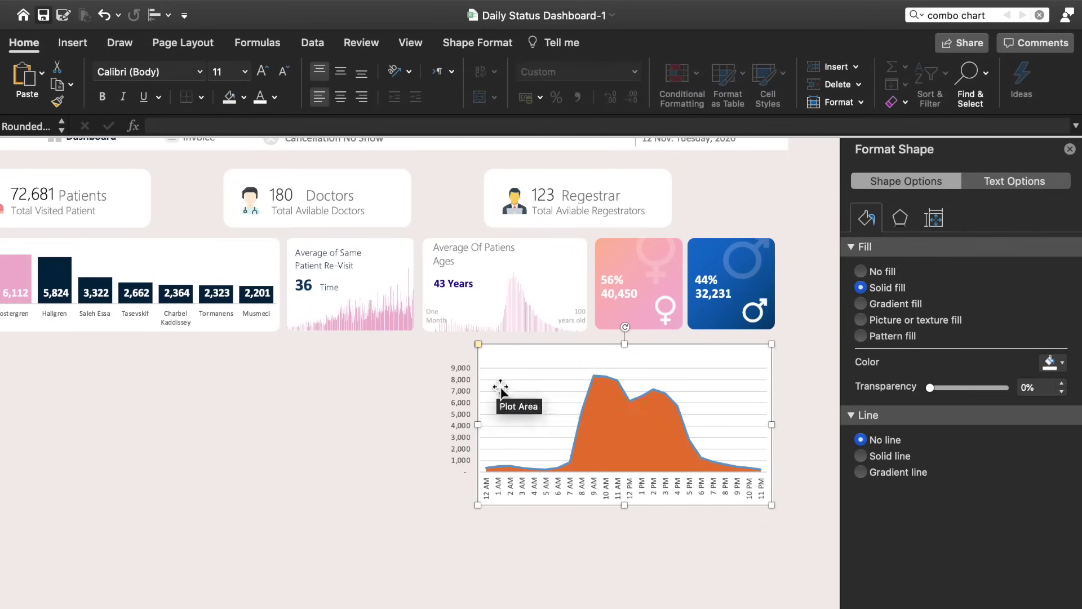
Step: Widen the white card behind the hourly area chart leftward
drag(479, 430, 439, 430)
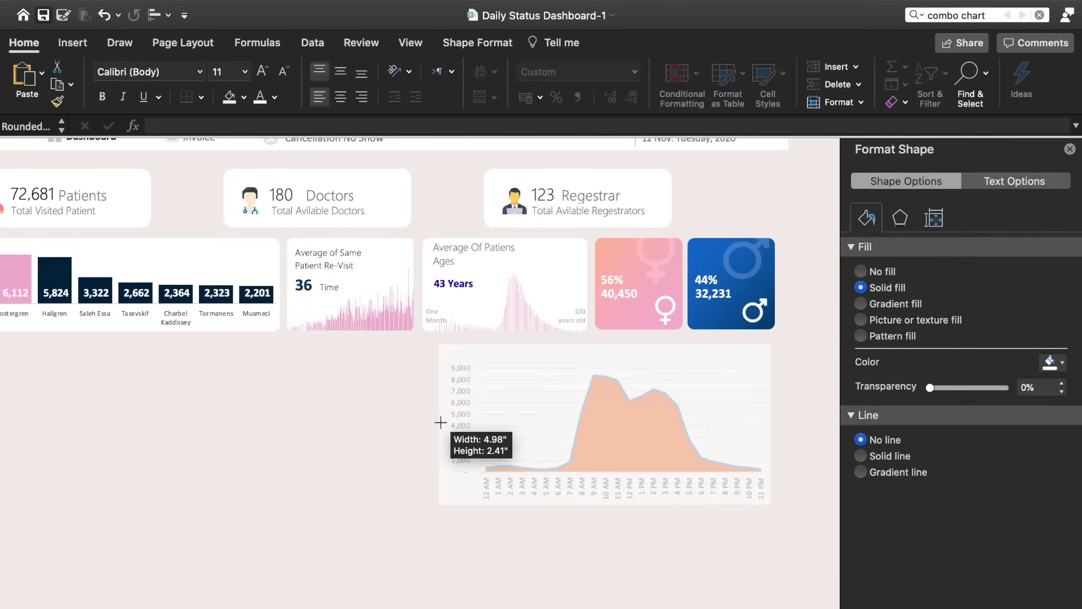
scroll(370, 435, left, 5)
scroll(378, 435, up, 1)
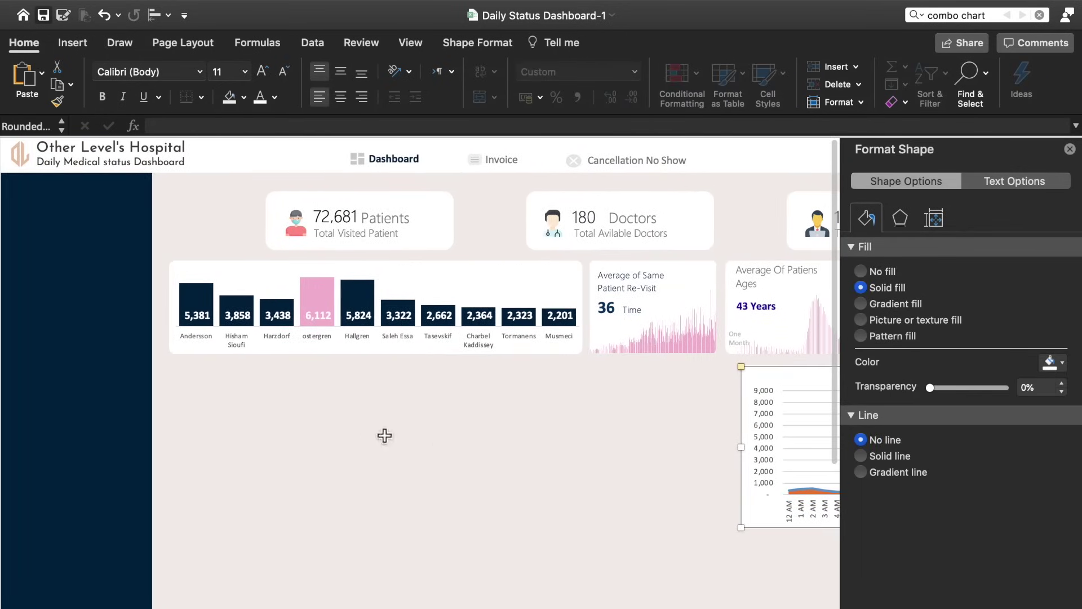
scroll(628, 557, right, 10)
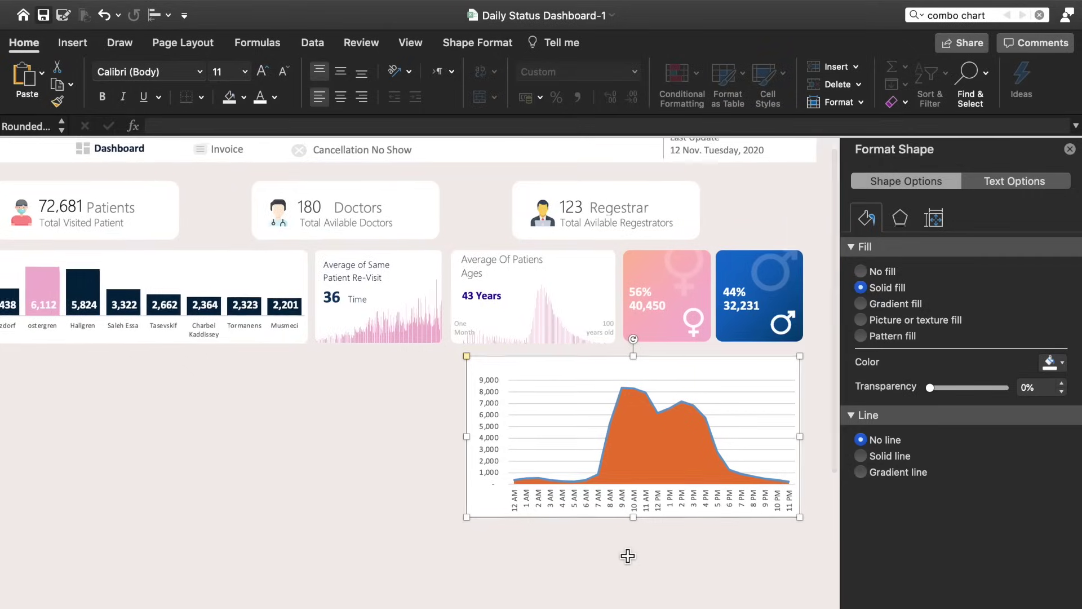
Step: Colour the chart's value-axis labels grey
click(360, 393)
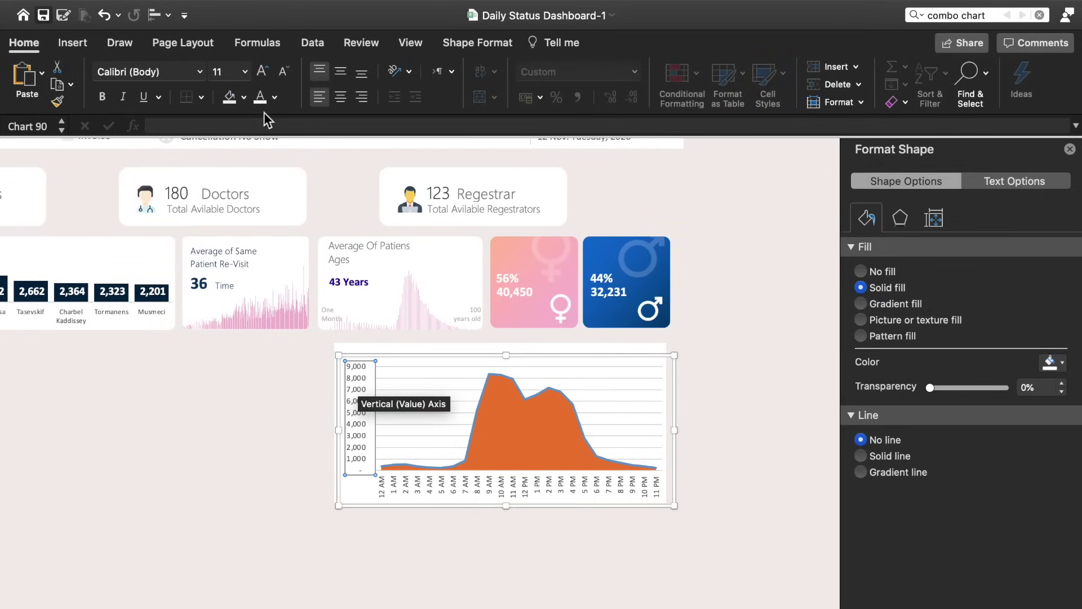
click(275, 99)
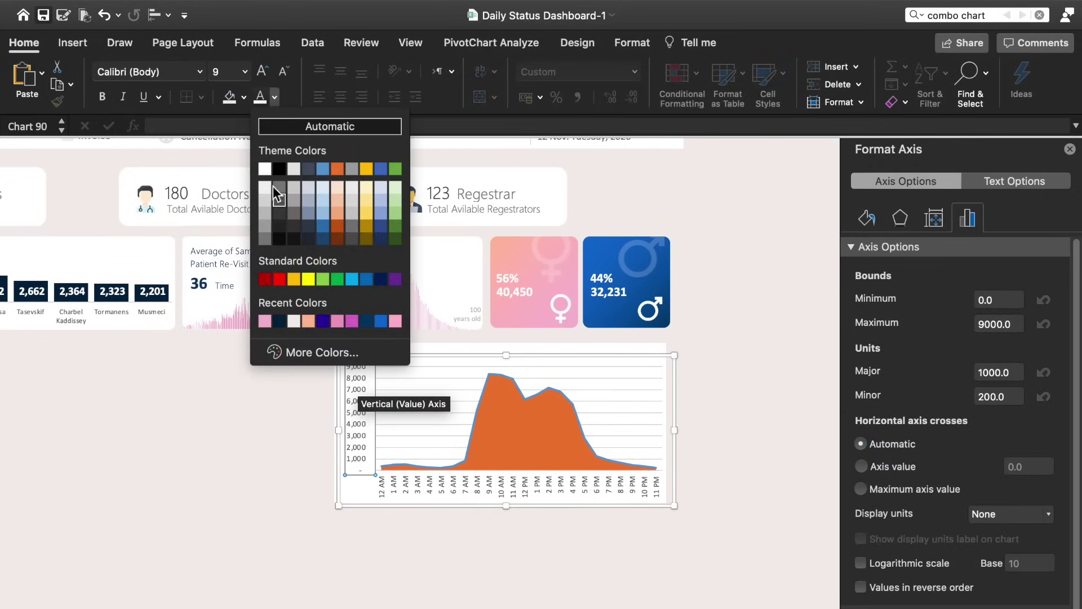
click(265, 238)
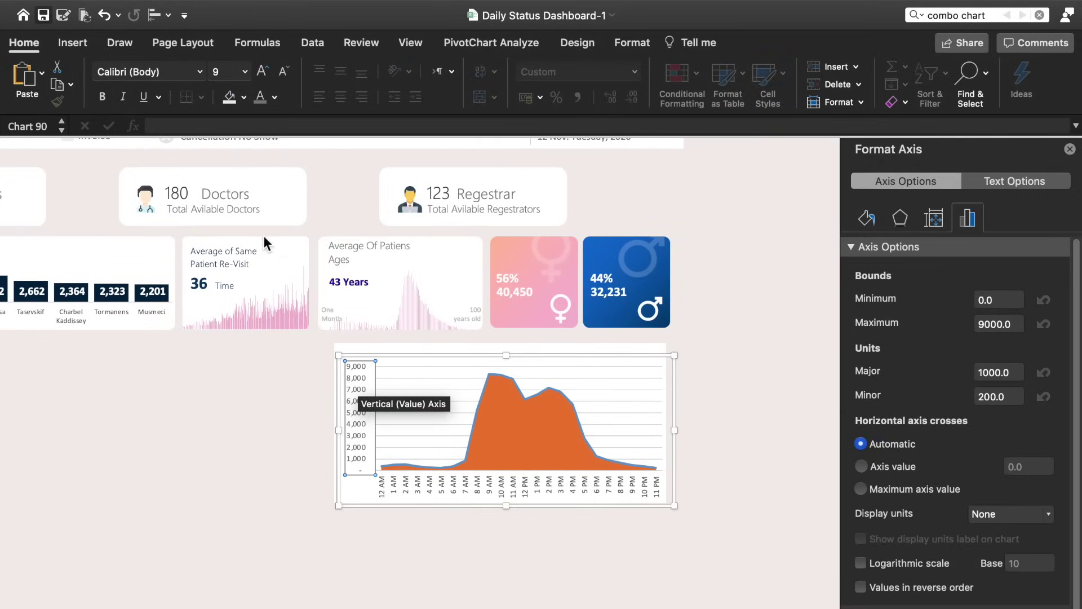
click(275, 99)
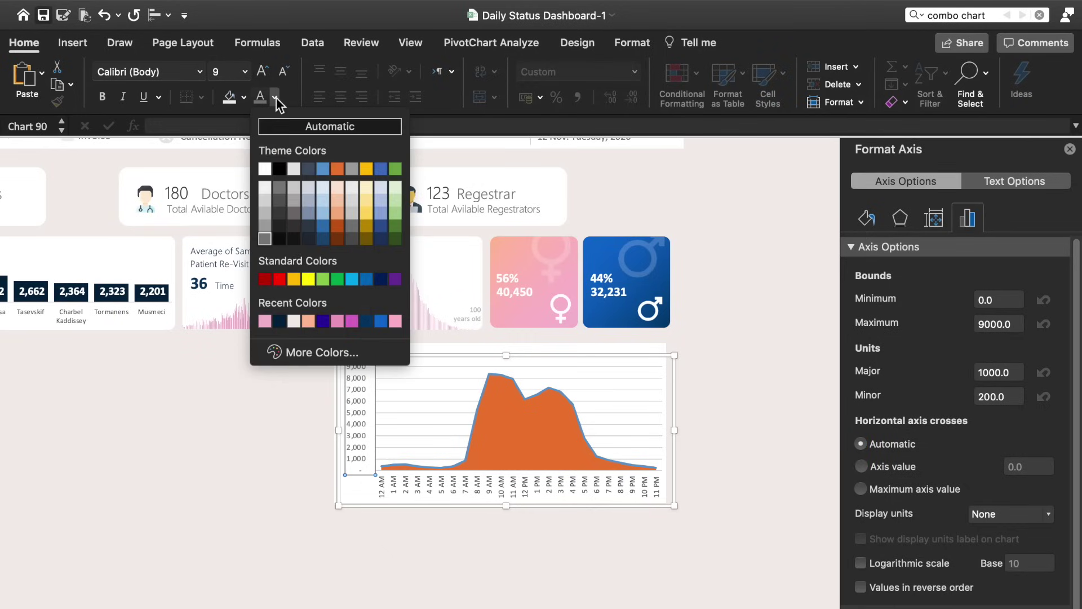
click(265, 238)
Step: Shrink the time-axis labels to size 8
click(454, 490)
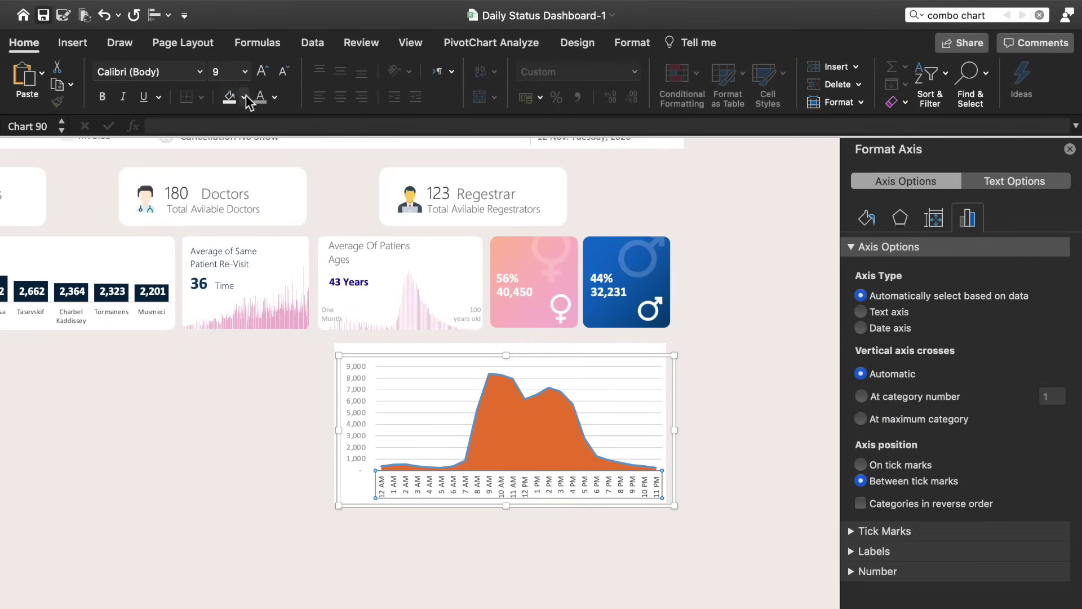
click(282, 78)
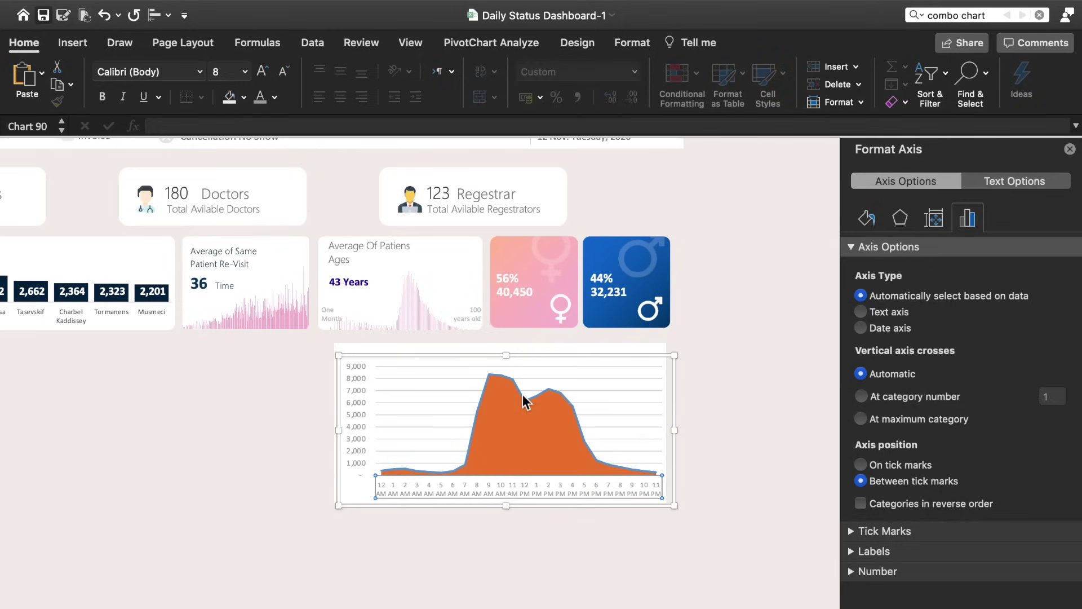
click(514, 410)
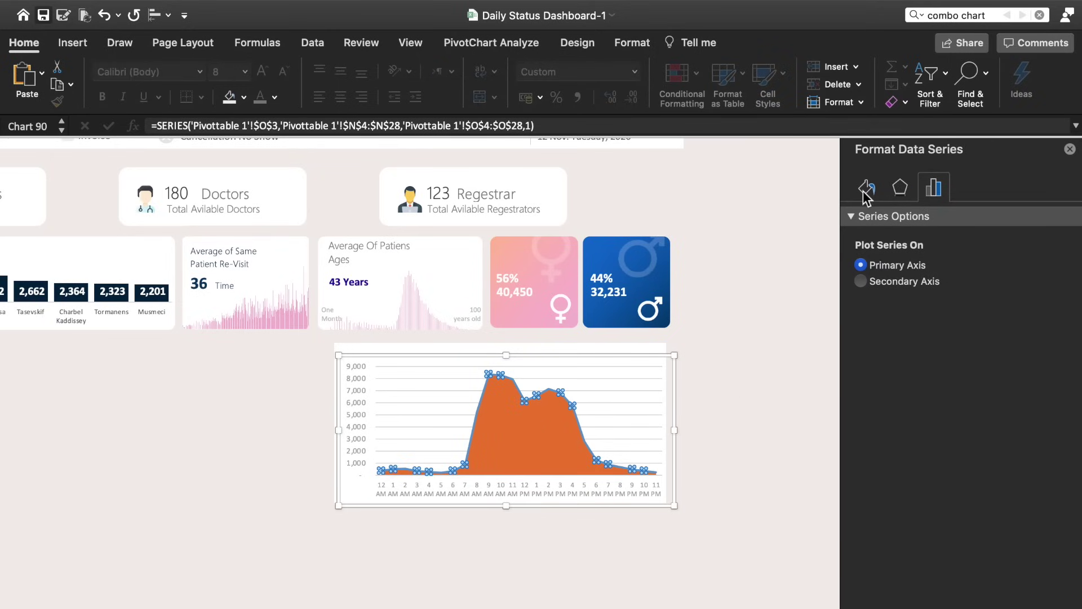
Step: Make the series a smoothed 1 pt line with a gradient line style
click(866, 189)
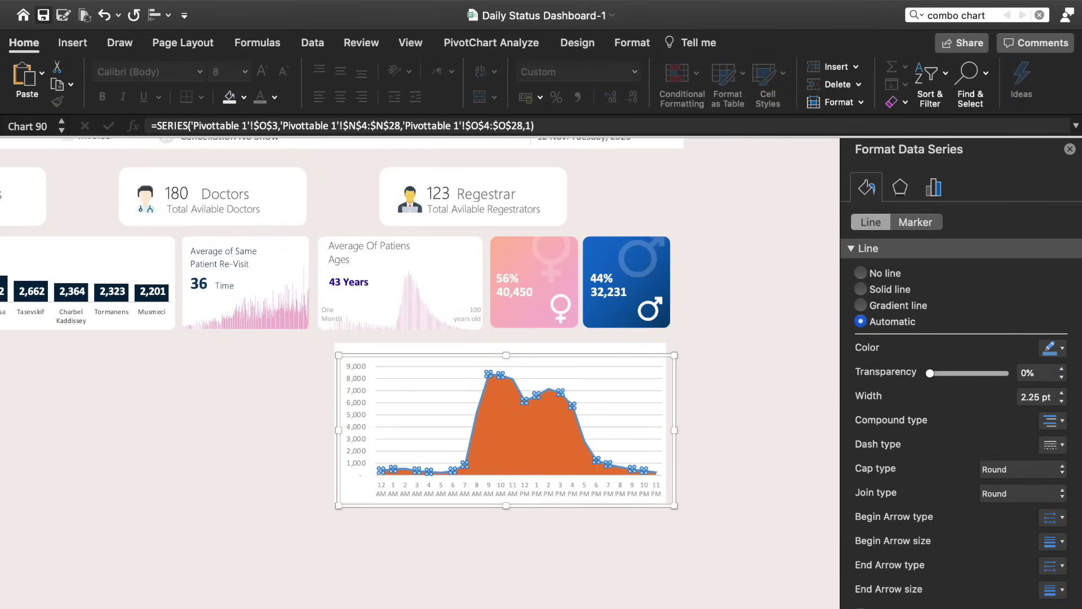
click(860, 607)
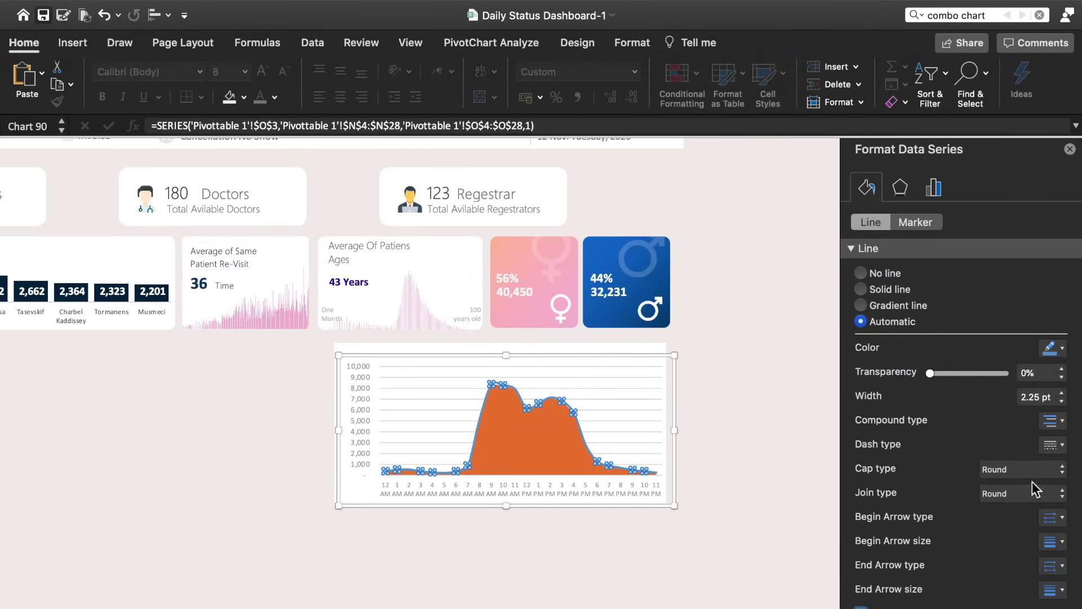
click(1061, 401)
text(1)
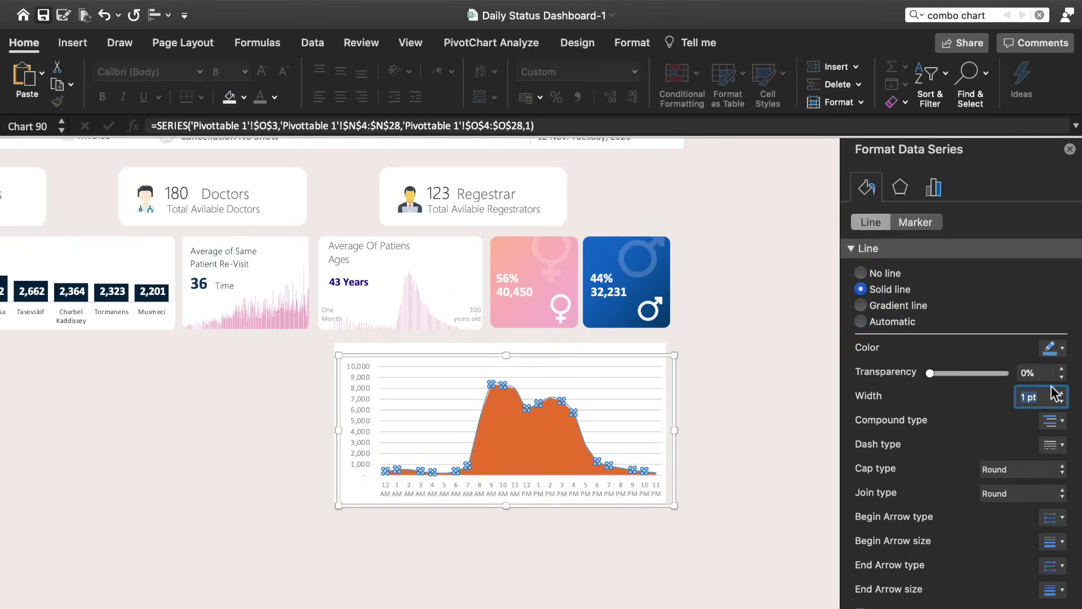
click(908, 305)
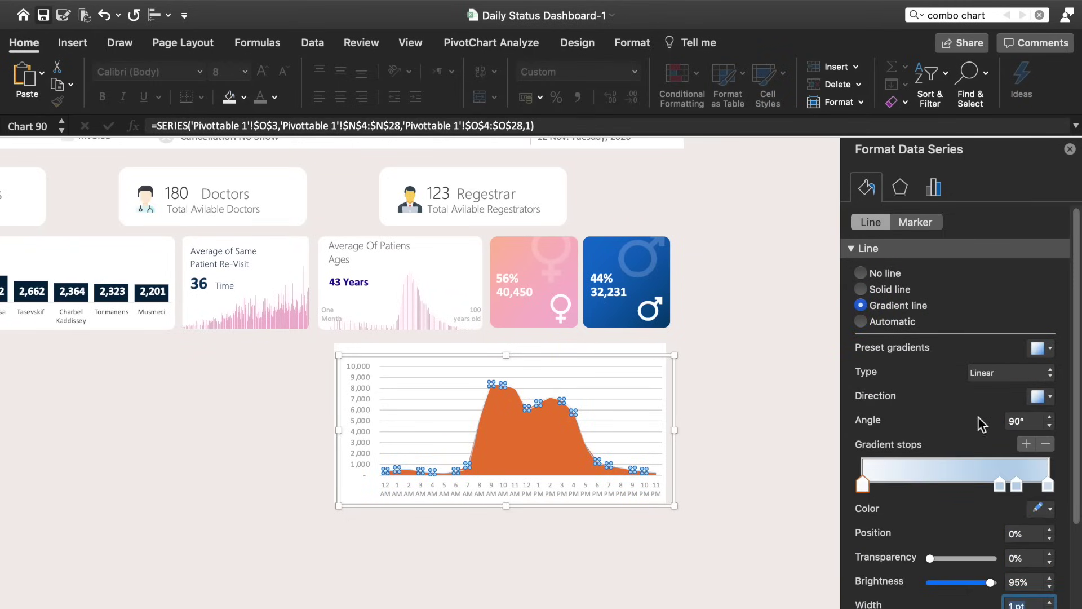
Step: Cut the line gradient to two stops, dark purple at the start and peach at the end
click(1046, 444)
click(1046, 444)
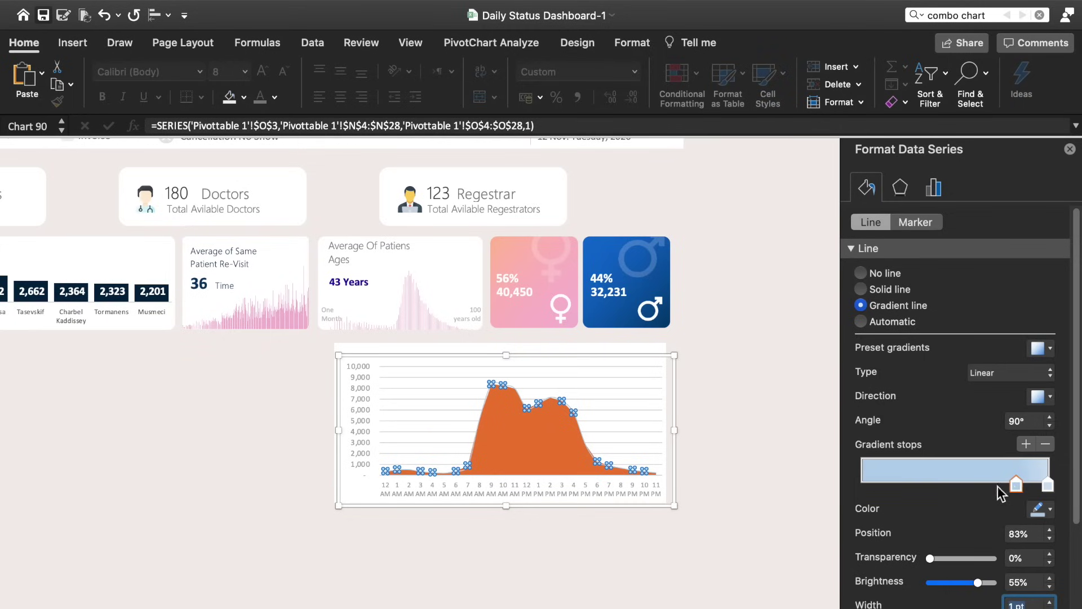
drag(998, 485, 862, 485)
click(1044, 510)
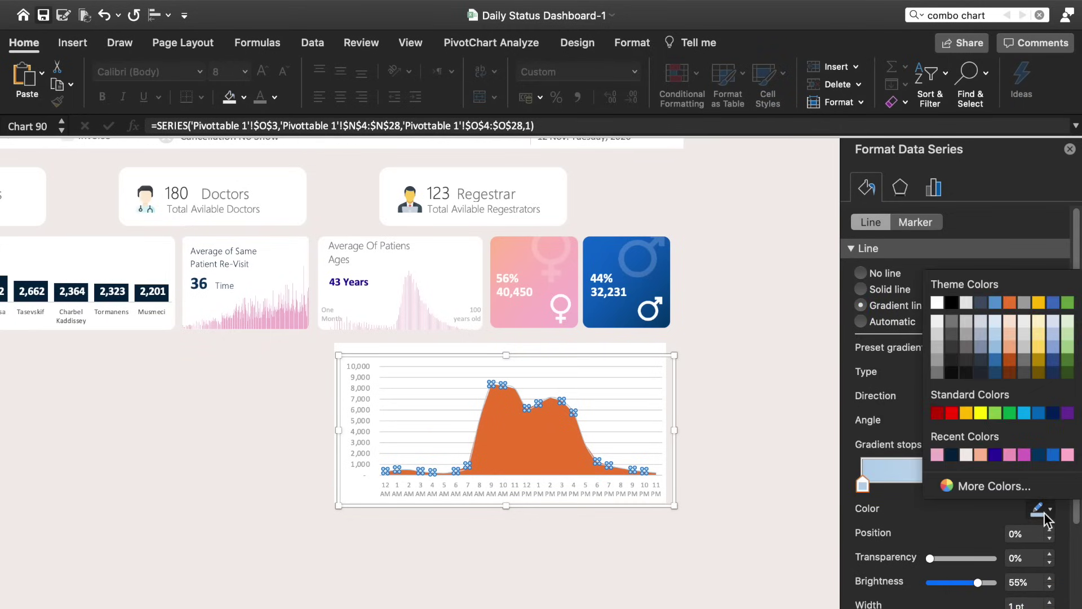
click(995, 454)
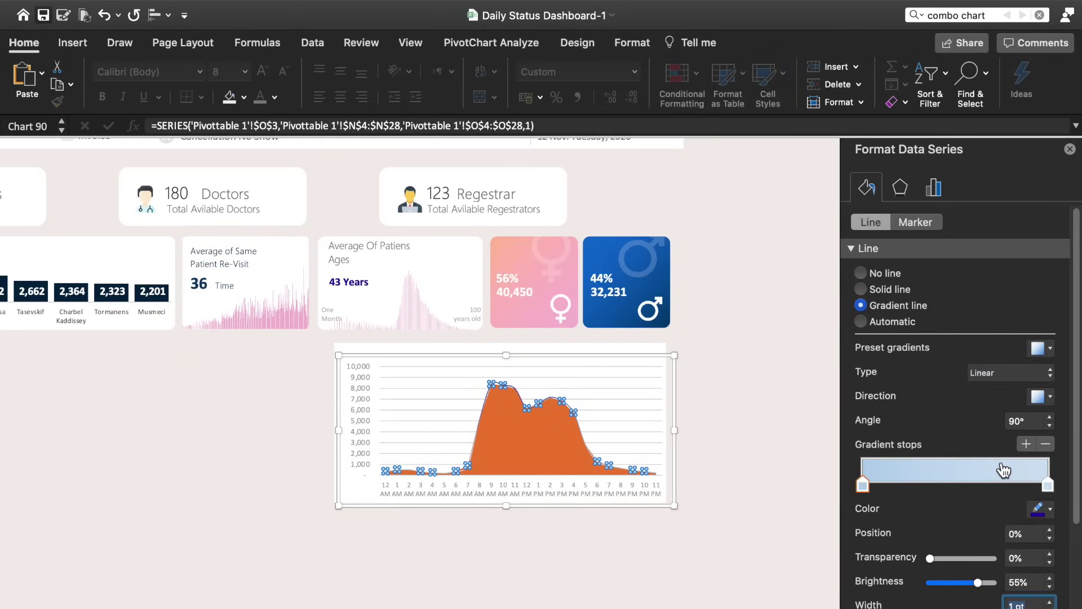
click(1047, 485)
click(1045, 510)
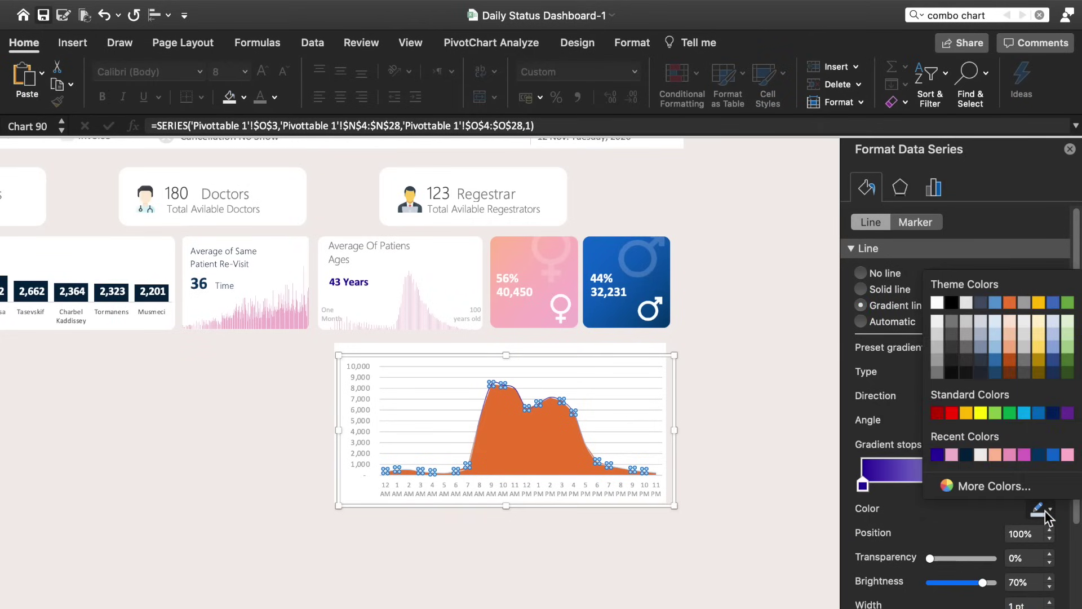
click(993, 454)
Step: Set the line gradient to run left to right at 0°
click(1042, 396)
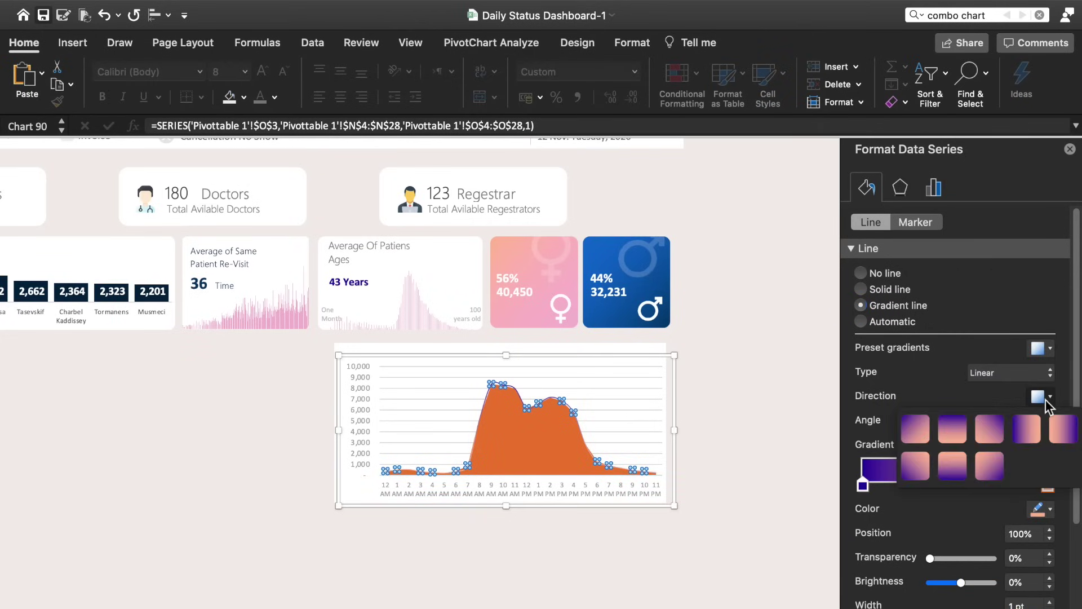
click(1019, 430)
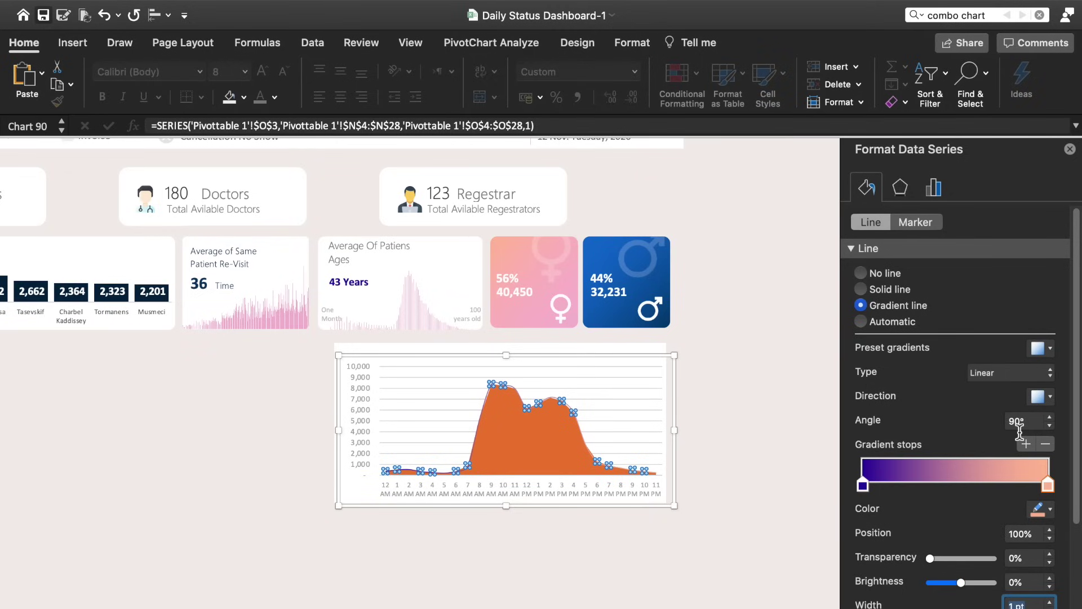
click(864, 485)
scroll(983, 539, down, 2)
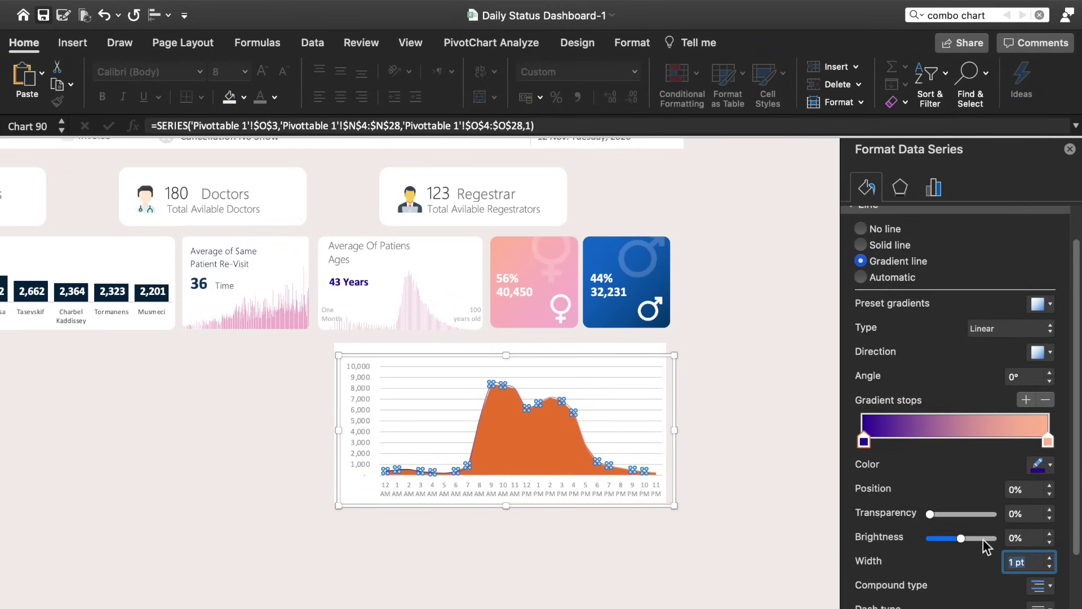
Step: Give the orange area series a linear gradient fill running vertically at 90°
click(547, 430)
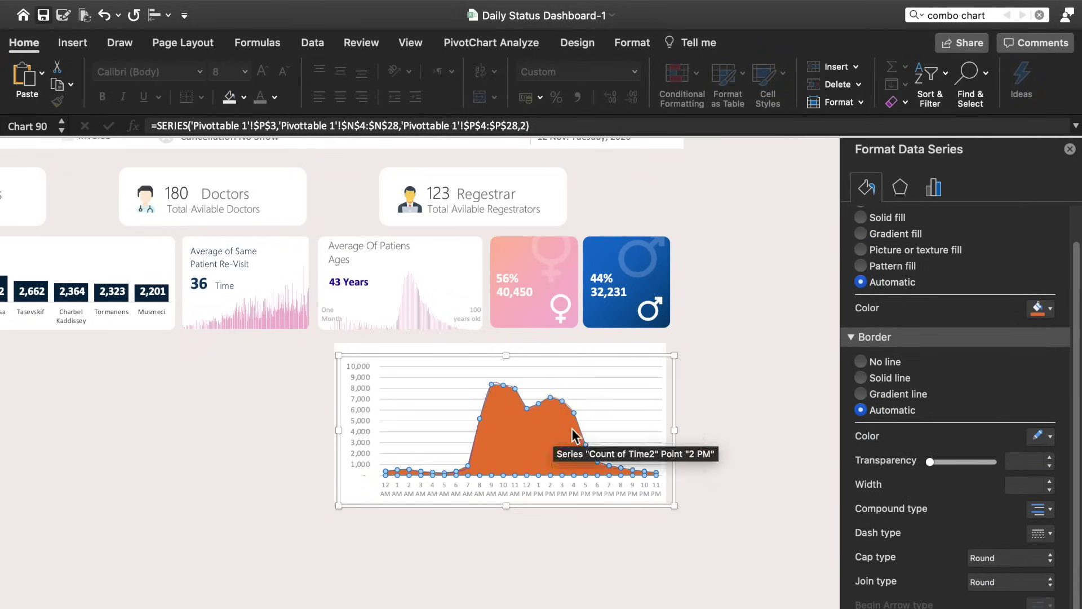
scroll(881, 363, up, 2)
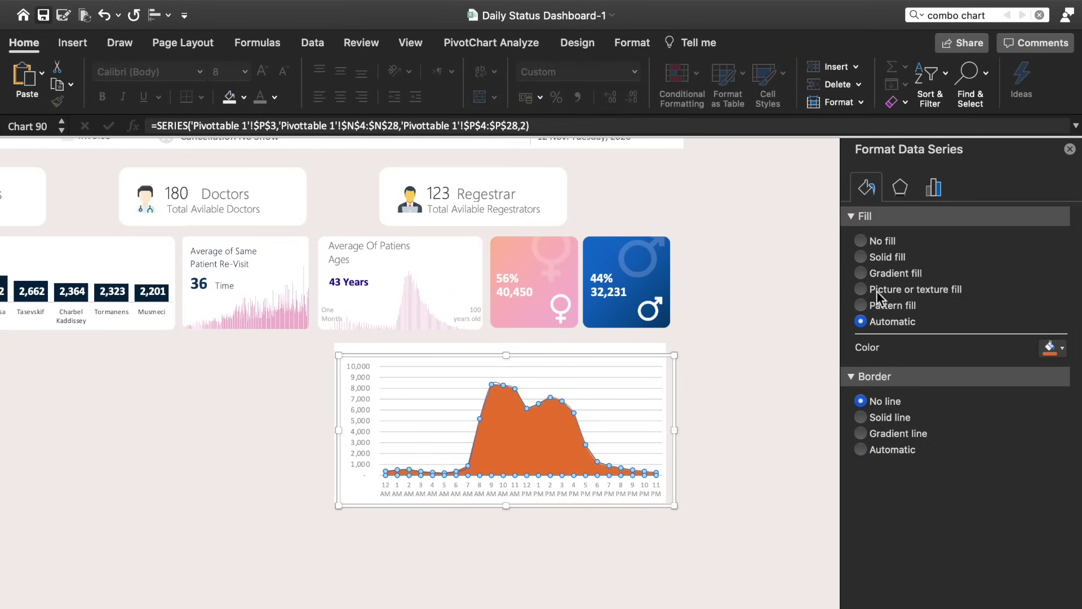
click(881, 275)
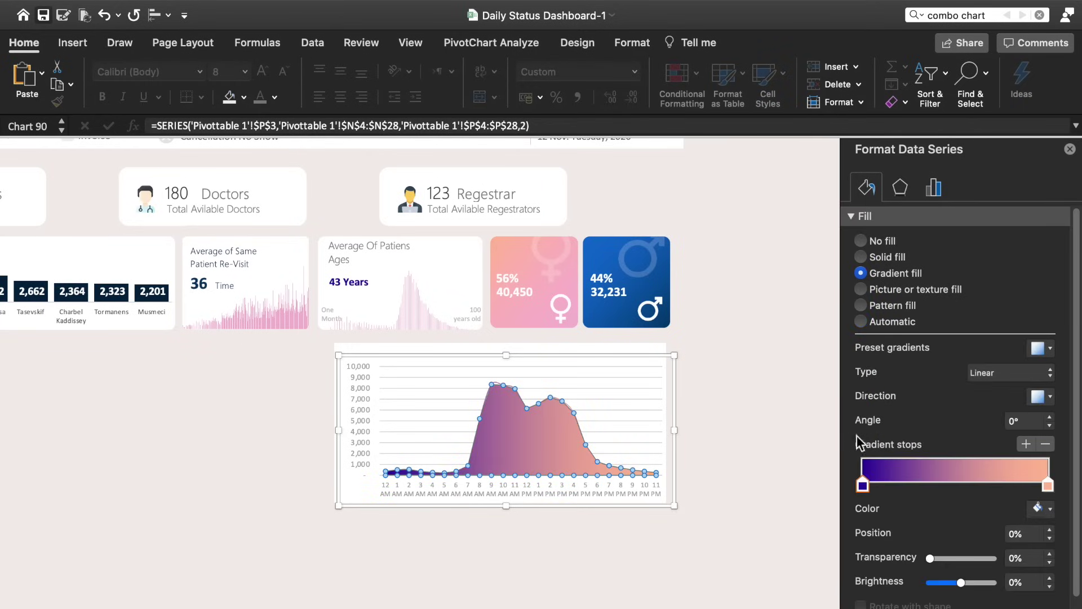
click(1047, 377)
click(1037, 372)
click(1047, 398)
click(955, 427)
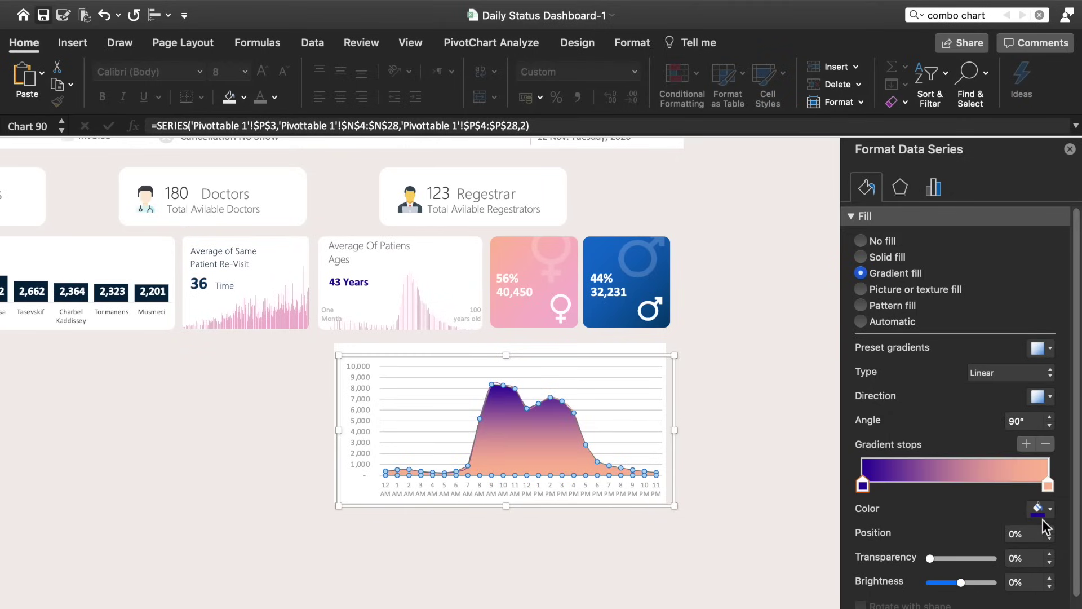
Step: Colour the gradient stop pink and raise stop transparency, fading to 82% at the end
click(1024, 508)
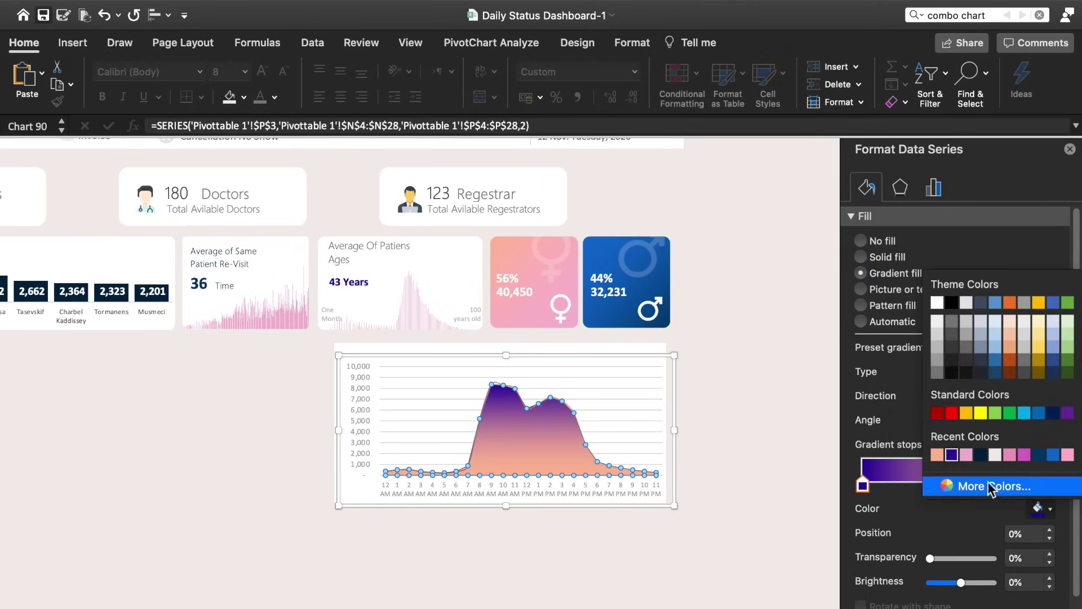
click(967, 456)
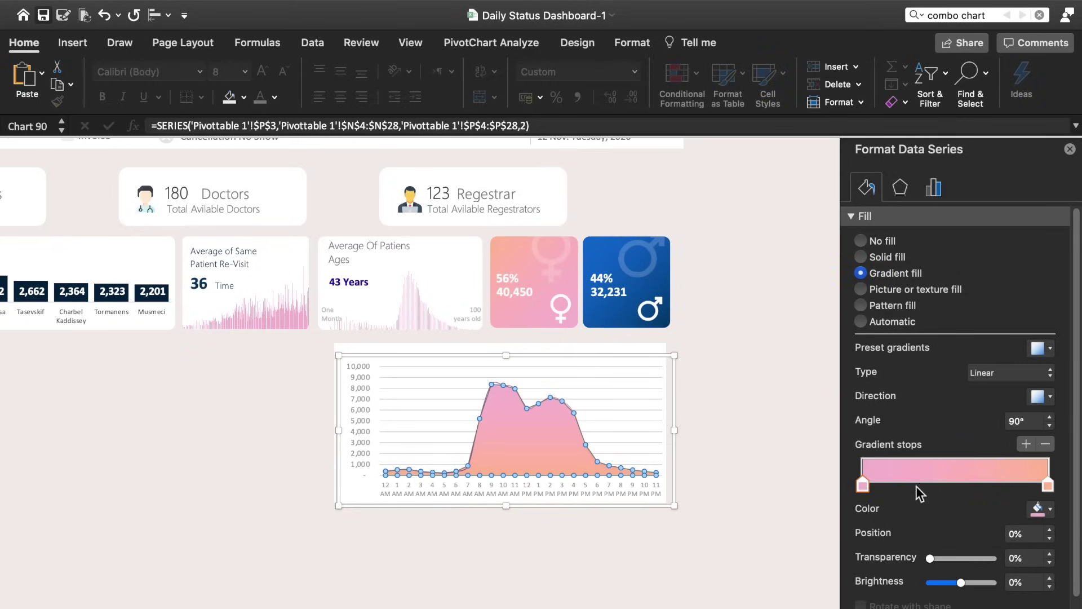
drag(931, 558, 967, 558)
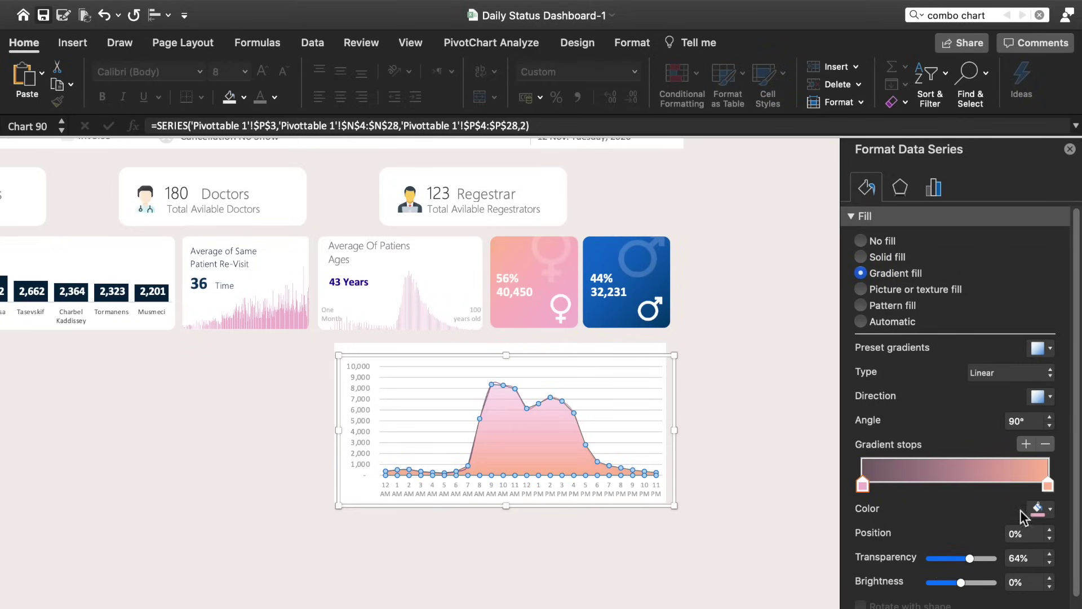
click(1047, 487)
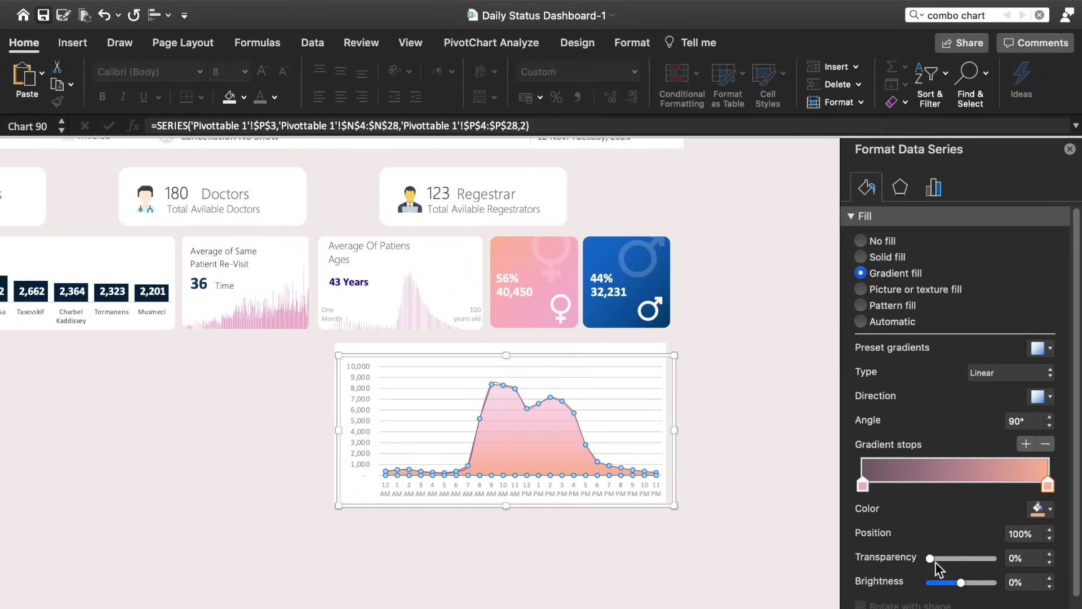
mouse_move(930, 559)
mouse_down()
mouse_move(1018, 561)
mouse_move(981, 559)
mouse_up()
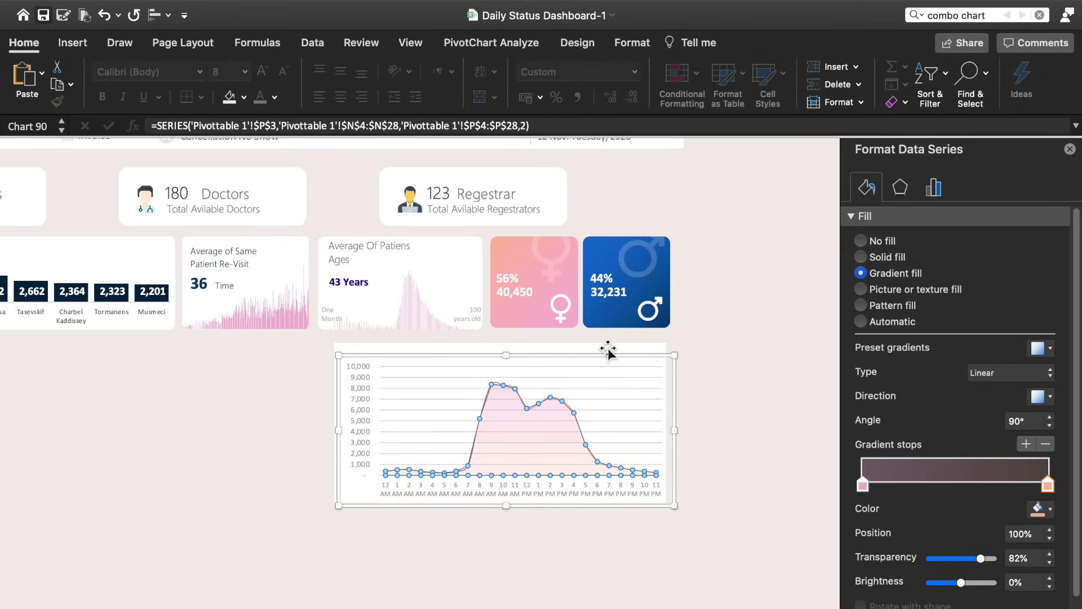
click(733, 417)
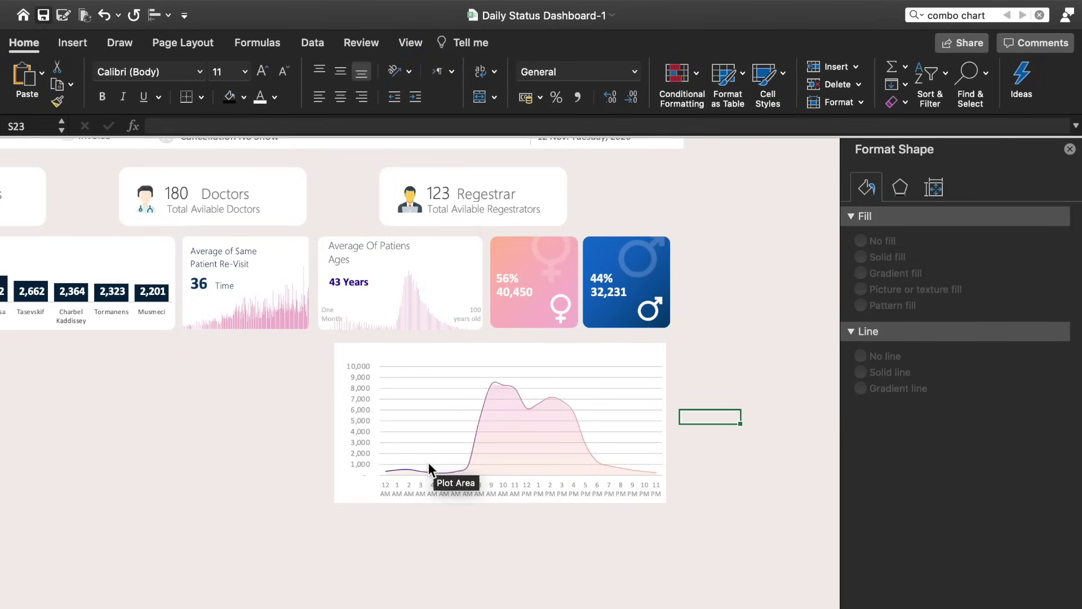
Step: Recolour the area chart's horizontal gridlines a pale shade
click(455, 382)
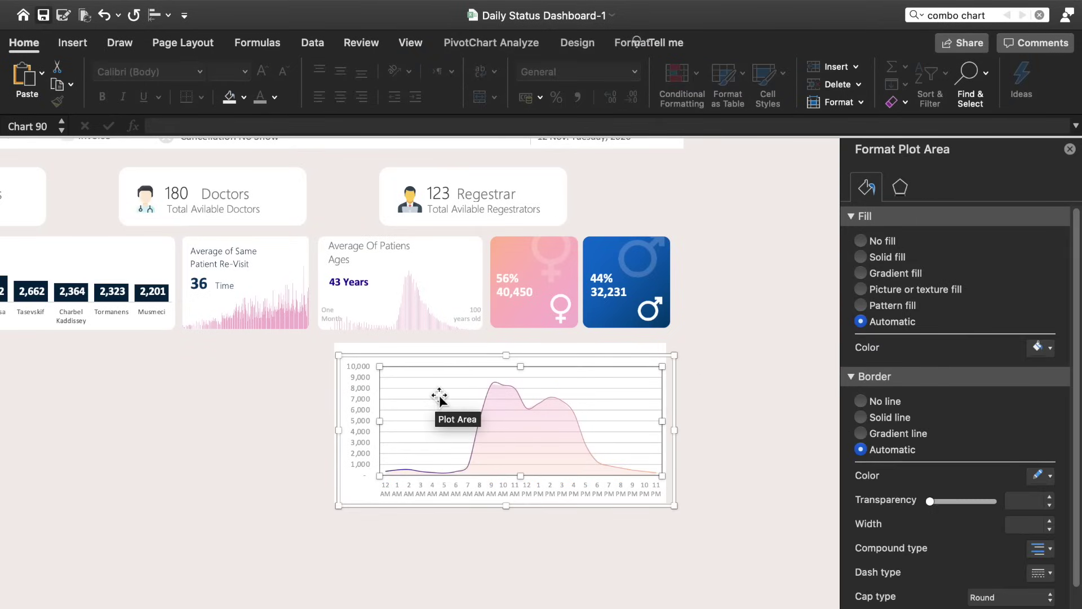
click(438, 398)
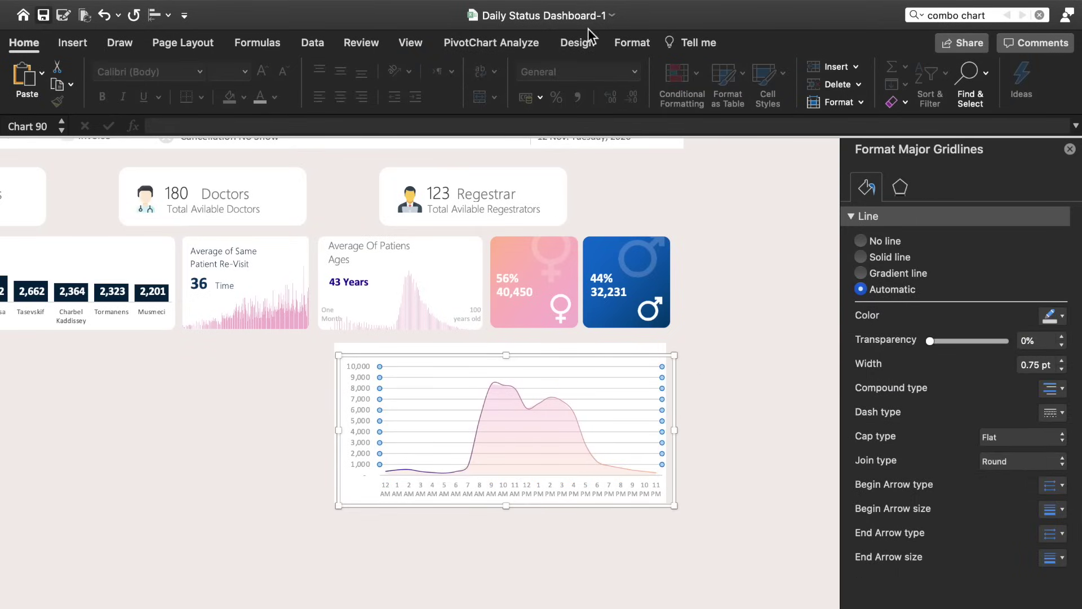
click(661, 45)
click(648, 45)
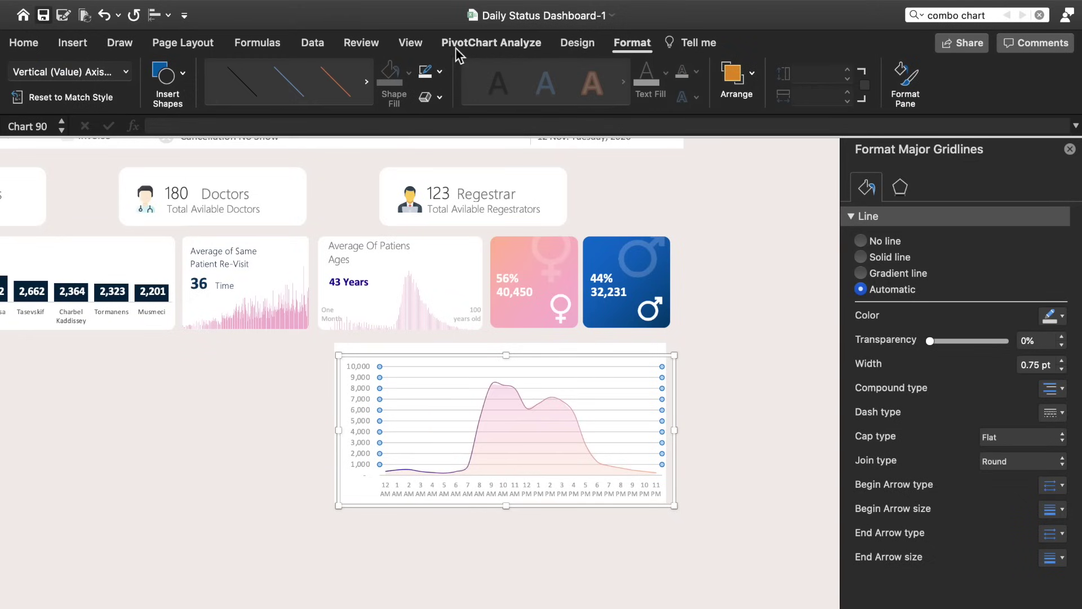
click(439, 71)
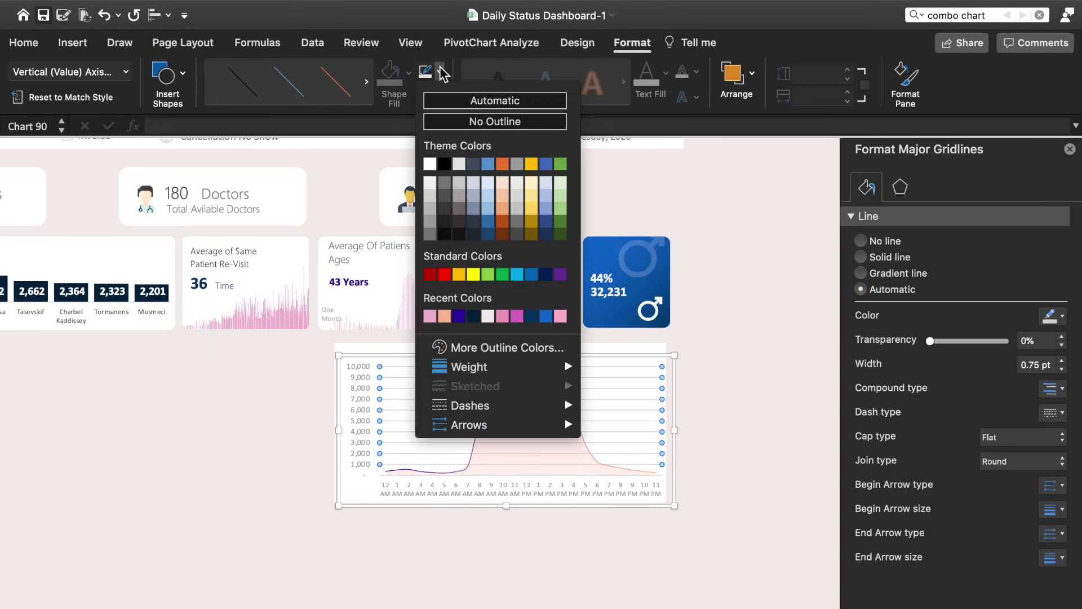
click(430, 182)
Step: Reposition the area chart on the dashboard beneath the gender tiles
click(300, 417)
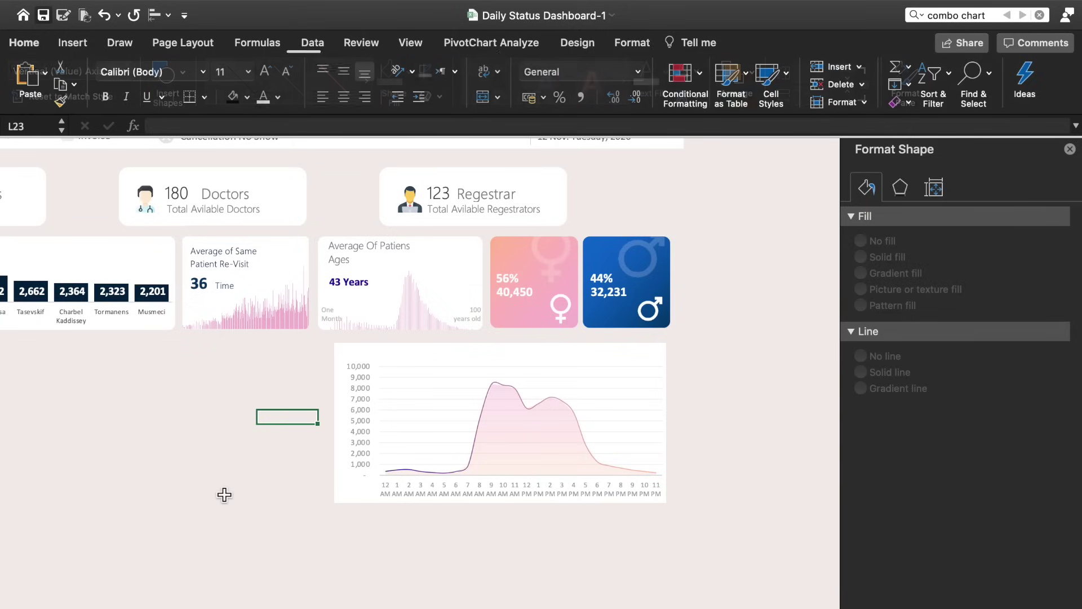
click(358, 403)
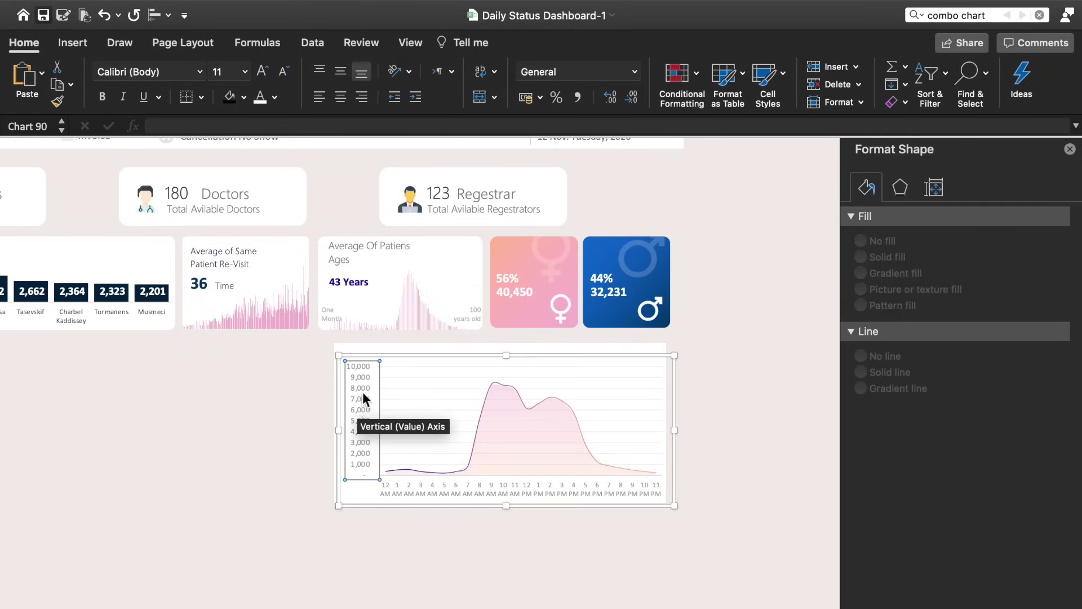
drag(423, 361, 420, 356)
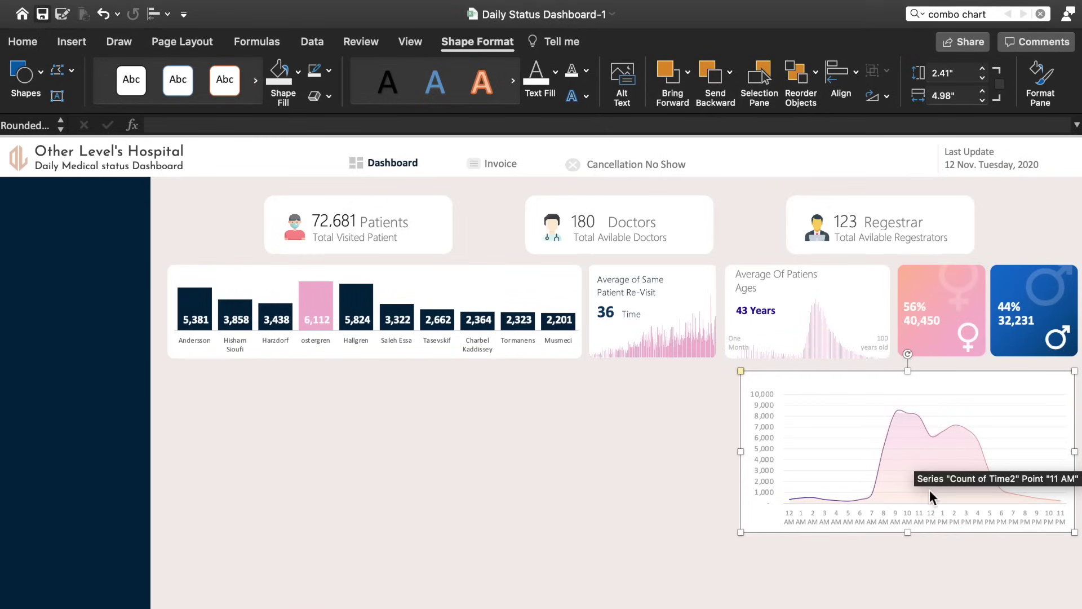
Step: Set the white card to 1.9" tall, then move the area chart up and shorten it to fit inside
click(982, 78)
text(1.8)
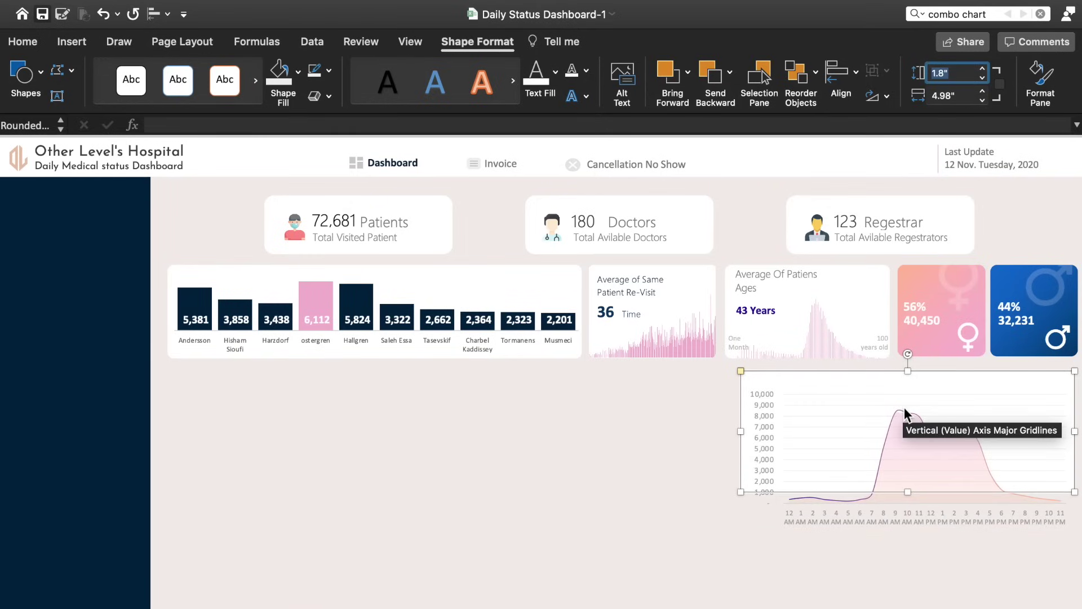
click(982, 69)
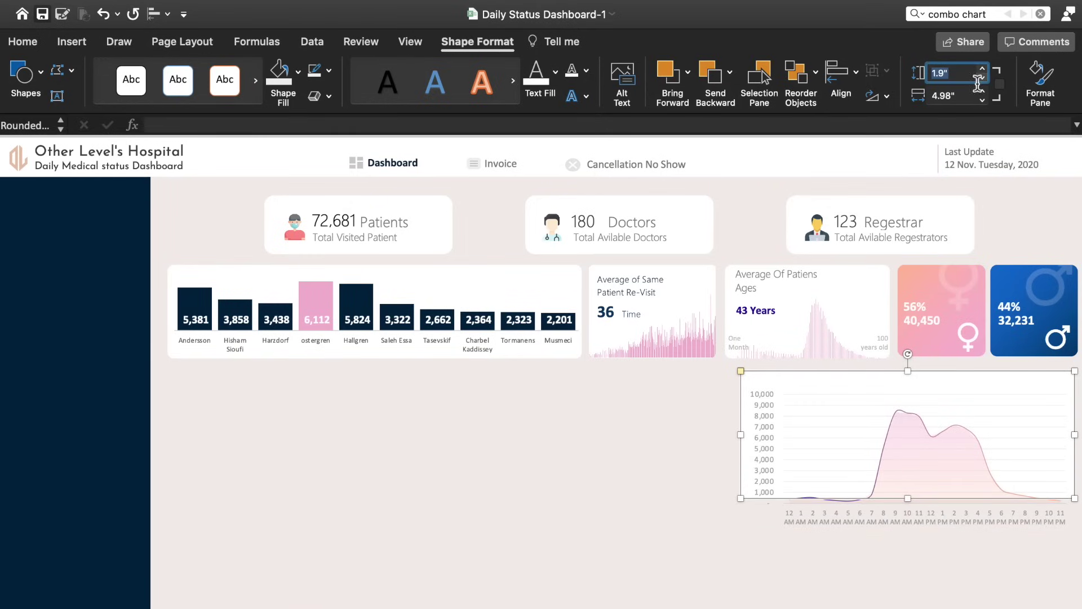
click(925, 395)
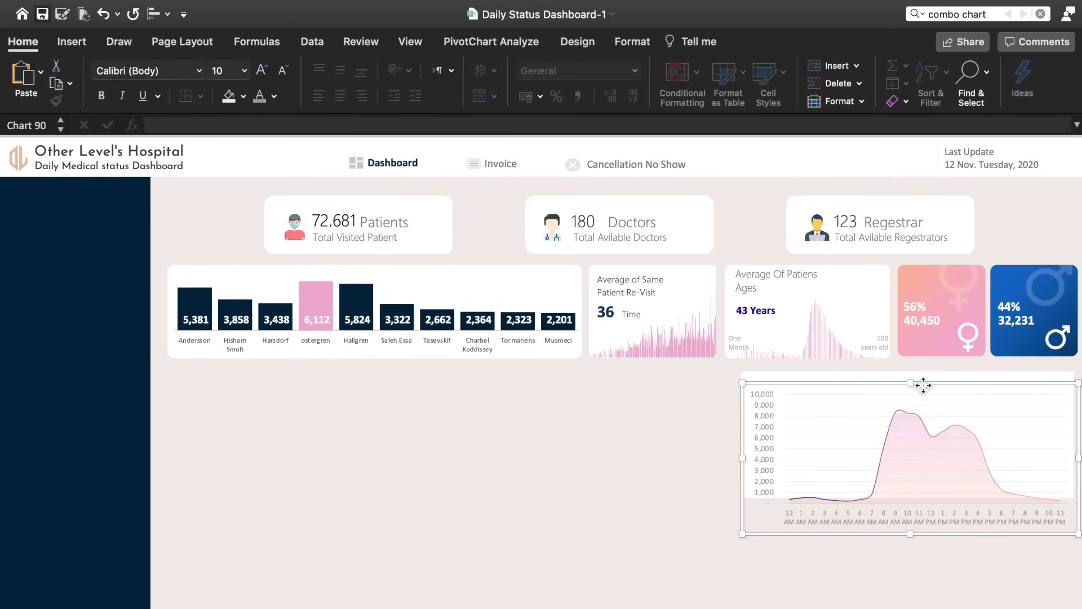
drag(923, 386, 923, 378)
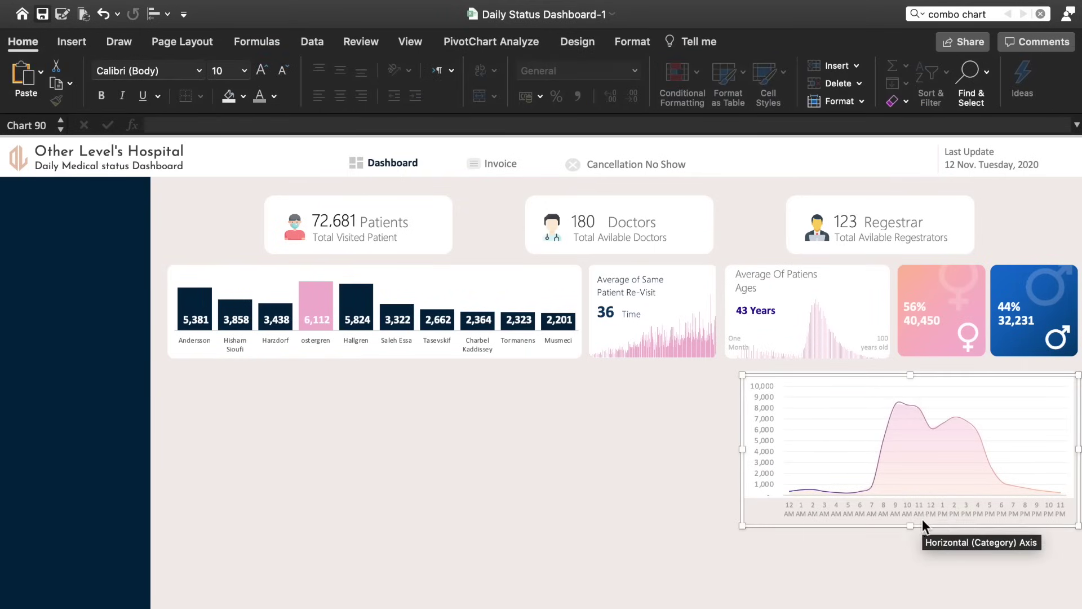
mouse_move(910, 525)
mouse_down()
mouse_move(913, 493)
mouse_move(914, 504)
mouse_up()
click(719, 420)
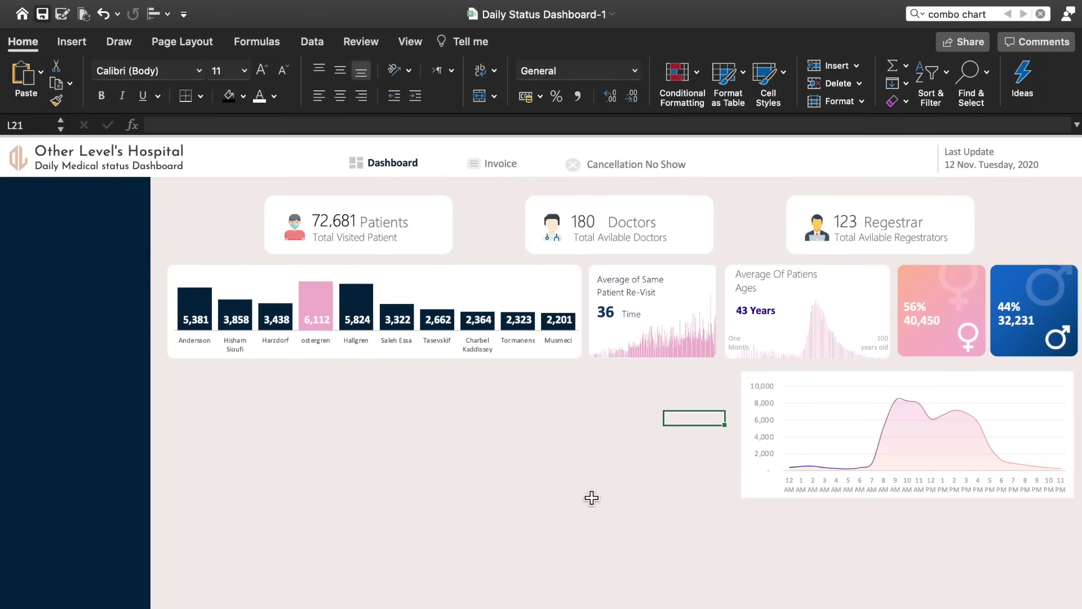
Step: Place Busiest Registrars on the bar chart card and Day - Night at the area card's top right
drag(353, 347, 220, 291)
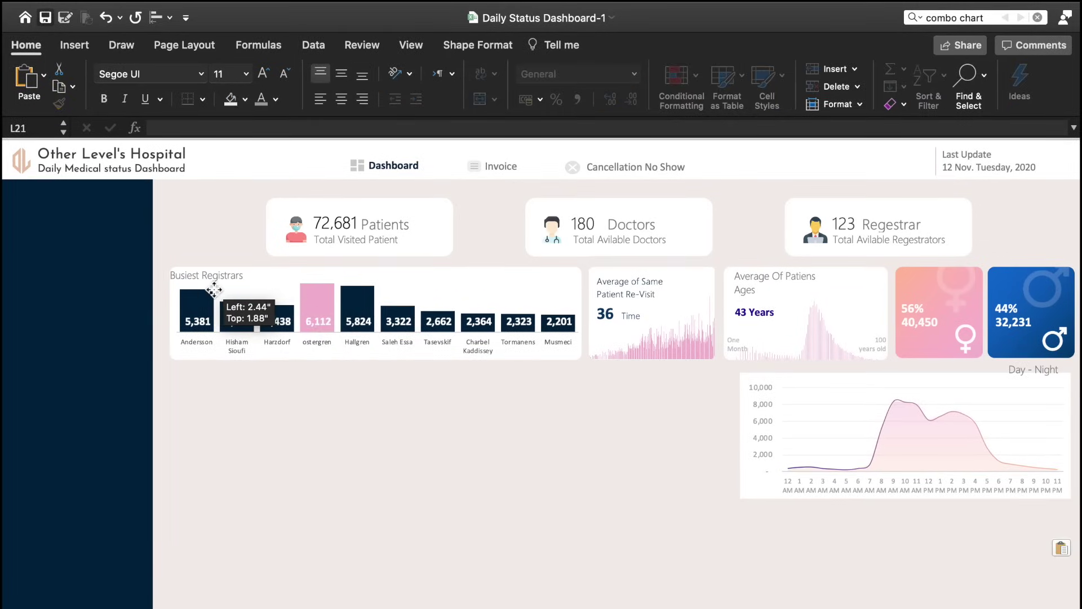
click(573, 432)
click(1035, 374)
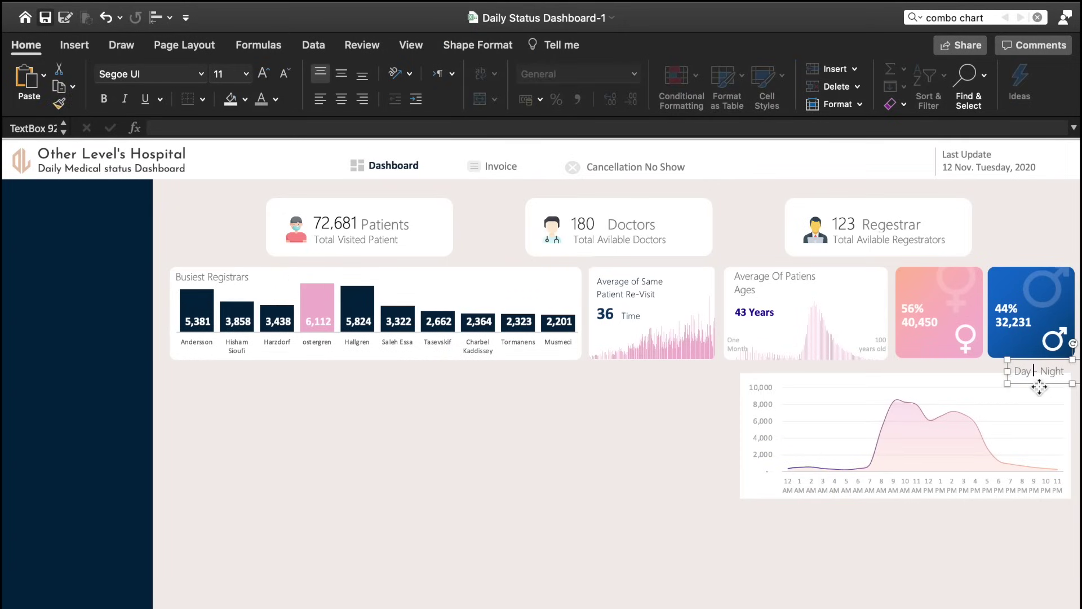
drag(1035, 373, 1035, 397)
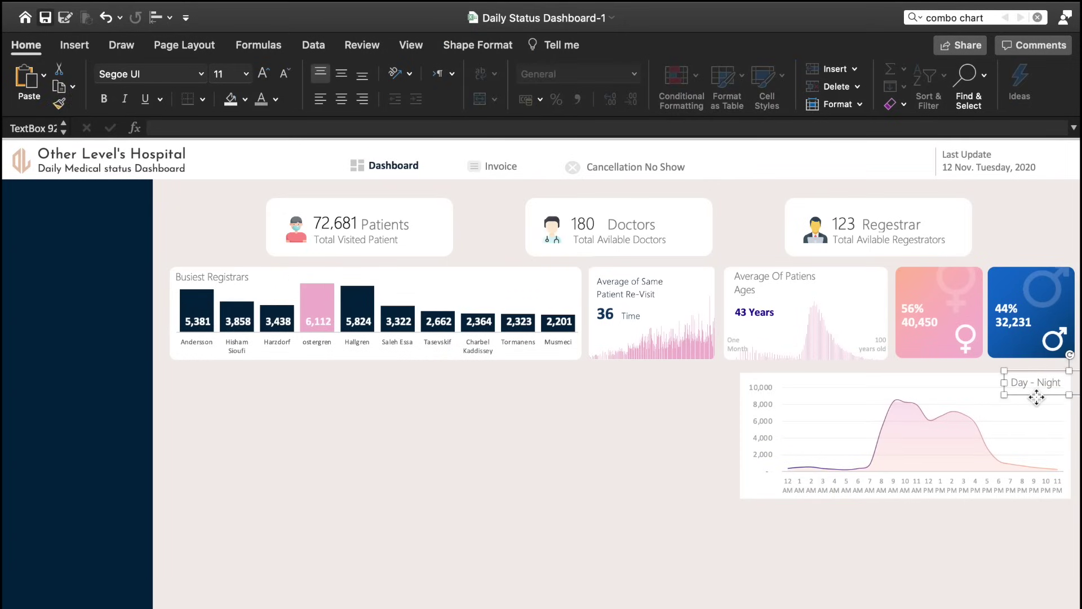
Step: Lower the area chart's top edge below the Day - Night label
click(943, 389)
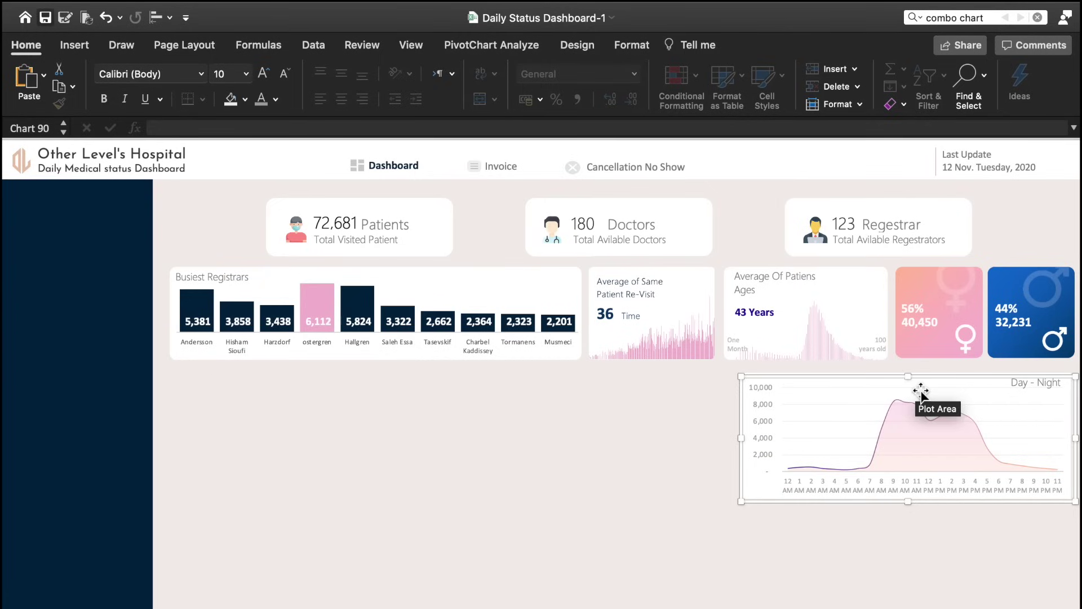
drag(912, 381, 912, 386)
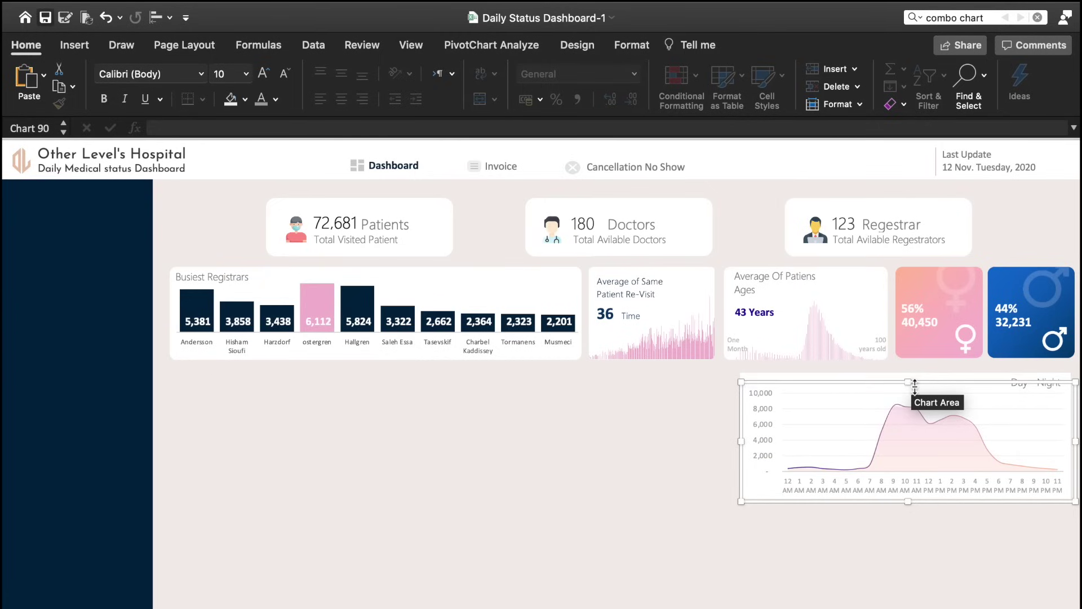
click(649, 451)
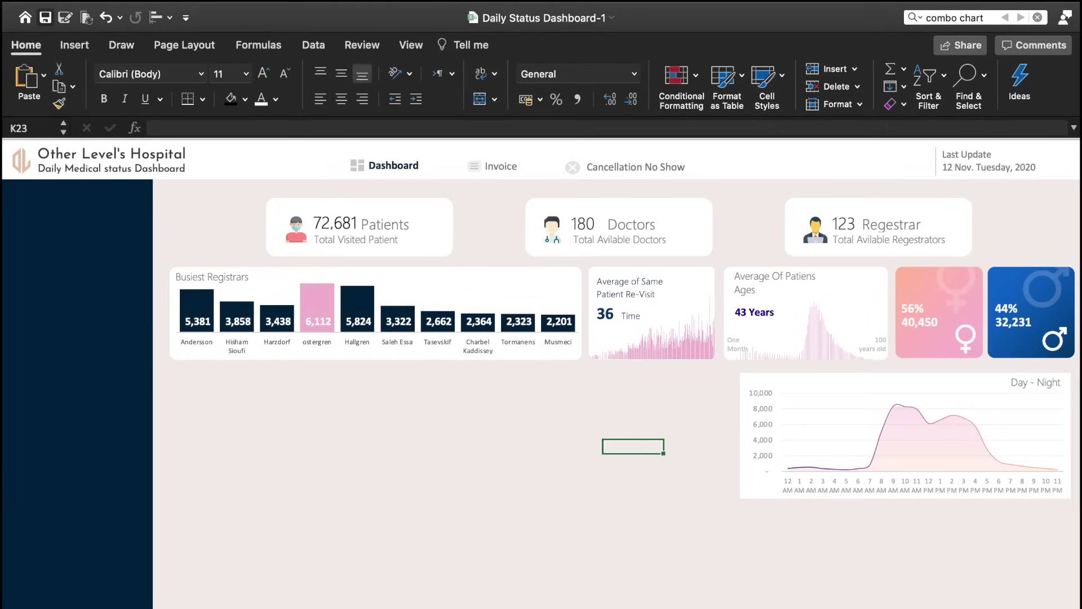
Step: Place a second white card left of the Day - Night chart, narrowed to about 3.22" wide
click(746, 399)
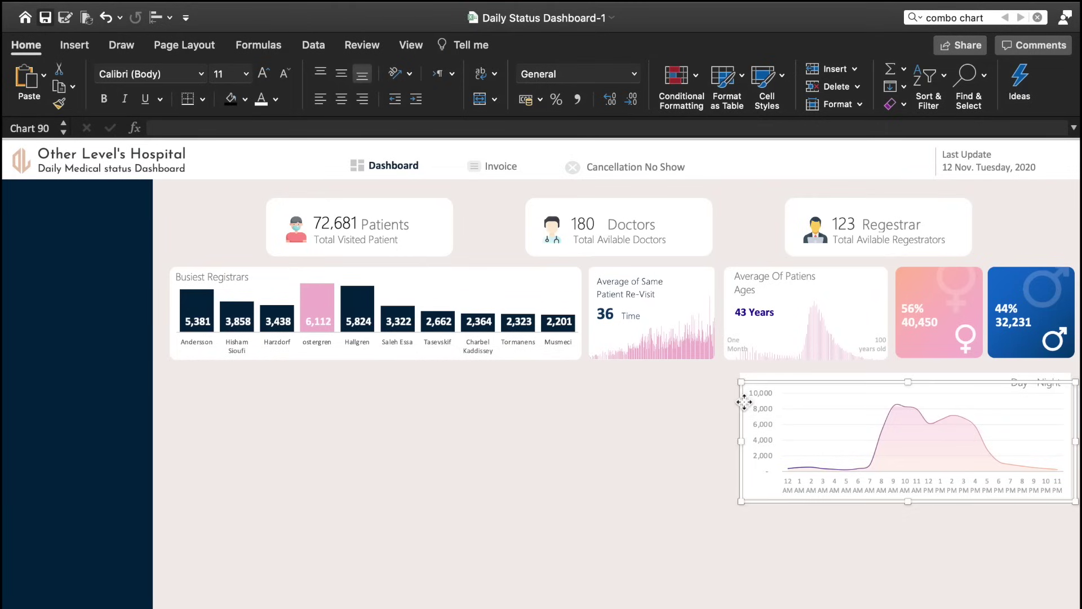
click(767, 377)
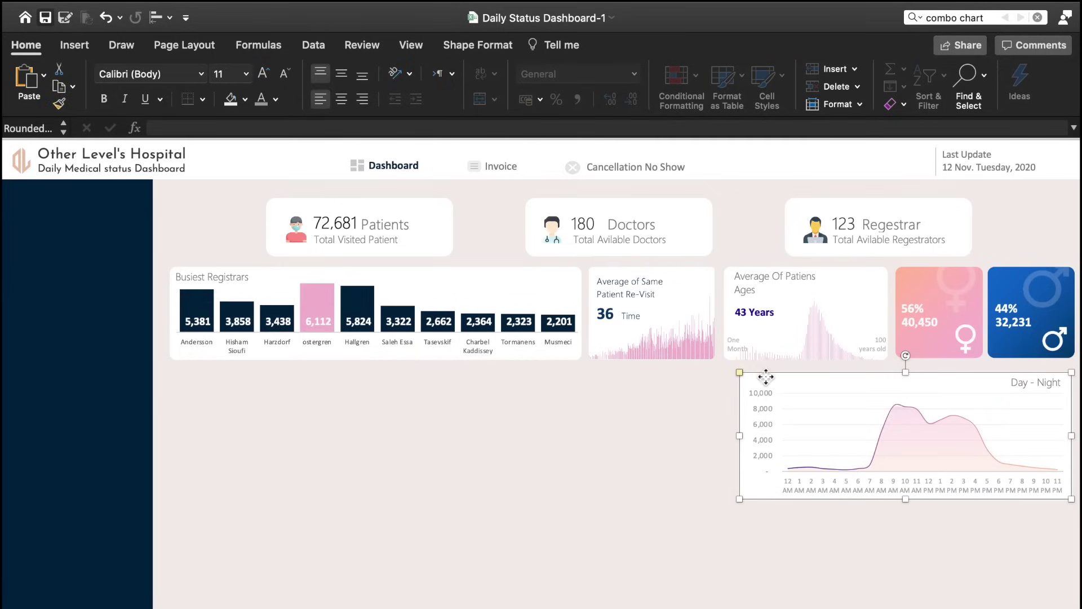
drag(766, 376, 420, 380)
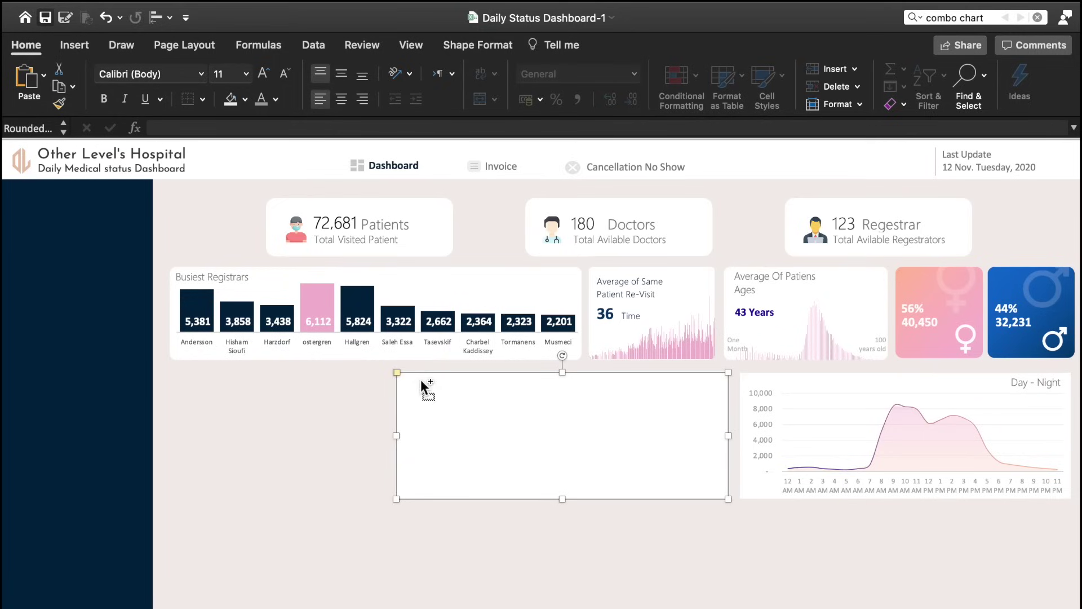
drag(397, 440, 512, 441)
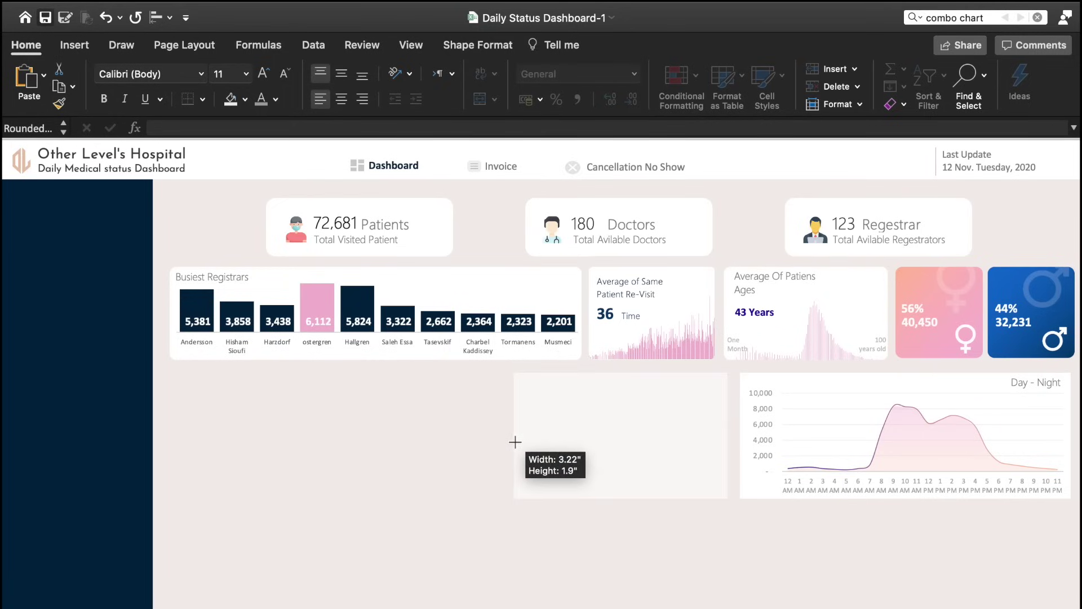
click(486, 455)
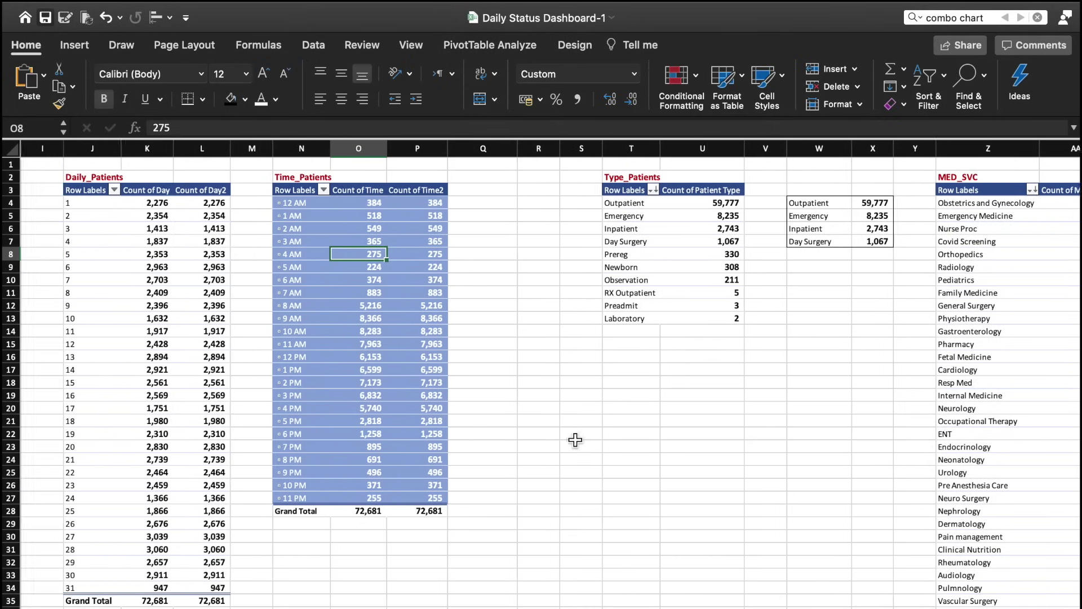
Step: Select the patient-type names and counts in W4:X7
scroll(575, 439, right, 5)
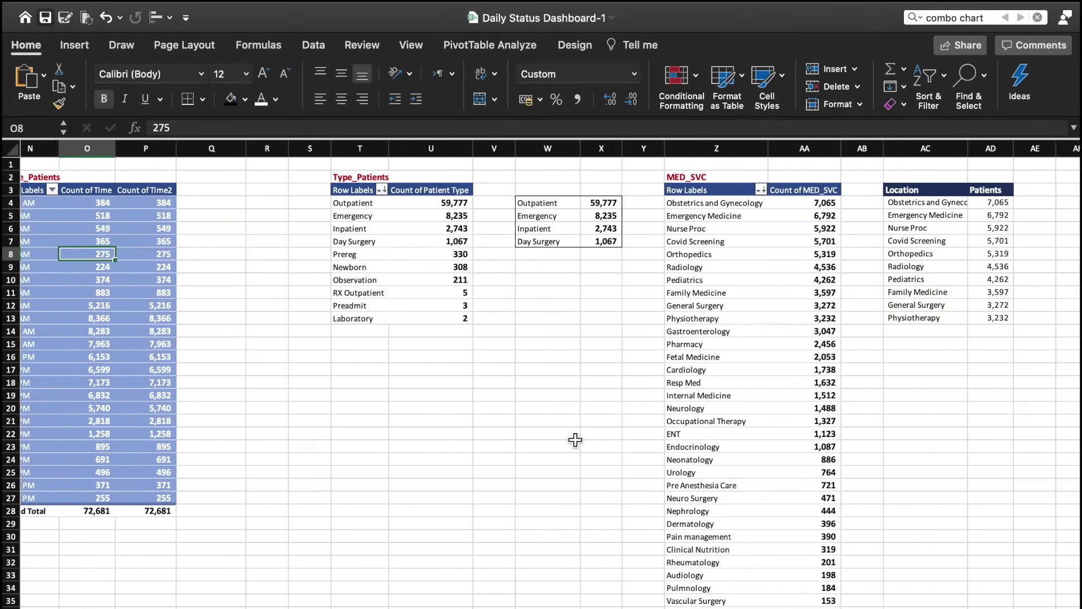
scroll(575, 439, right, 2)
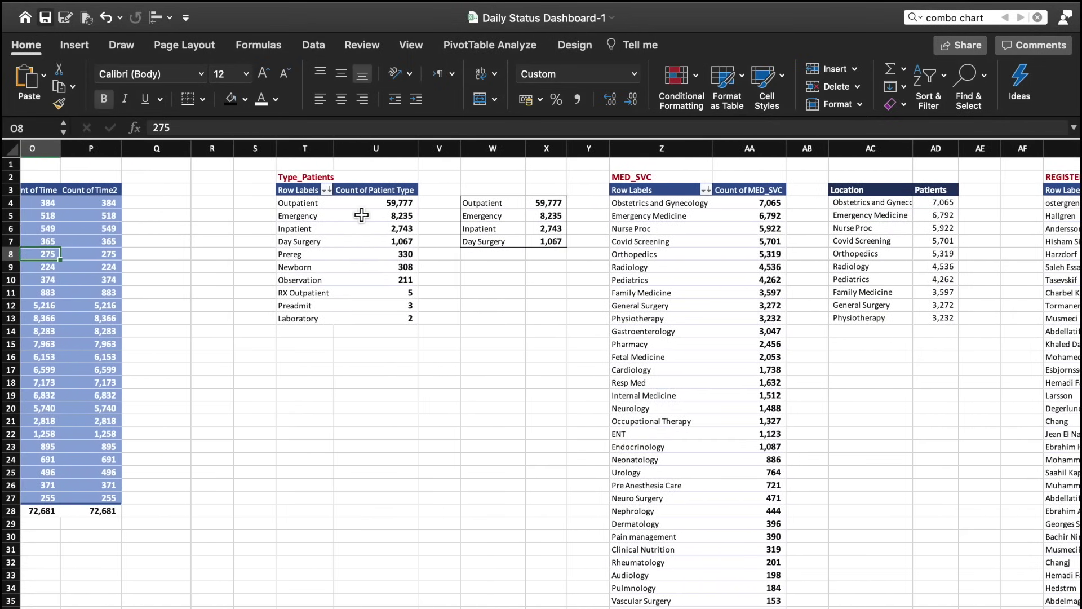
click(485, 206)
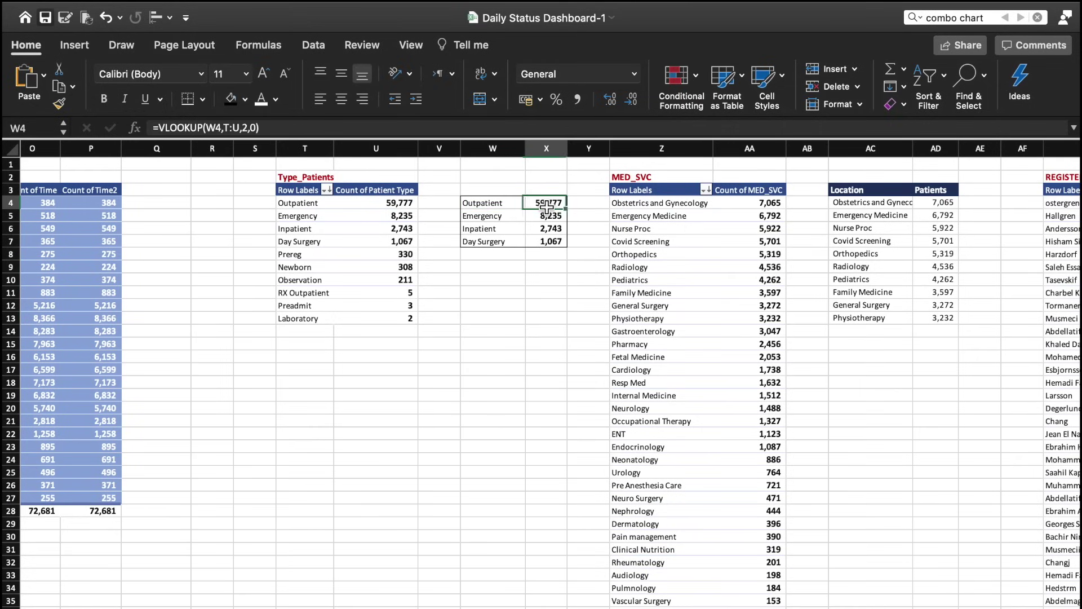
drag(541, 202, 492, 242)
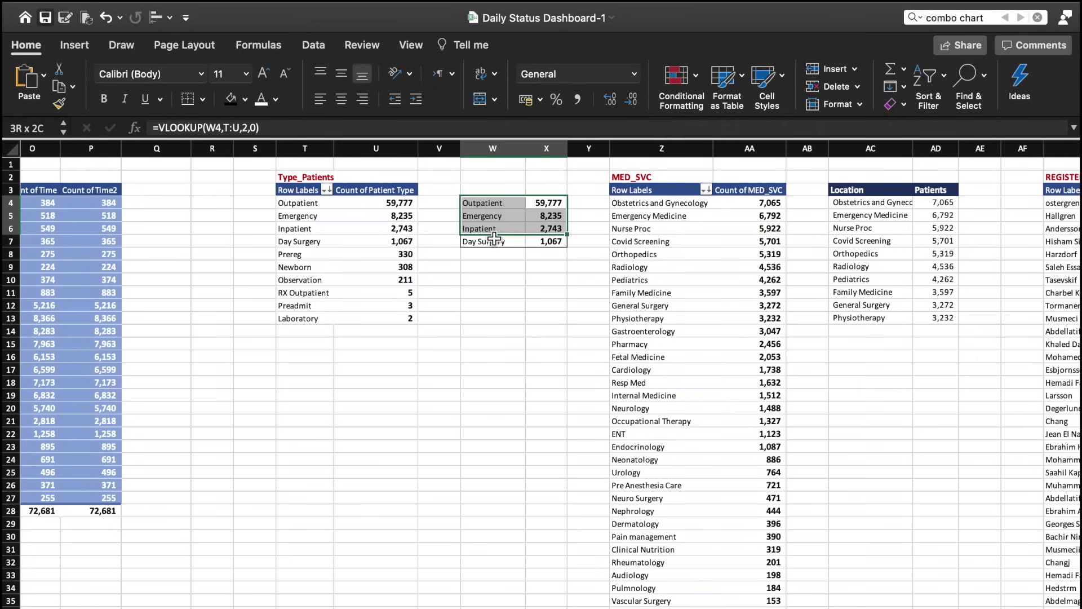
Step: Insert a doughnut chart from that range and cut it to carry to the Dashboard sheet
click(79, 49)
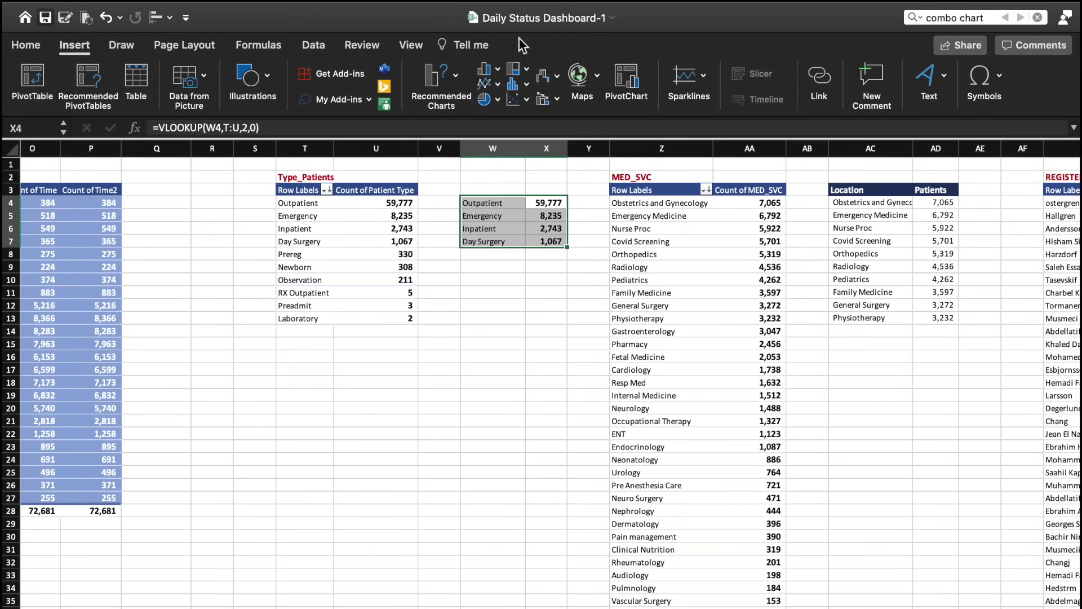
click(498, 101)
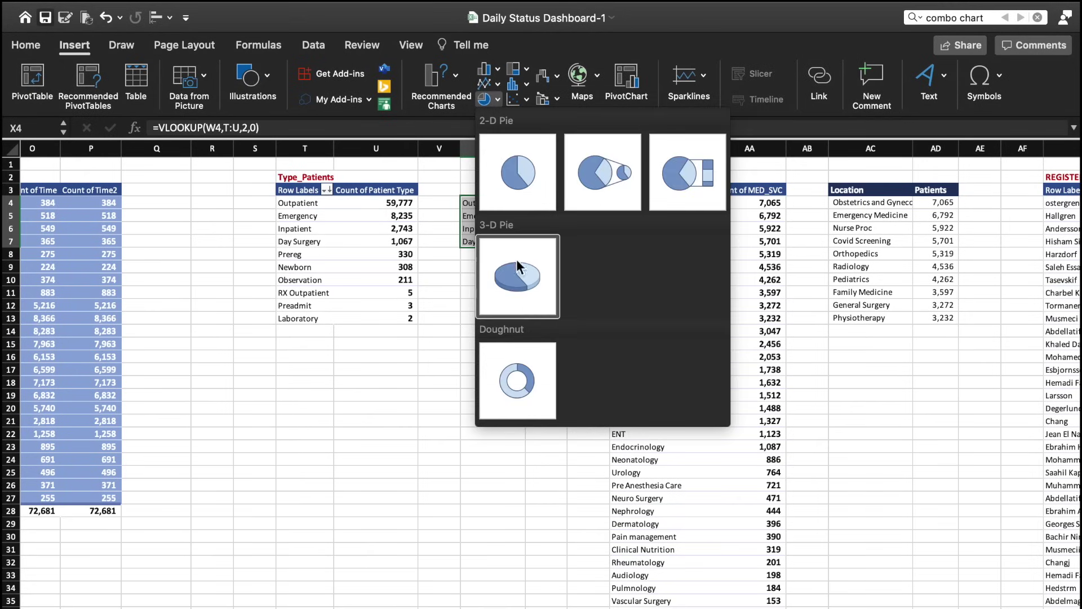
click(525, 381)
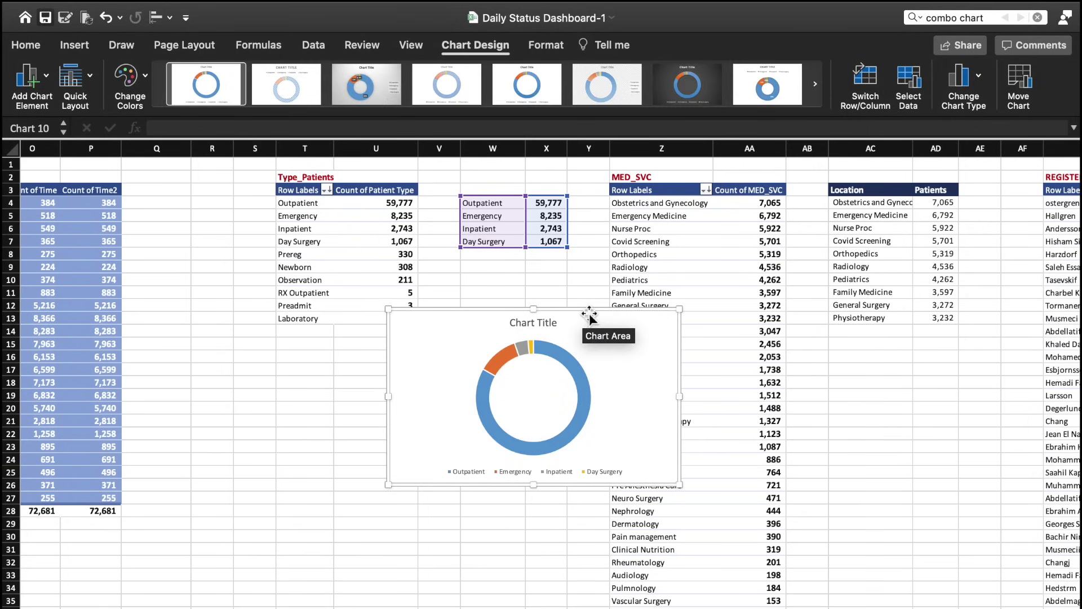
drag(589, 317, 491, 365)
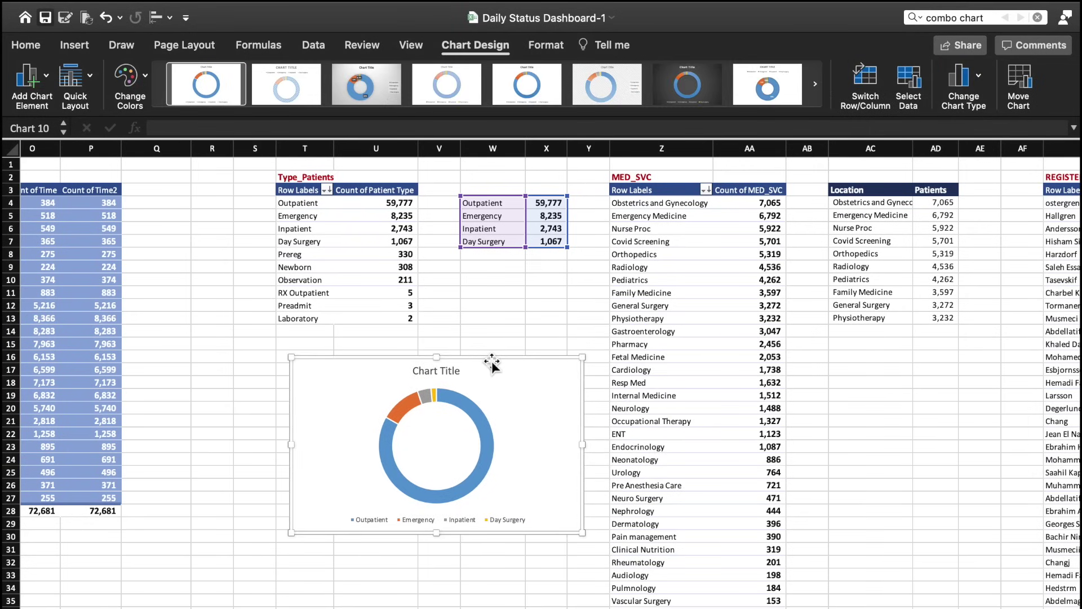
key(ctrl+x)
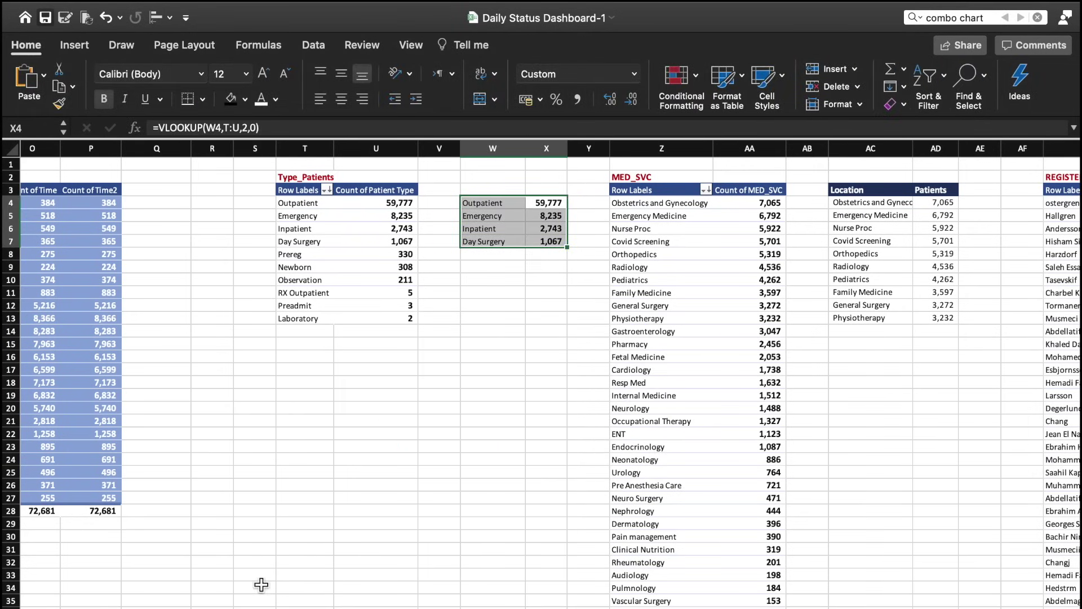
key(ctrl+Page_Up)
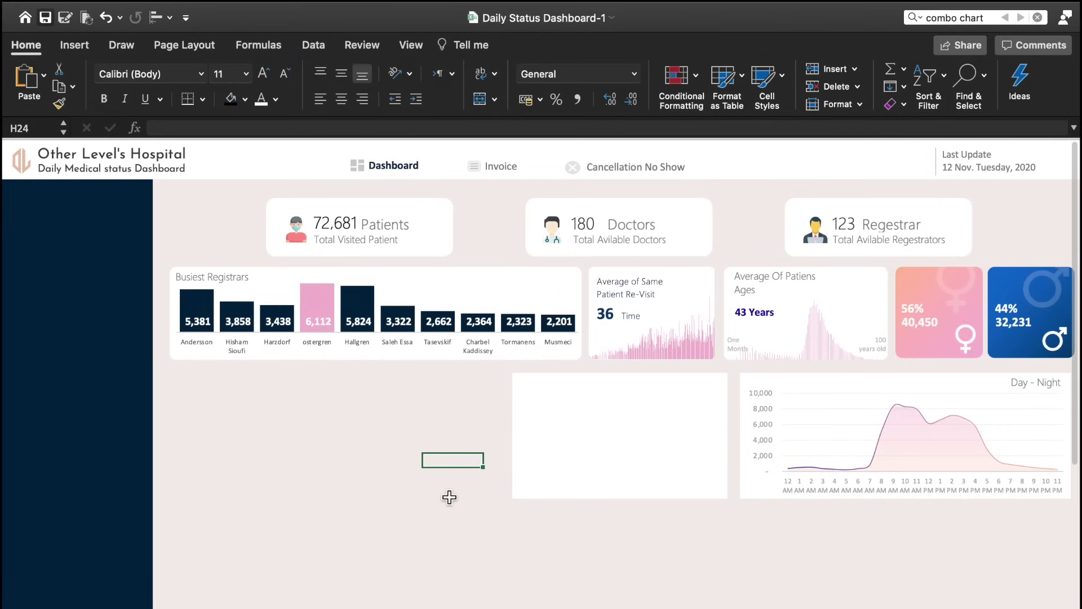
Step: Paste the doughnut over the blank card and delete its title and legend
key(ctrl+v)
drag(505, 455, 460, 314)
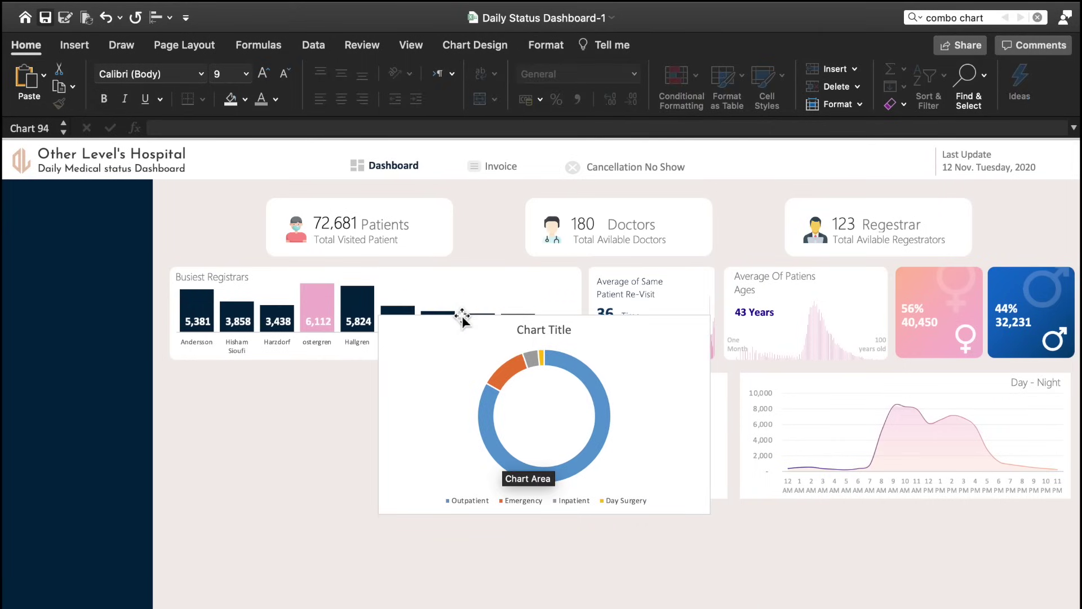
click(550, 332)
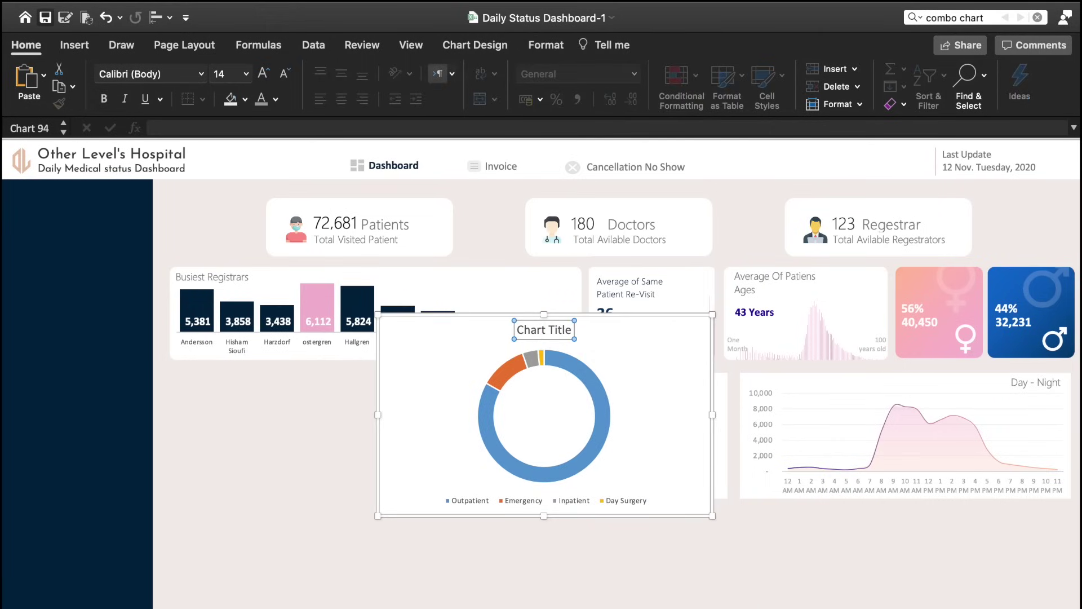
key(Delete)
click(597, 505)
key(Delete)
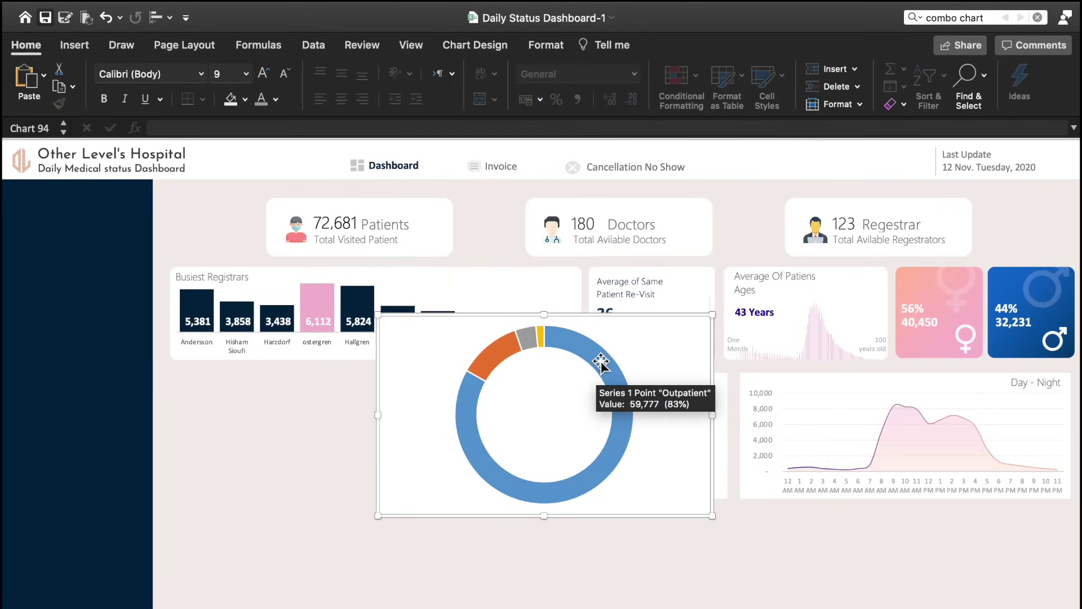
Step: Colour the Outpatient slice peach, Emergency navy and Day Surgery pink, then shrink the chart to fit
click(591, 362)
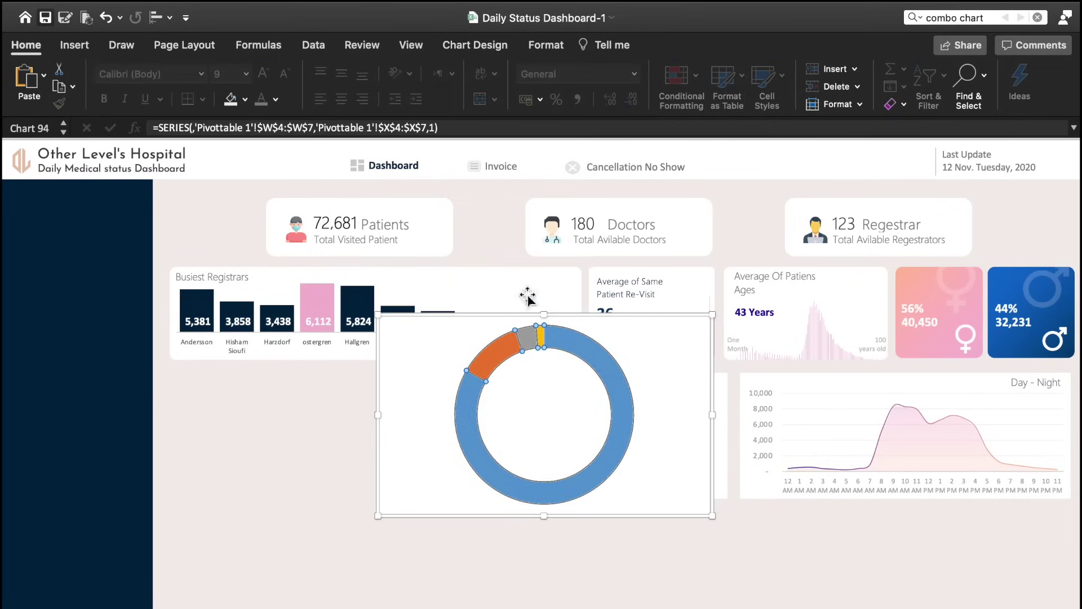
click(560, 340)
click(245, 100)
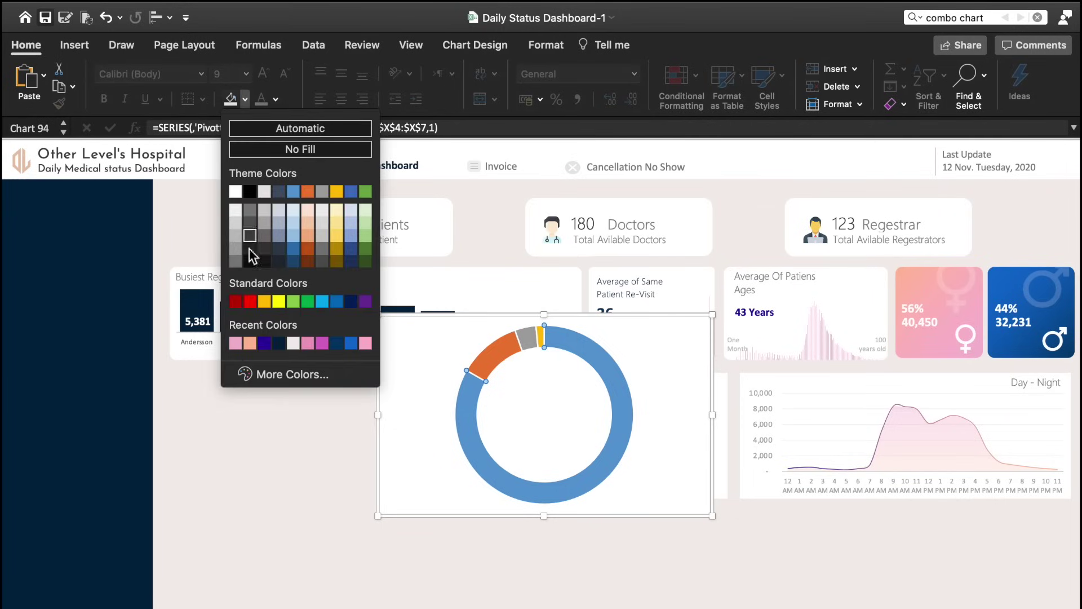
click(250, 343)
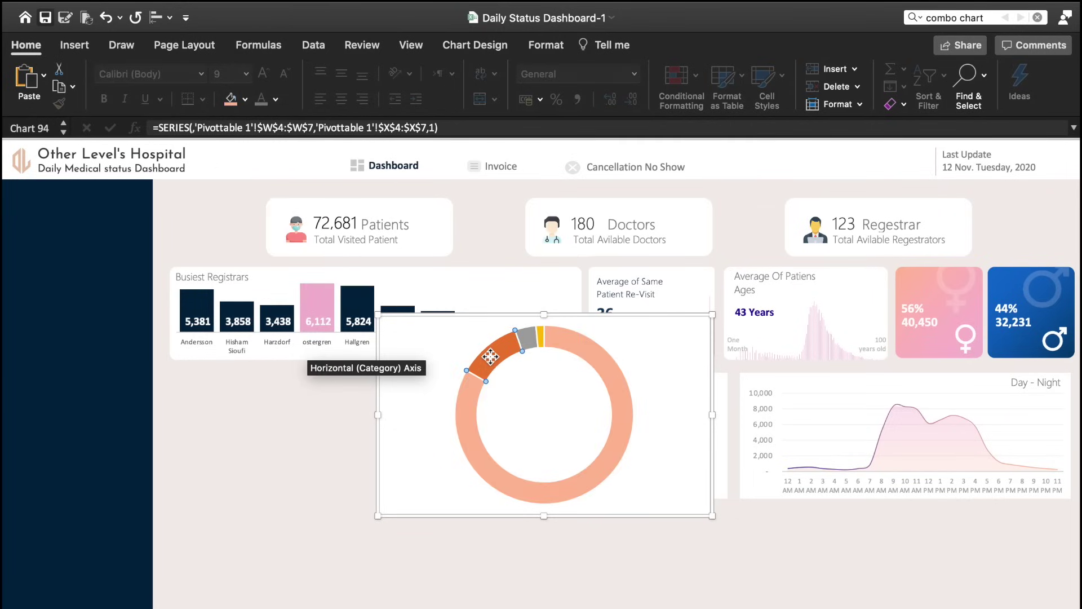
click(245, 100)
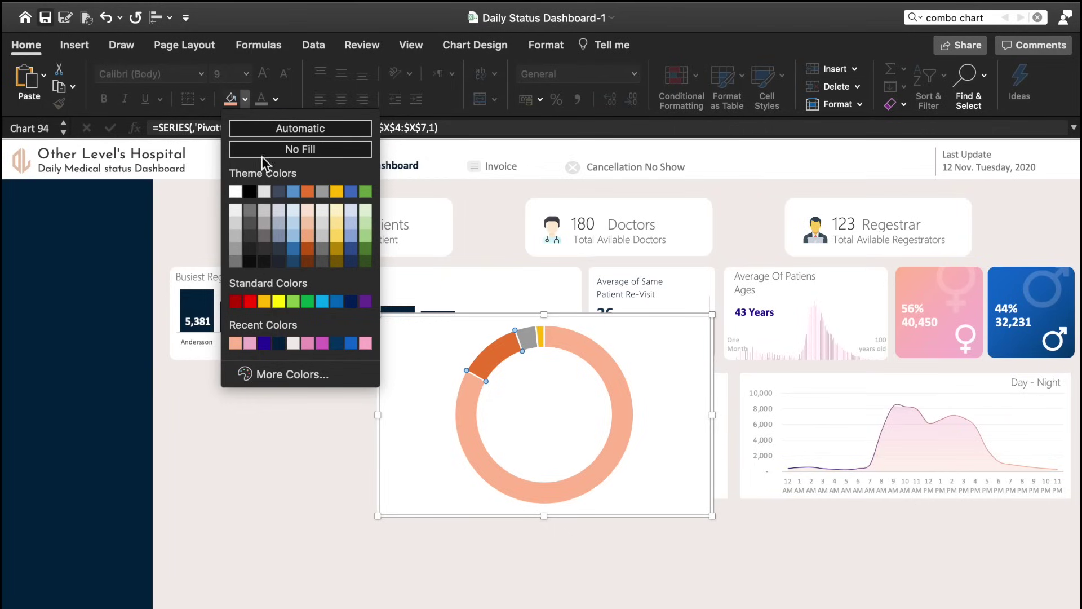
click(278, 342)
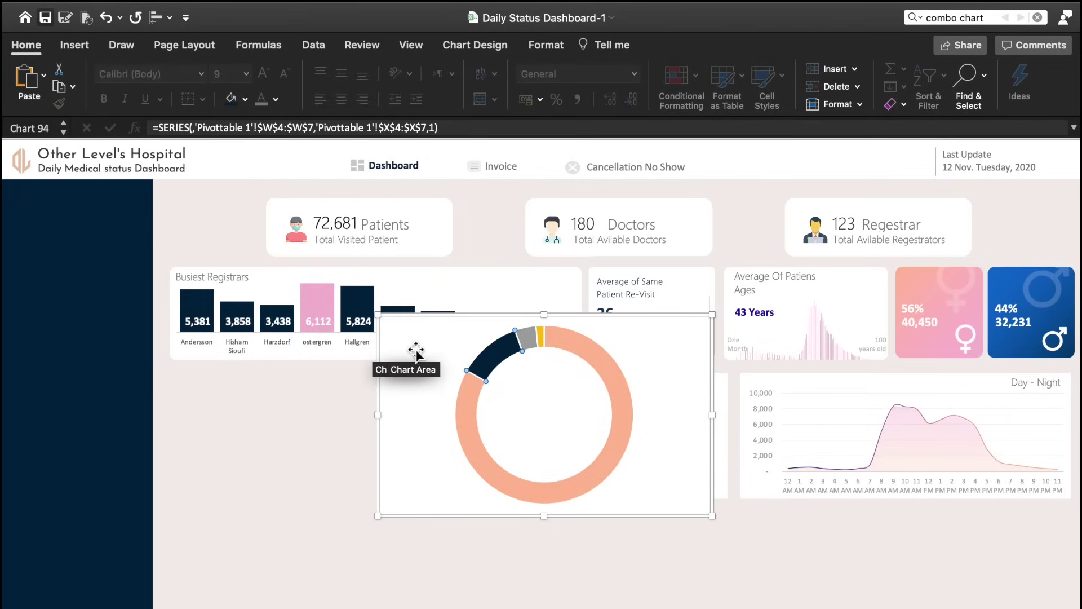
click(542, 336)
click(245, 99)
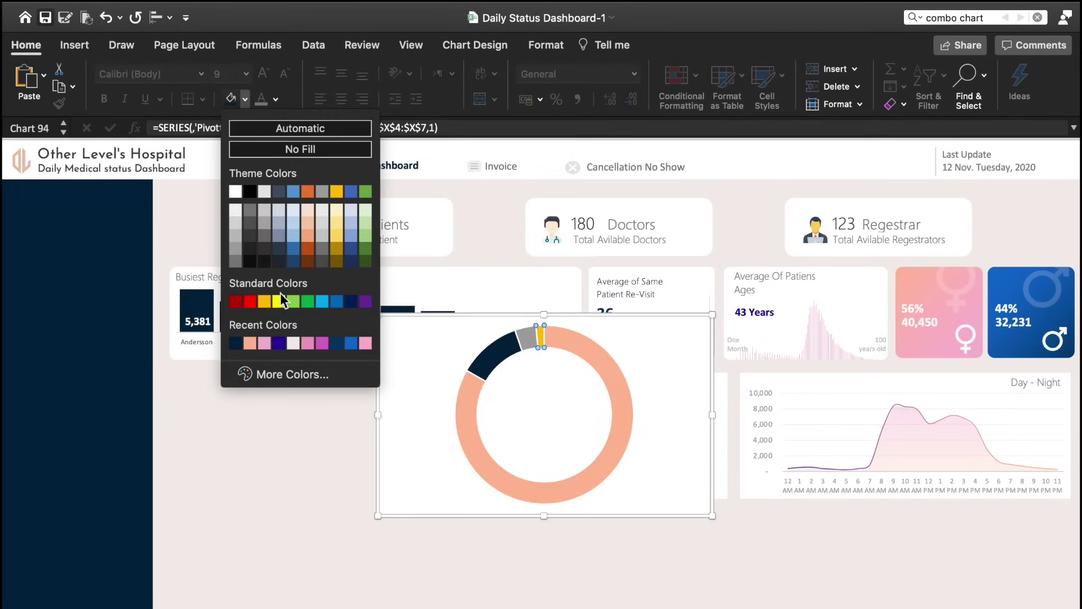
click(321, 343)
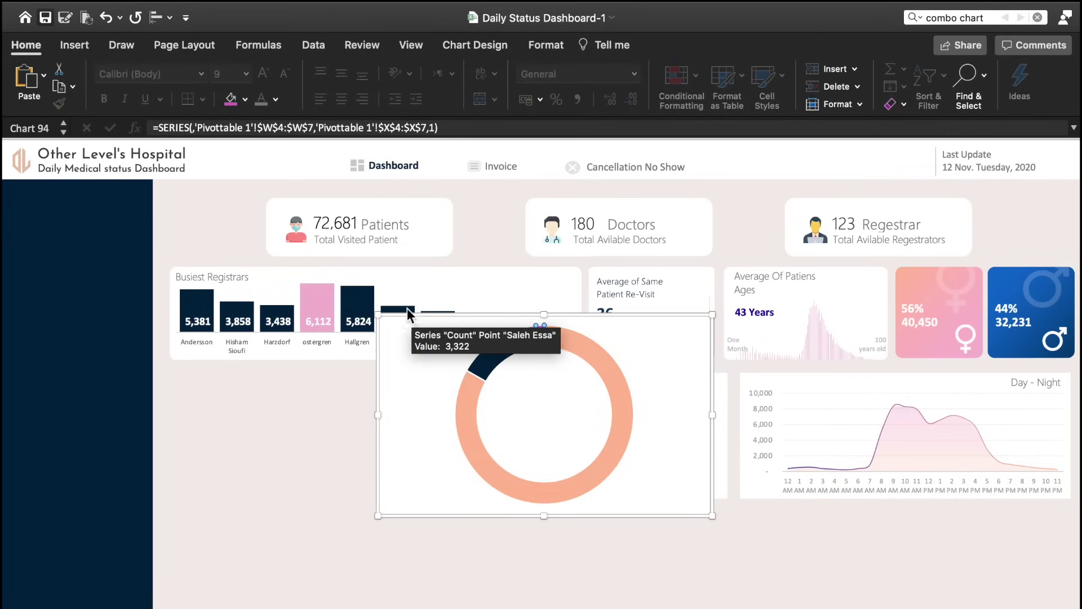
drag(438, 340, 494, 370)
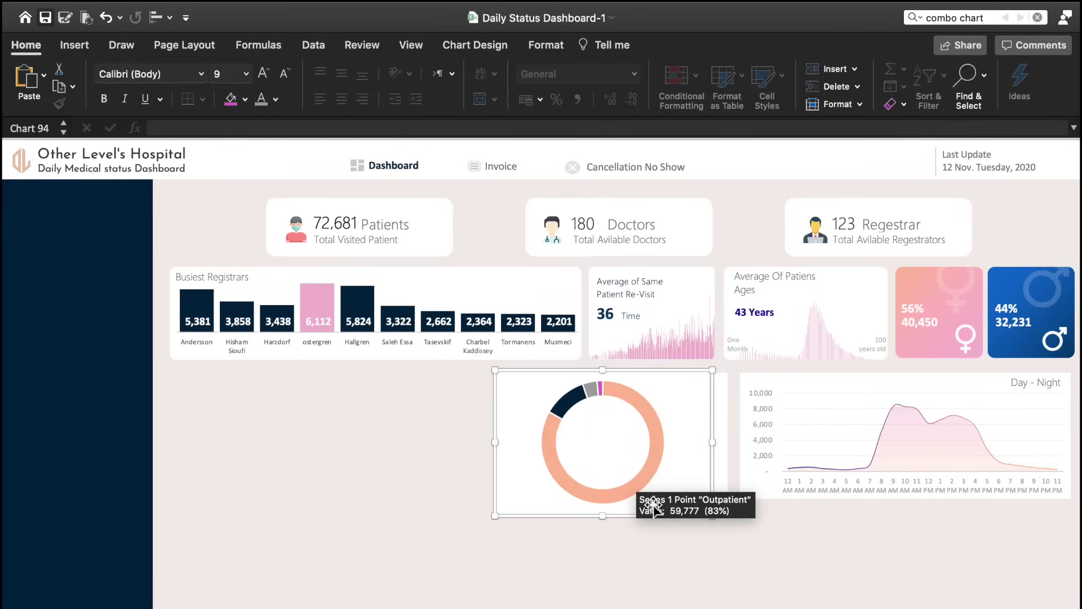
Step: Shrink the doughnut slightly and paste the patient-type value list to its right
drag(713, 521, 681, 506)
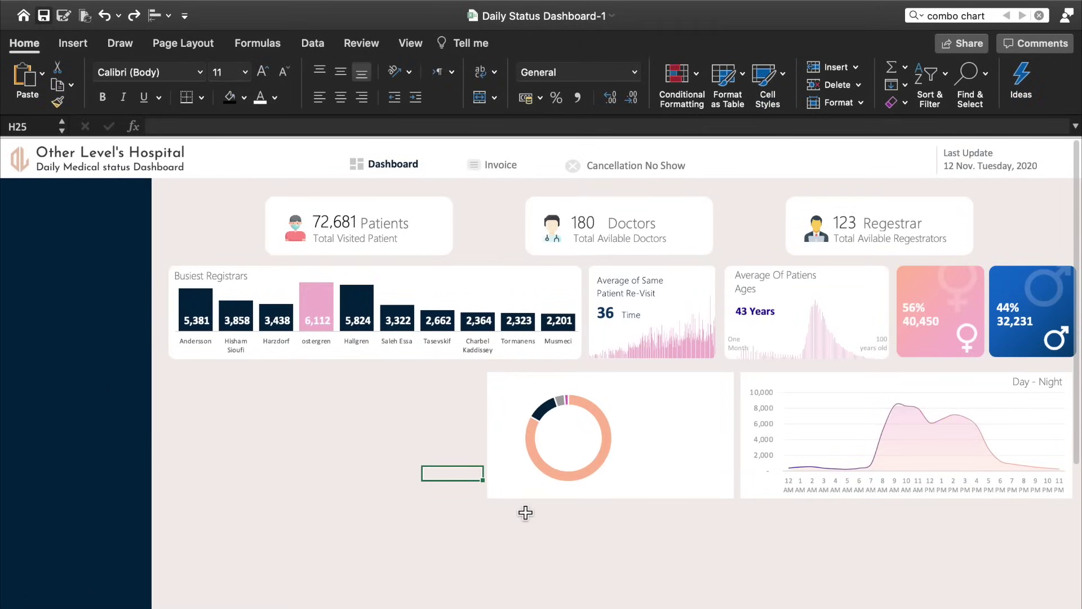
key(cmd+v)
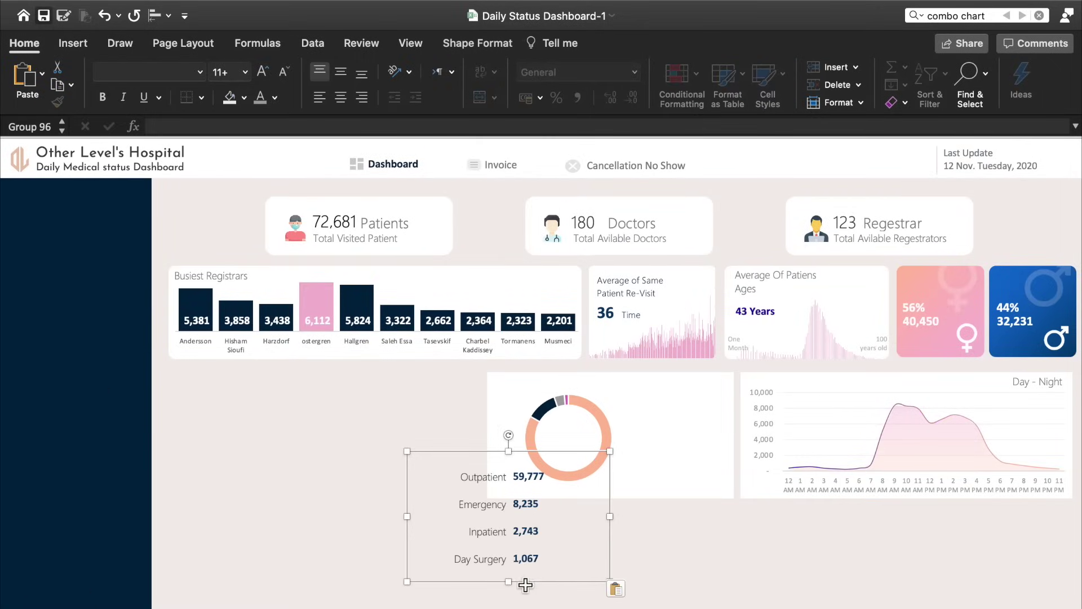
drag(525, 584, 700, 494)
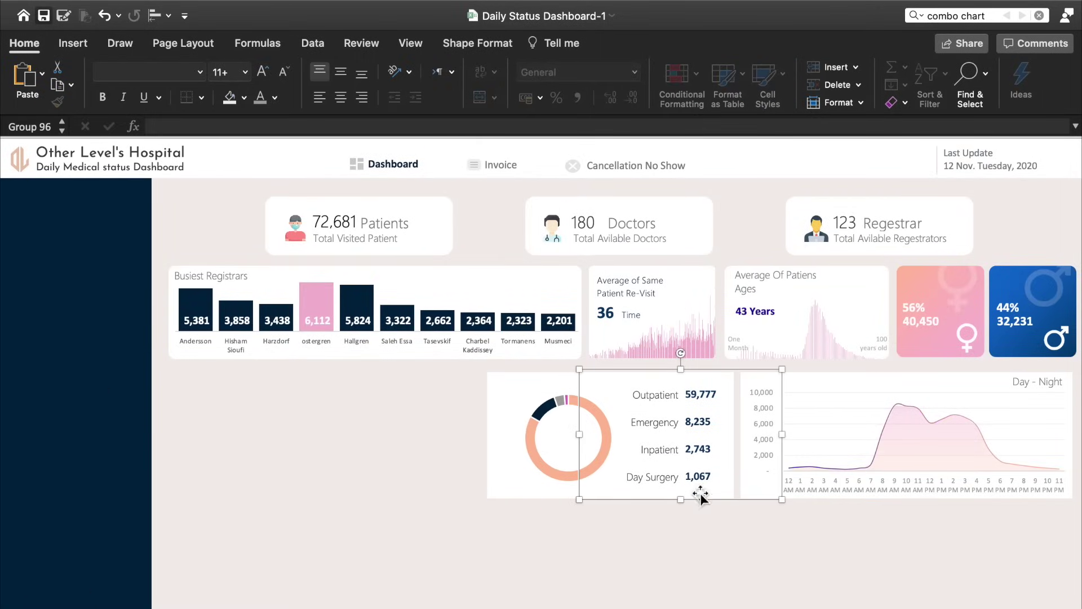
click(708, 396)
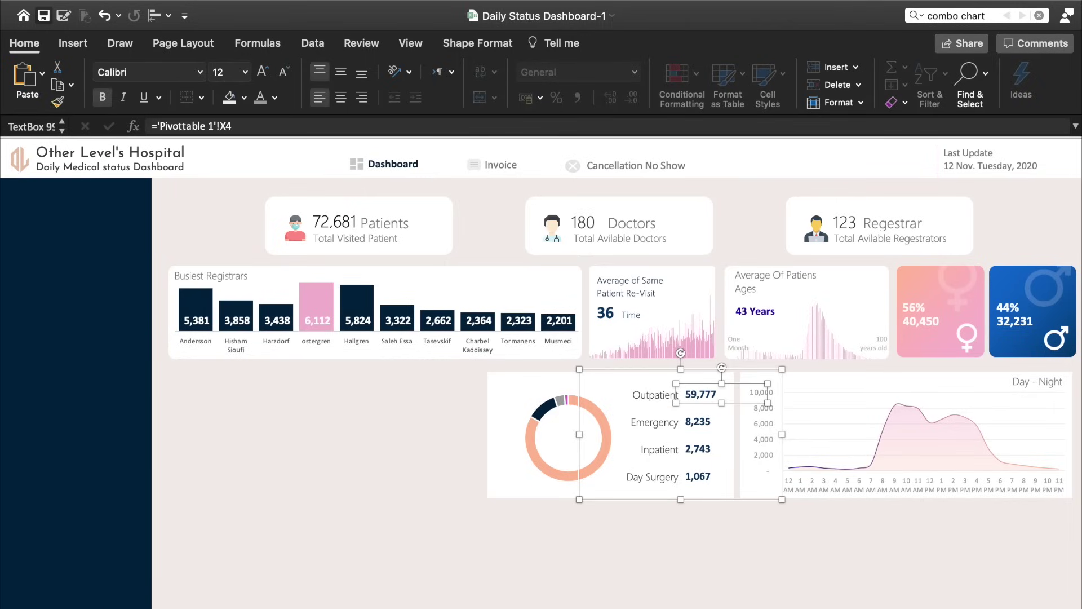
Step: Re-copy the Outpatient–Day Surgery value list and place it beside the doughnut on the card
key(ctrl+Page_Down)
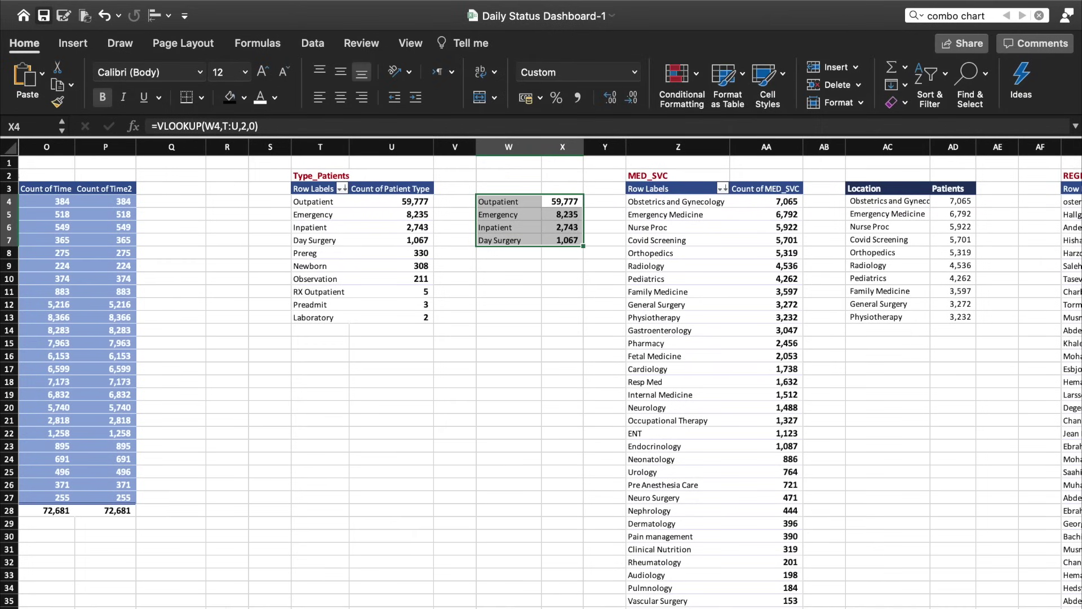
key(ctrl+Page_Up)
key(super+v)
mouse_move(635, 566)
mouse_down()
mouse_move(644, 420)
mouse_move(548, 416)
mouse_up()
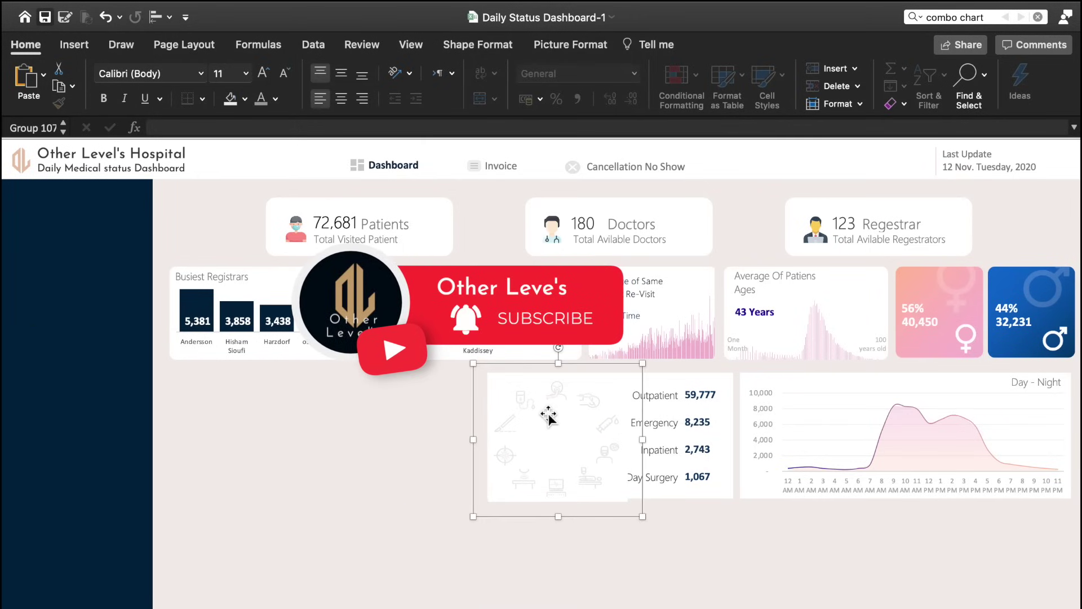
Step: Send the medical-icons picture and then the card's rounded background to the back
right_click(549, 416)
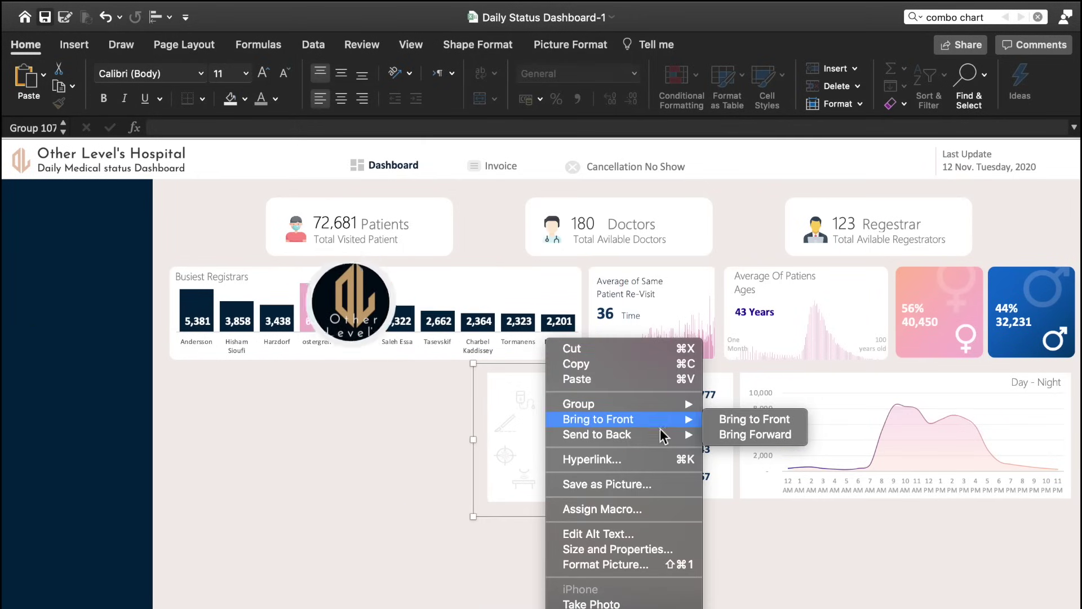
mouse_move(596, 434)
click(761, 437)
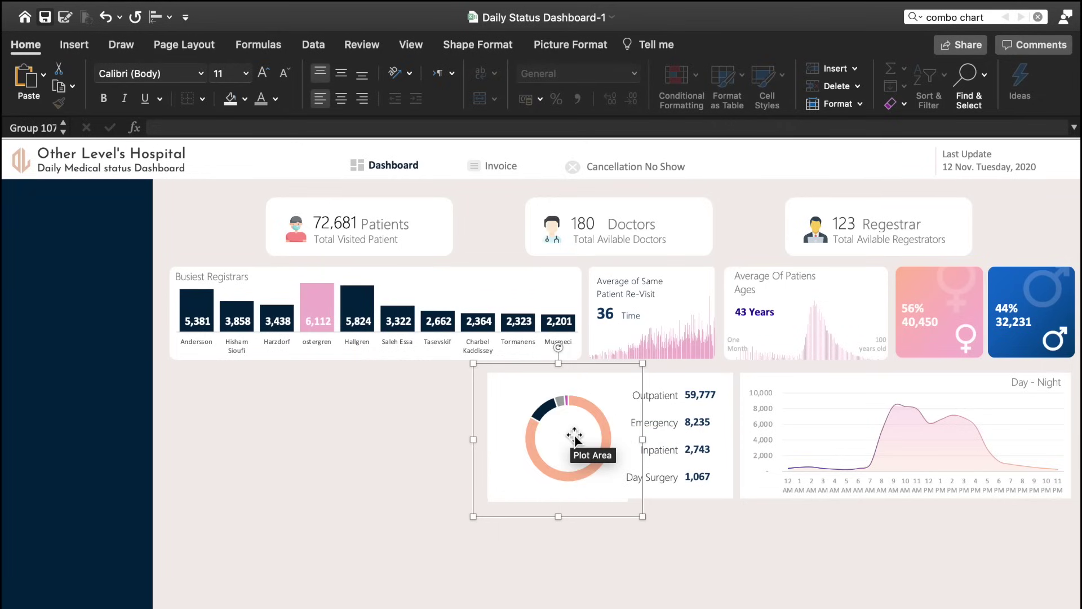
click(707, 395)
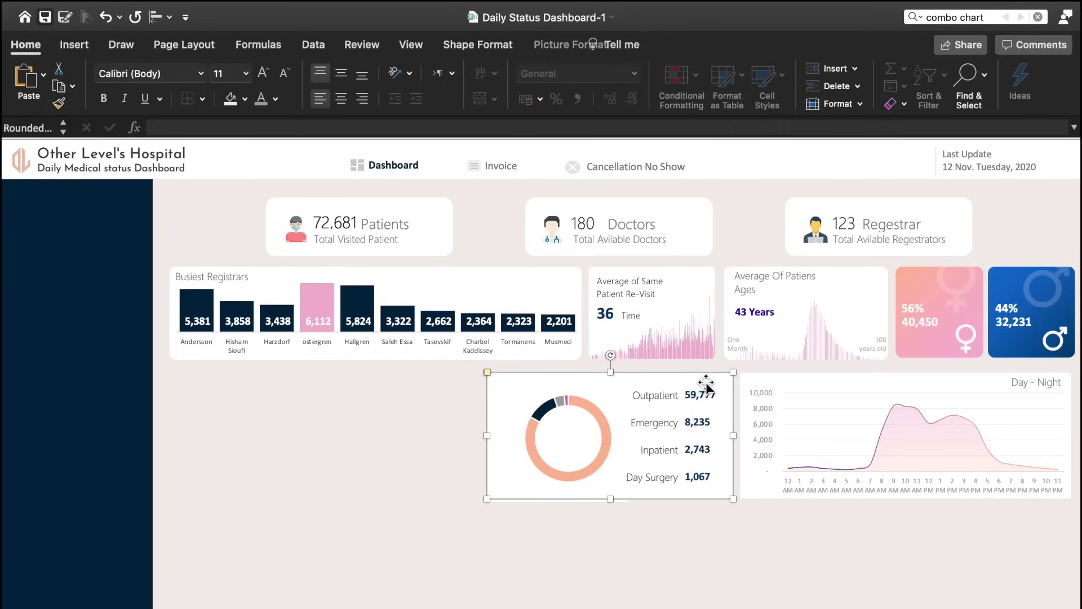
right_click(703, 379)
mouse_move(754, 419)
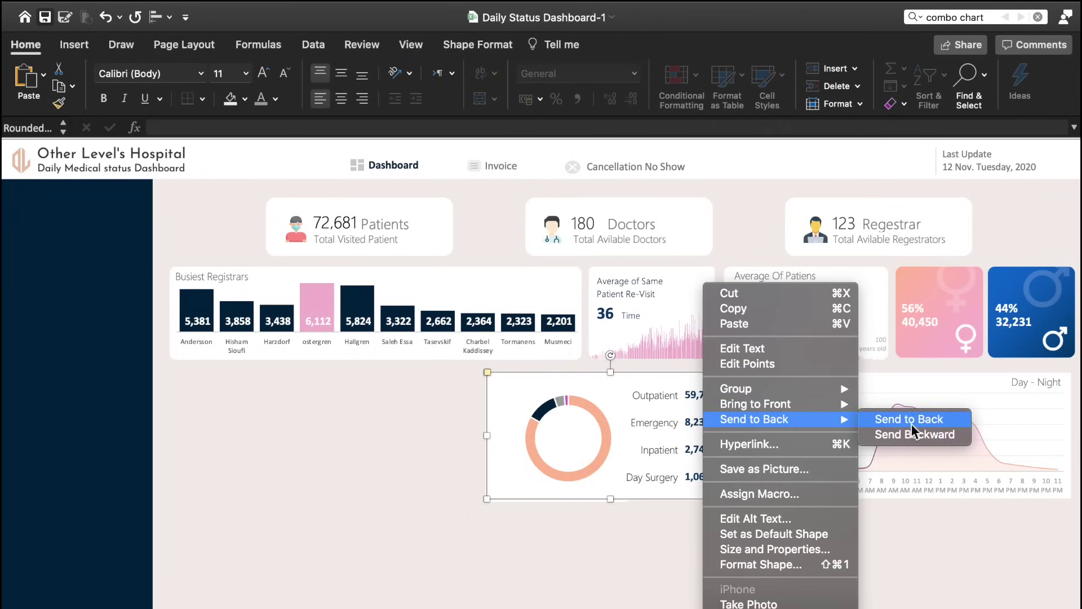
click(902, 422)
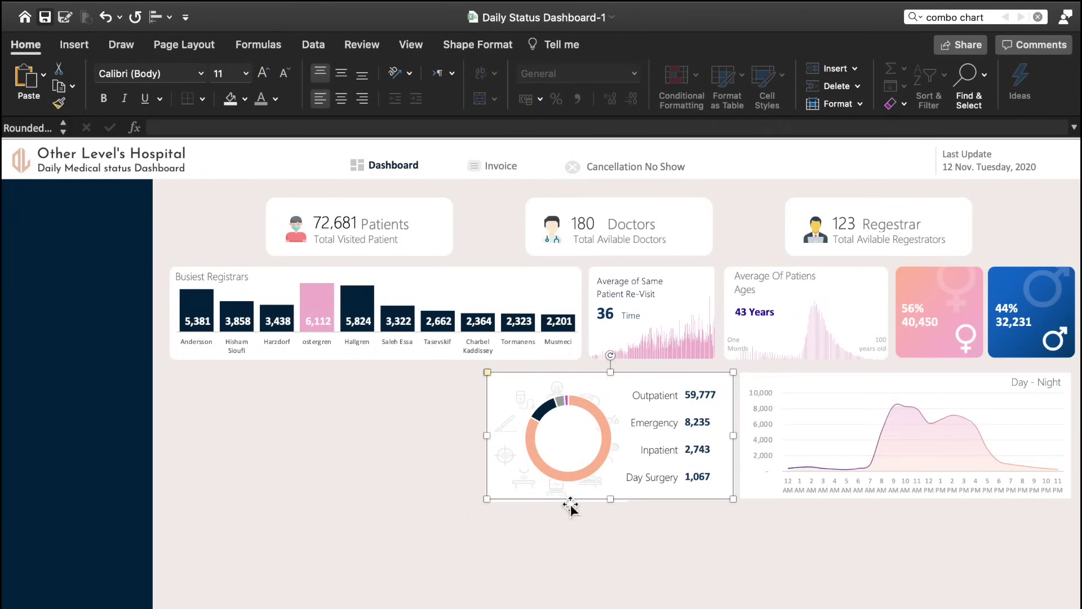
click(566, 527)
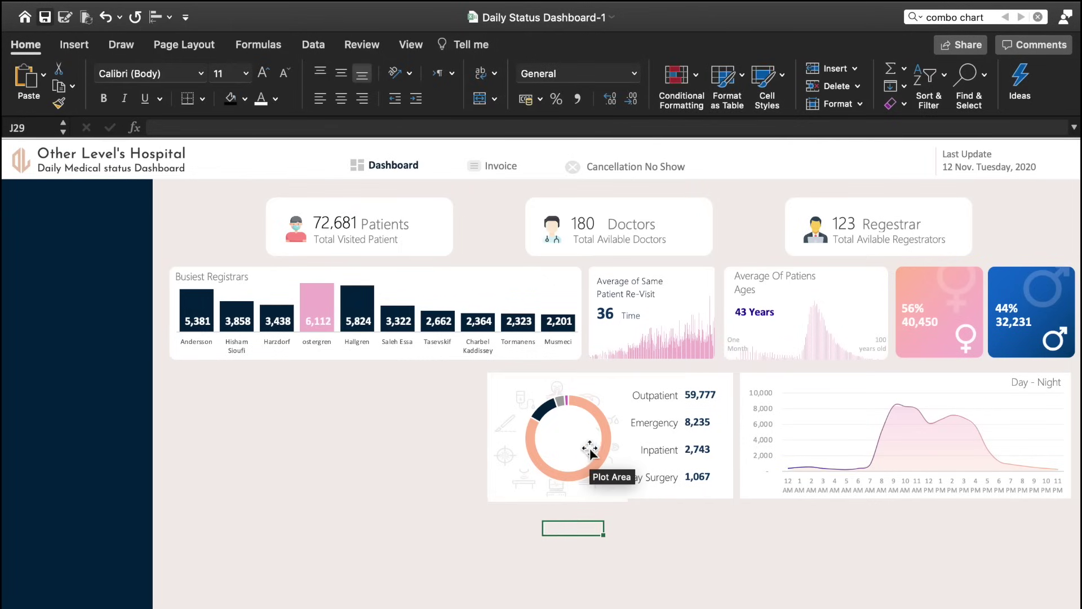
Step: Shrink the doughnut chart by dragging its frame corner inward
click(601, 412)
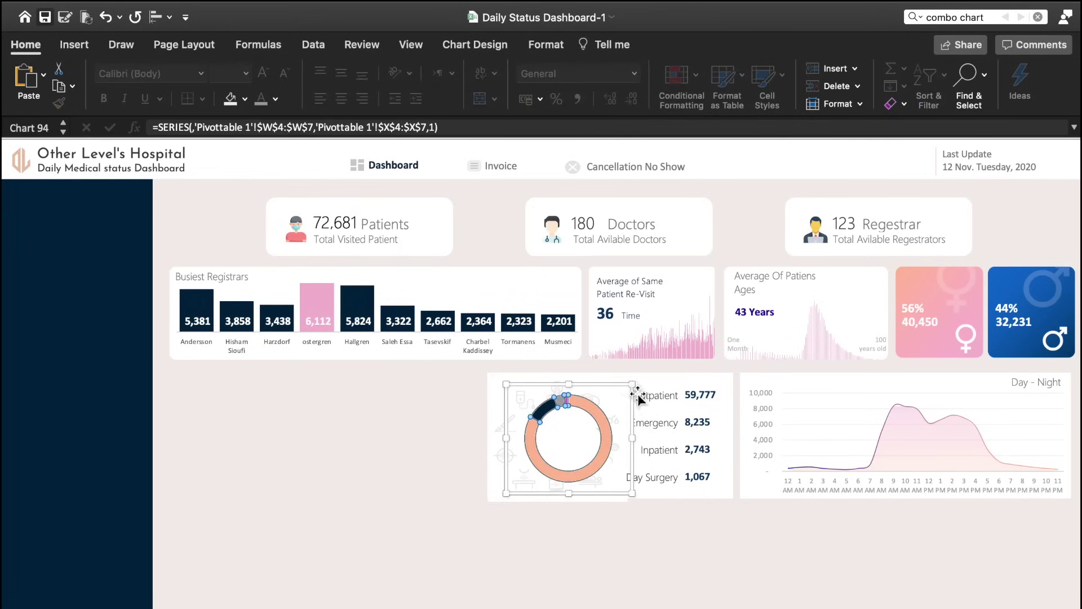
mouse_move(637, 390)
mouse_down()
mouse_move(627, 406)
mouse_move(594, 397)
mouse_up()
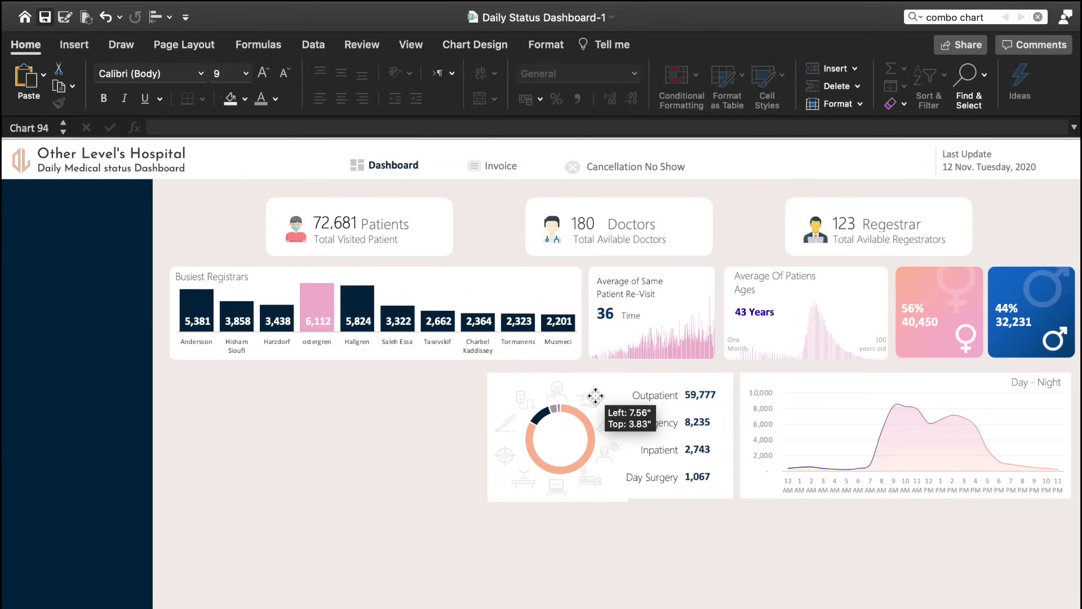
click(470, 408)
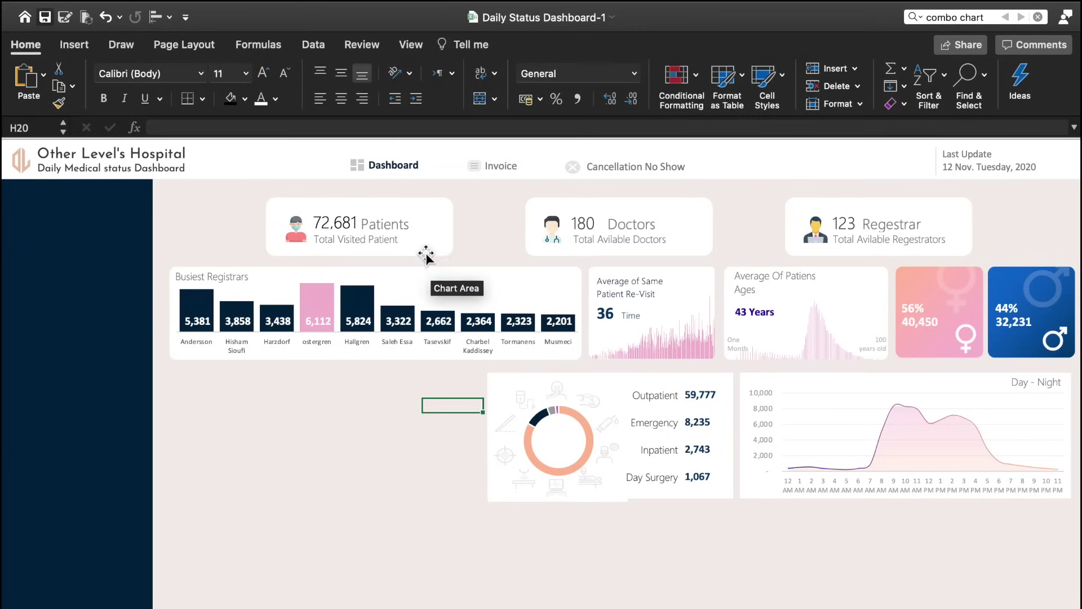
Step: Paste a copy of the Patients text box and move it into the doughnut's centre
click(404, 225)
click(405, 226)
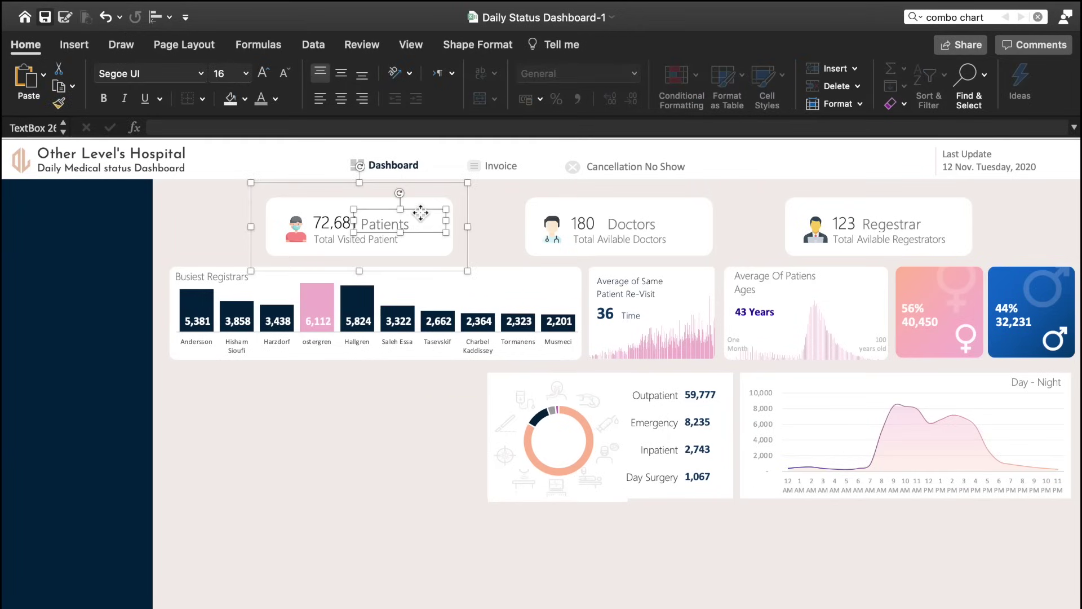
key(ctrl+x)
click(404, 481)
key(ctrl+v)
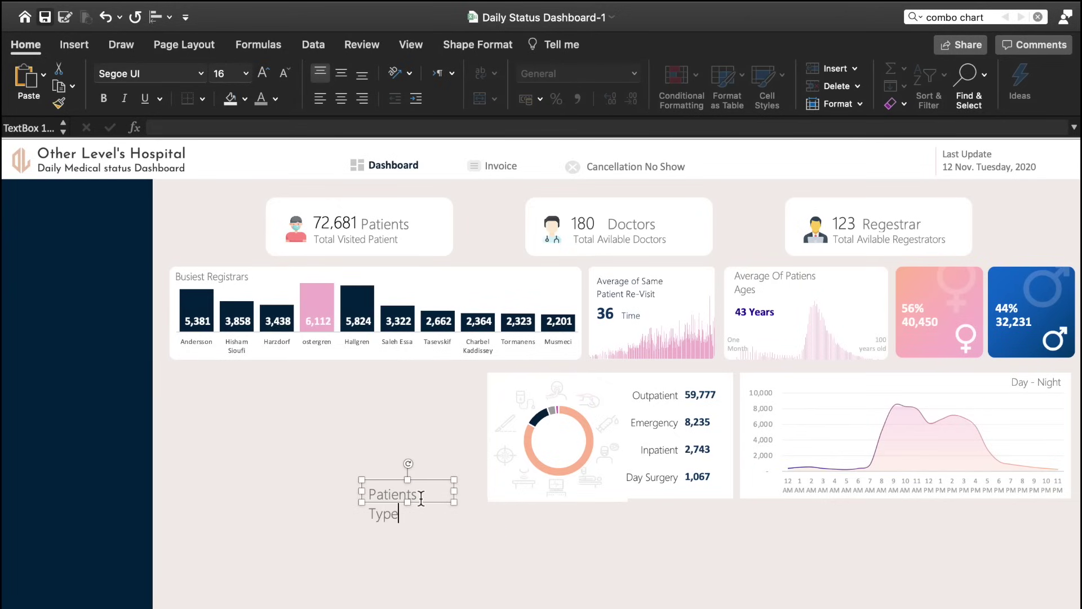
mouse_move(431, 488)
mouse_down()
mouse_move(598, 430)
mouse_move(575, 484)
mouse_up()
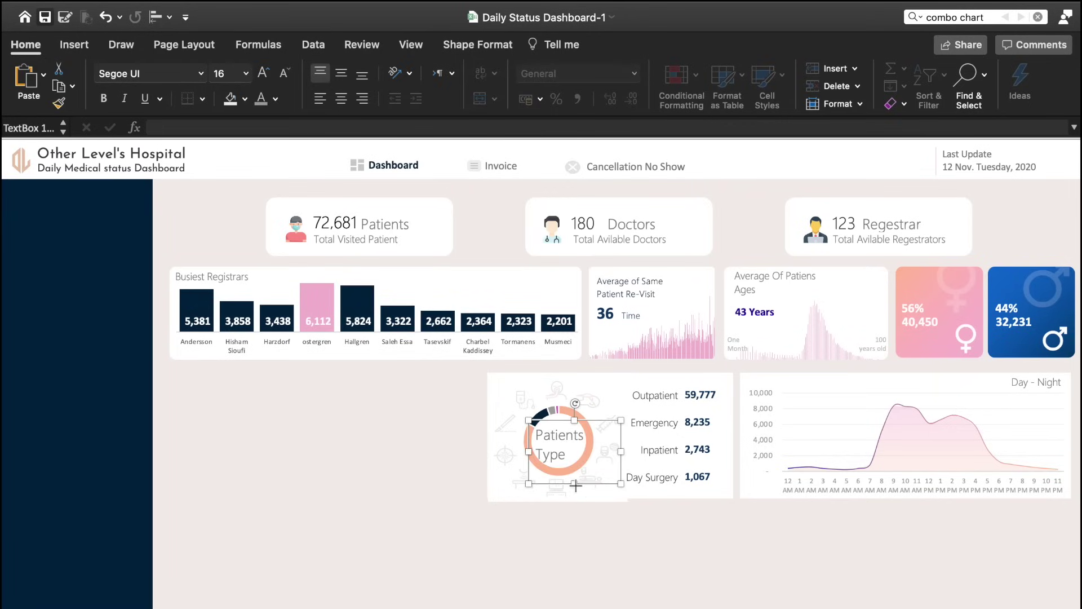
Step: Middle-align and centre the label text at 14 pt, then nudge it into the hole
click(341, 72)
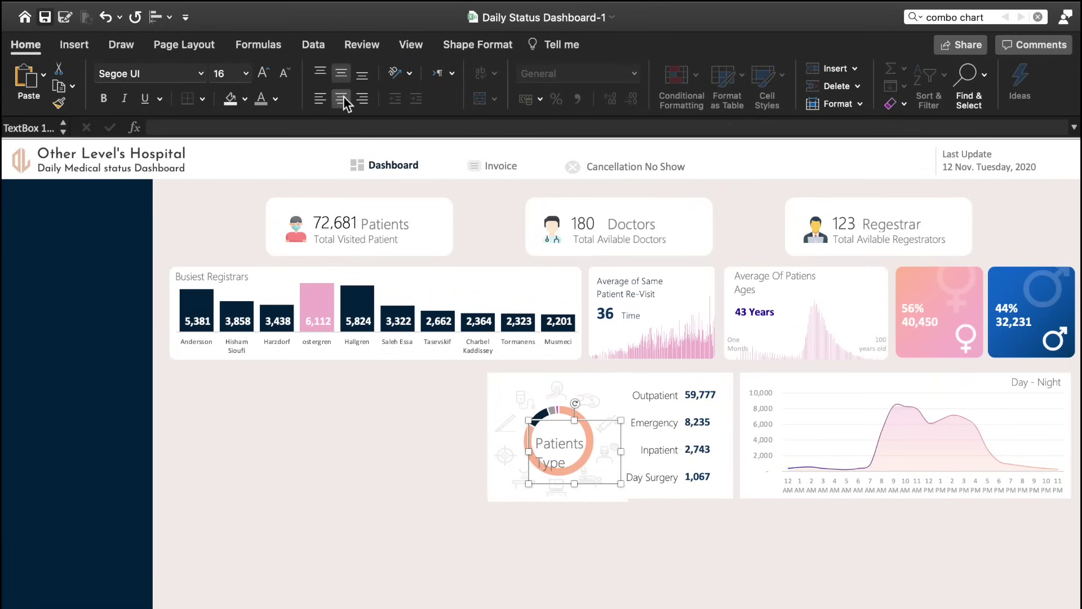
click(341, 98)
click(290, 76)
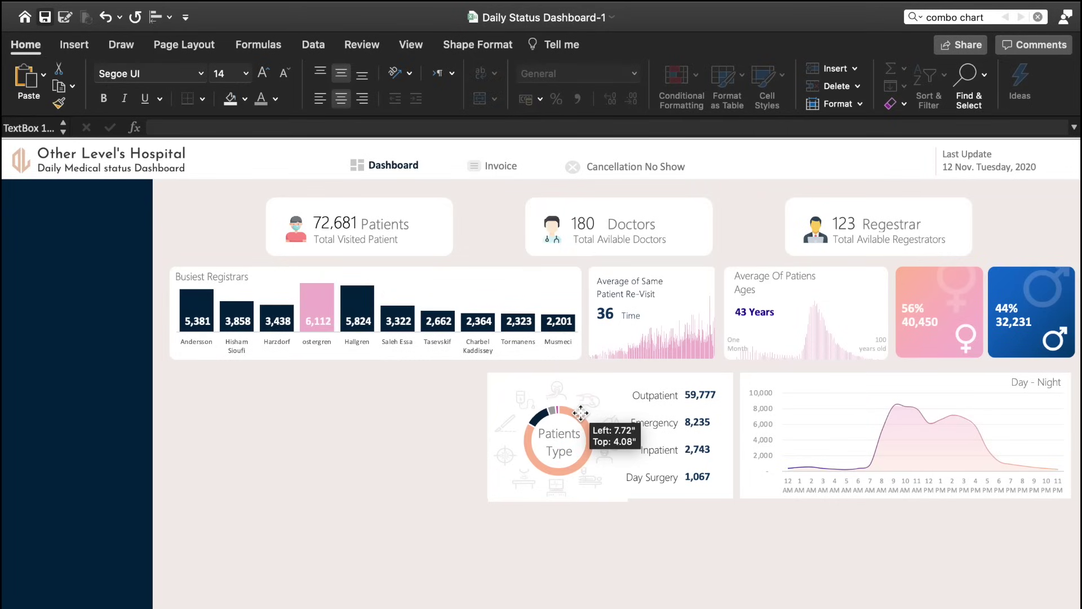
drag(591, 418, 576, 409)
click(437, 432)
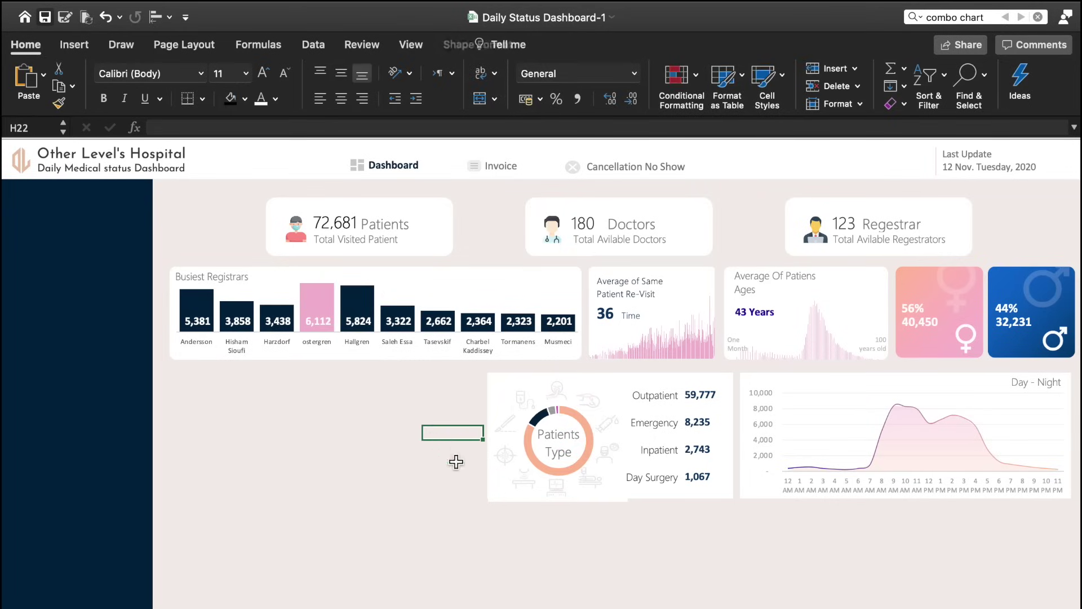
Step: Nudge the icon background rectangle inside the card group up slightly
click(629, 501)
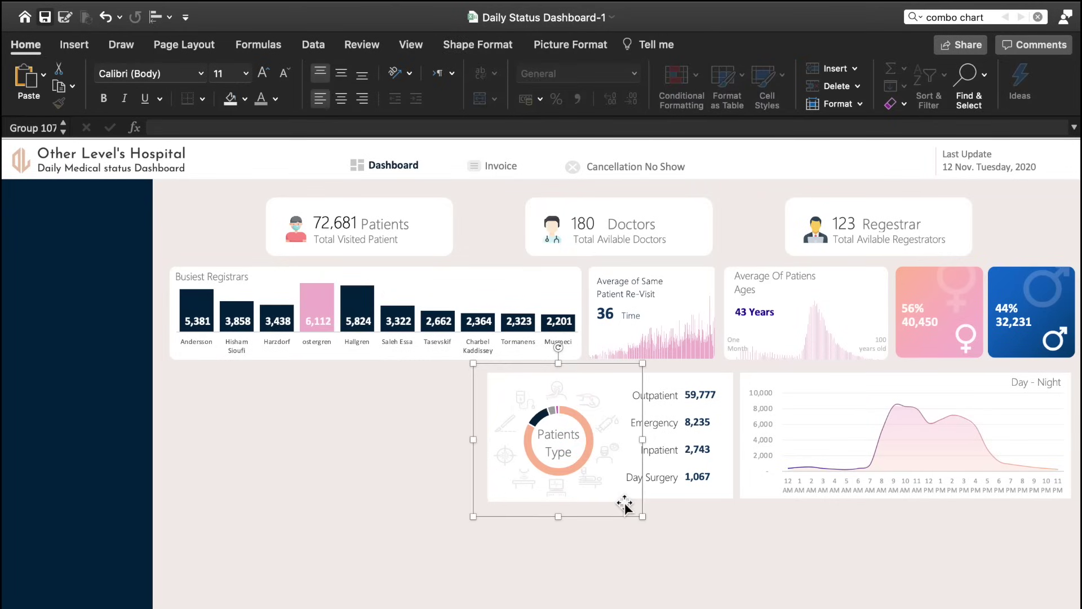
click(623, 501)
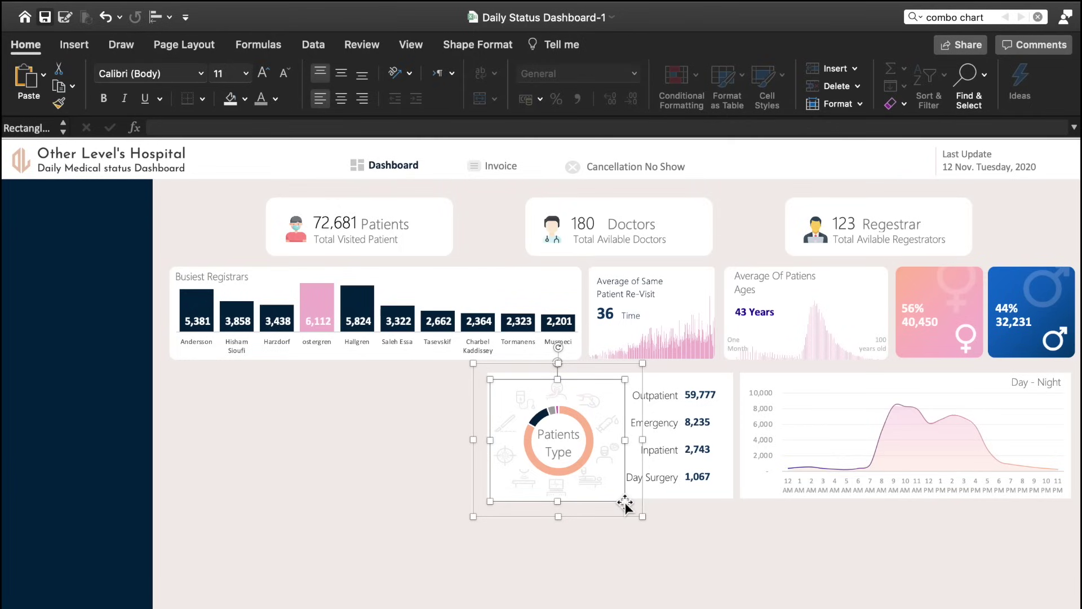
key(ctrl+z)
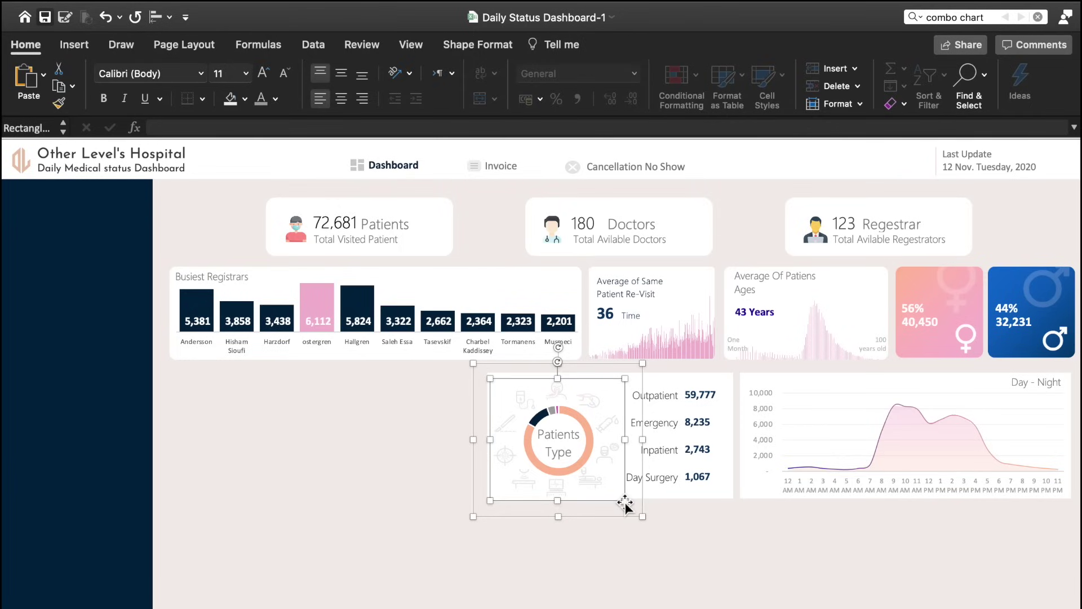
key(ctrl+z)
key(ctrl+z)
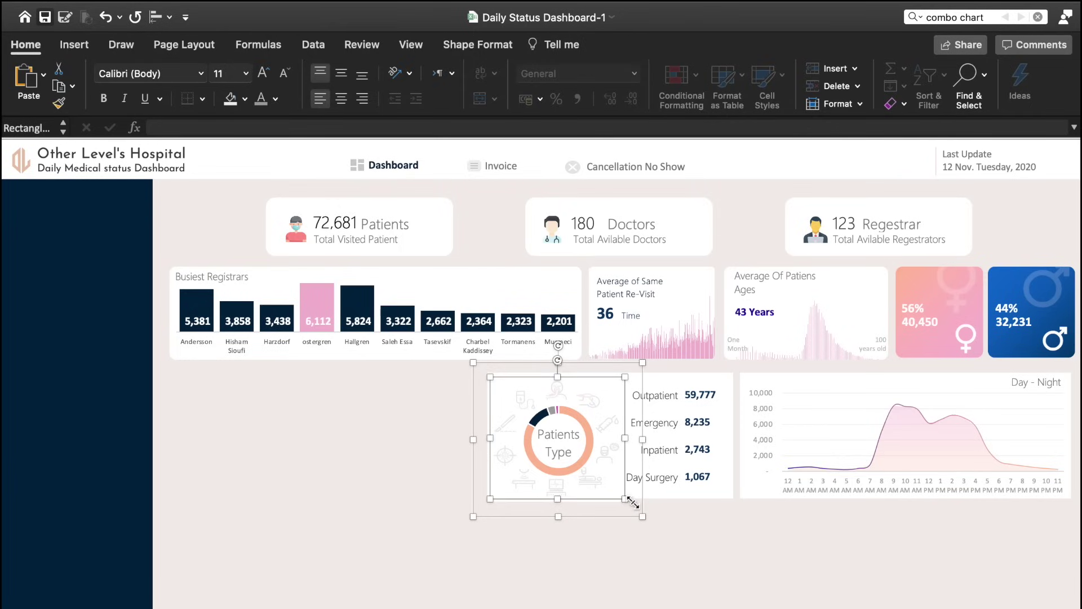
click(646, 547)
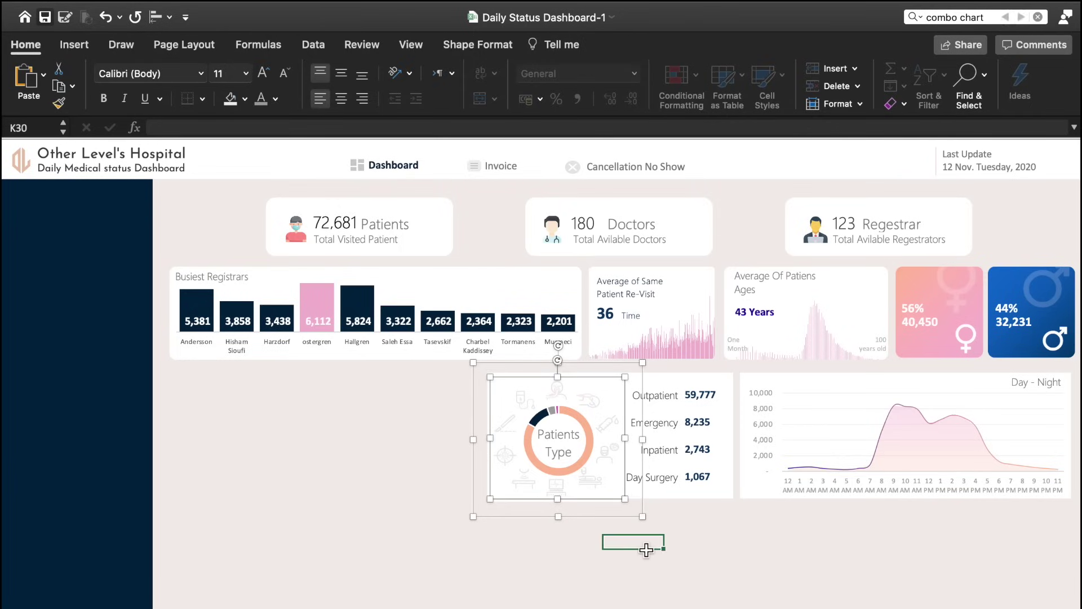
Step: Extend the card's rounded white background a little lower
click(617, 507)
click(619, 506)
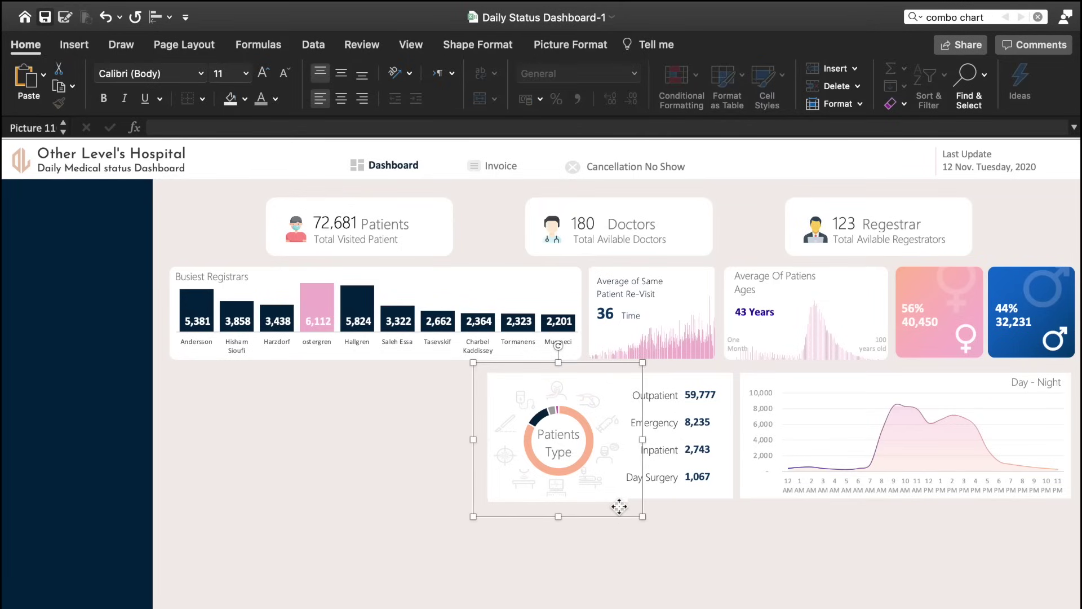
click(696, 494)
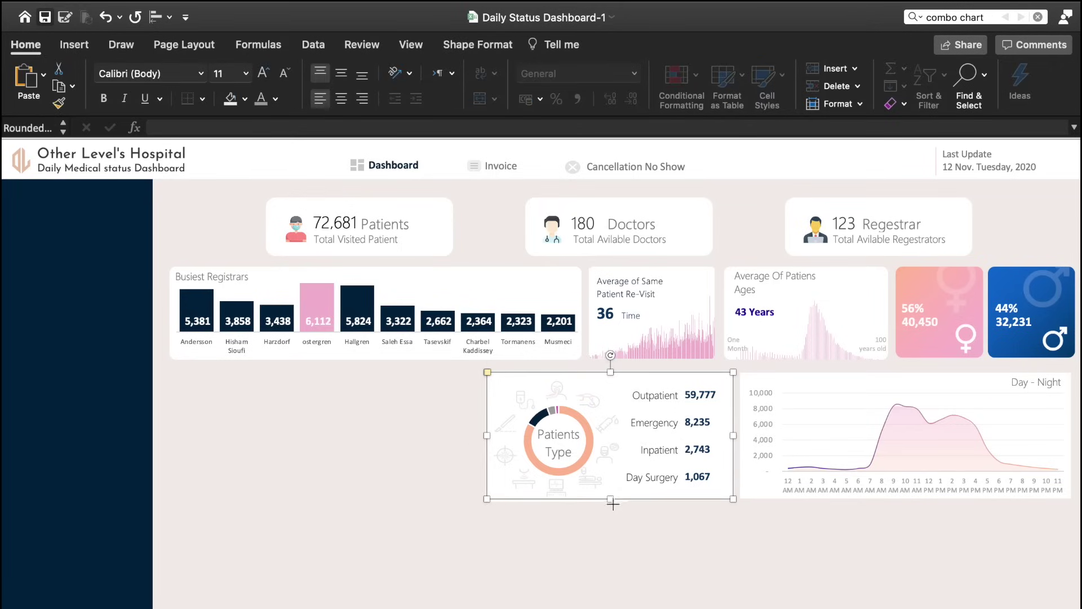
drag(613, 503, 612, 507)
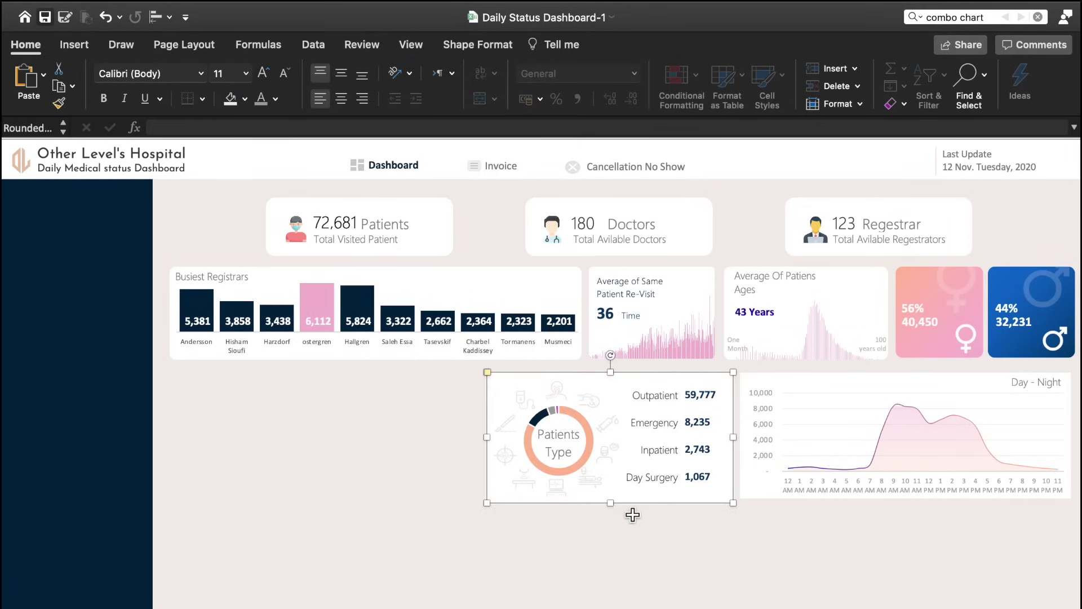
click(633, 515)
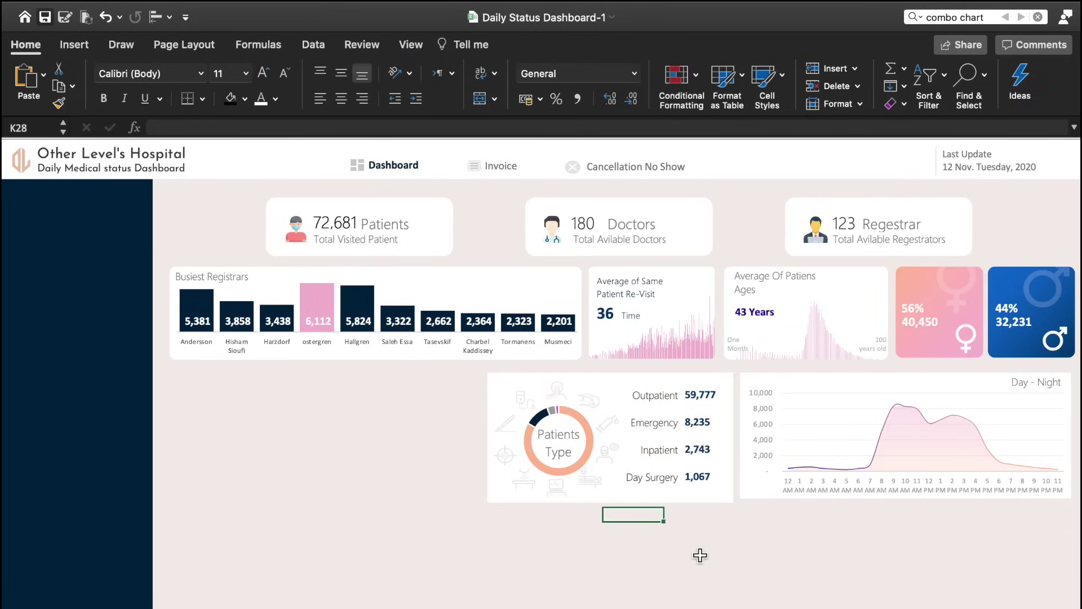